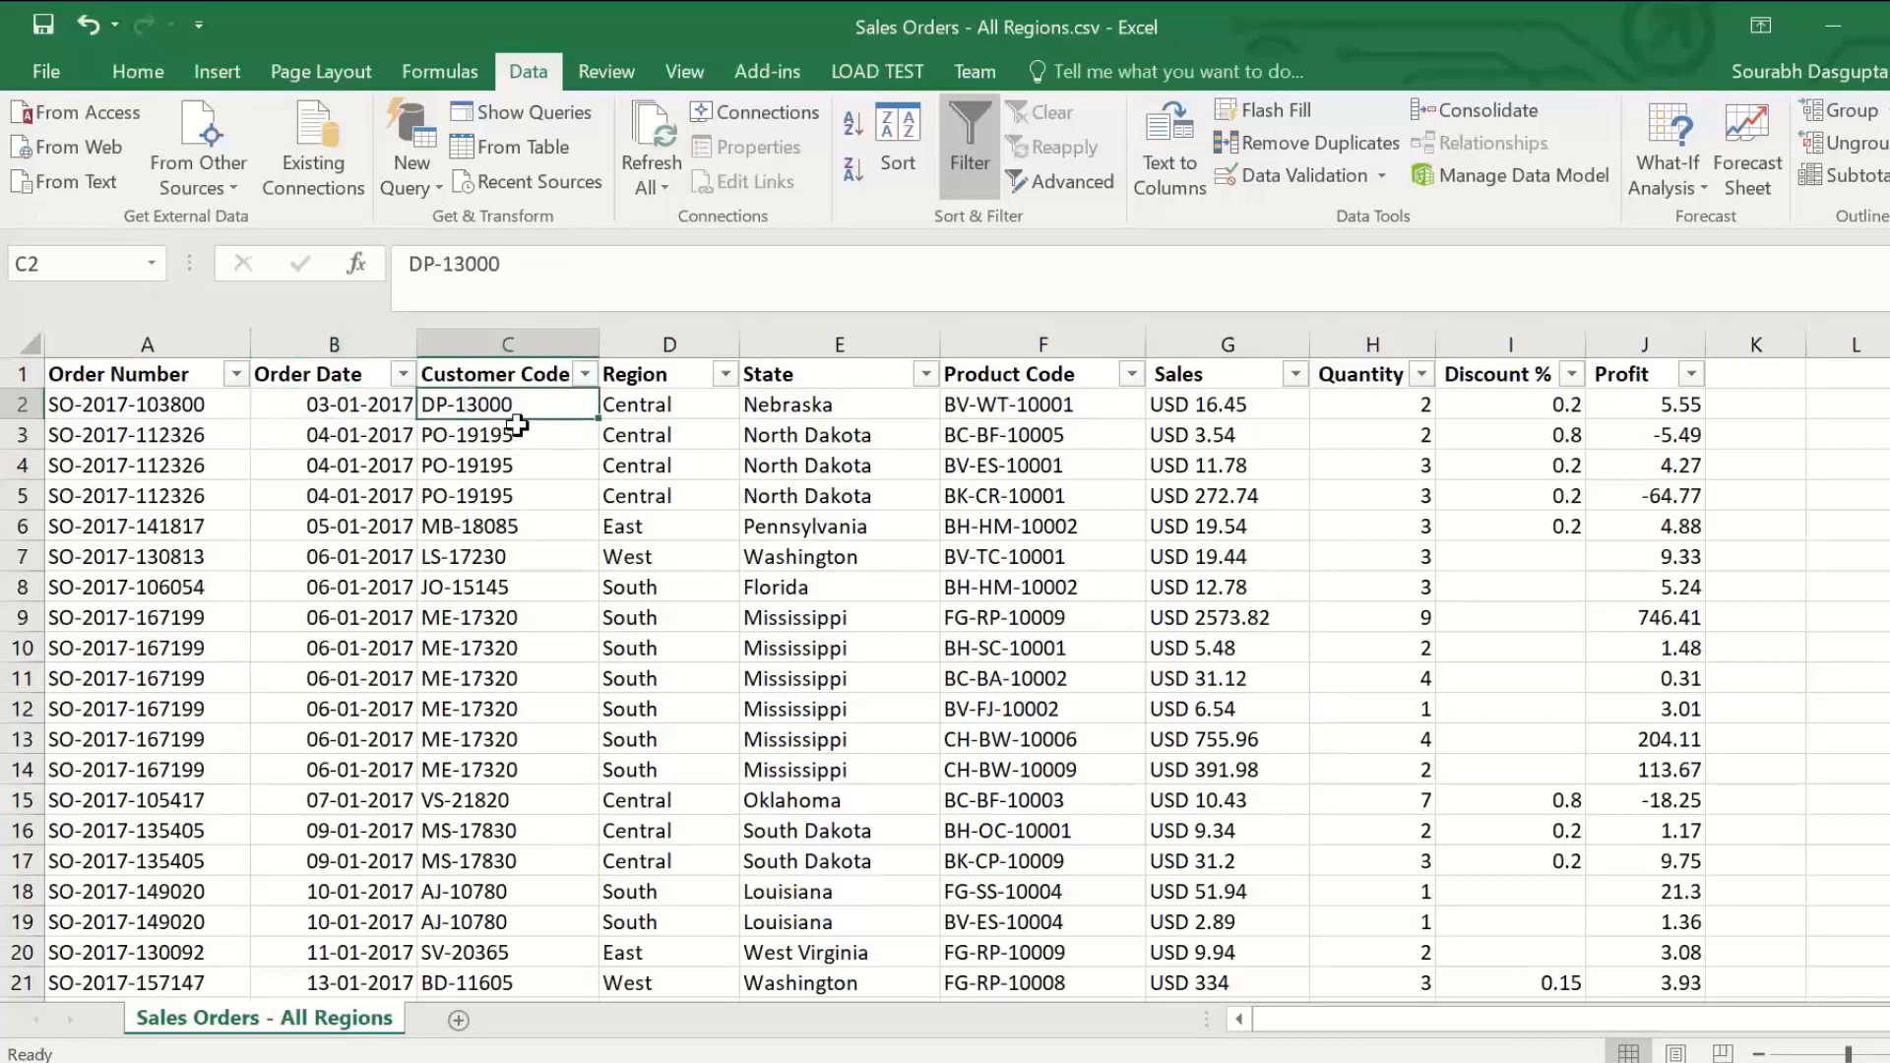
Step: Examine the sales order columns in Sales Orders - All Regions.csv, from Customer Code through Profit, including the Customer Code and Product Code values
left_click_drag(516, 423, 531, 556)
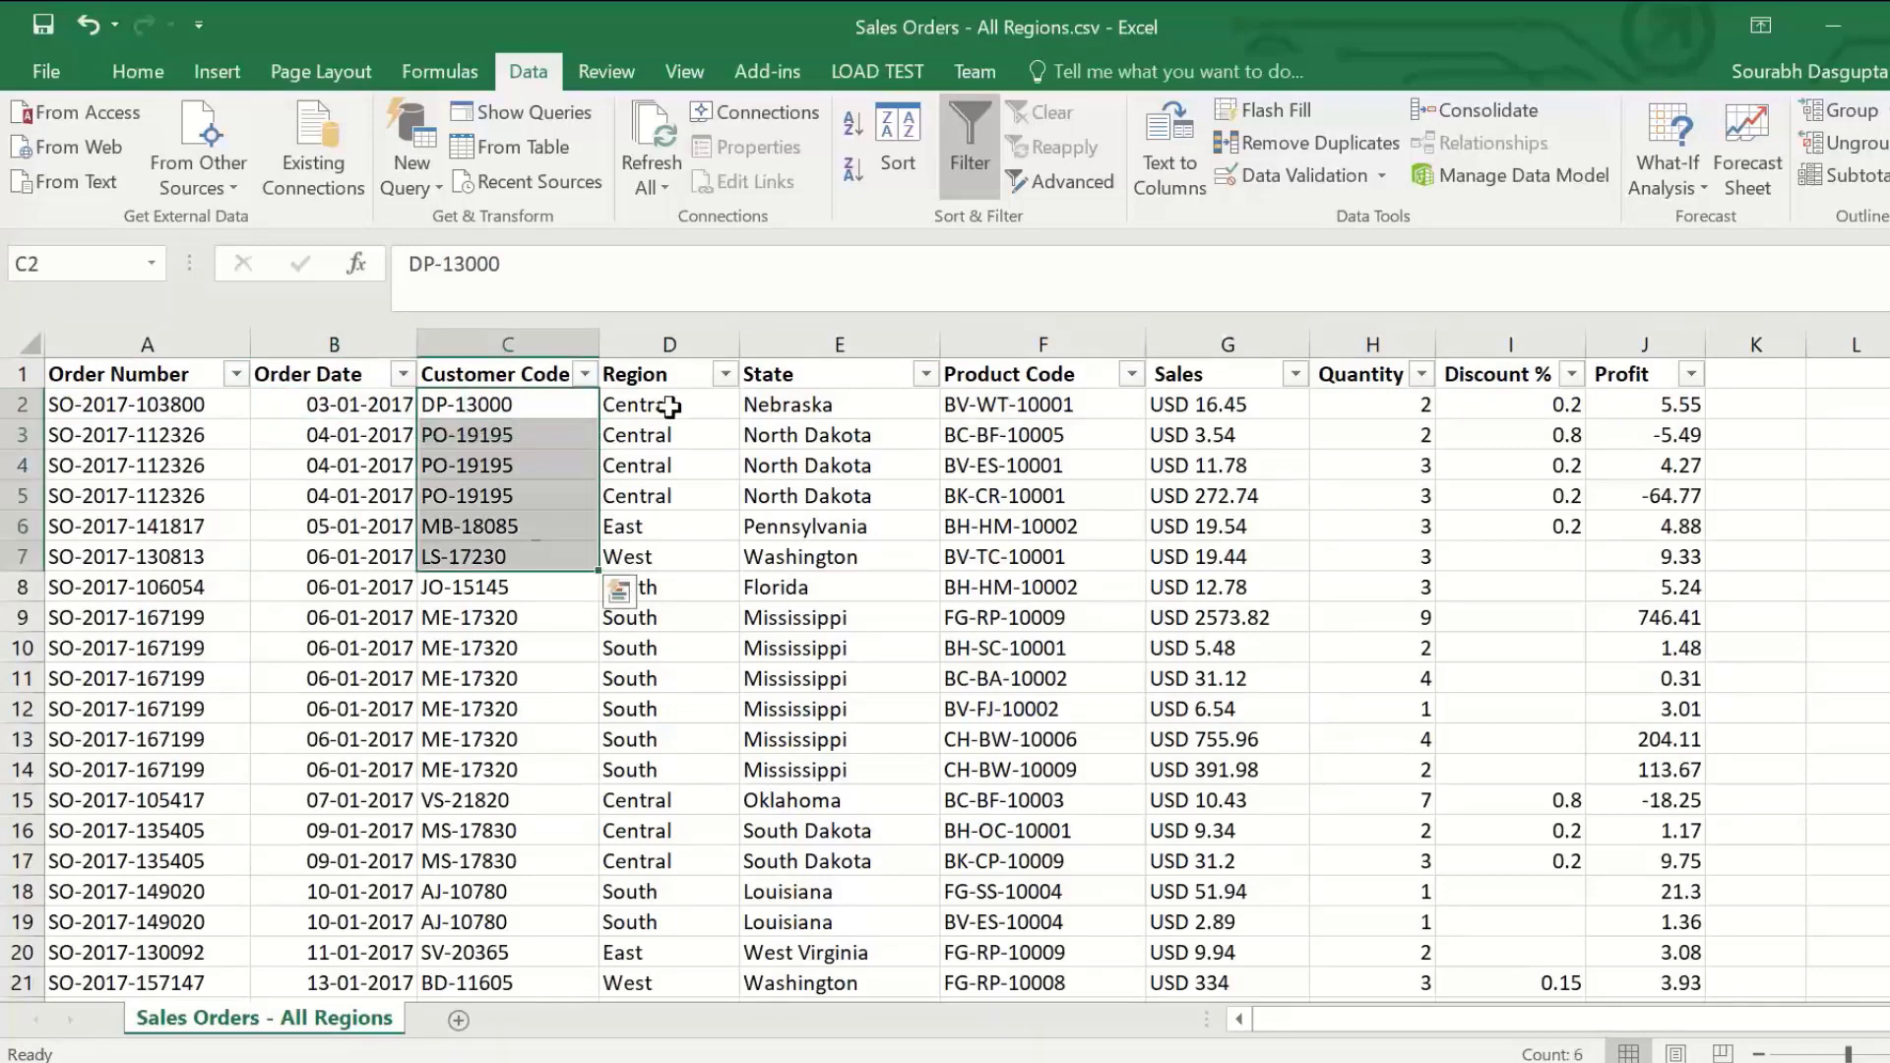
left_click_drag(669, 406, 844, 556)
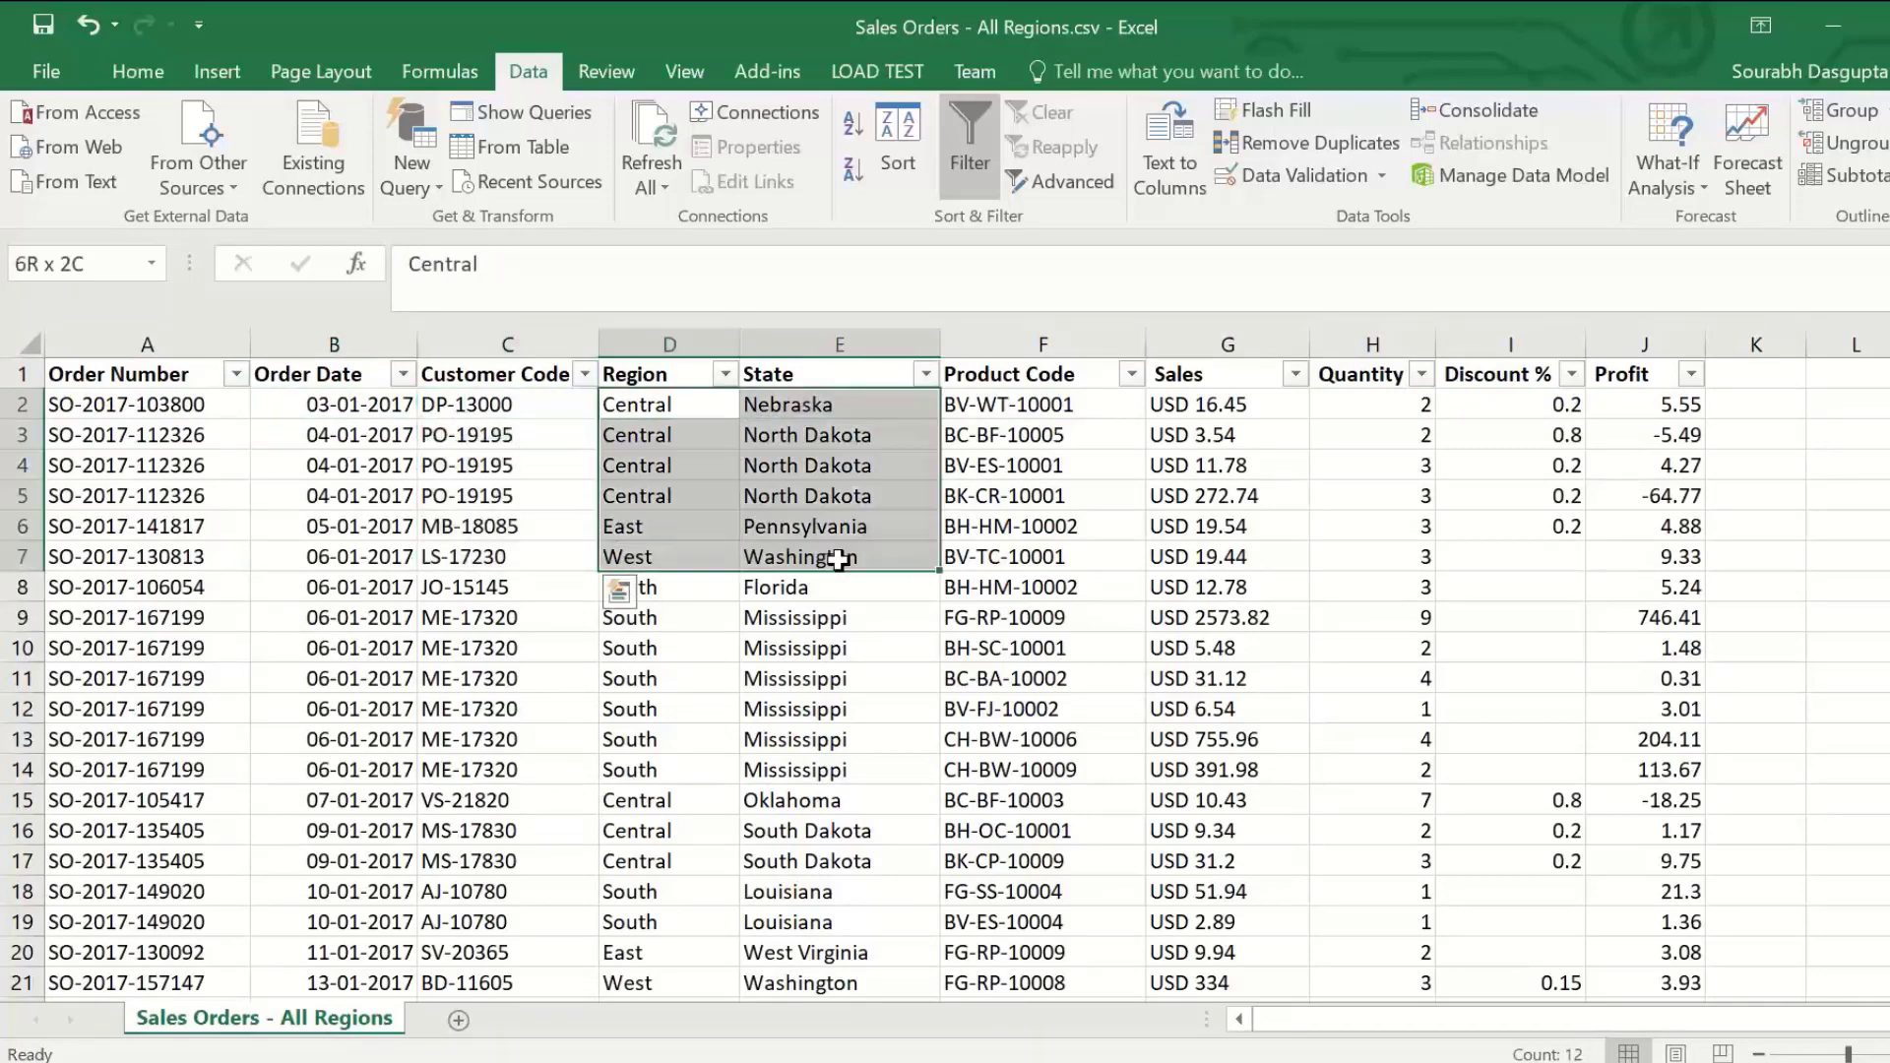
left_click(1053, 404)
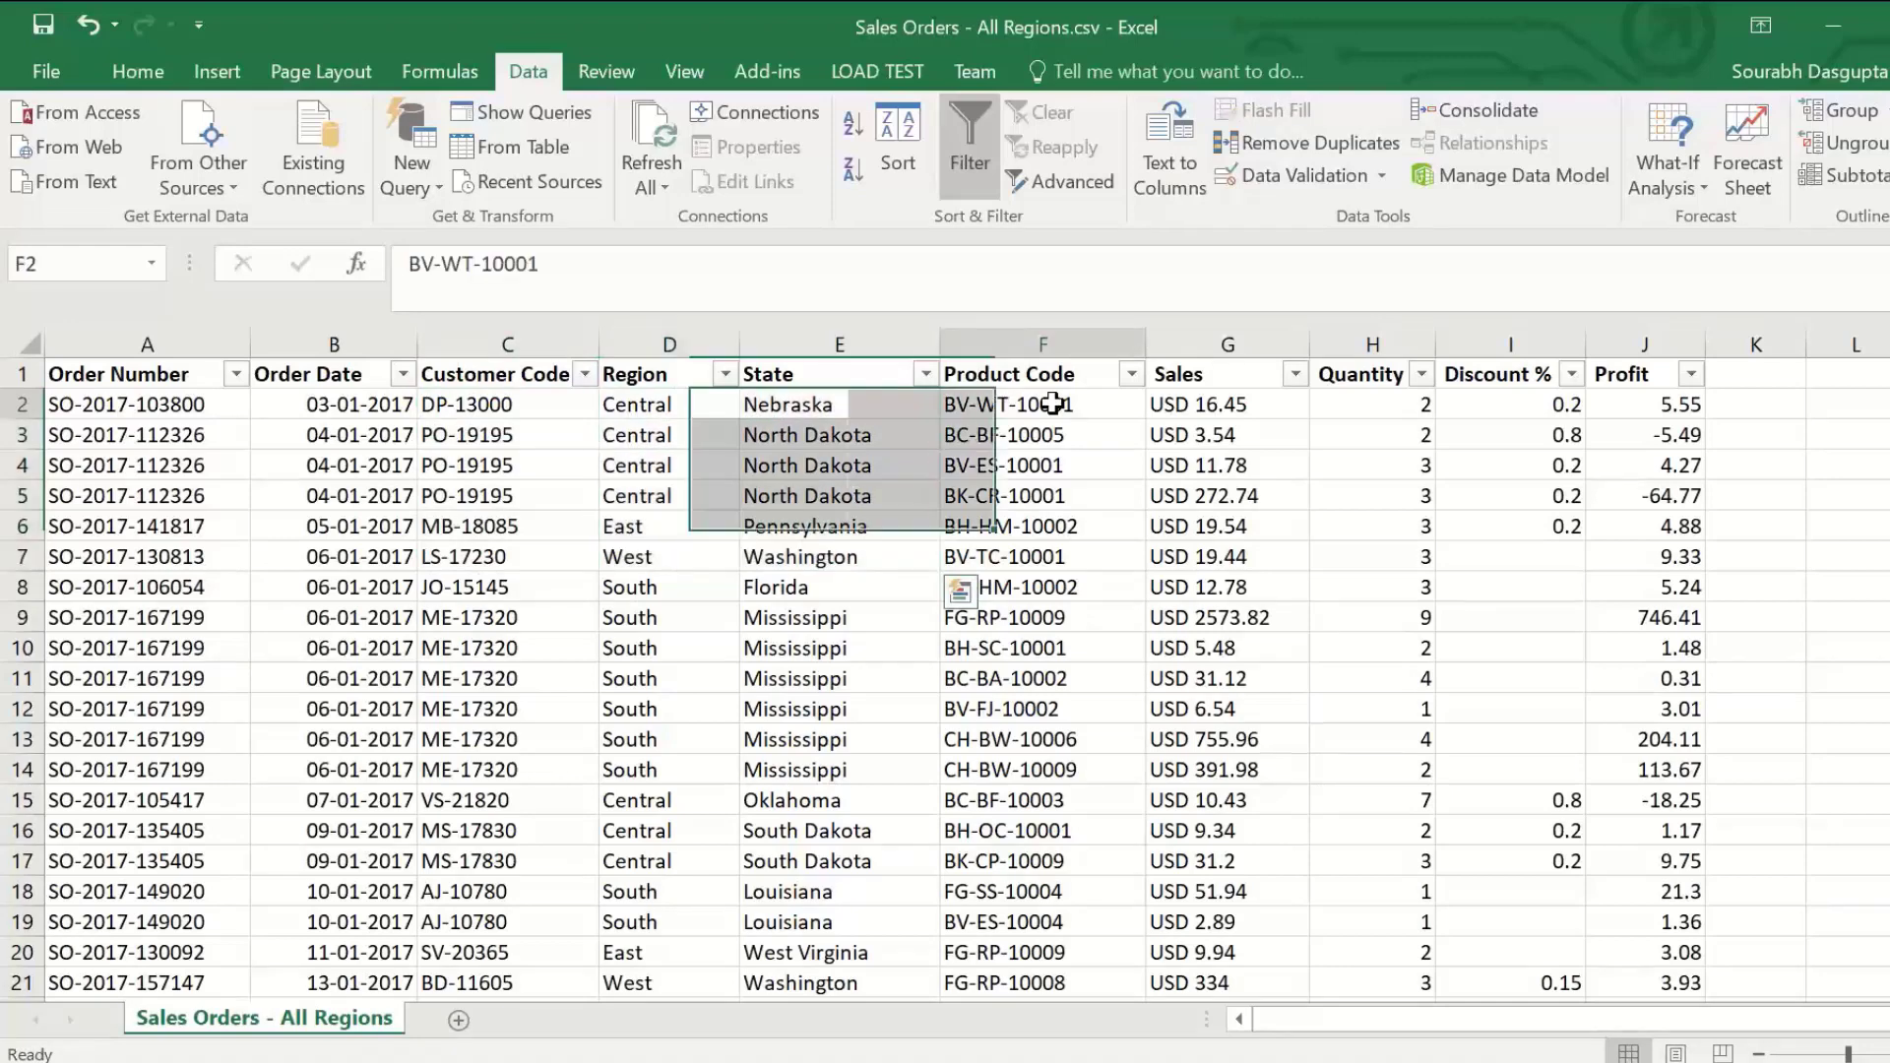
left_click_drag(1053, 403, 1056, 508)
left_click(1221, 404)
left_click(1378, 403)
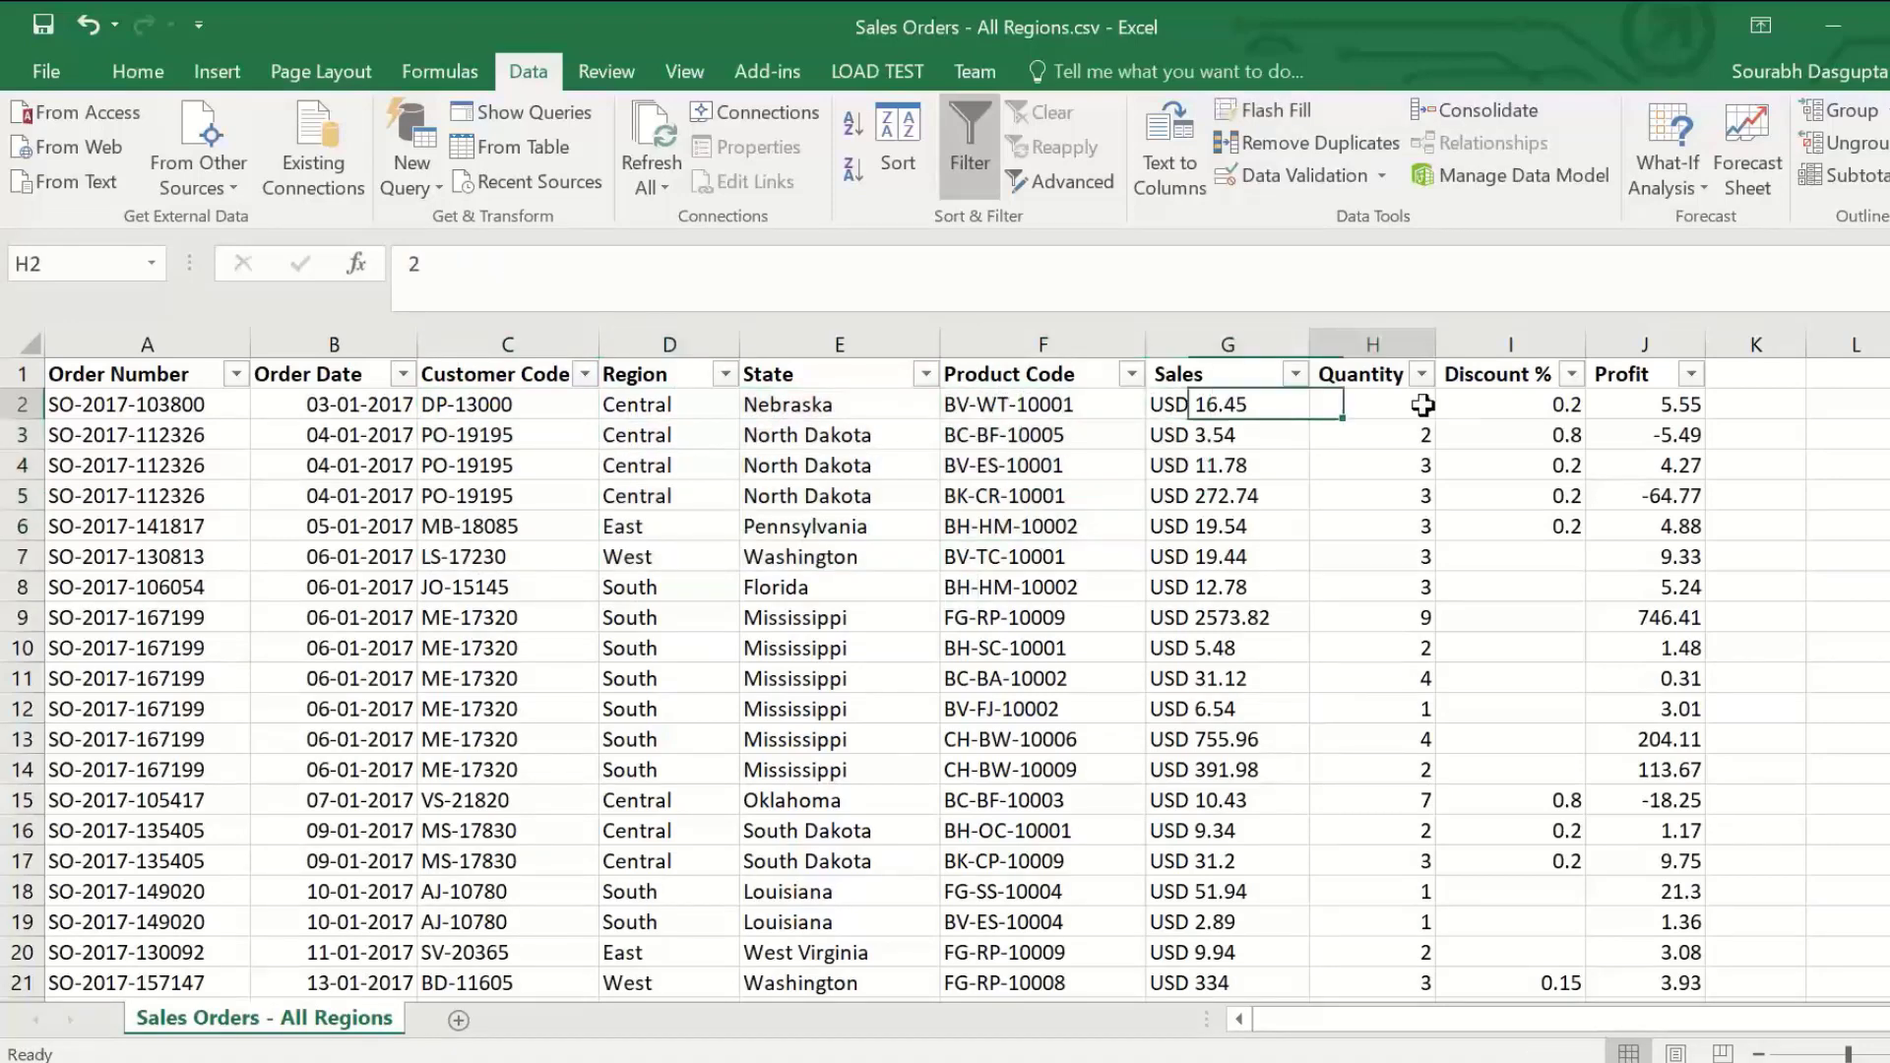
left_click(1491, 404)
left_click(1635, 403)
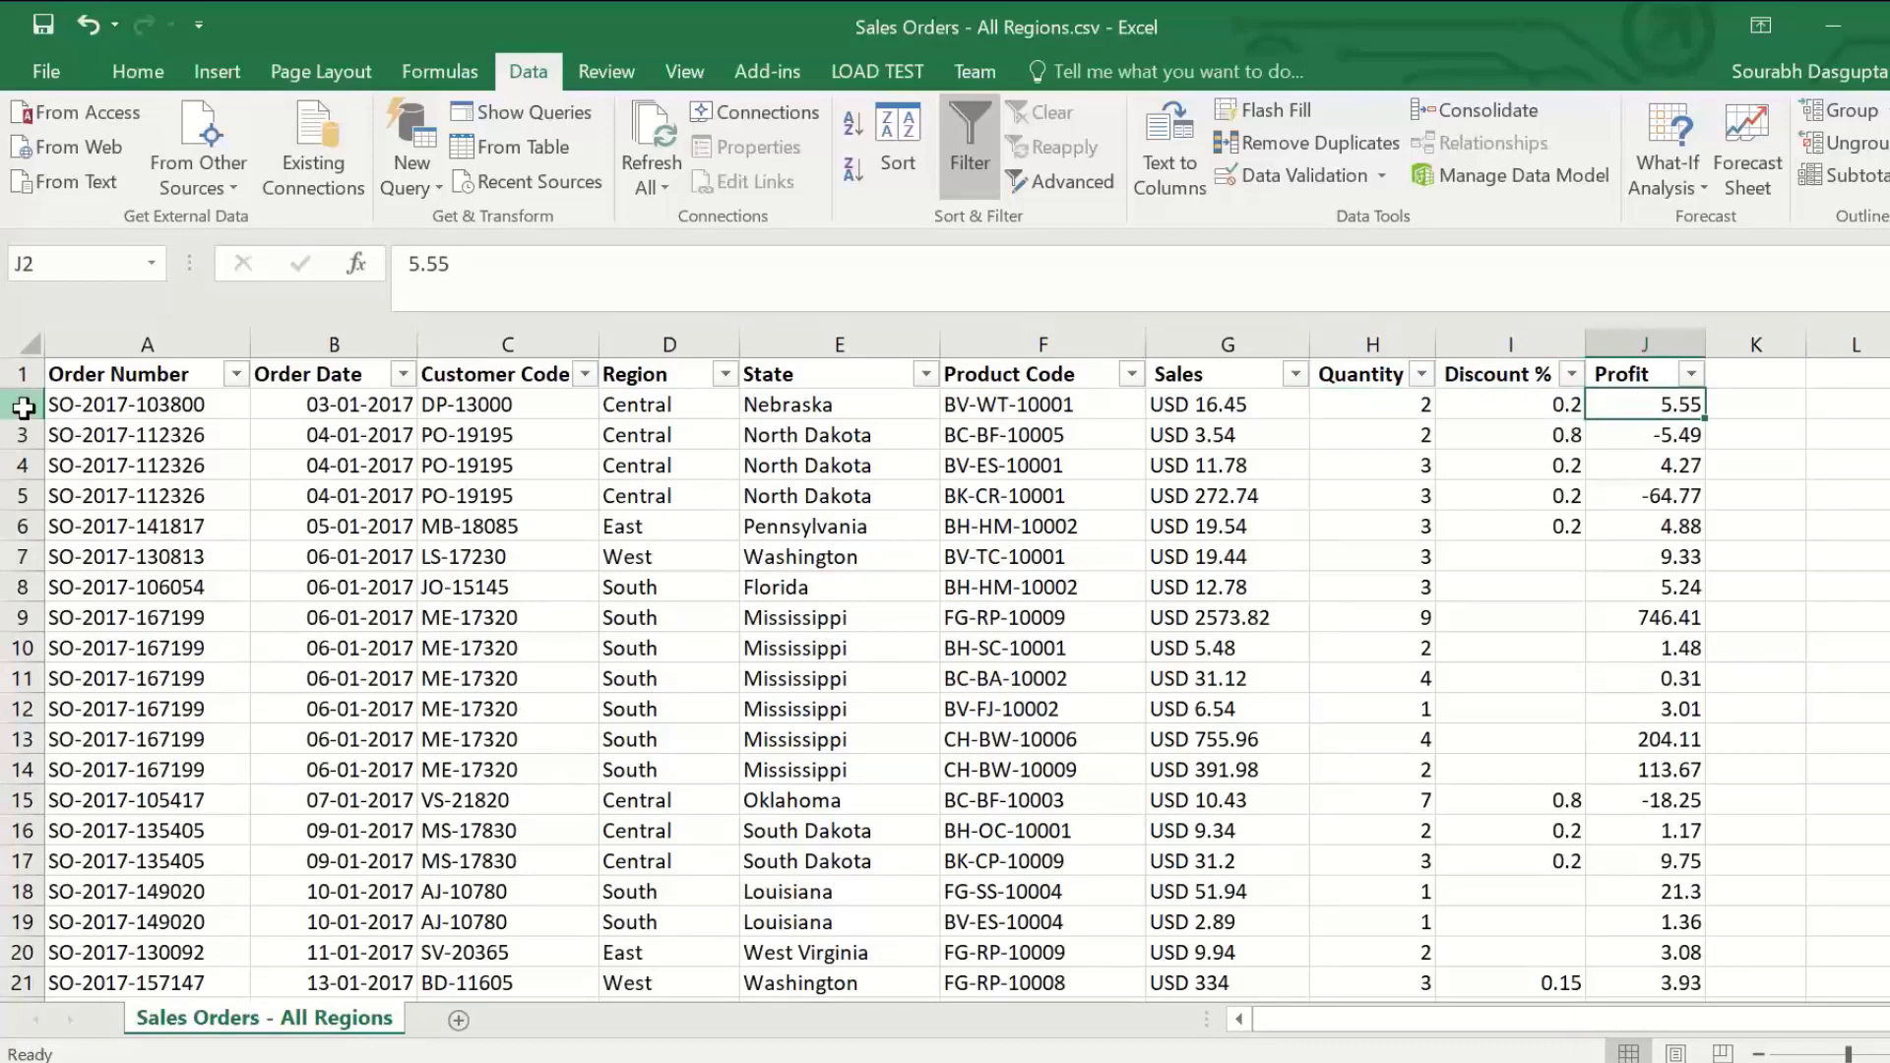
left_click(24, 405)
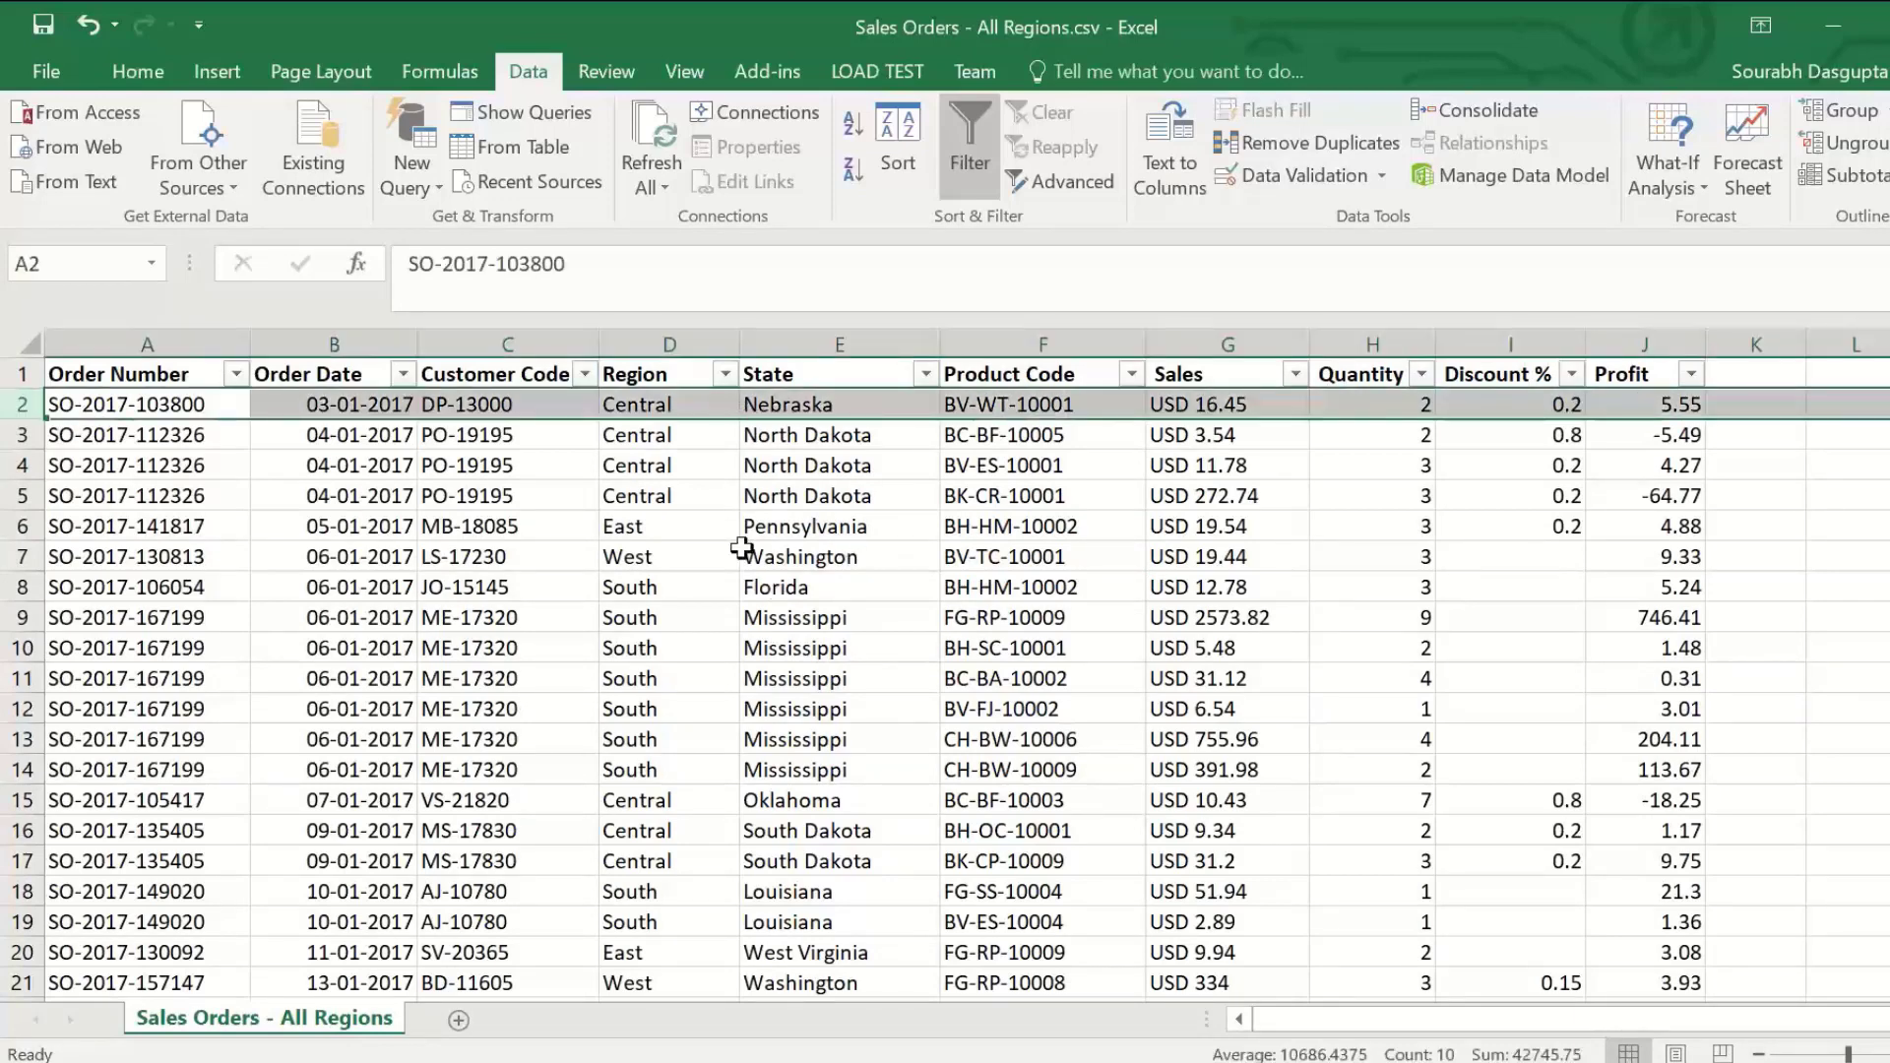
left_click(548, 373)
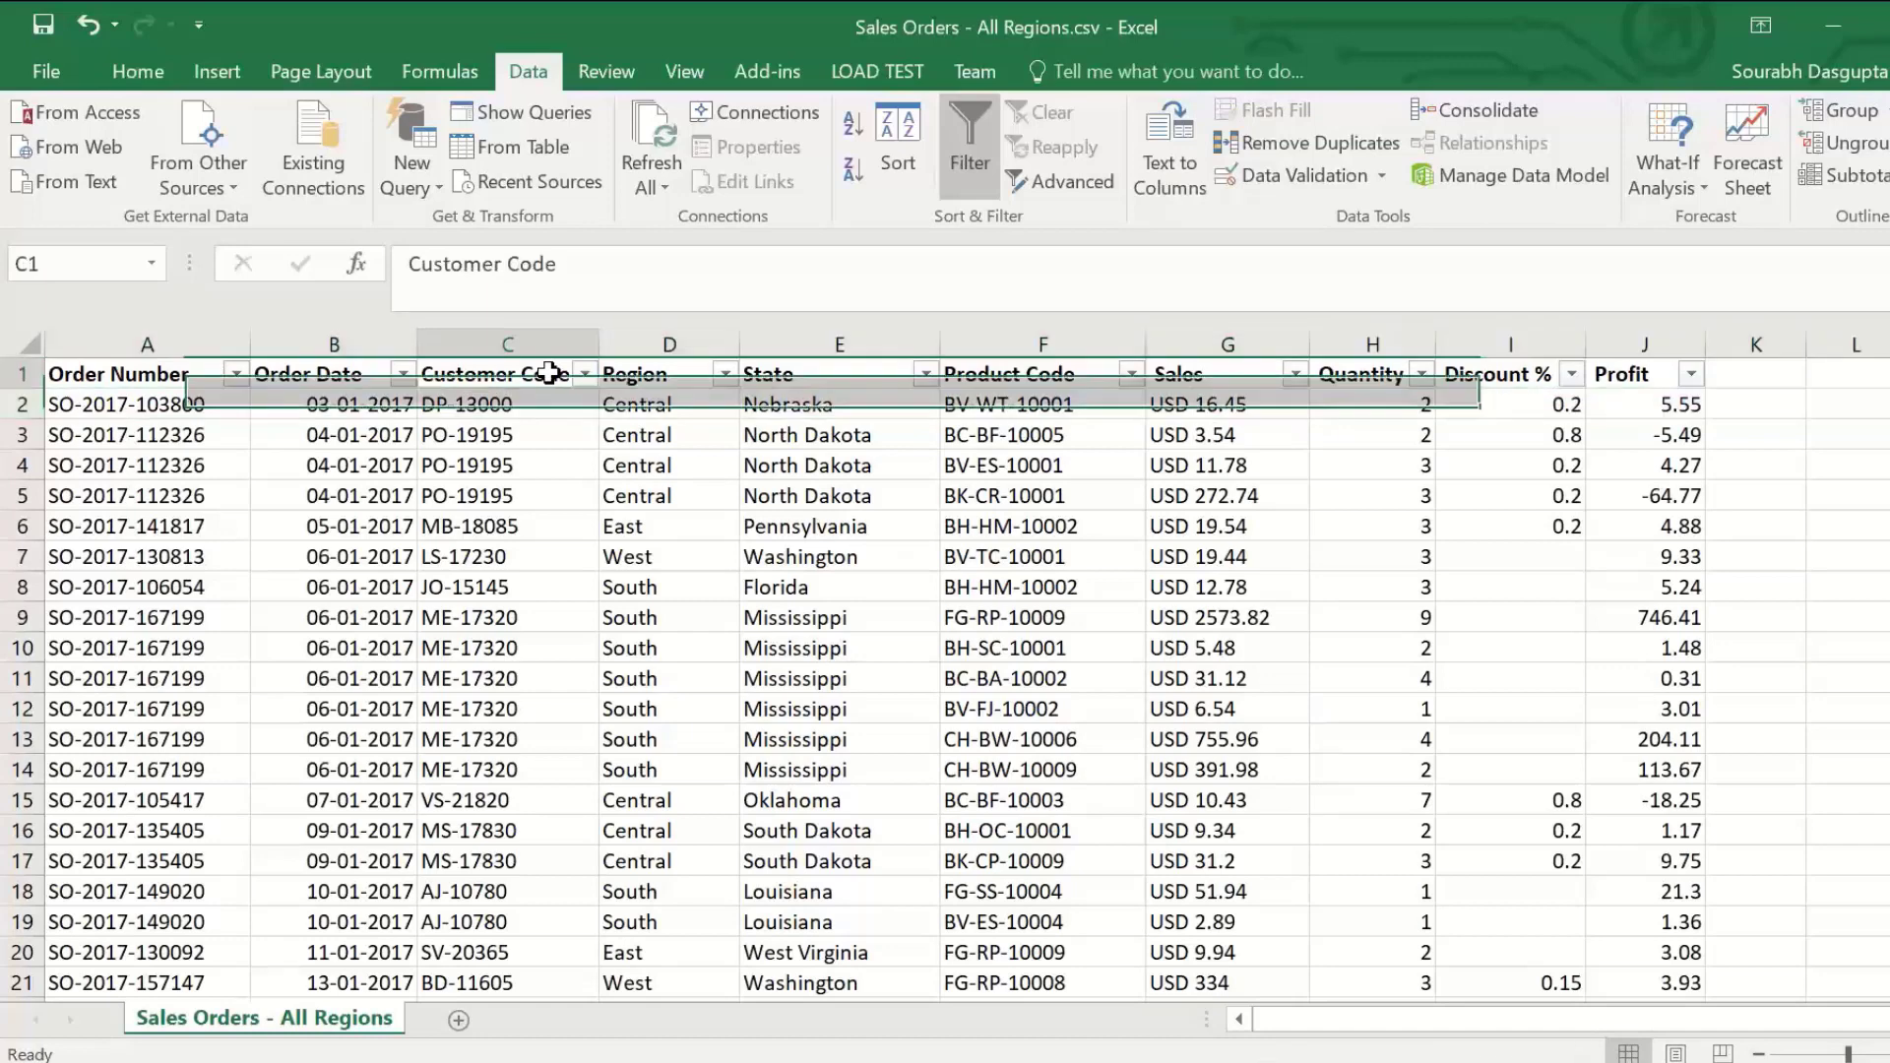
left_click_drag(548, 373, 548, 588)
left_click_drag(1023, 374, 1041, 495)
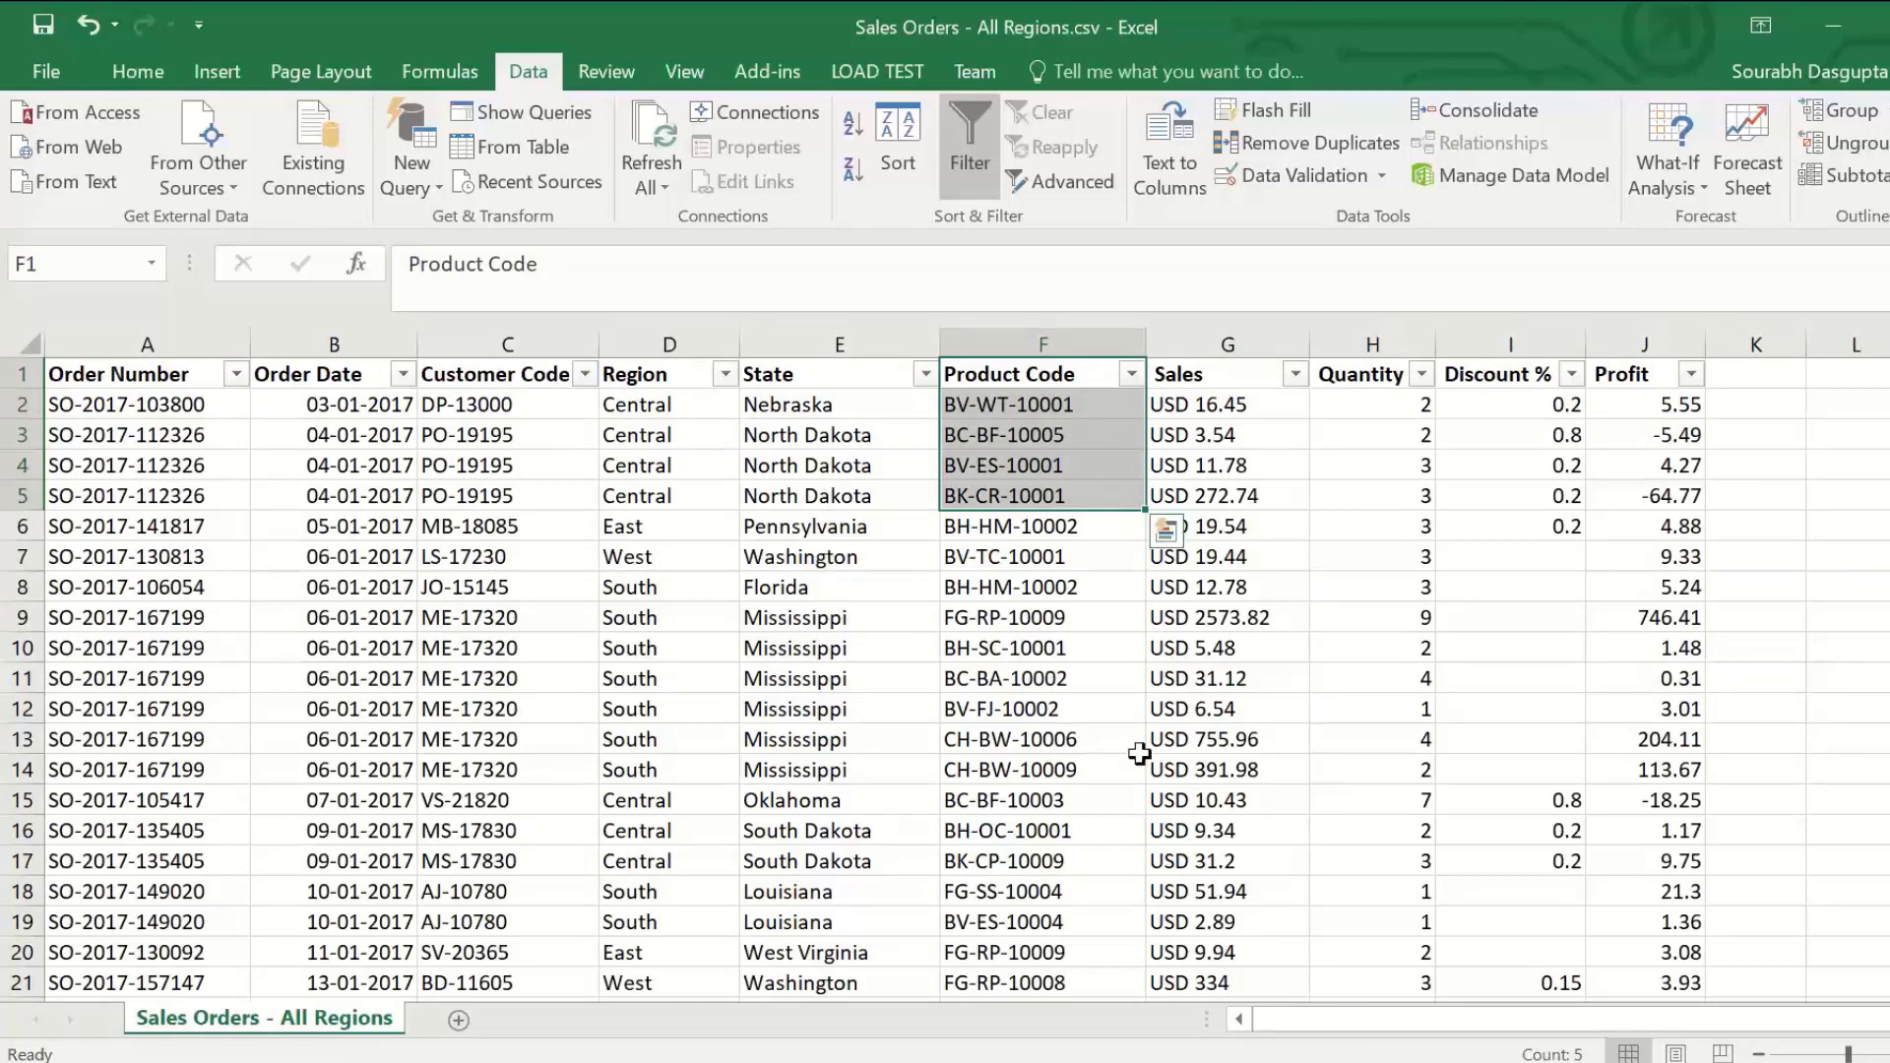
Step: Review the product hierarchy in the Product Master.xlsx workbook, and view the dbo.Customer Master table in SQL Server Management Studio
left_click(1207, 1061)
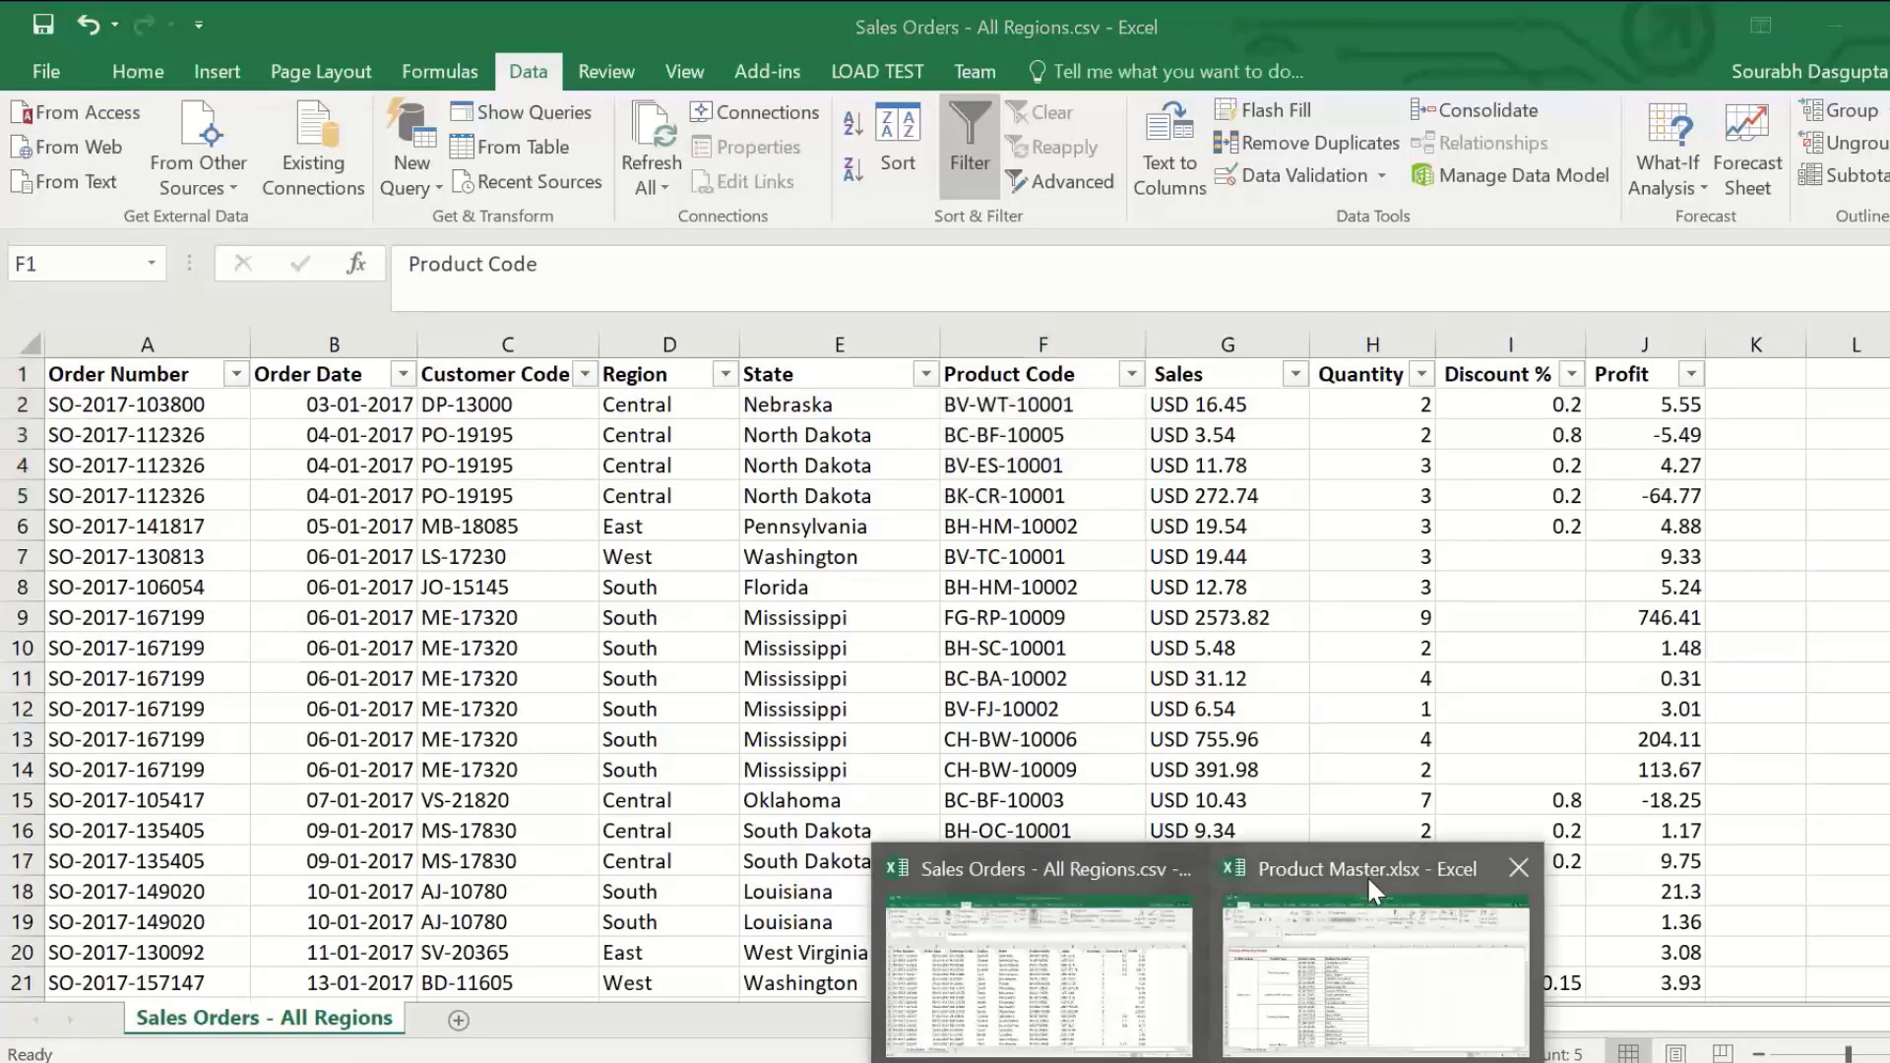
left_click(1369, 876)
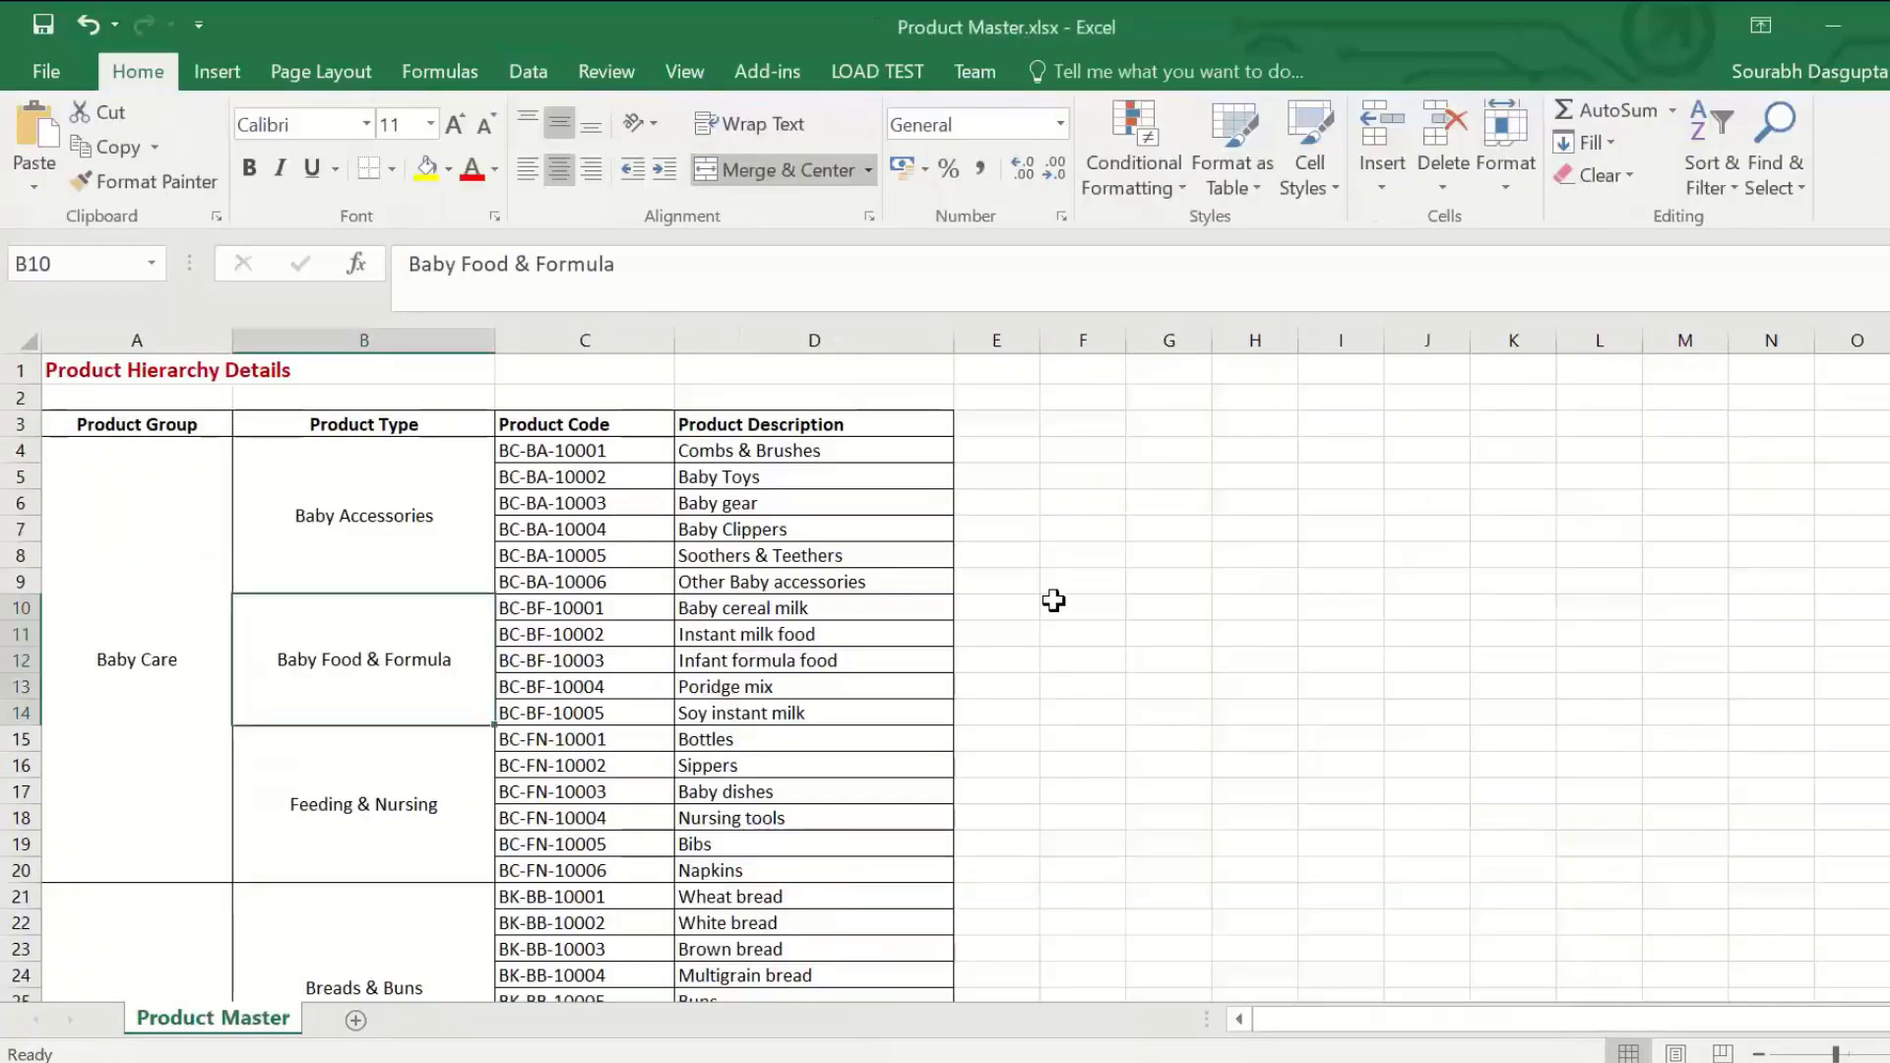
left_click(631, 453)
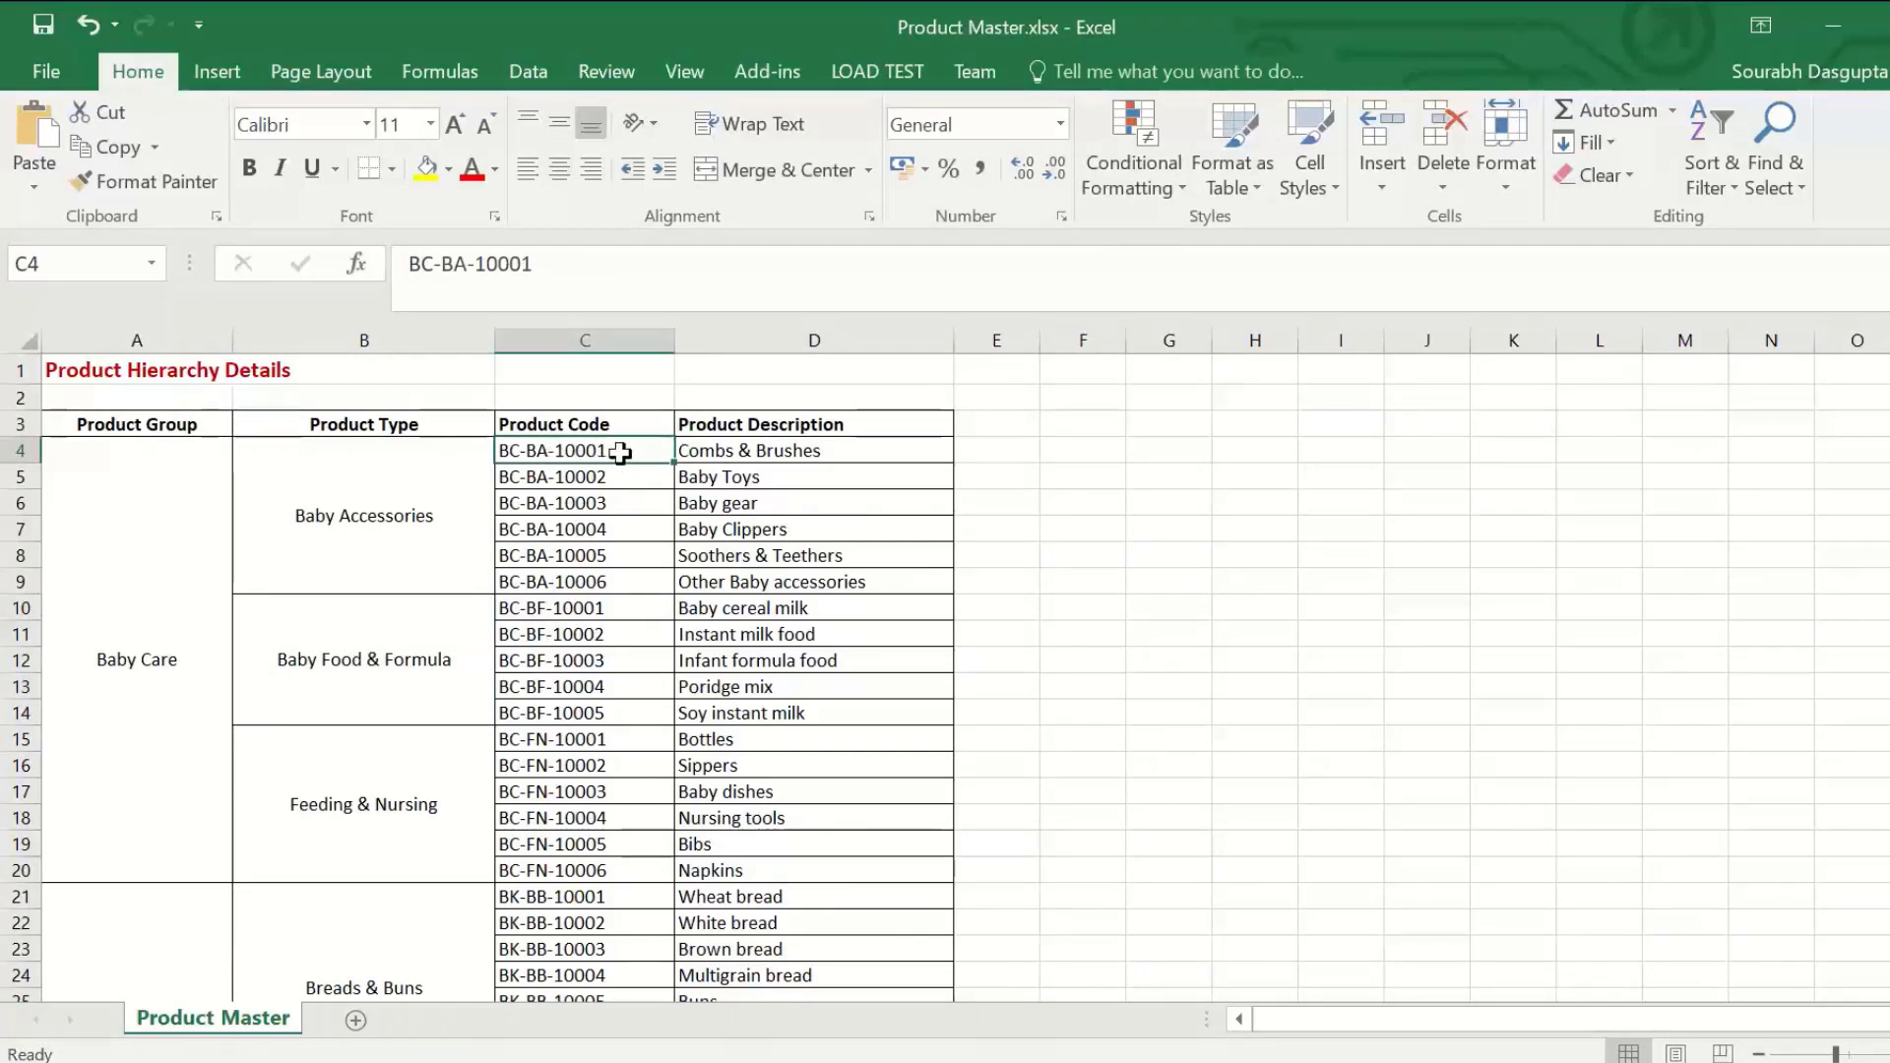
left_click(755, 451)
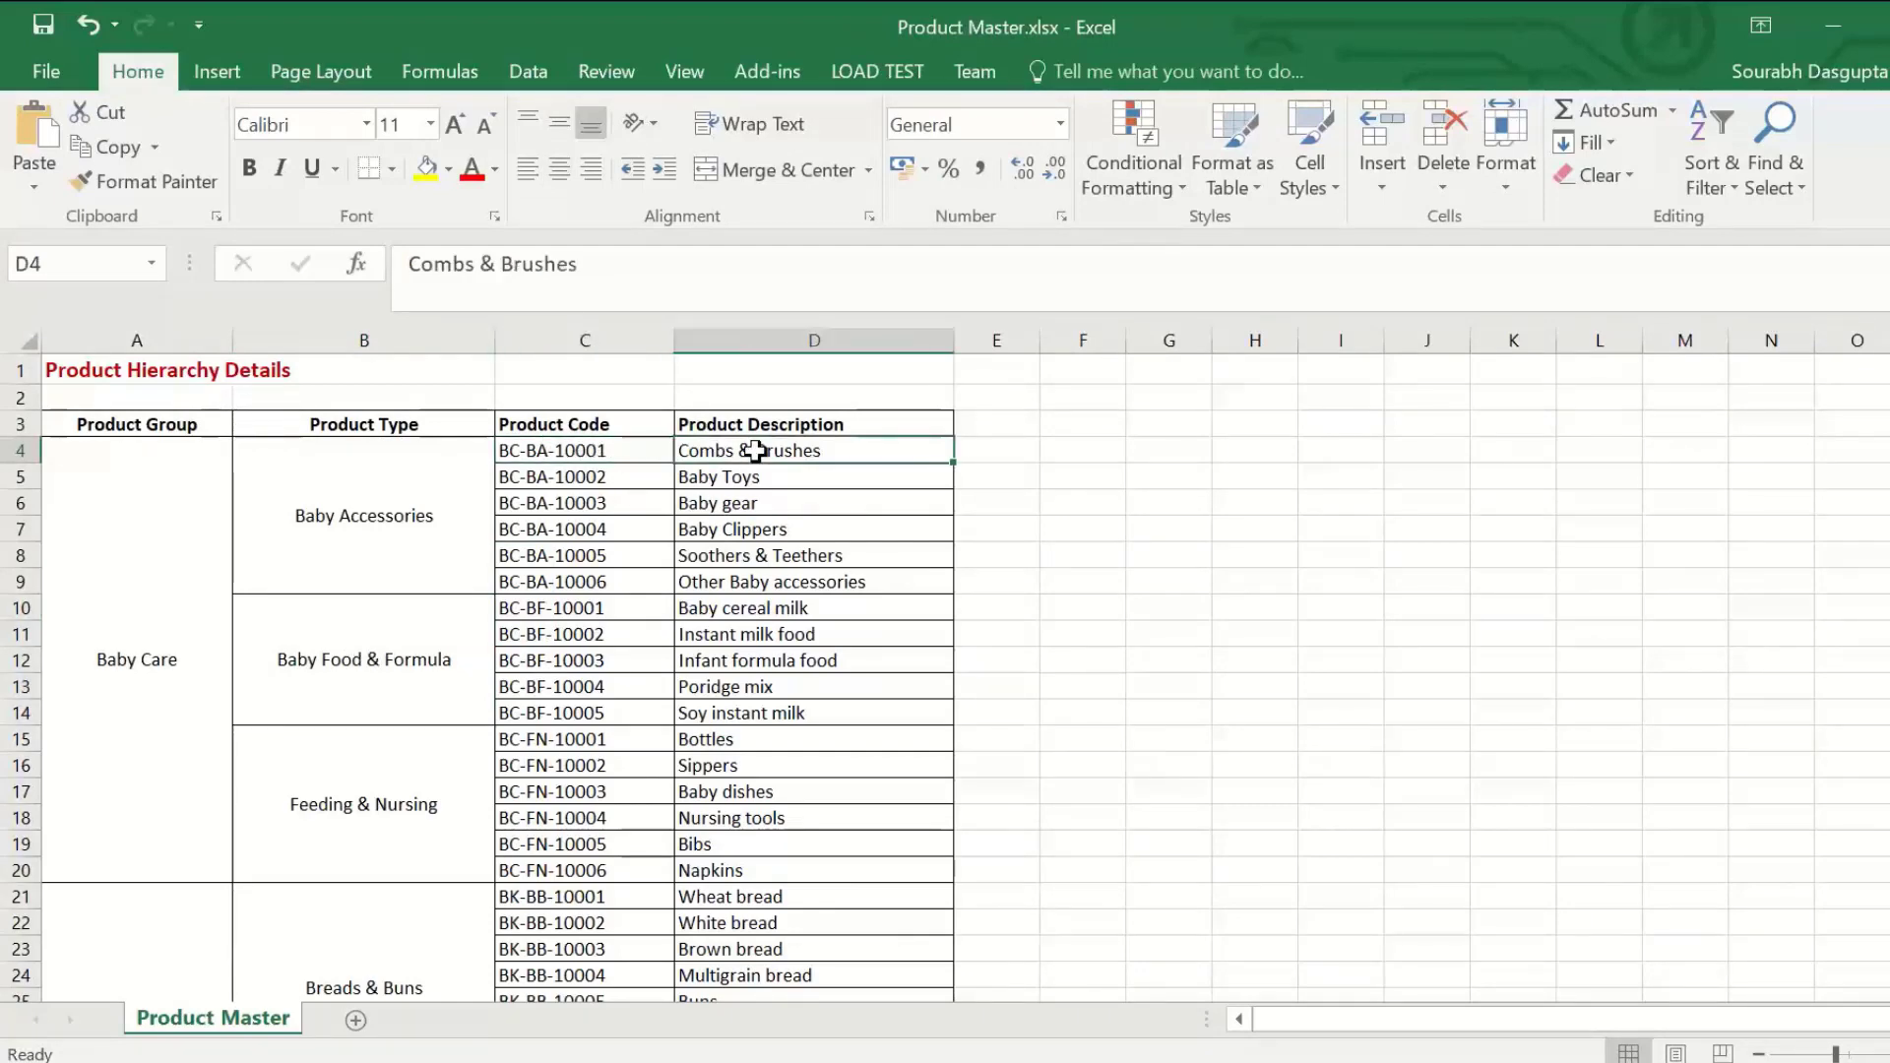
left_click(387, 498)
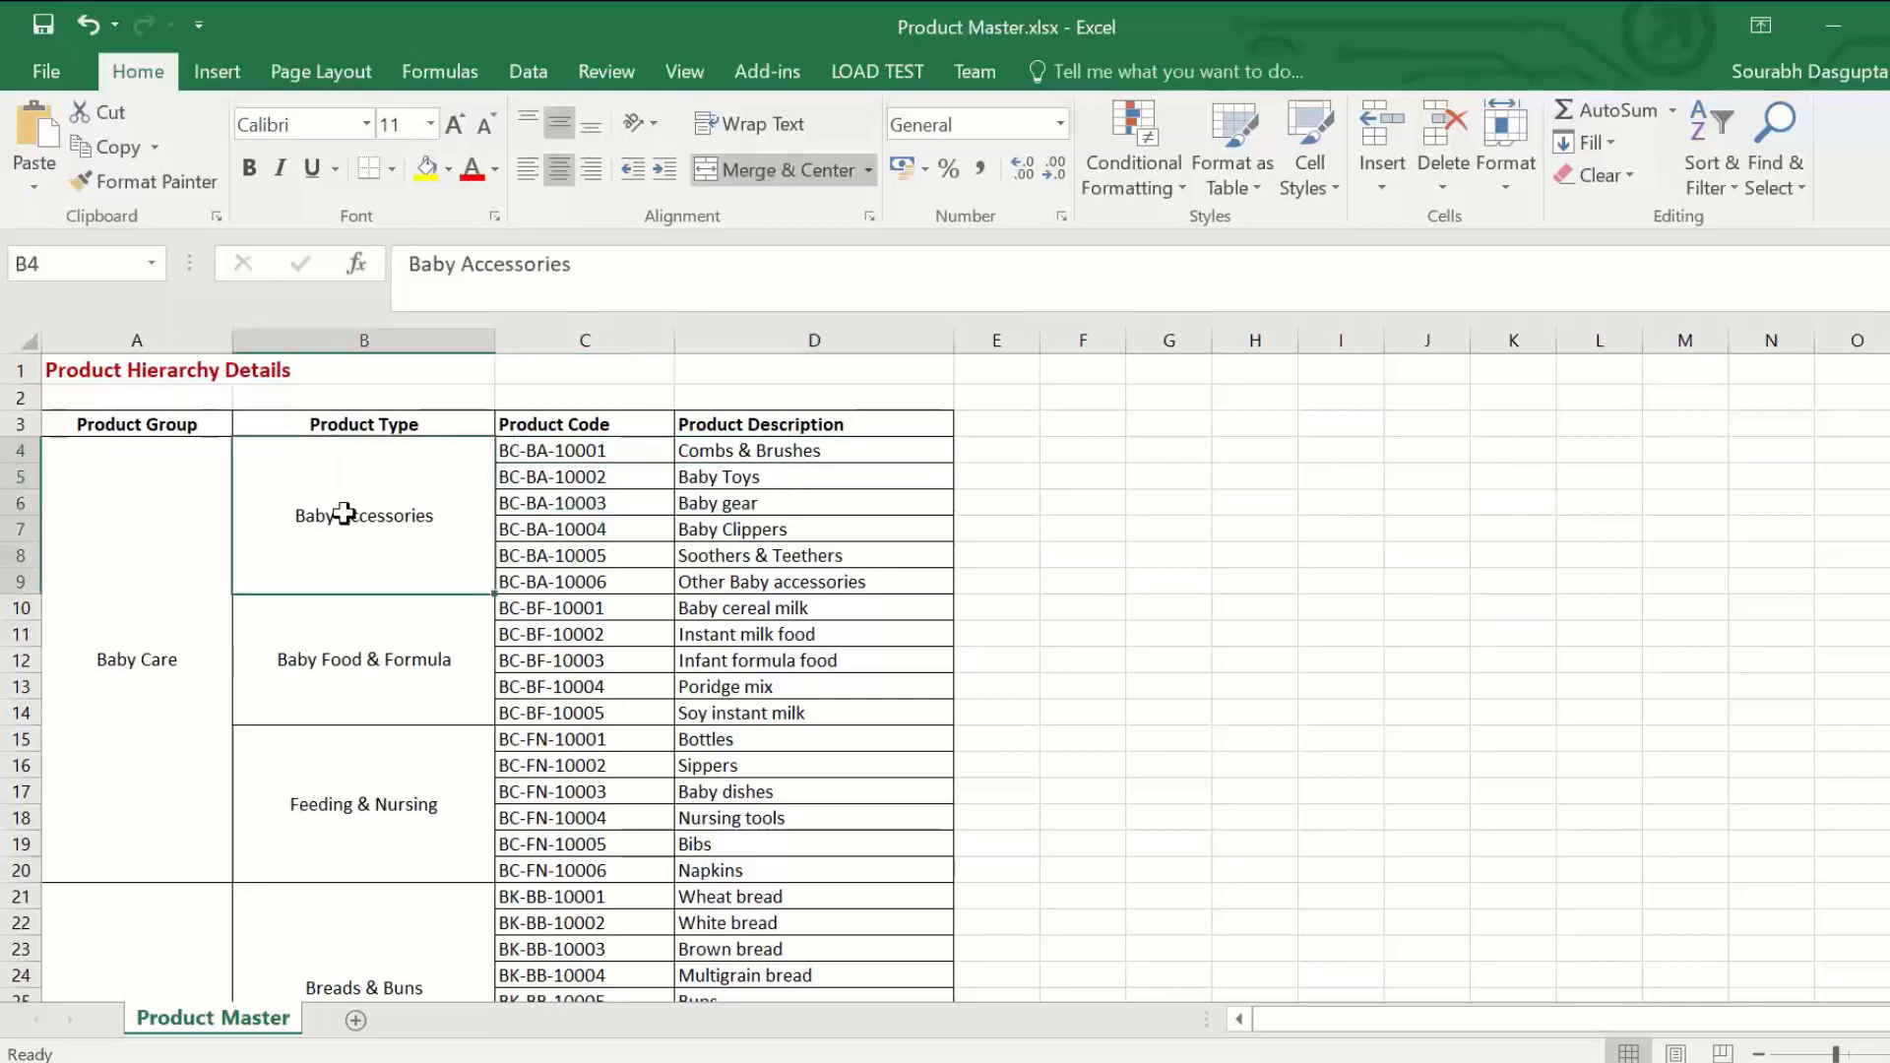
left_click(153, 532)
left_click_drag(148, 527, 817, 527)
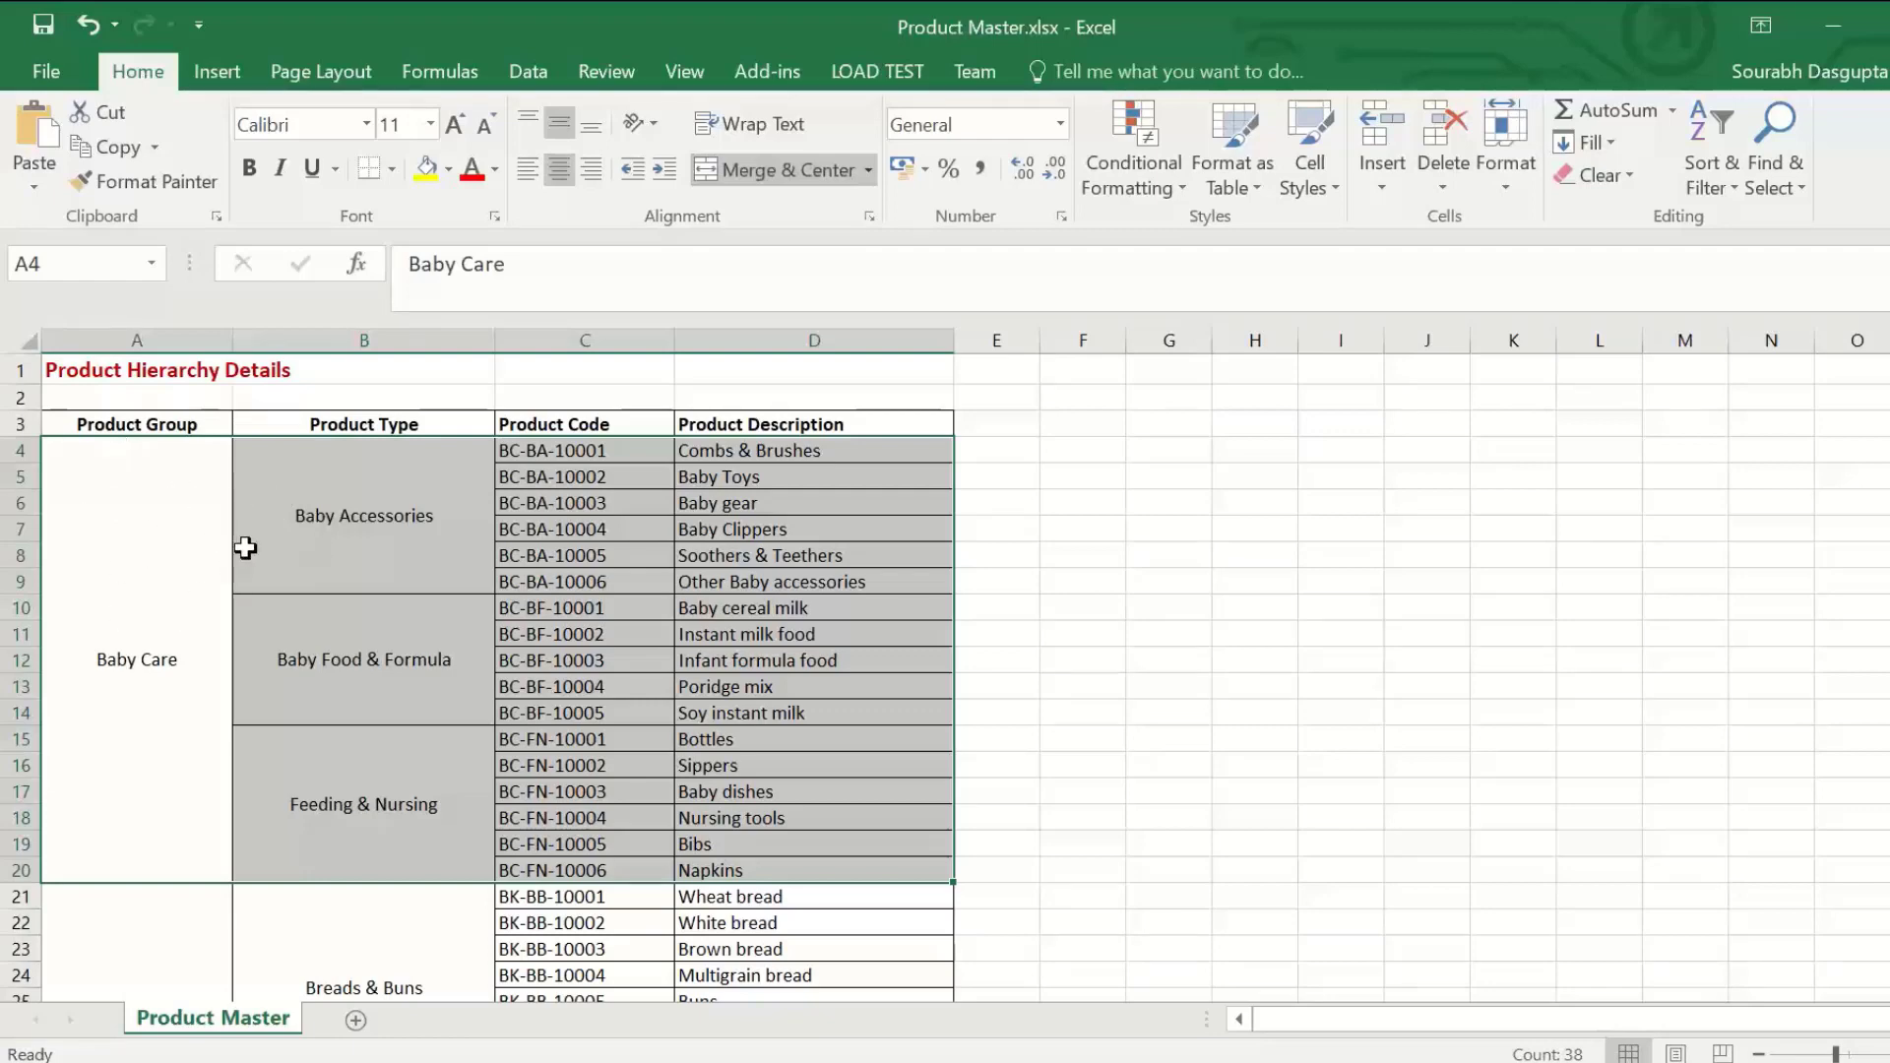
left_click(990, 555)
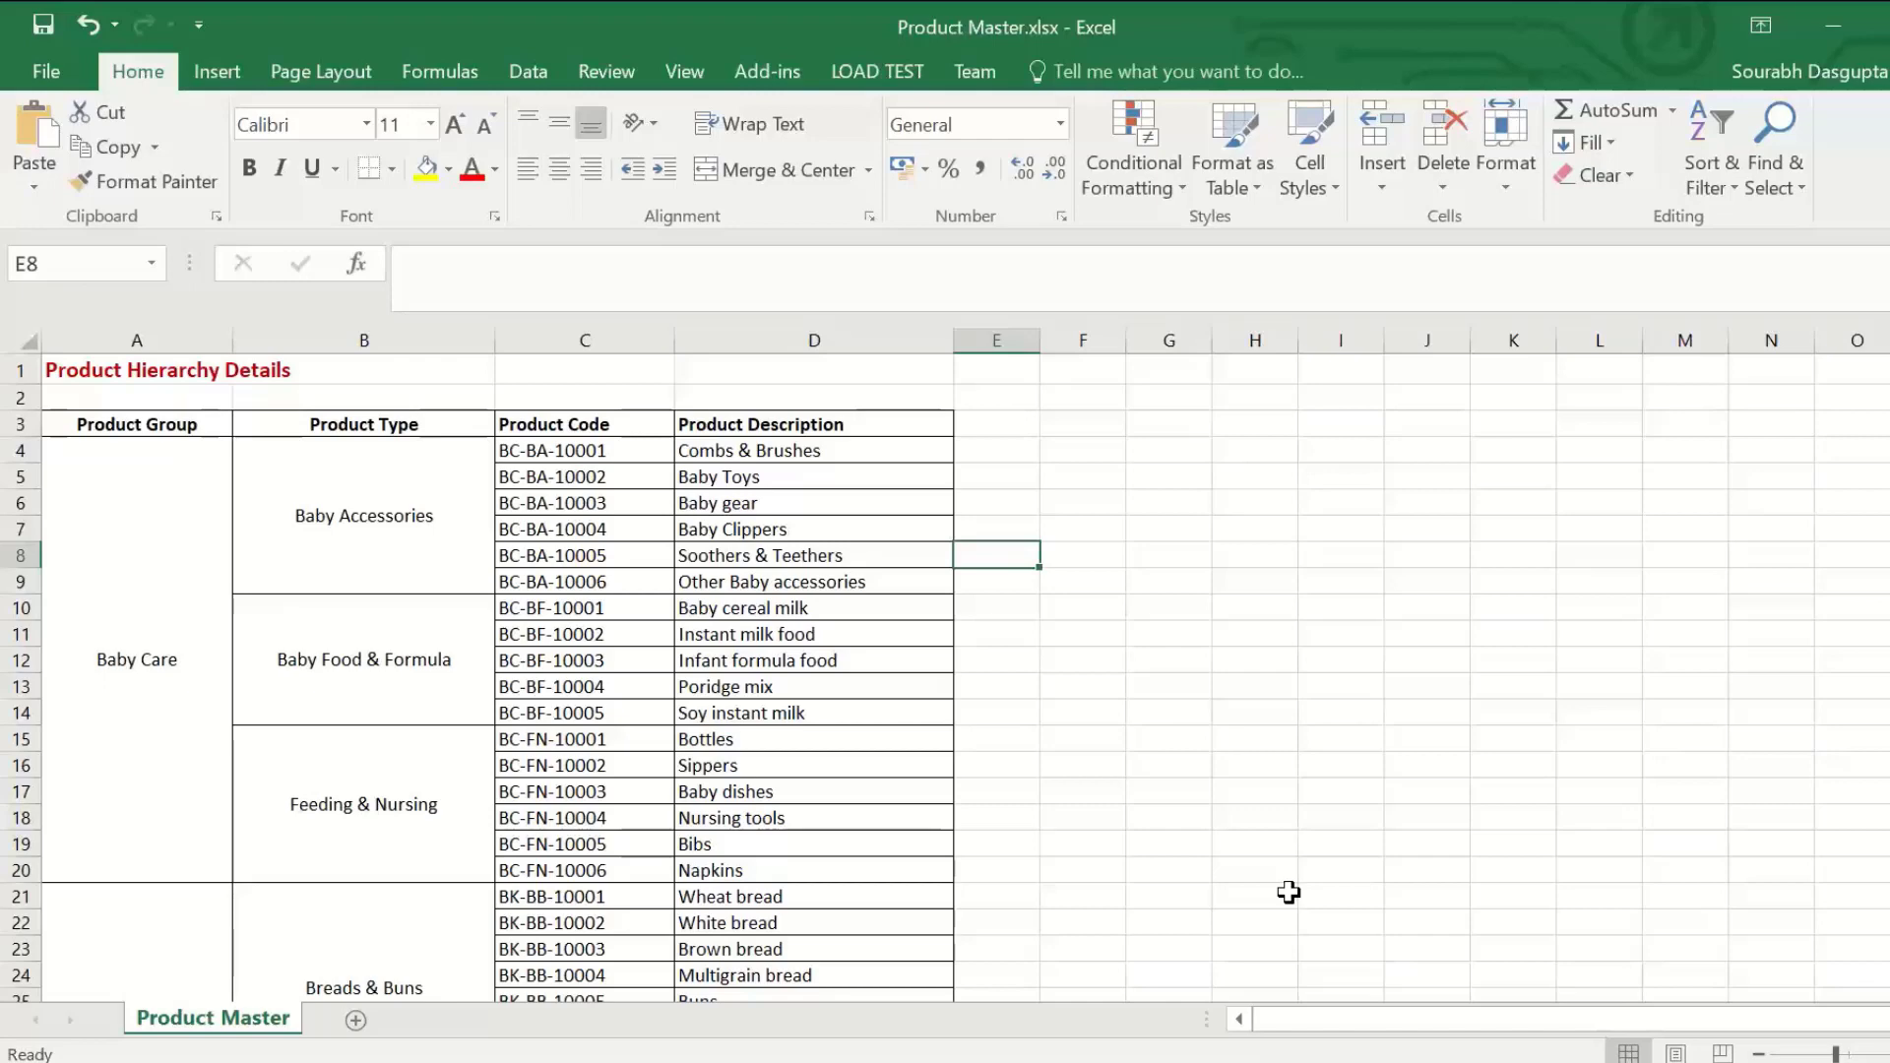
left_click(1269, 1060)
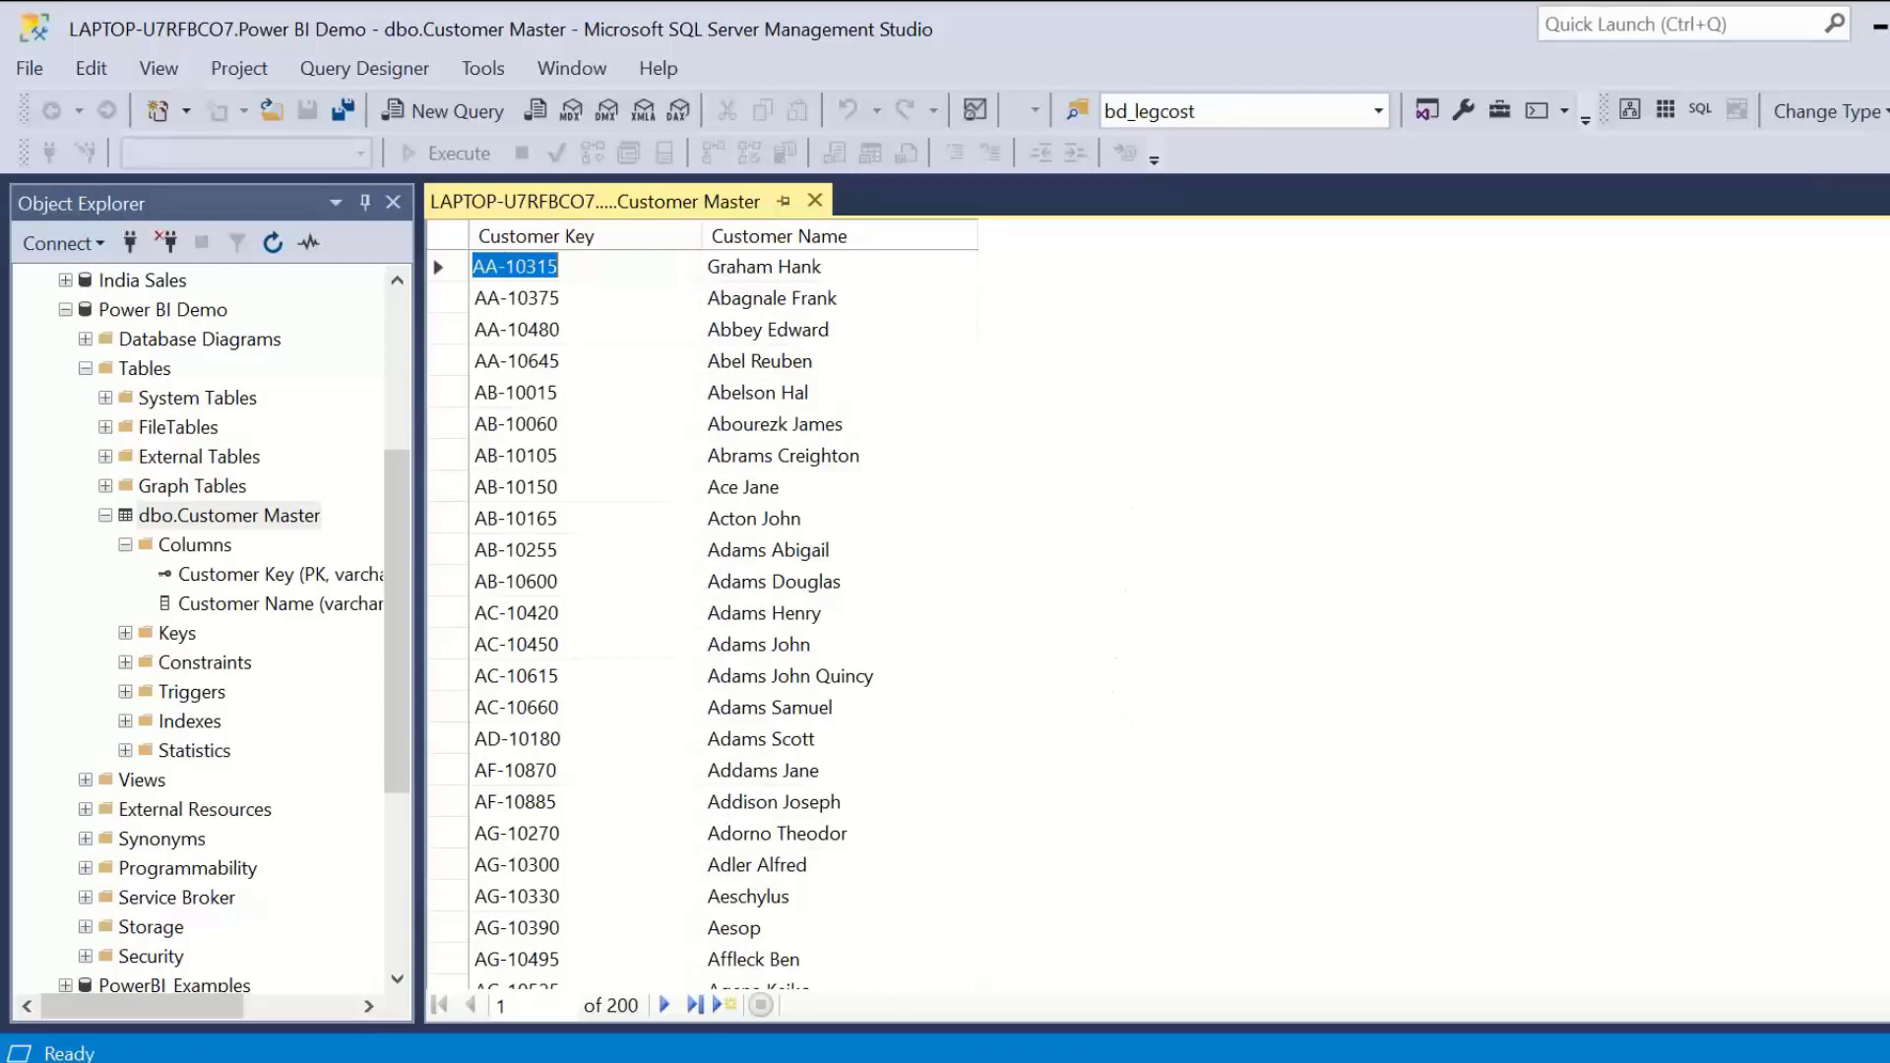
Step: Switch to Power BI Desktop and review the available File, Database and Azure data source connectors
key("alt+Tab")
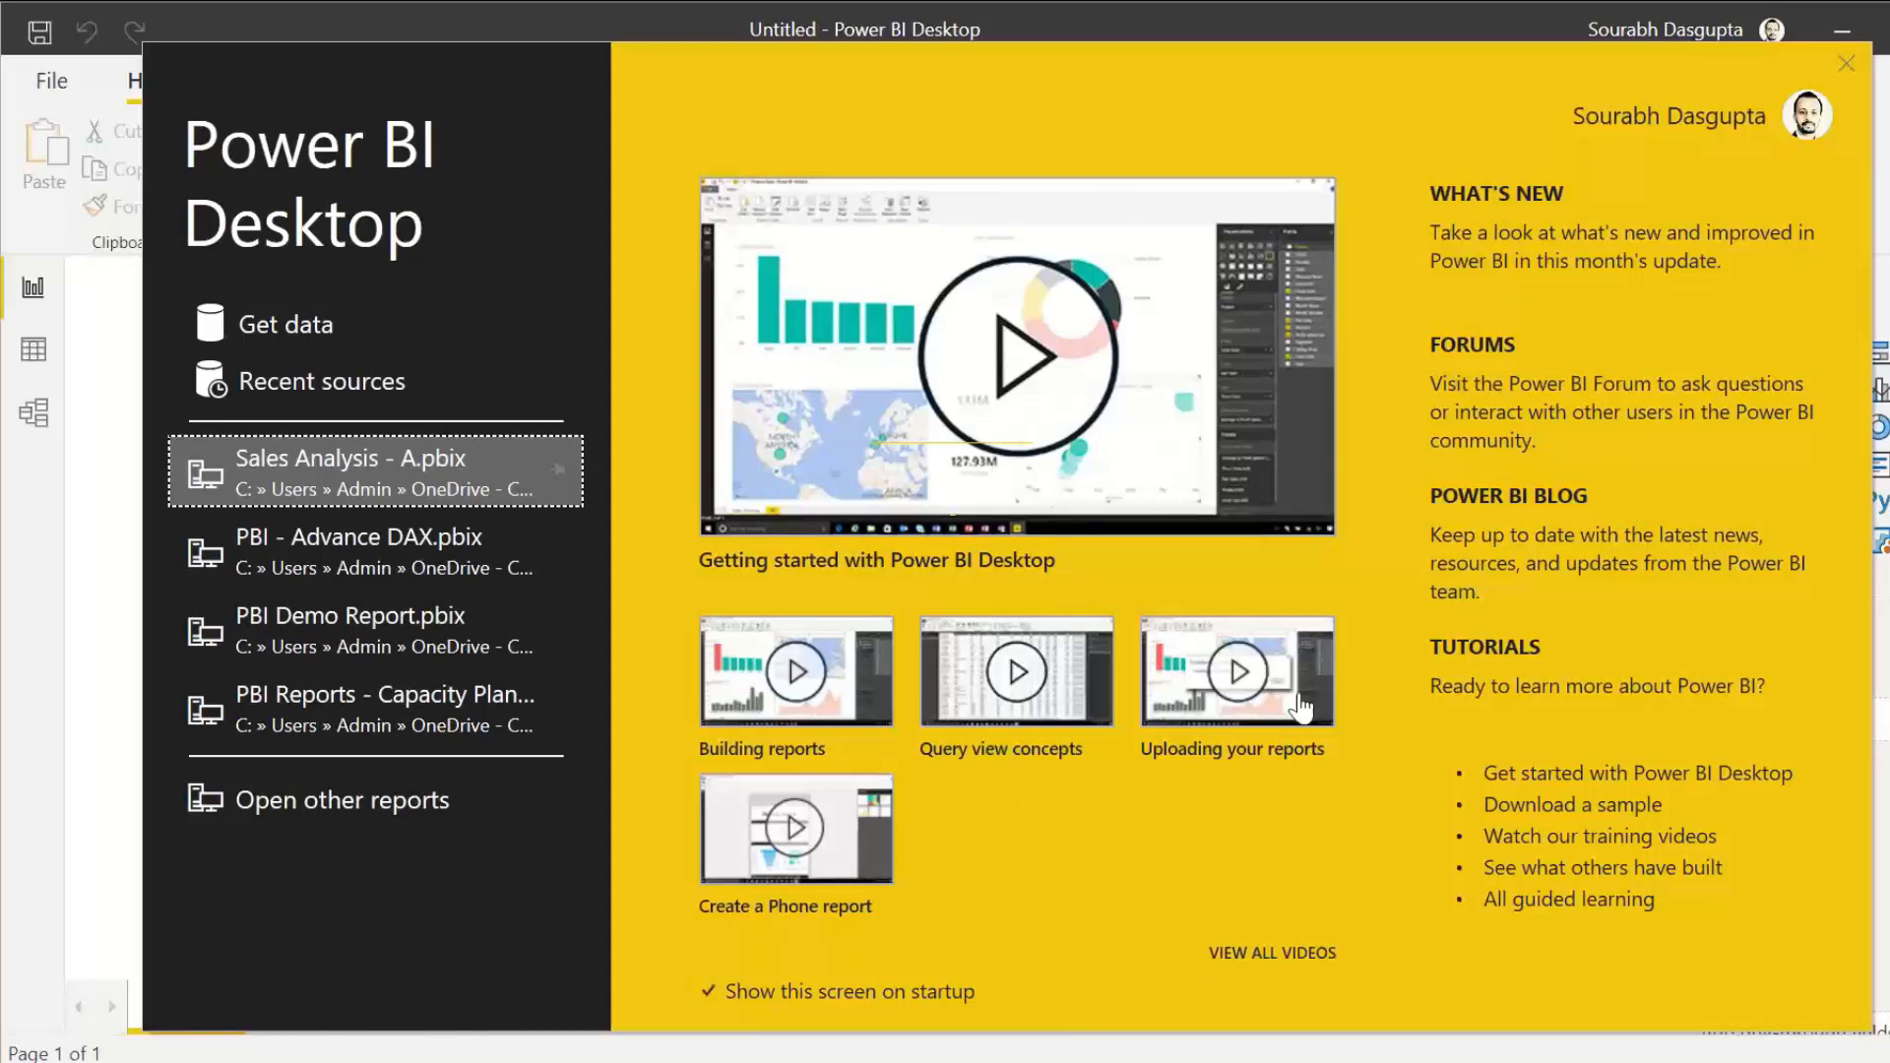
left_click(280, 323)
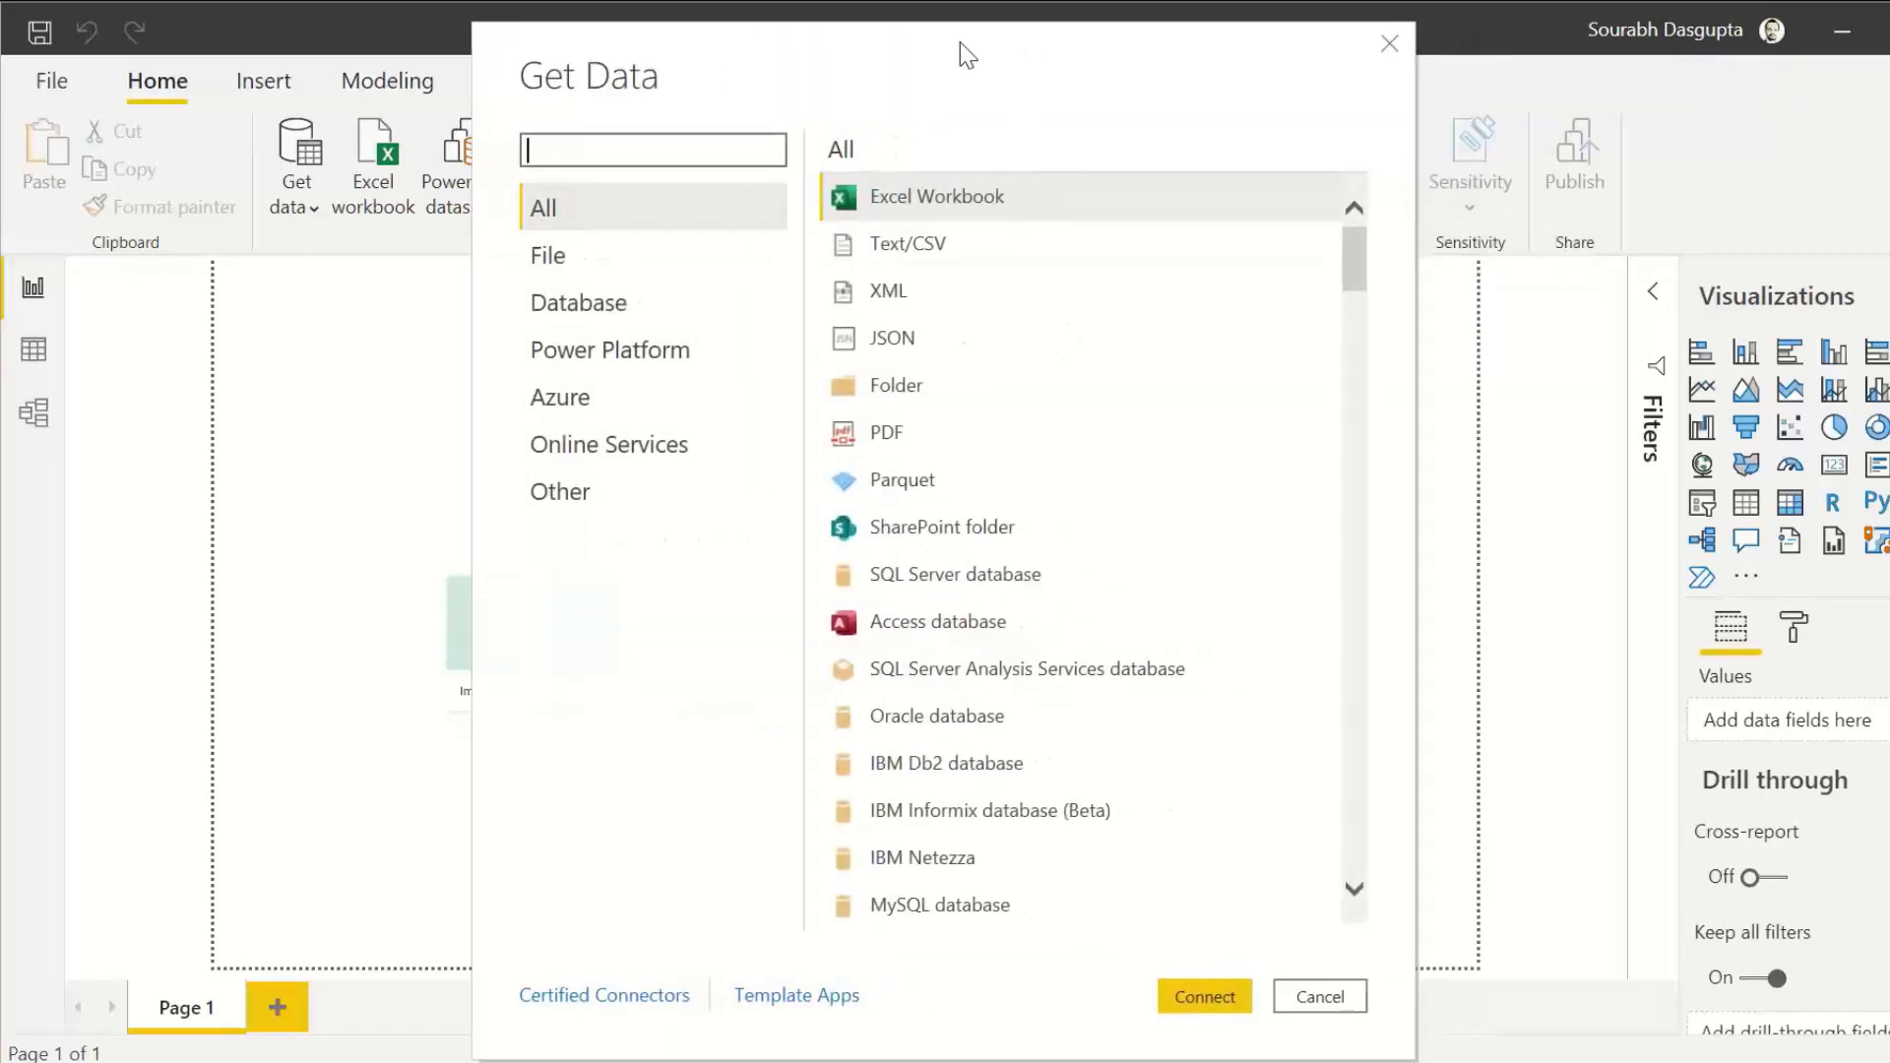
left_click(548, 257)
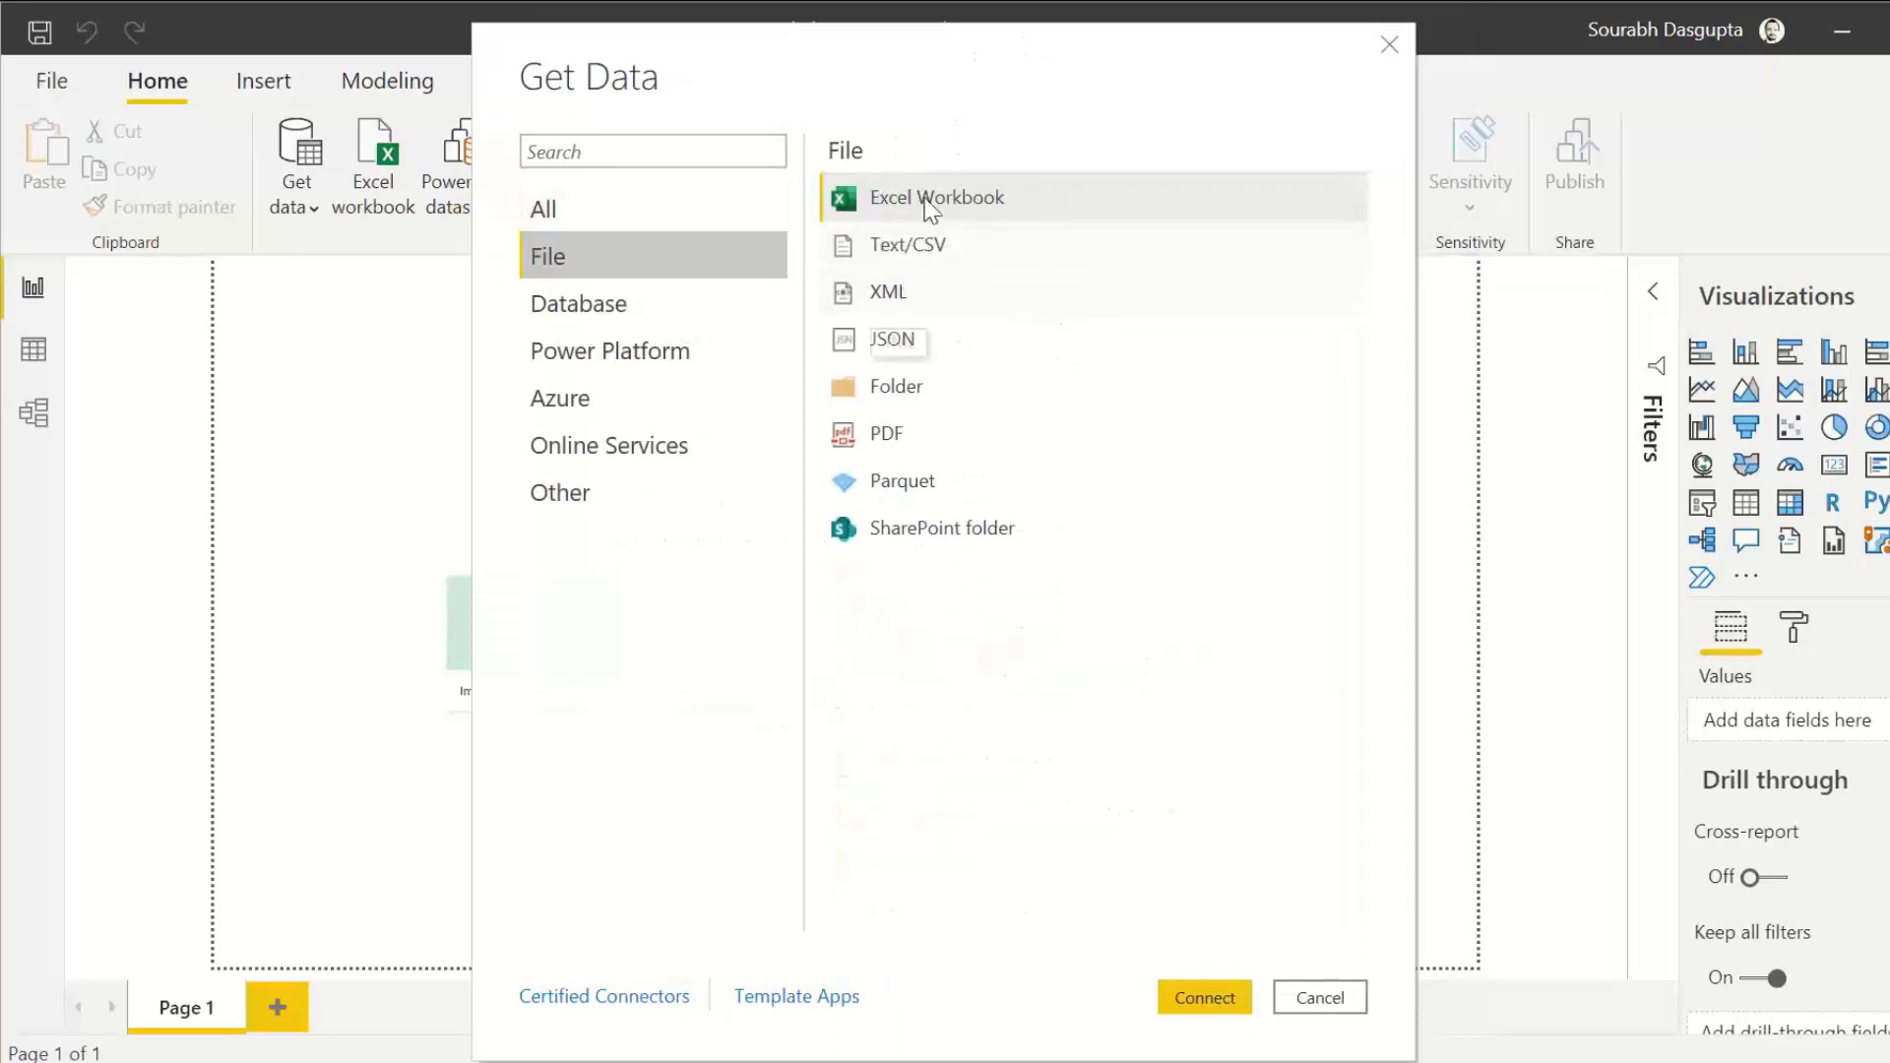
left_click(569, 303)
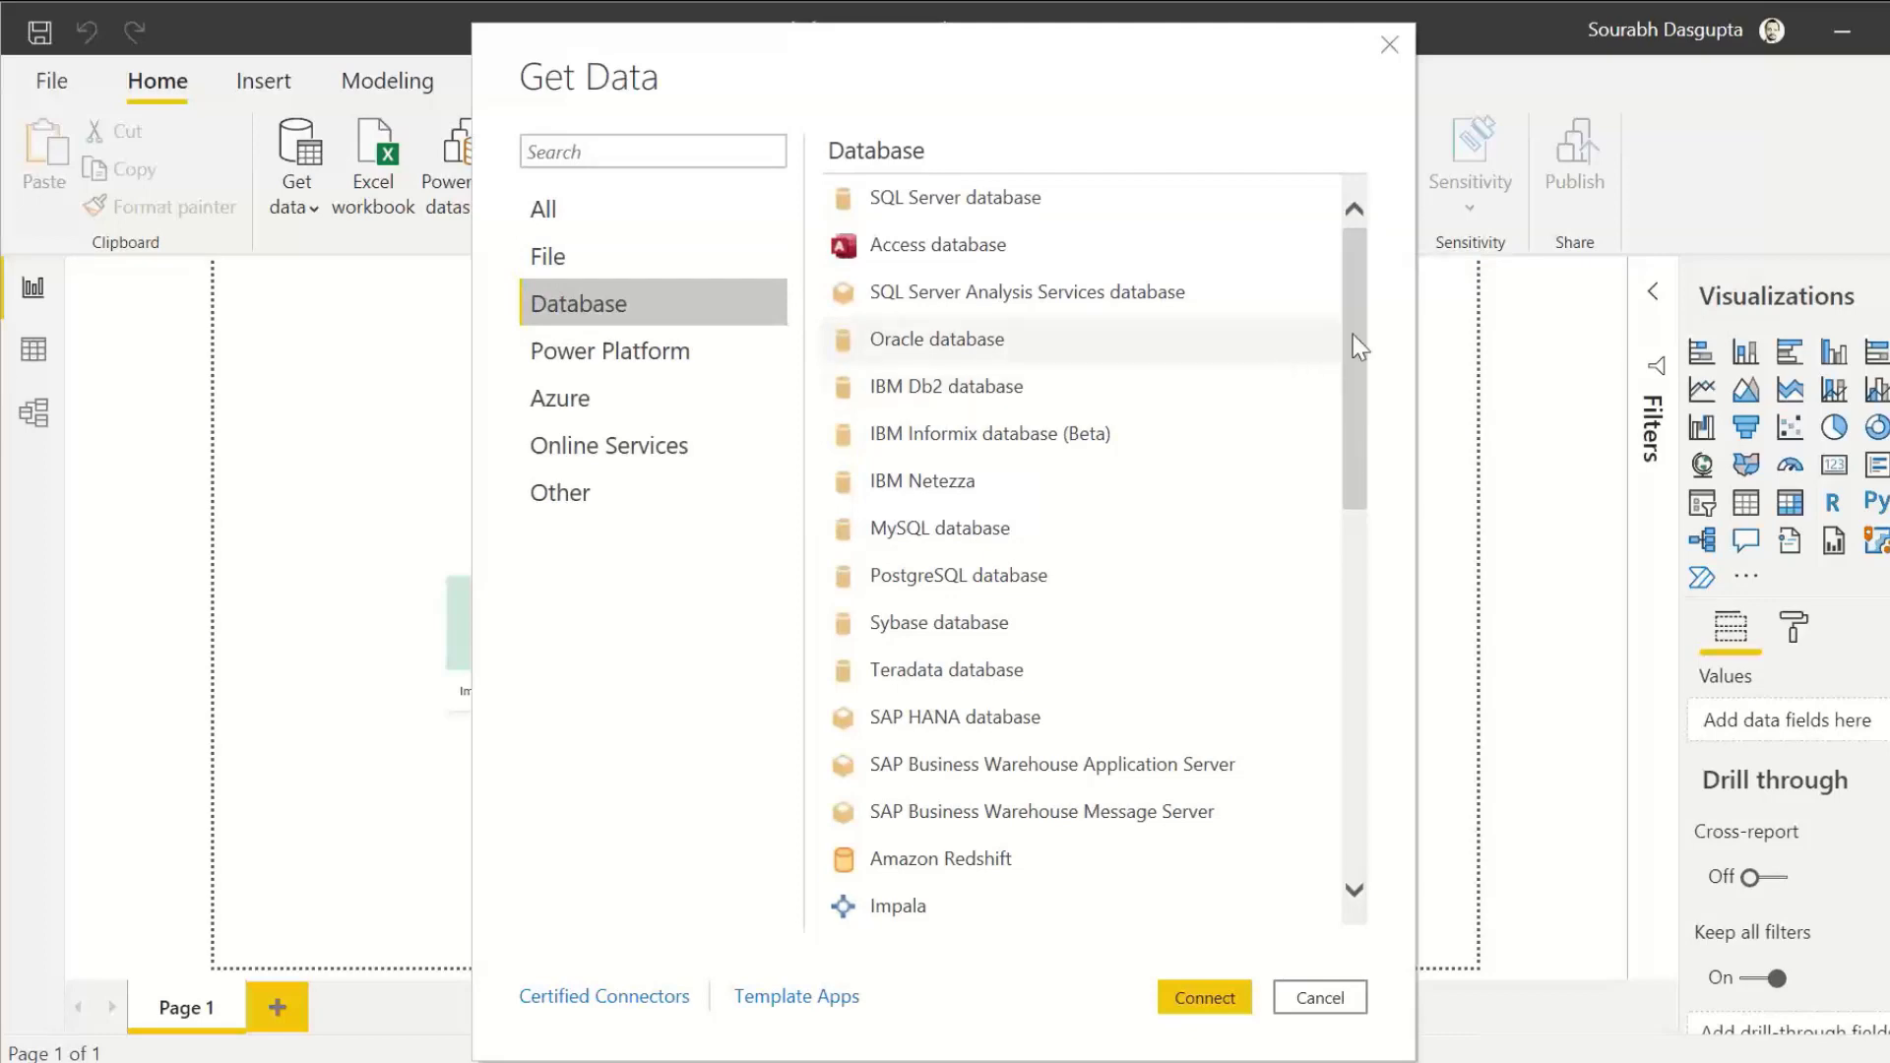
left_click_drag(1352, 334, 1370, 296)
left_click(564, 399)
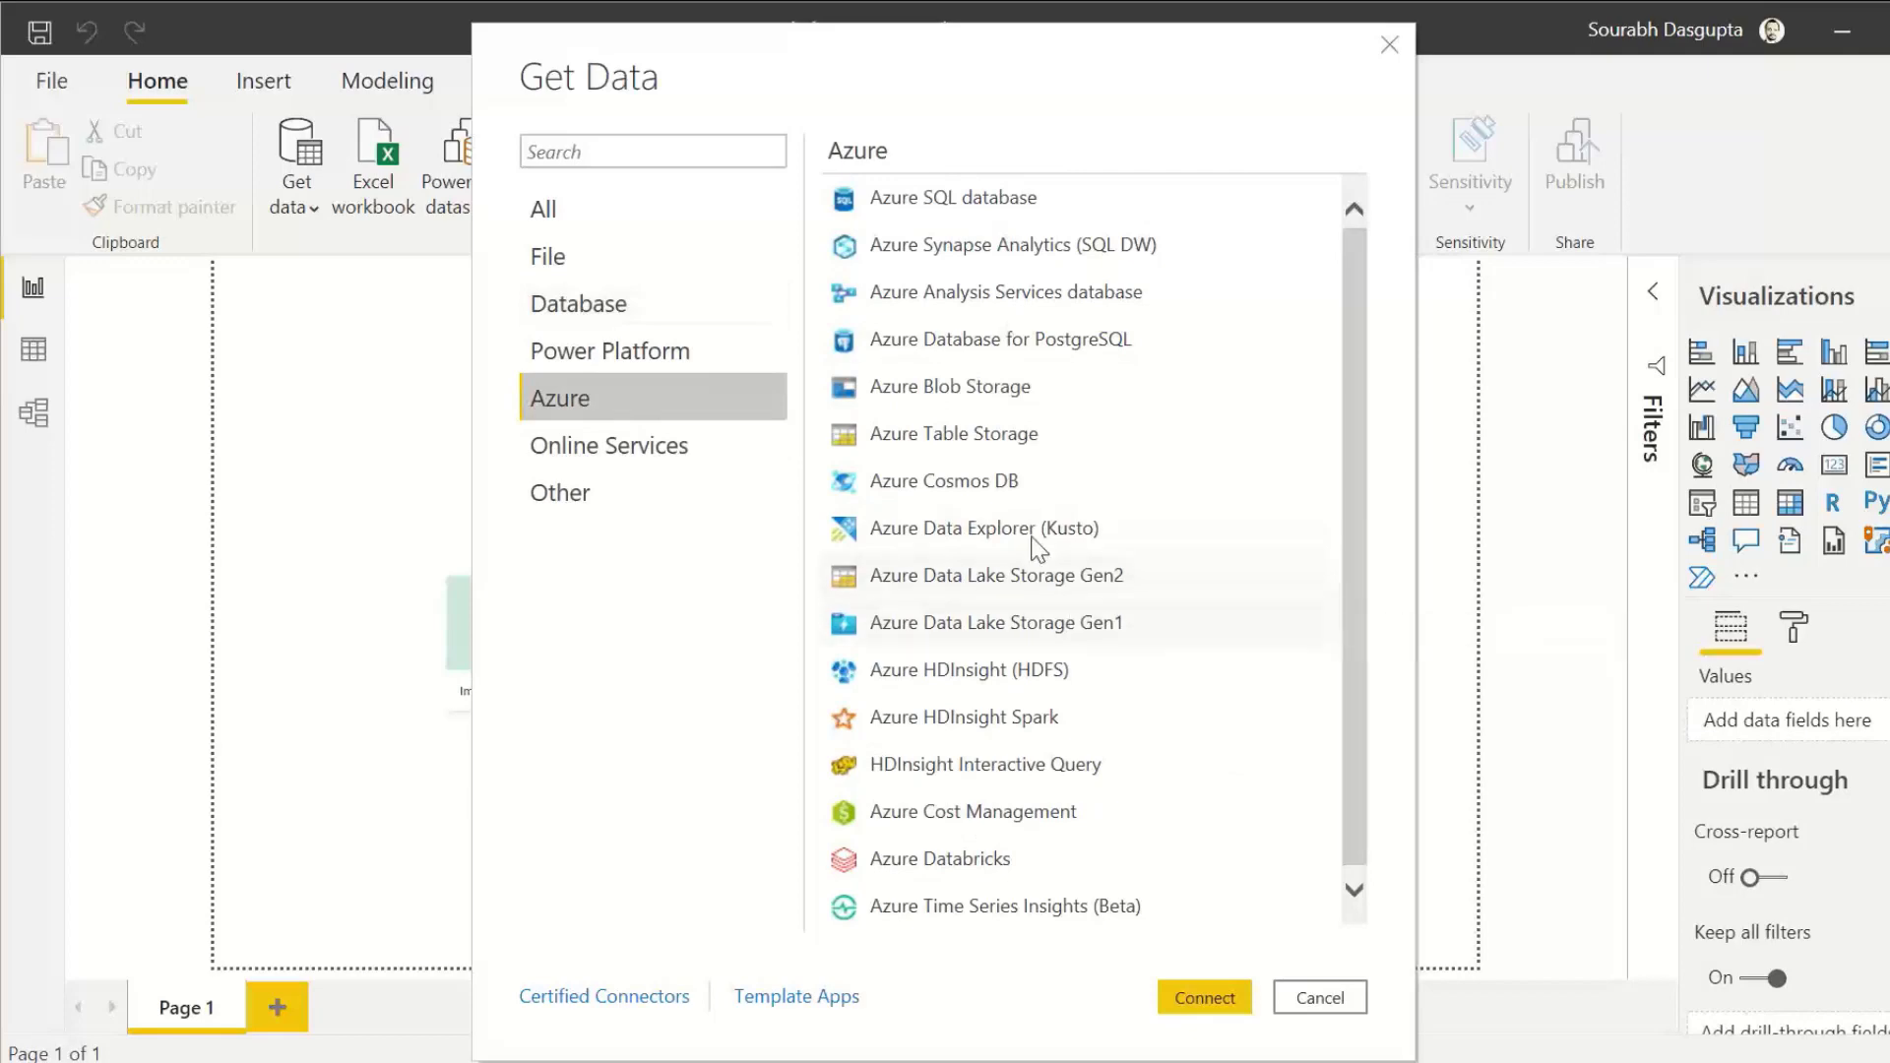
Step: Connect to the Text/CSV file Sales Orders - All Regions.csv and open its data for transformation in Power Query Editor
left_click(547, 258)
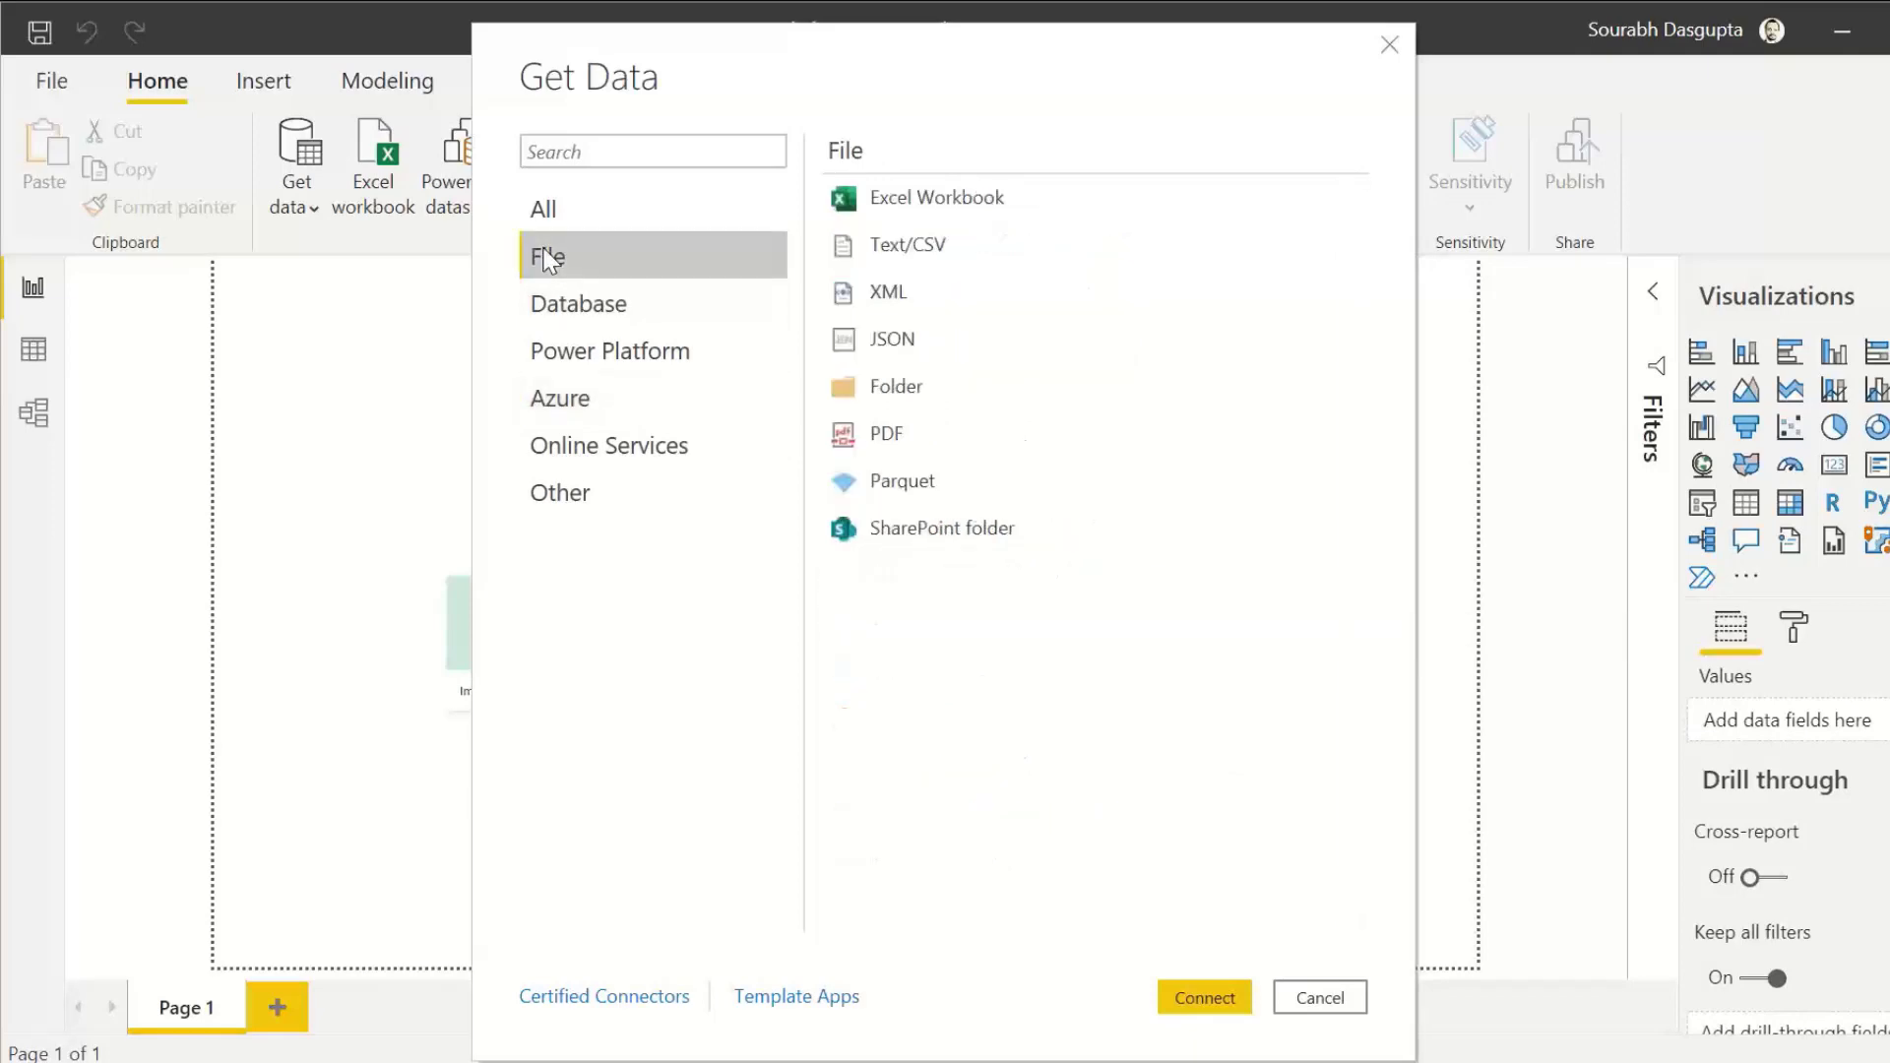
left_click(912, 256)
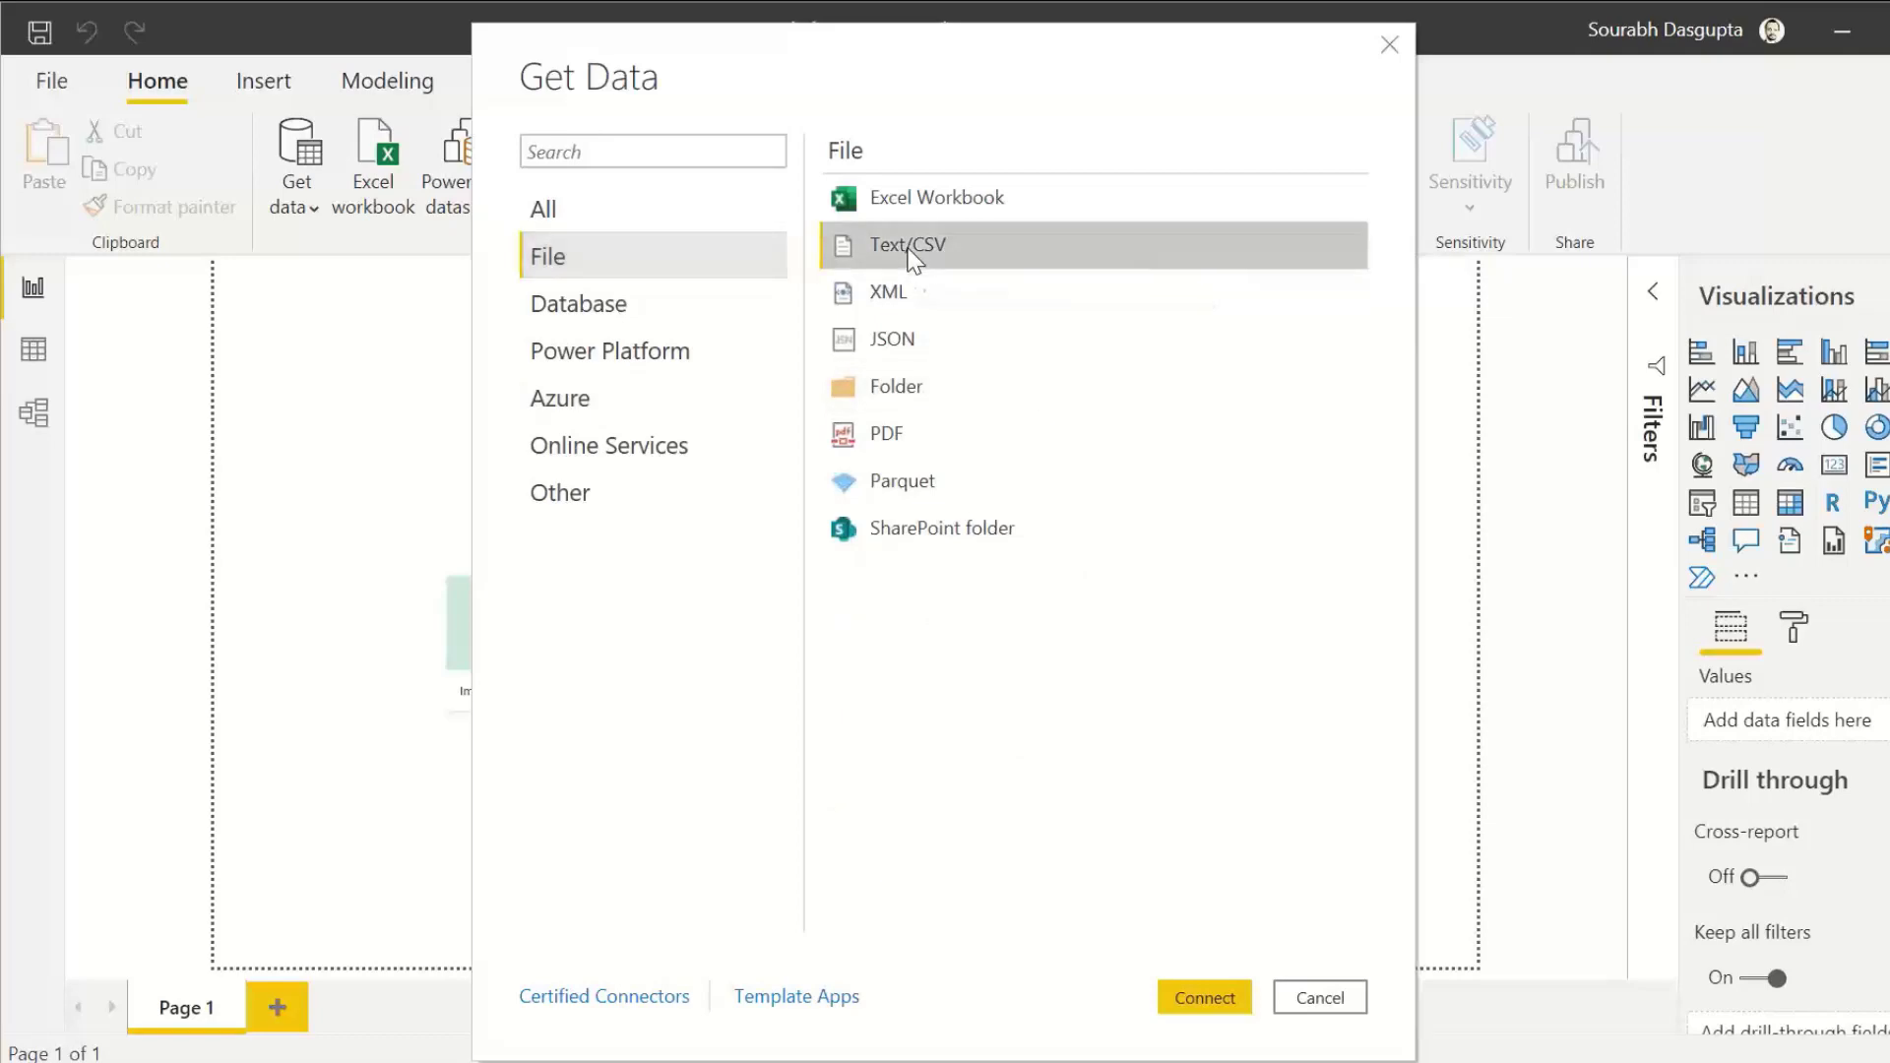
left_click(1208, 1004)
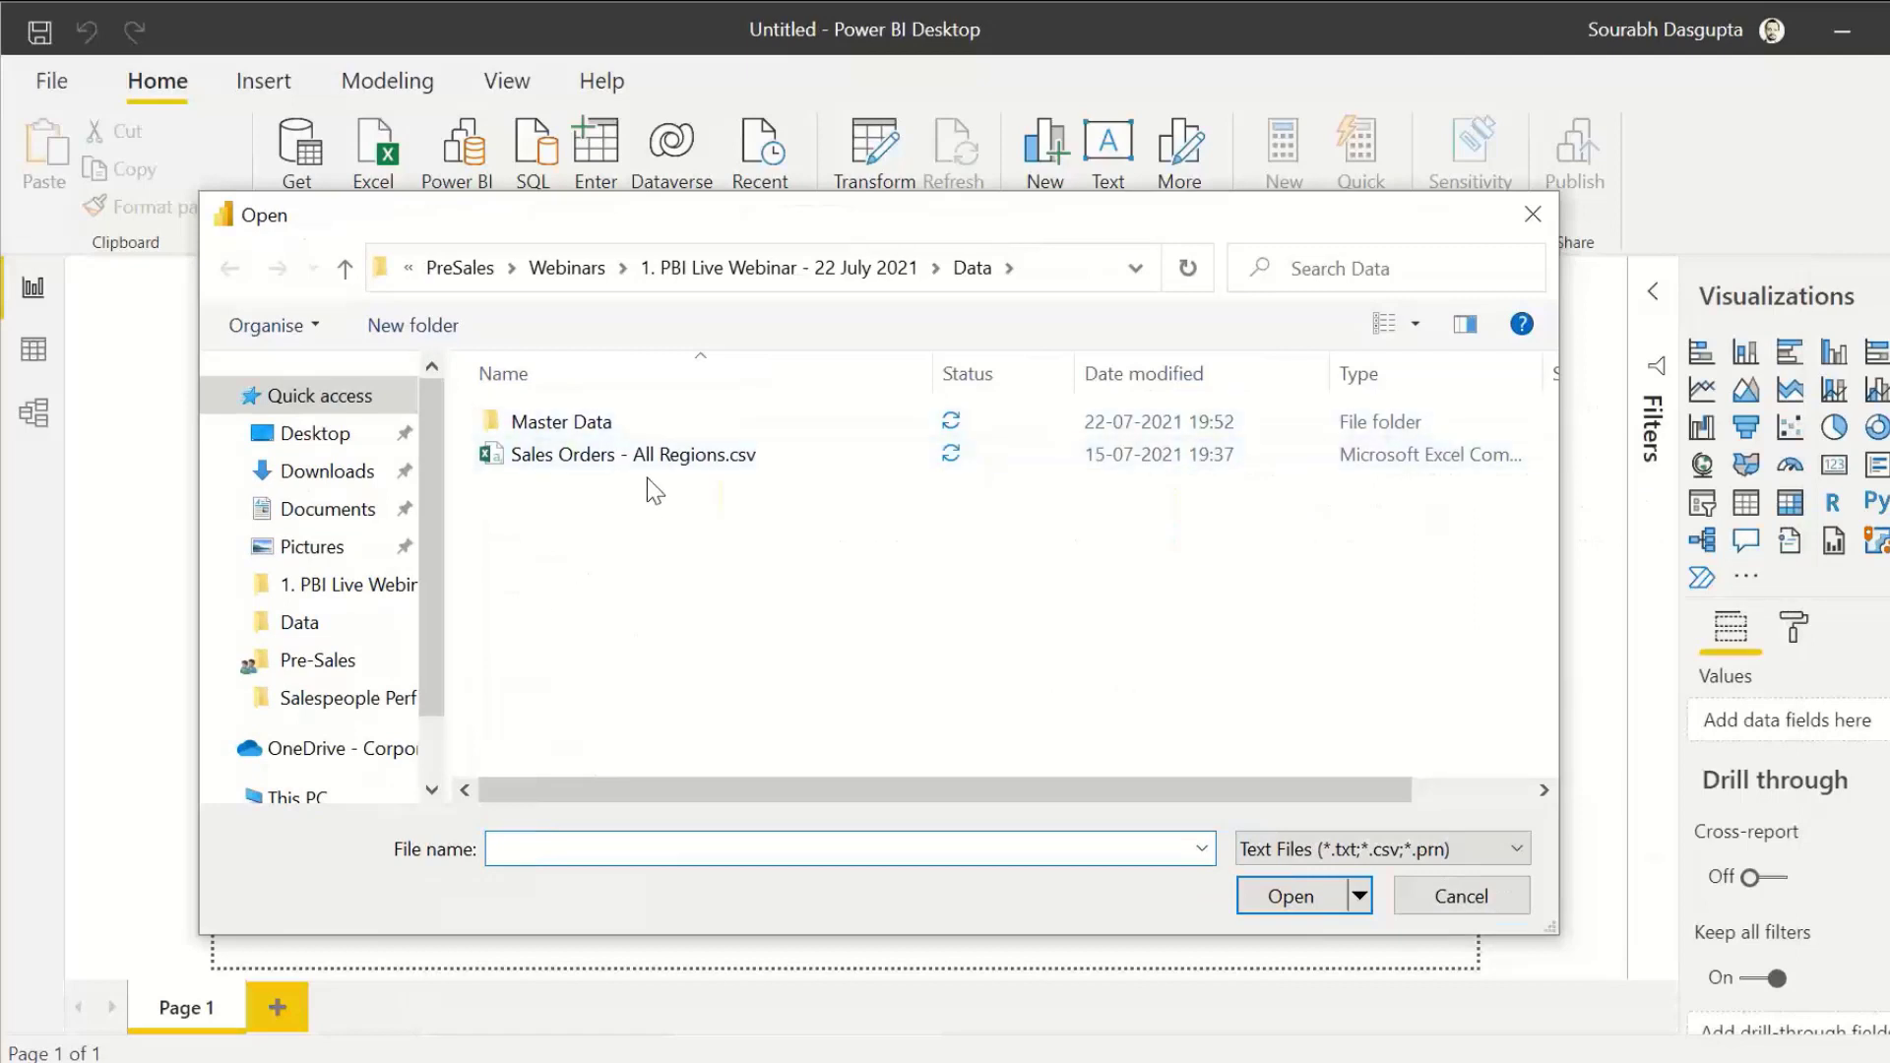
left_click(602, 459)
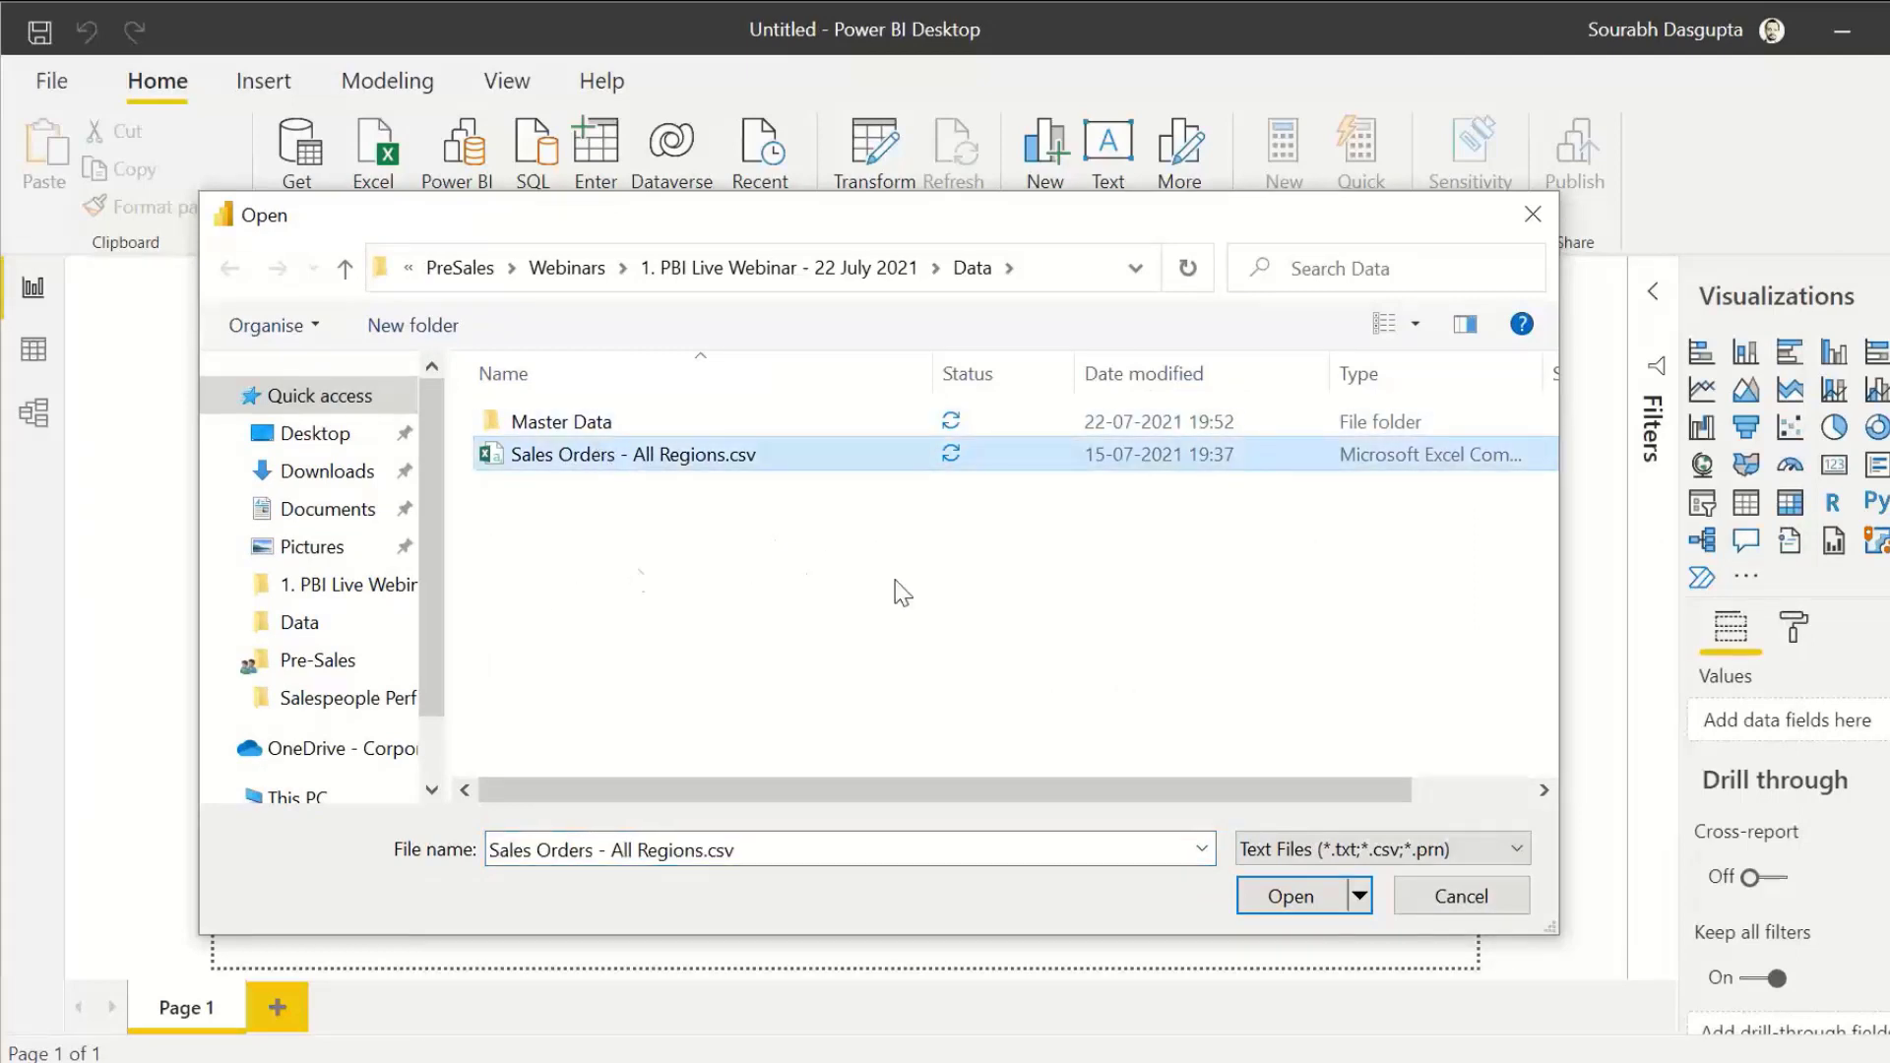
double_click(581, 459)
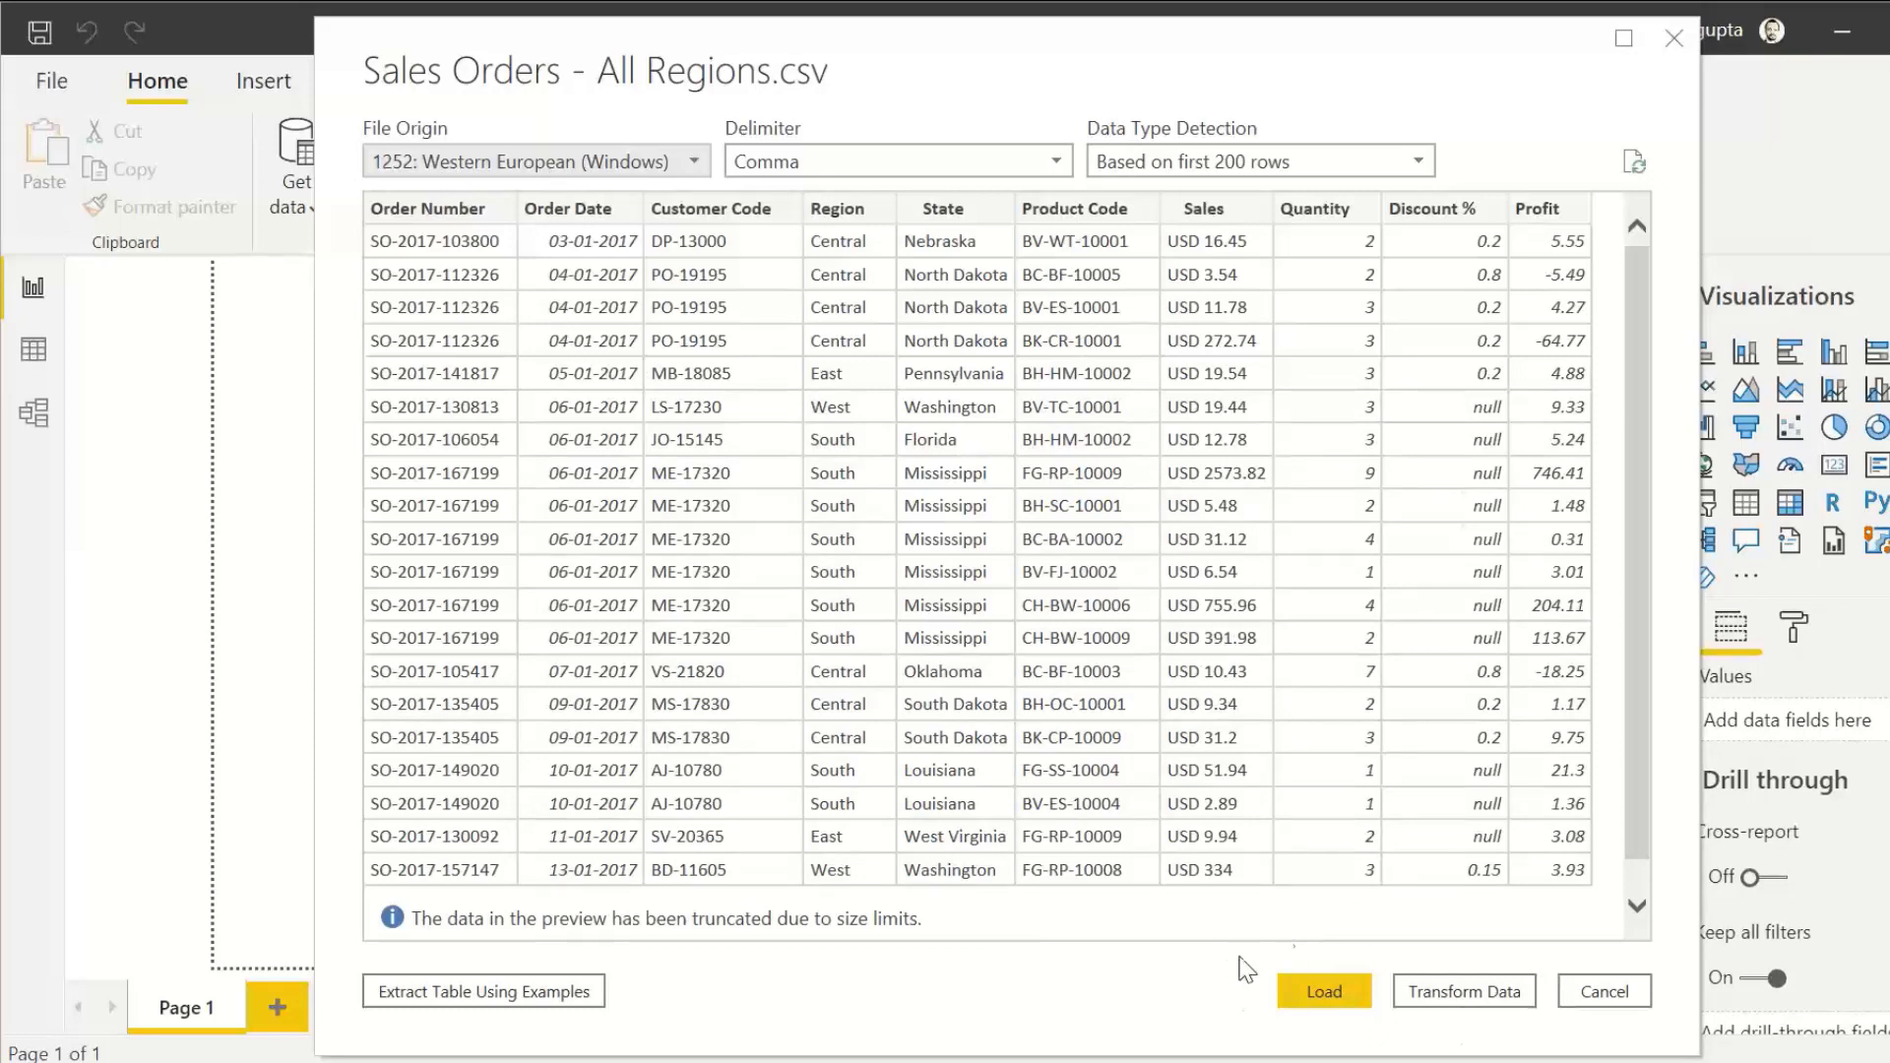
left_click(1447, 994)
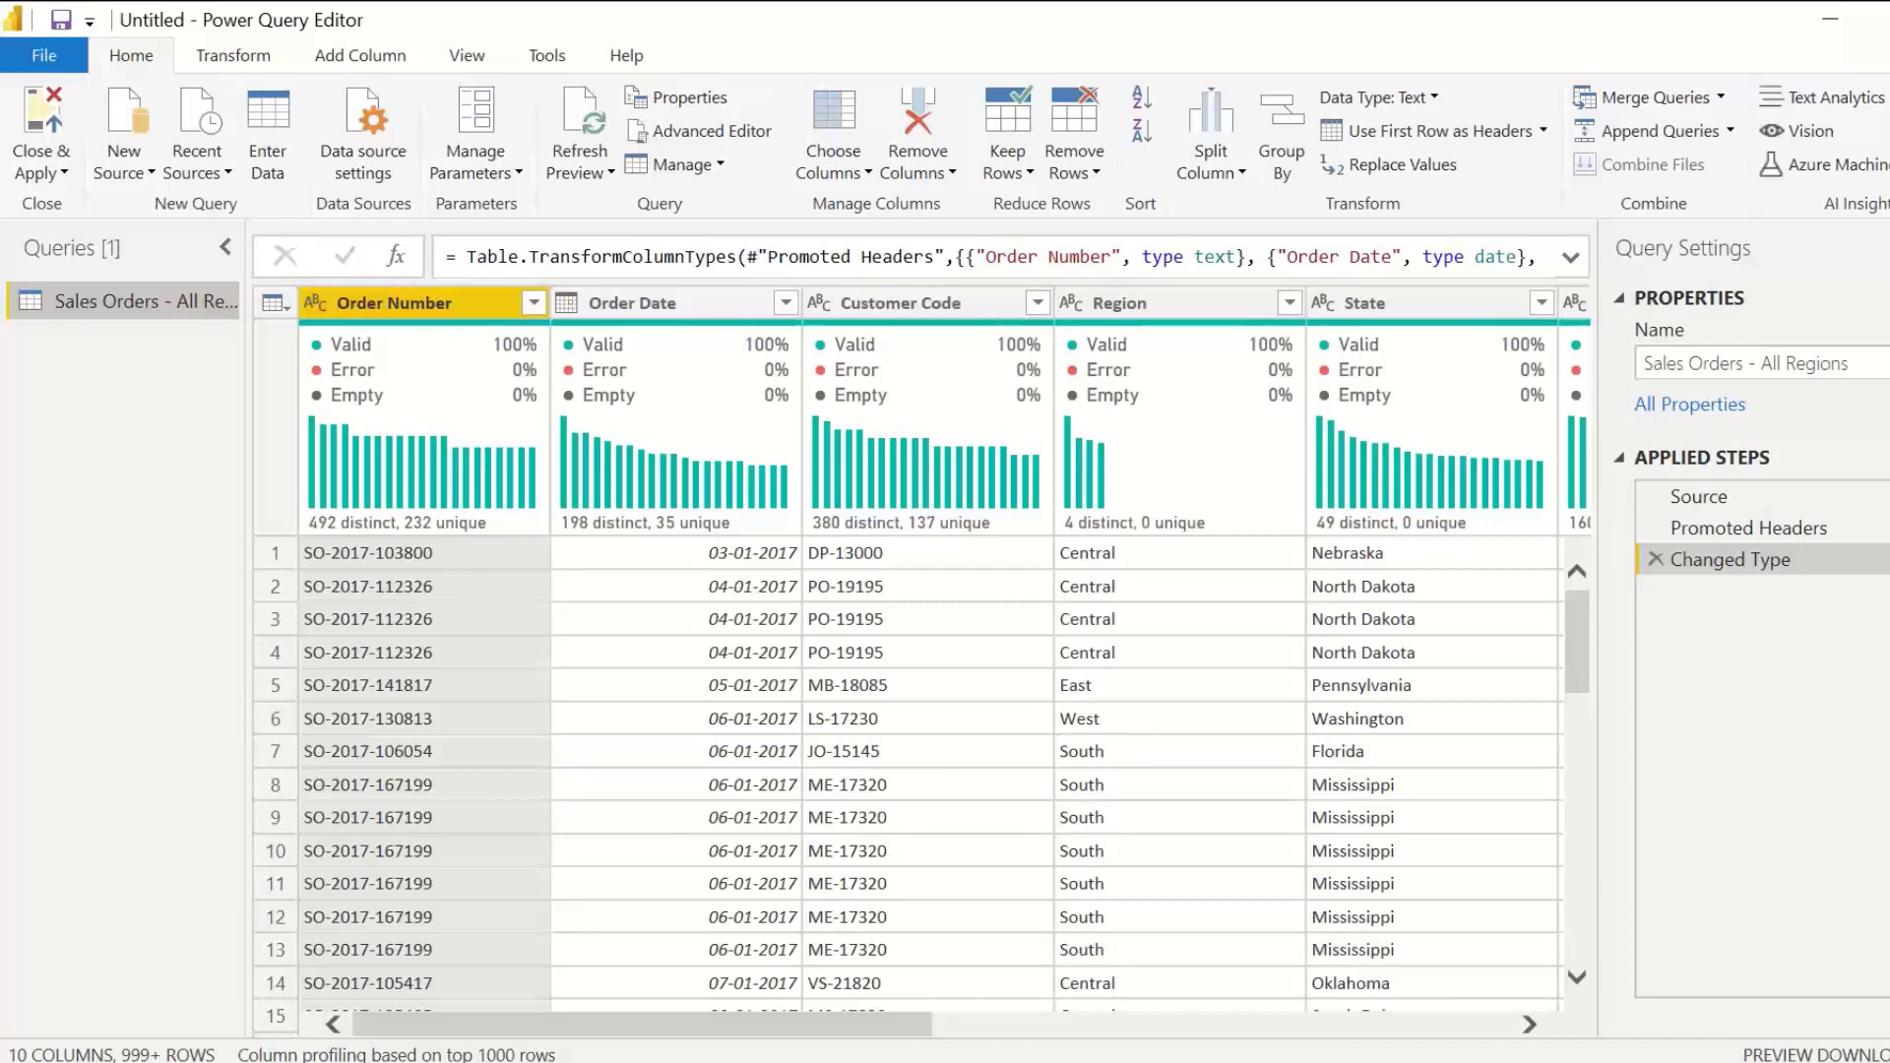
Step: Look at the main Power BI Desktop report window, and return to Power Query Editor
mouse_move(689, 1058)
mouse_move(693, 886)
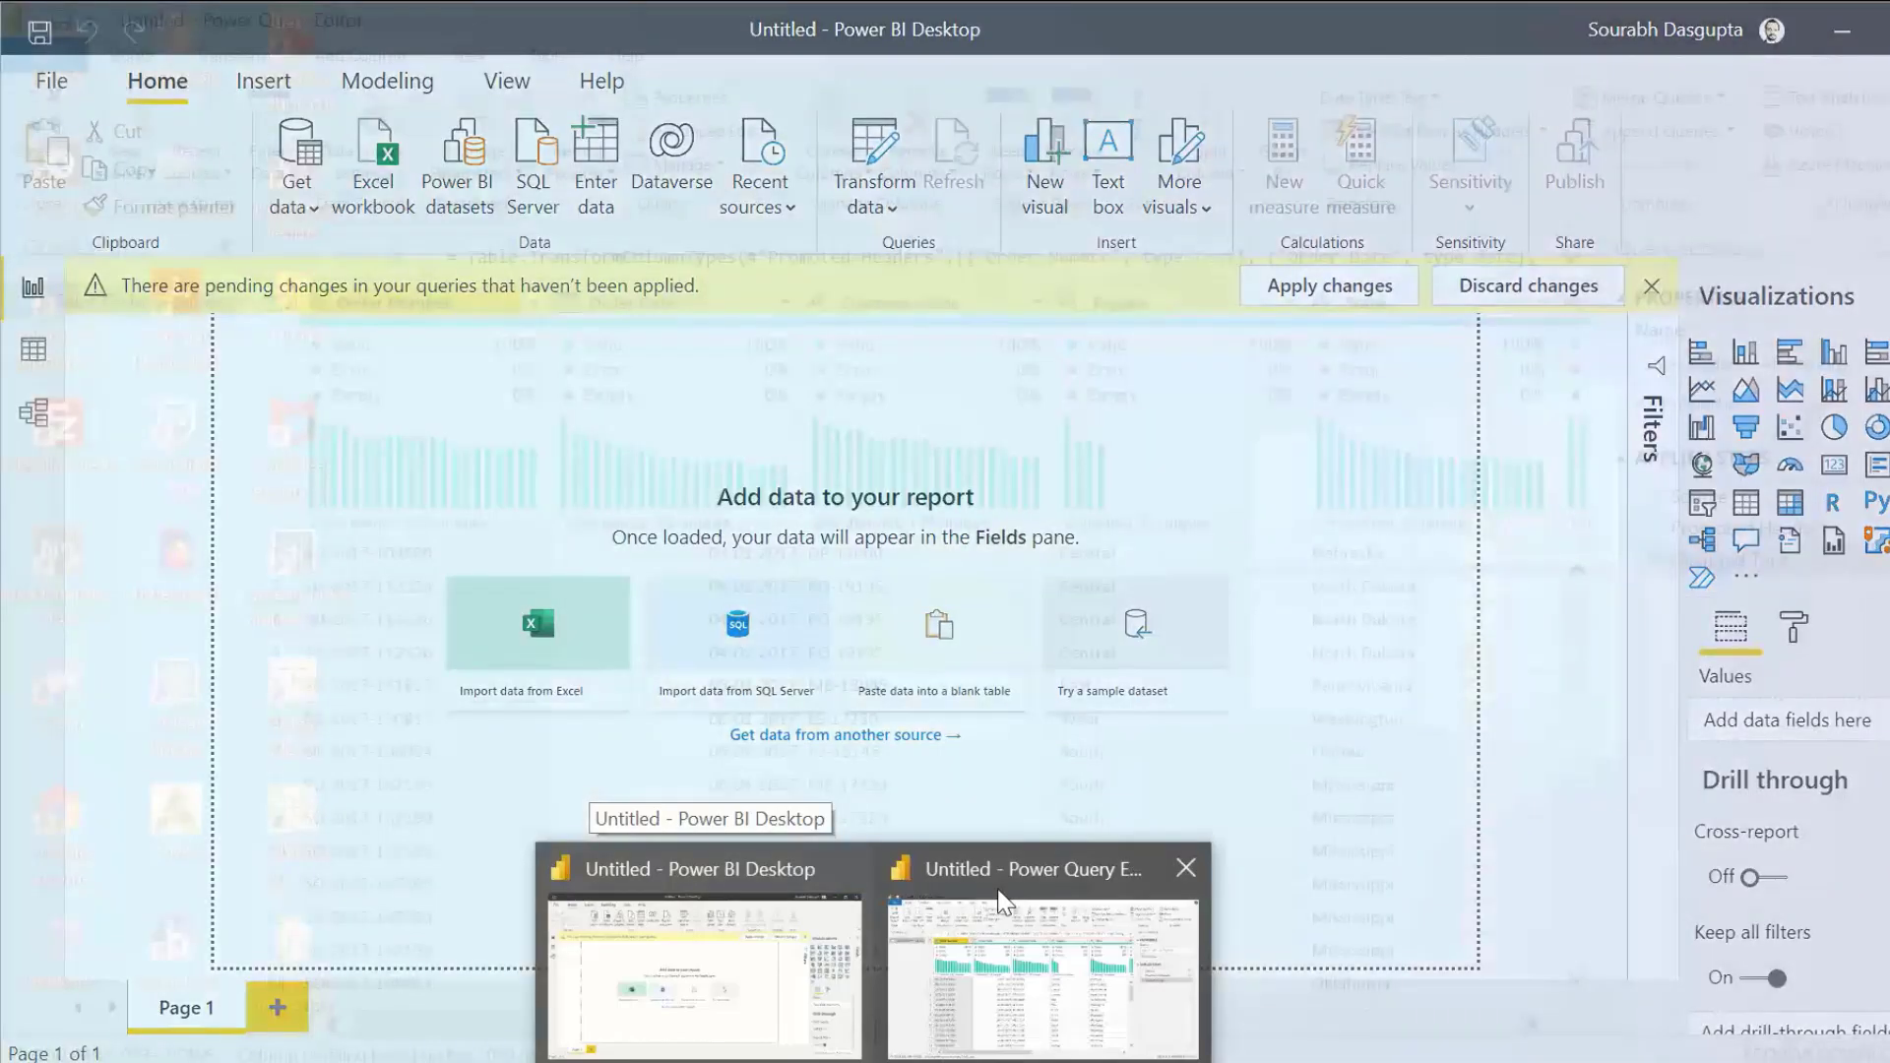
left_click(999, 901)
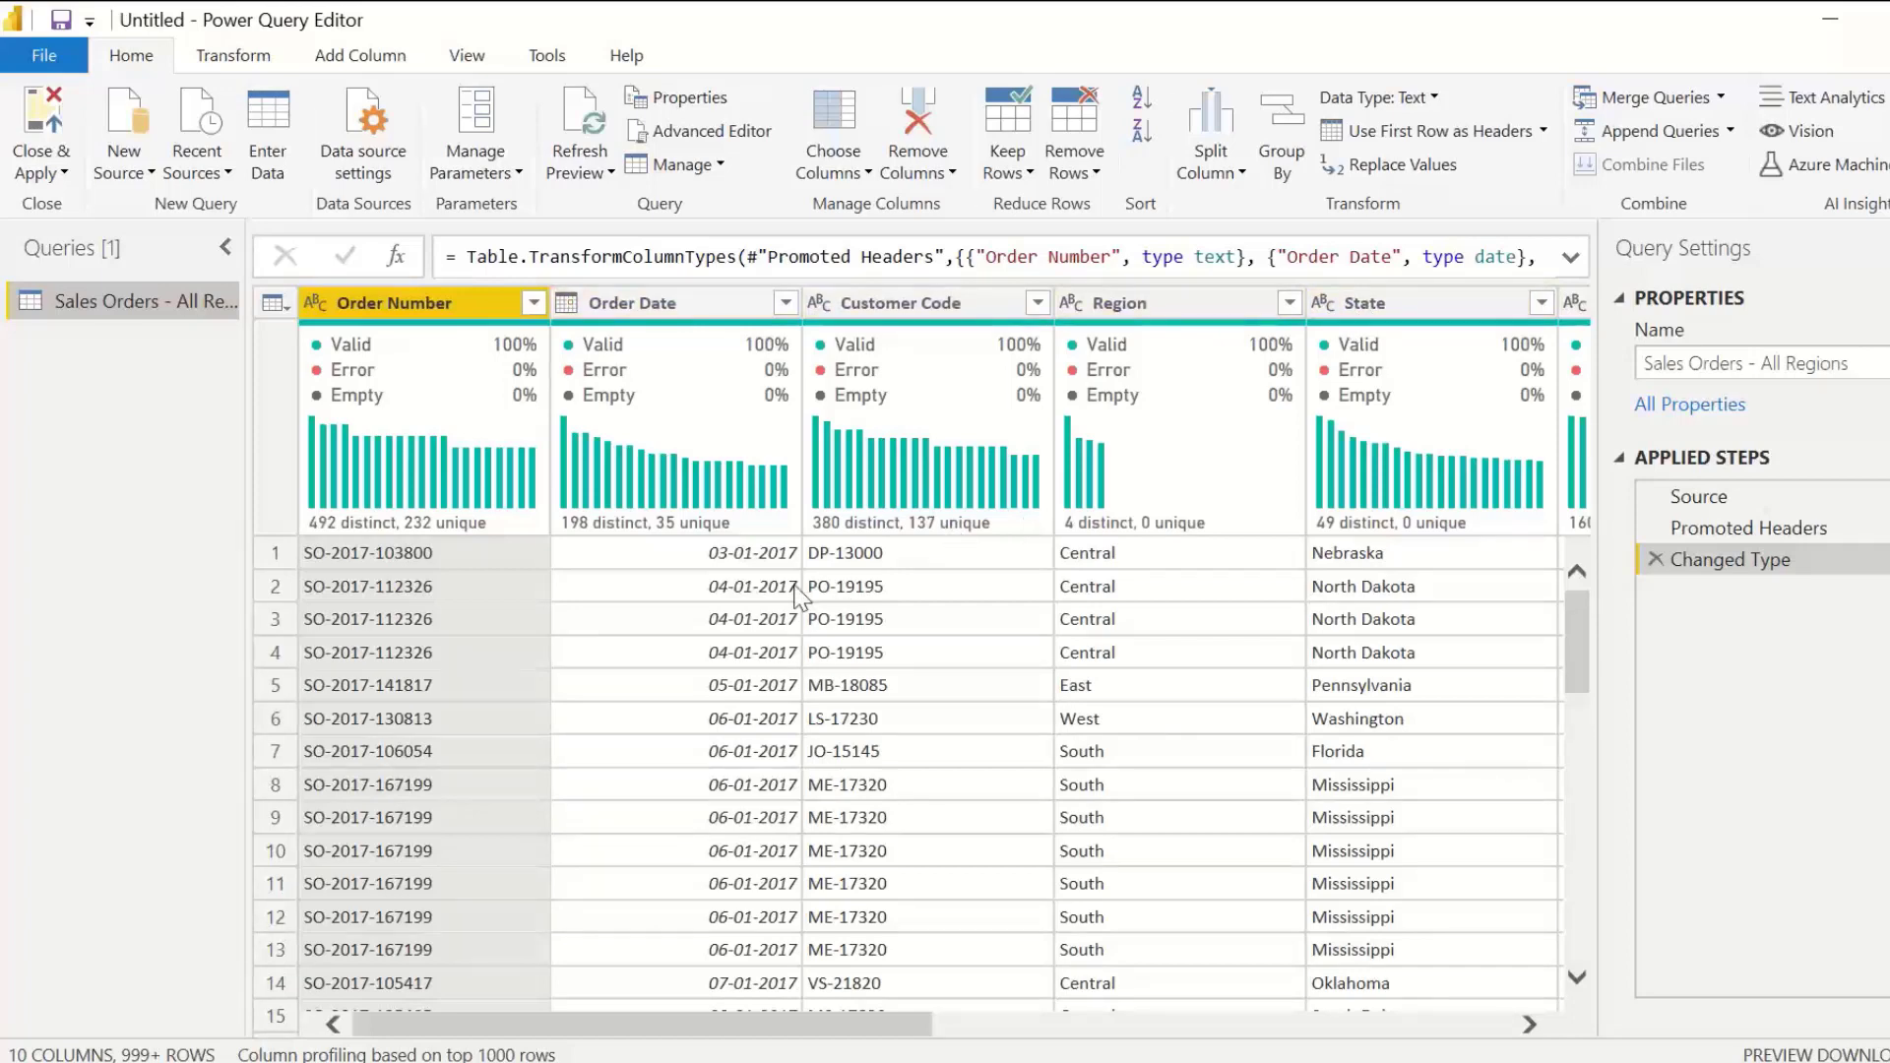
Step: Examine the column statistics and value distribution of the Region and Customer Code columns, and display the available transformation commands
left_click(1148, 303)
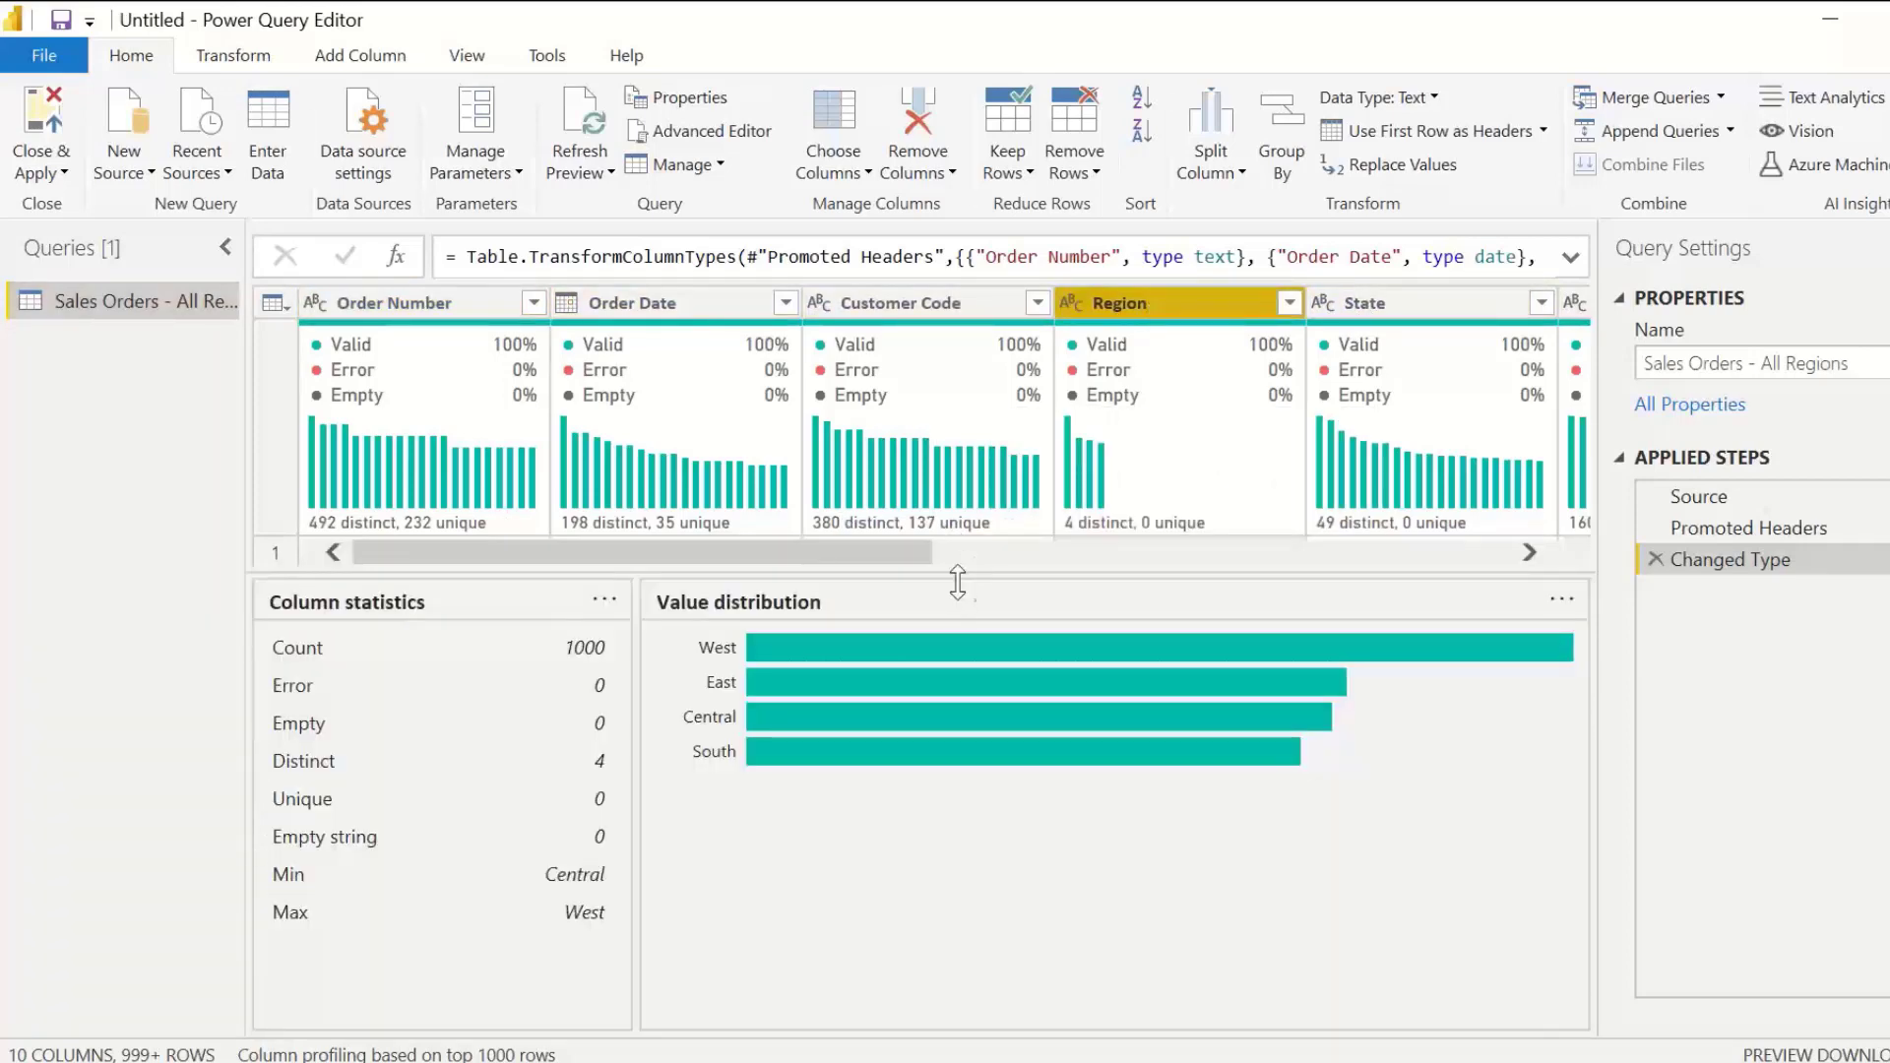
left_click_drag(957, 582, 962, 726)
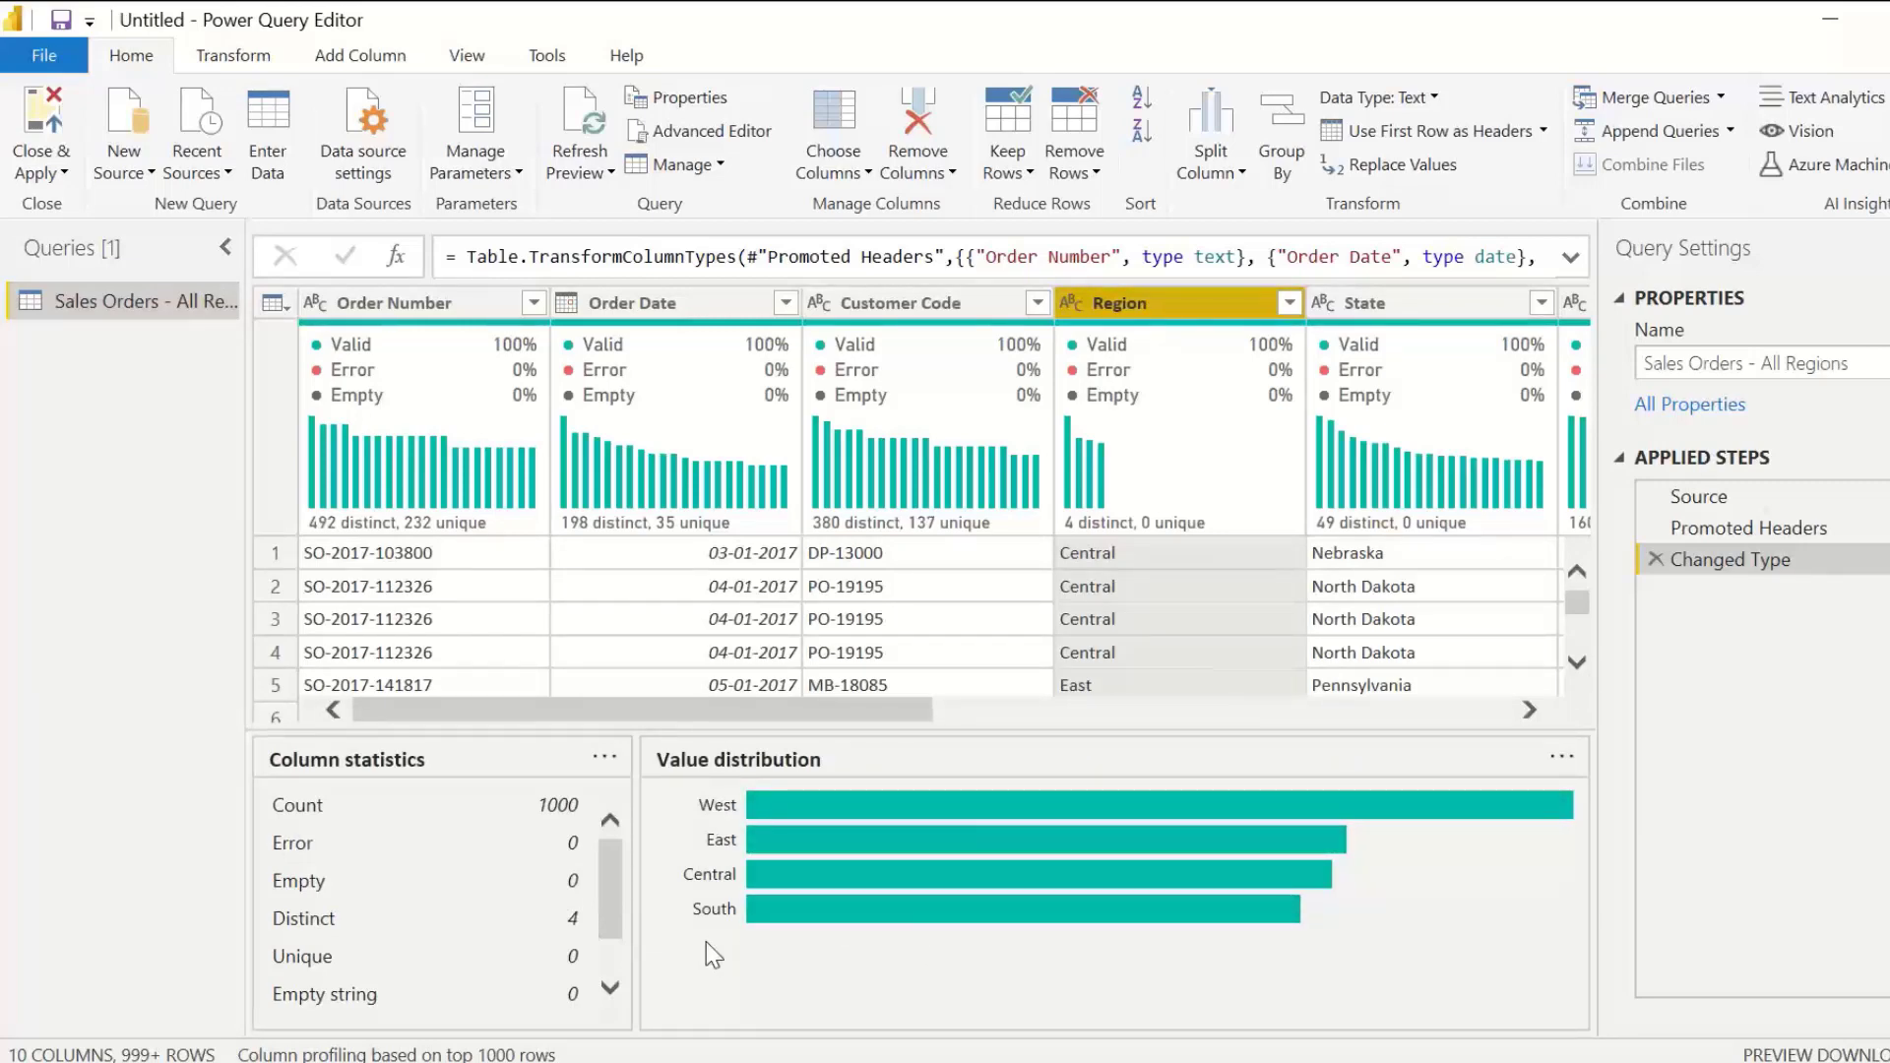
left_click(900, 297)
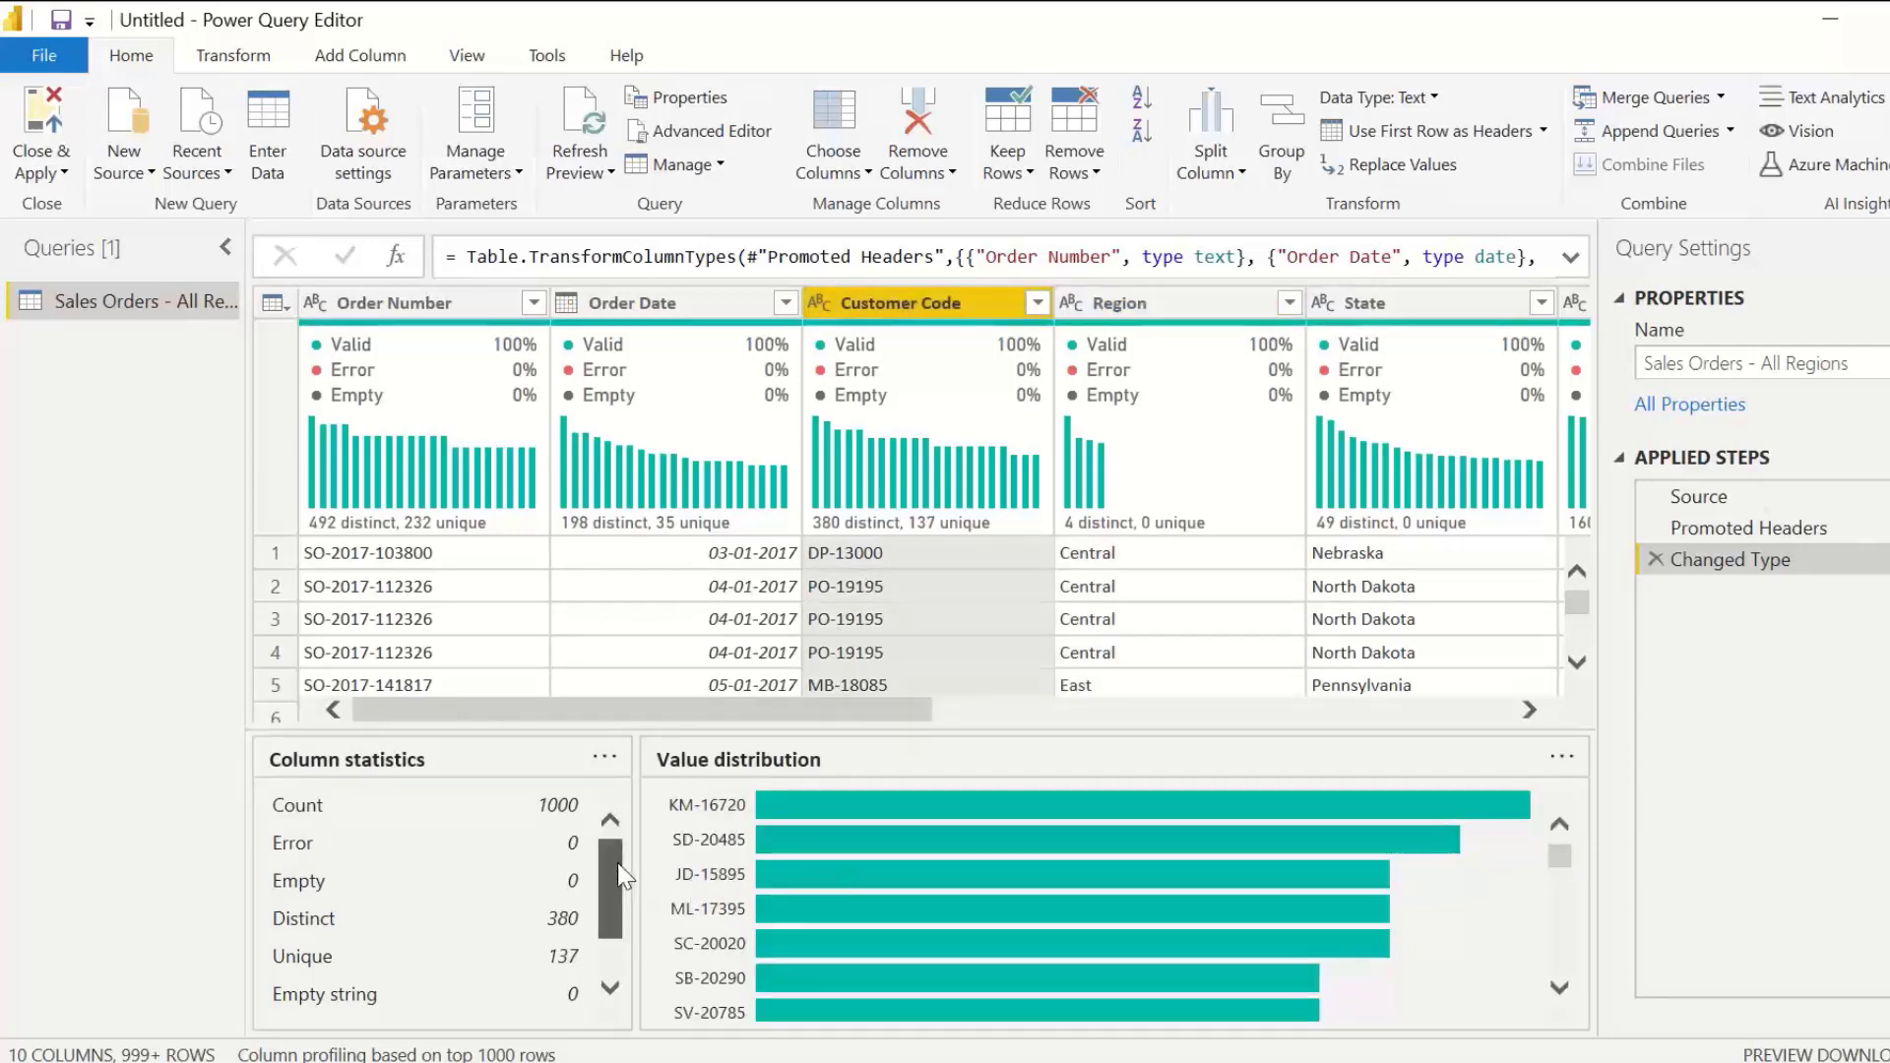
left_click_drag(618, 875, 618, 906)
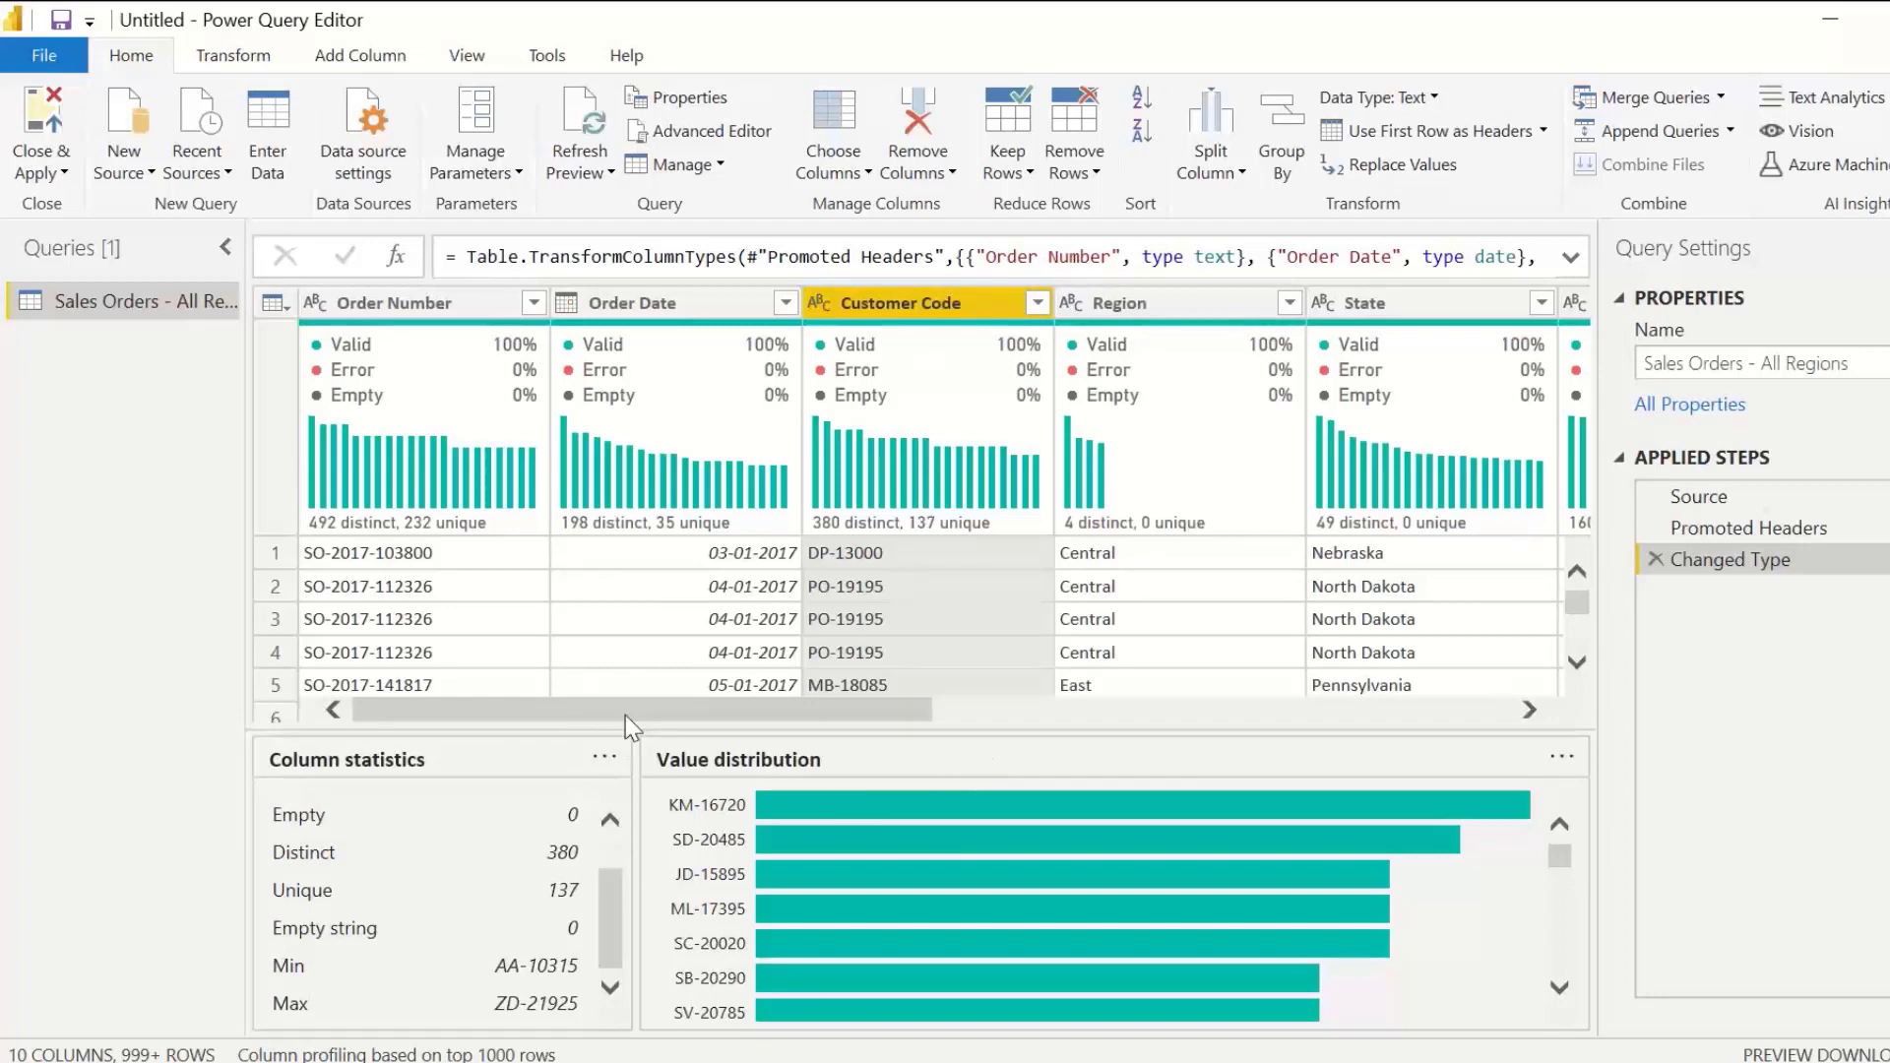
left_click_drag(626, 730, 626, 777)
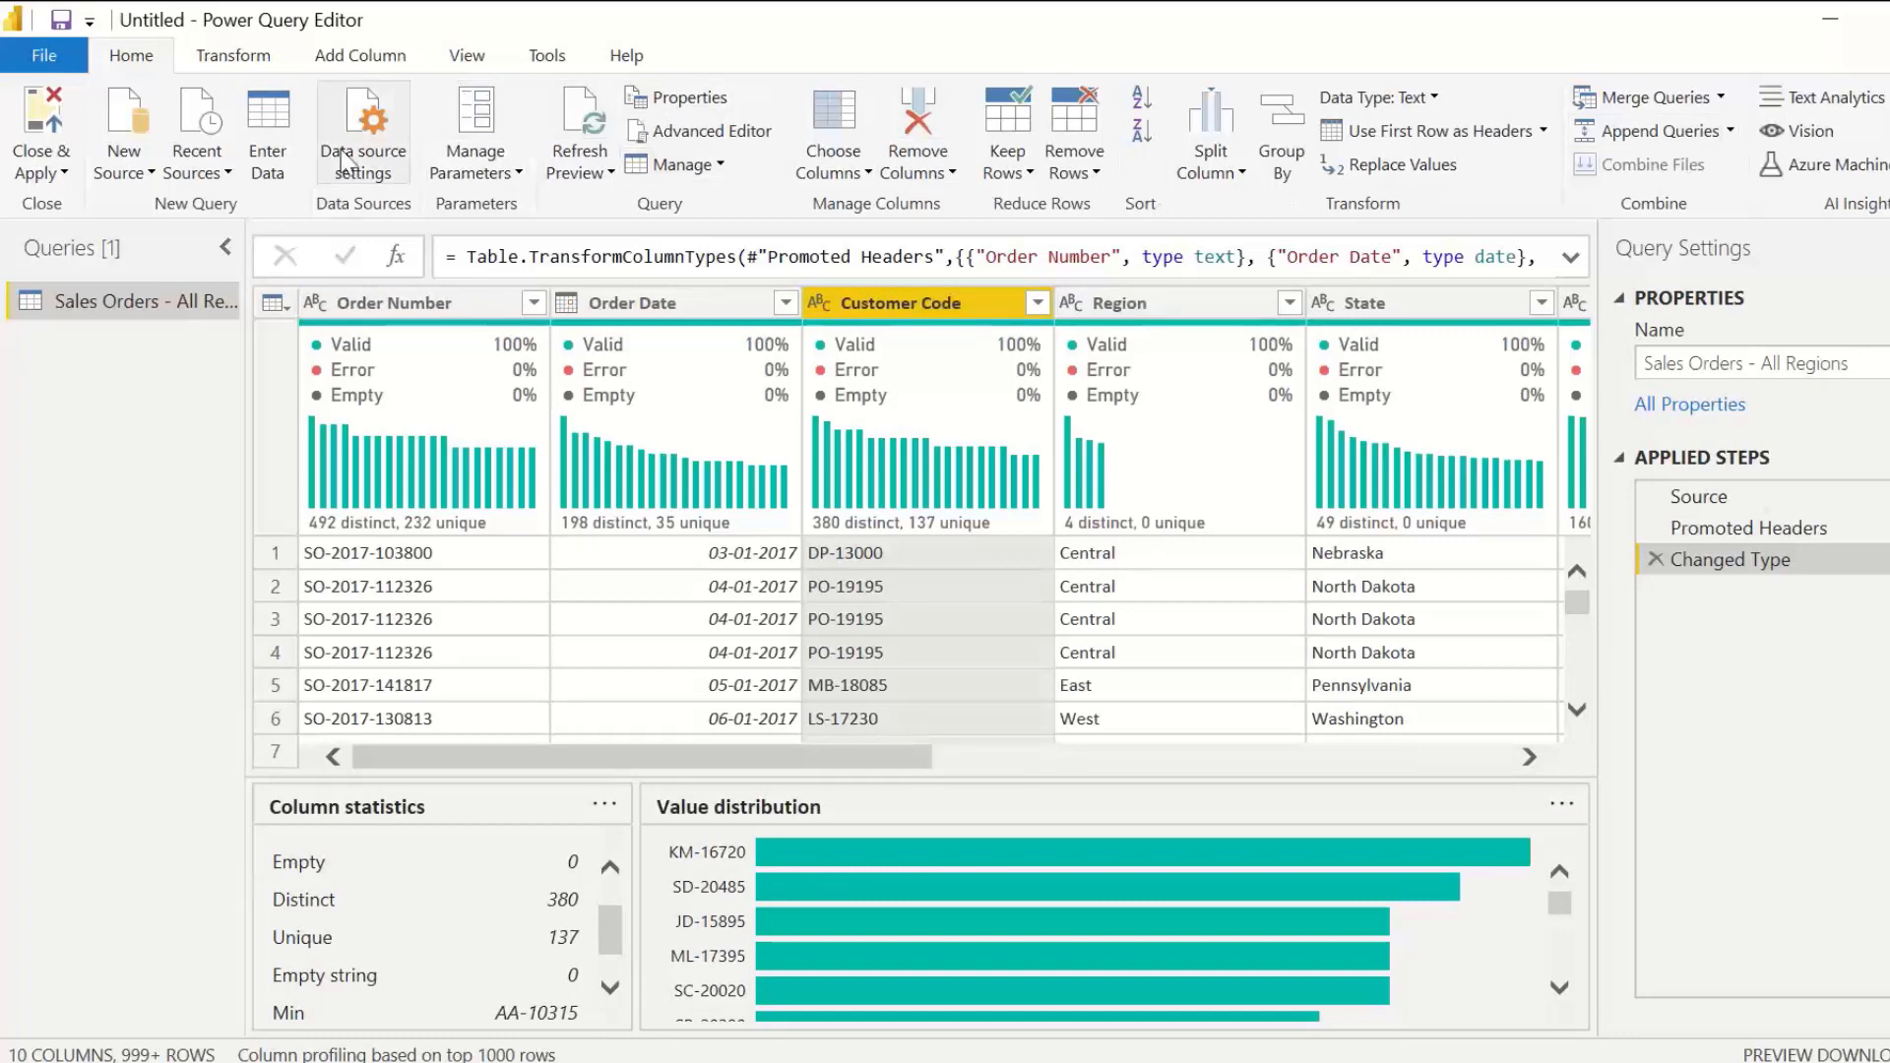
left_click(254, 59)
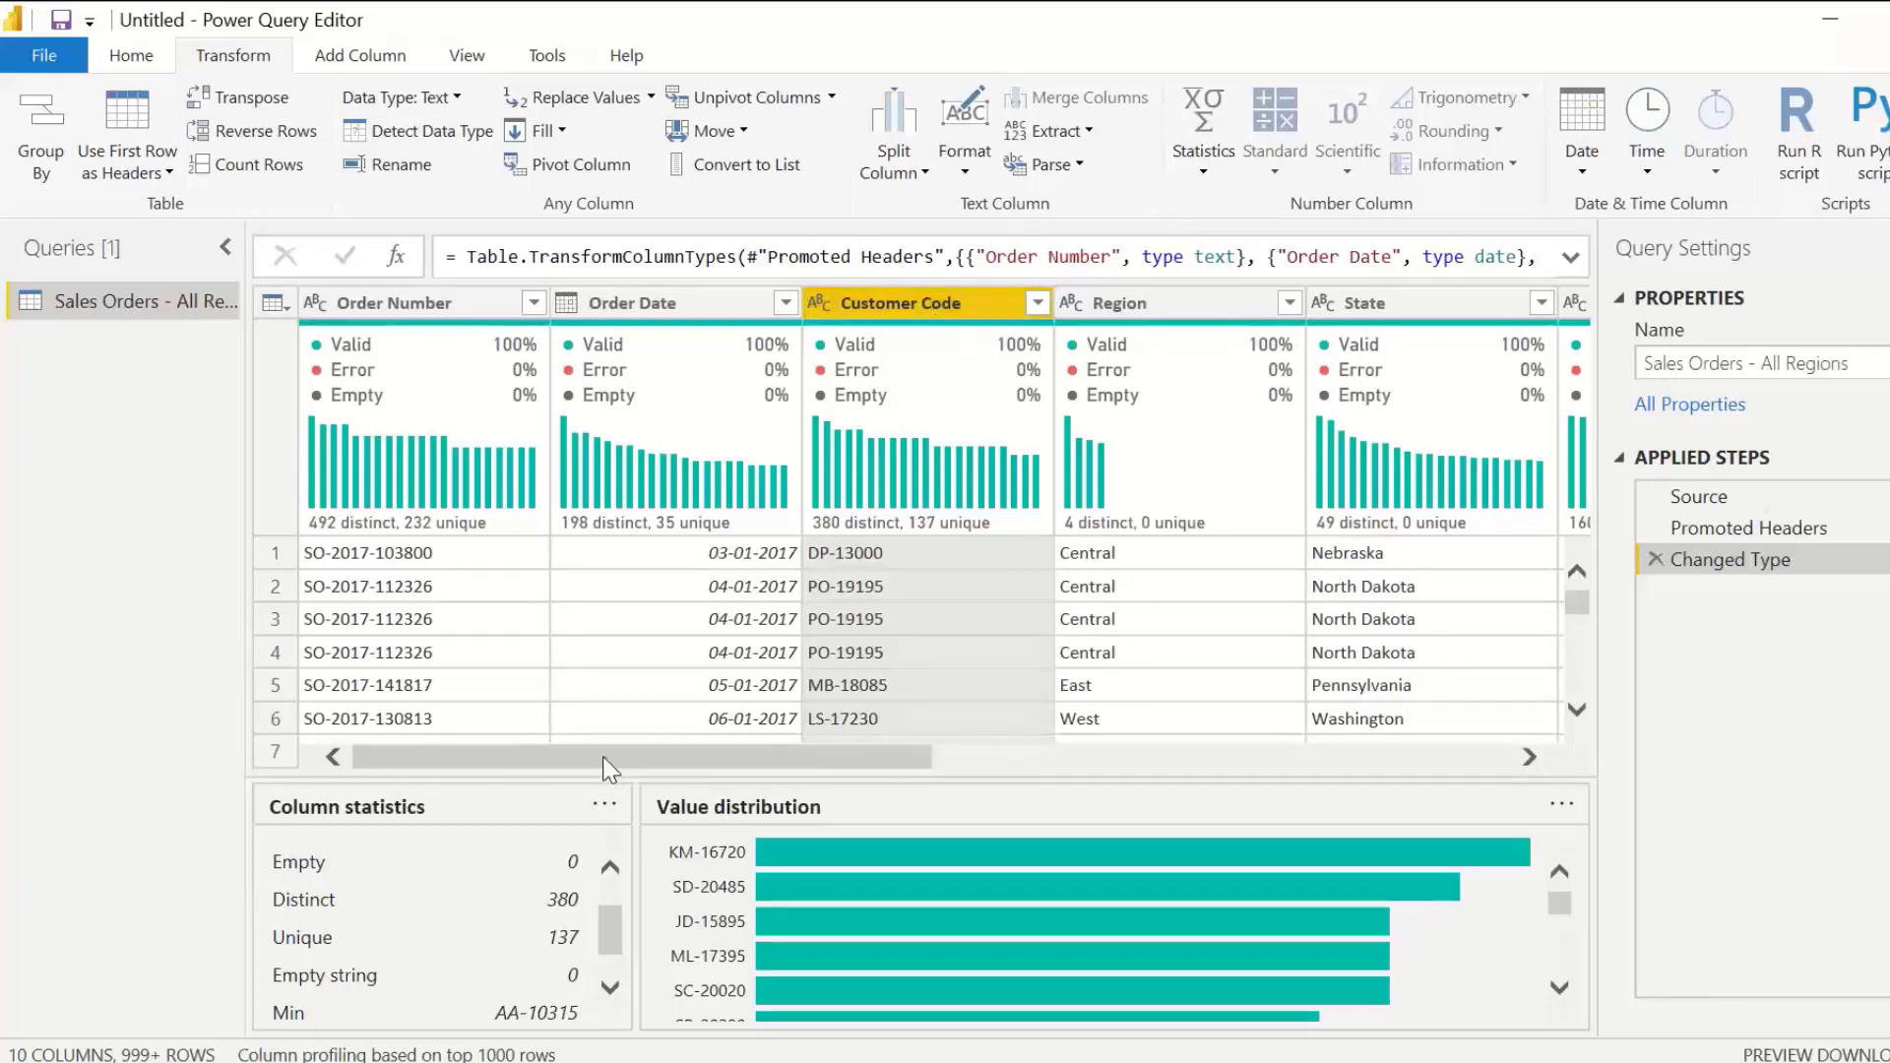
Step: Split the Sales column by the Space delimiter at each occurrence of the delimiter
left_click_drag(632, 753, 585, 770)
left_click_drag(610, 765, 1010, 757)
left_click(984, 295)
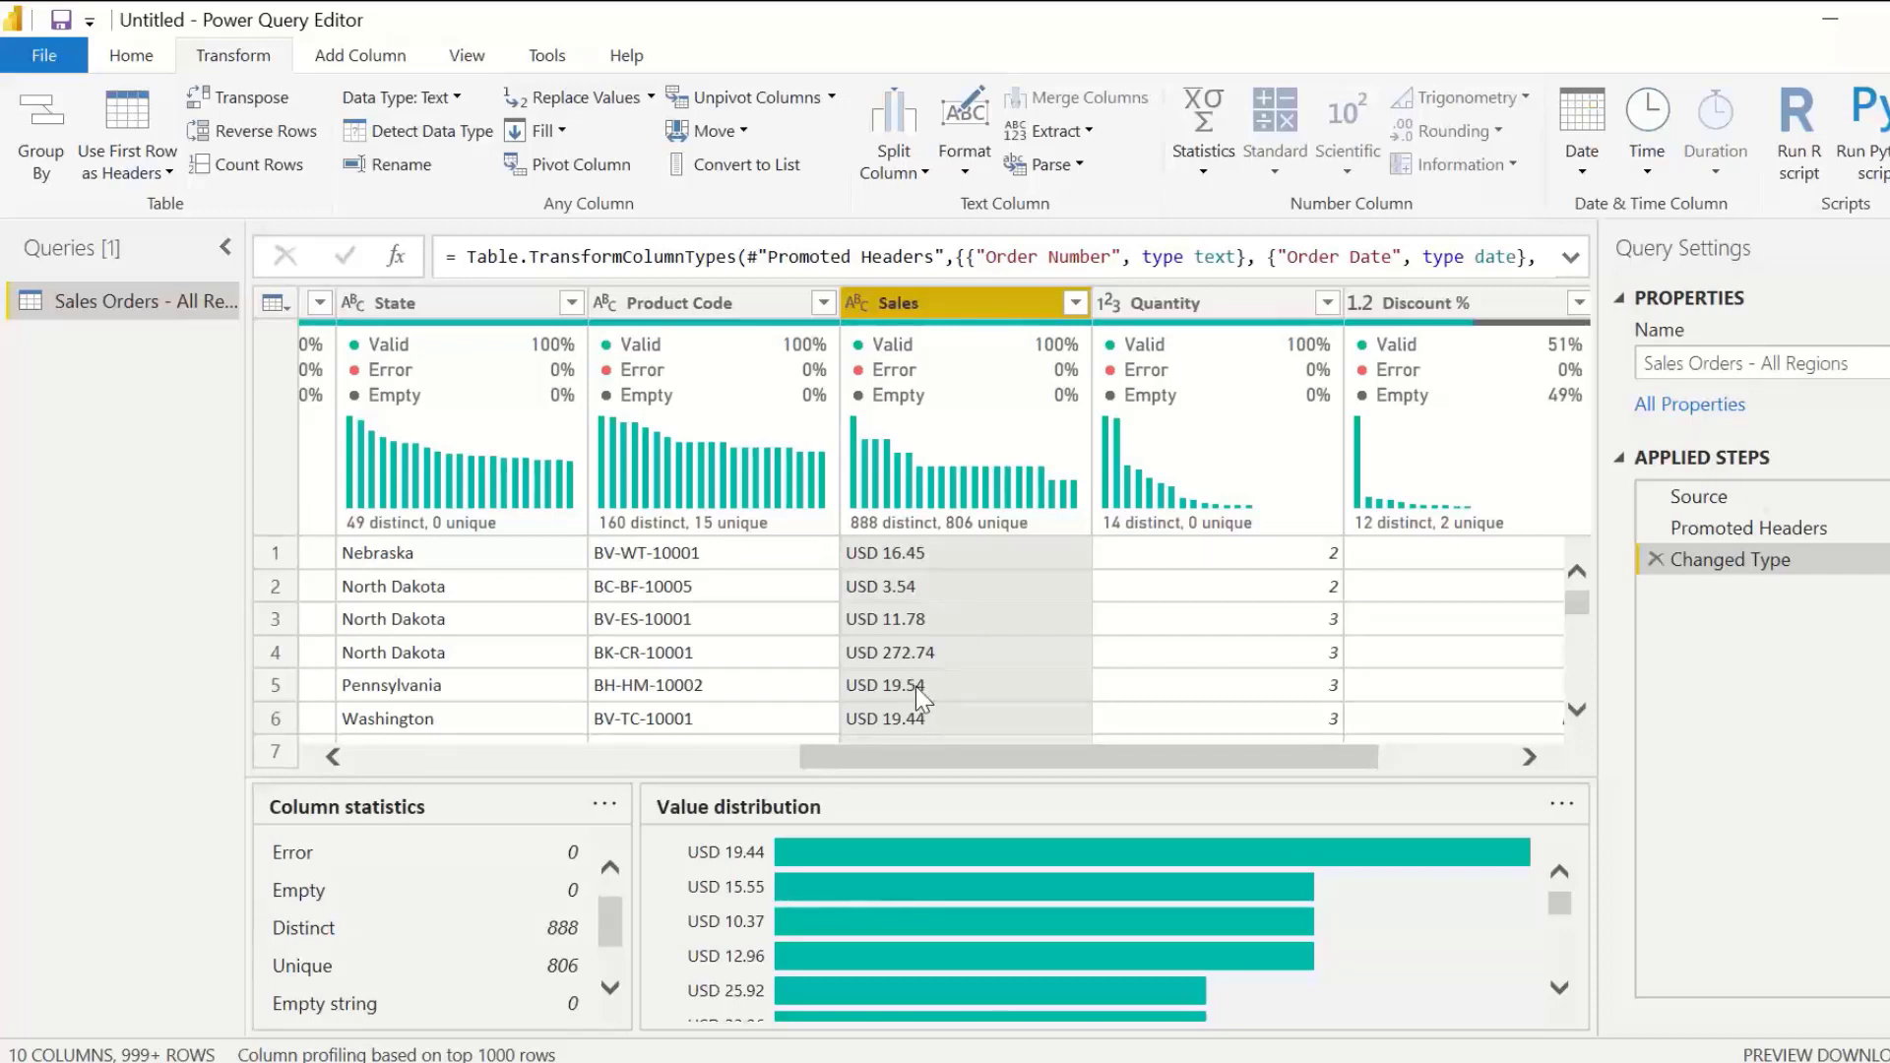
right_click(958, 305)
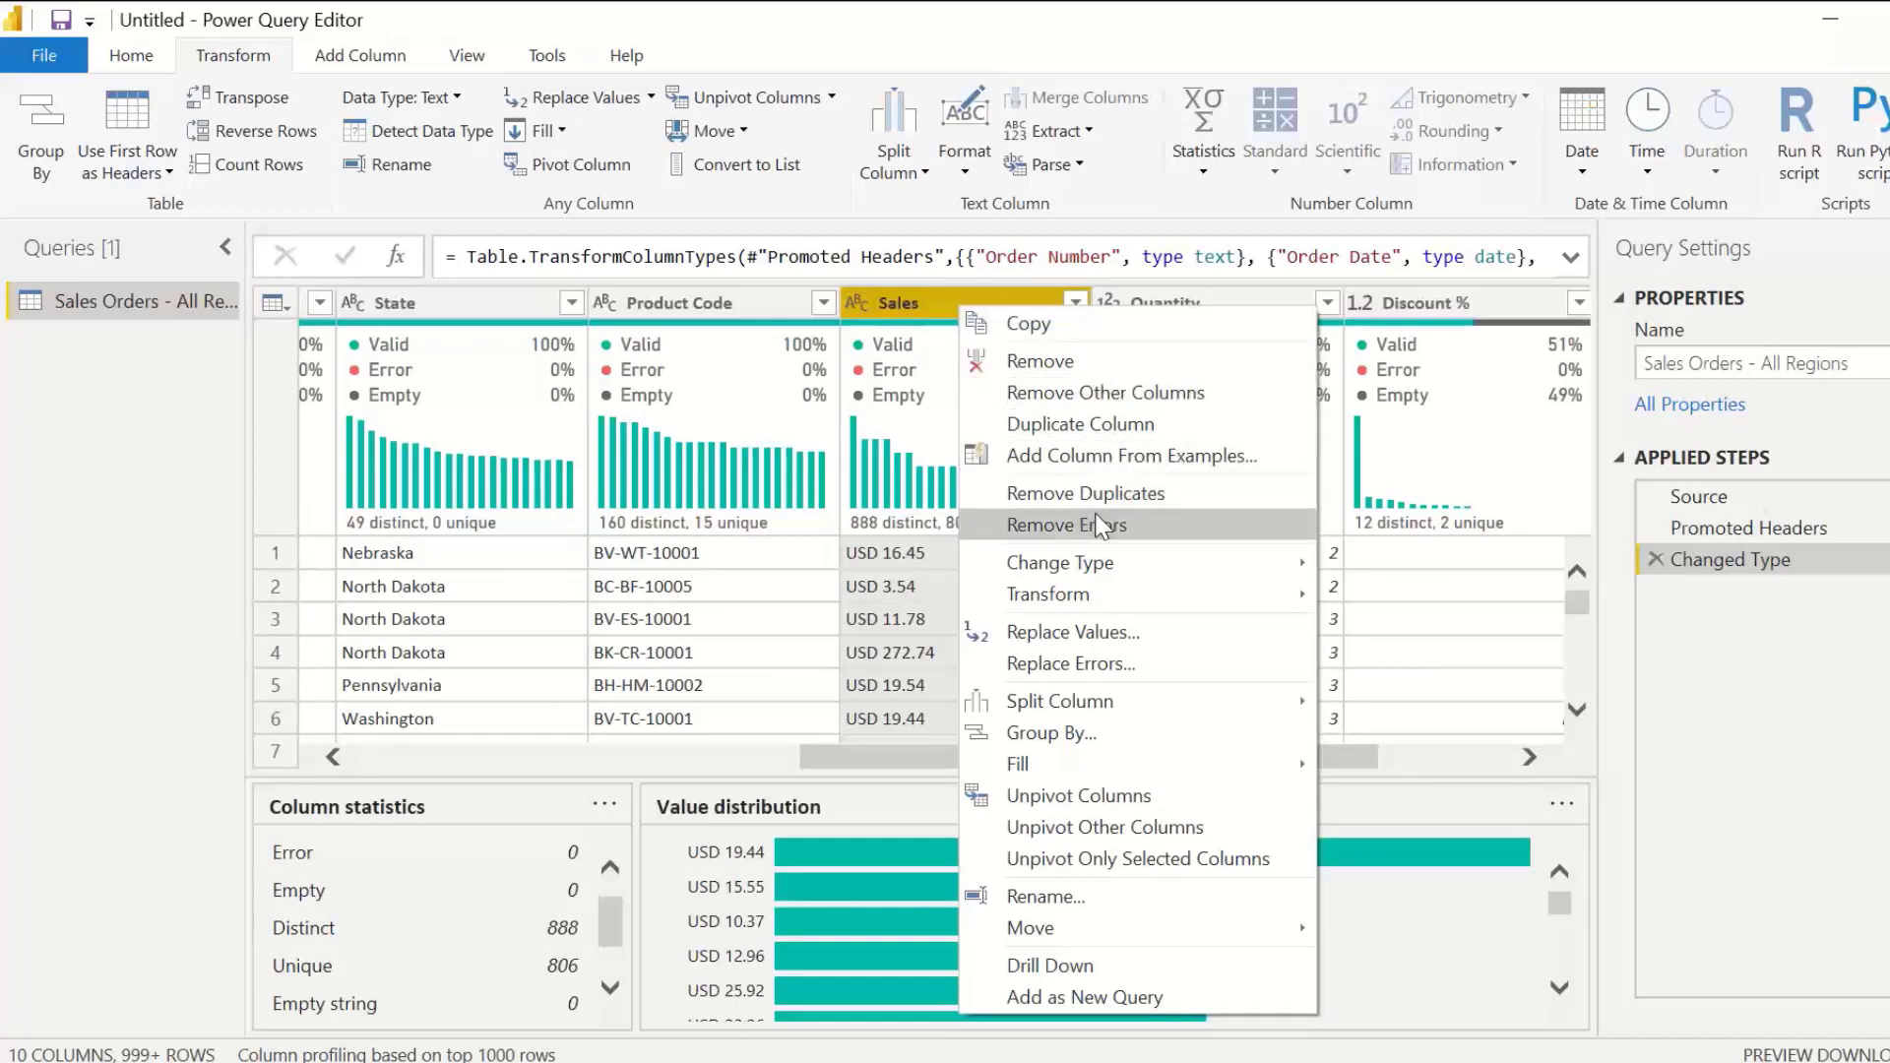
mouse_move(1179, 705)
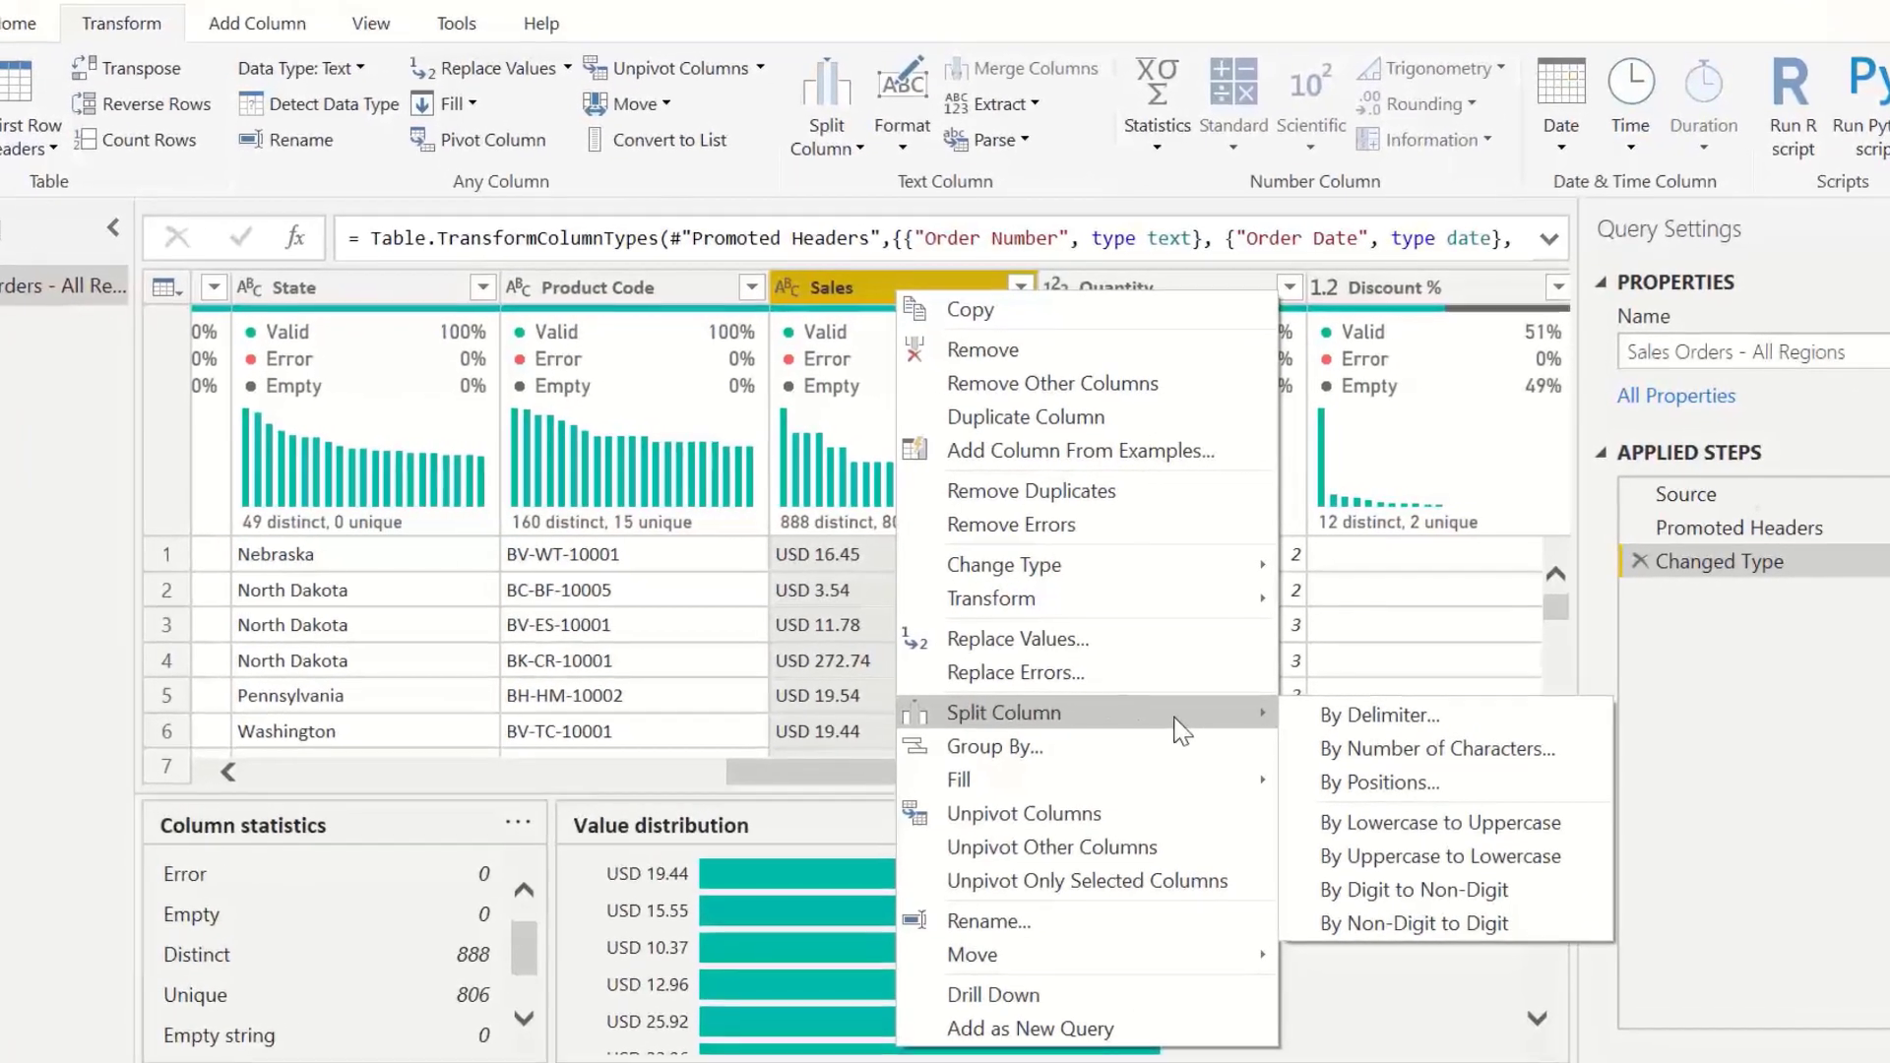
left_click(1378, 716)
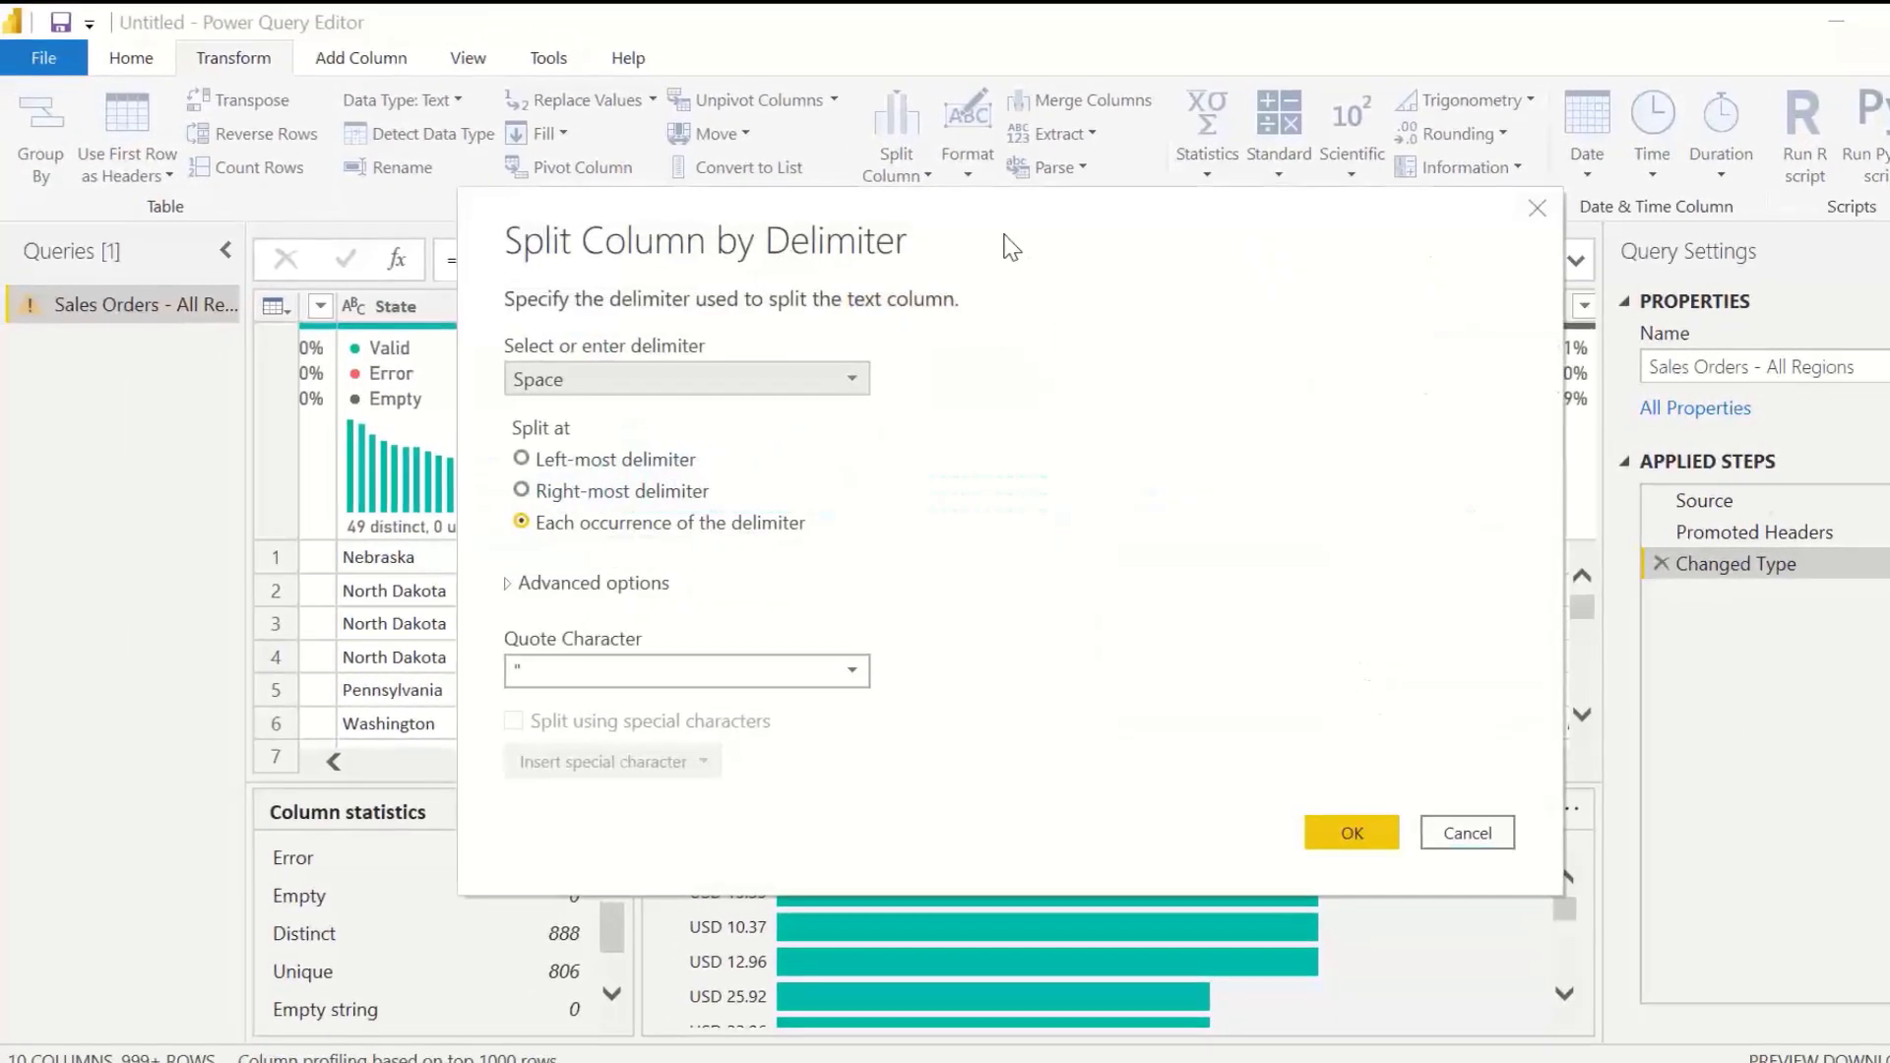
left_click_drag(1124, 204, 1445, 168)
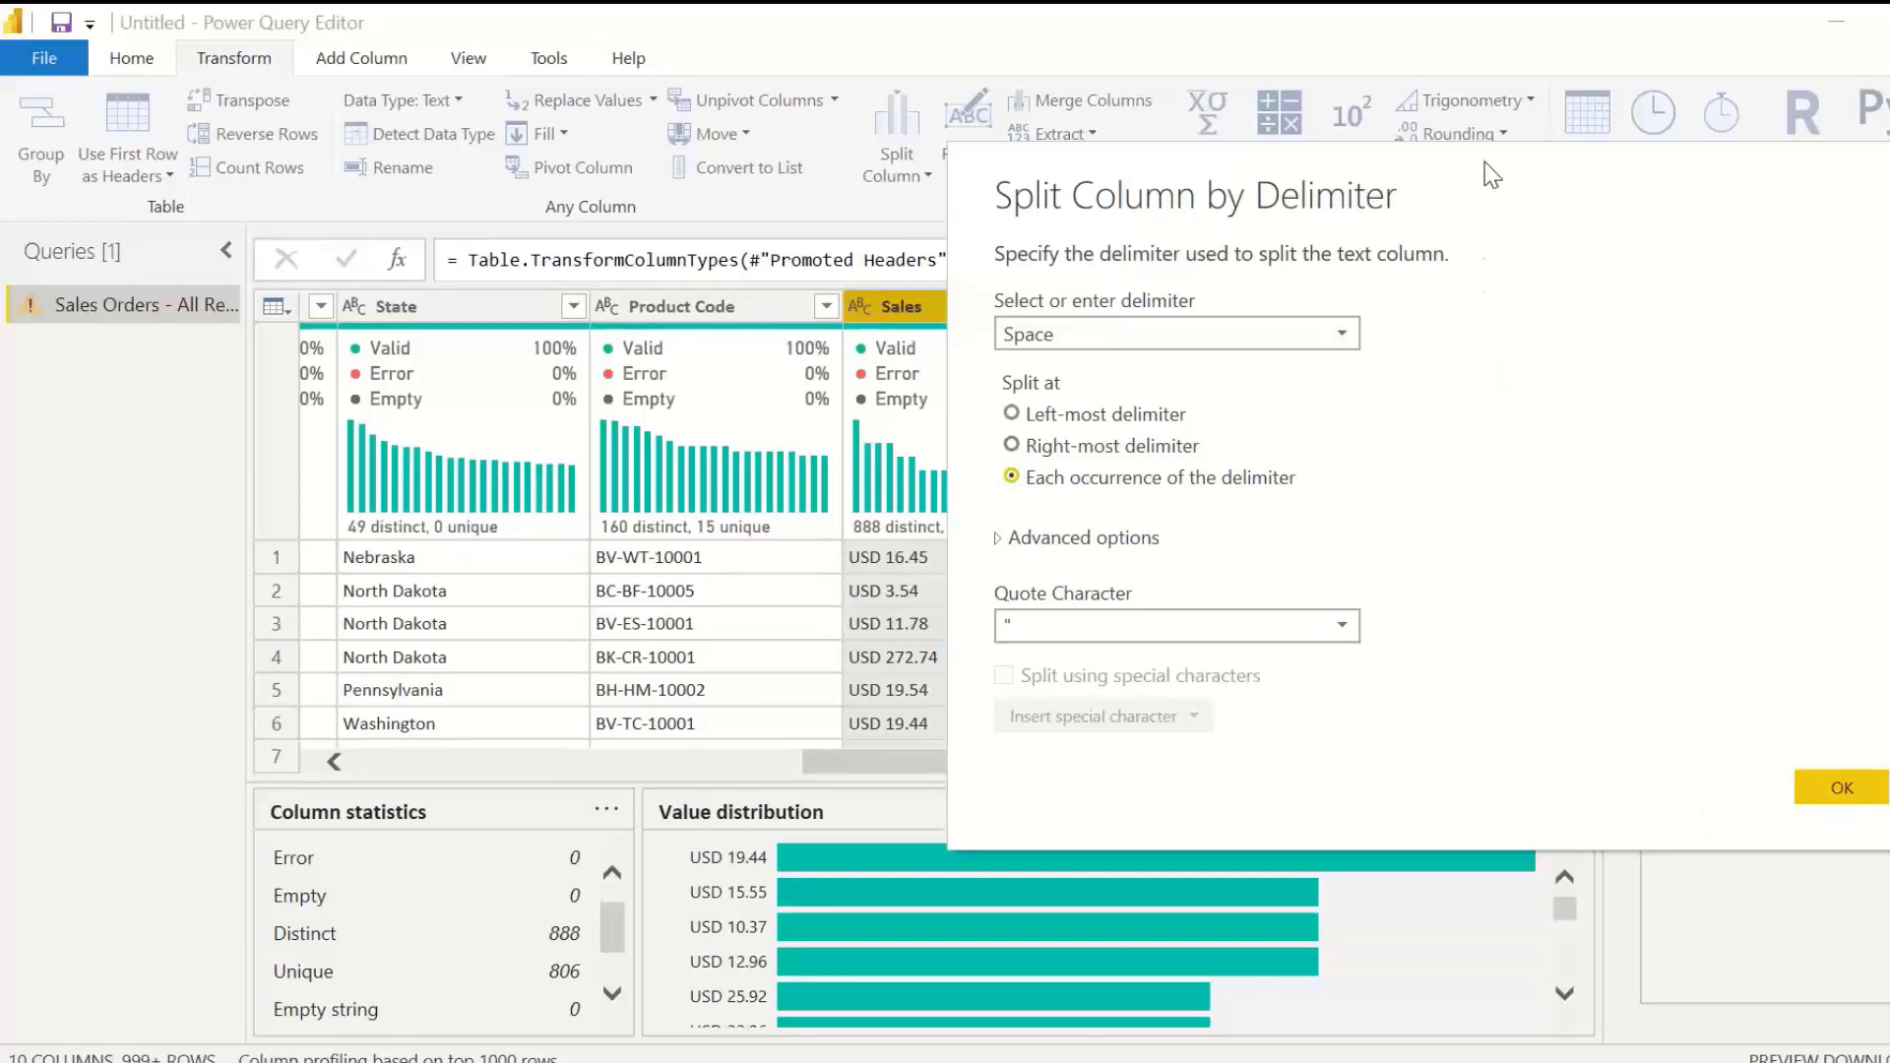
left_click_drag(1491, 173, 1146, 158)
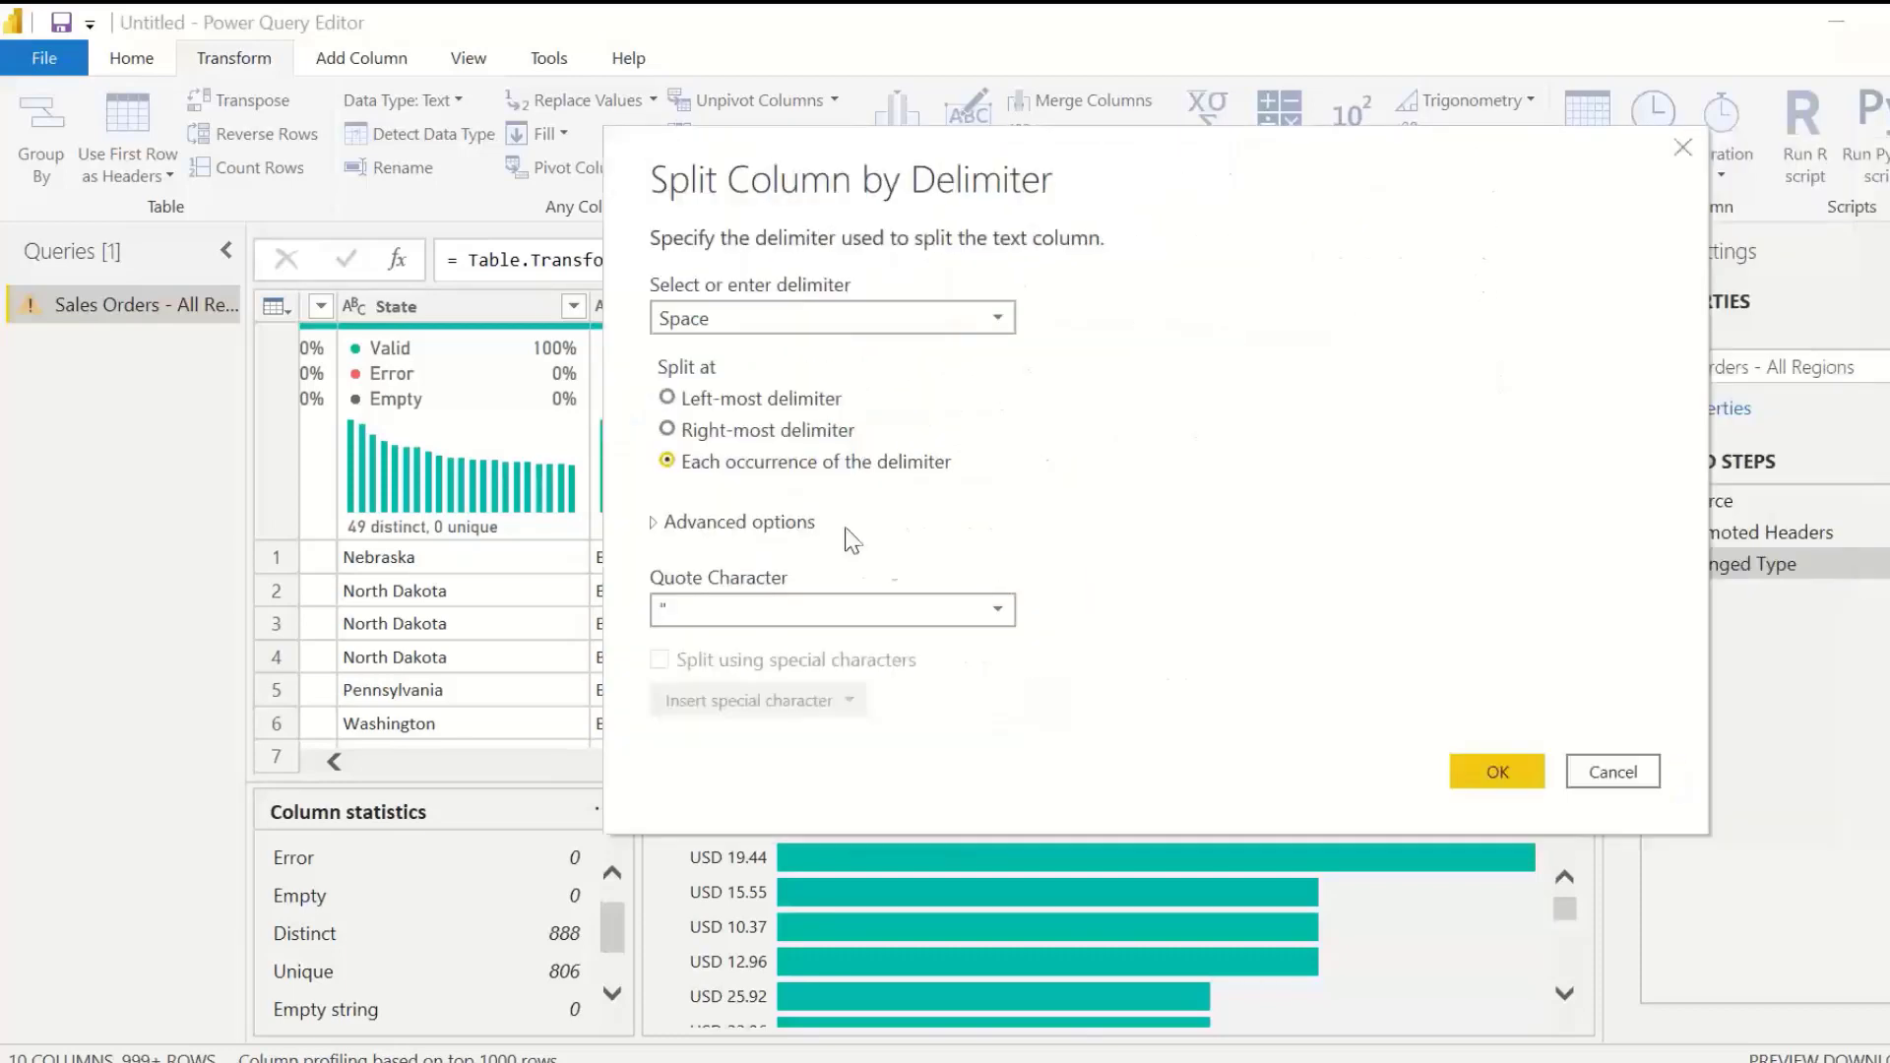
left_click(1497, 771)
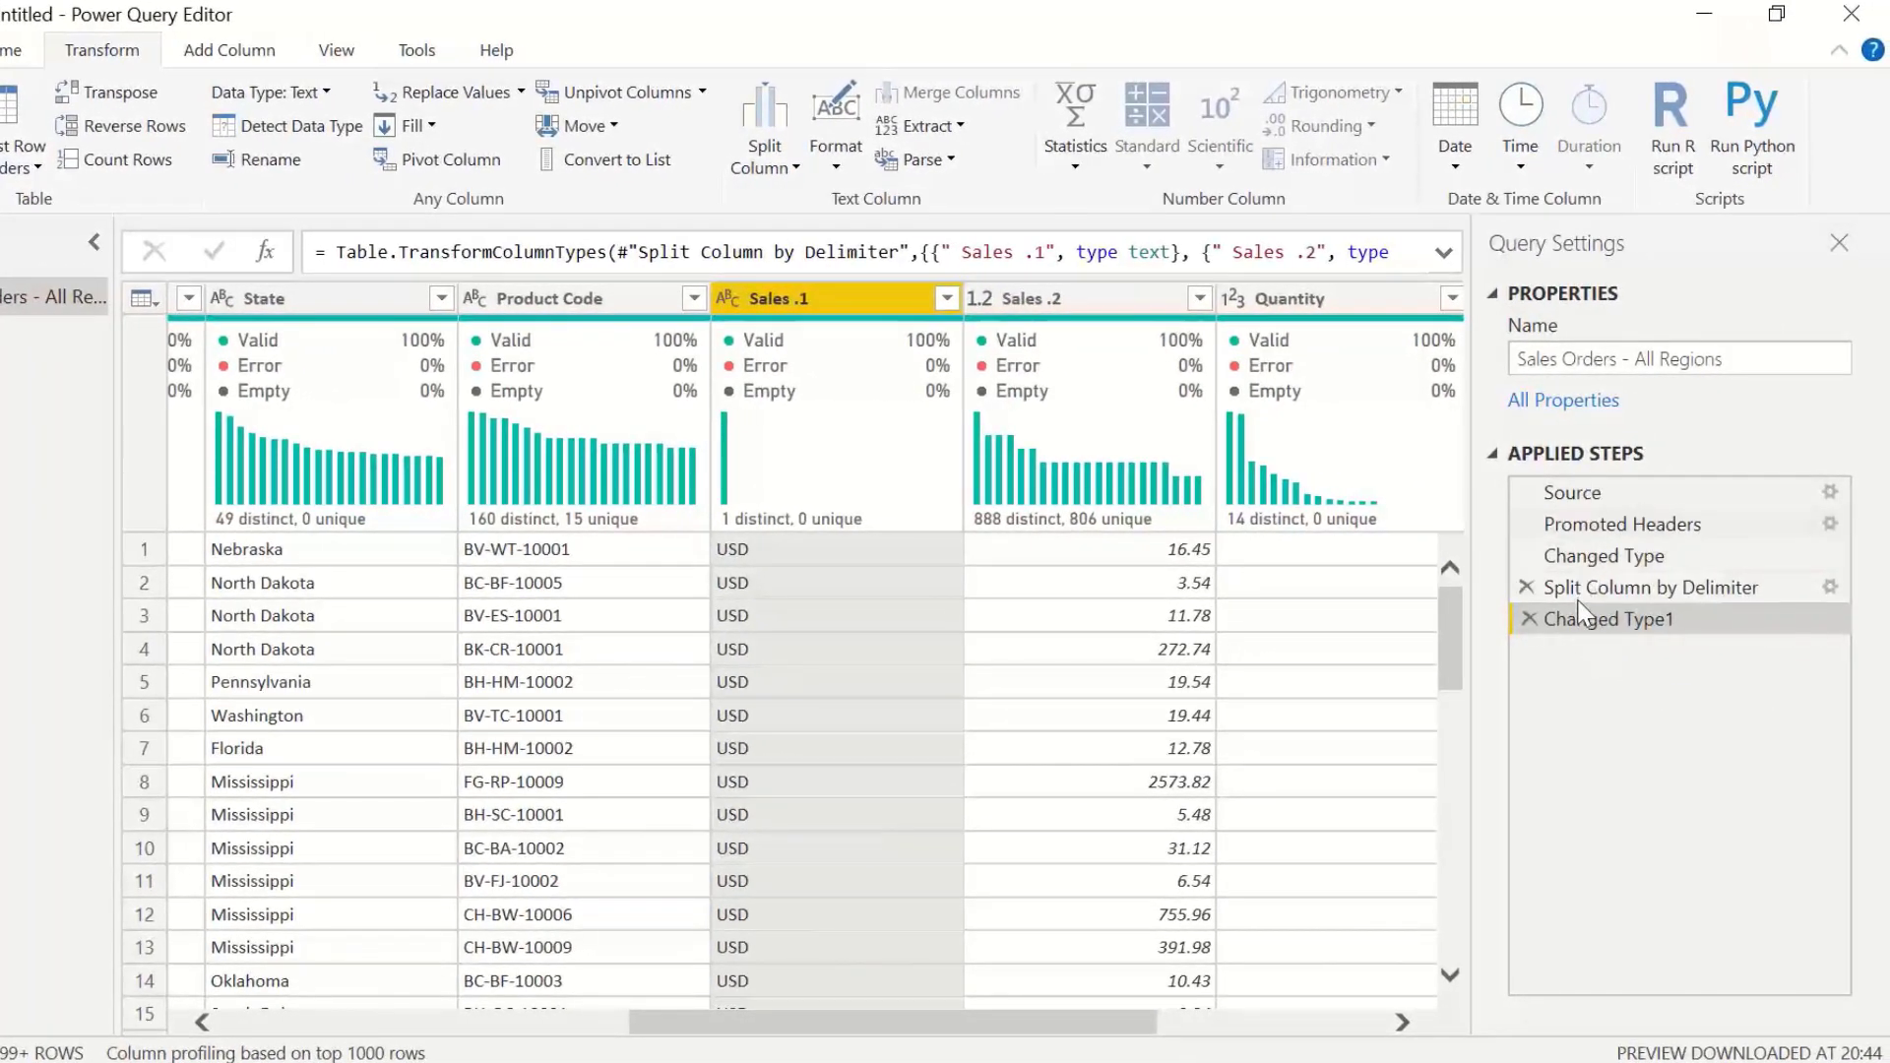
Step: Compare the table at the Changed Type, Split Column by Delimiter and Changed Type1 applied steps
left_click_drag(1586, 557, 1582, 536)
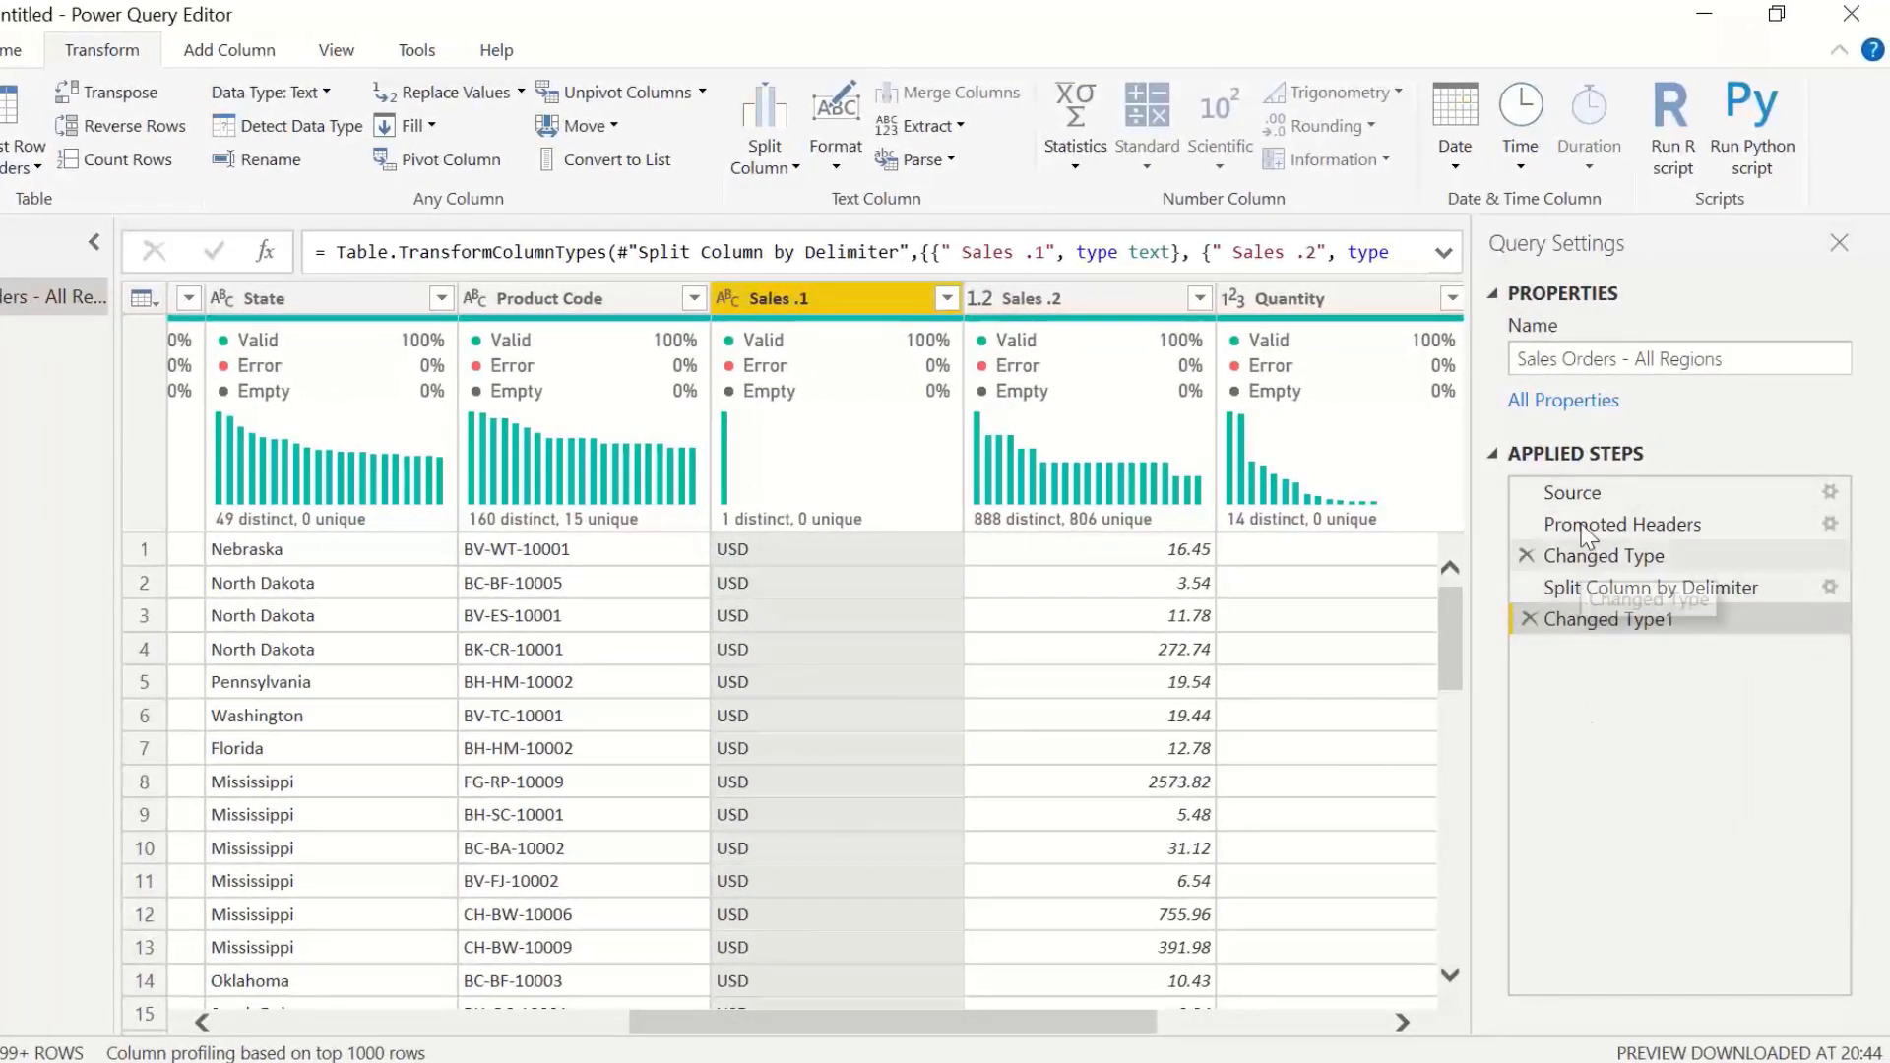
left_click(1579, 559)
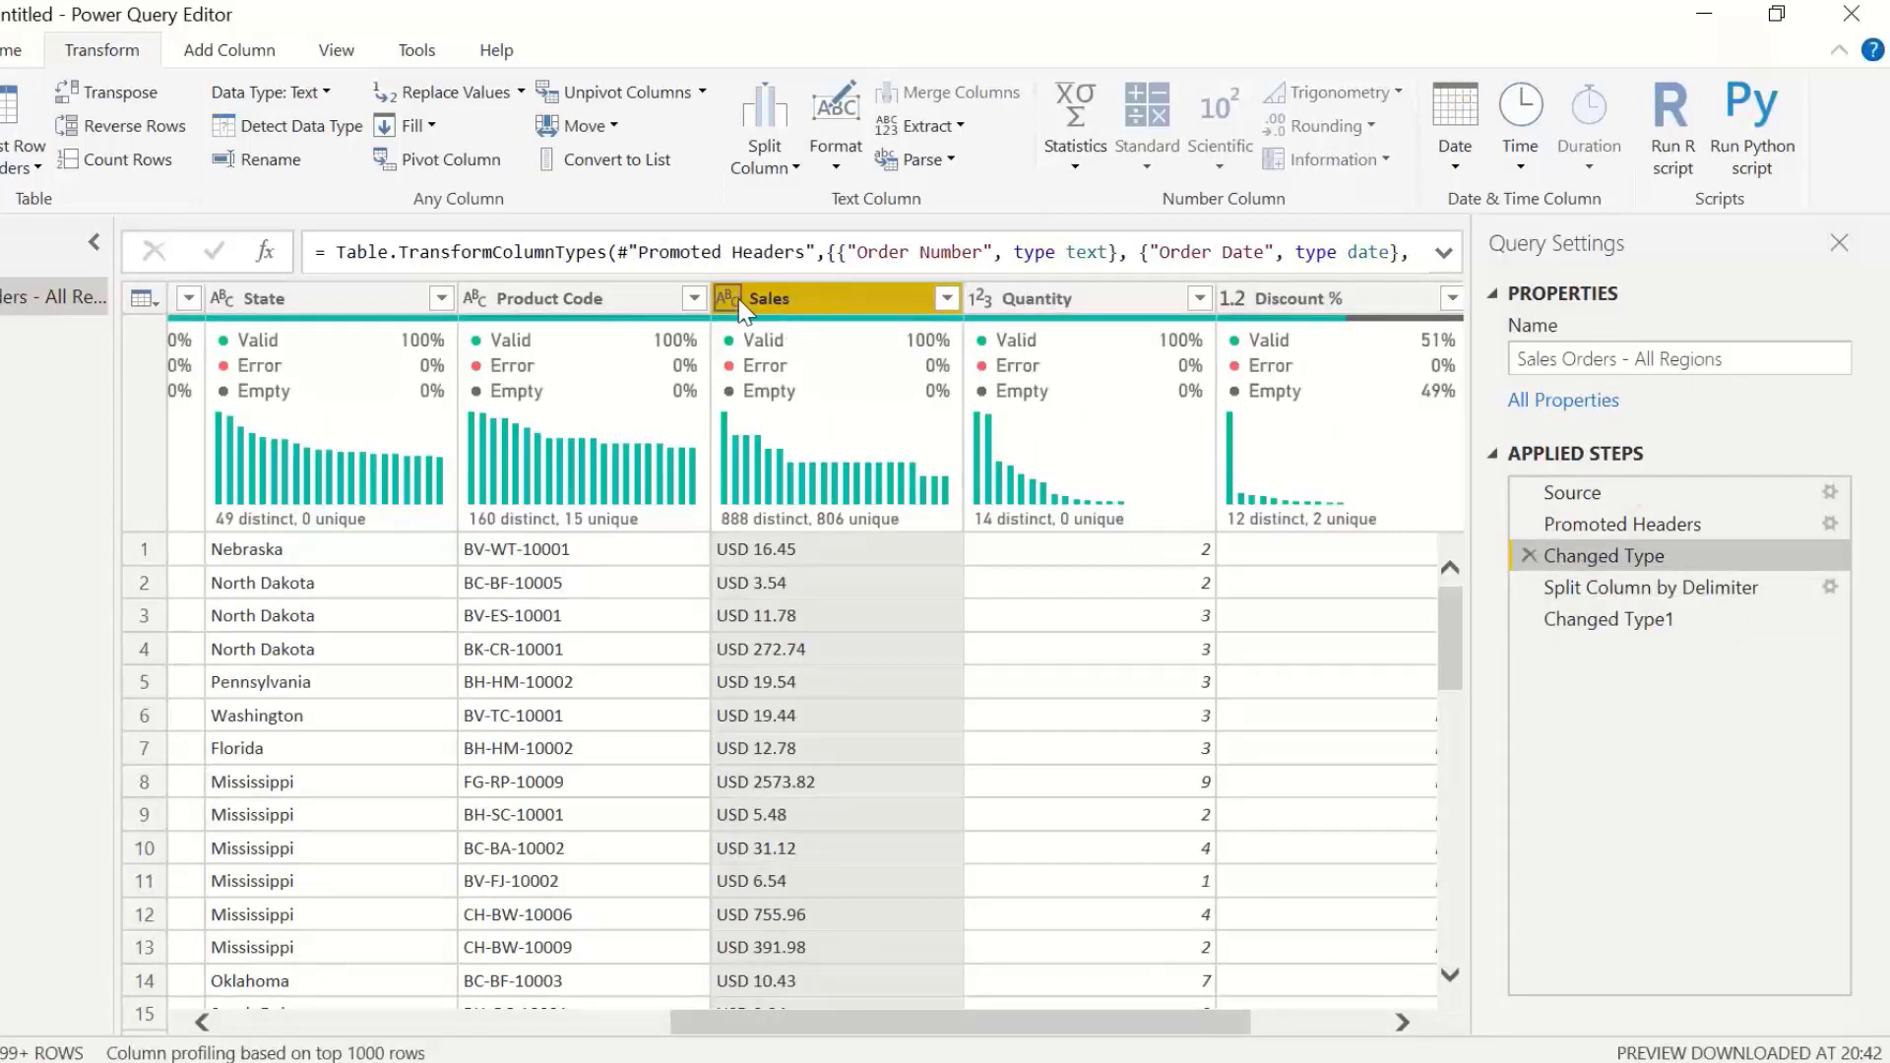
left_click(1586, 588)
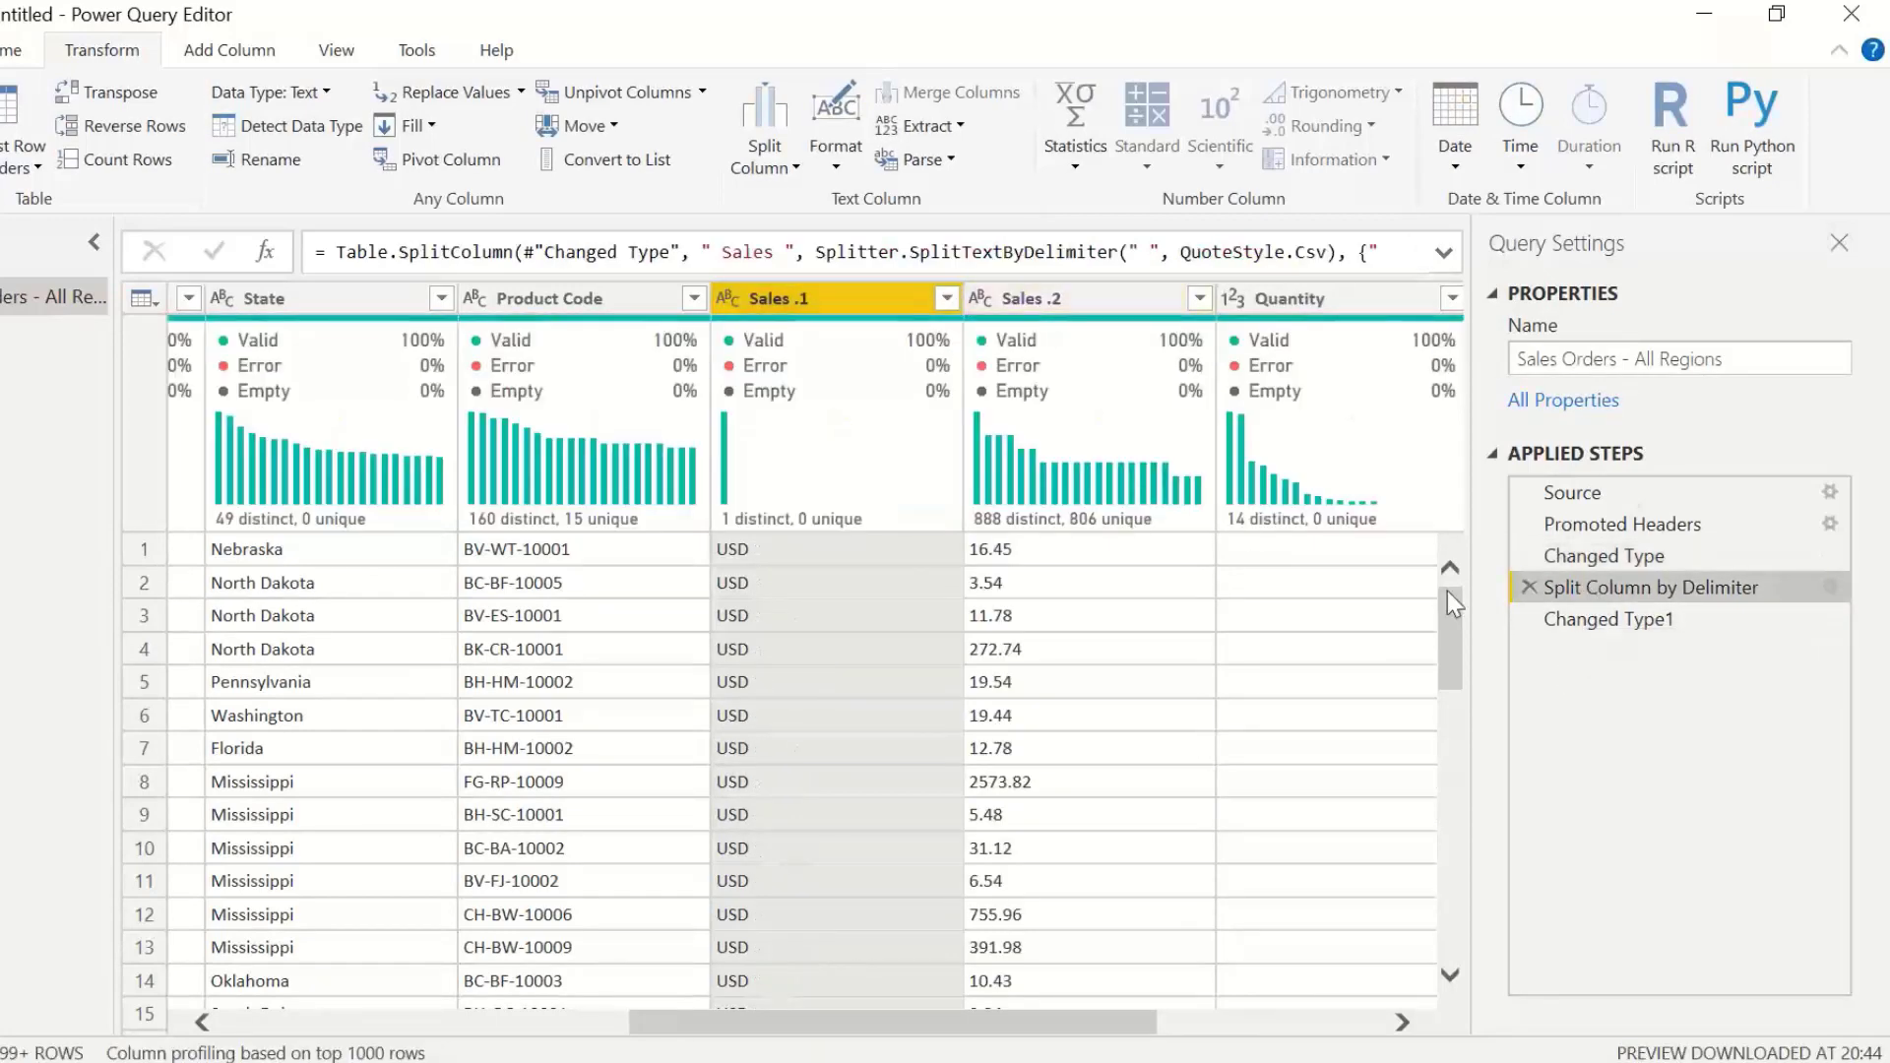
left_click(1581, 614)
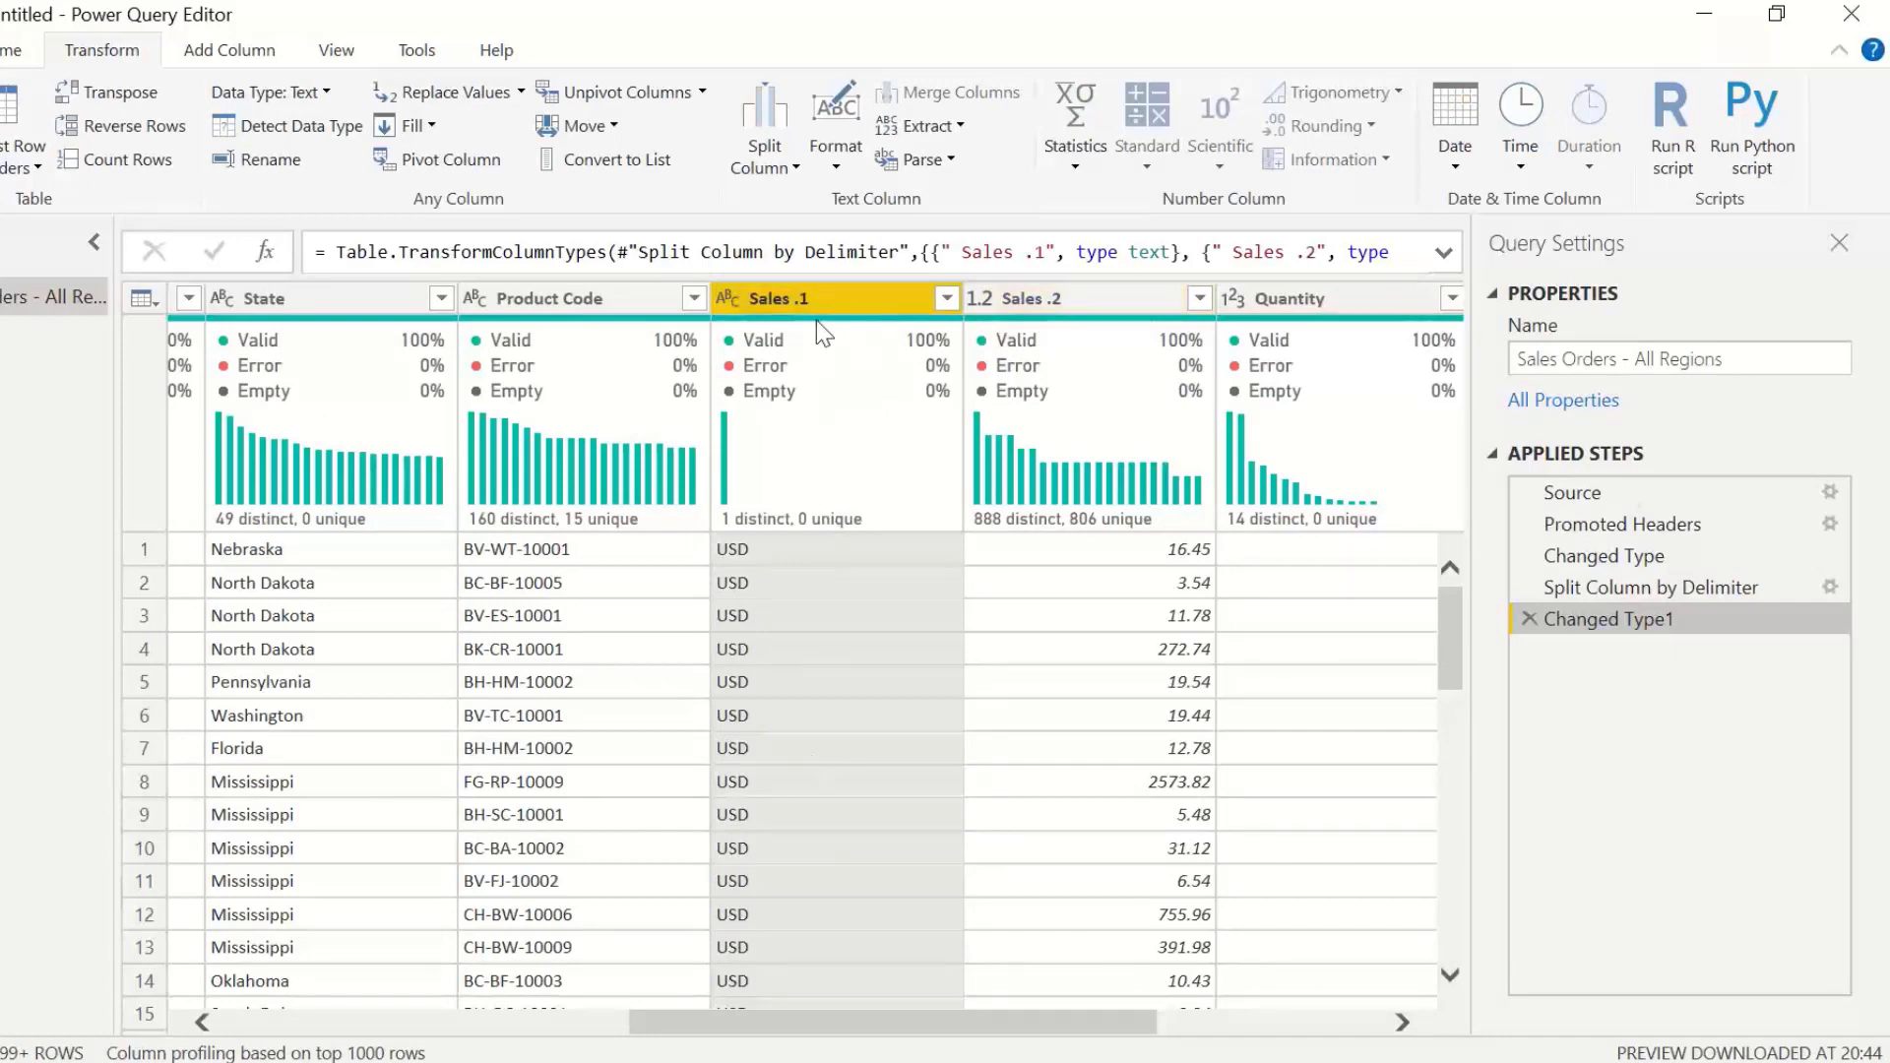
Step: Remove the Sales .1 column that holds only the USD currency text
left_click_drag(832, 310, 832, 311)
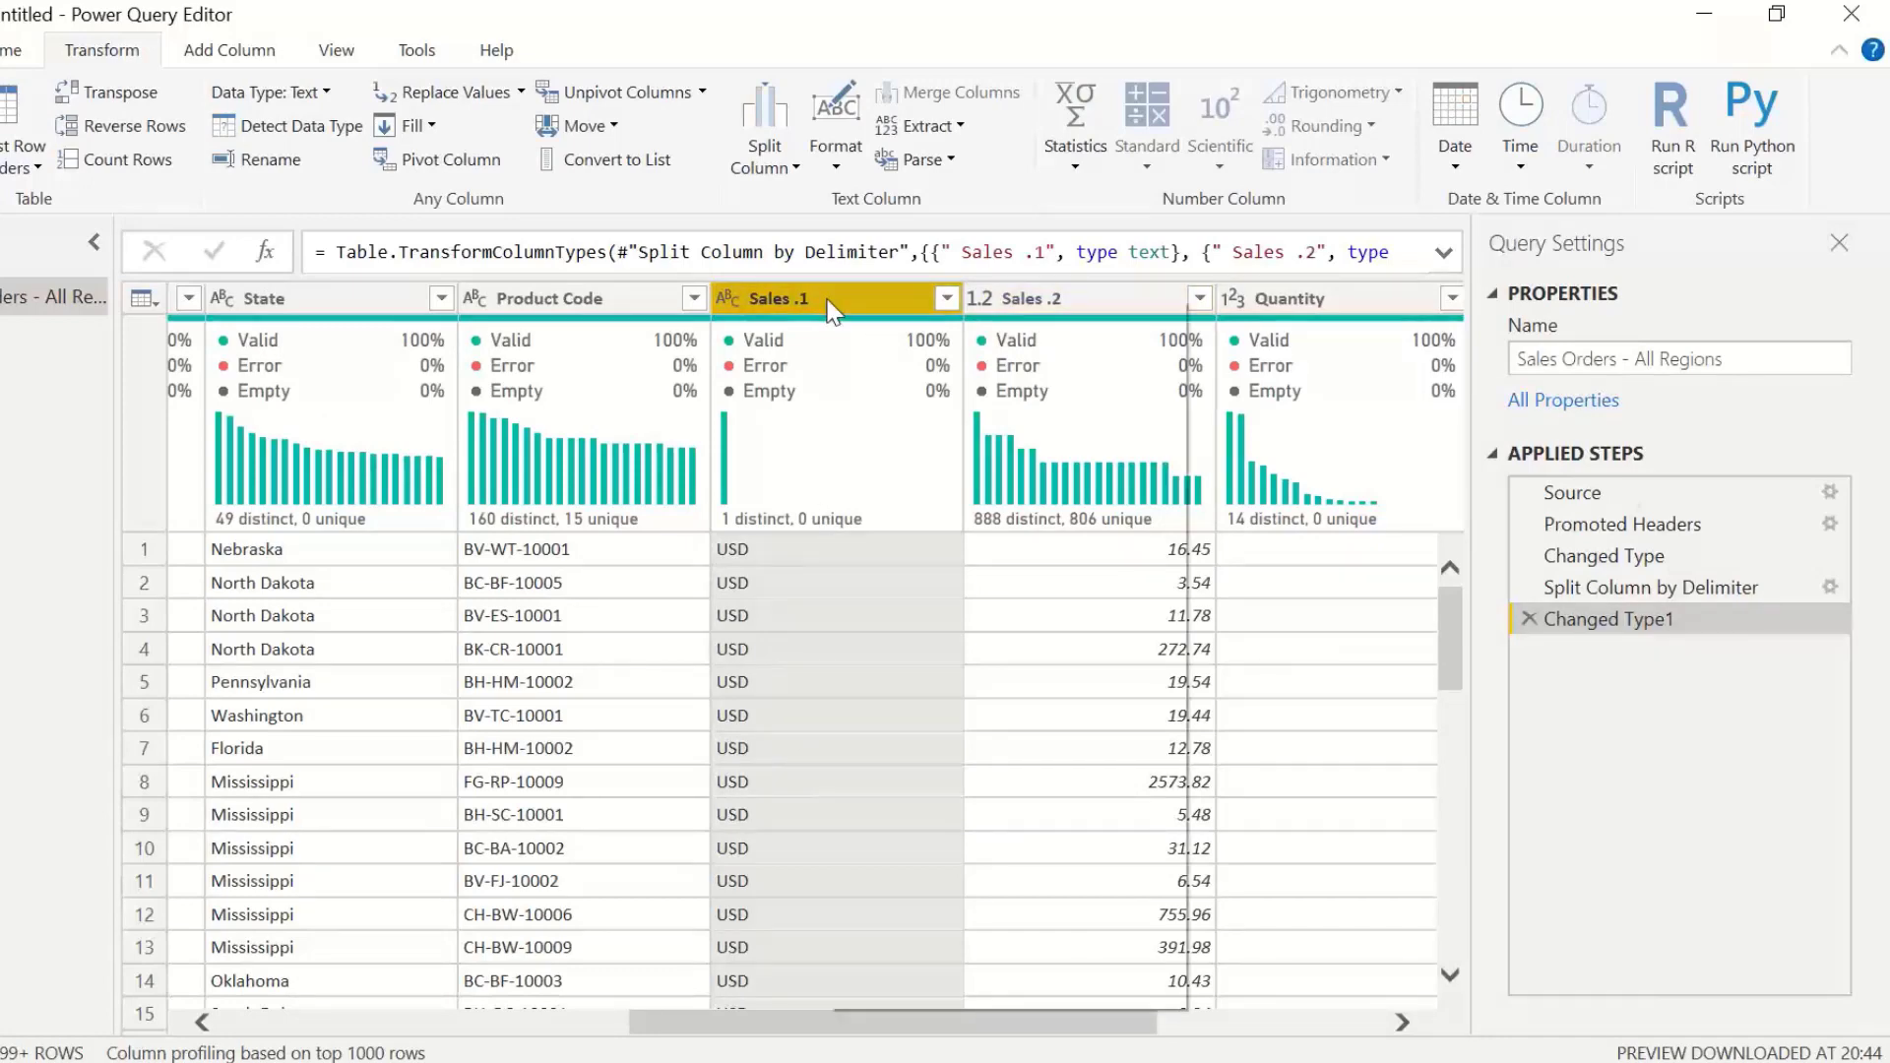
right_click(832, 310)
left_click(915, 350)
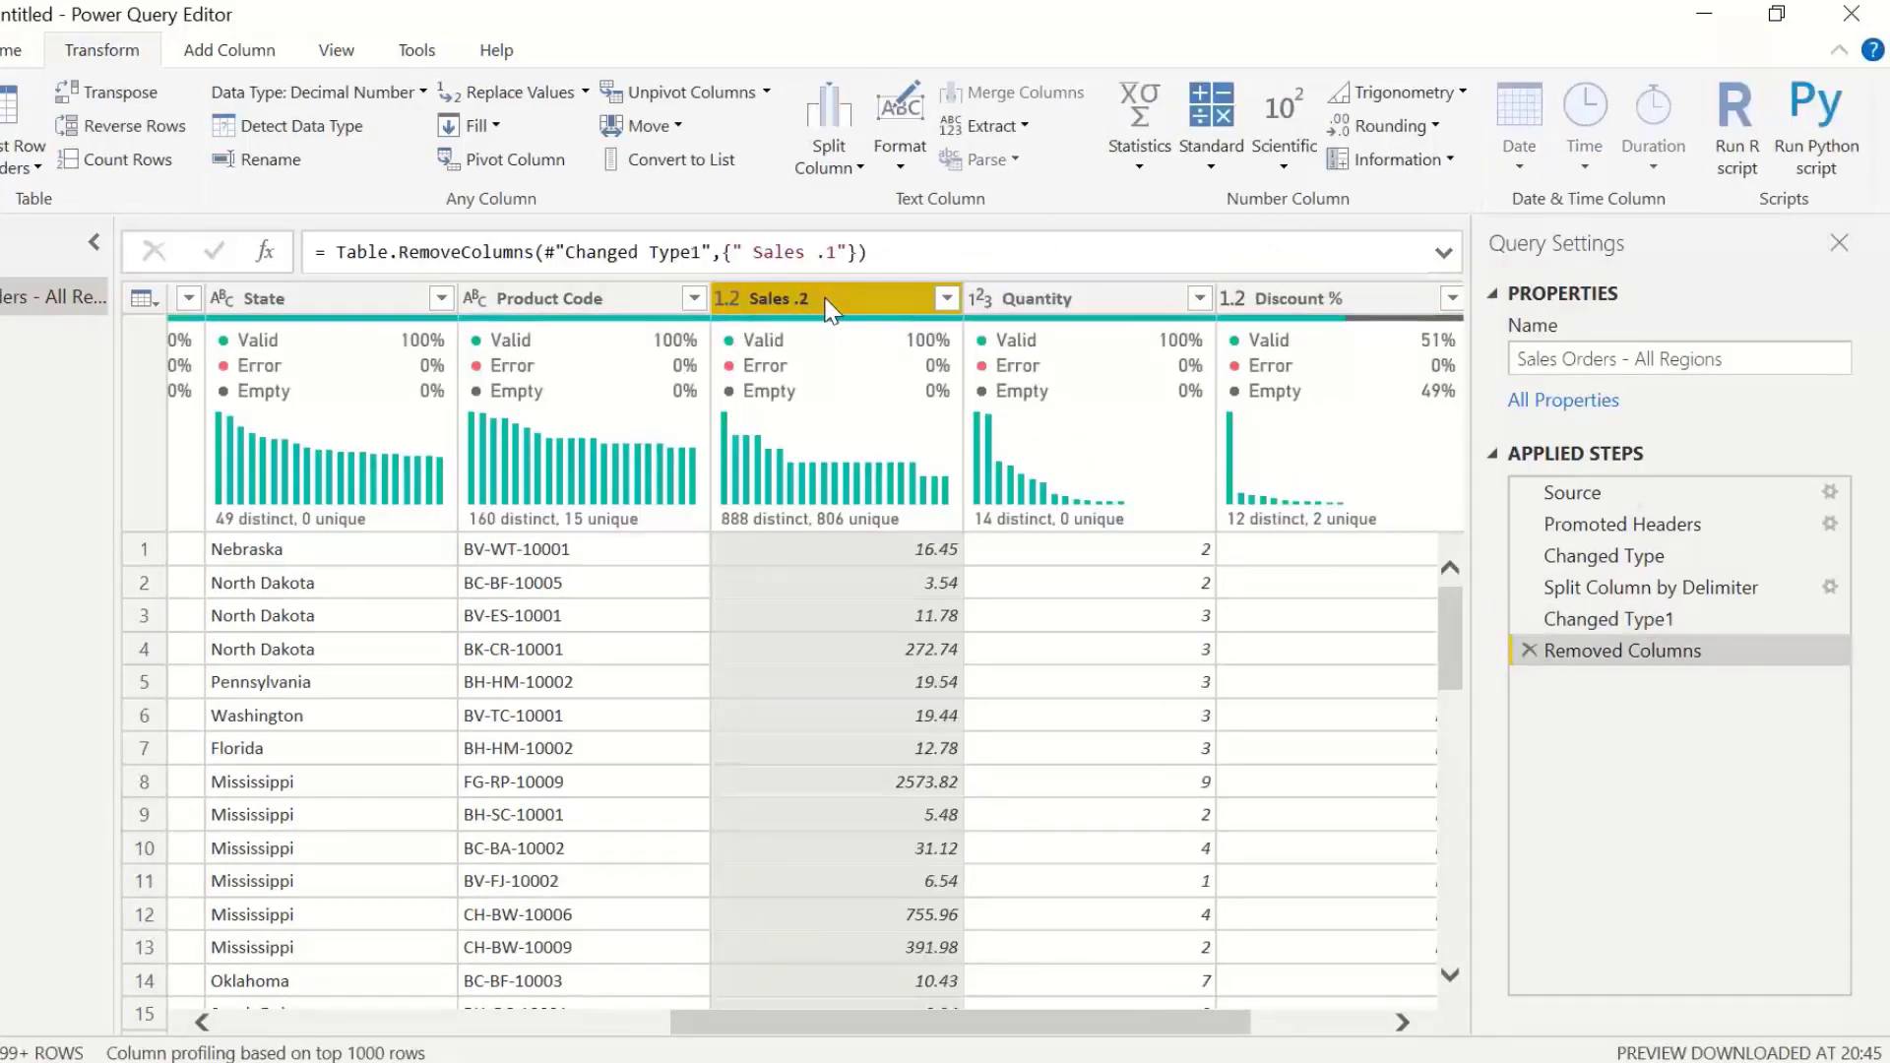
Step: Rename the remaining Sales .2 column to Sales
double_click(844, 298)
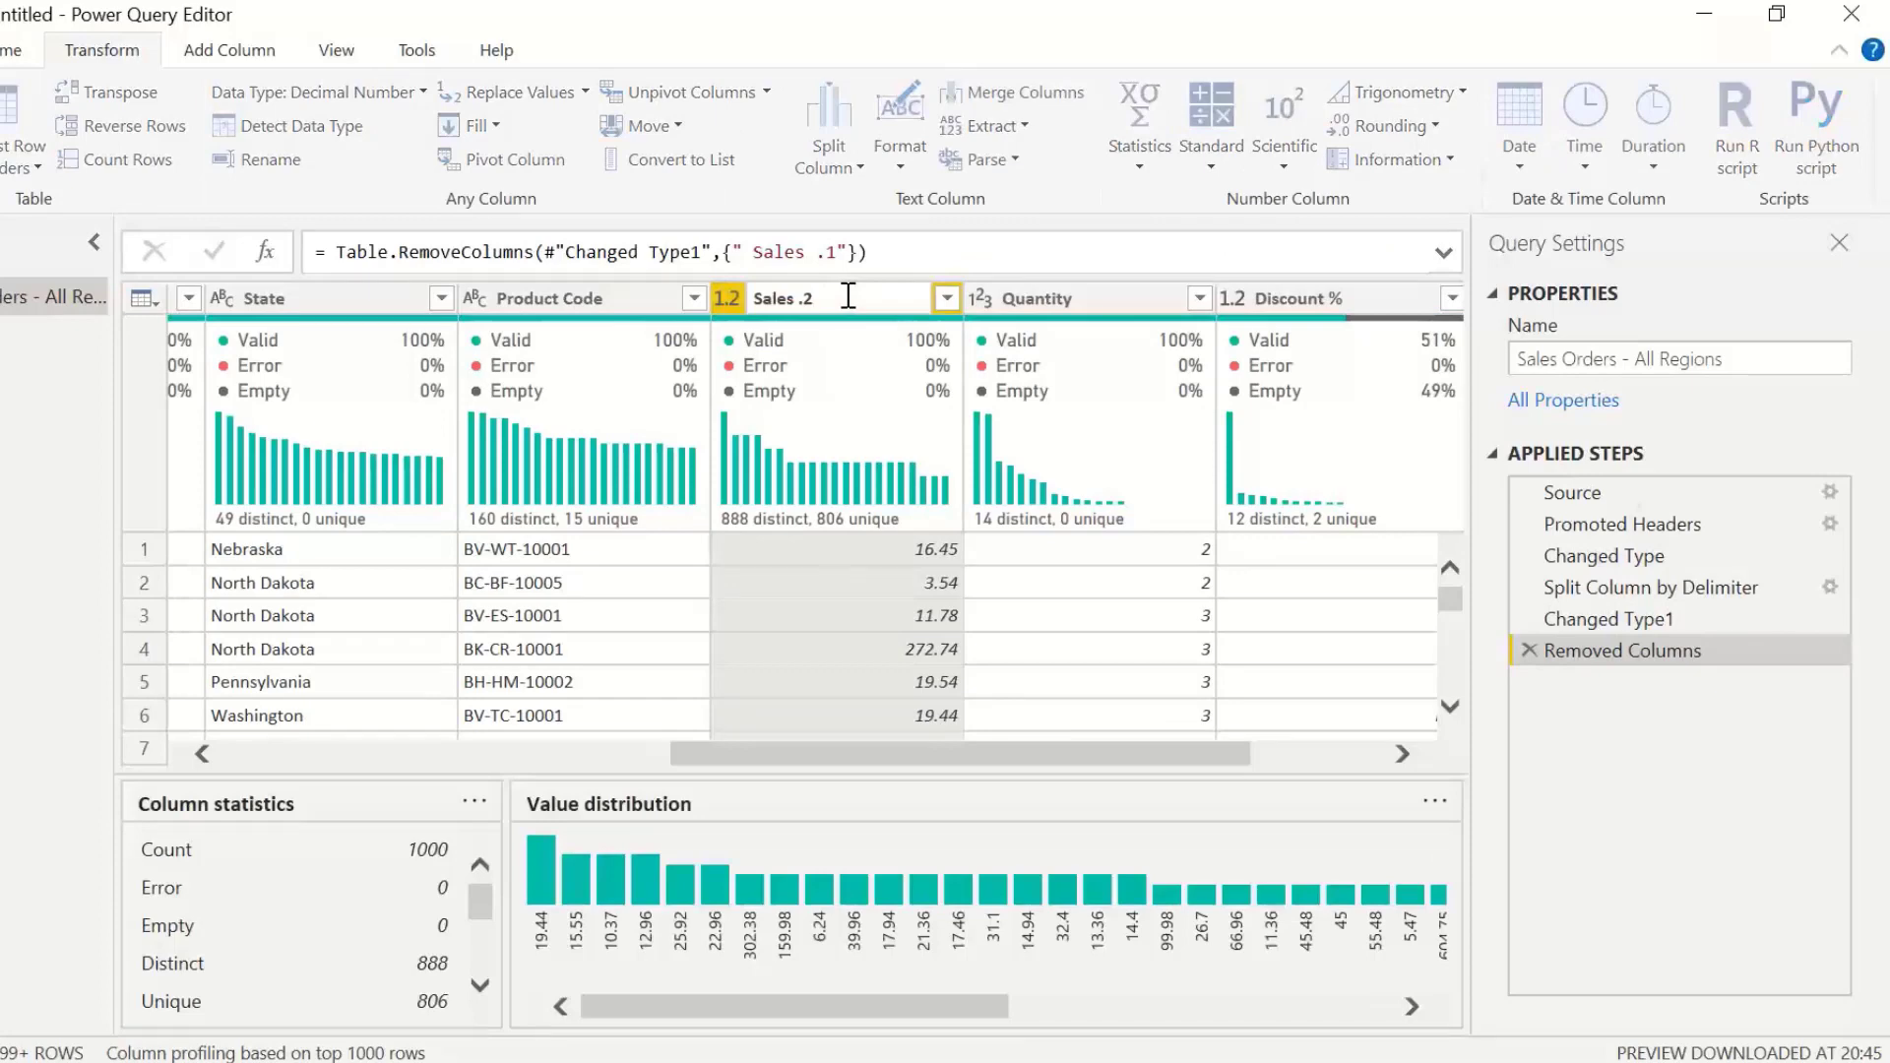
key("BackSpace")
key("BackSpace")
key("BackSpace")
key("Return")
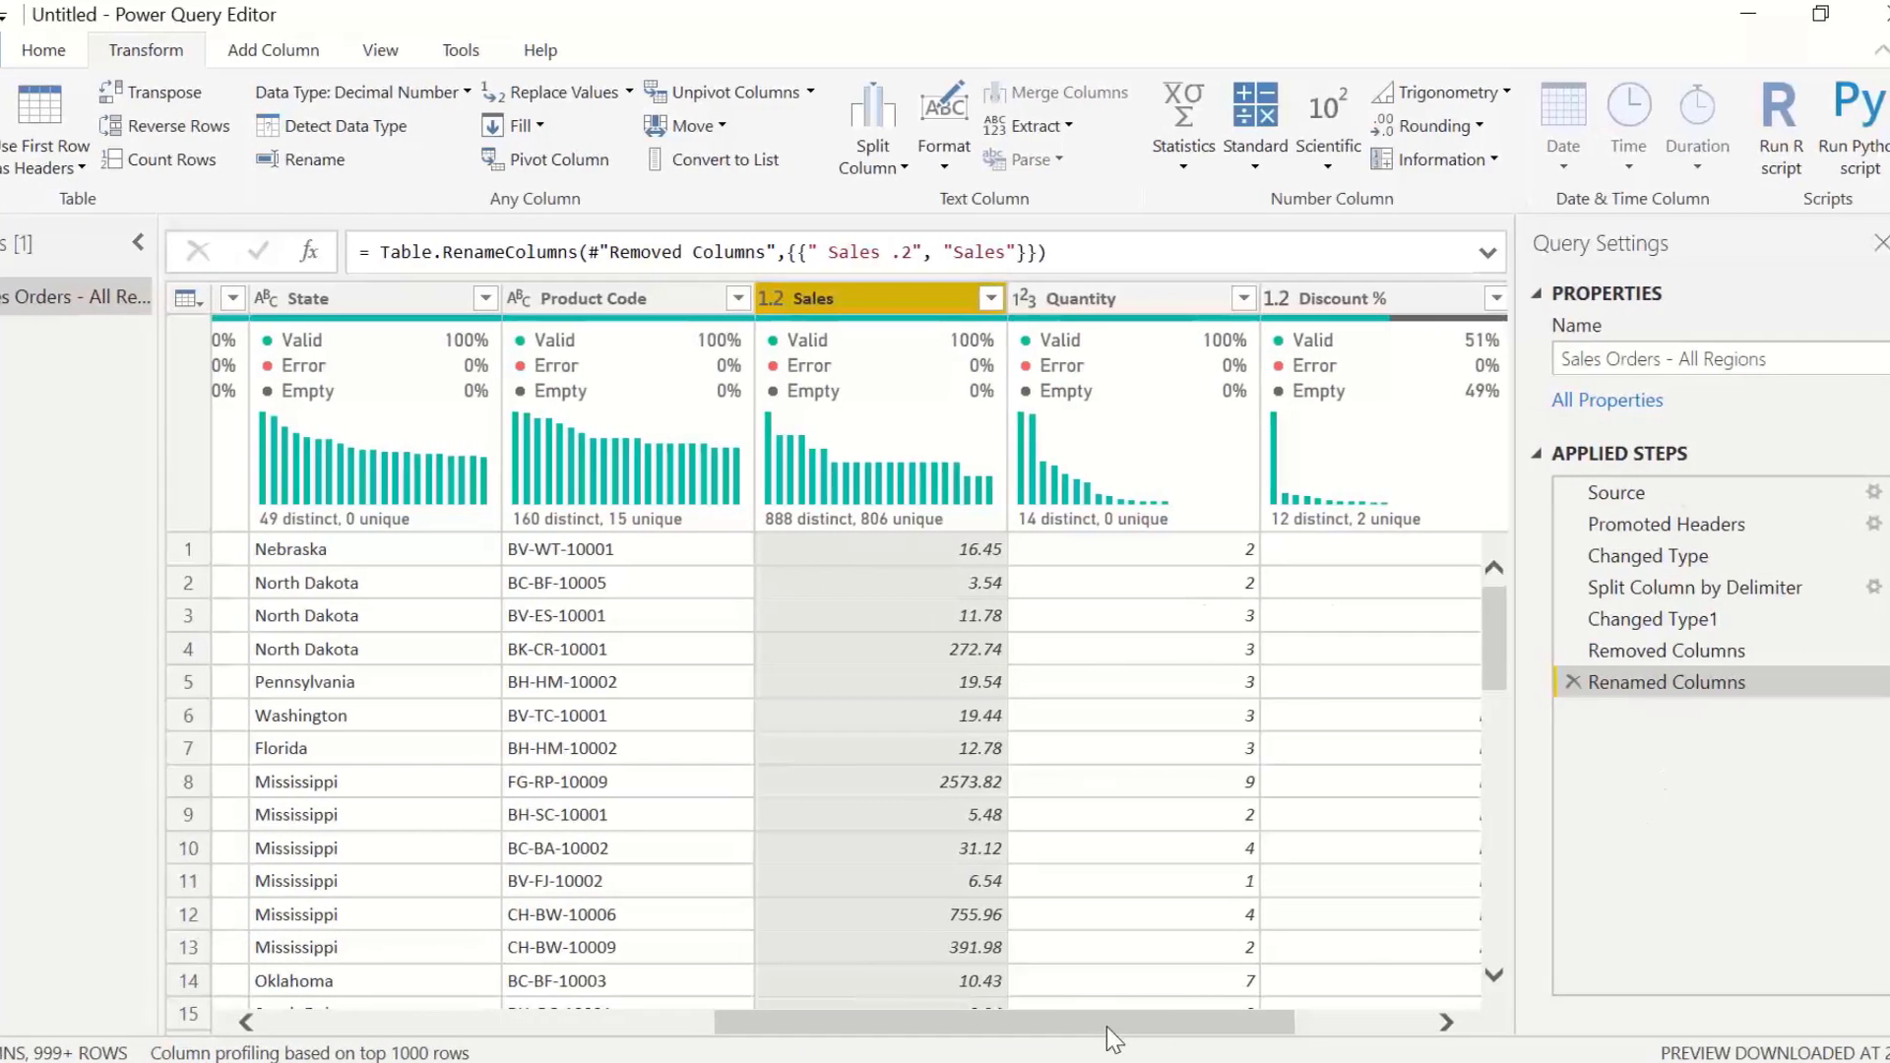
left_click_drag(807, 1027, 344, 1024)
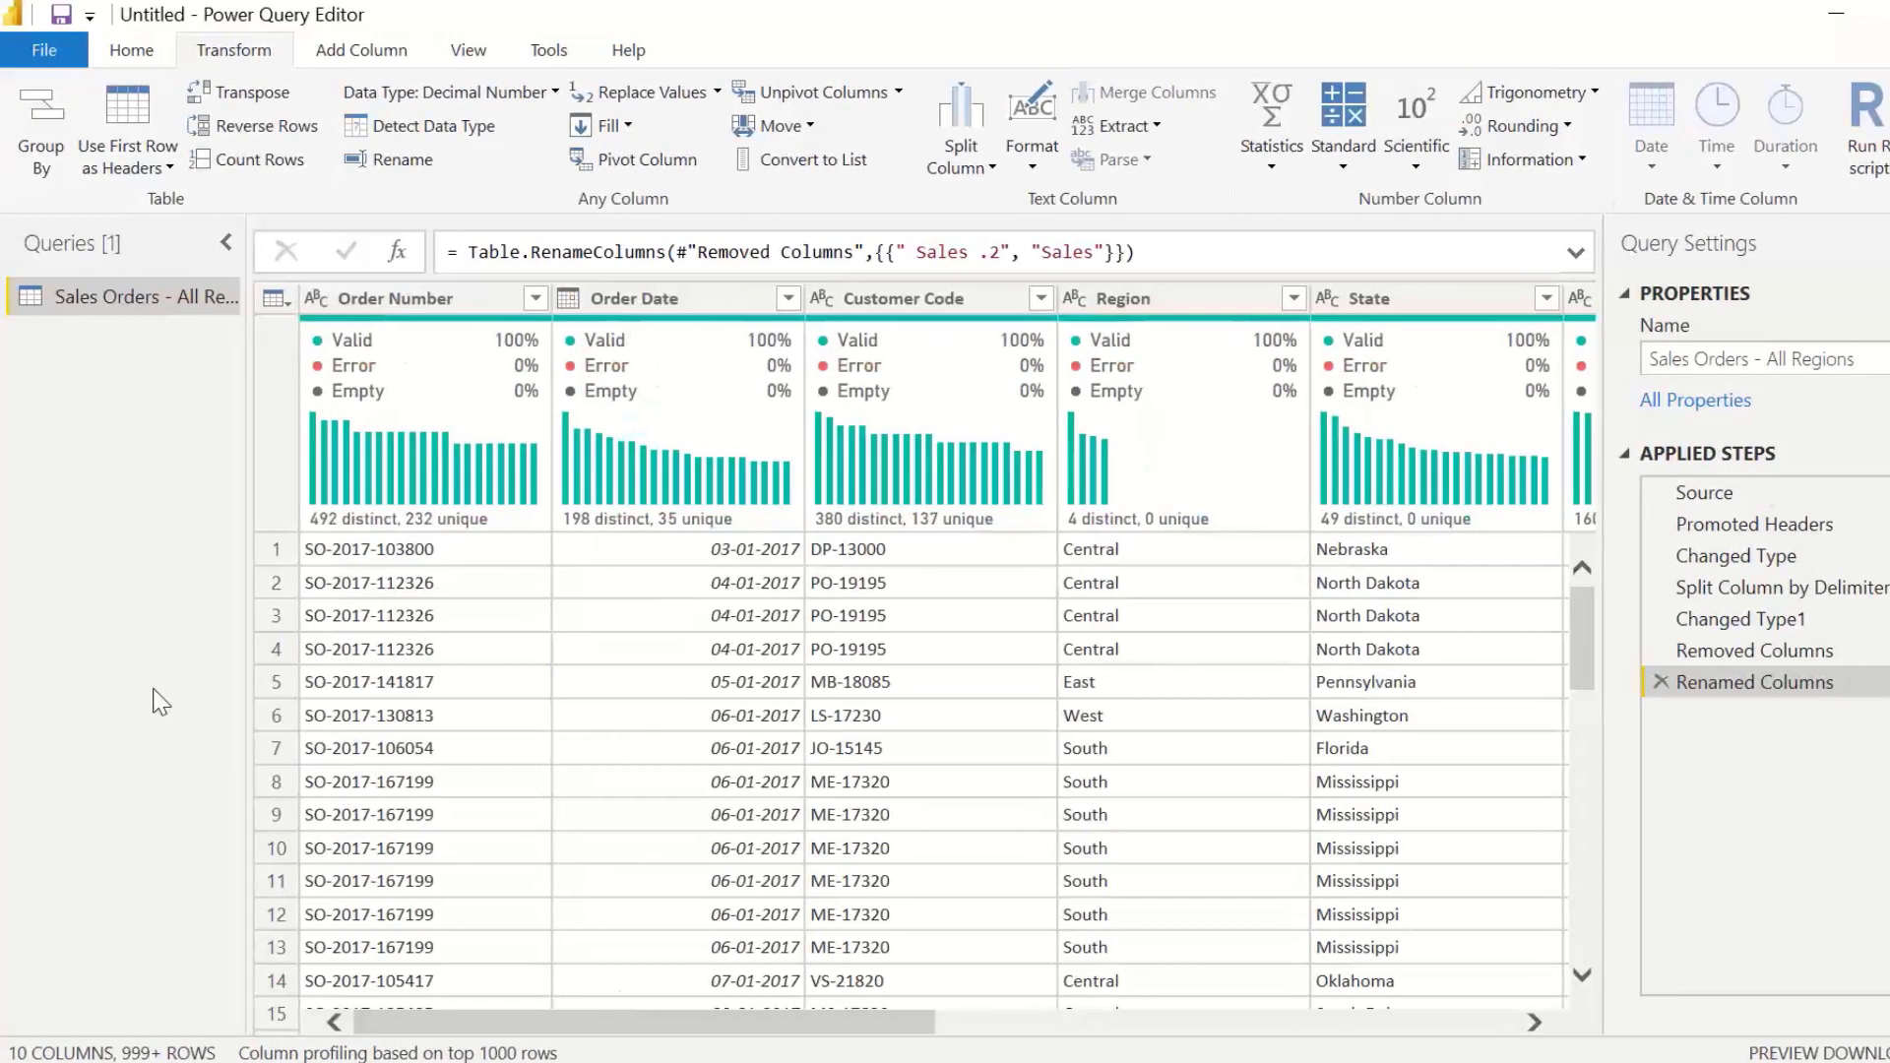
left_click(522, 2)
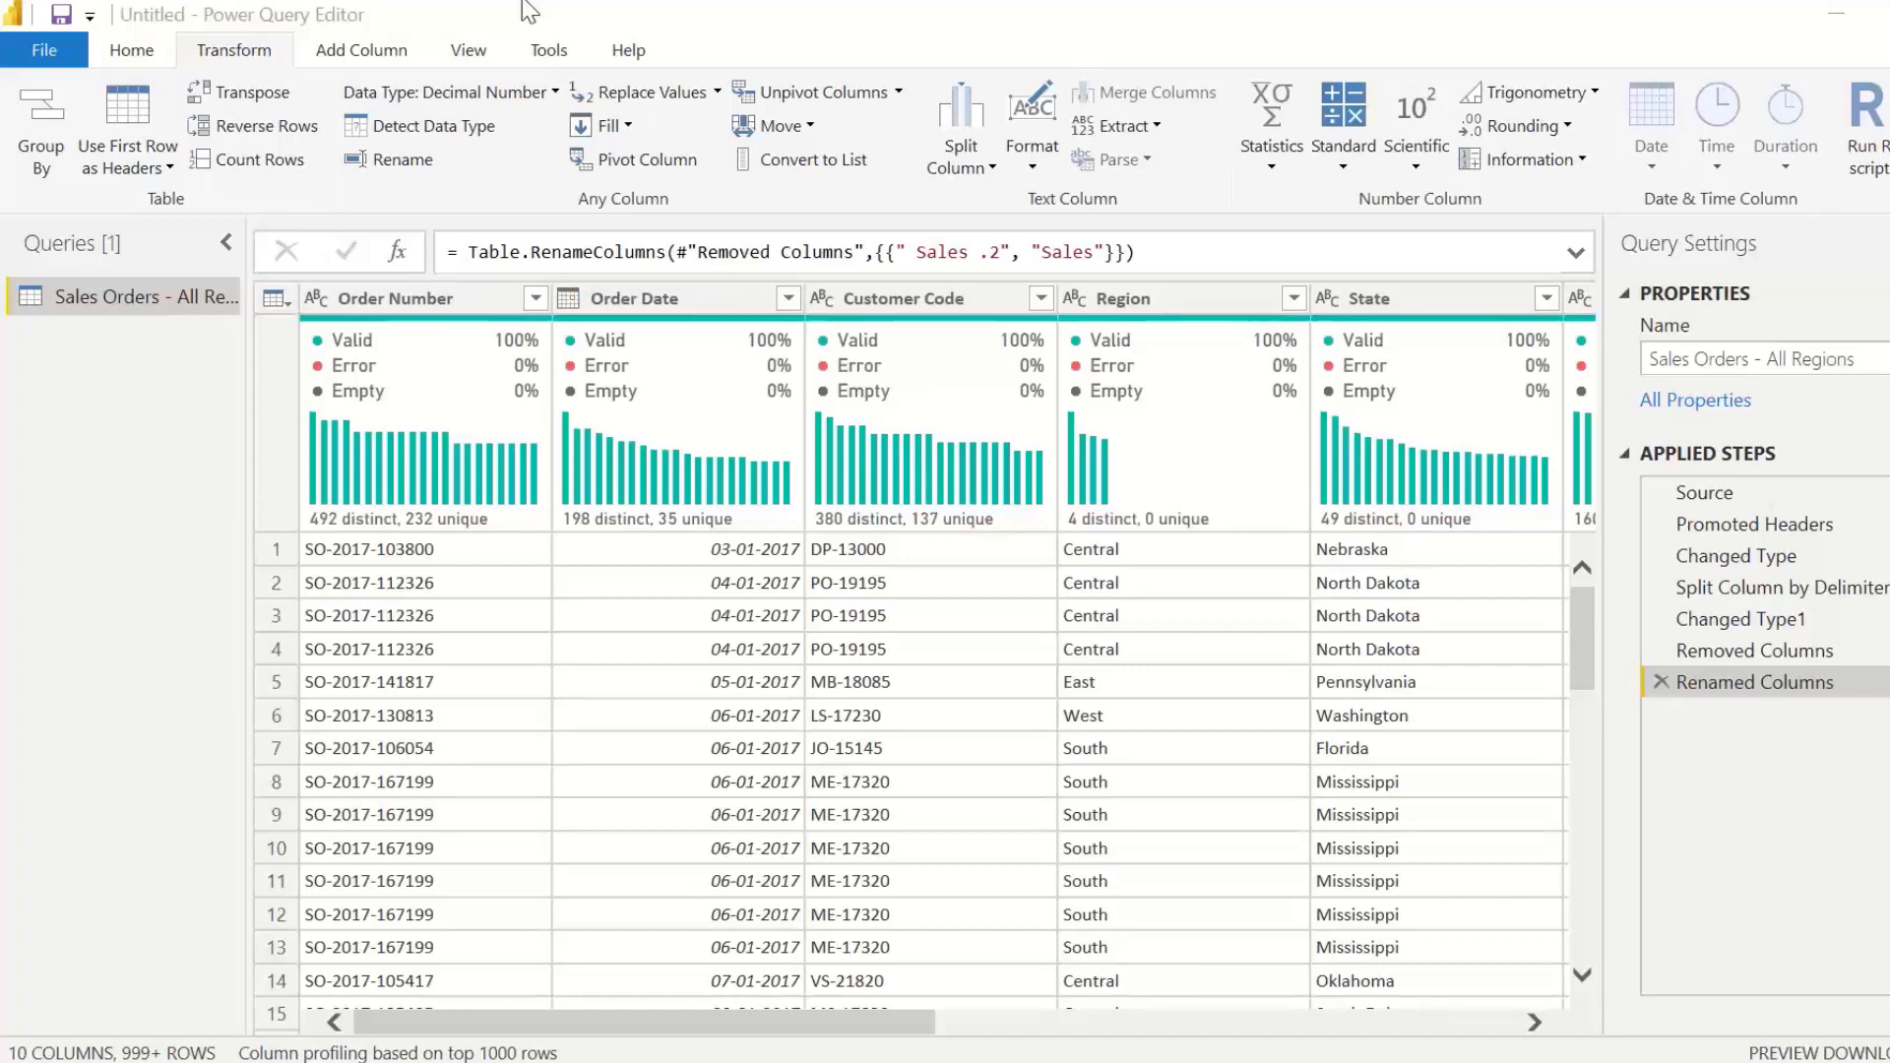
left_click(504, 115)
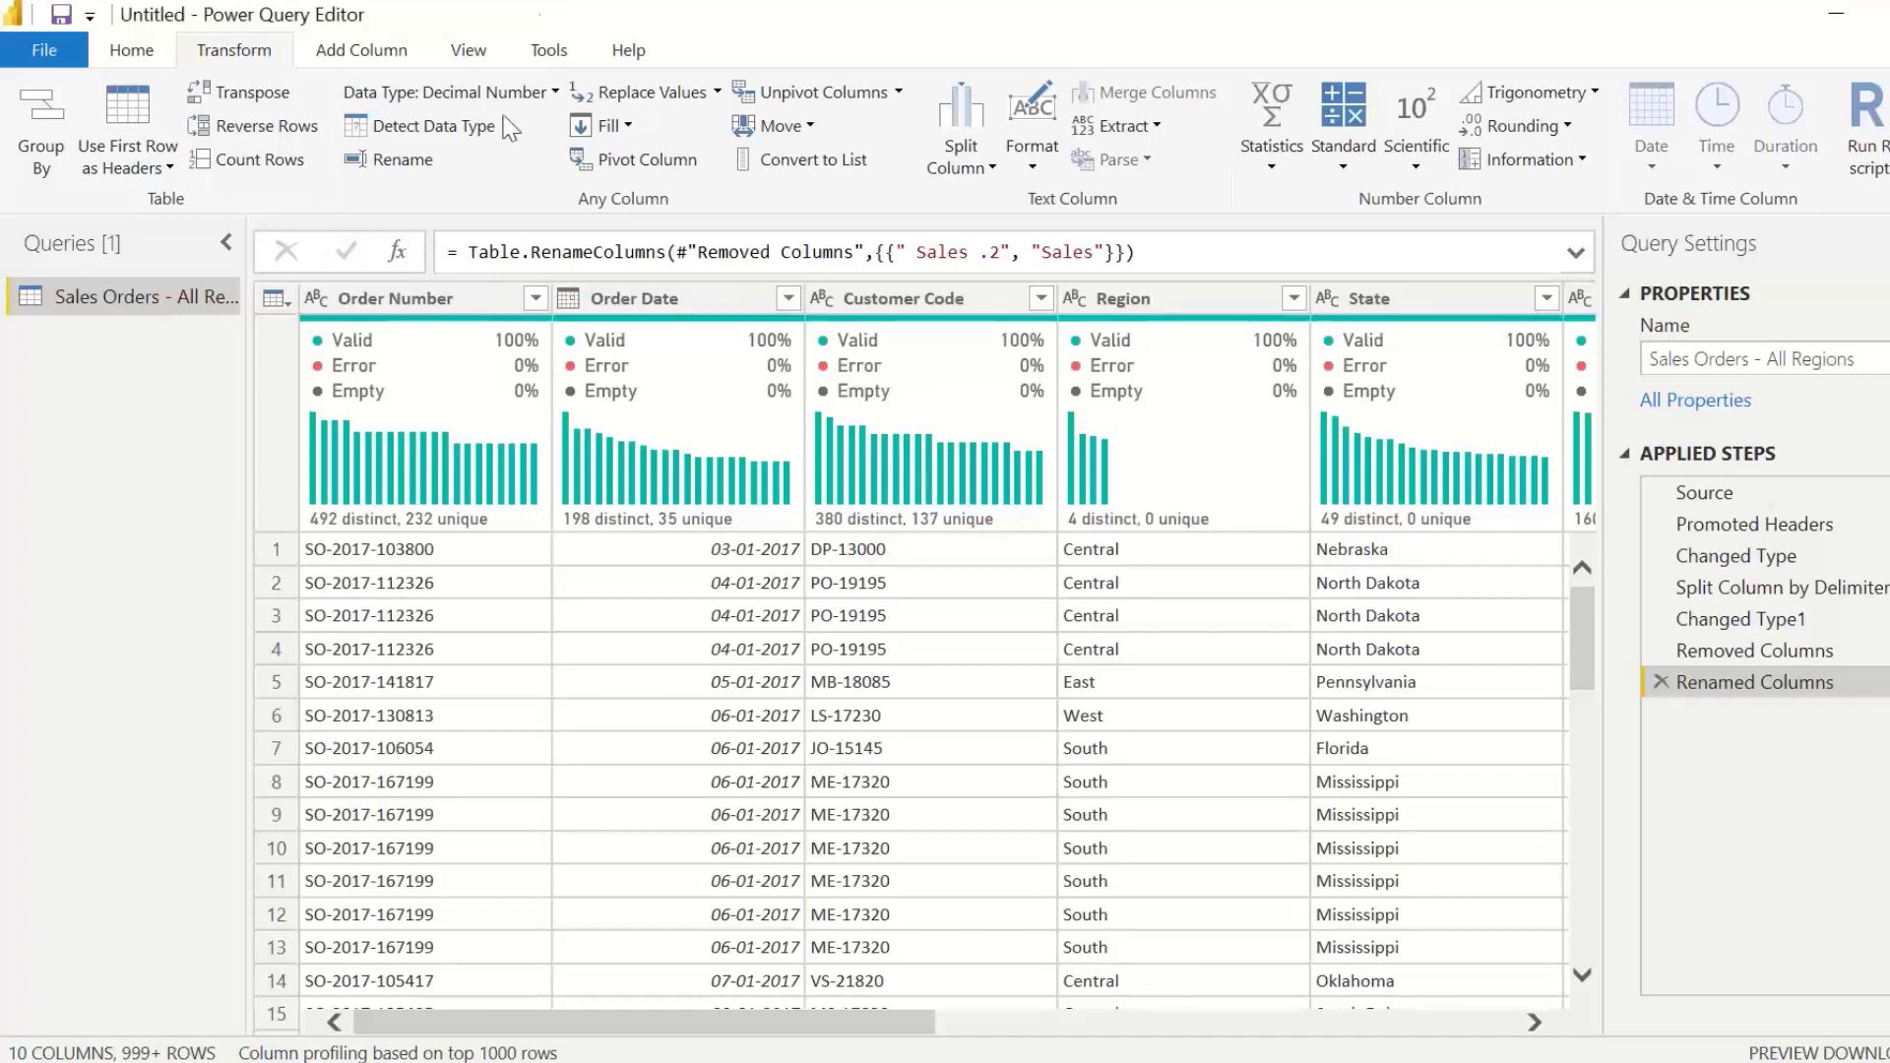
left_click(244, 3)
left_click(121, 567)
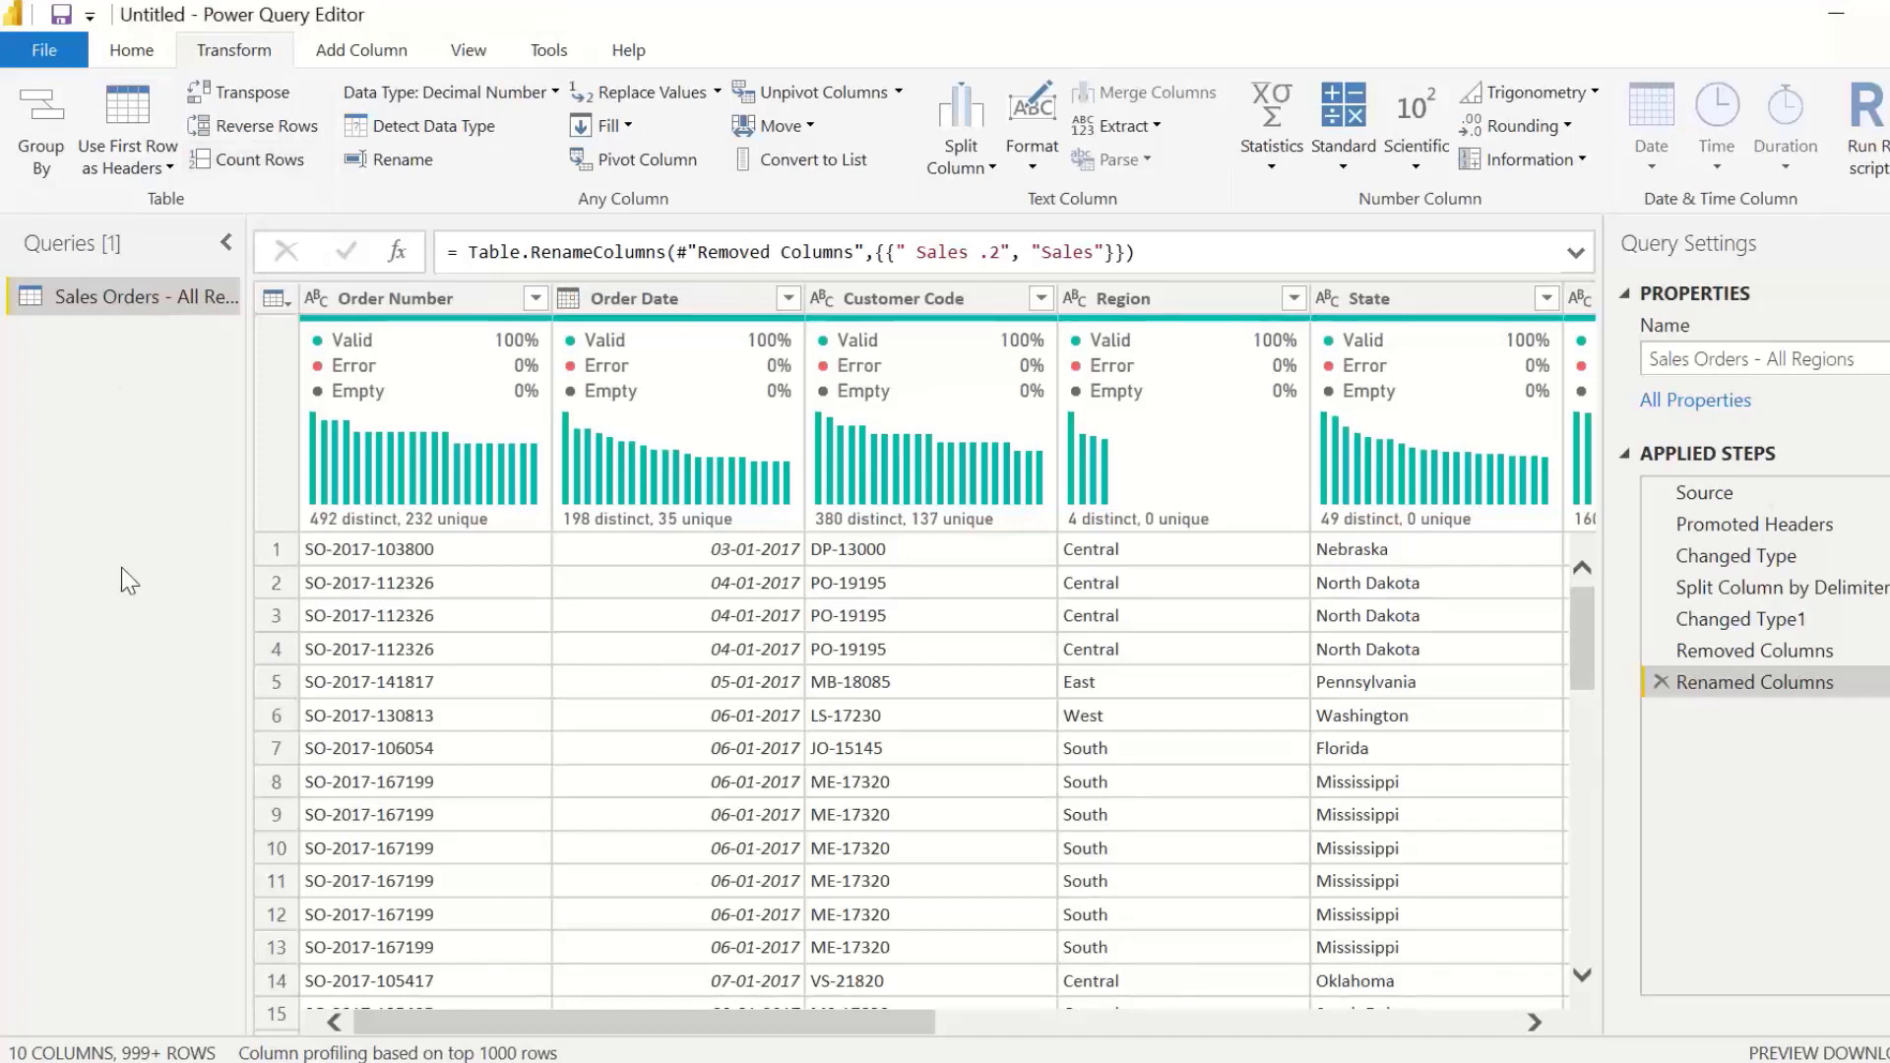
Step: Add a new Excel Workbook source and open Product Master.xlsx from the Master Data folder
left_click(146, 55)
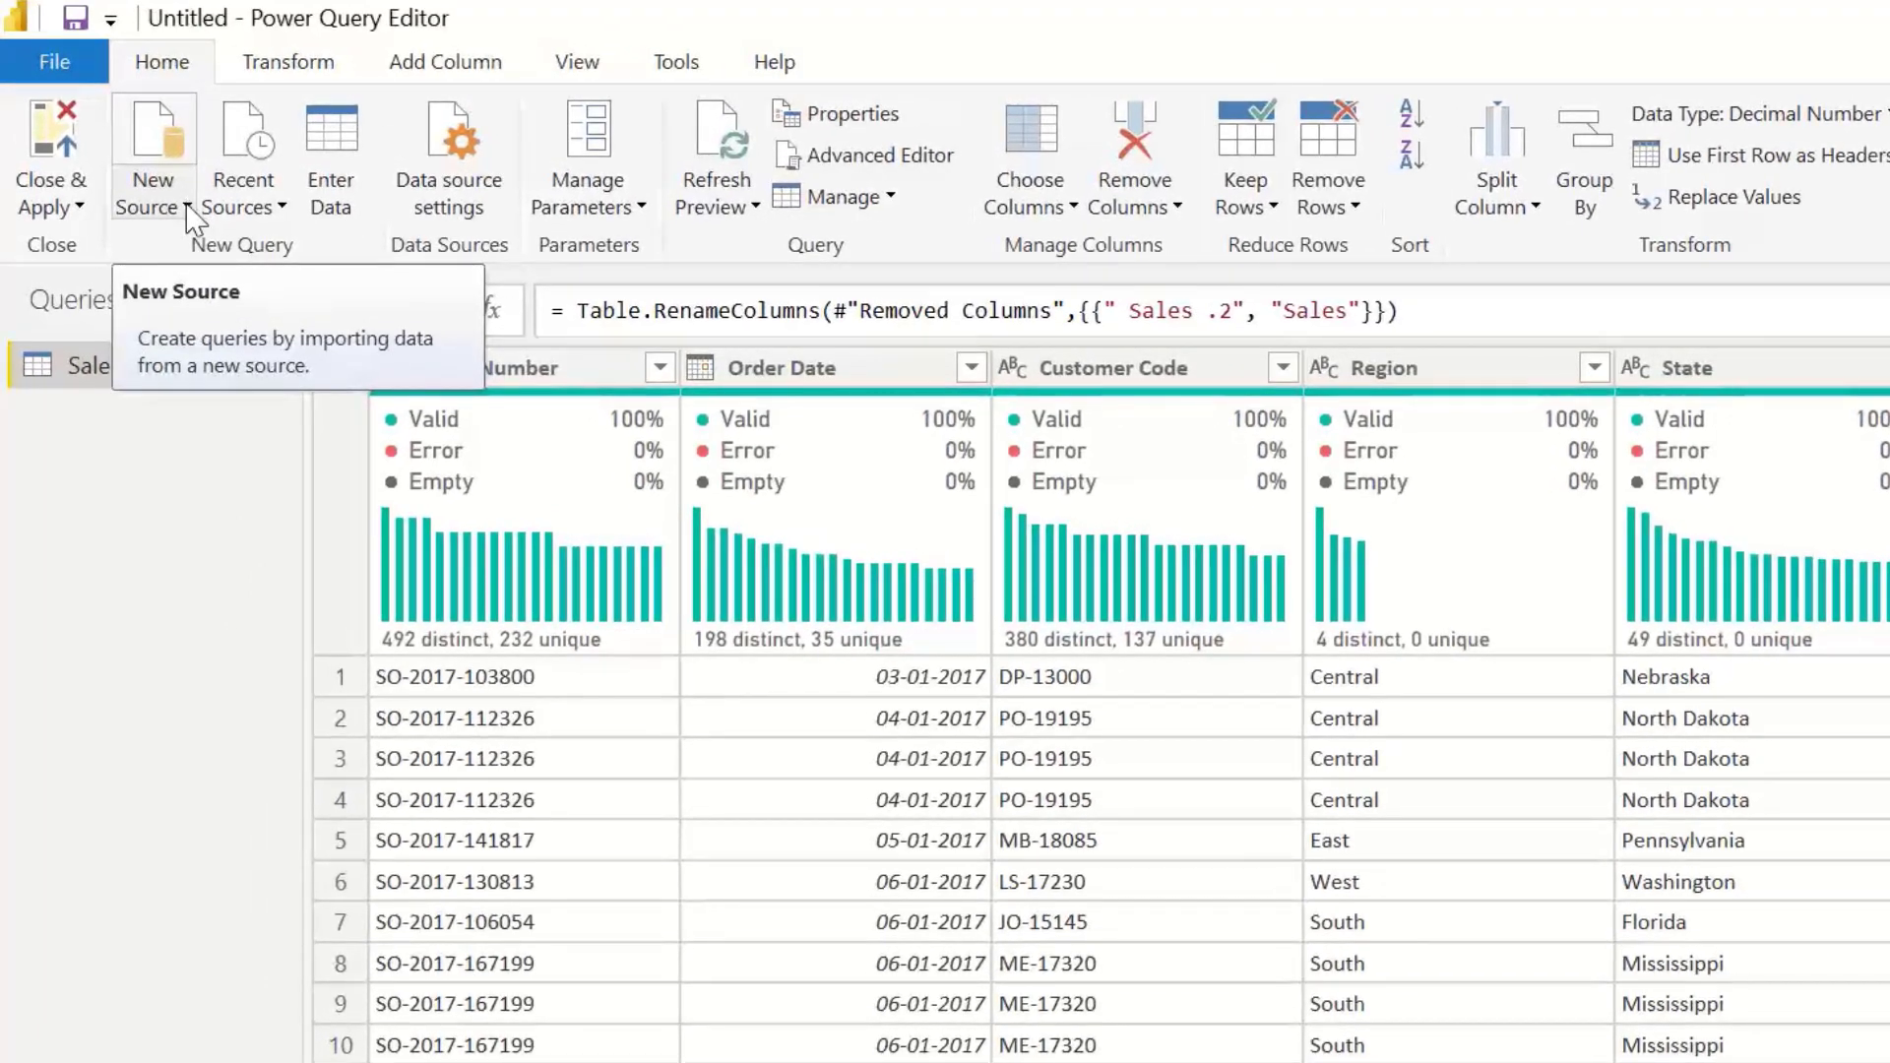
left_click(187, 207)
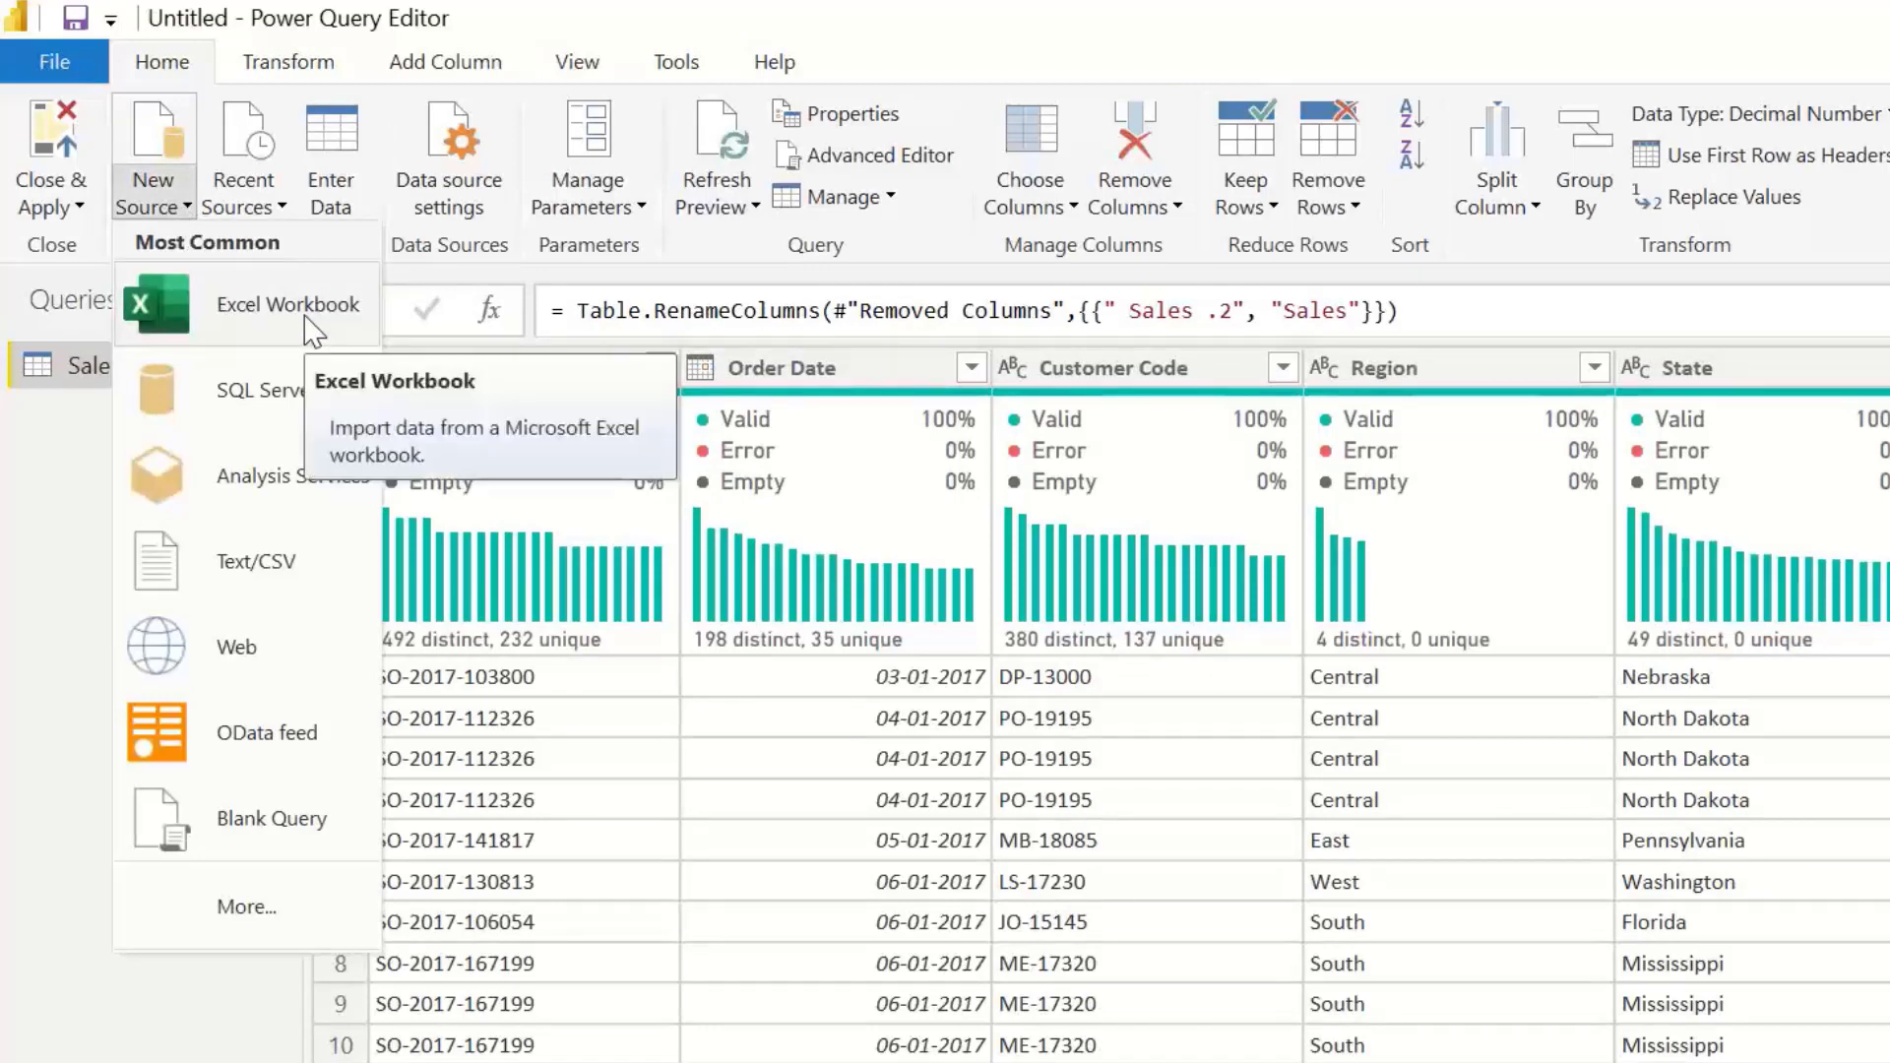
left_click(304, 315)
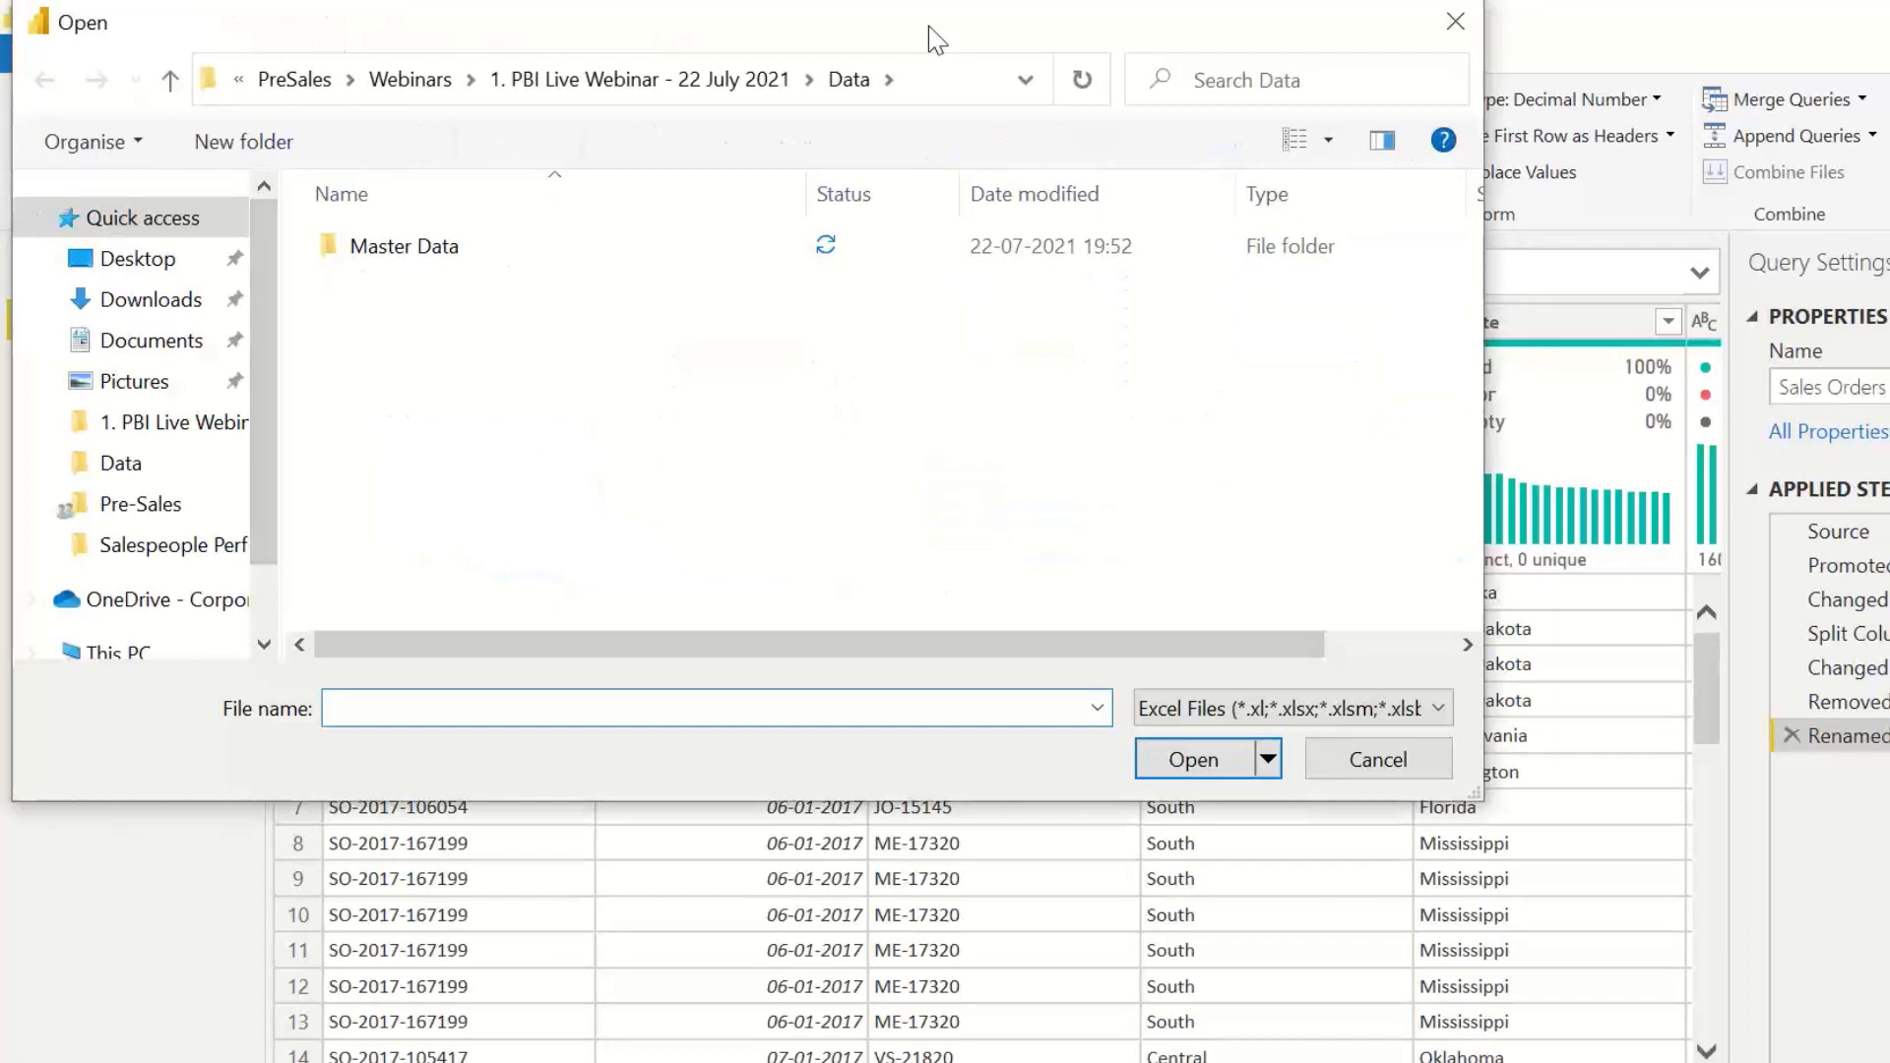
left_click_drag(929, 27, 1350, 203)
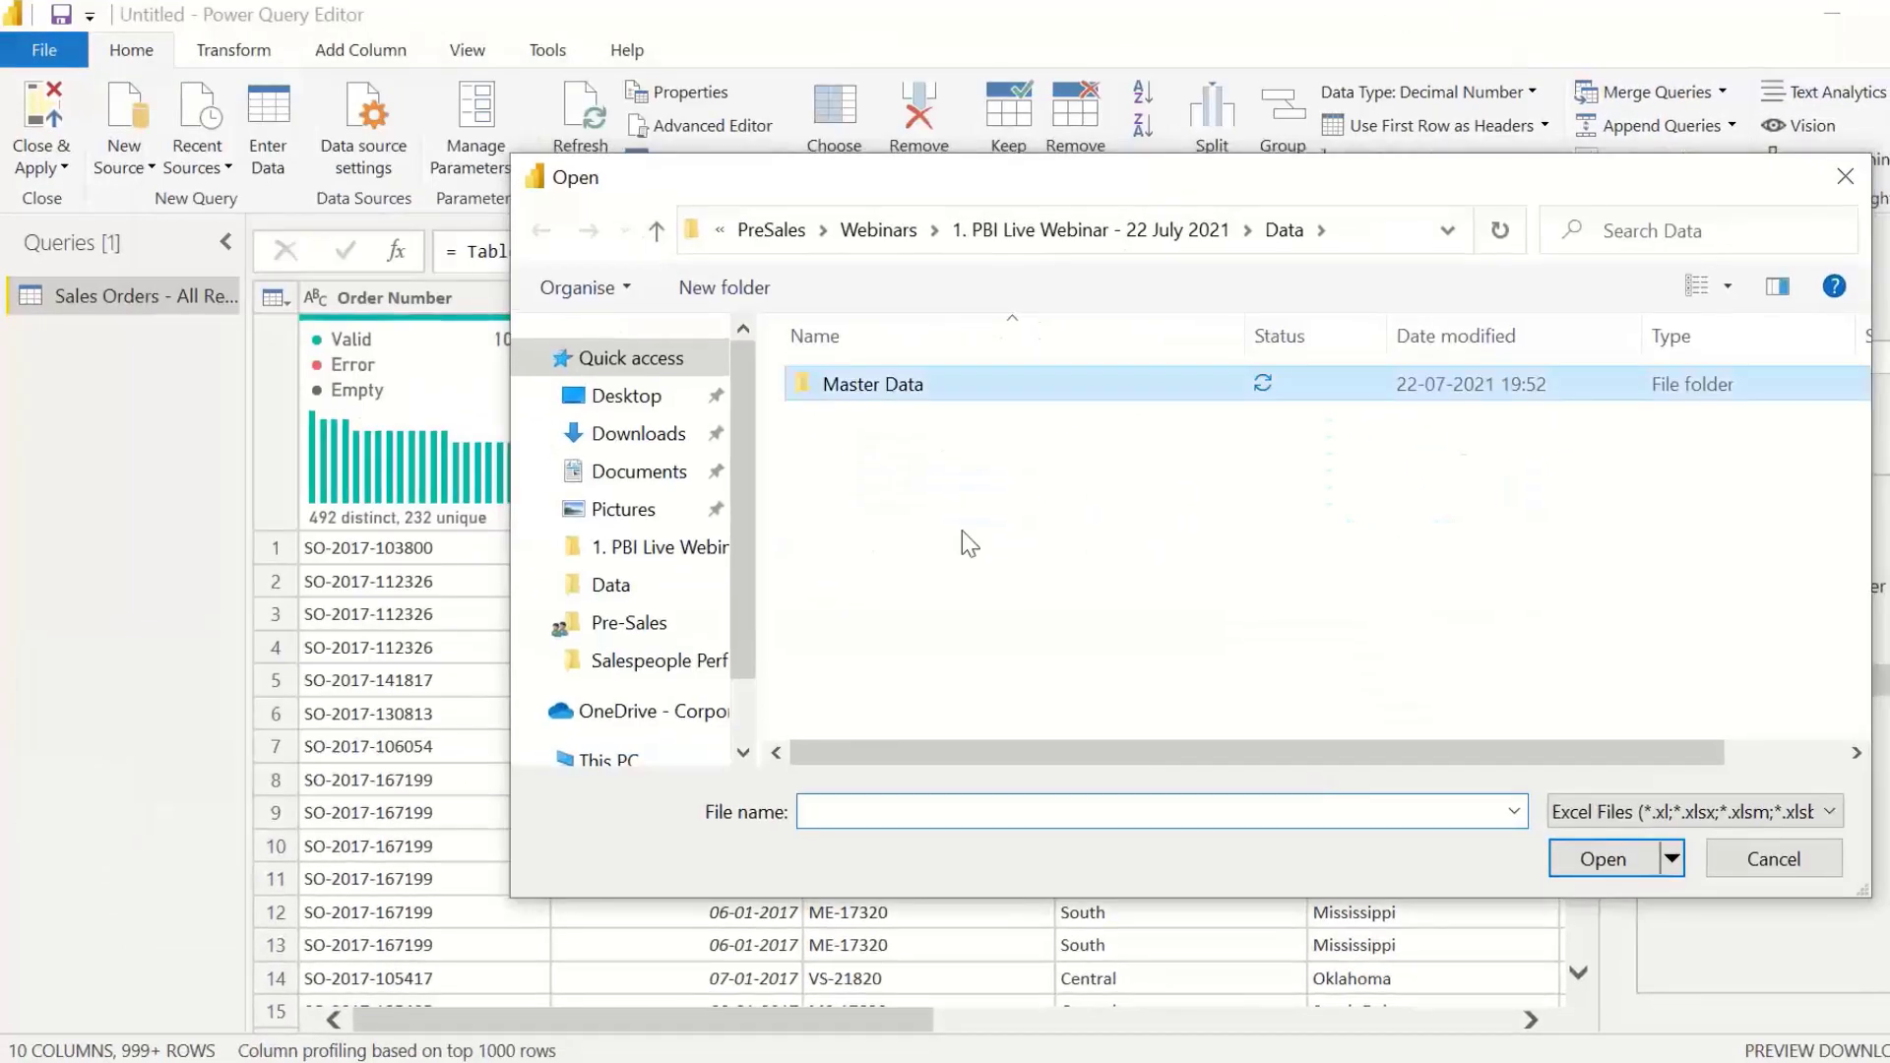
double_click(887, 386)
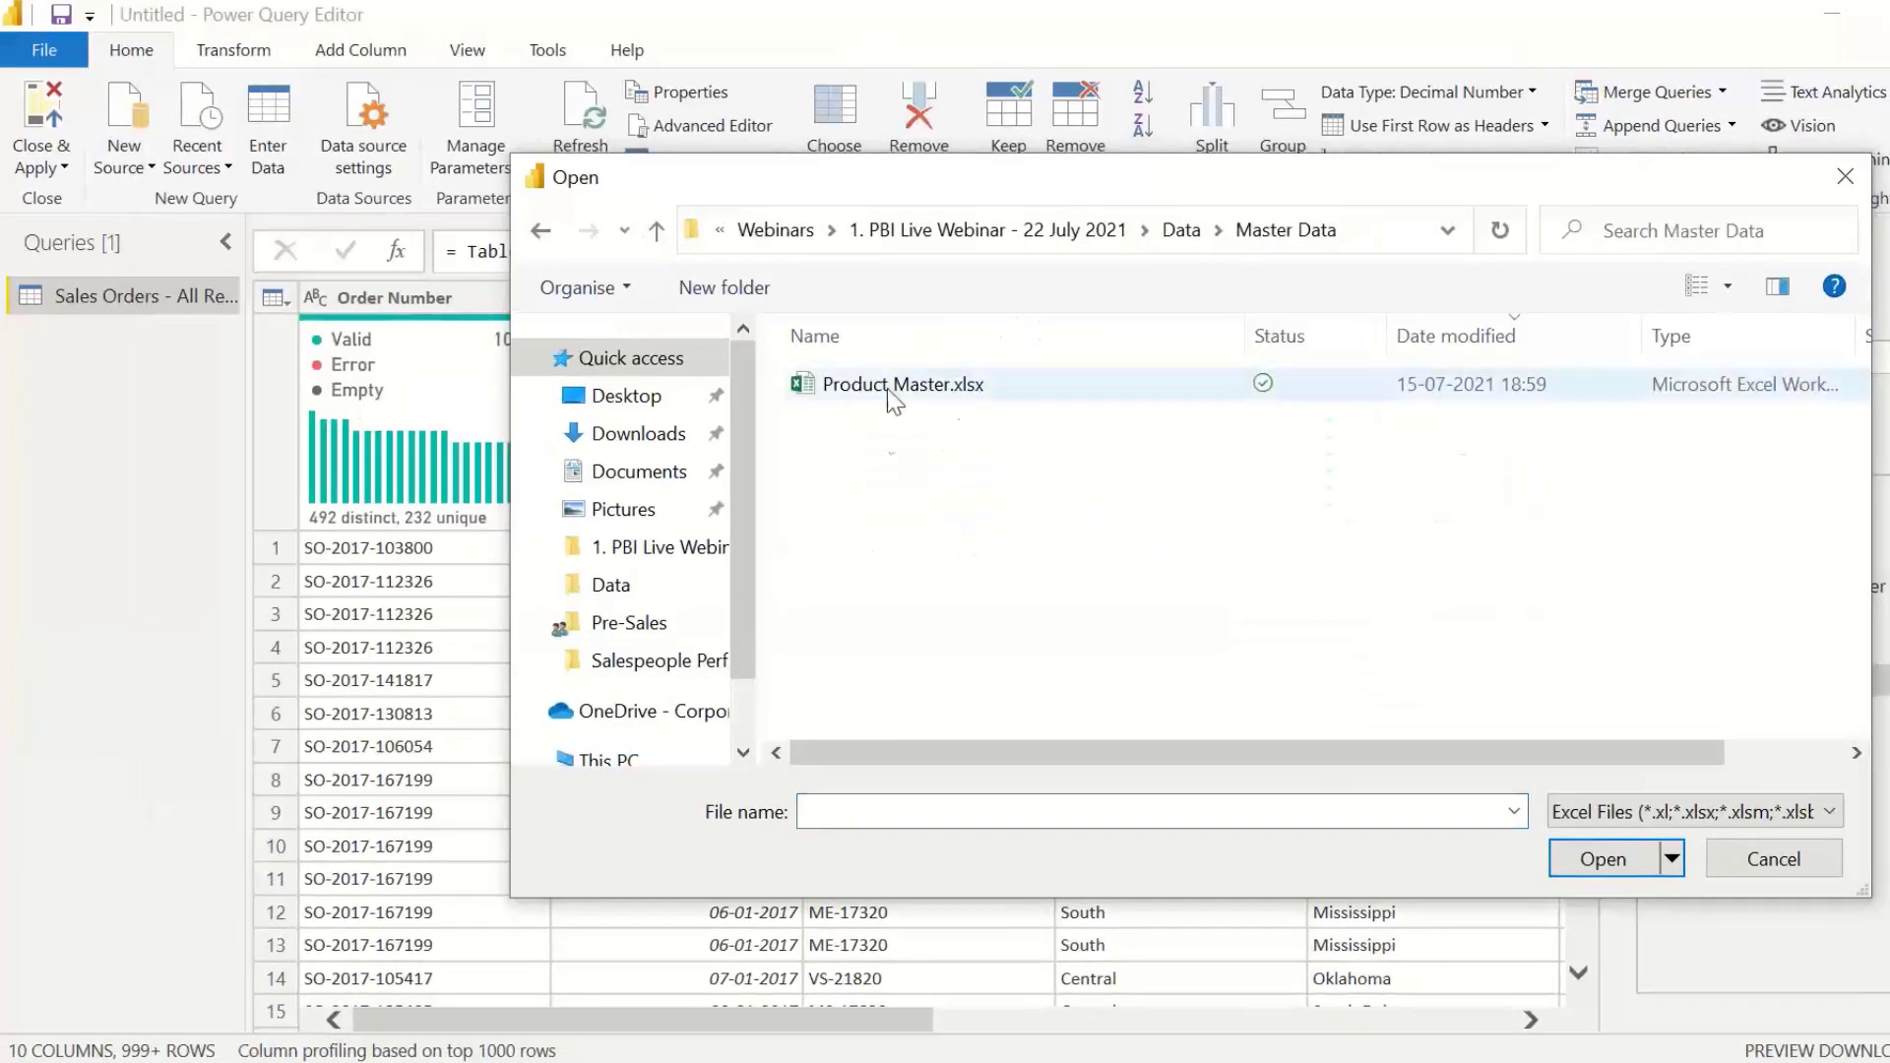
left_click(929, 388)
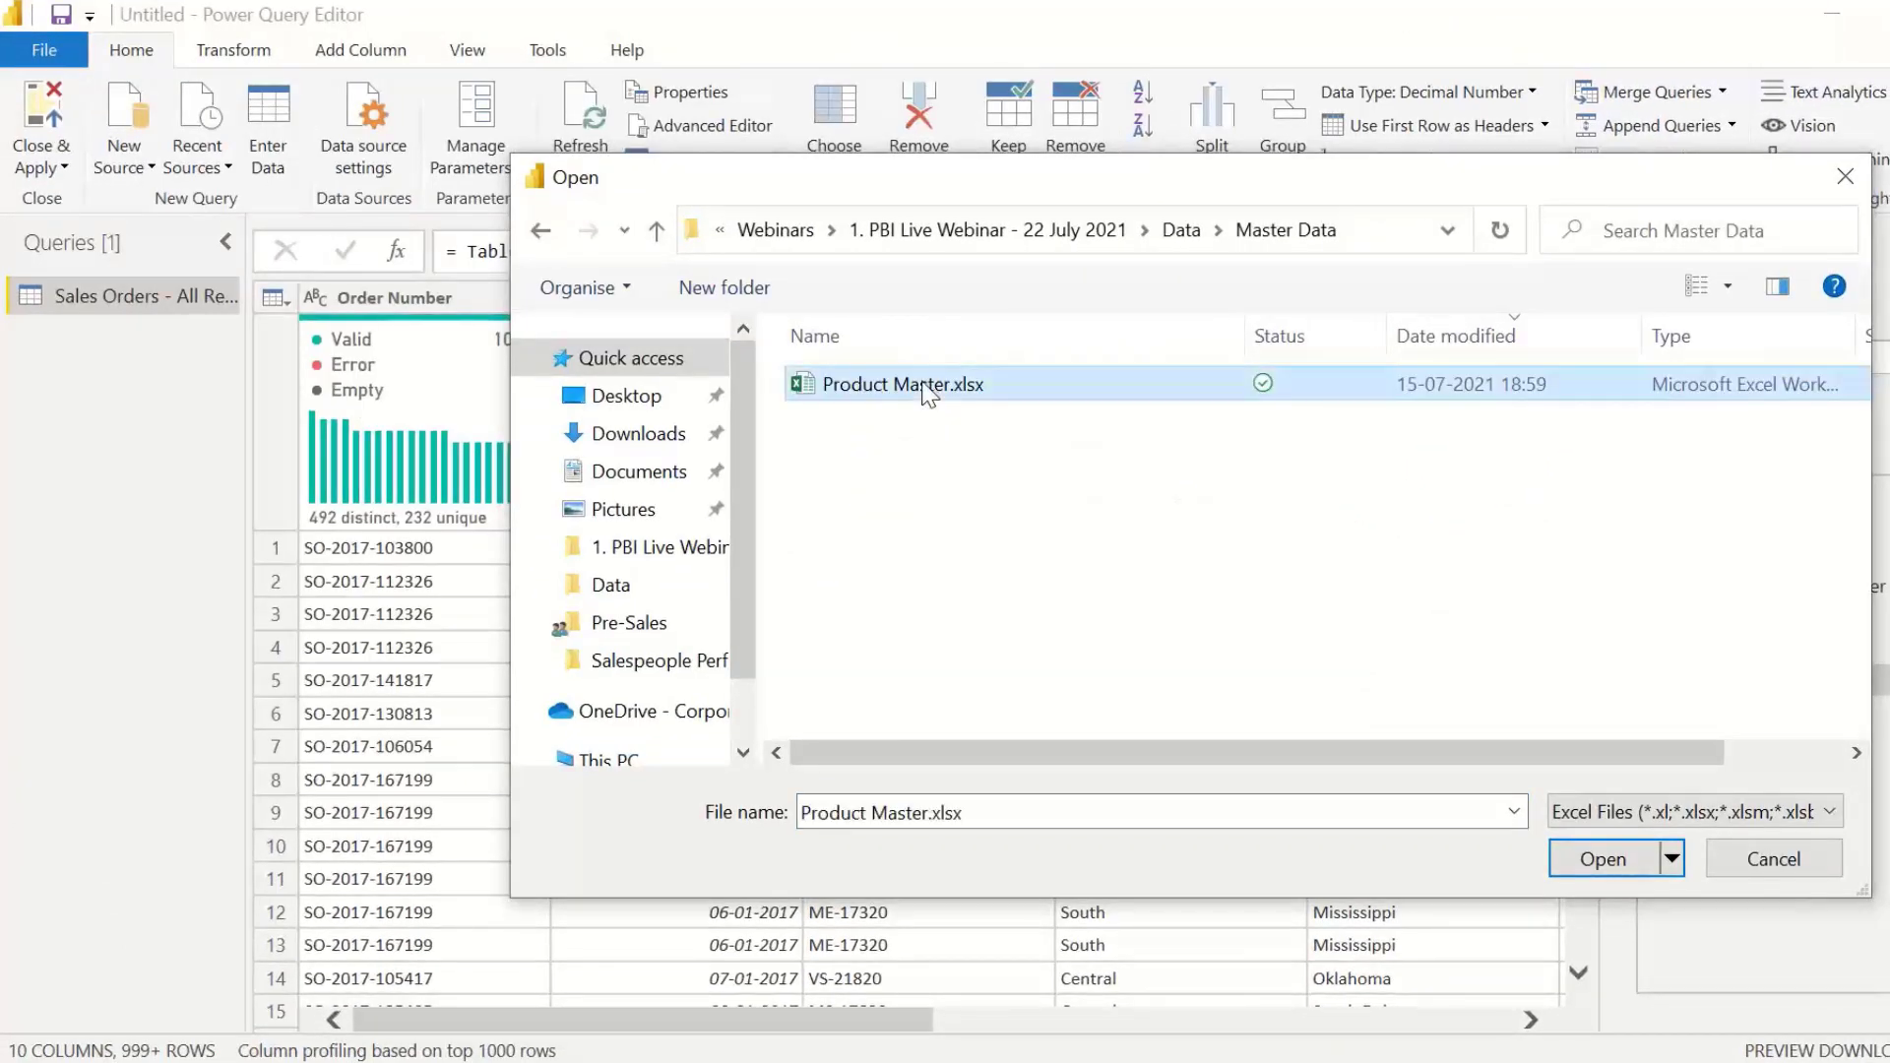
double_click(929, 388)
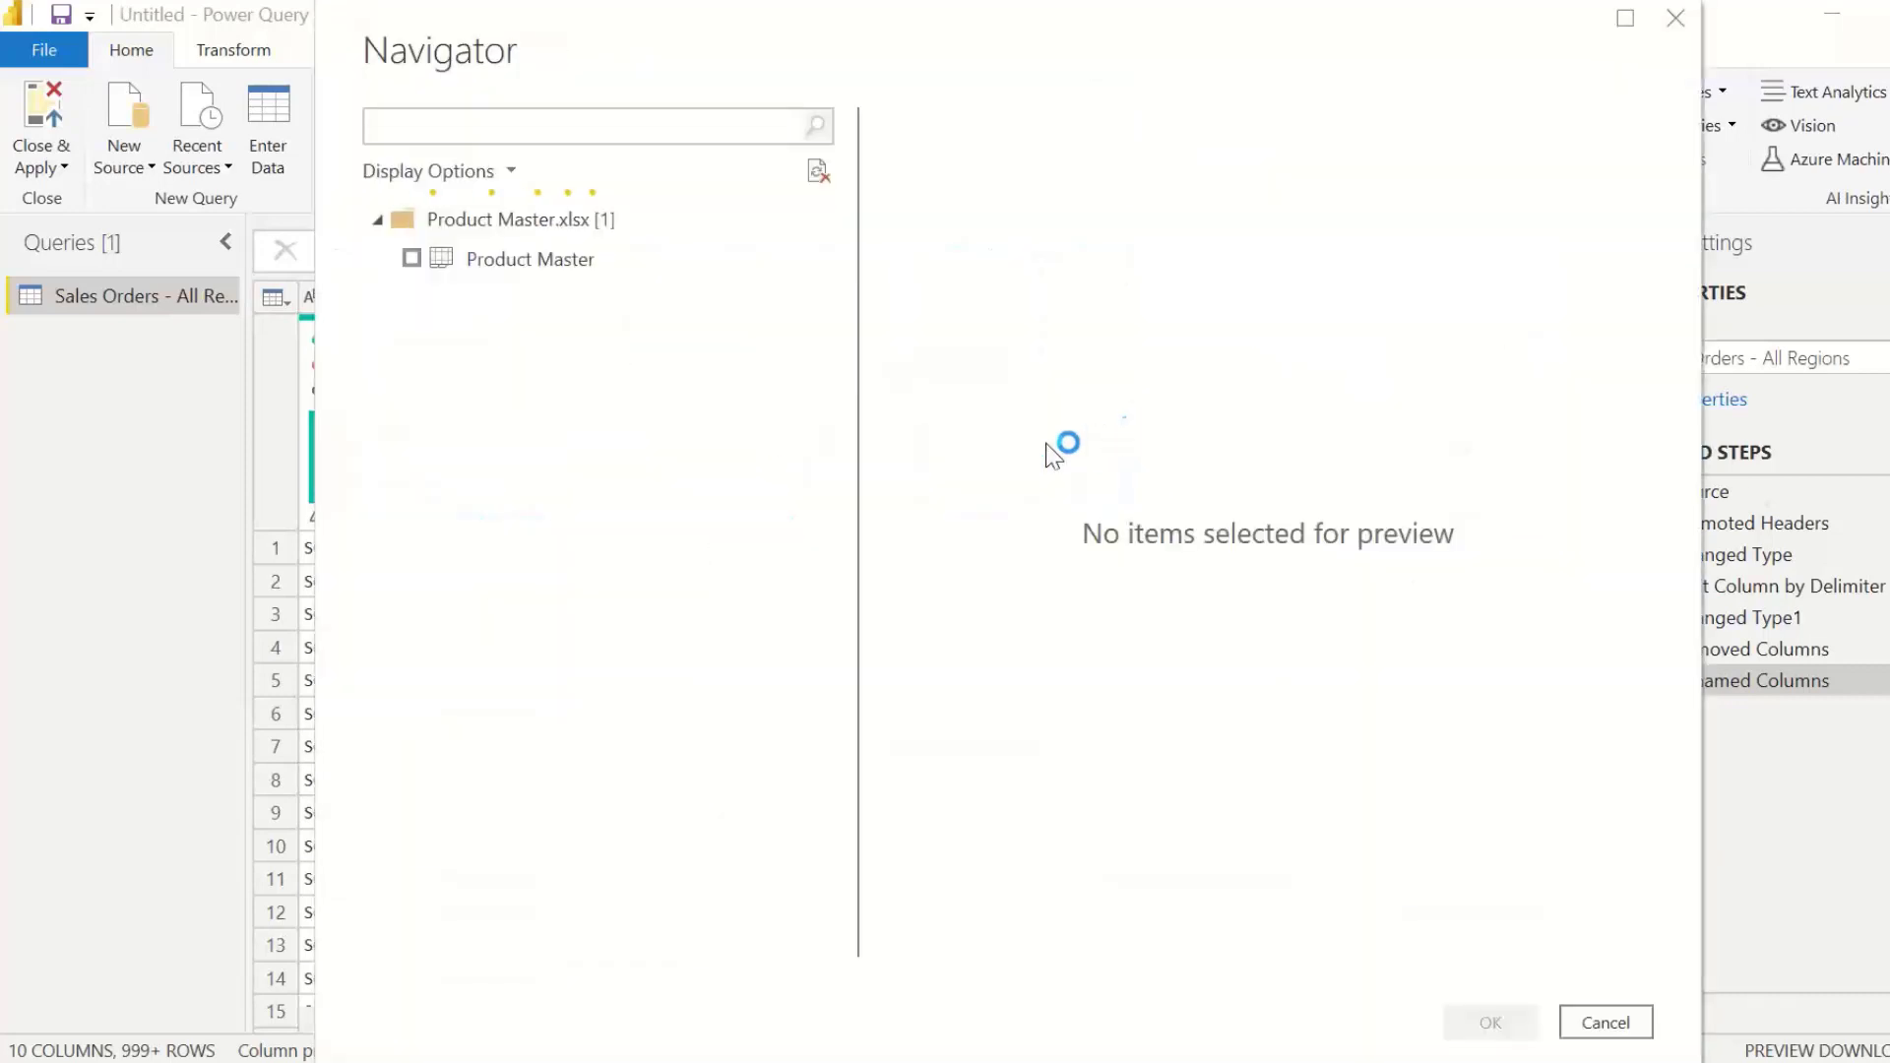
Step: Select the Product Master sheet of the workbook, check its preview and import it as a query
left_click(413, 260)
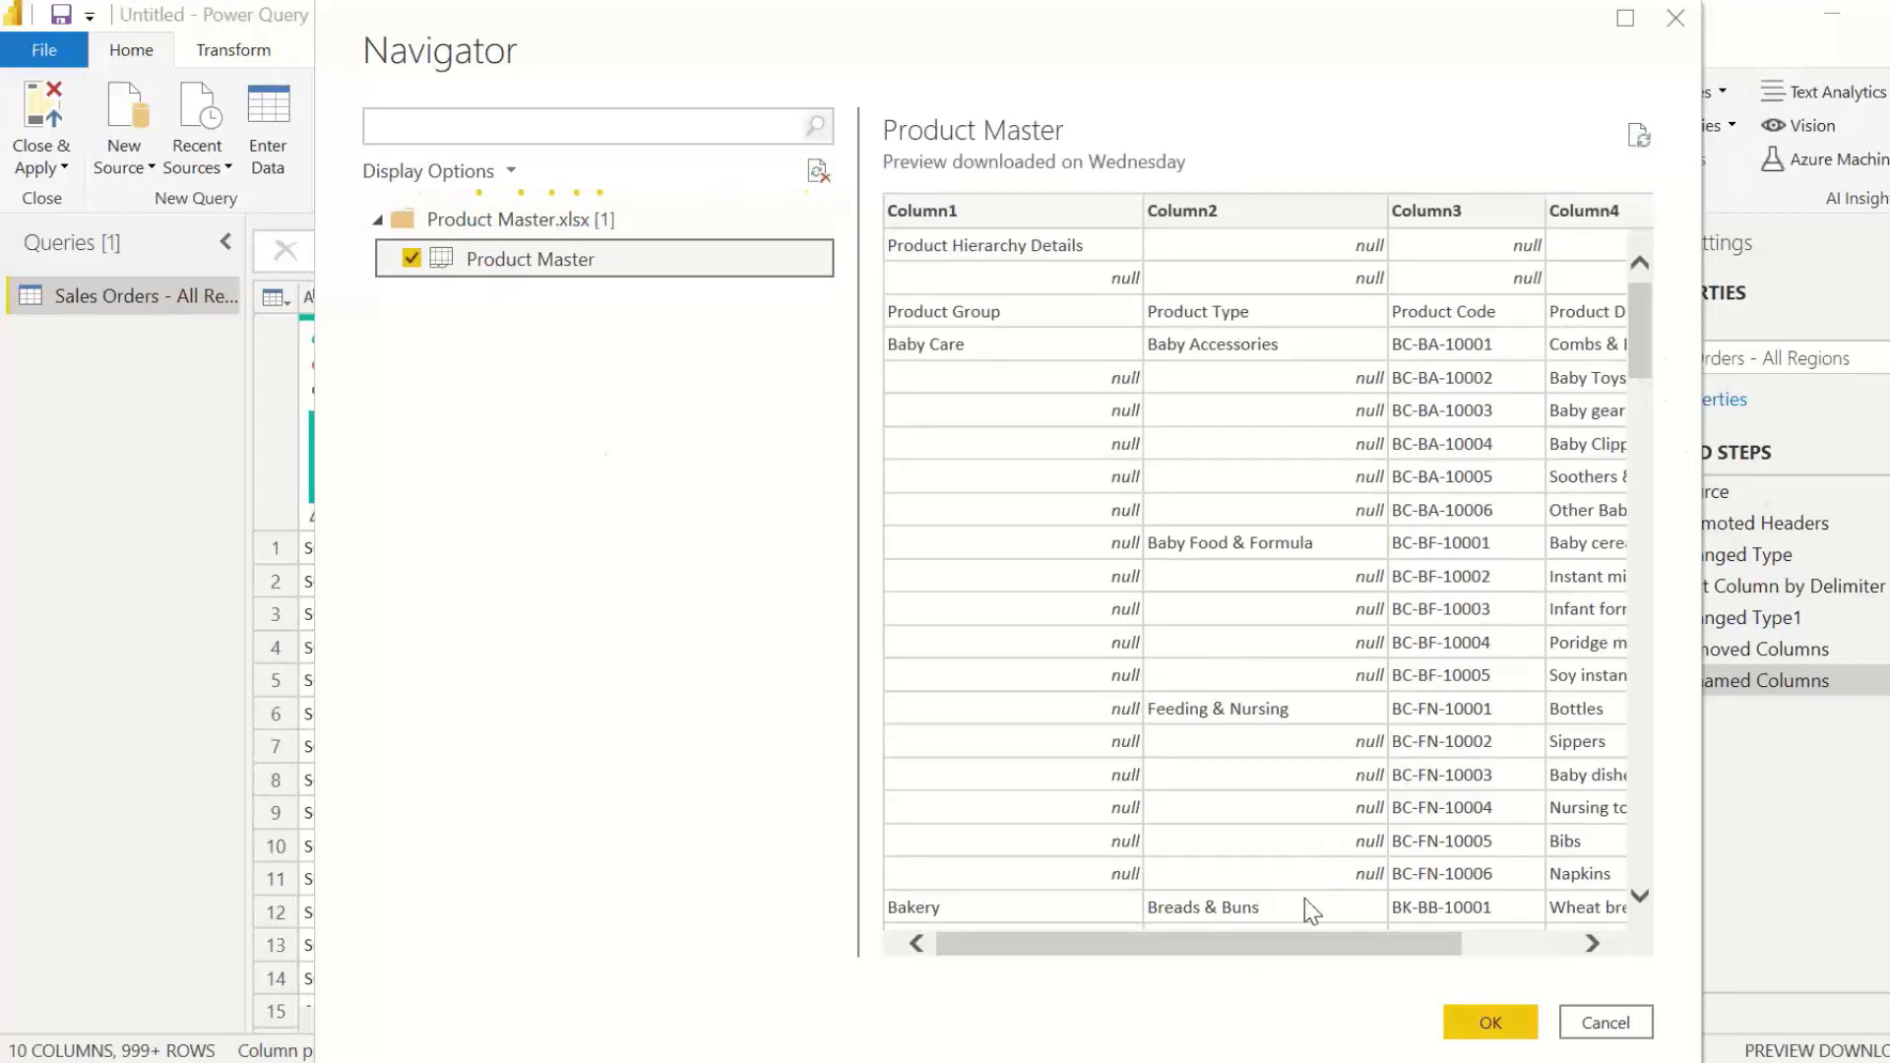
mouse_move(1258, 952)
left_mouse_down()
mouse_move(1358, 953)
mouse_move(1258, 953)
left_mouse_up()
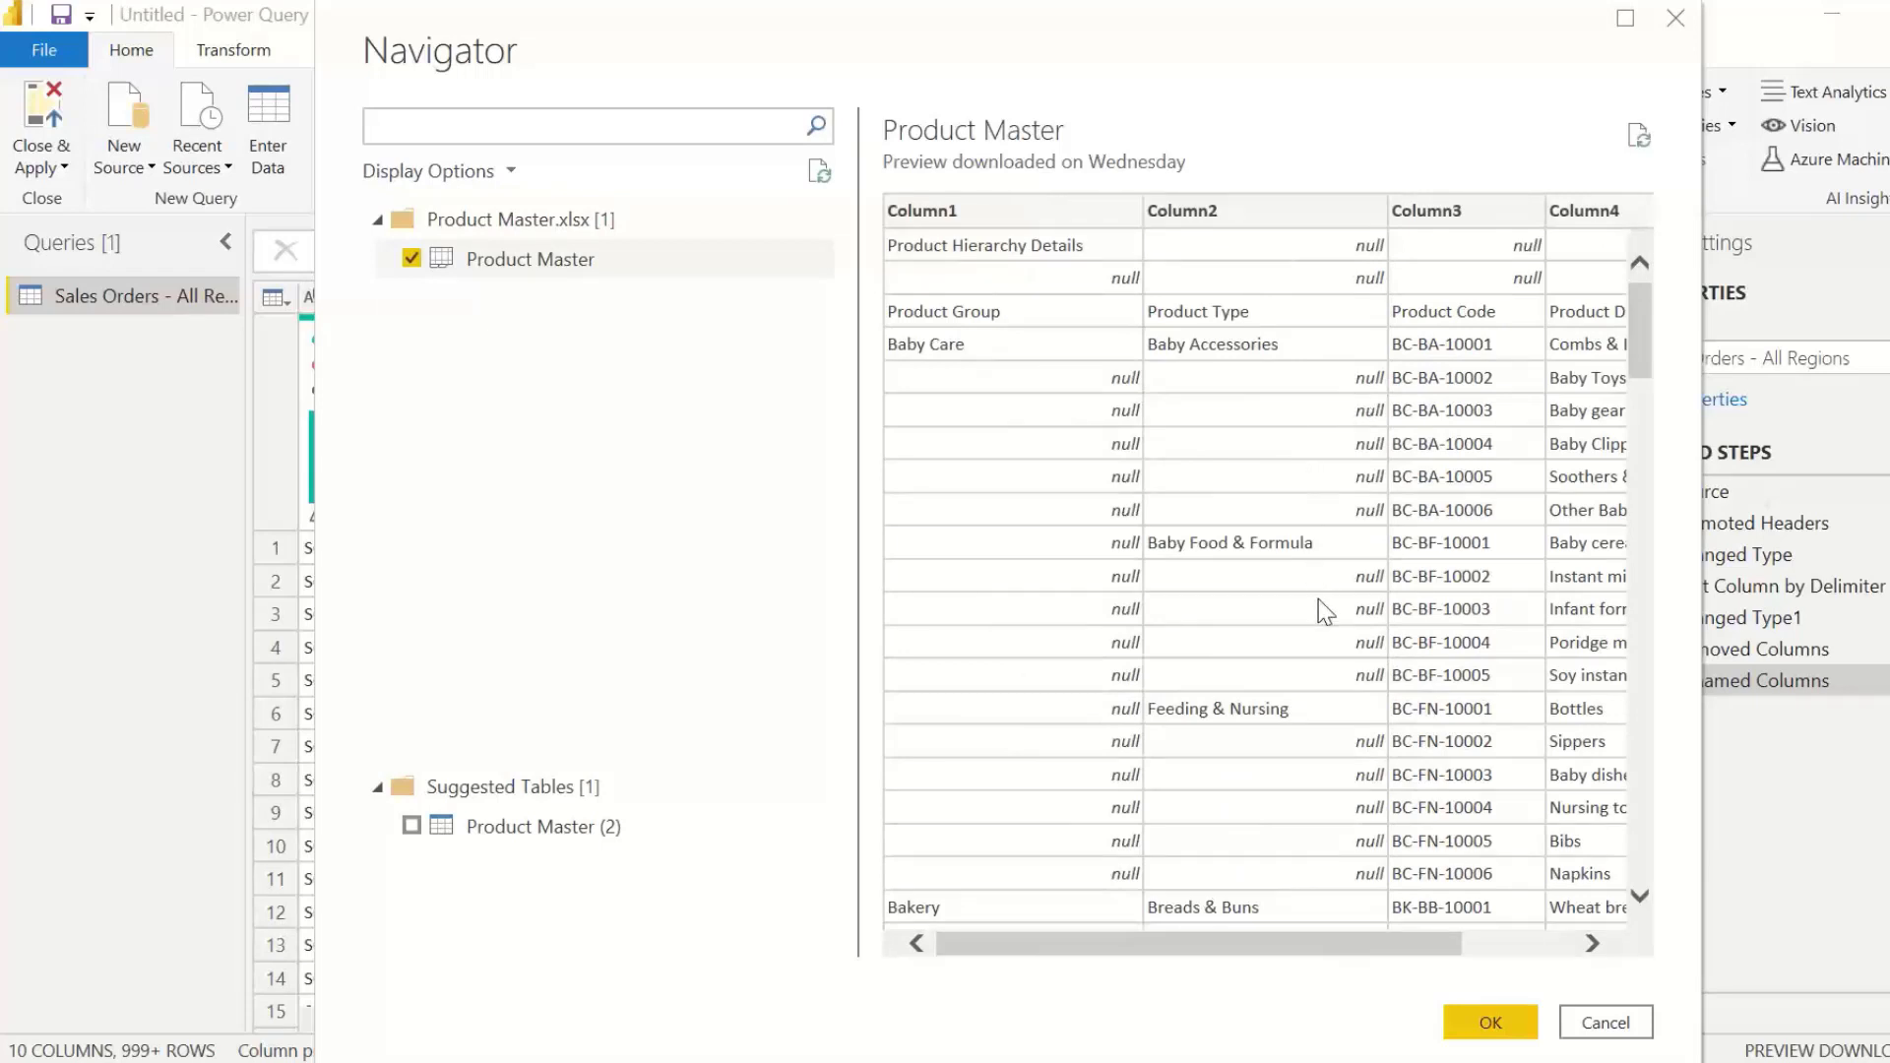
left_click_drag(1218, 51, 1135, 48)
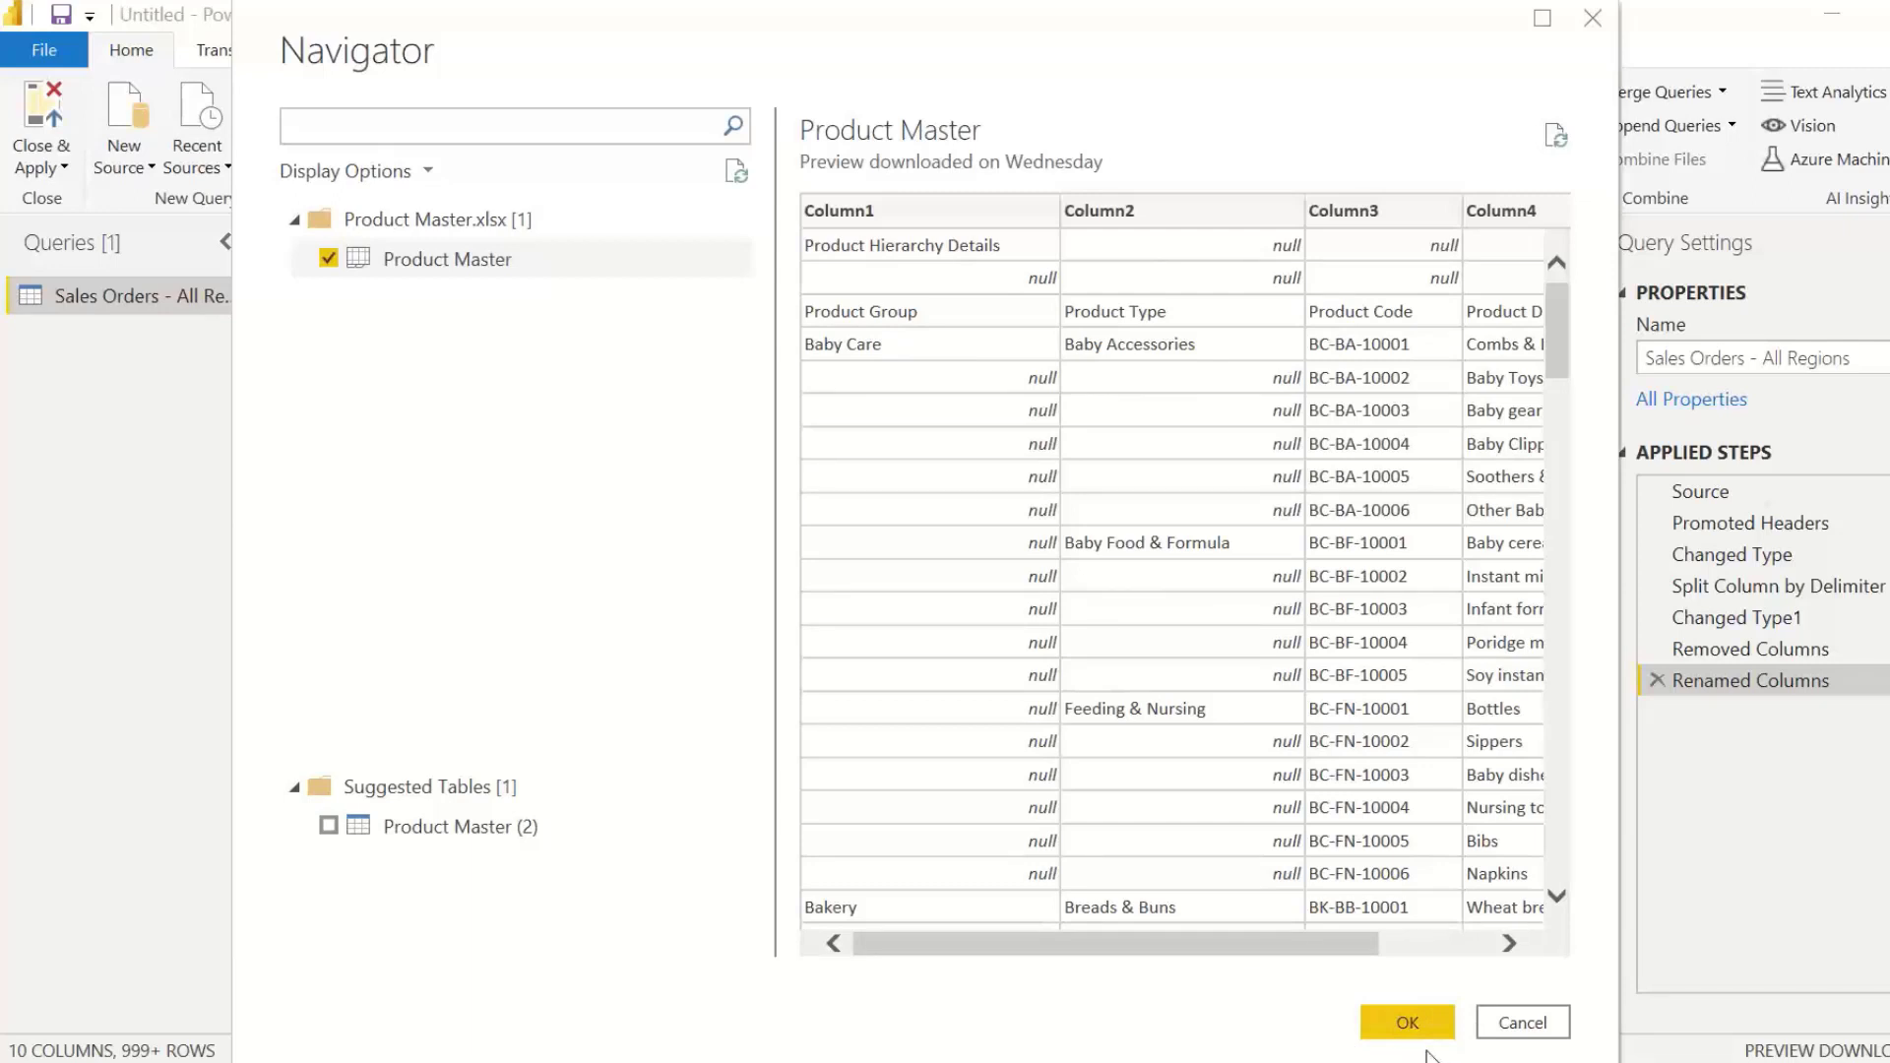
left_click(1410, 1030)
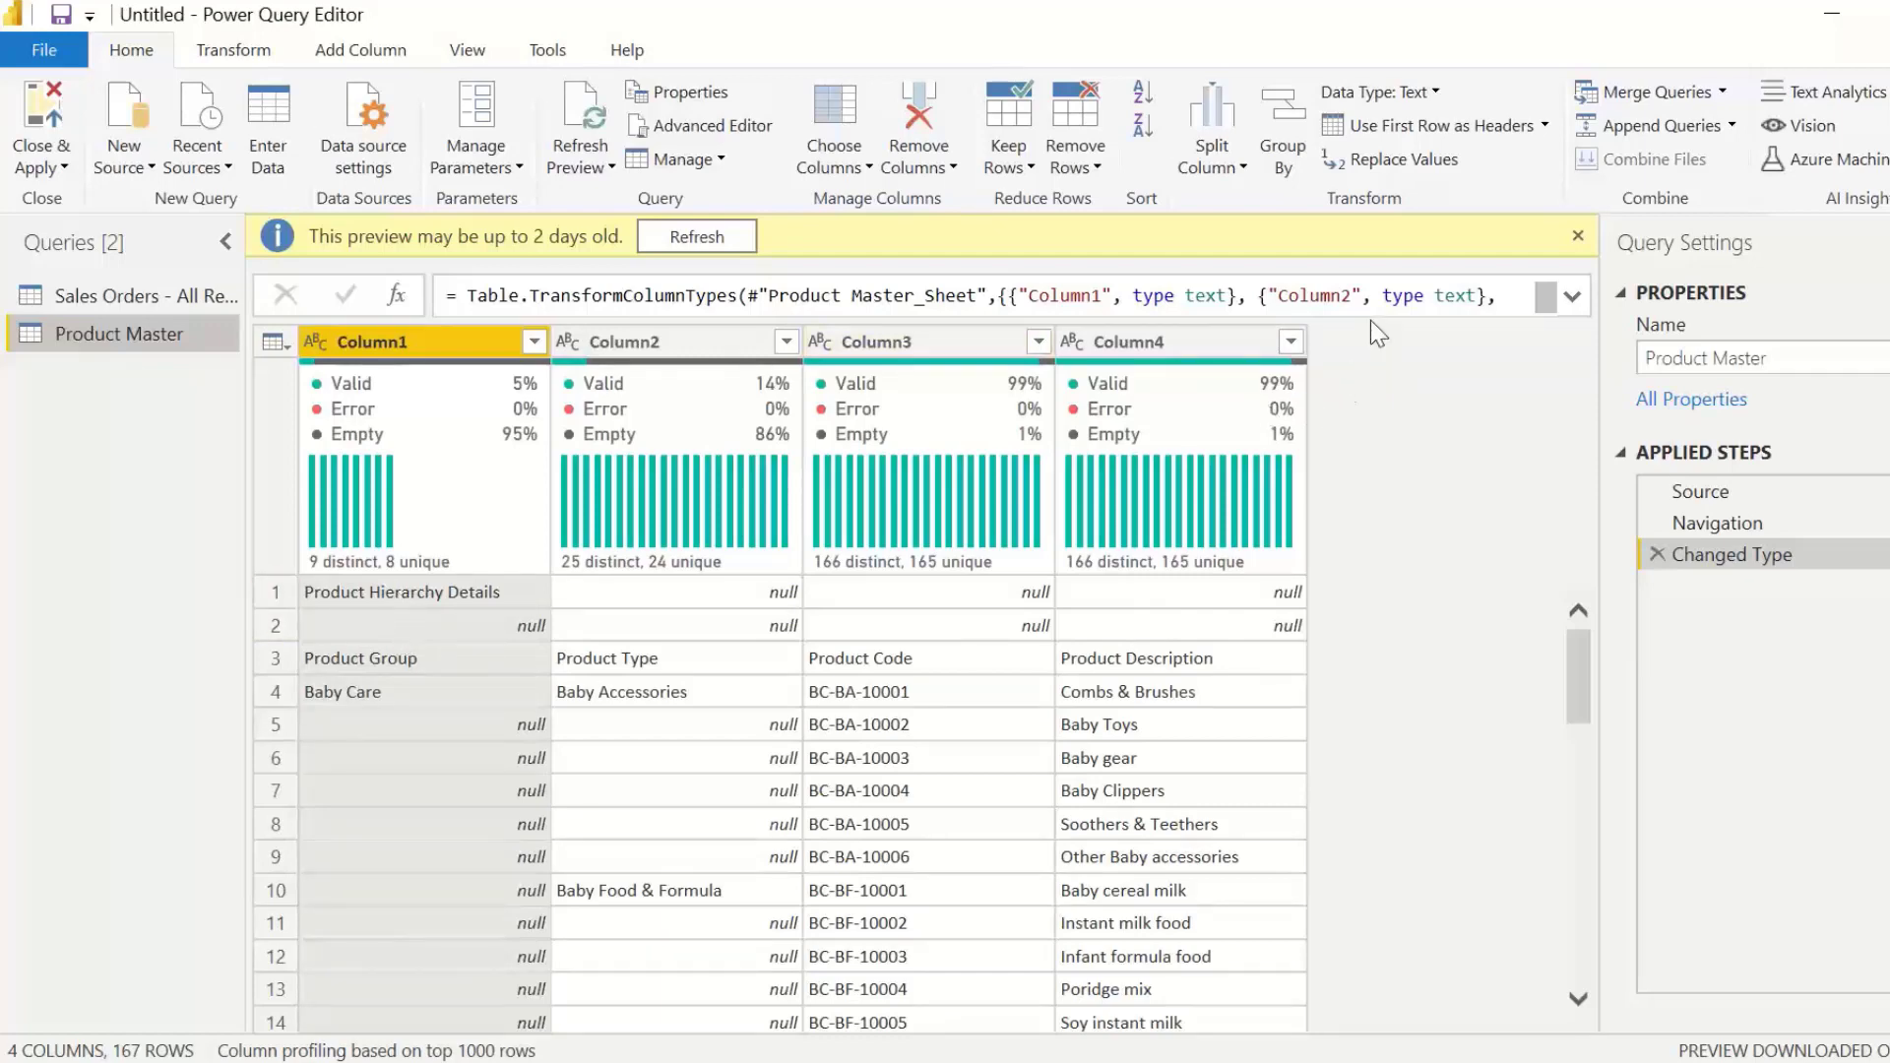
Step: Remove the top 2 rows of the Product Master query and use its first remaining row as headers
left_click(1096, 169)
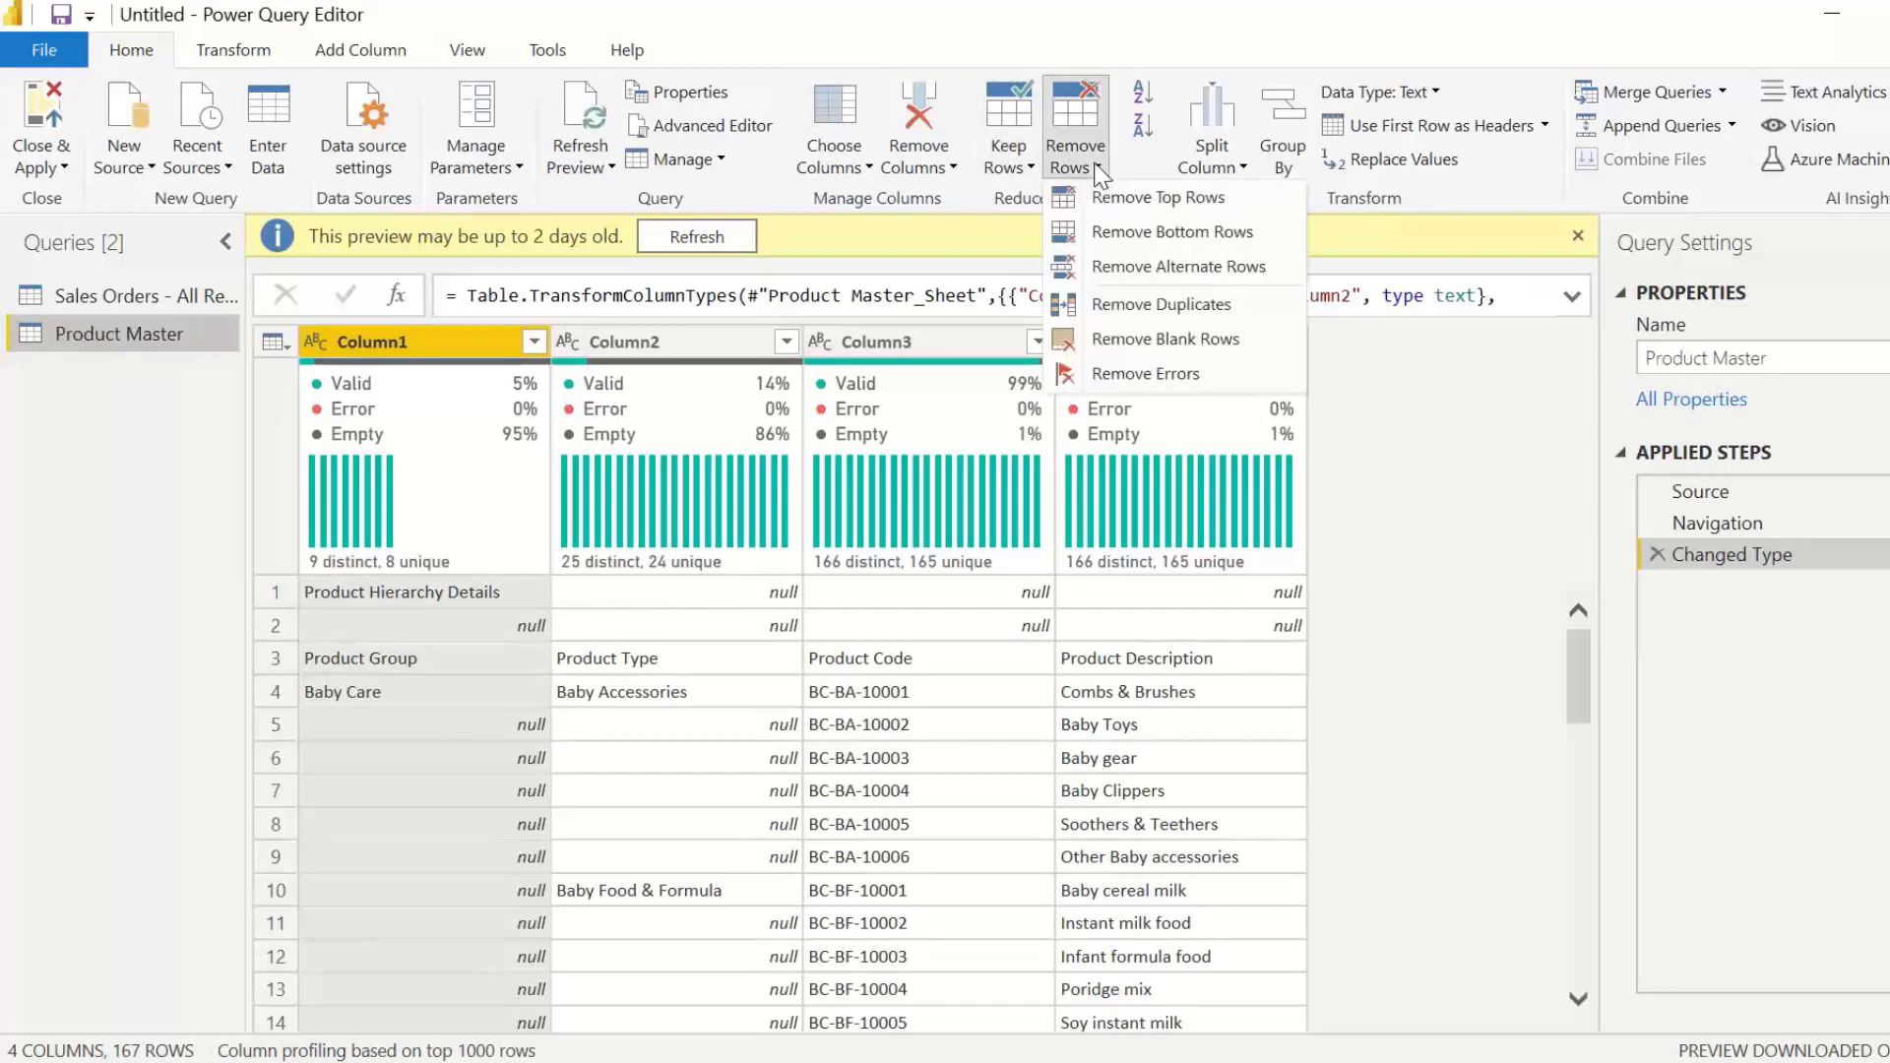
left_click(1147, 200)
type("2")
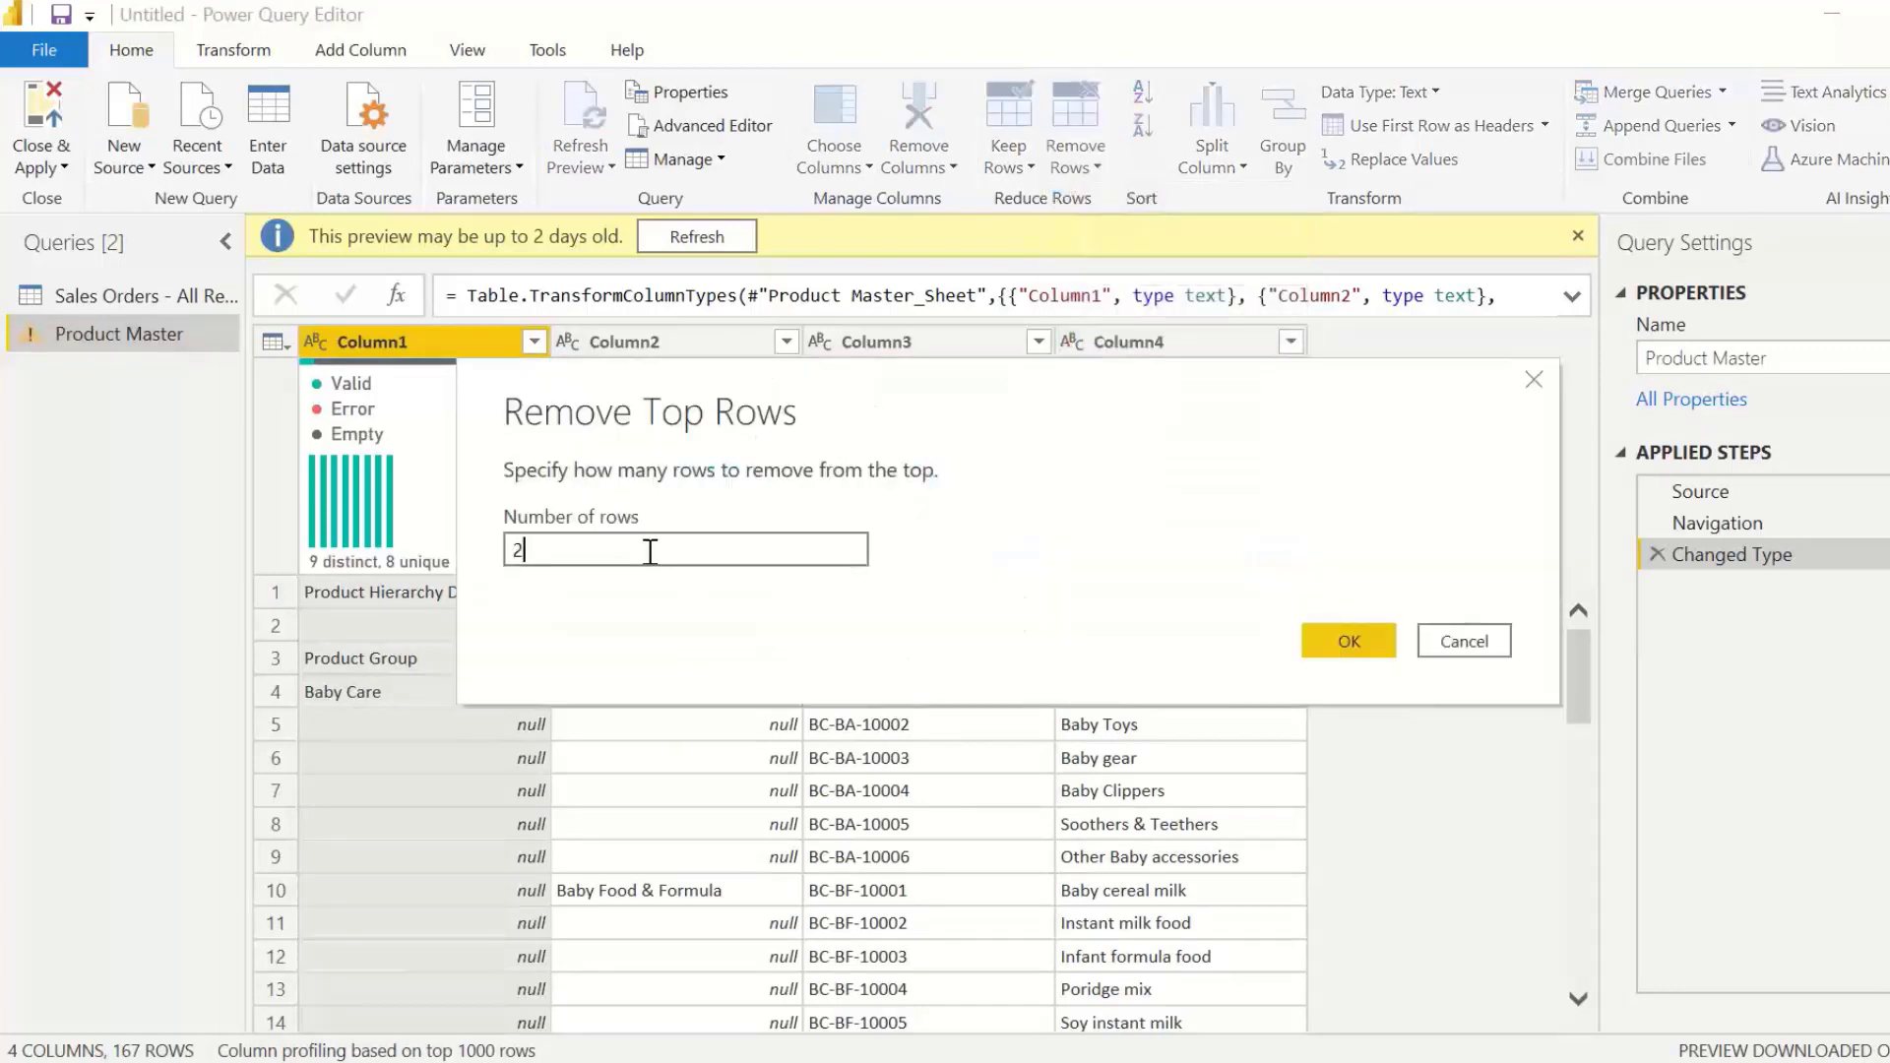
left_click(1349, 640)
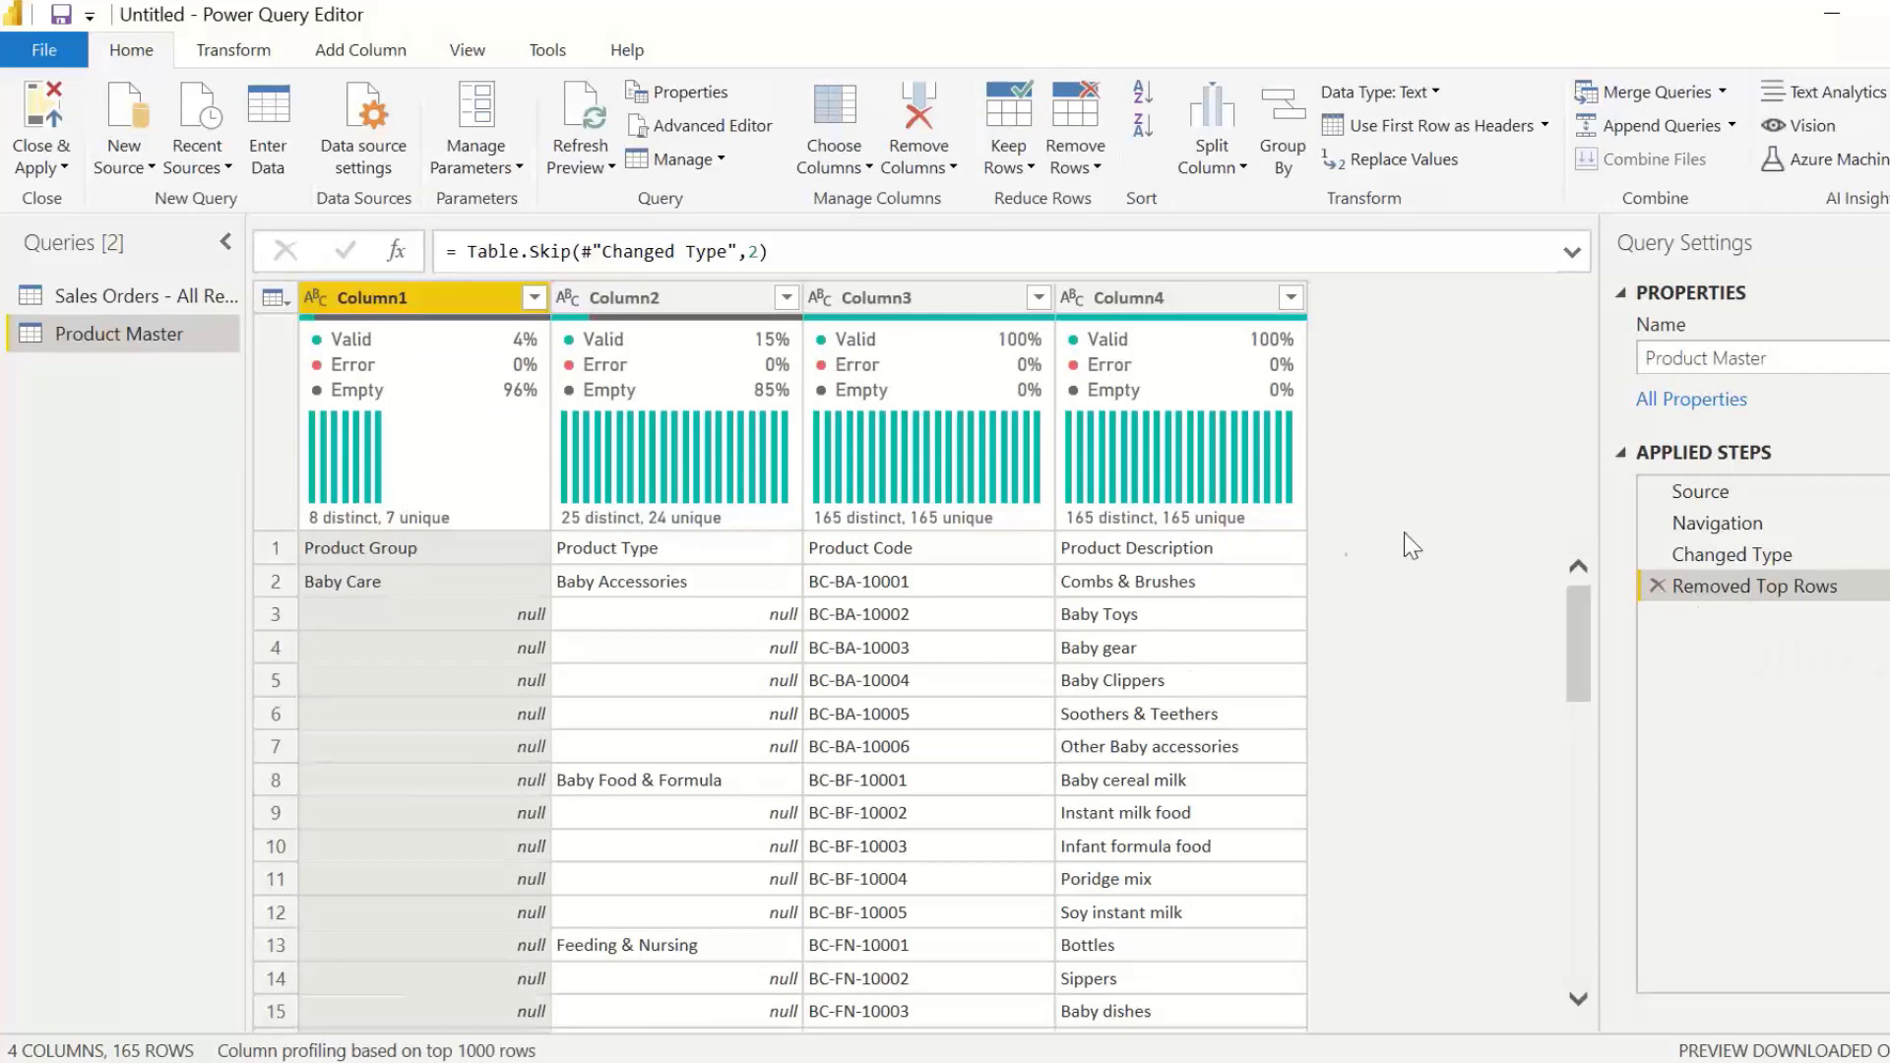
left_click(280, 547)
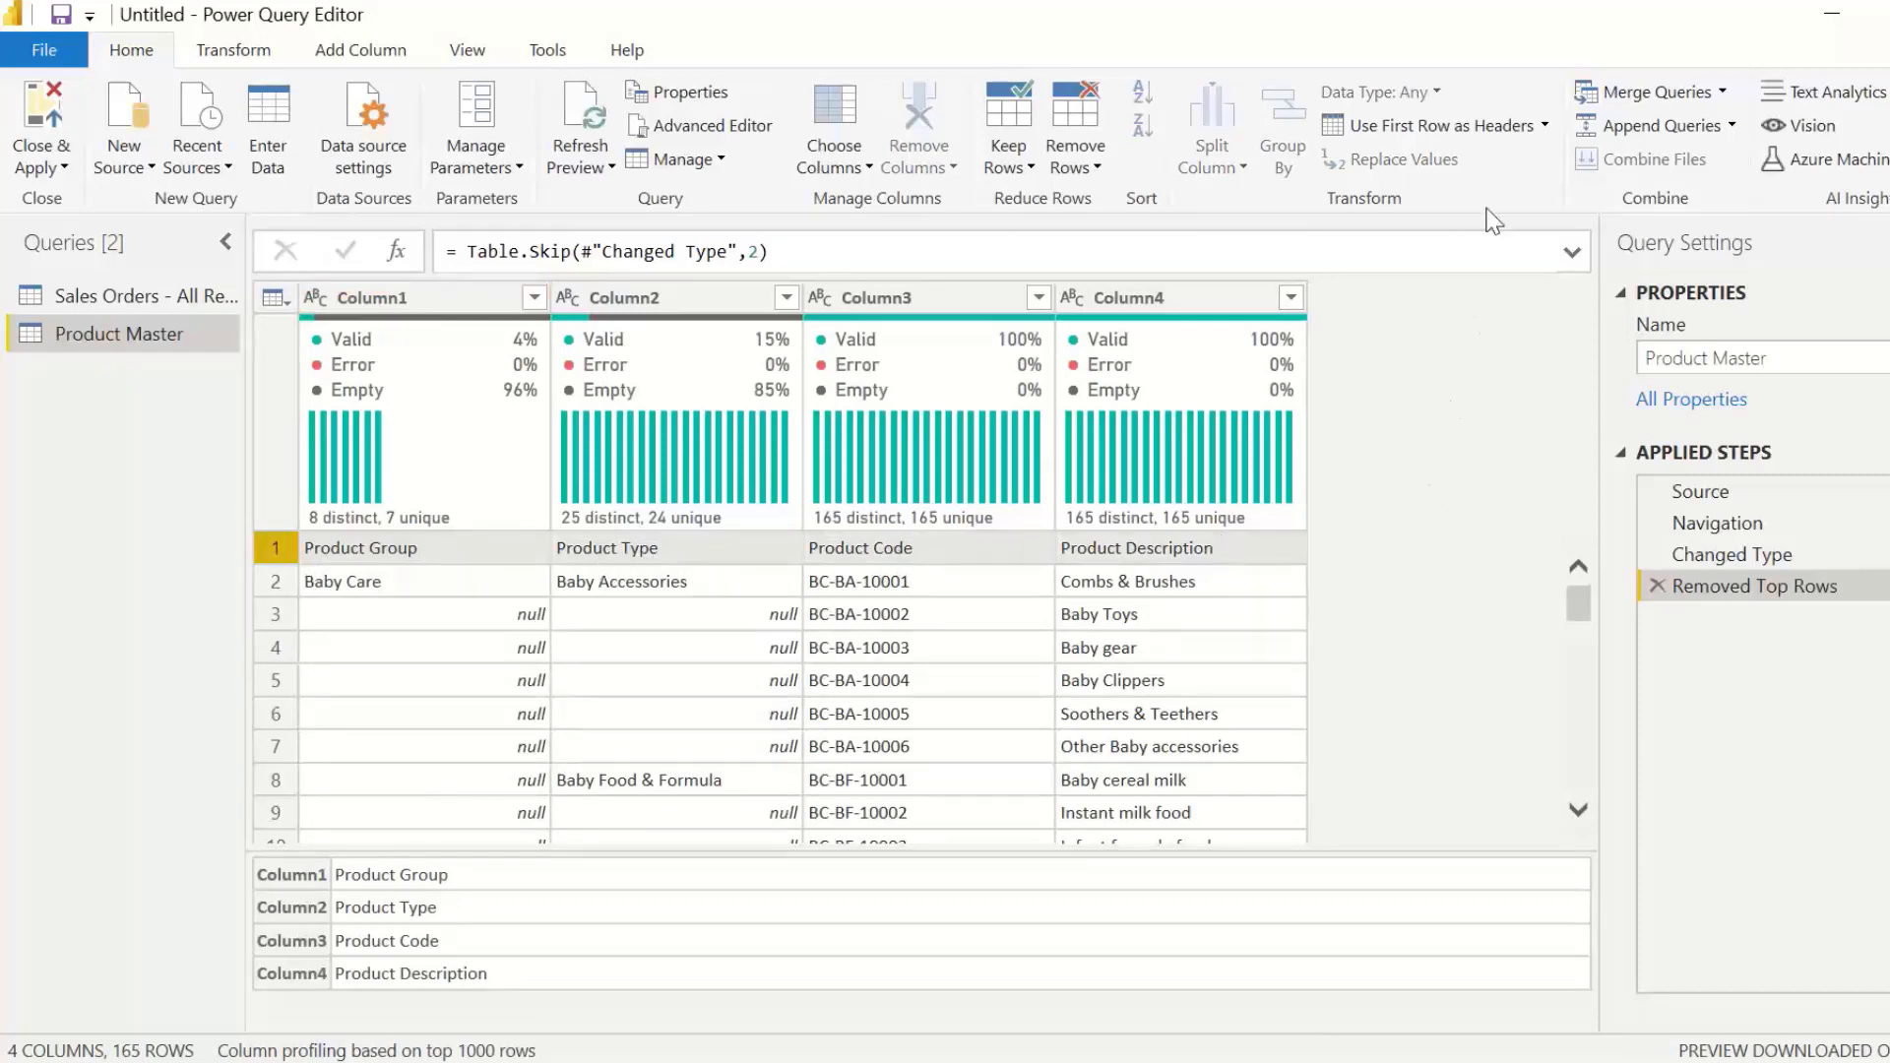
left_click(1461, 133)
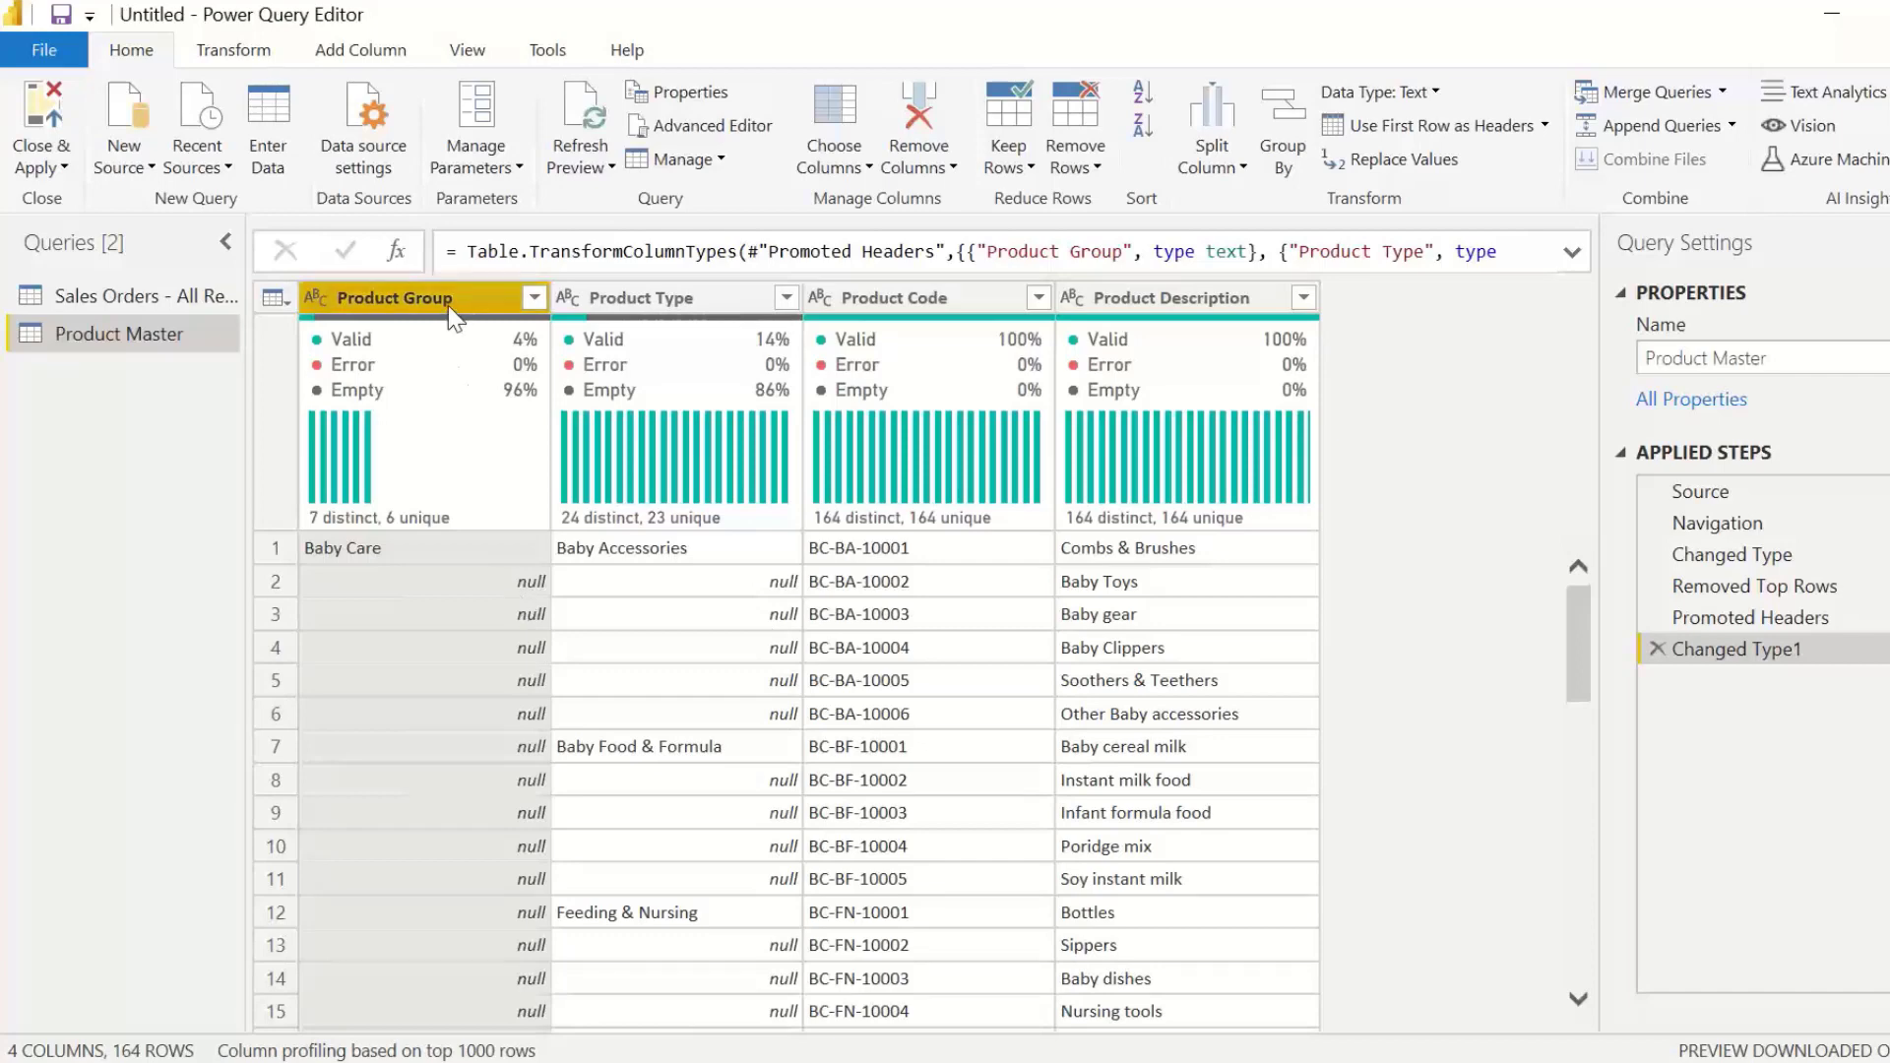
Step: Fill the empty cells of the Product Group column downward
left_click_drag(446, 305, 466, 320)
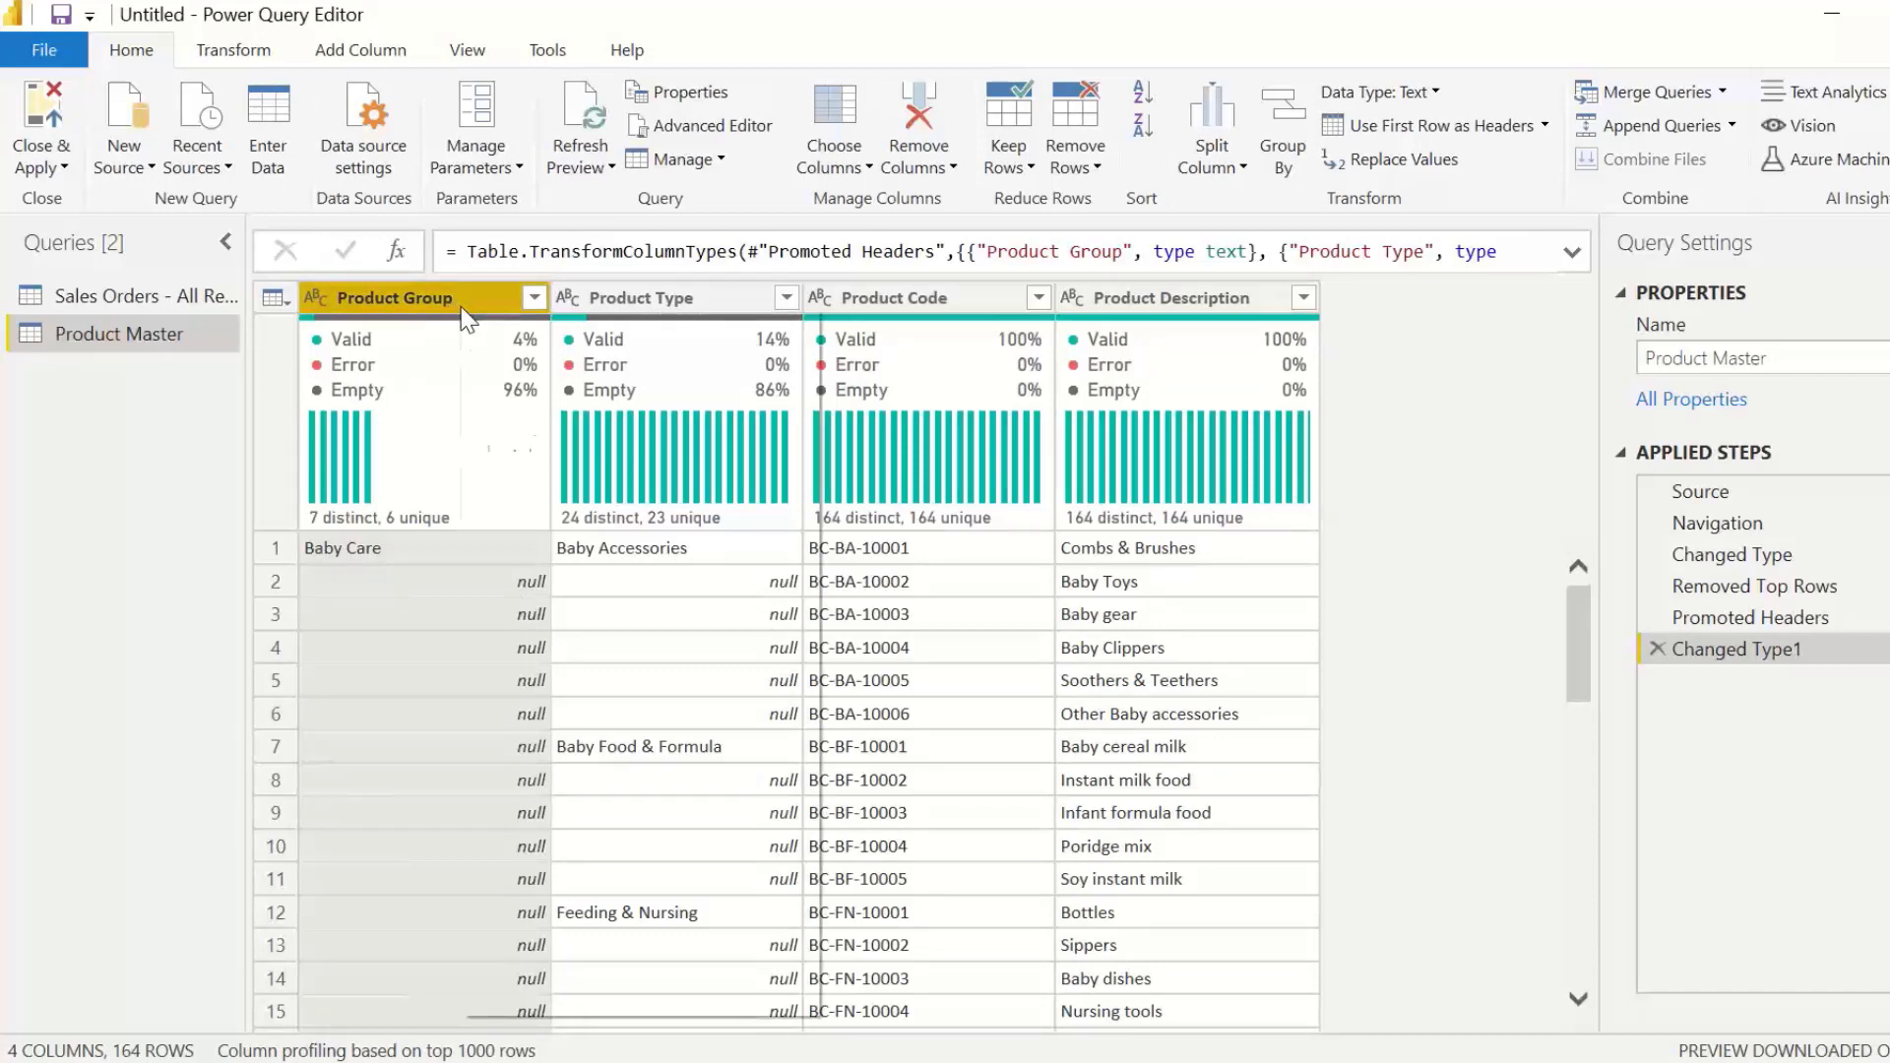
right_click(466, 320)
mouse_move(555, 774)
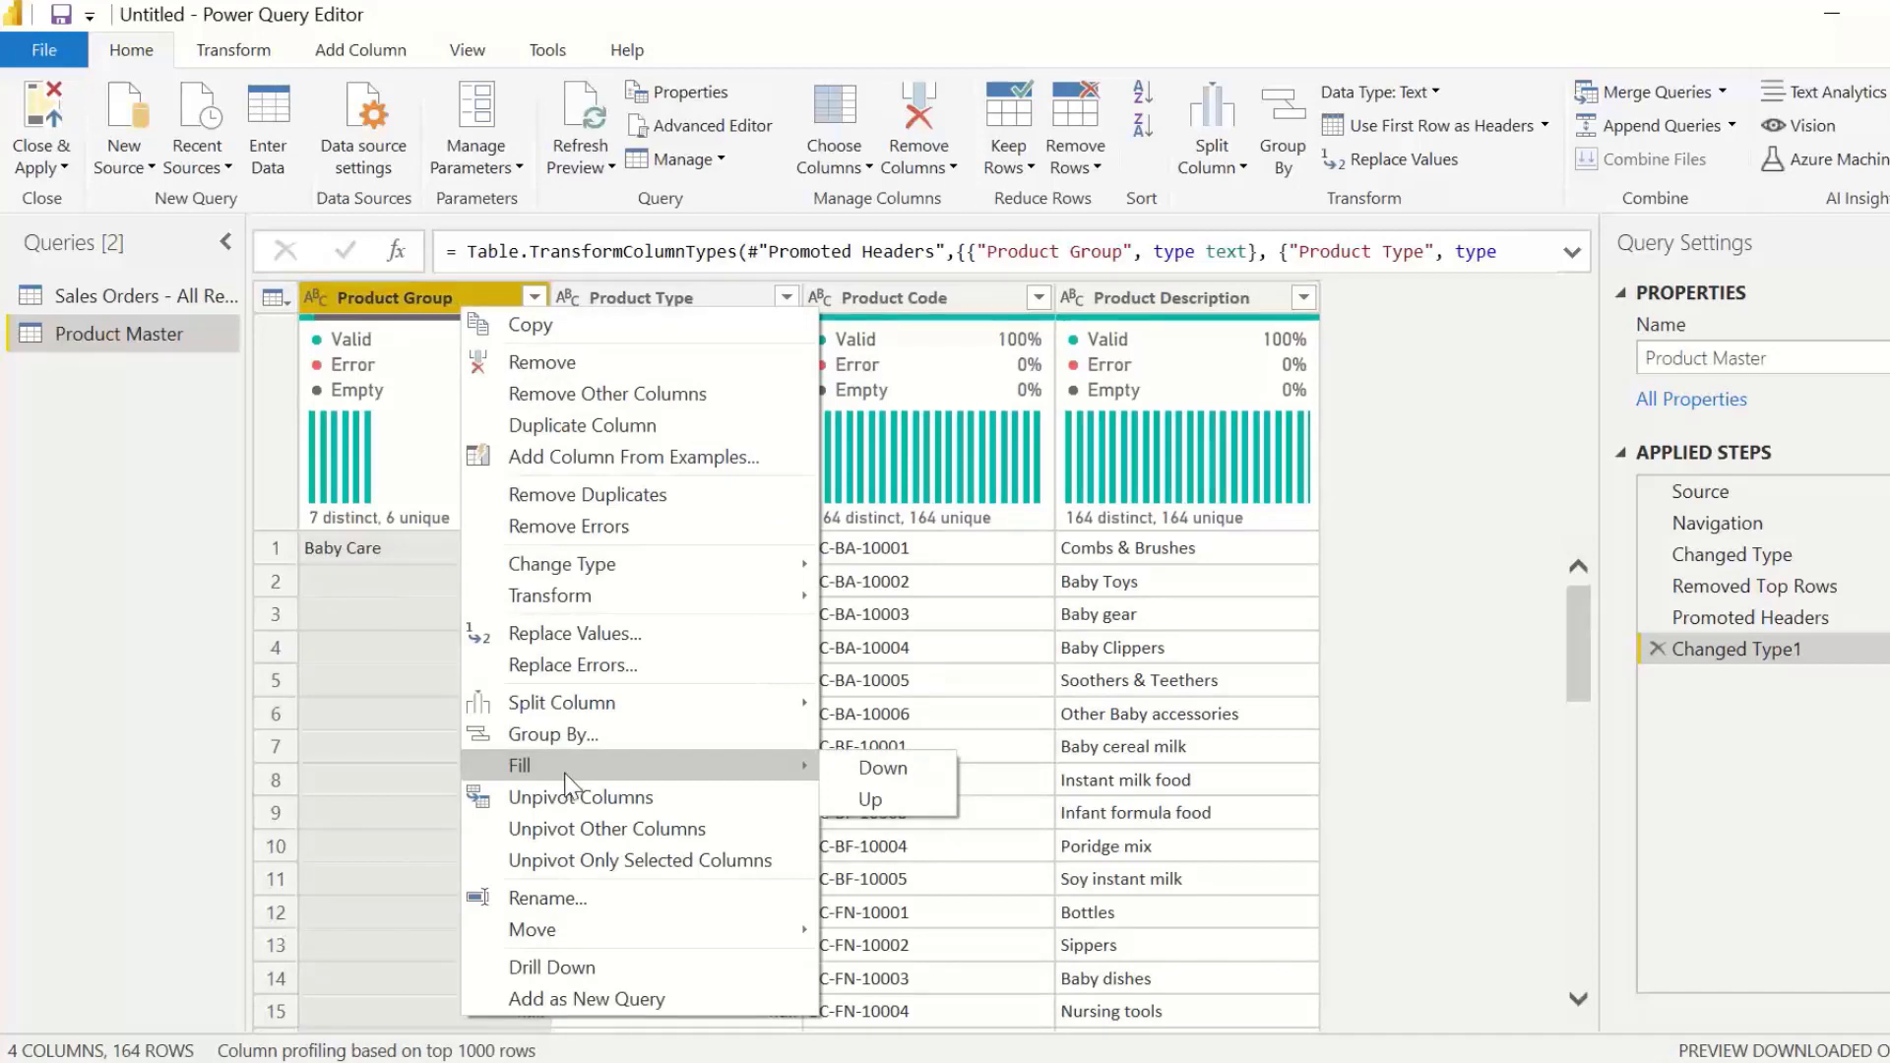
left_click(884, 772)
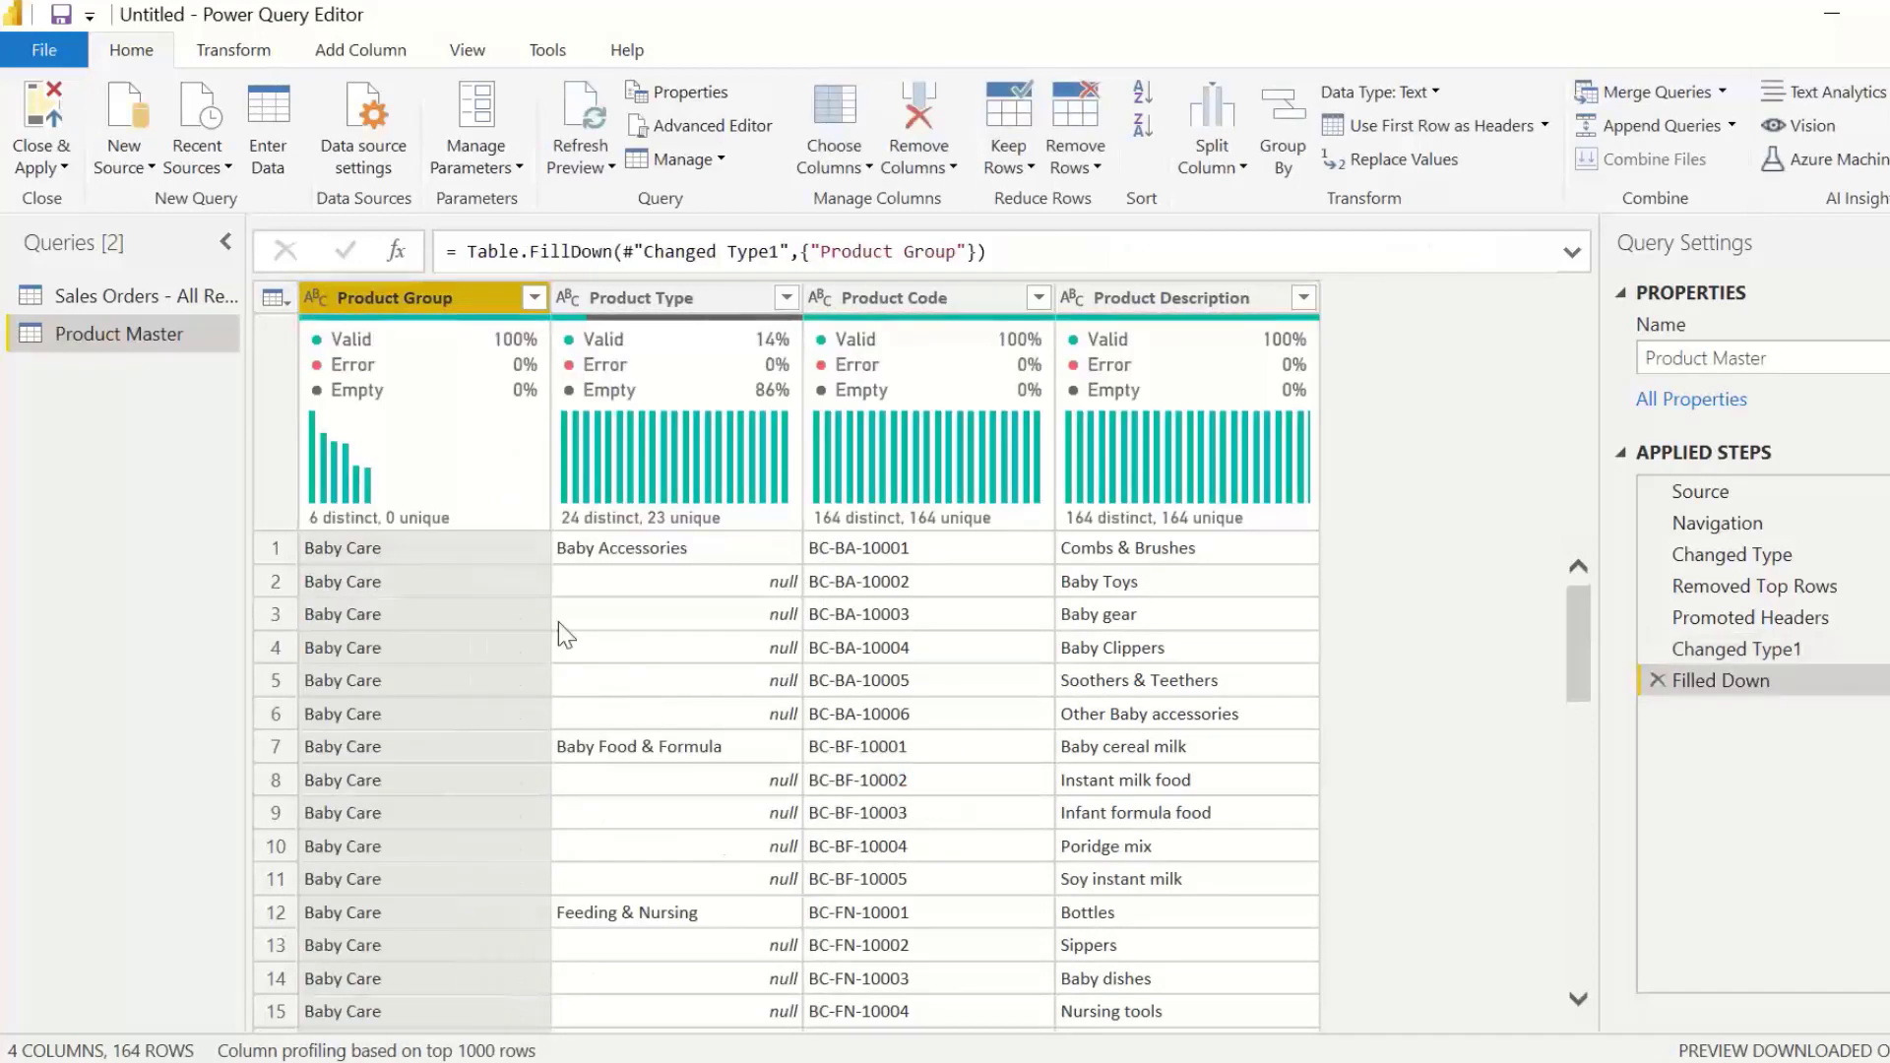
Step: Fill the empty cells of the Product Type column downward and check the filled rows
right_click(718, 290)
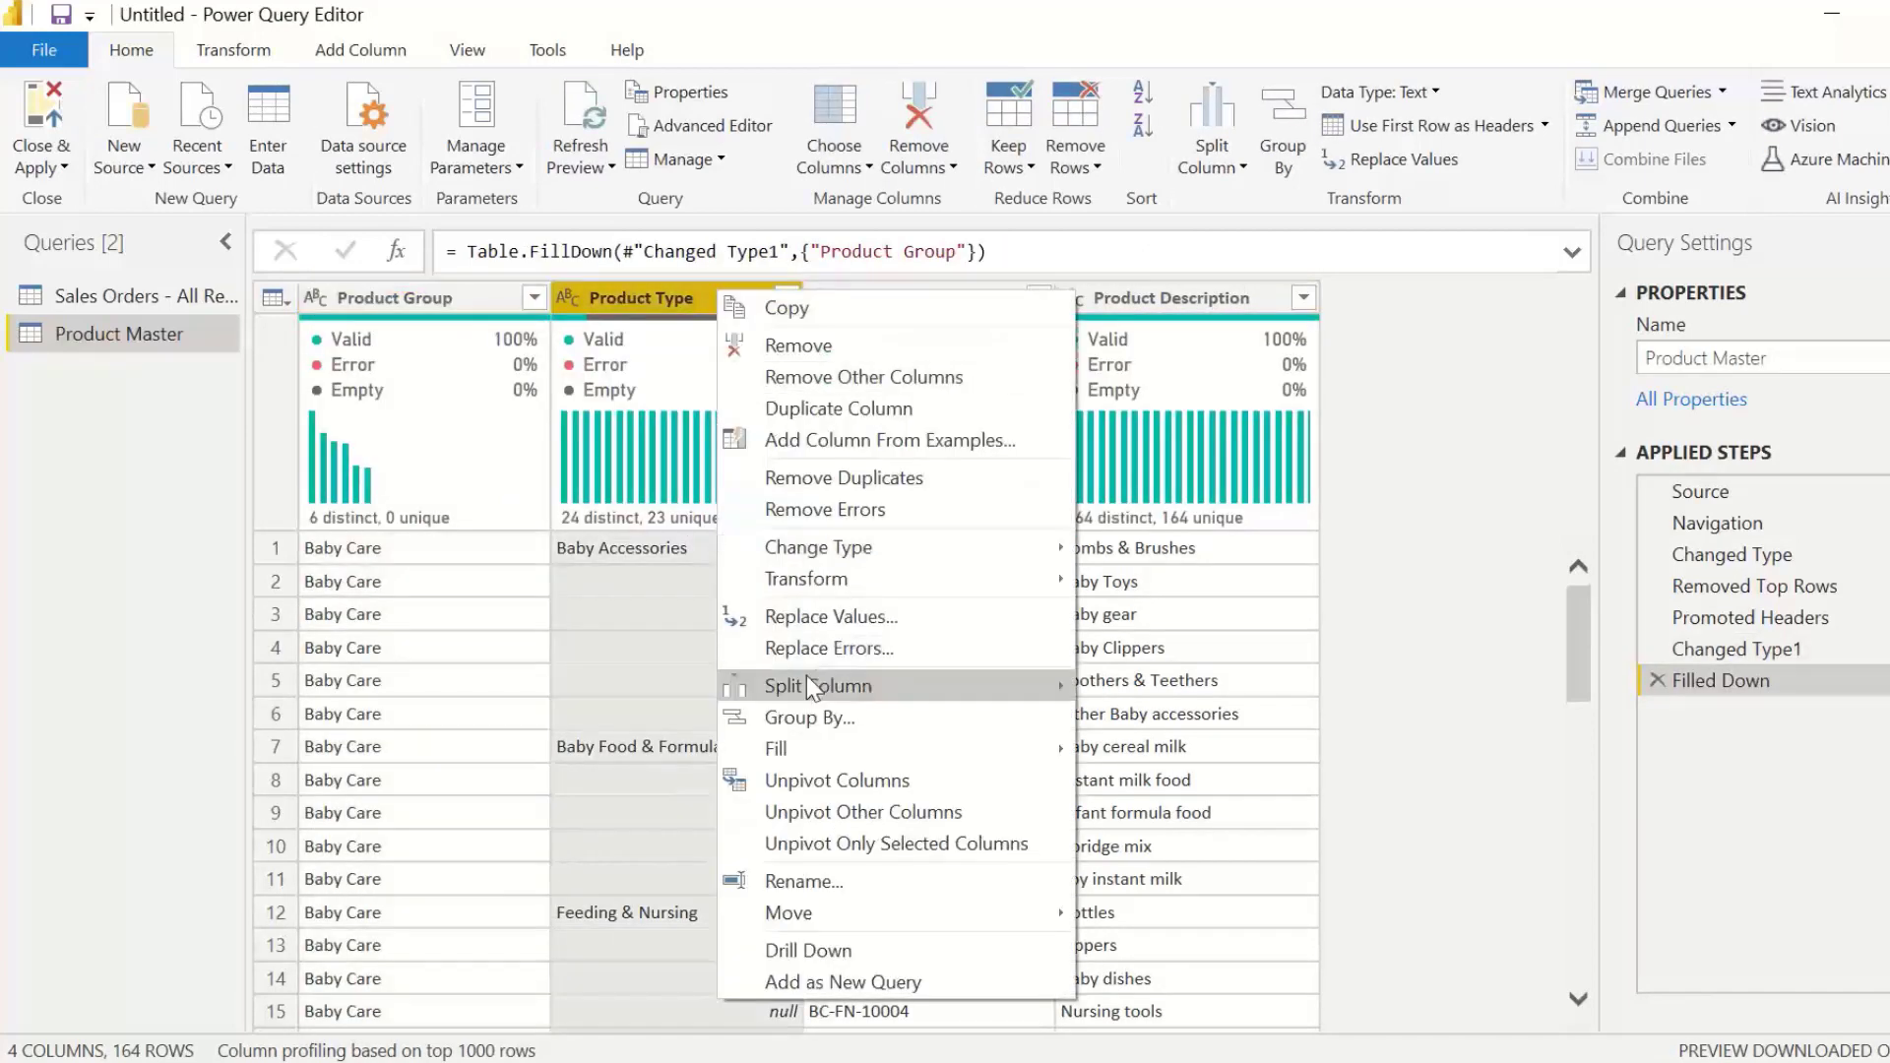
mouse_move(811, 747)
left_click(1164, 752)
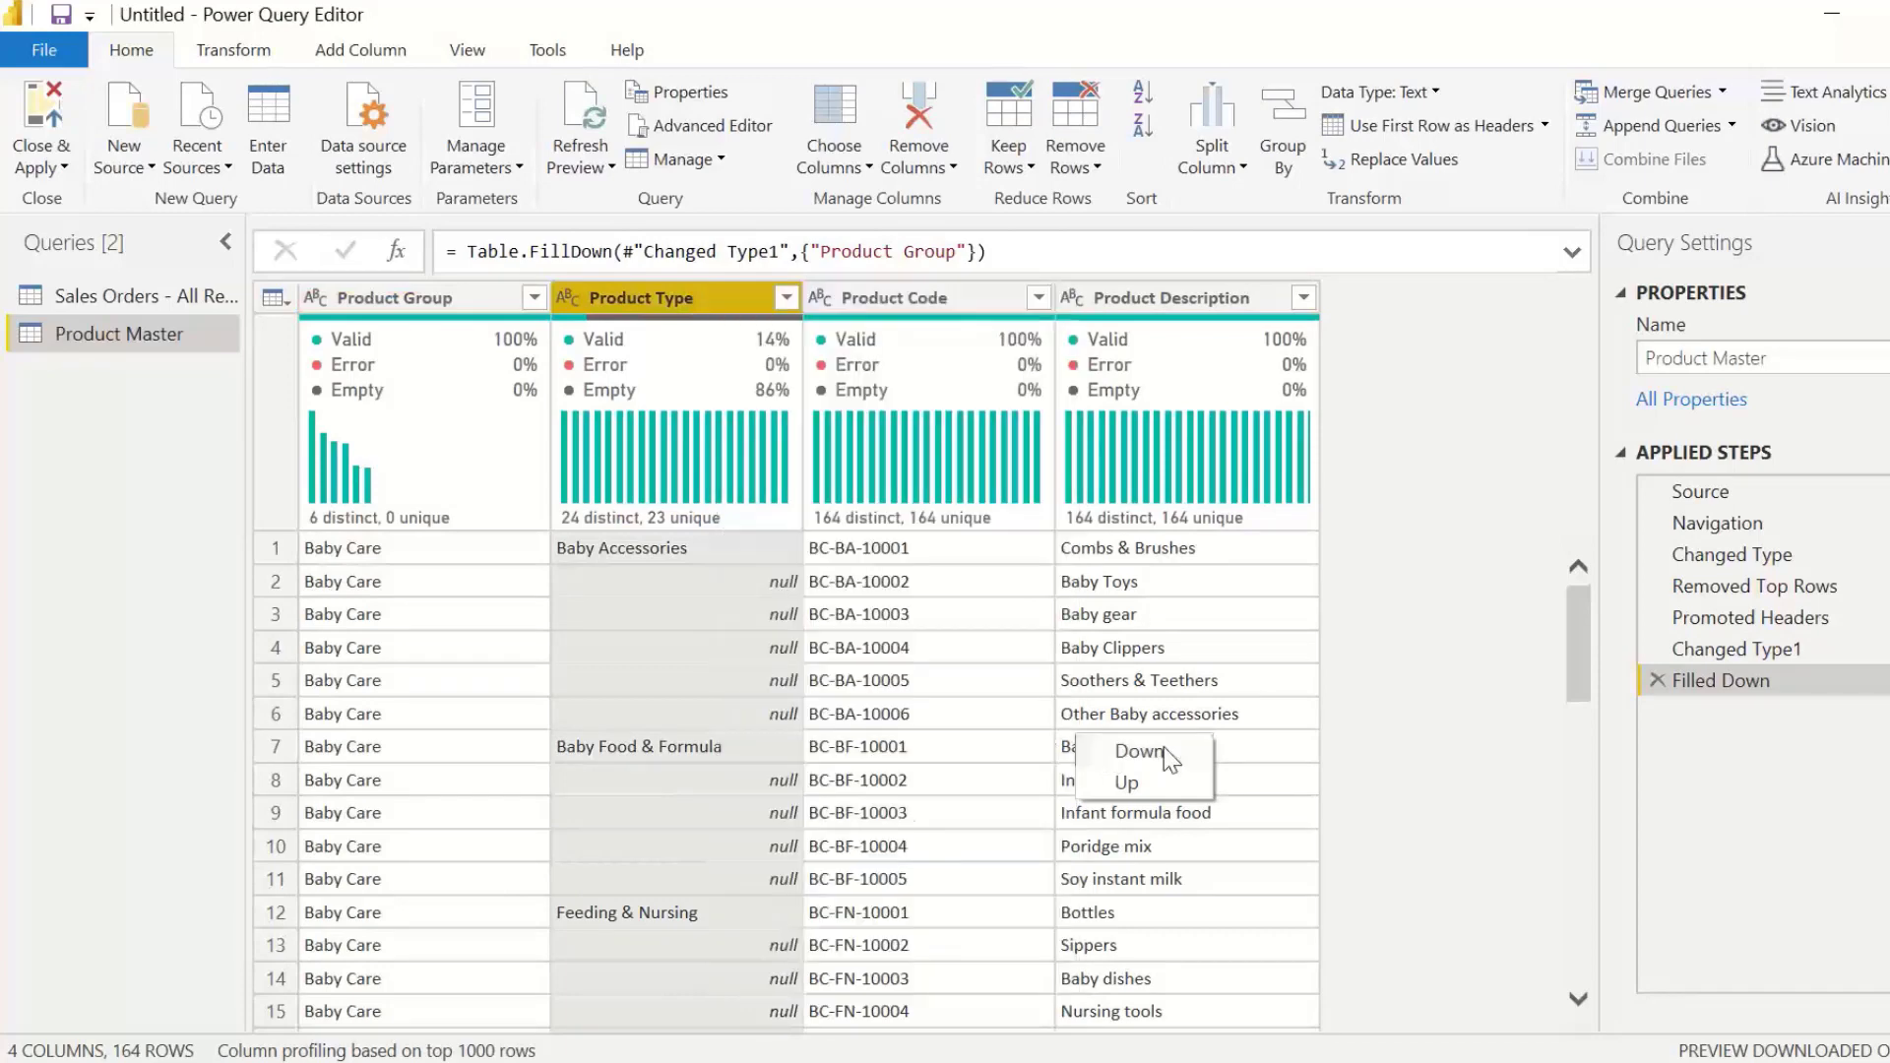
mouse_move(686, 532)
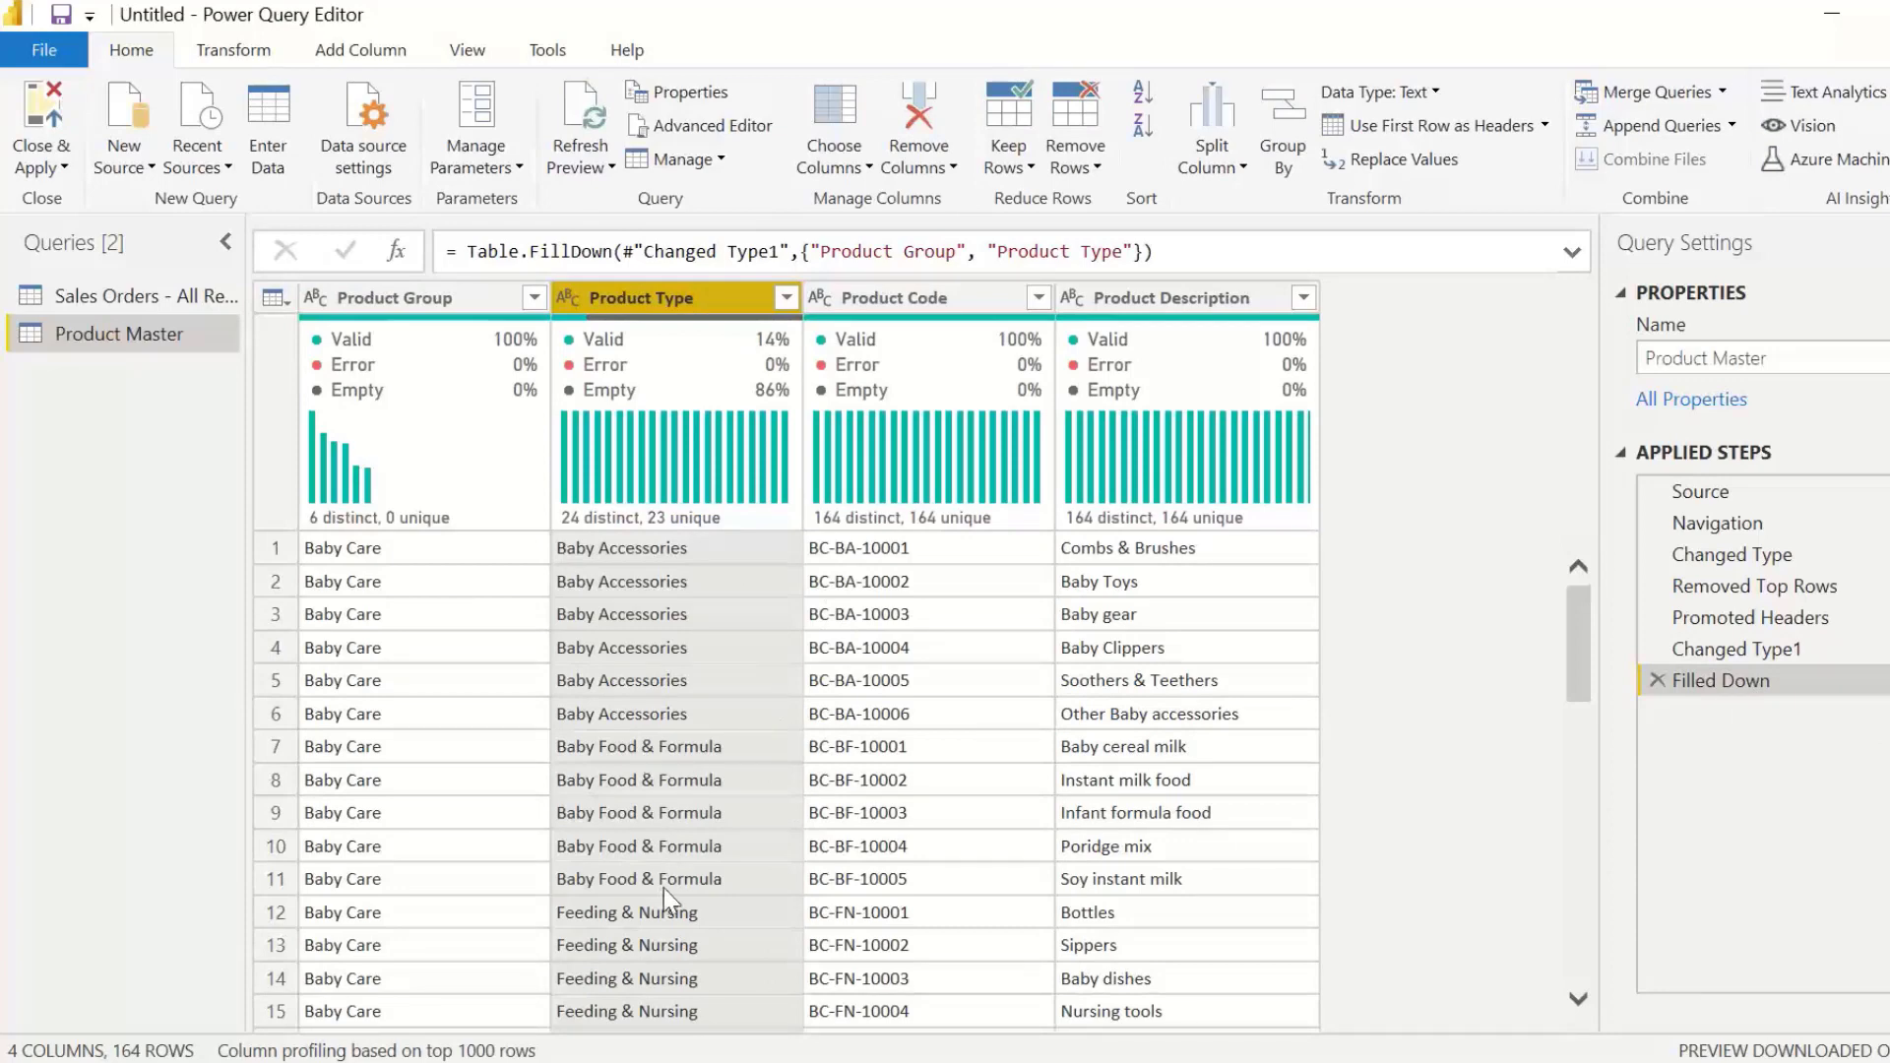
scroll(669, 890, "down", 10)
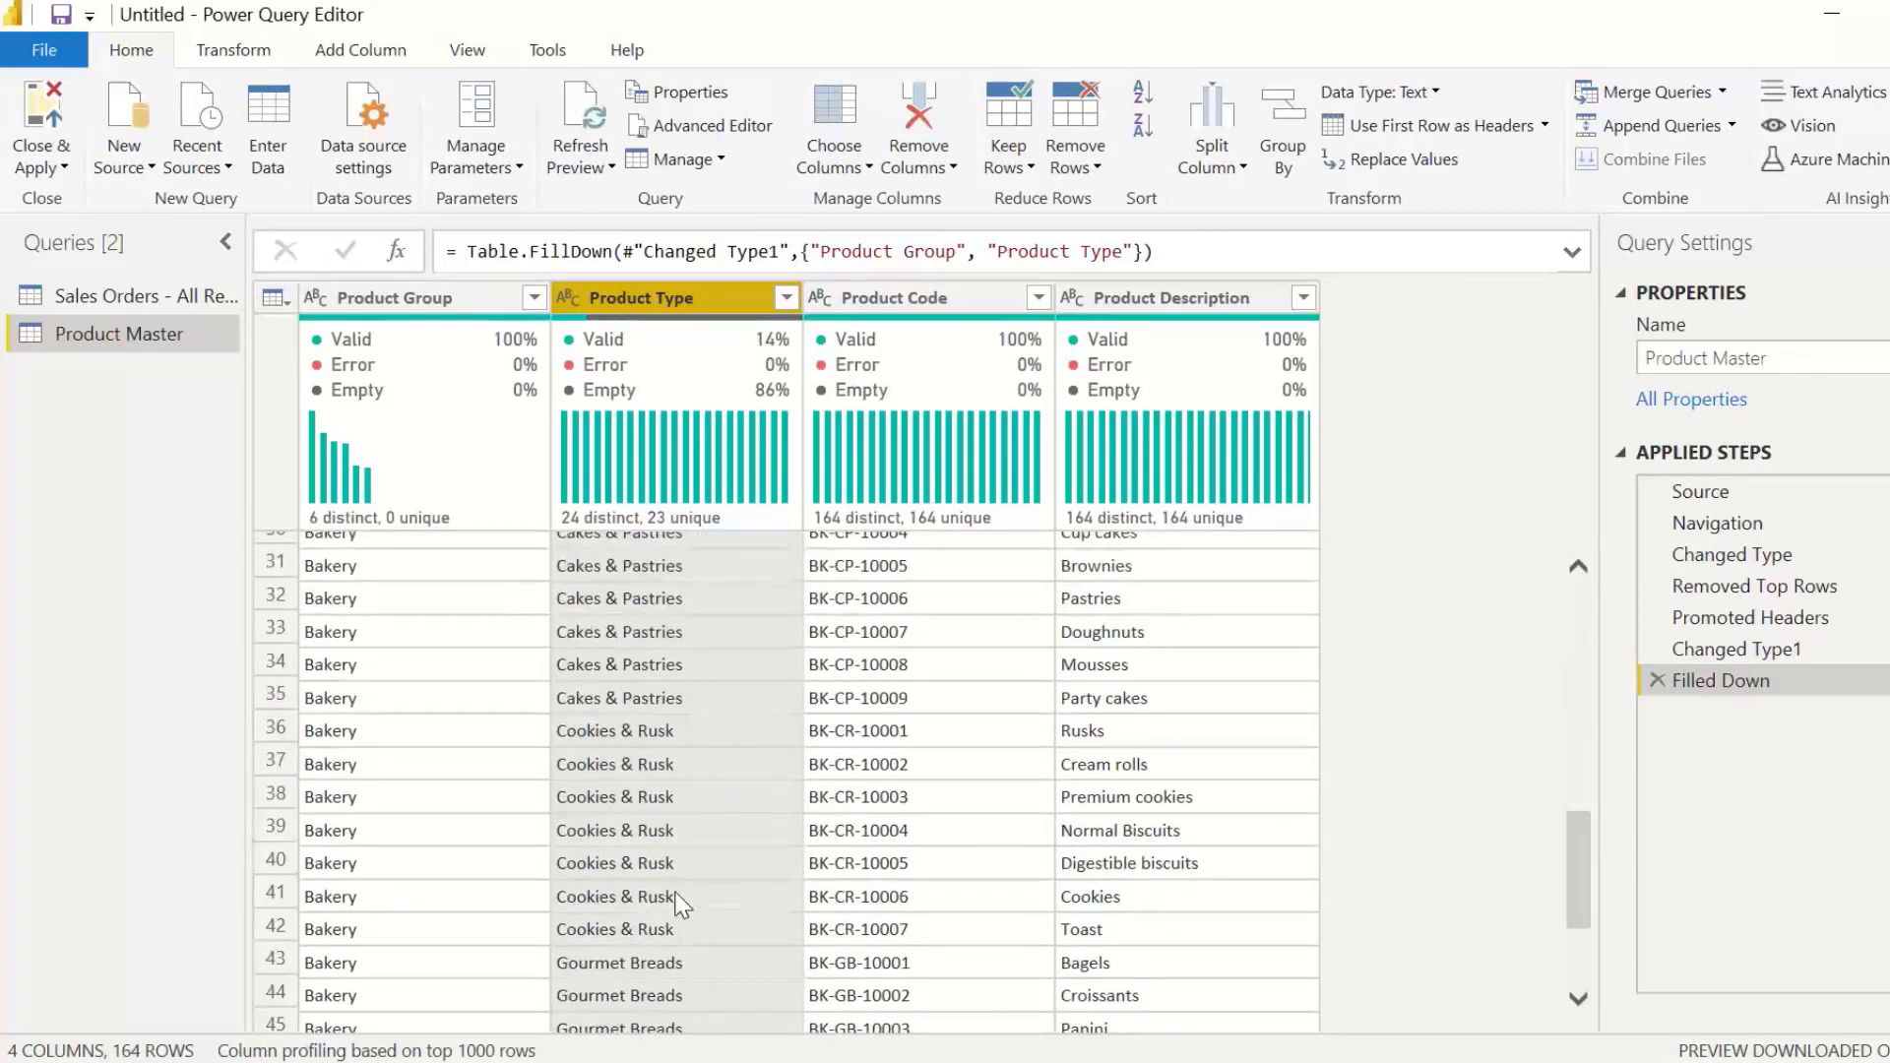
scroll(674, 897, "up", 10)
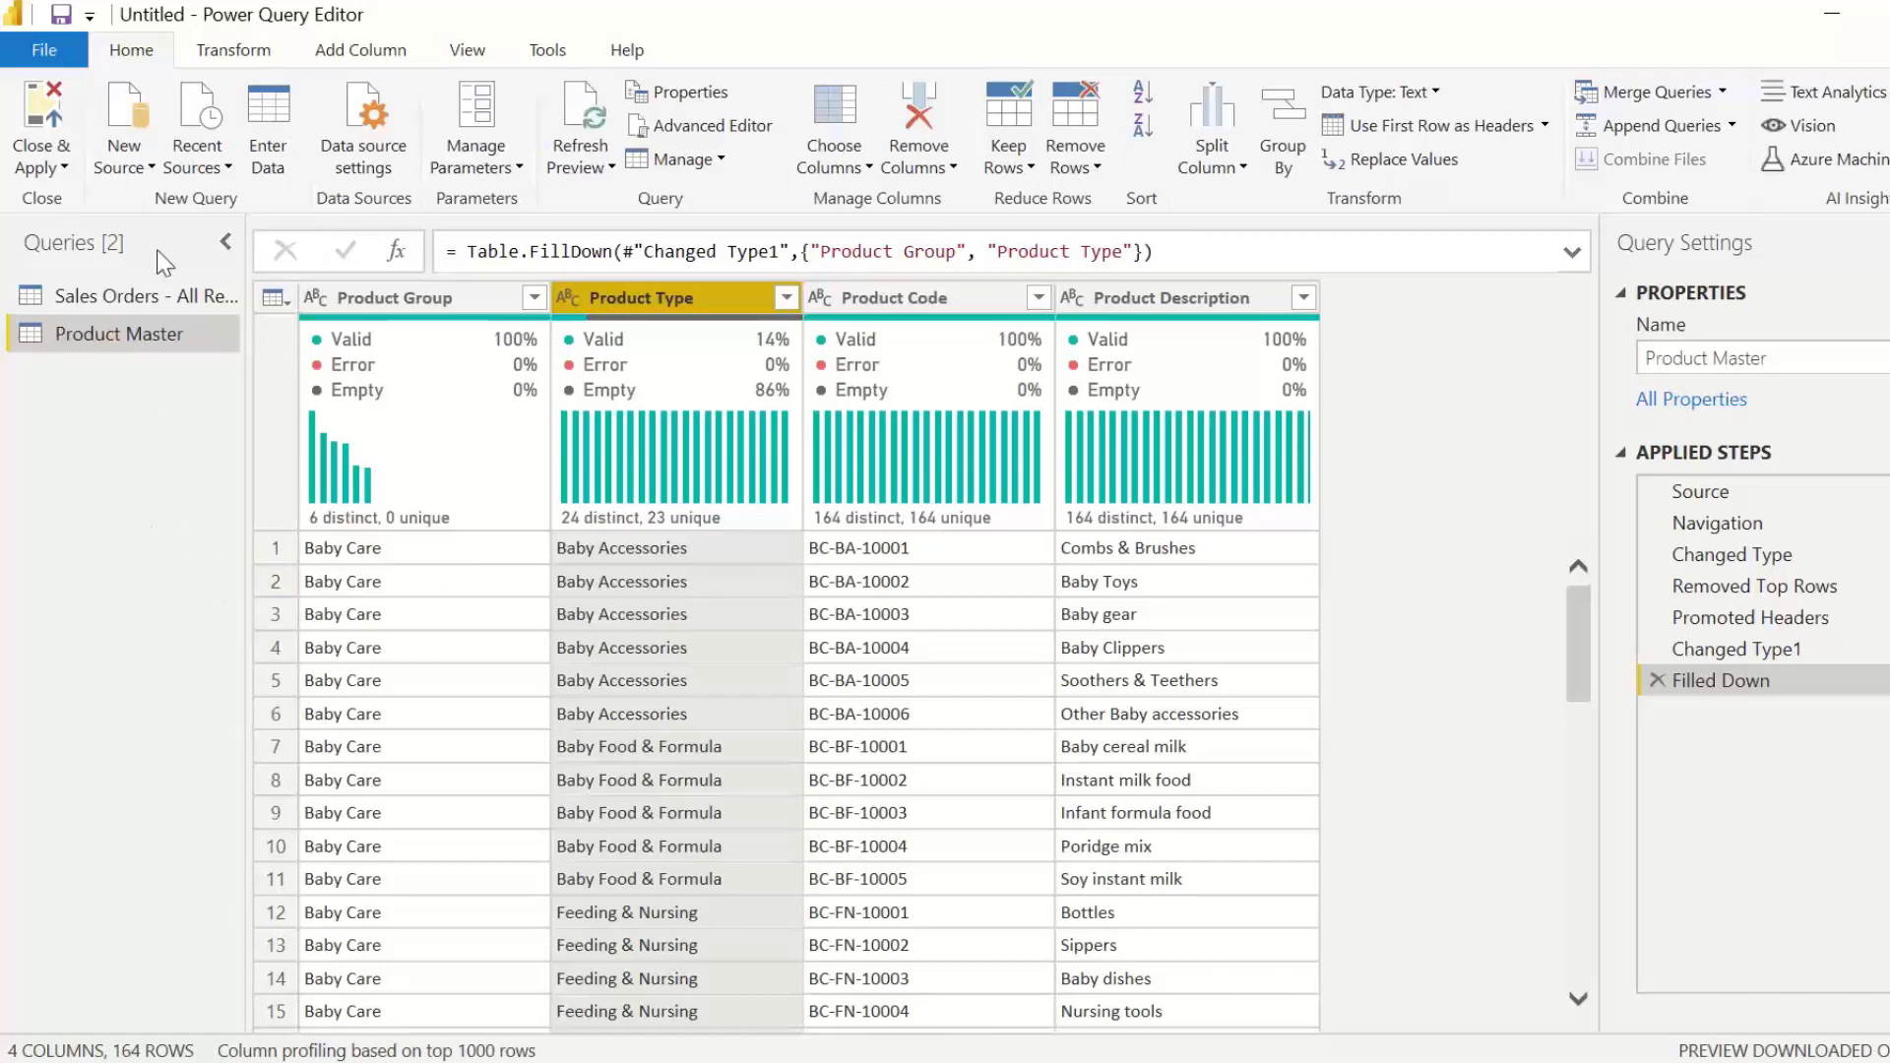
Step: Add a SQL Server source with server loacalhost and database Power BI Demo, keeping the Import connectivity mode
left_click(151, 169)
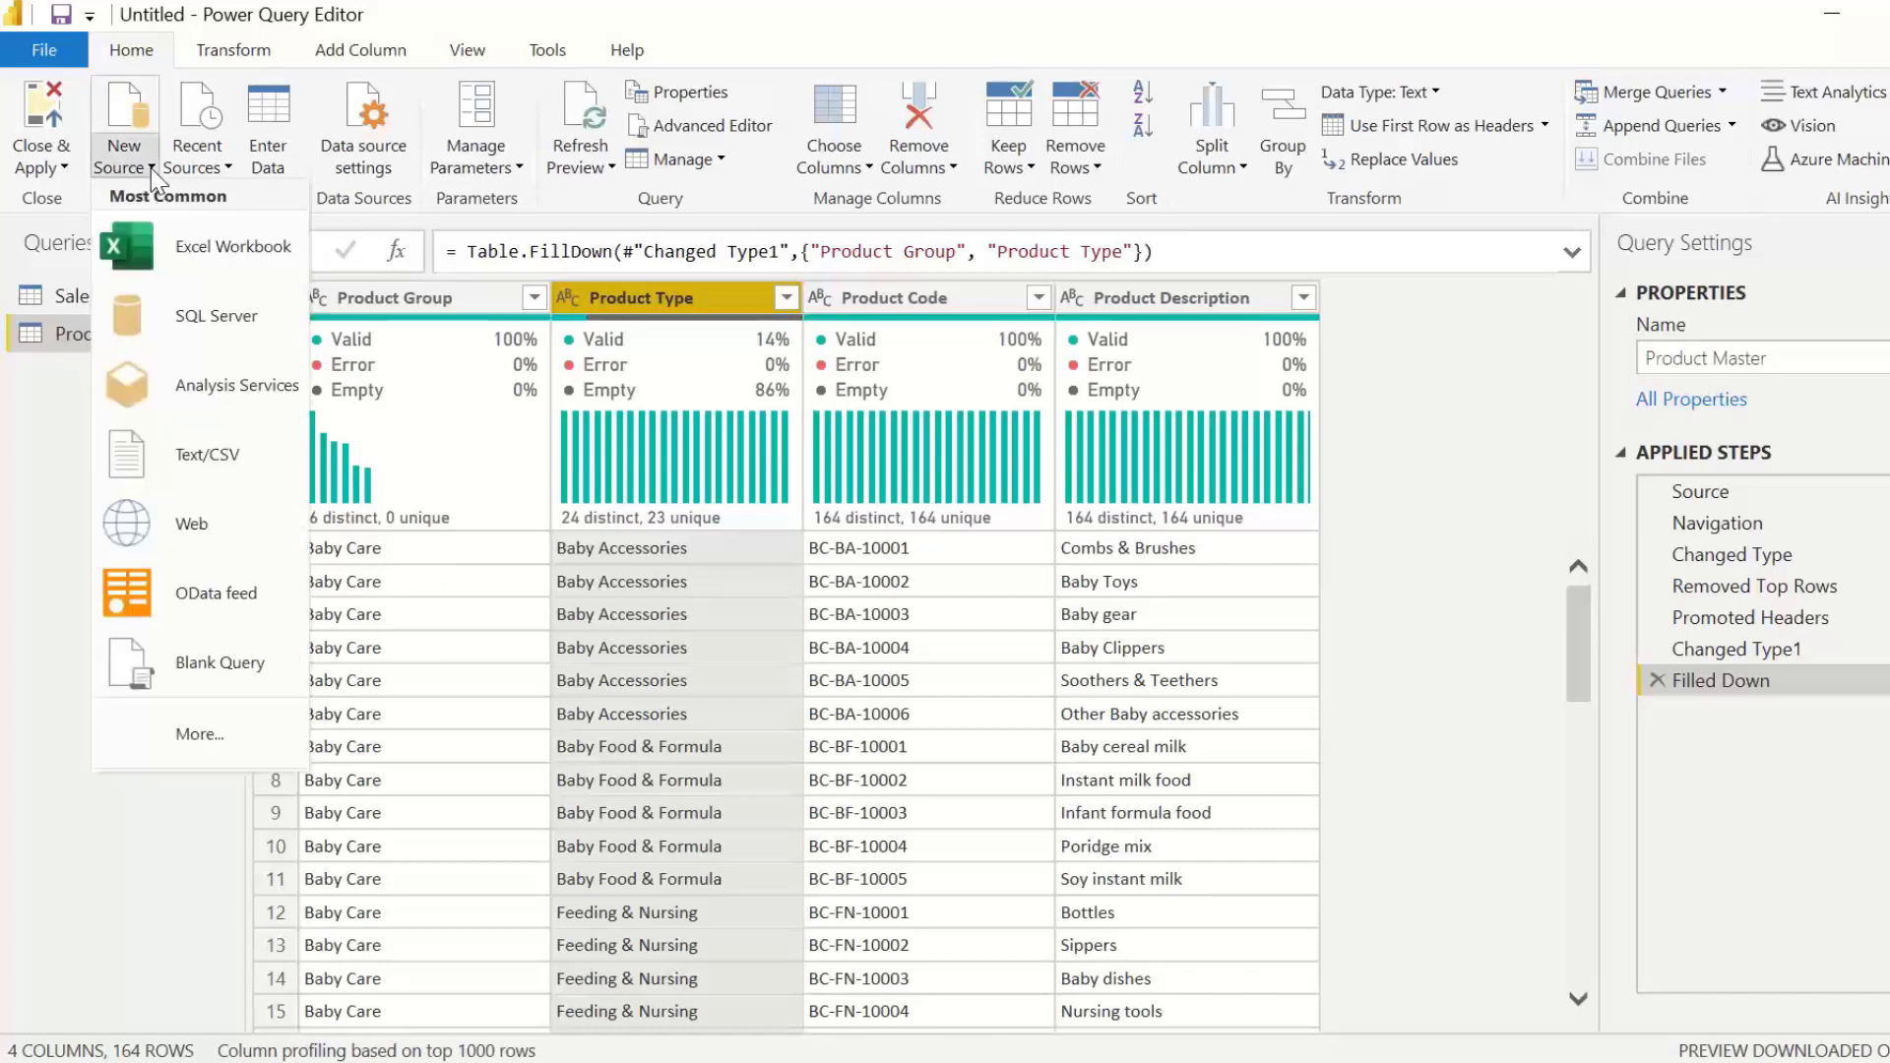
left_click(227, 316)
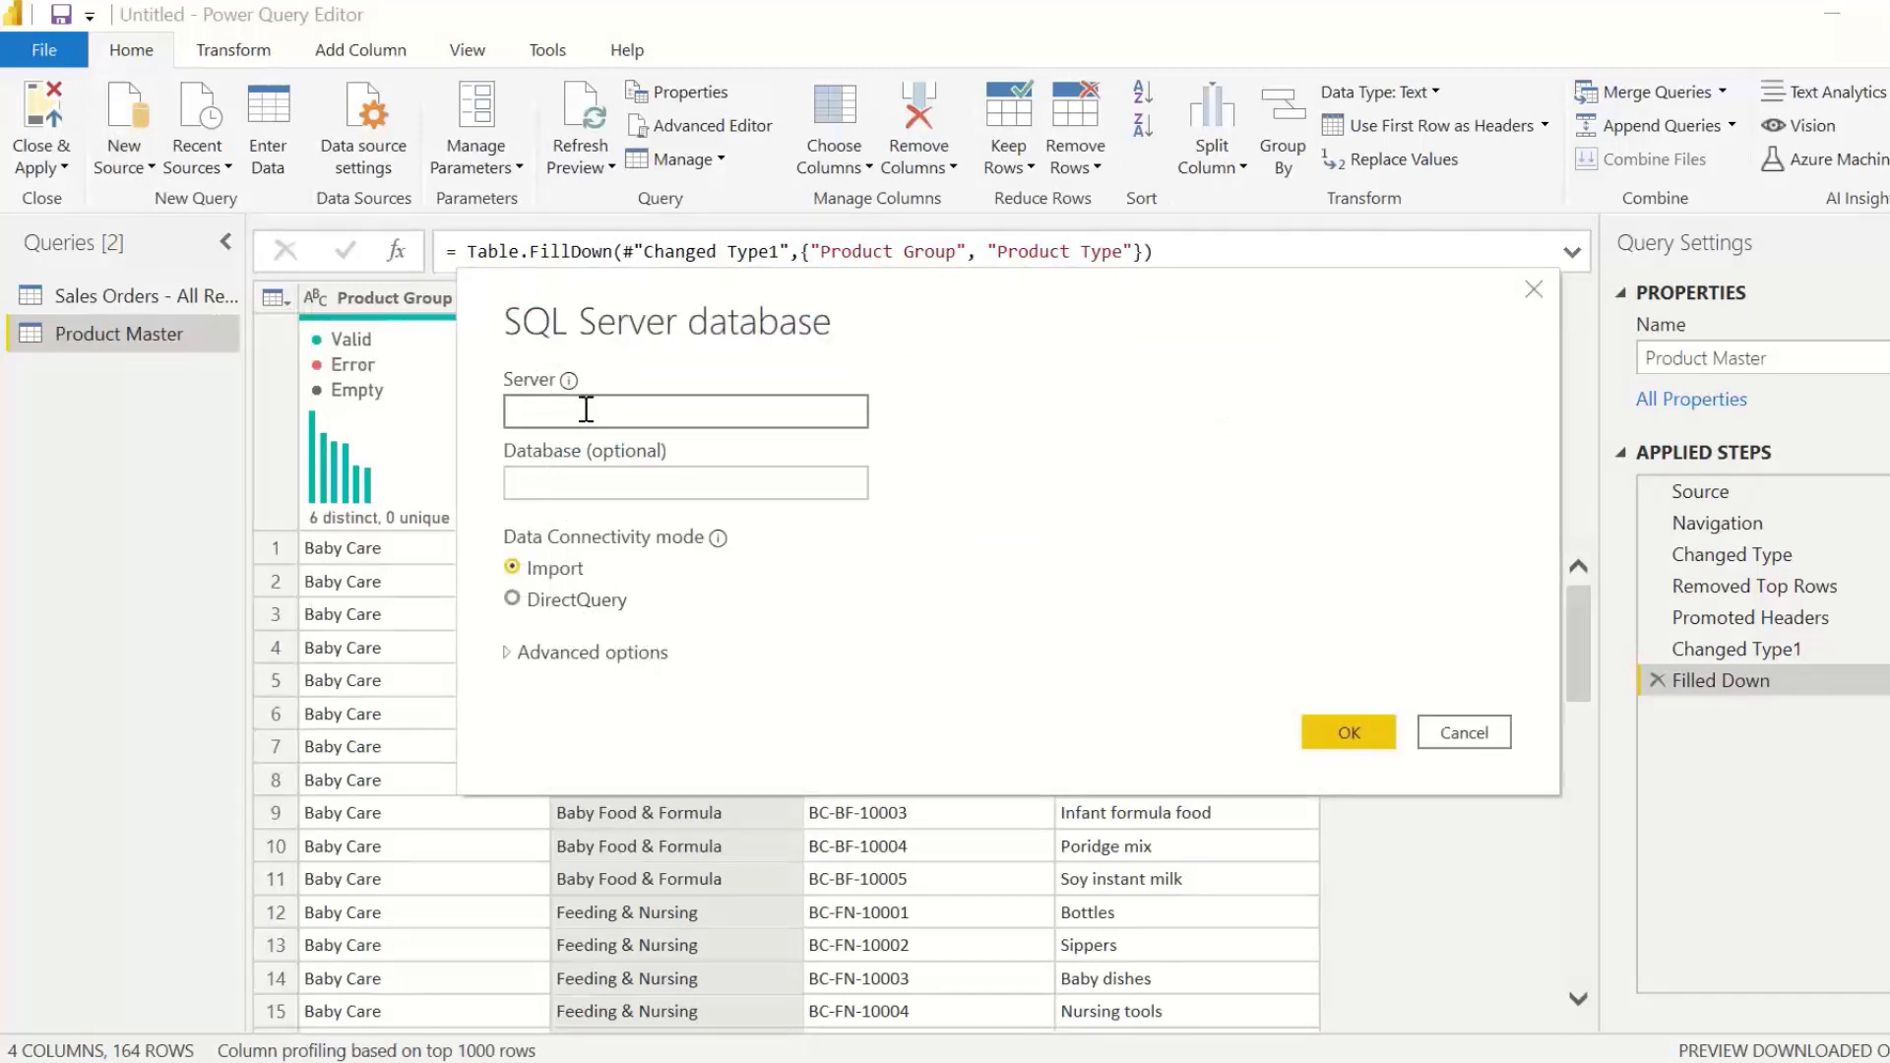
type("loacalhos")
key("BackSpace")
key("BackSpace")
type("st")
key("Tab")
type("Po")
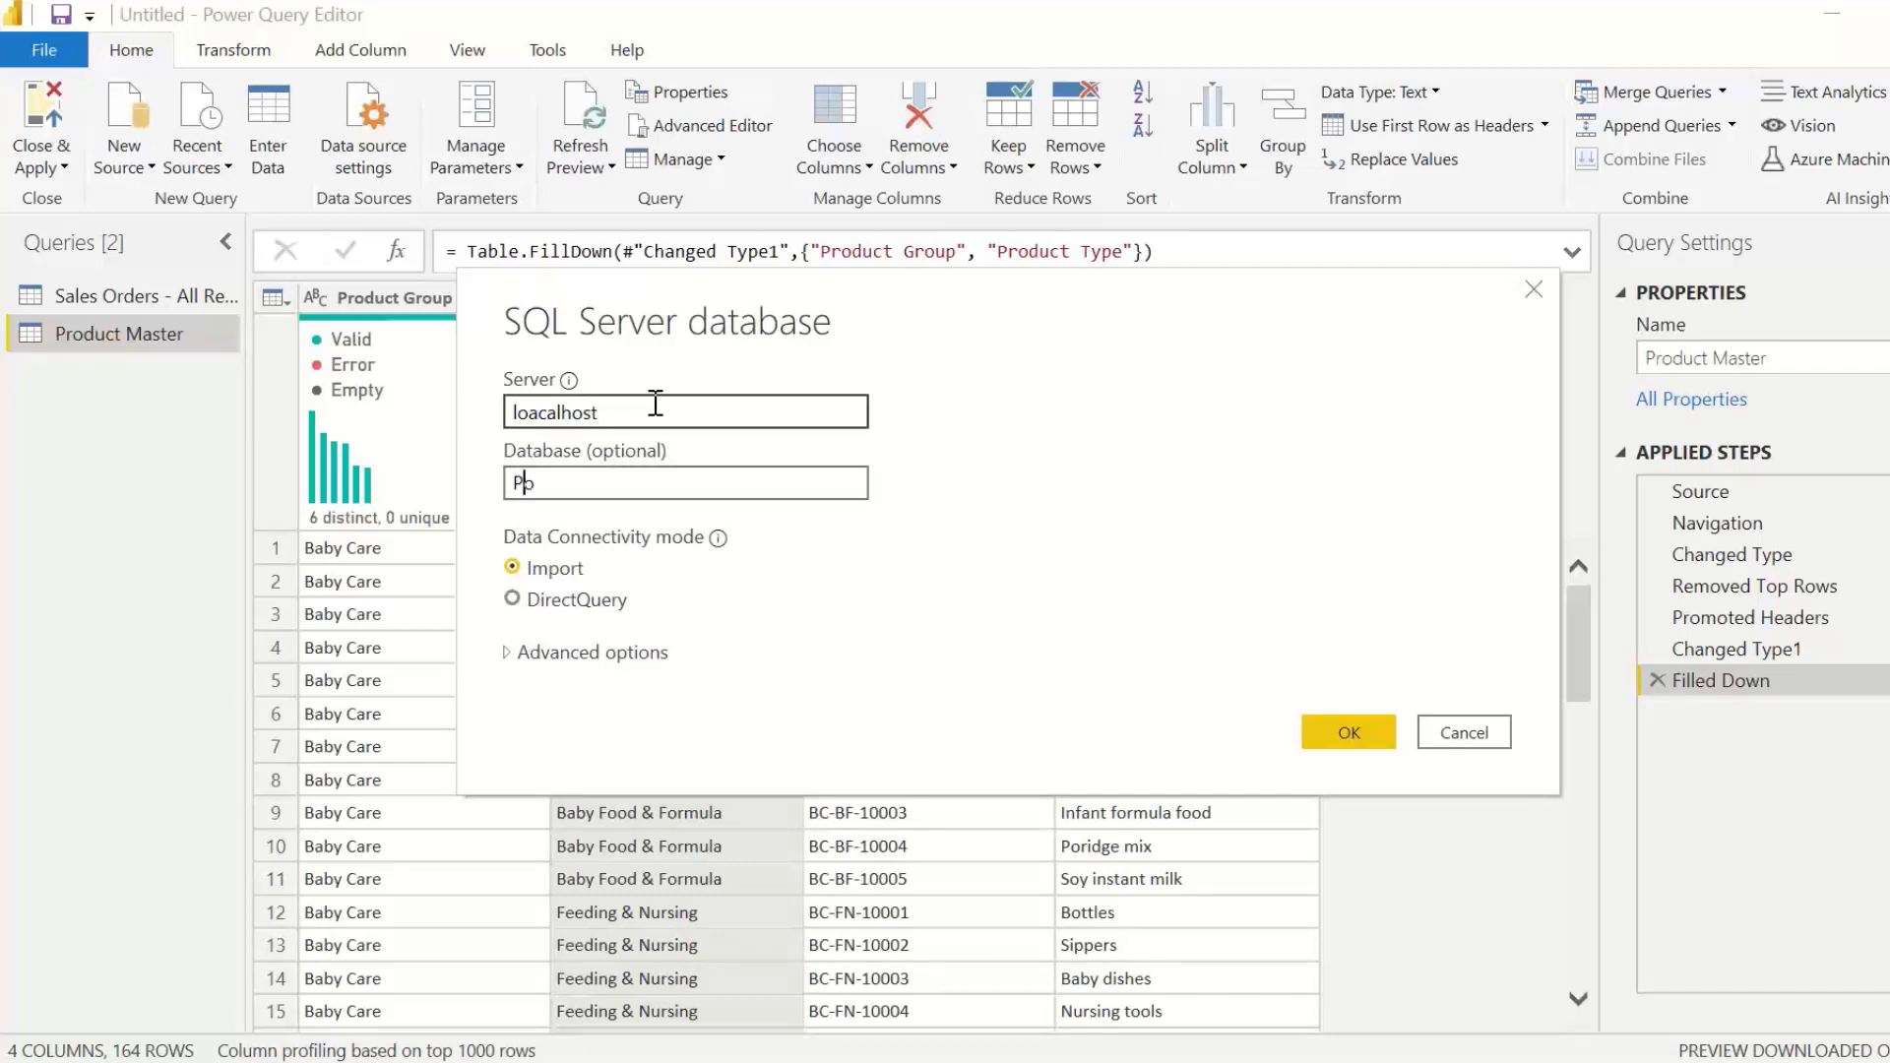
type("wer BI Demo")
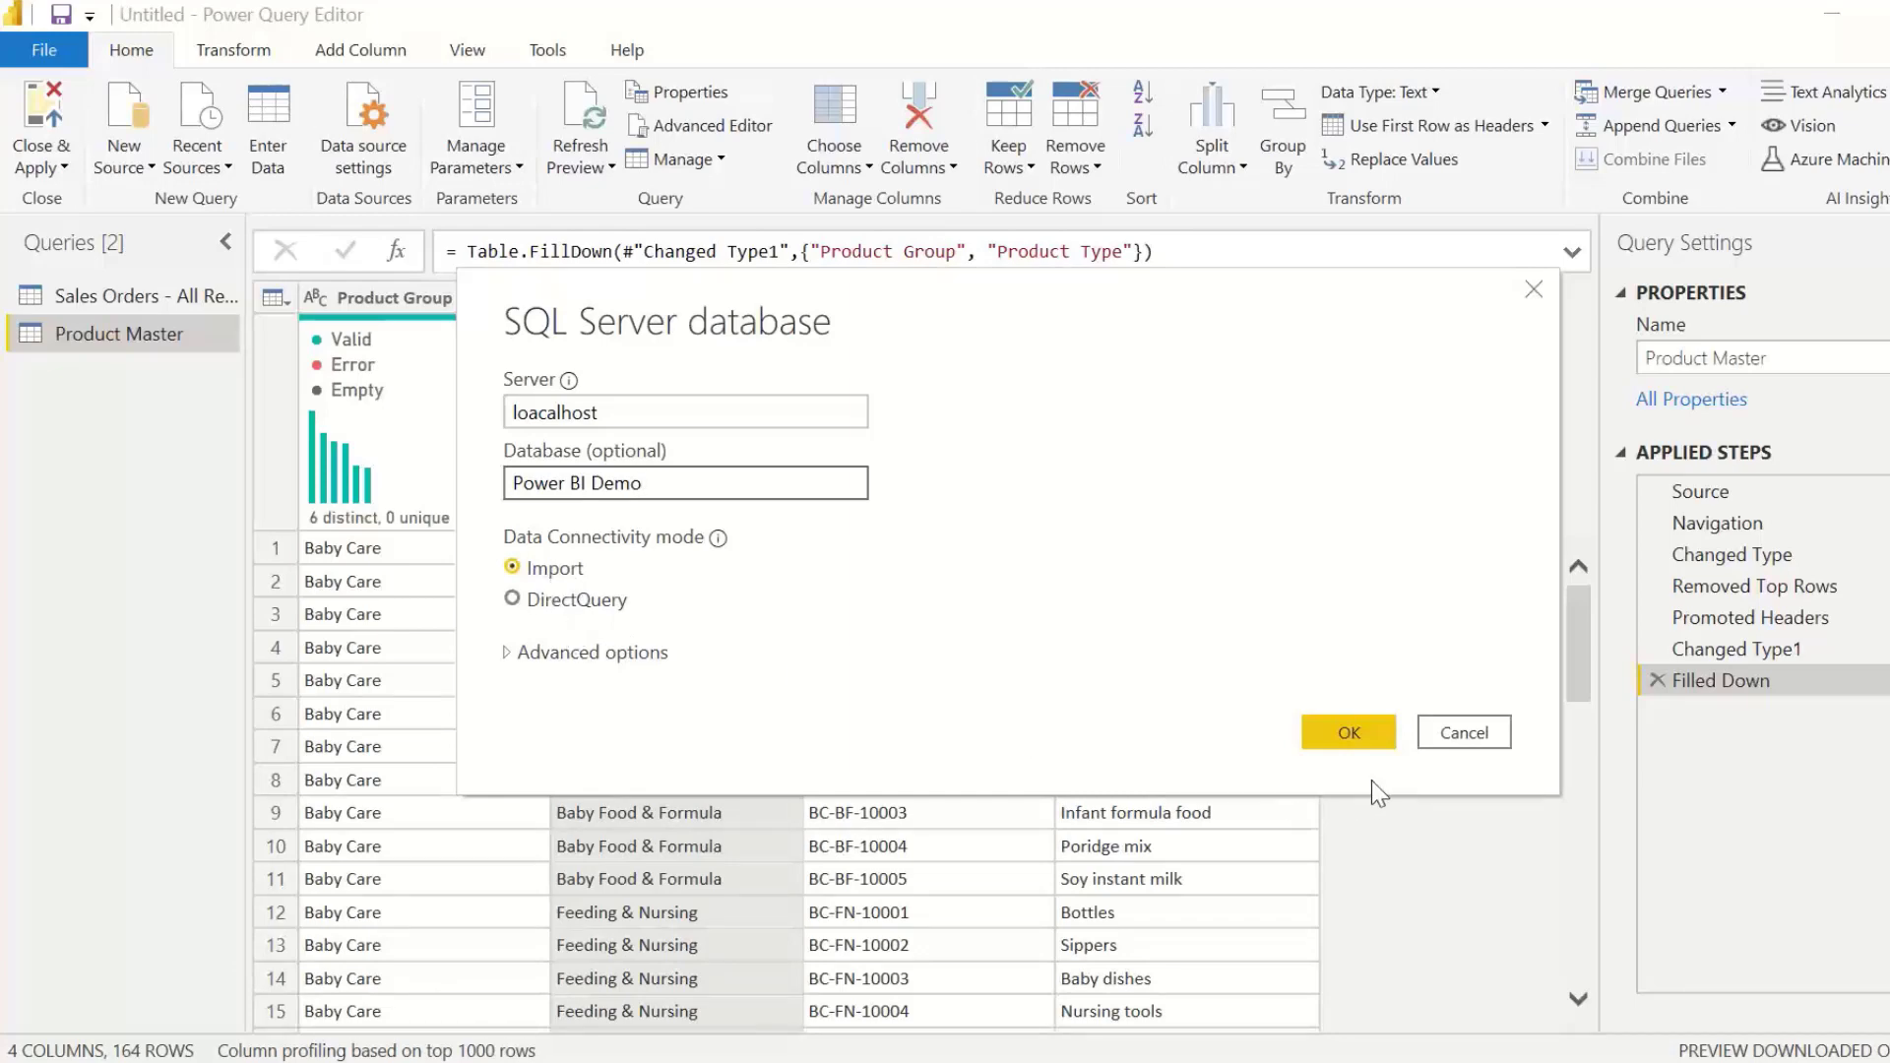
left_click(1349, 736)
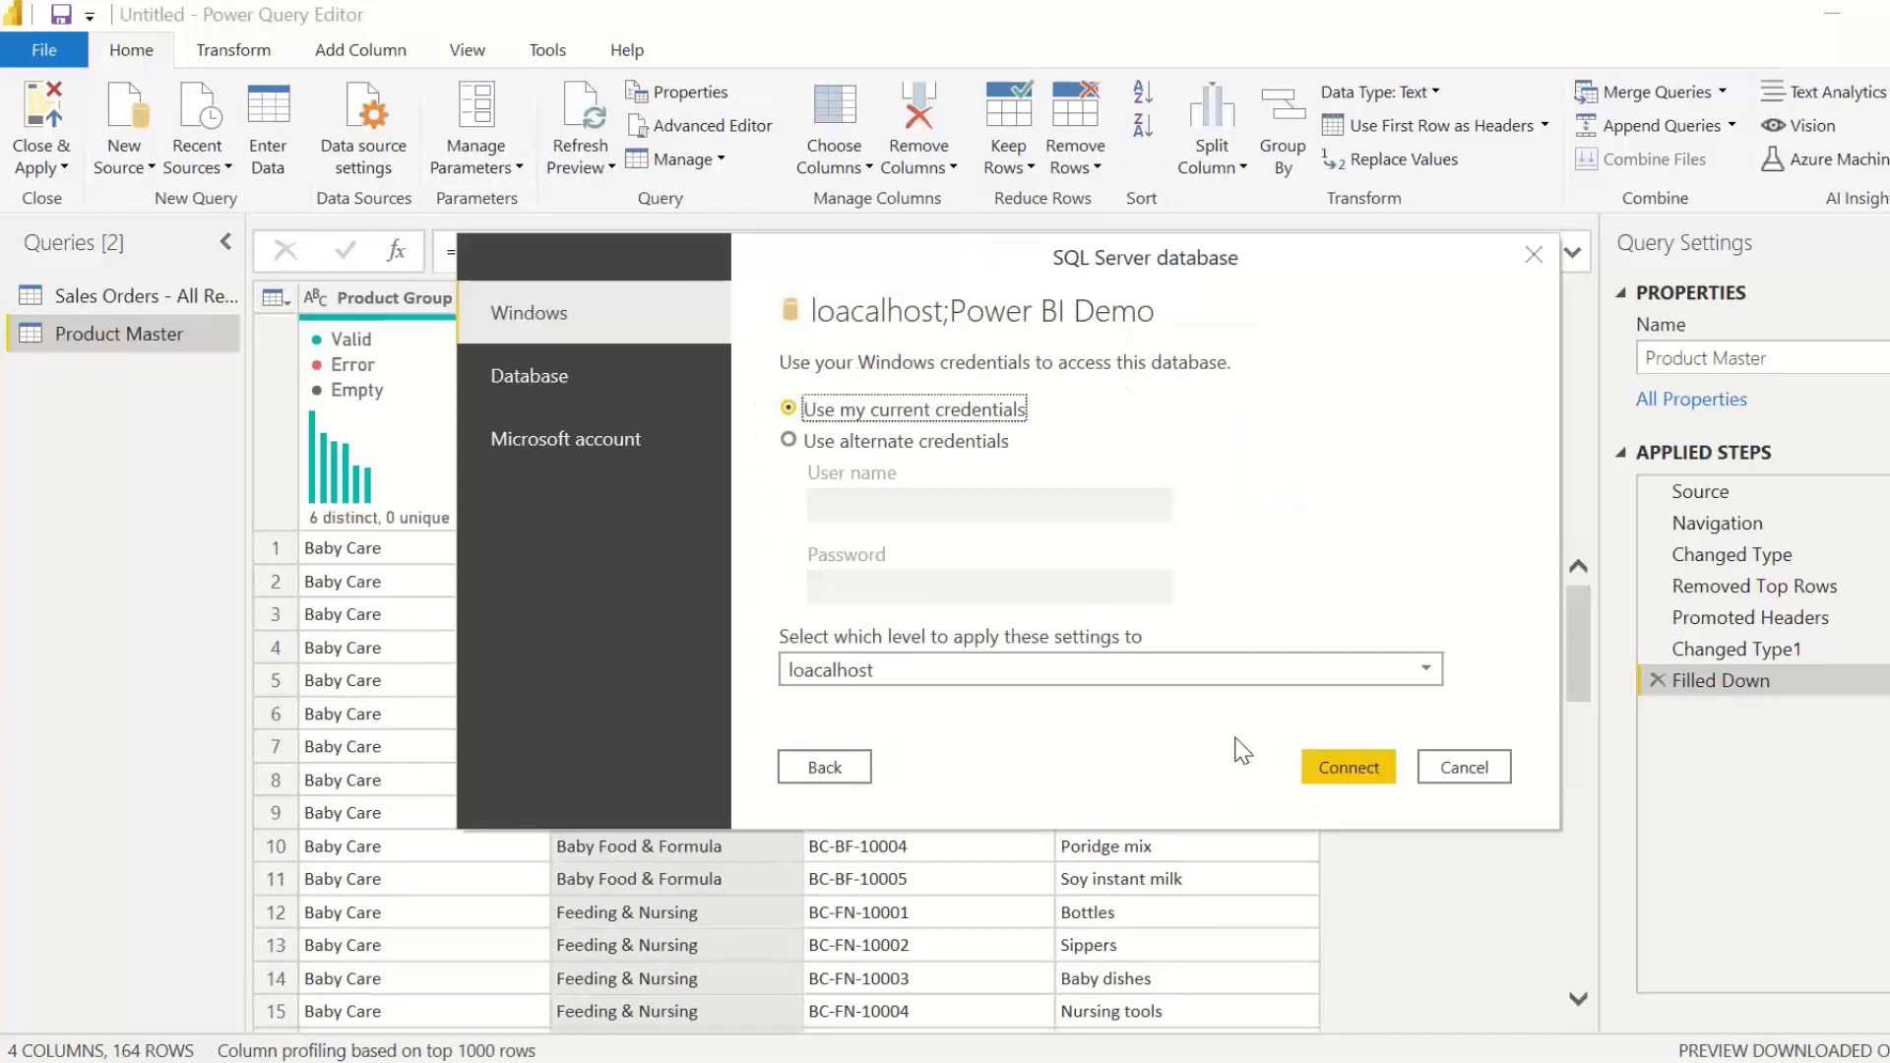
Step: Try to connect with Database credentials, entering the user name and password at the loacalhost;Power BI Demo level, and return to the server settings
left_click(539, 386)
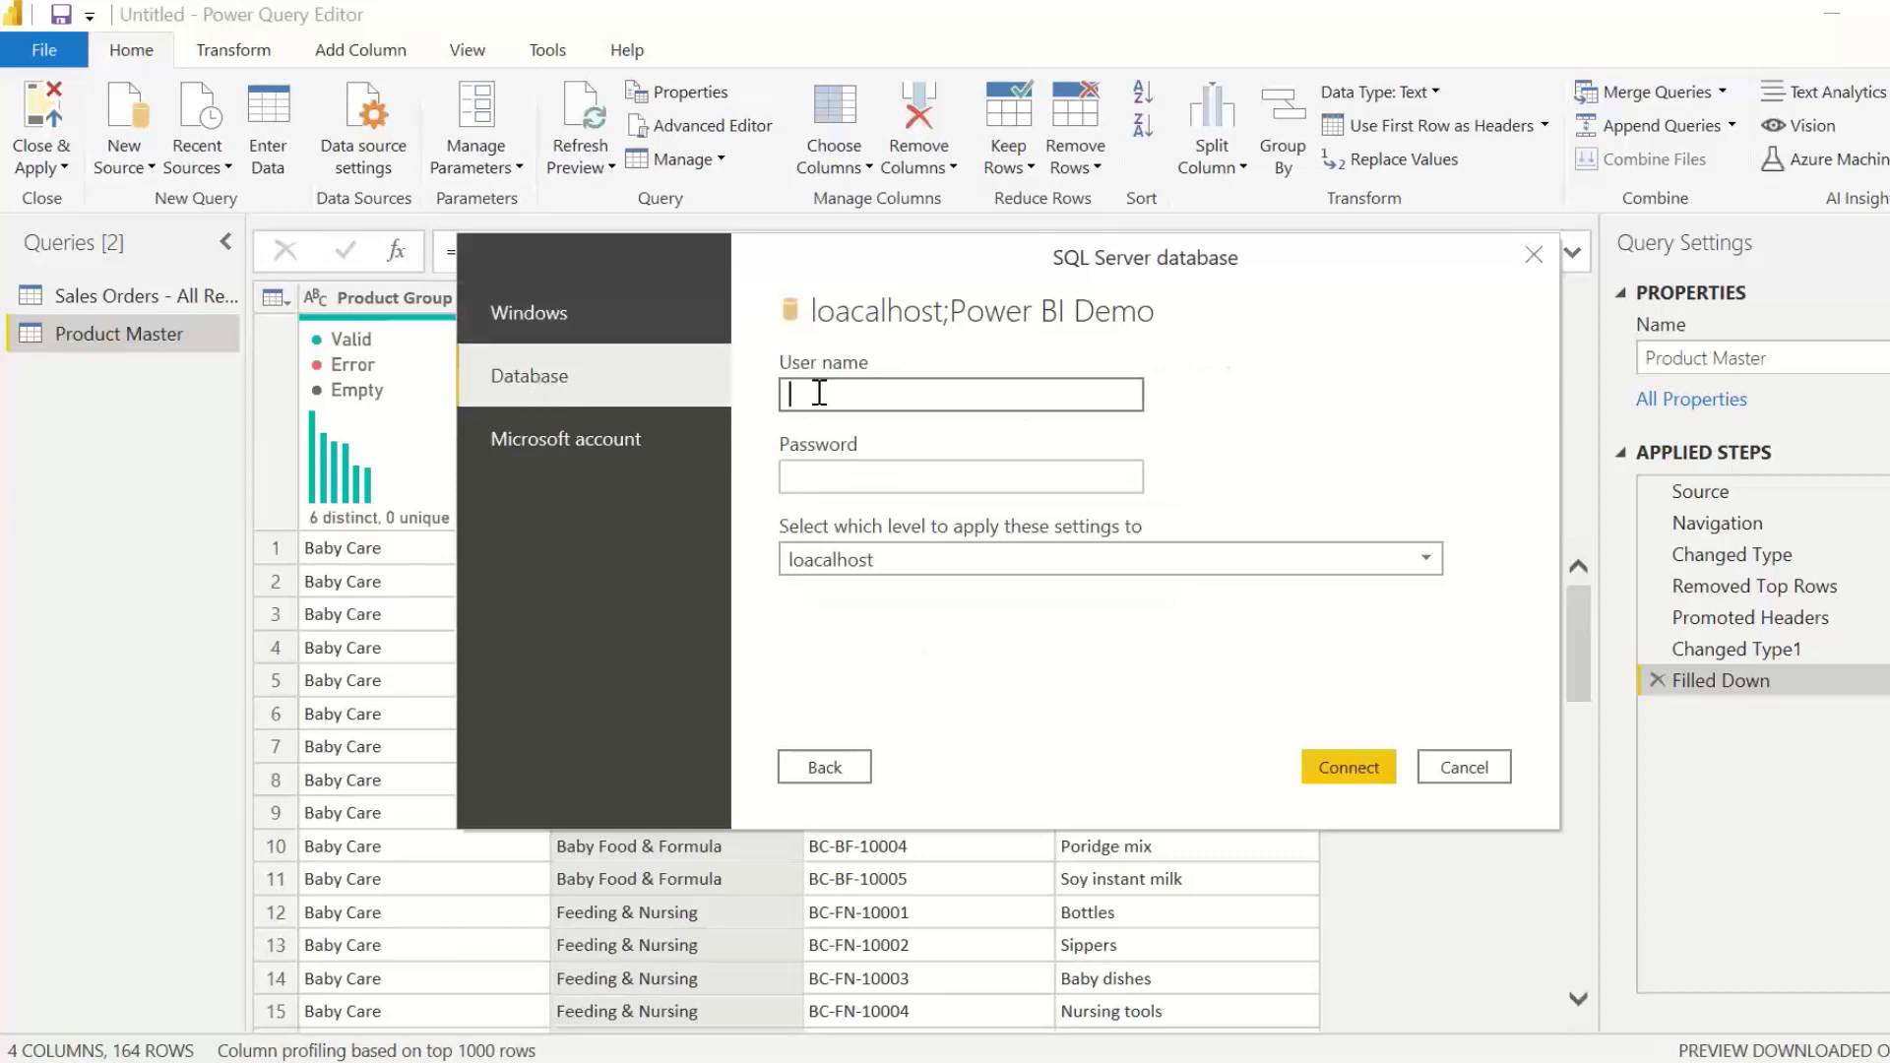
type("sa")
type("*******")
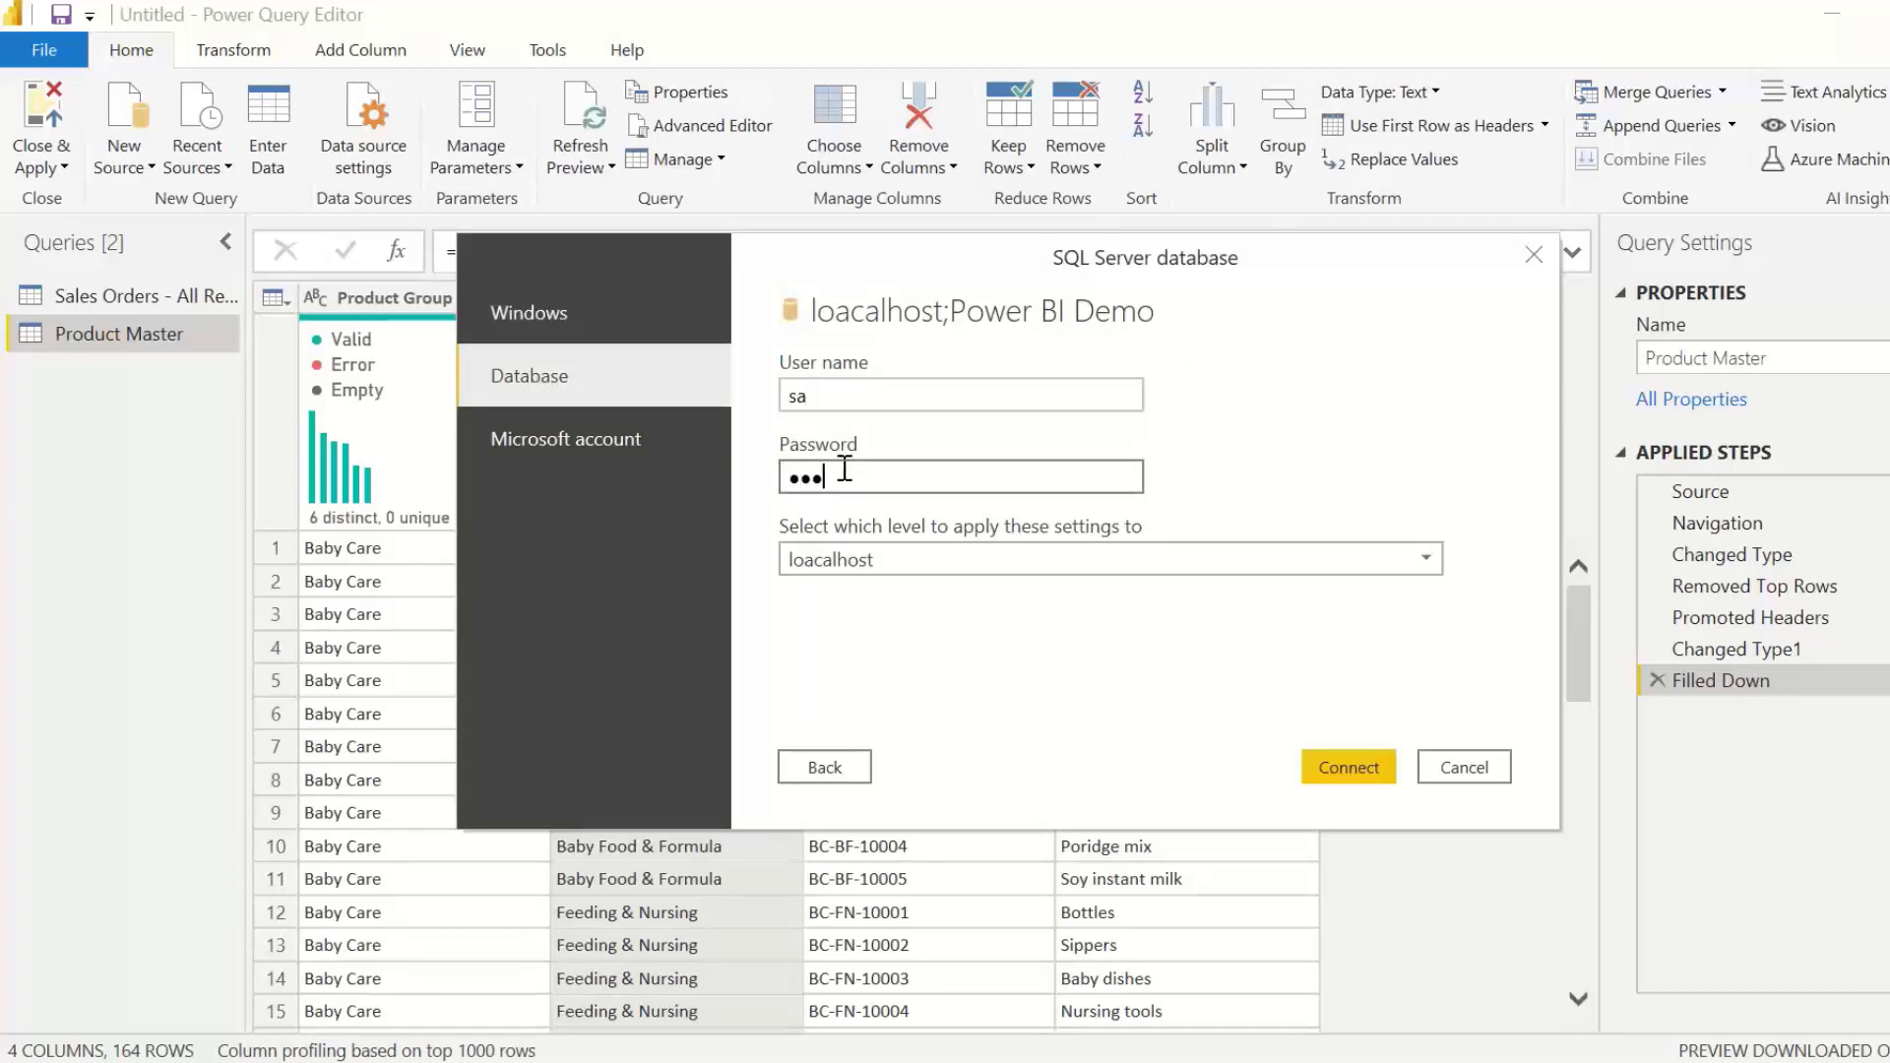
type("*")
left_click(919, 559)
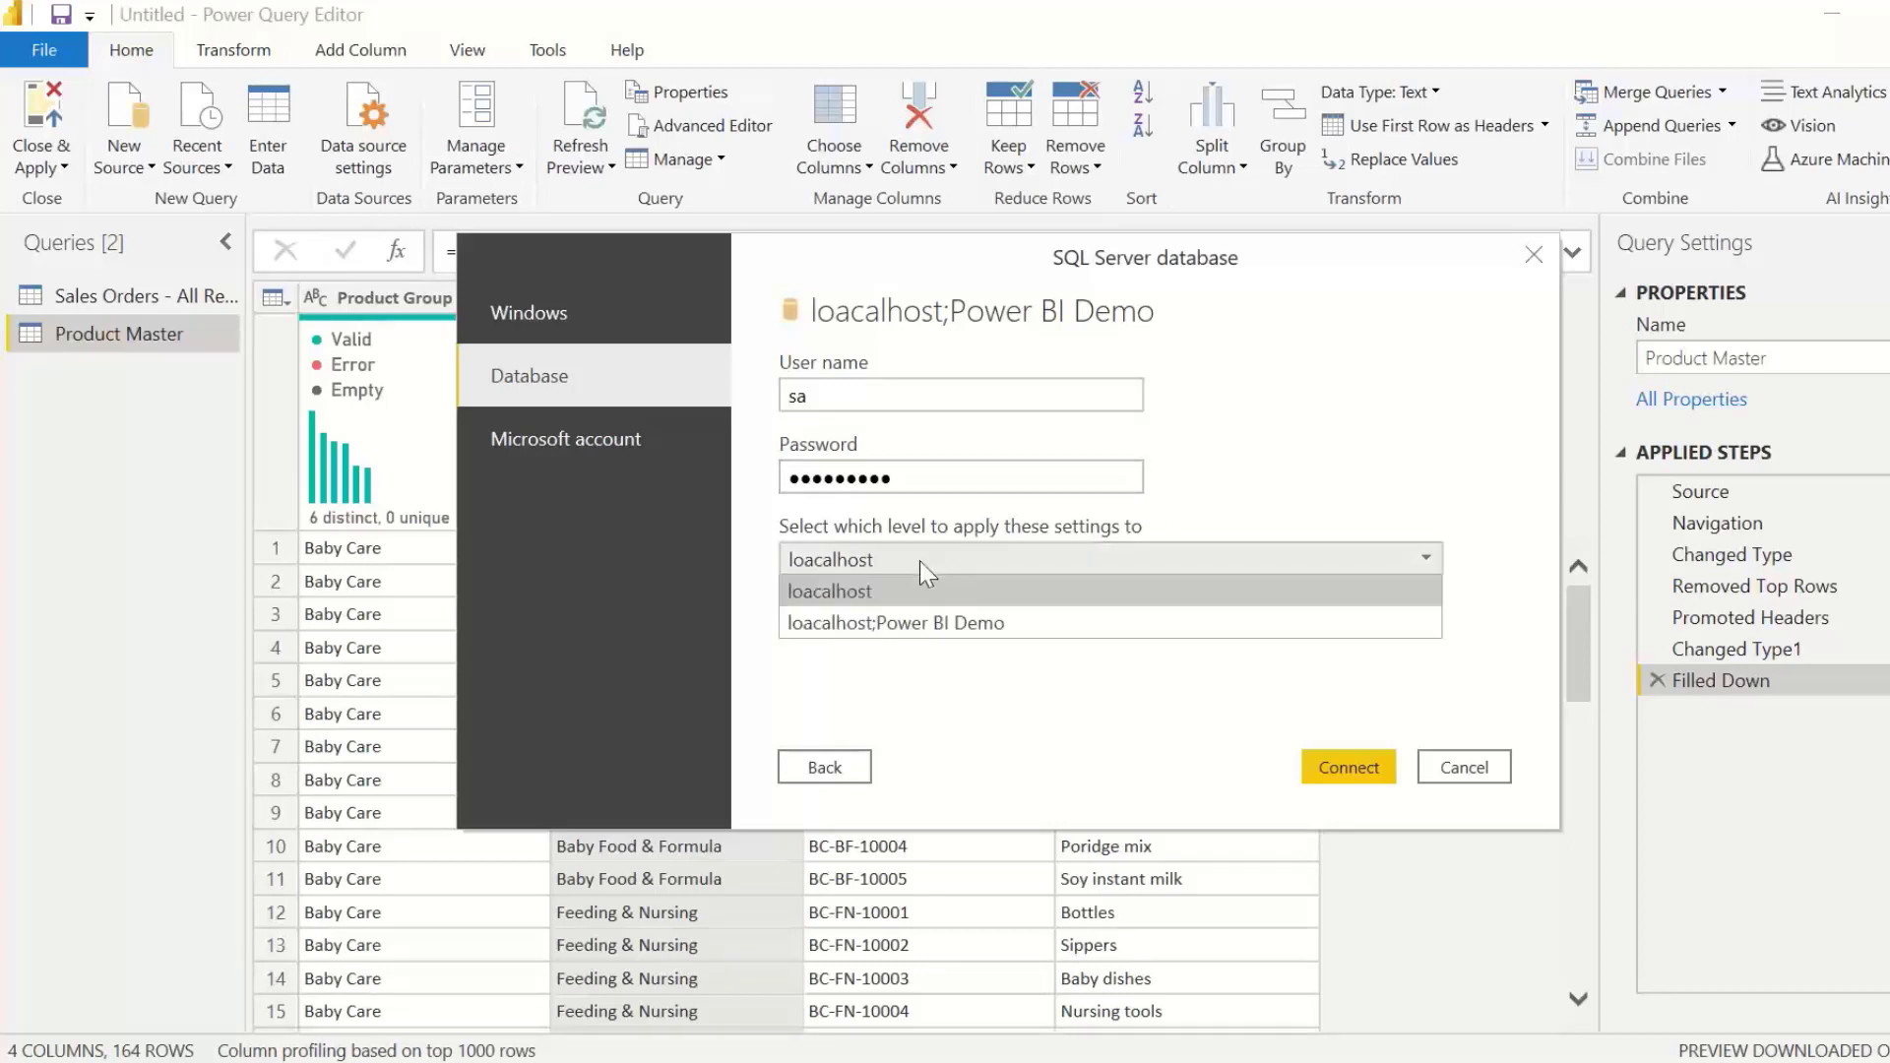
left_click(922, 623)
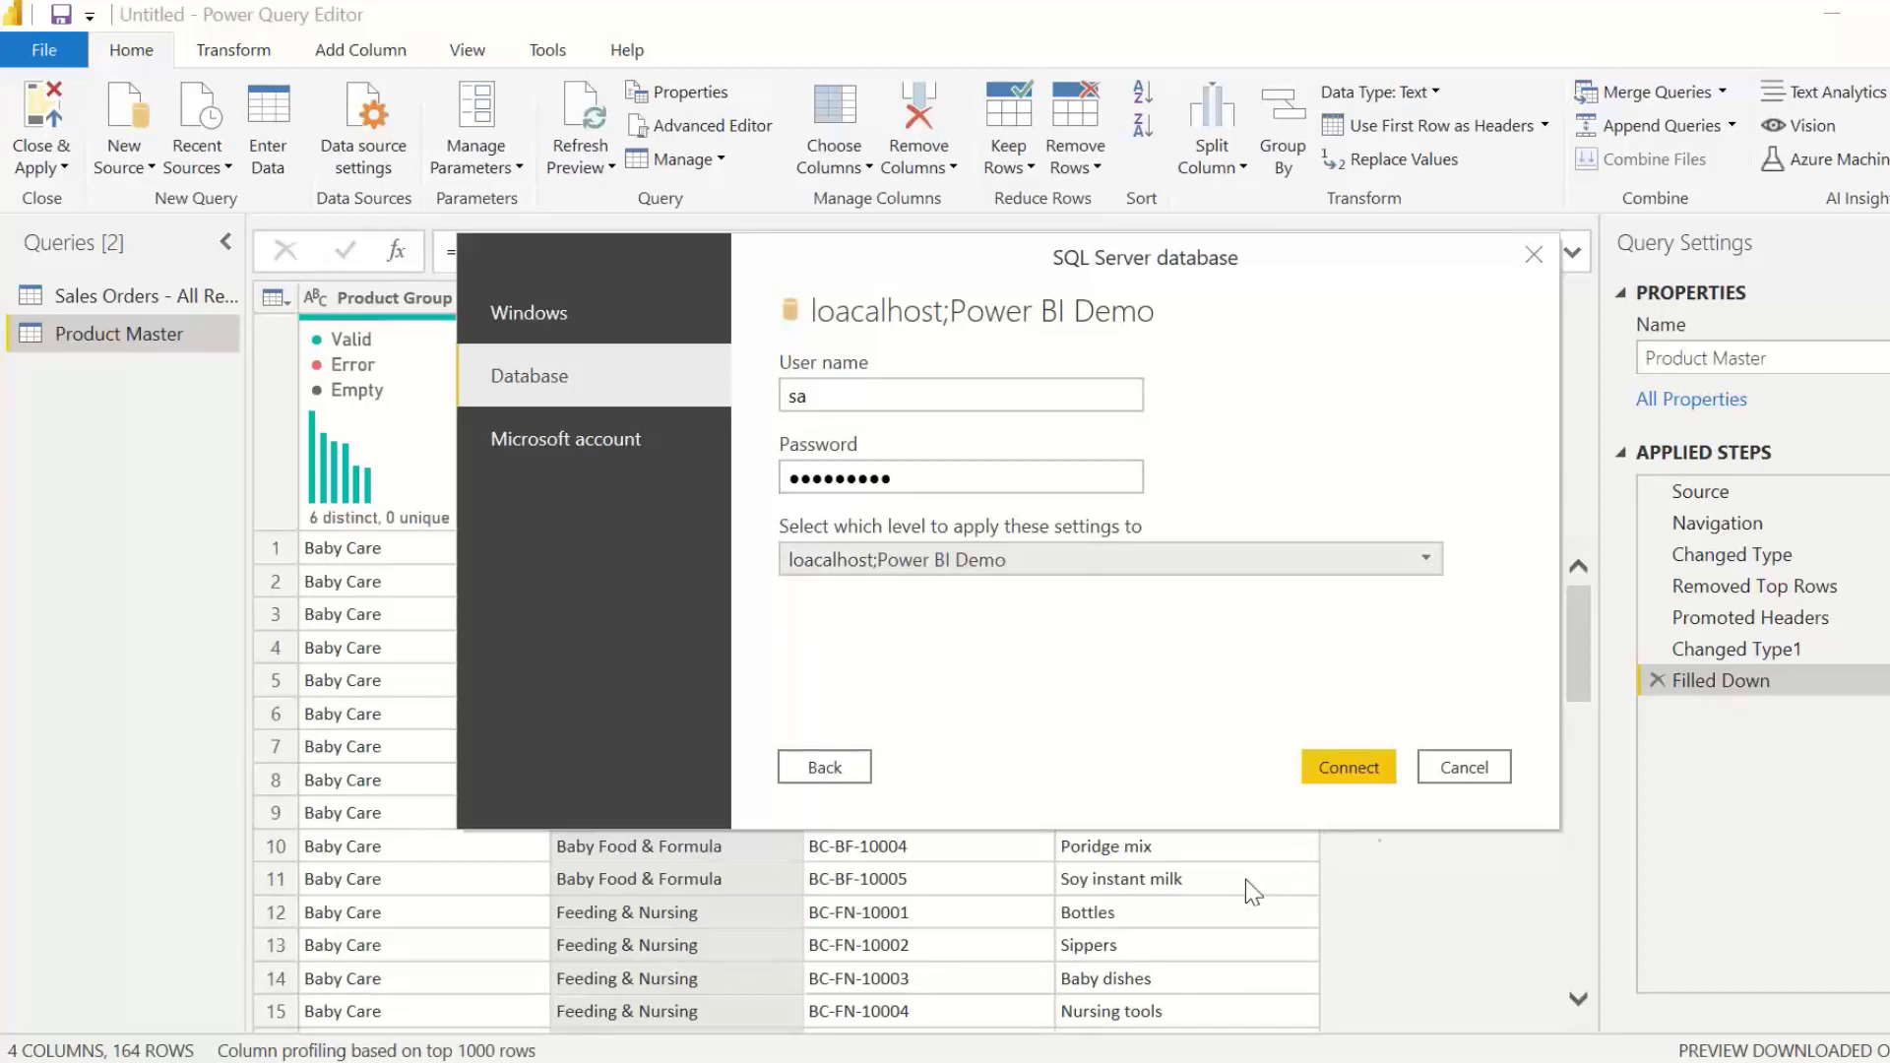
left_click(1340, 766)
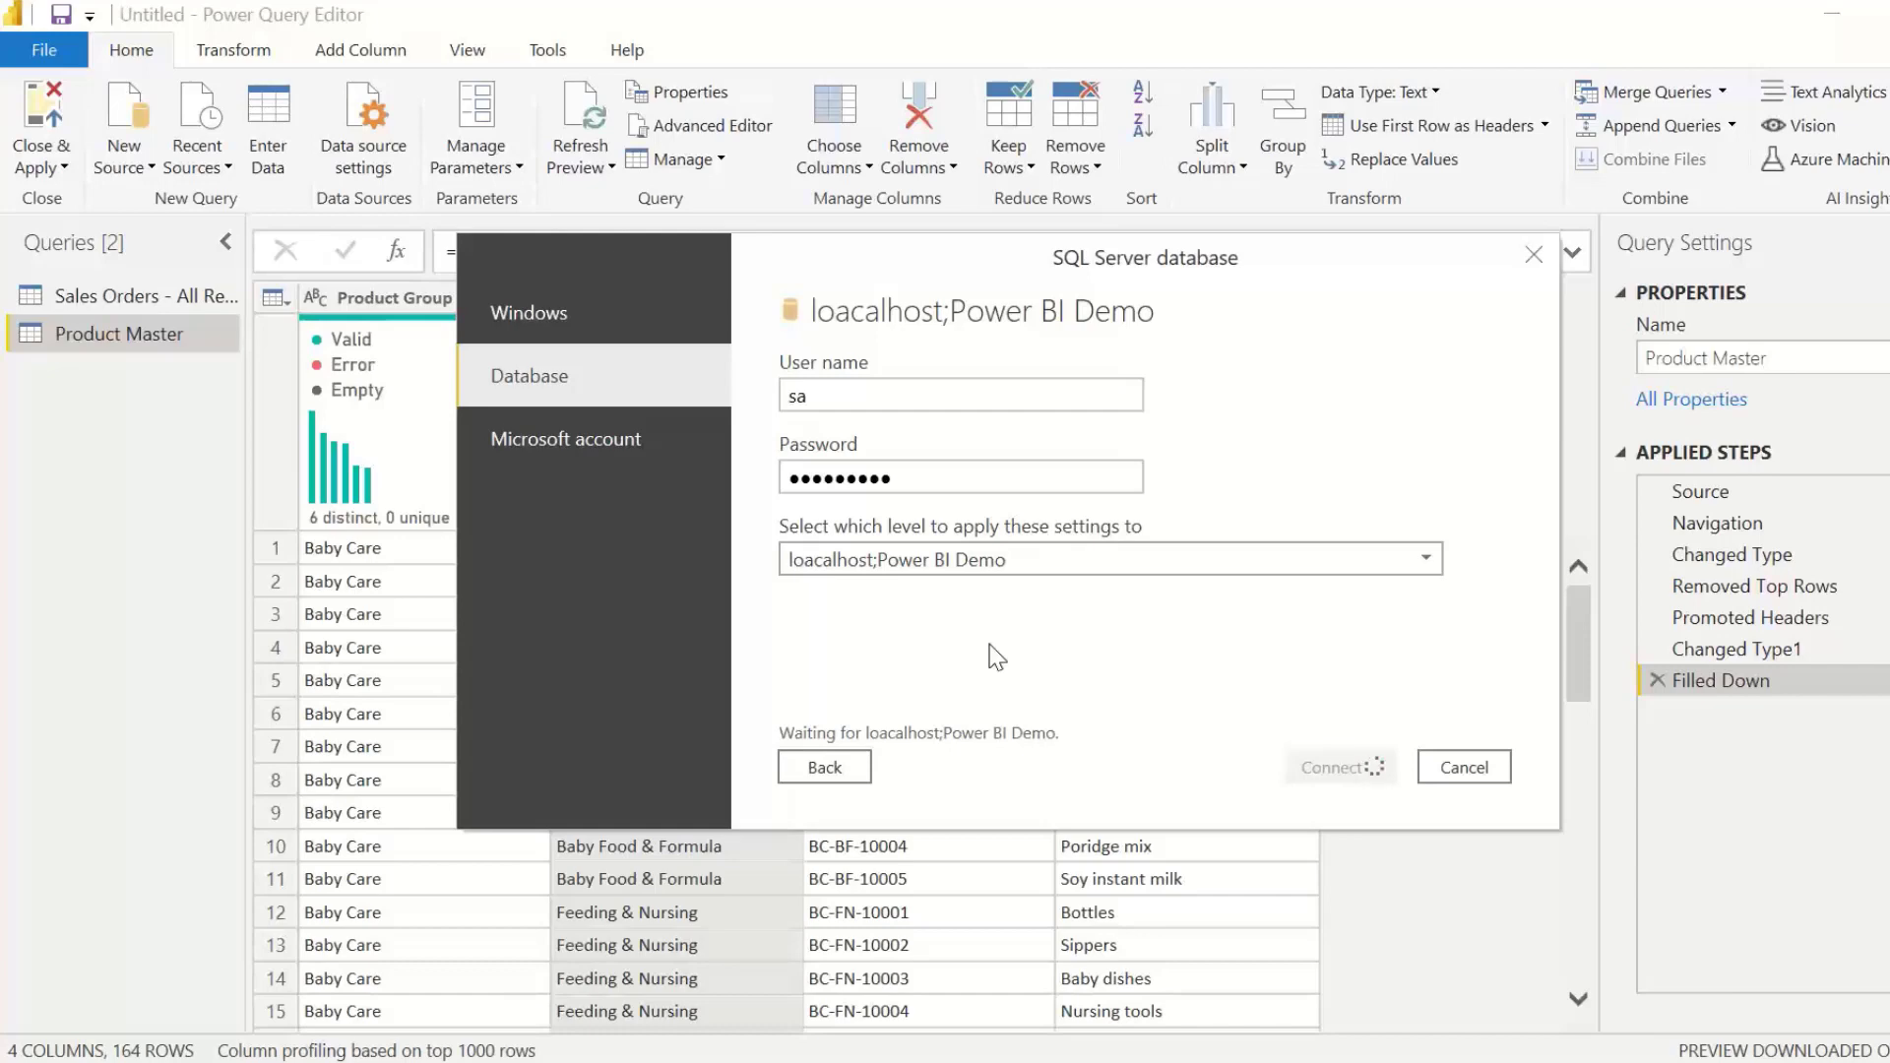
left_click(833, 766)
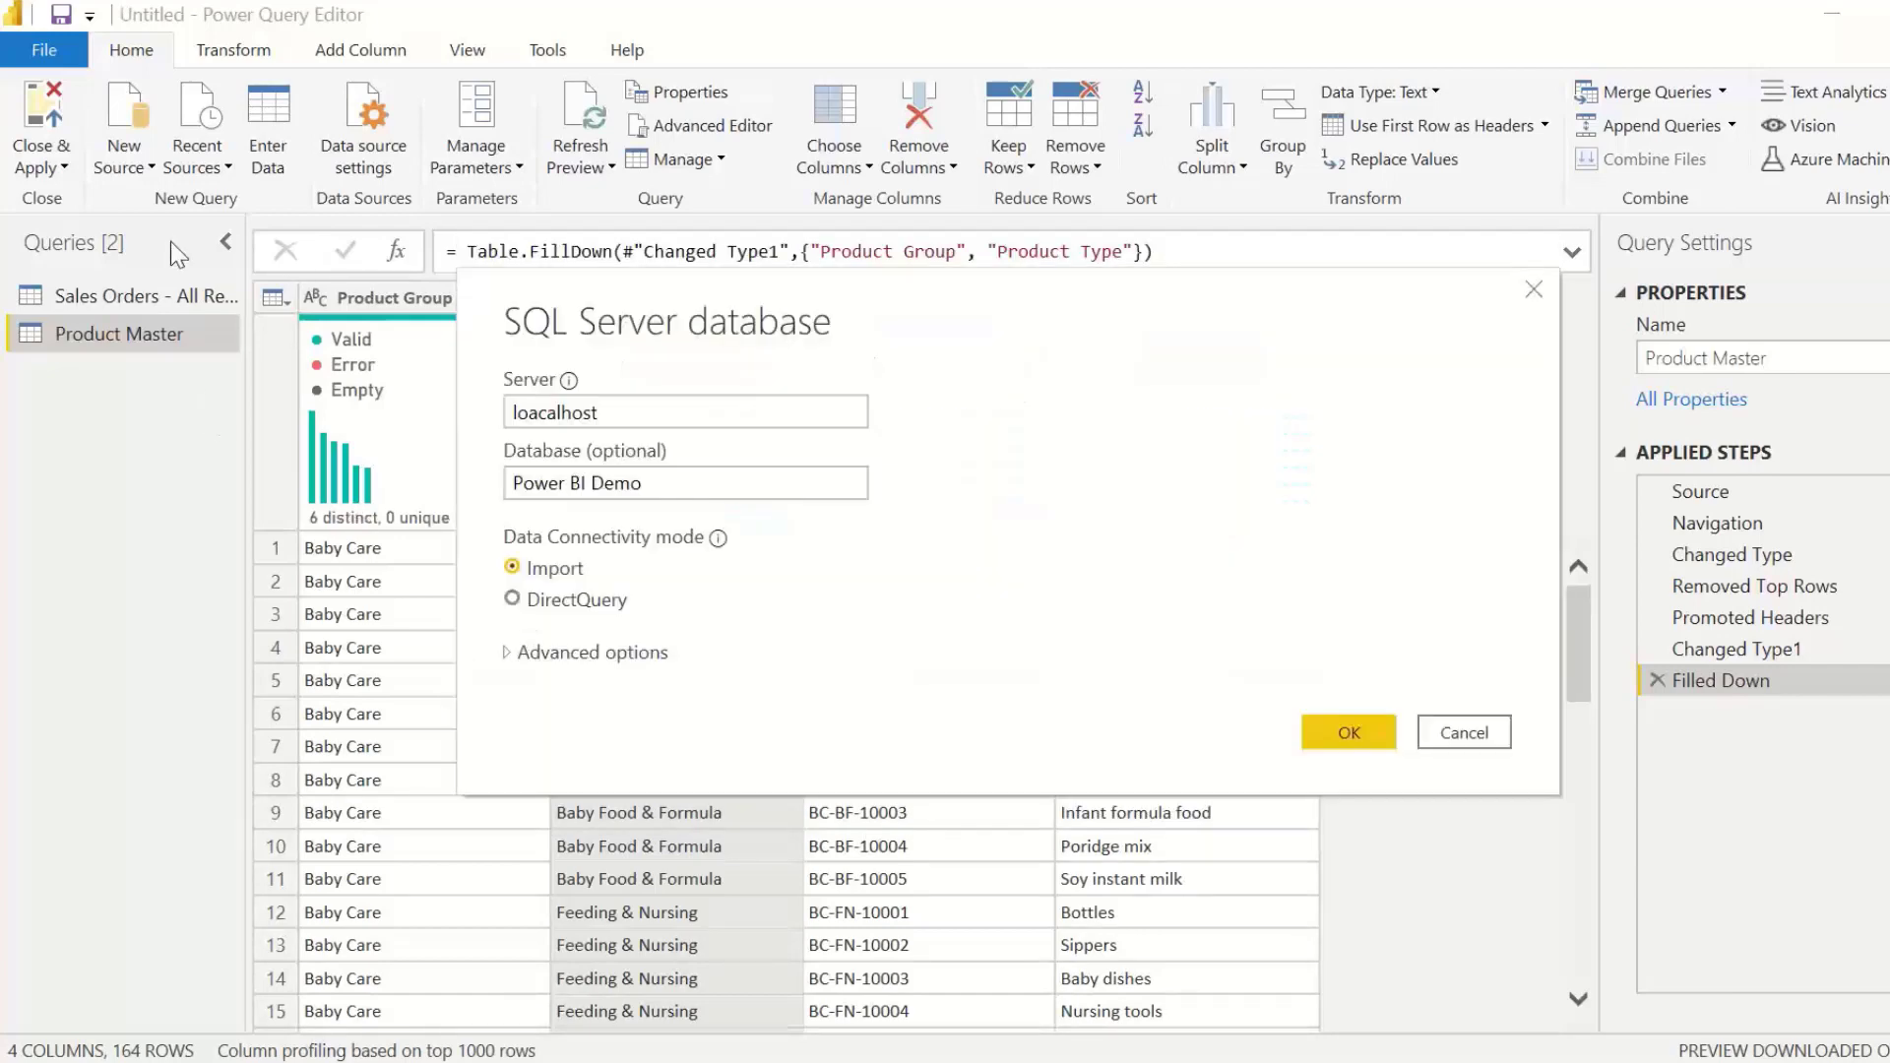
Step: Correct the server name to localhost and connect to the Power BI Demo database
left_click(636, 412)
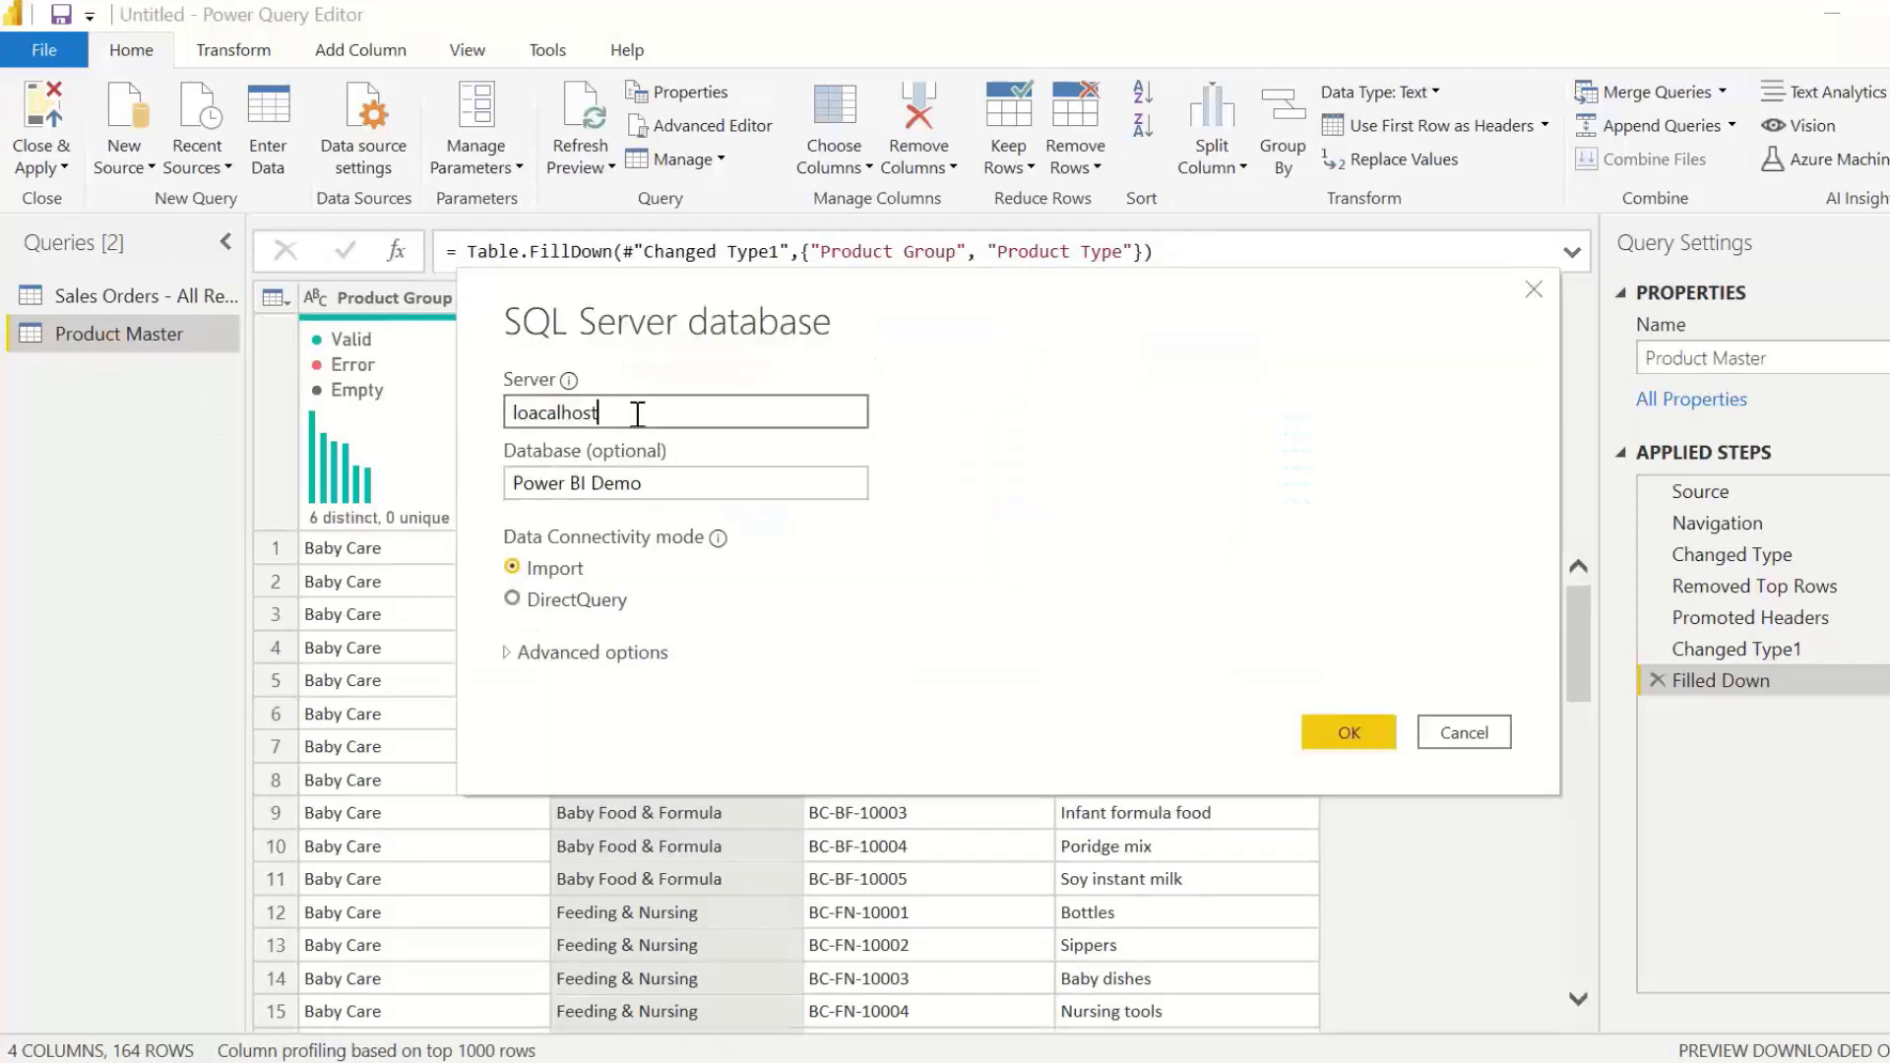
key("BackSpace")
key("BackSpace")
key("BackSpace")
key("BackSpace")
key("BackSpace")
key("BackSpace")
key("BackSpace")
key("BackSpace")
type("calhost")
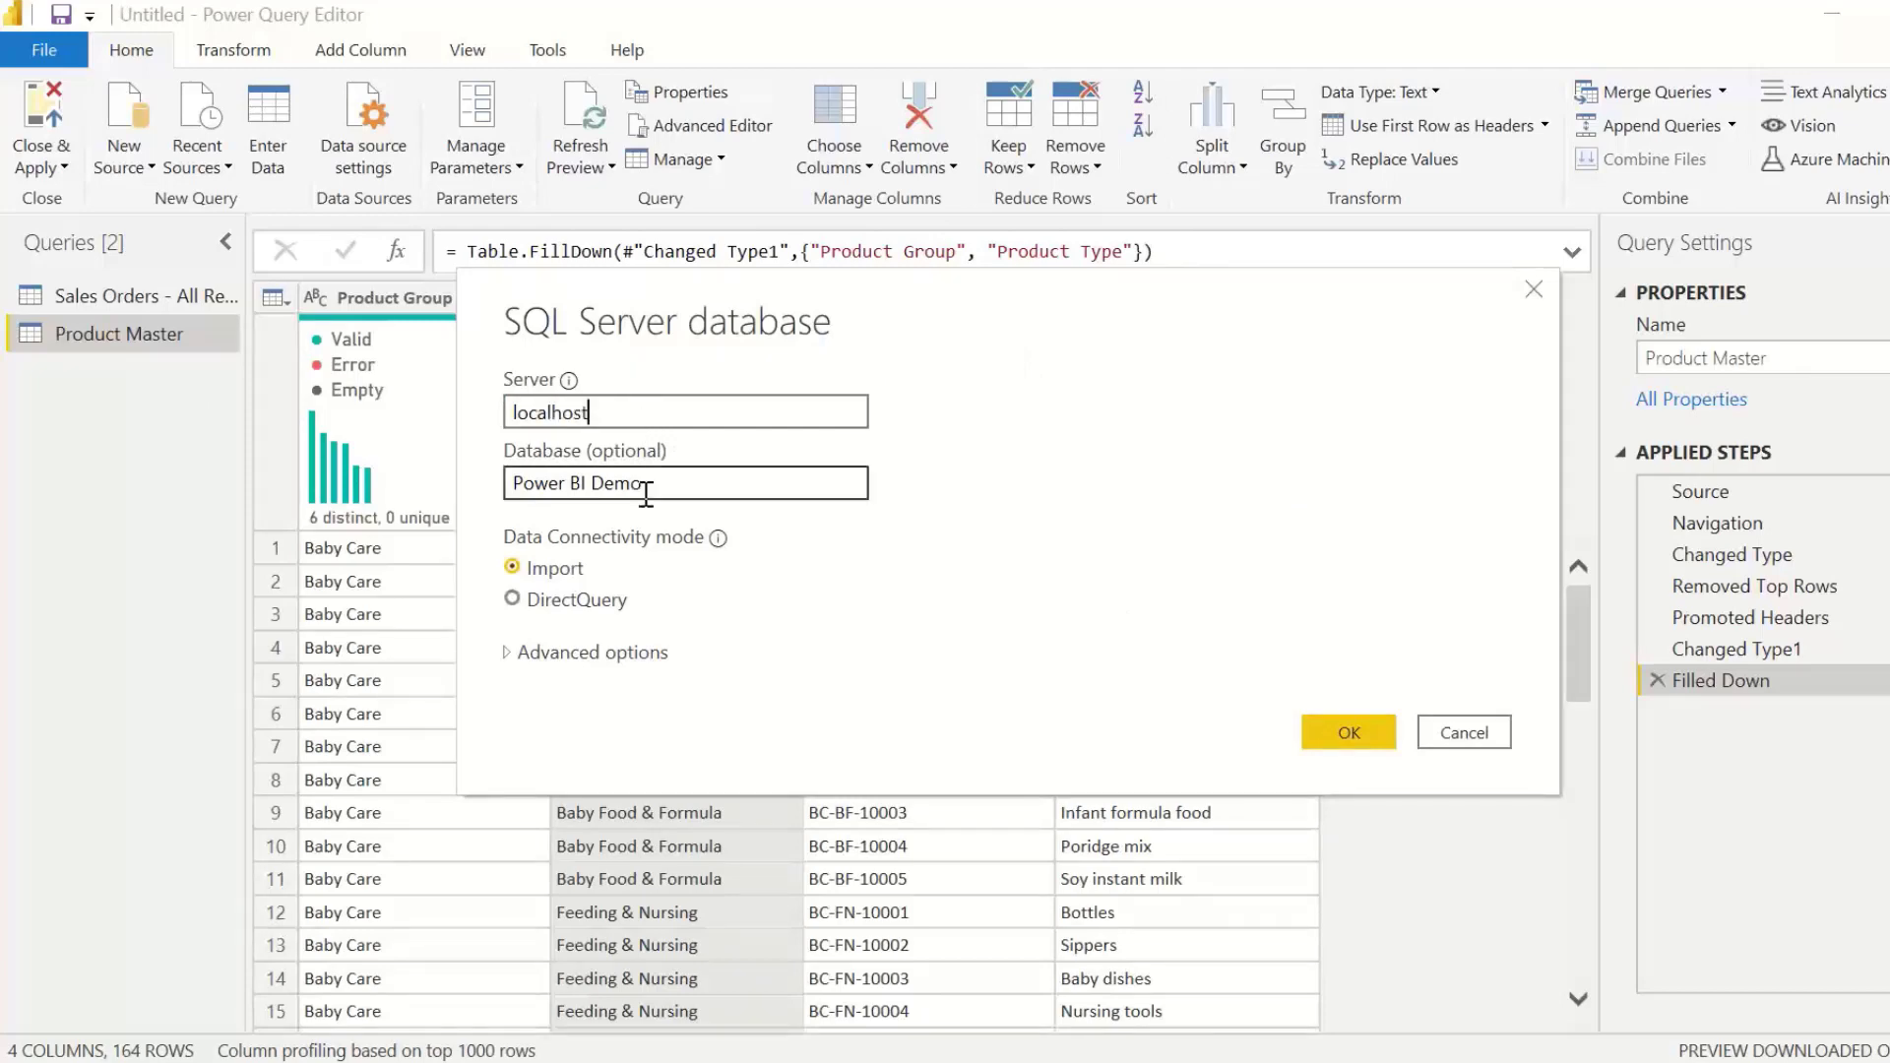
left_click(1353, 734)
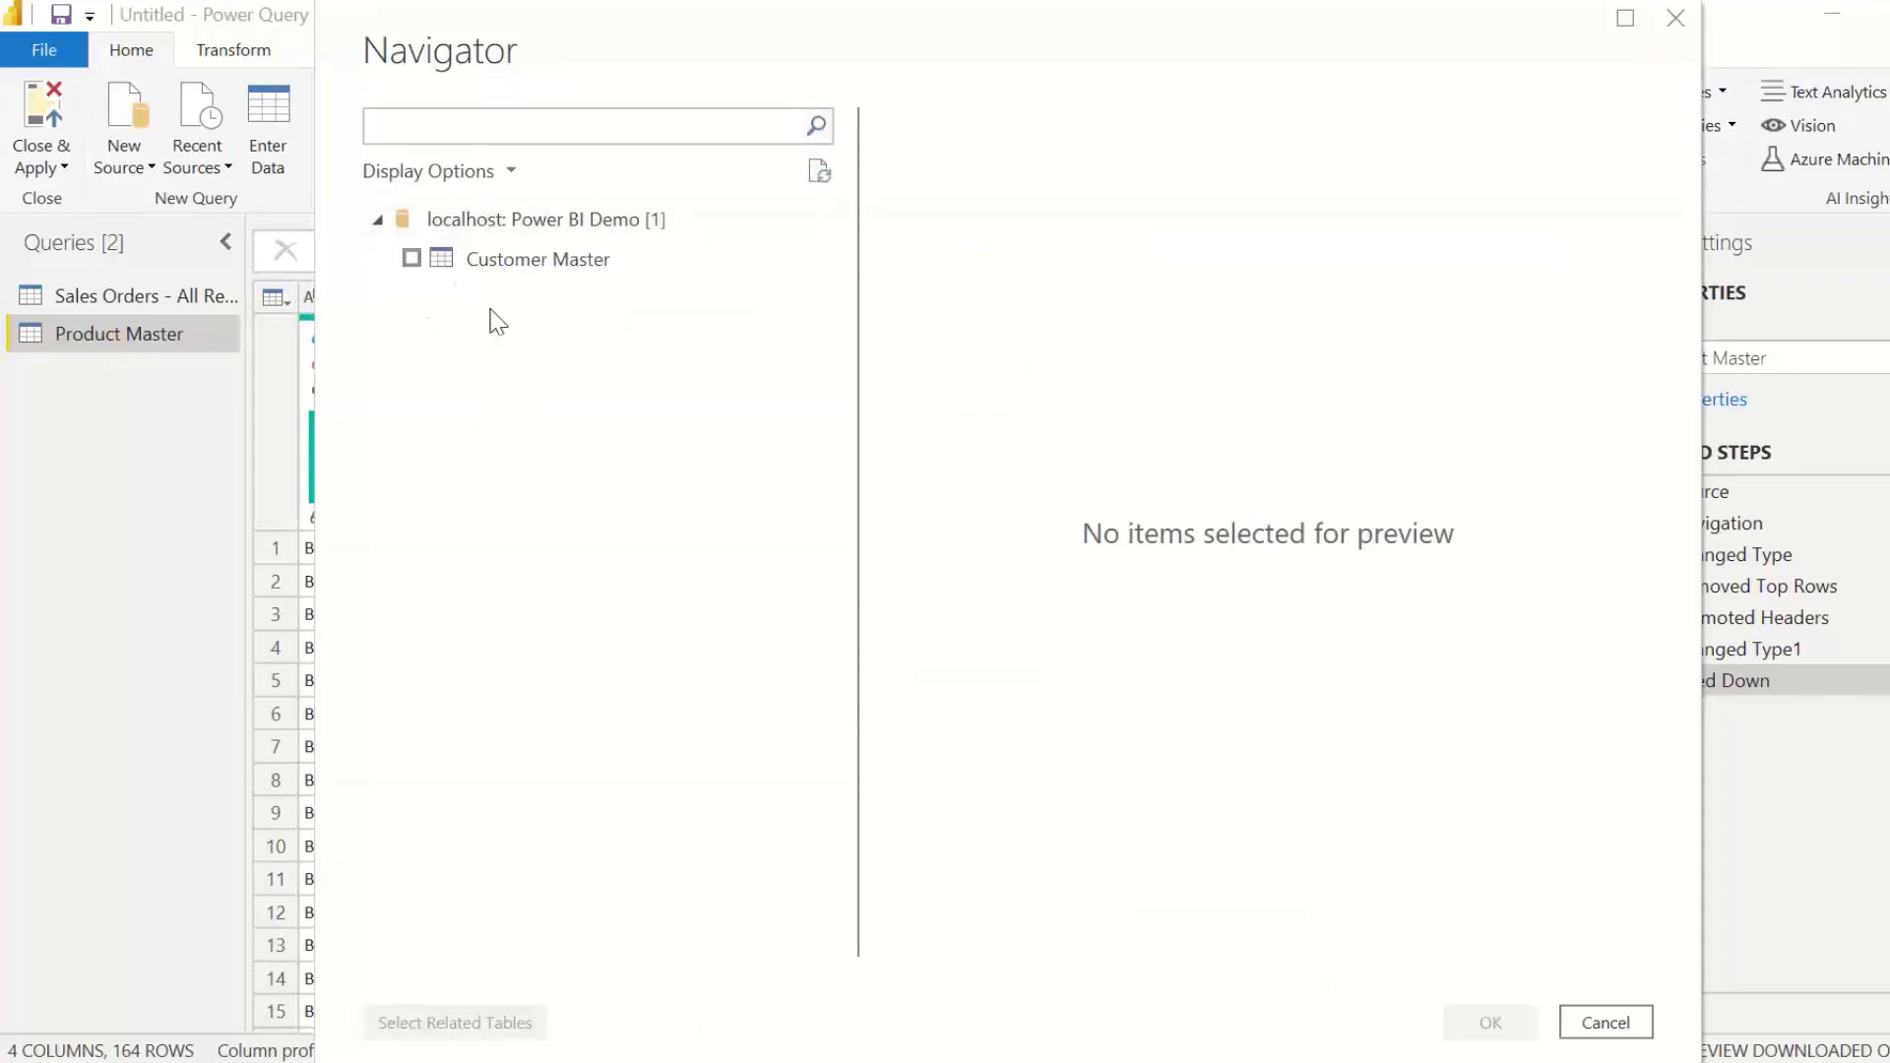
Step: Import the Customer Master table from the database and load all queries into the report with Close & Apply
left_click(412, 259)
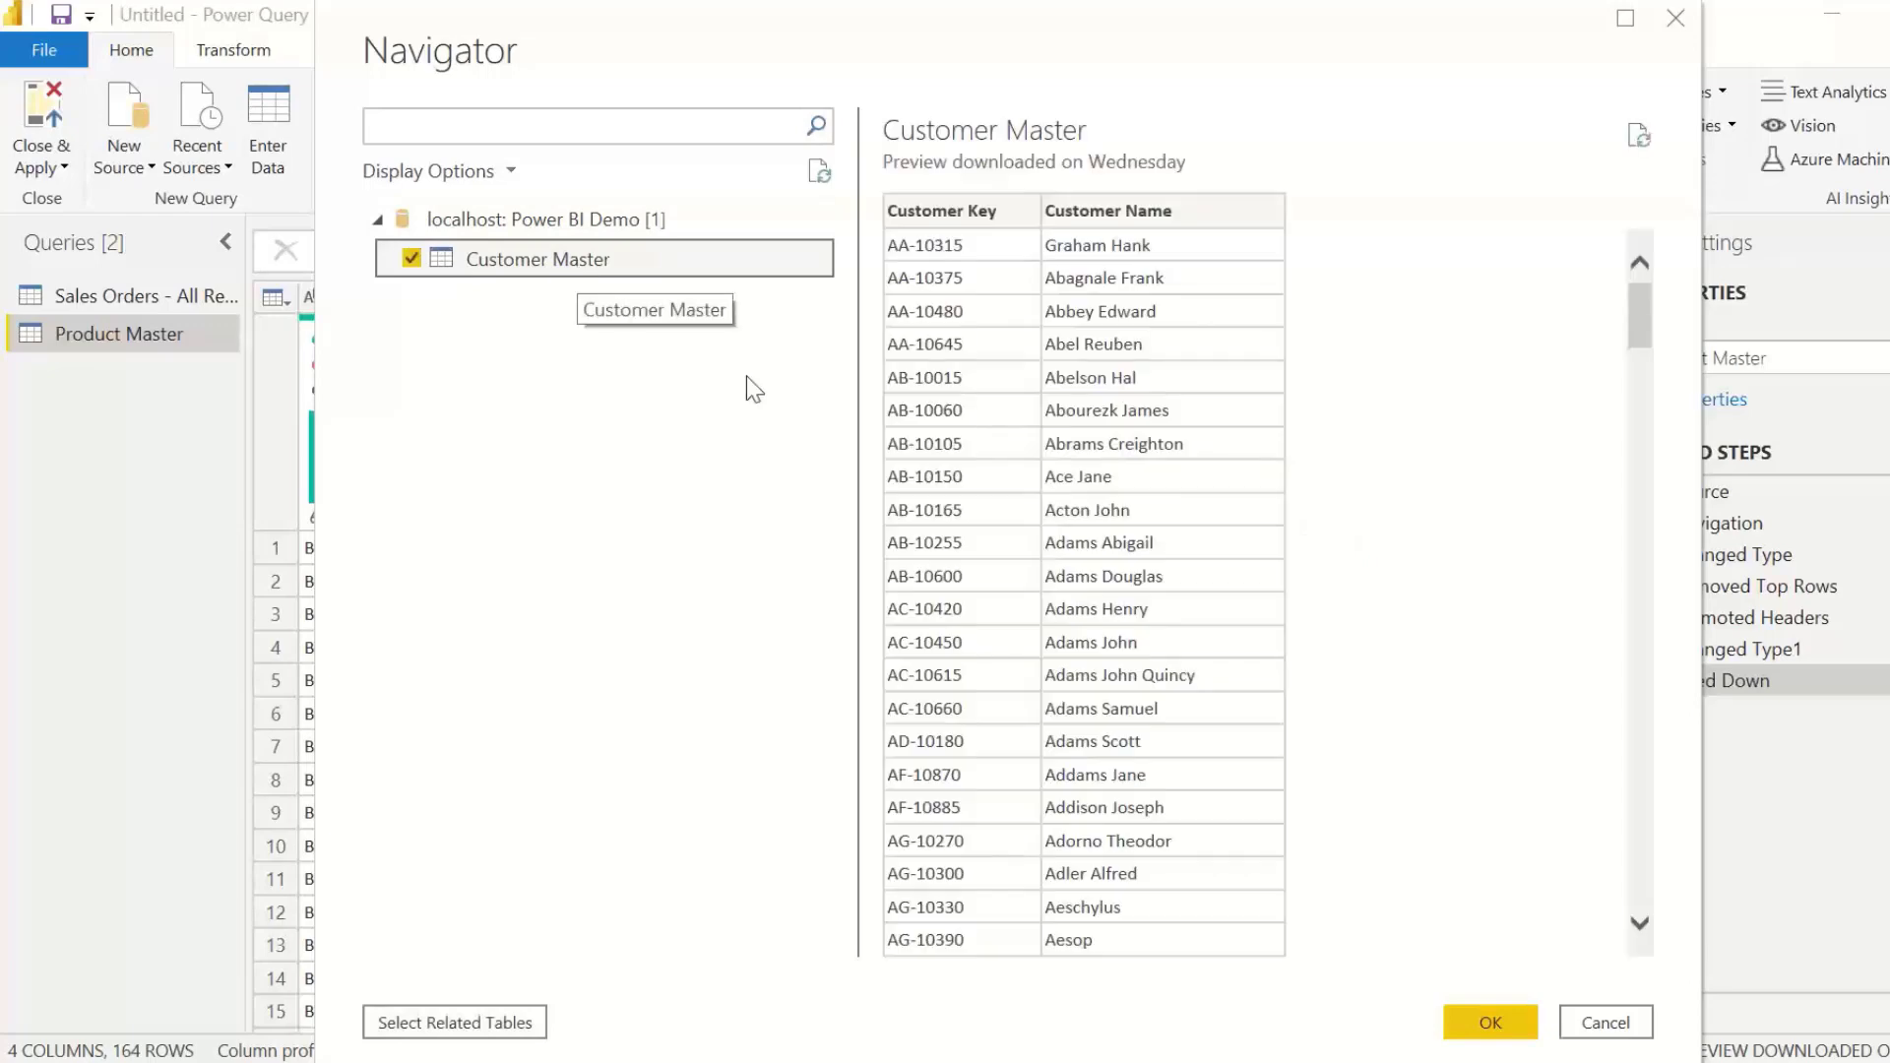
left_click(1452, 1032)
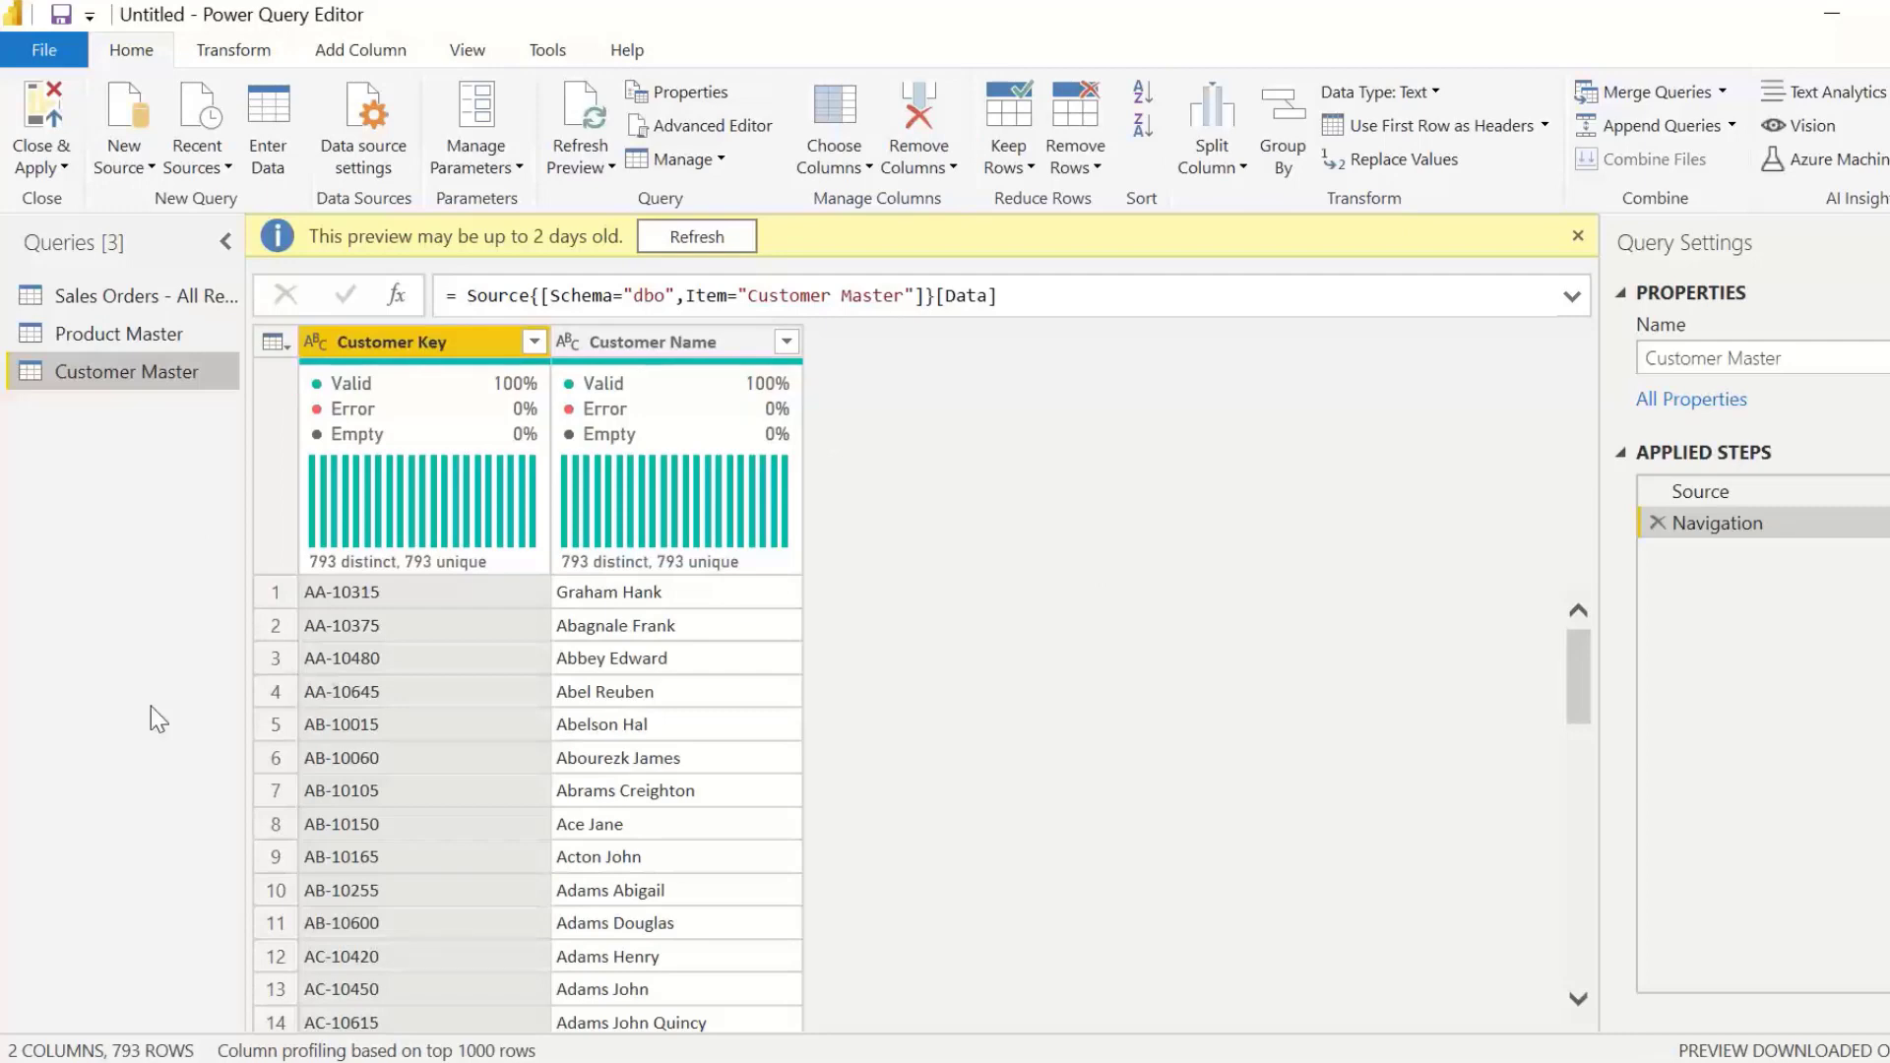
left_click(51, 157)
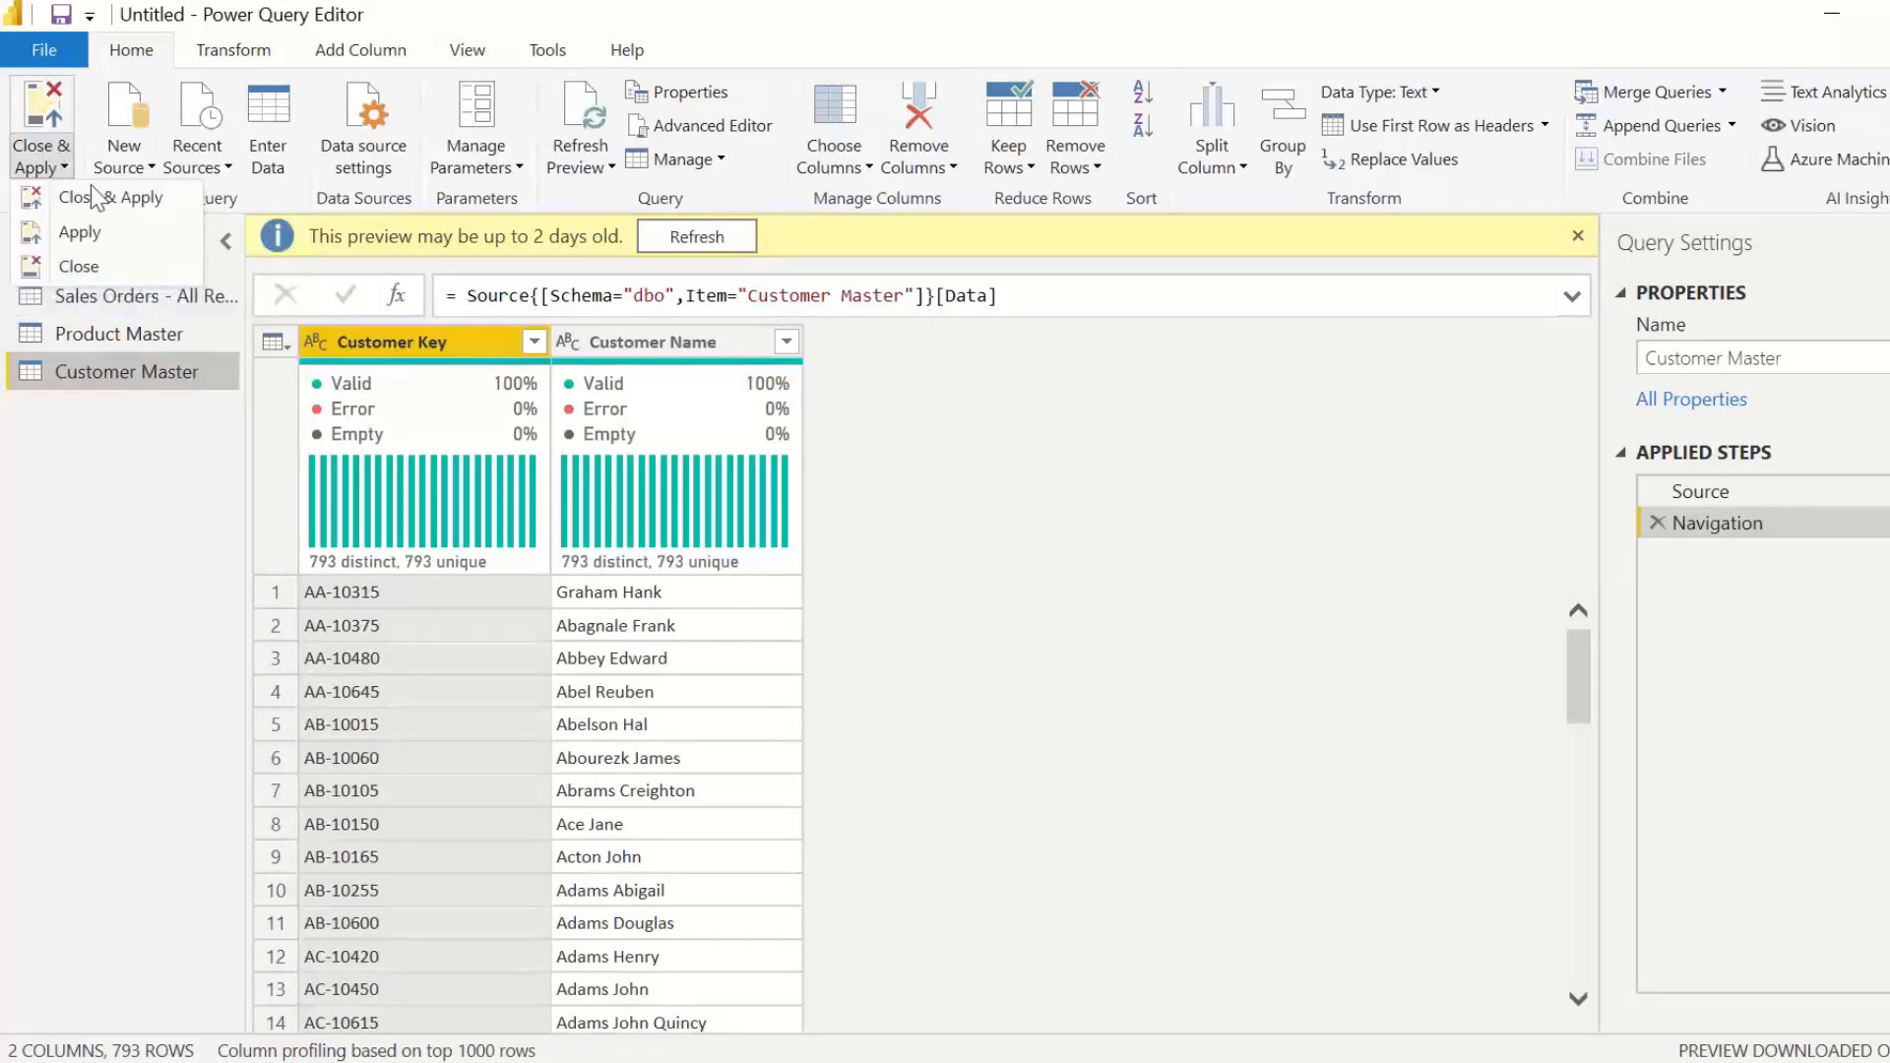
left_click(141, 198)
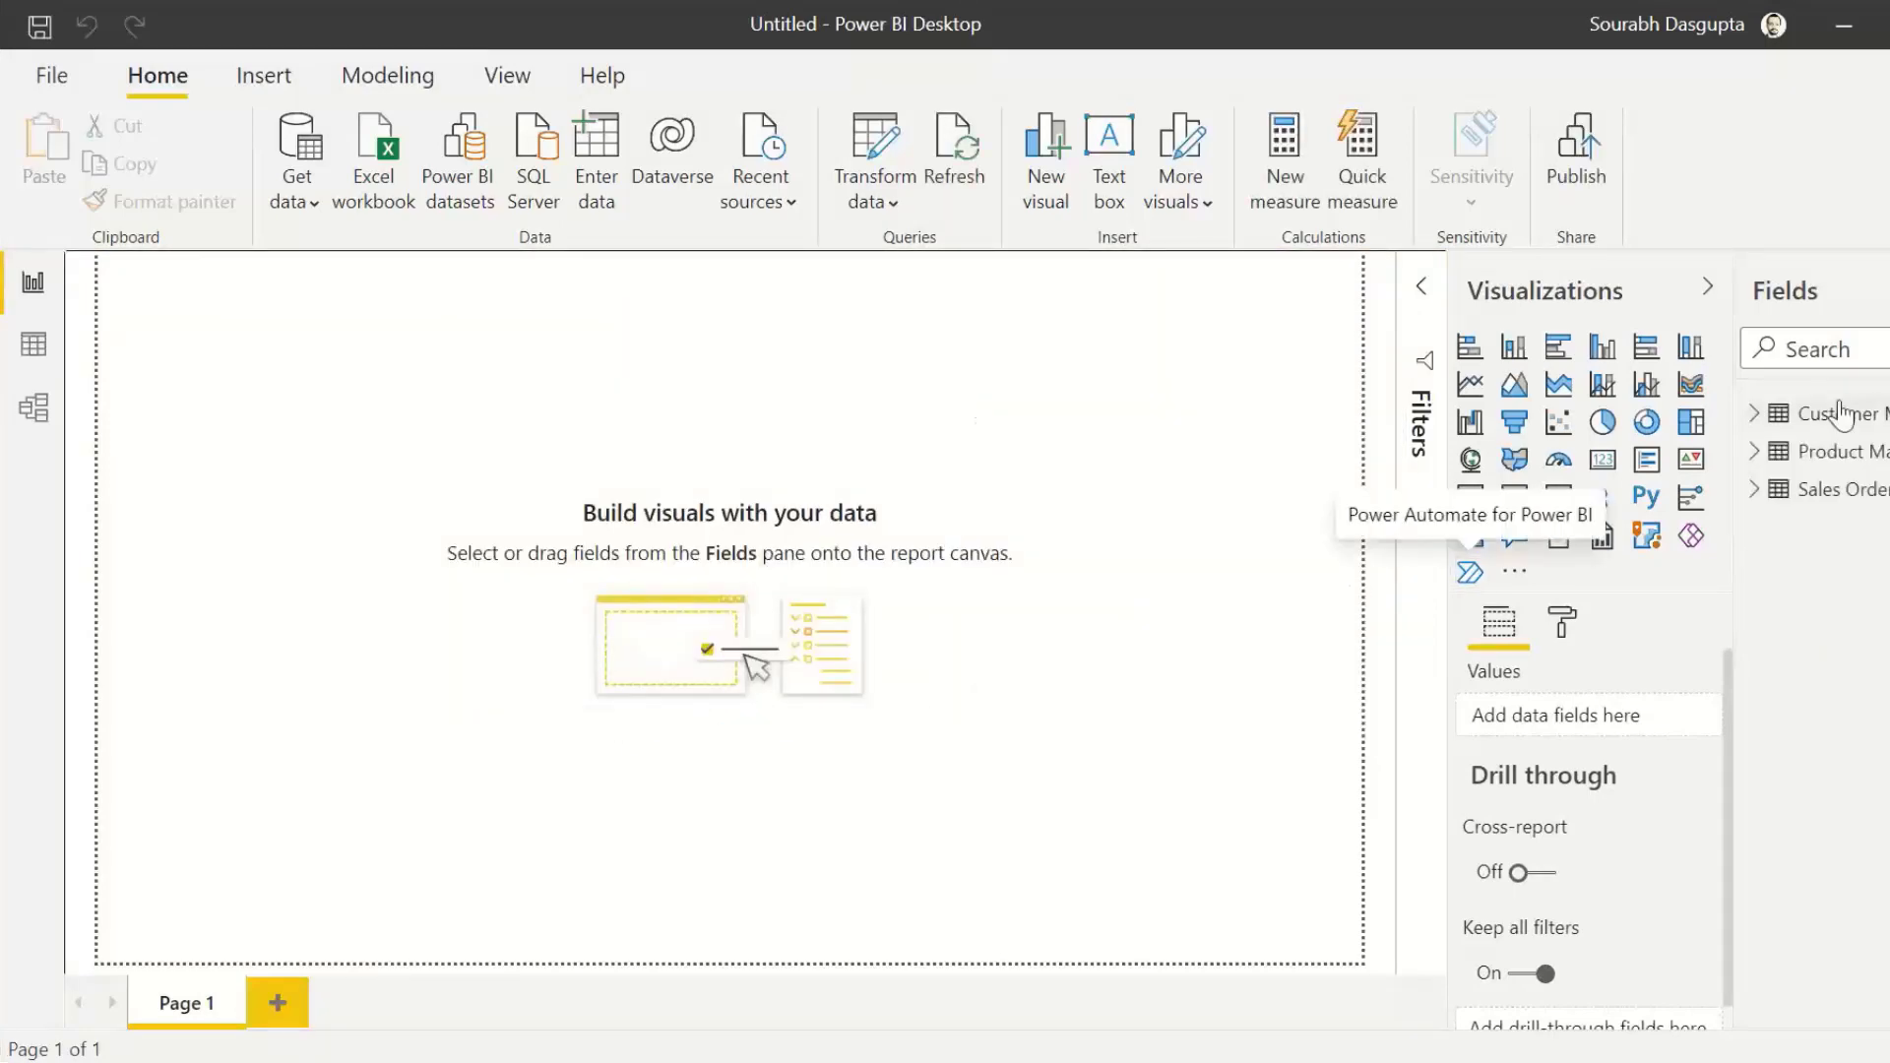
Step: Widen the Fields pane and review the fields of the Sales Orders, Product Master and Customer Master tables
left_click_drag(1735, 406, 1647, 405)
left_click(1665, 489)
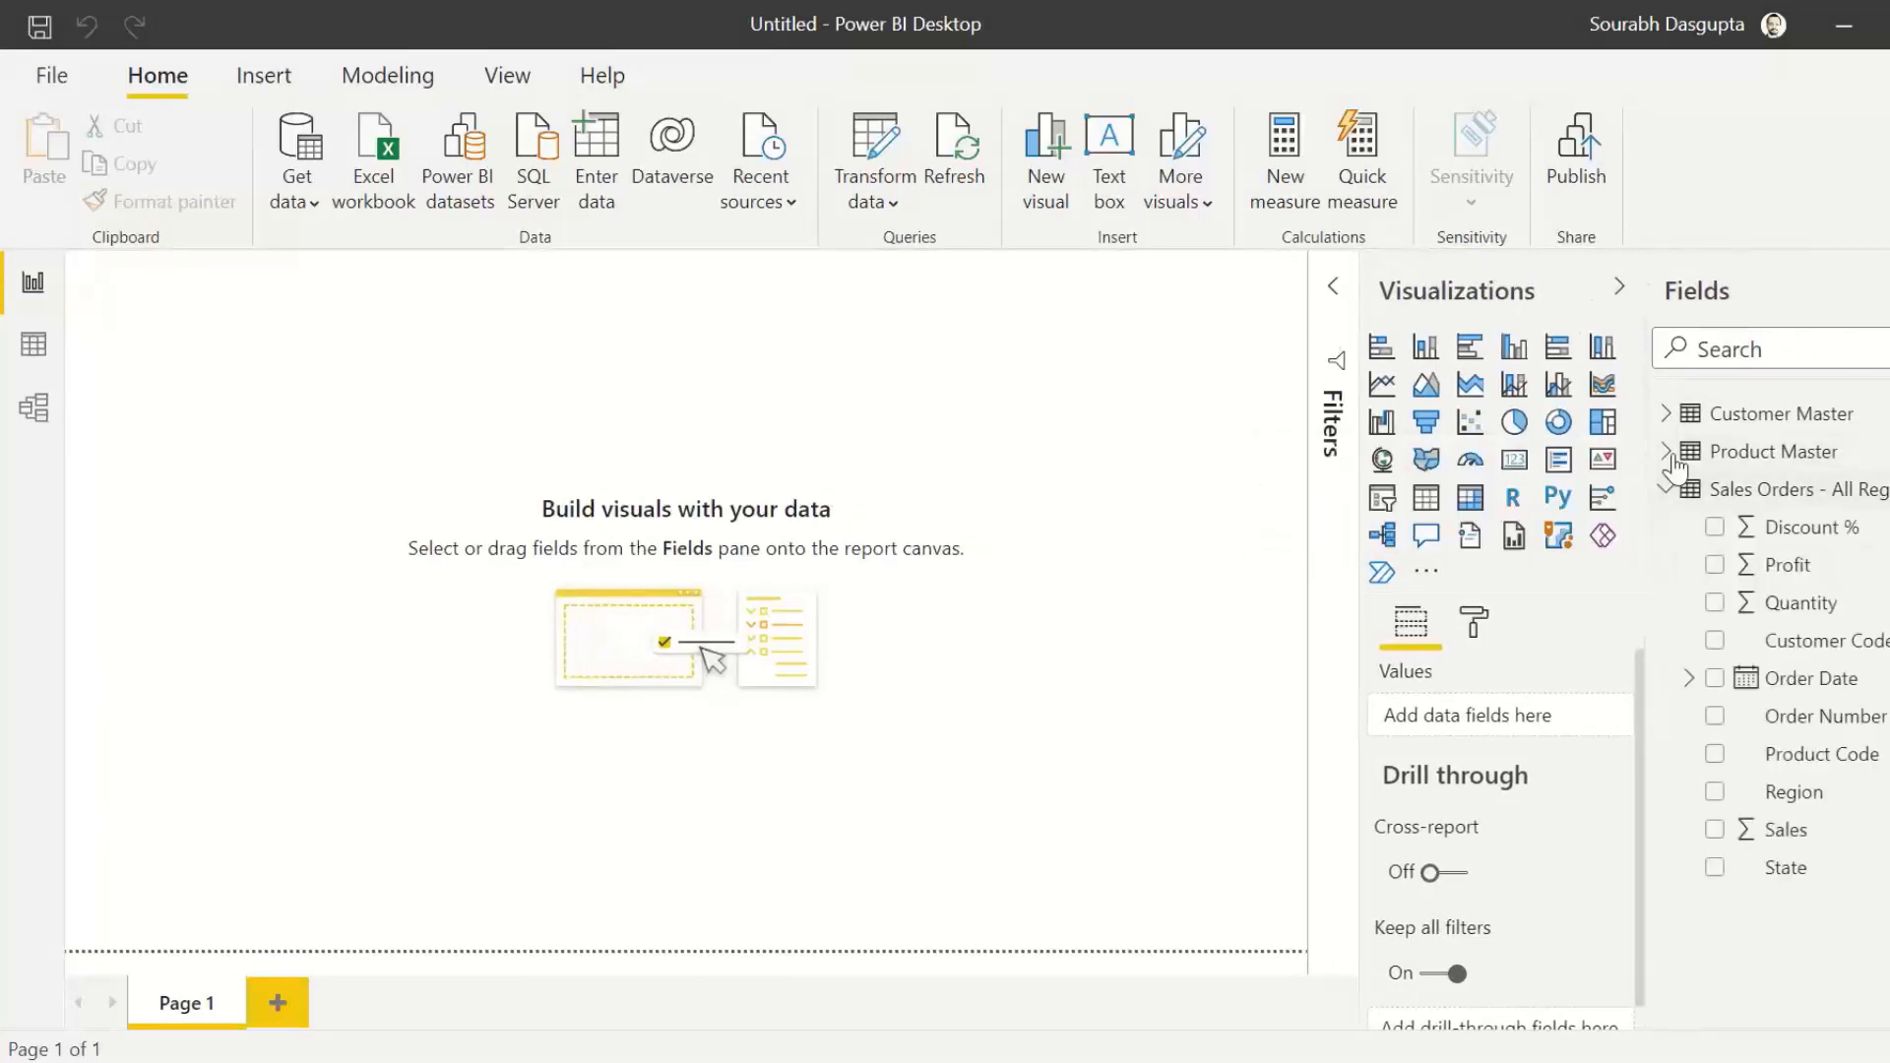
left_click(1710, 453)
left_click(1801, 414)
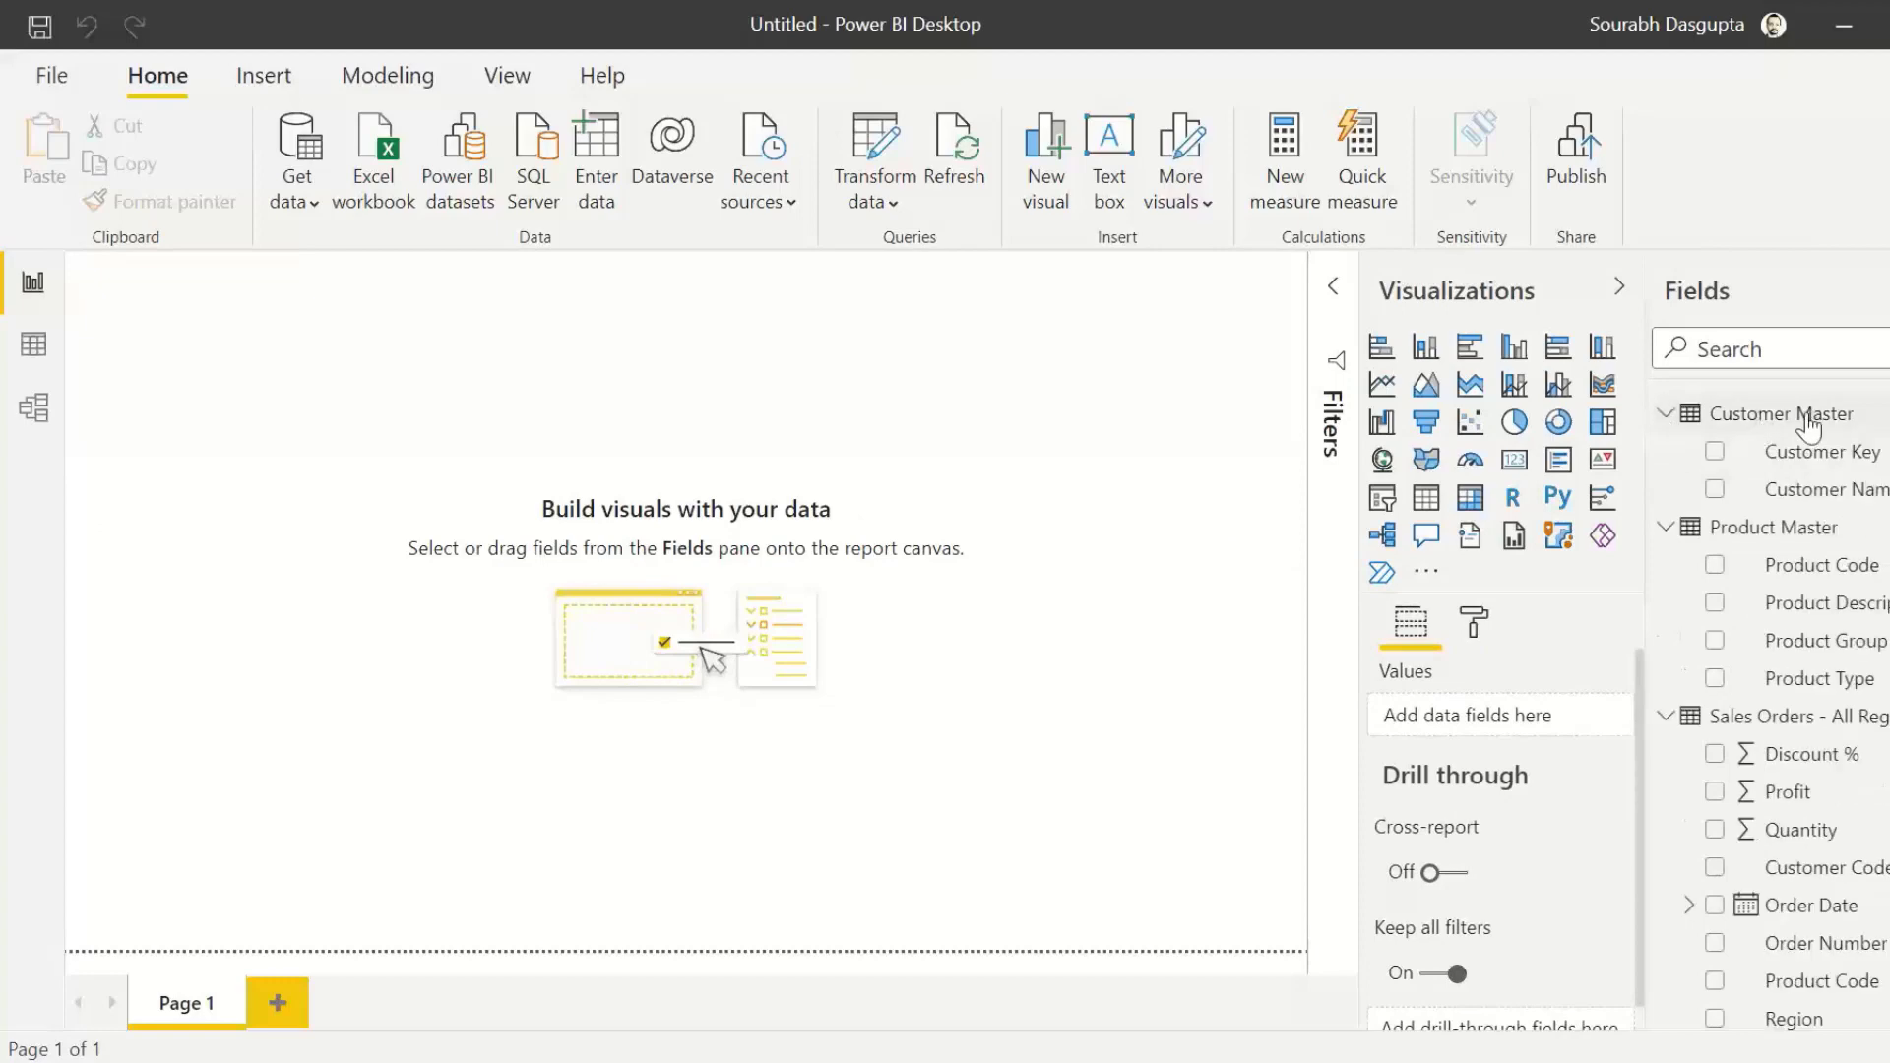
scroll(1772, 709, "down", 1)
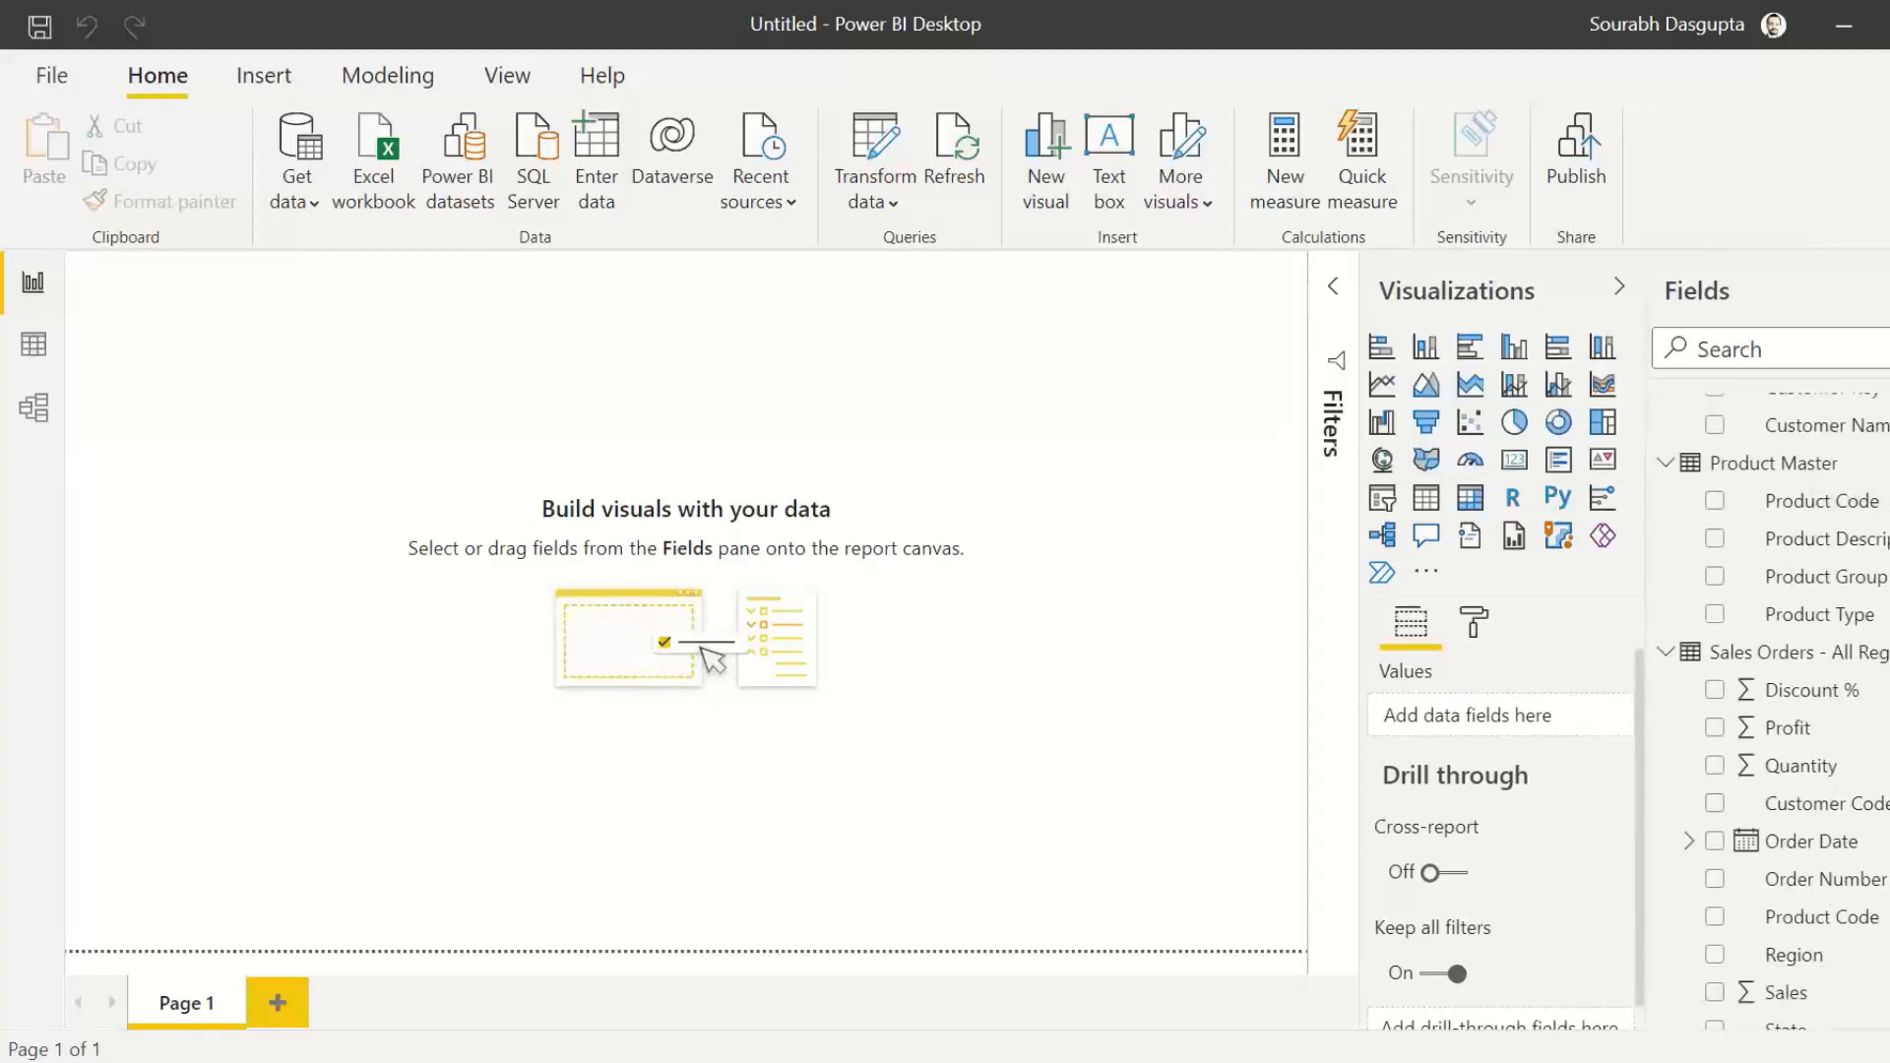
scroll(1762, 506, "up", 1)
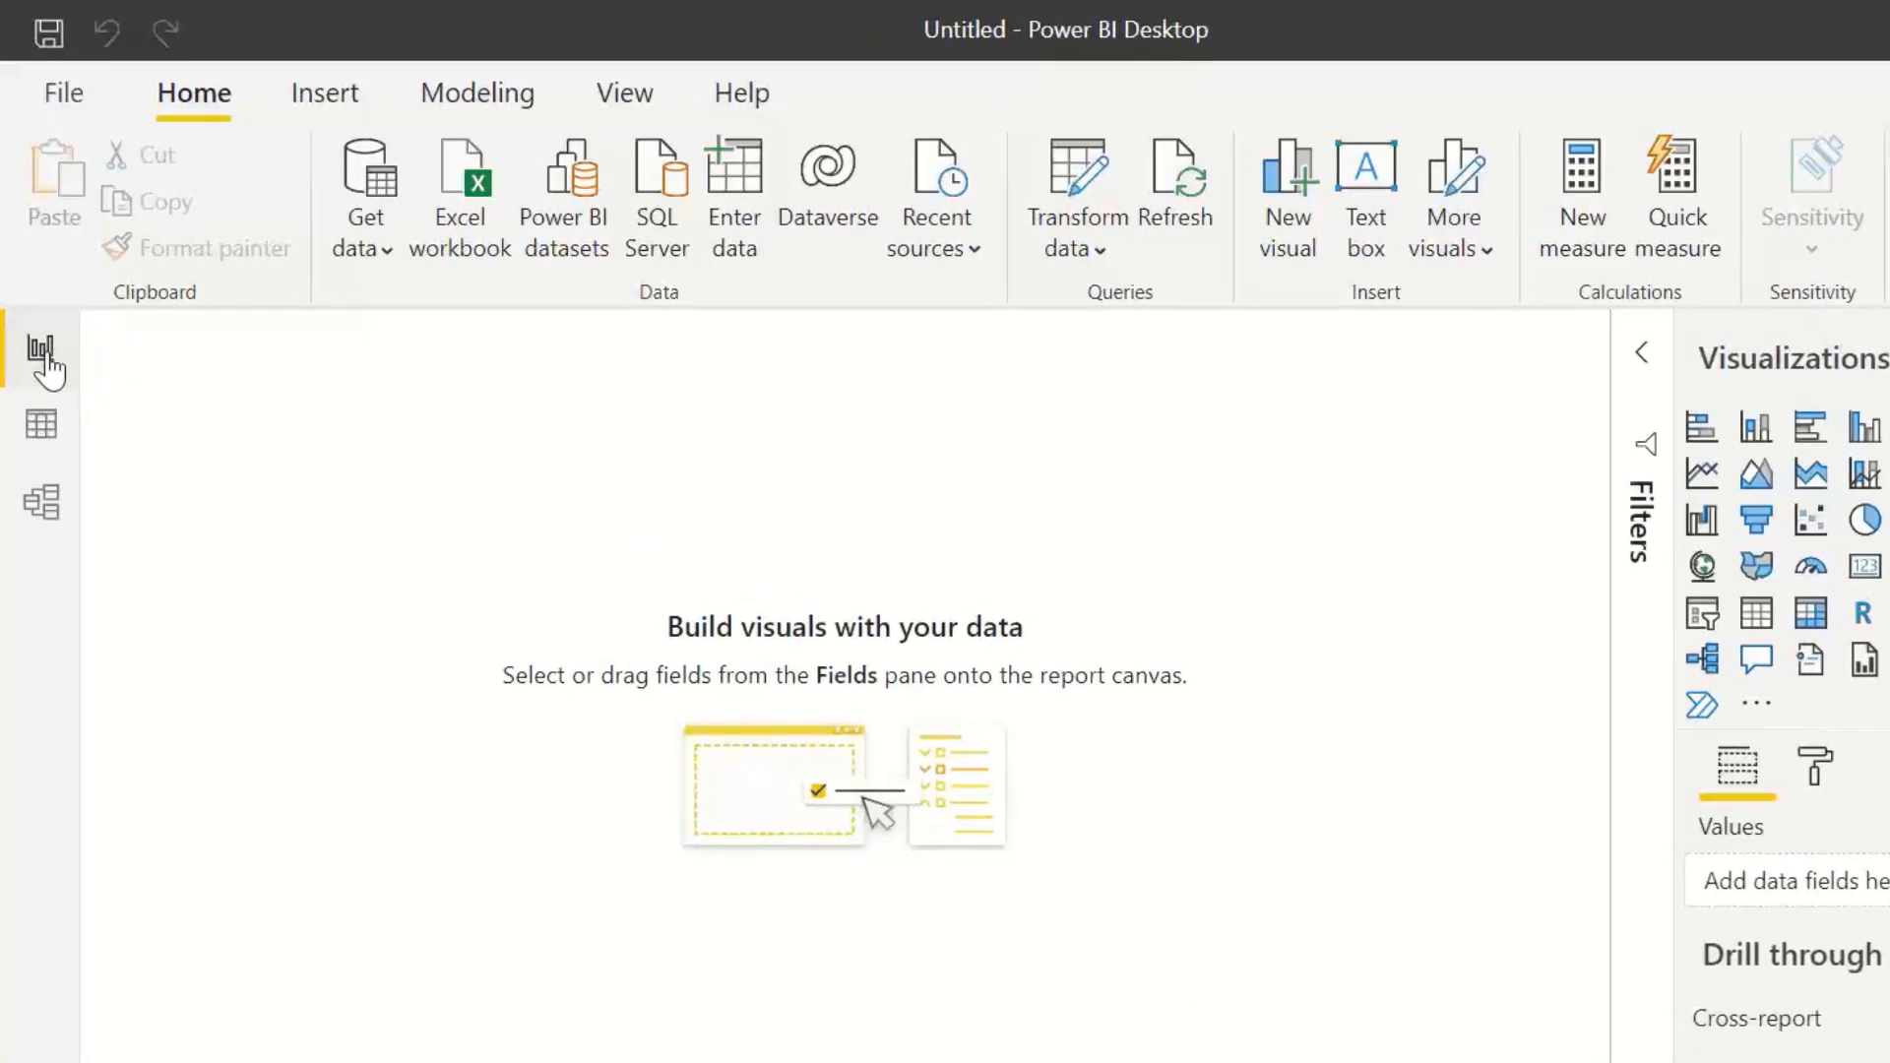
Step: In the model diagram, place Sales Orders to the right of both master tables, Product Master below Customer Master, and lengthen the Sales Orders card
left_click(49, 510)
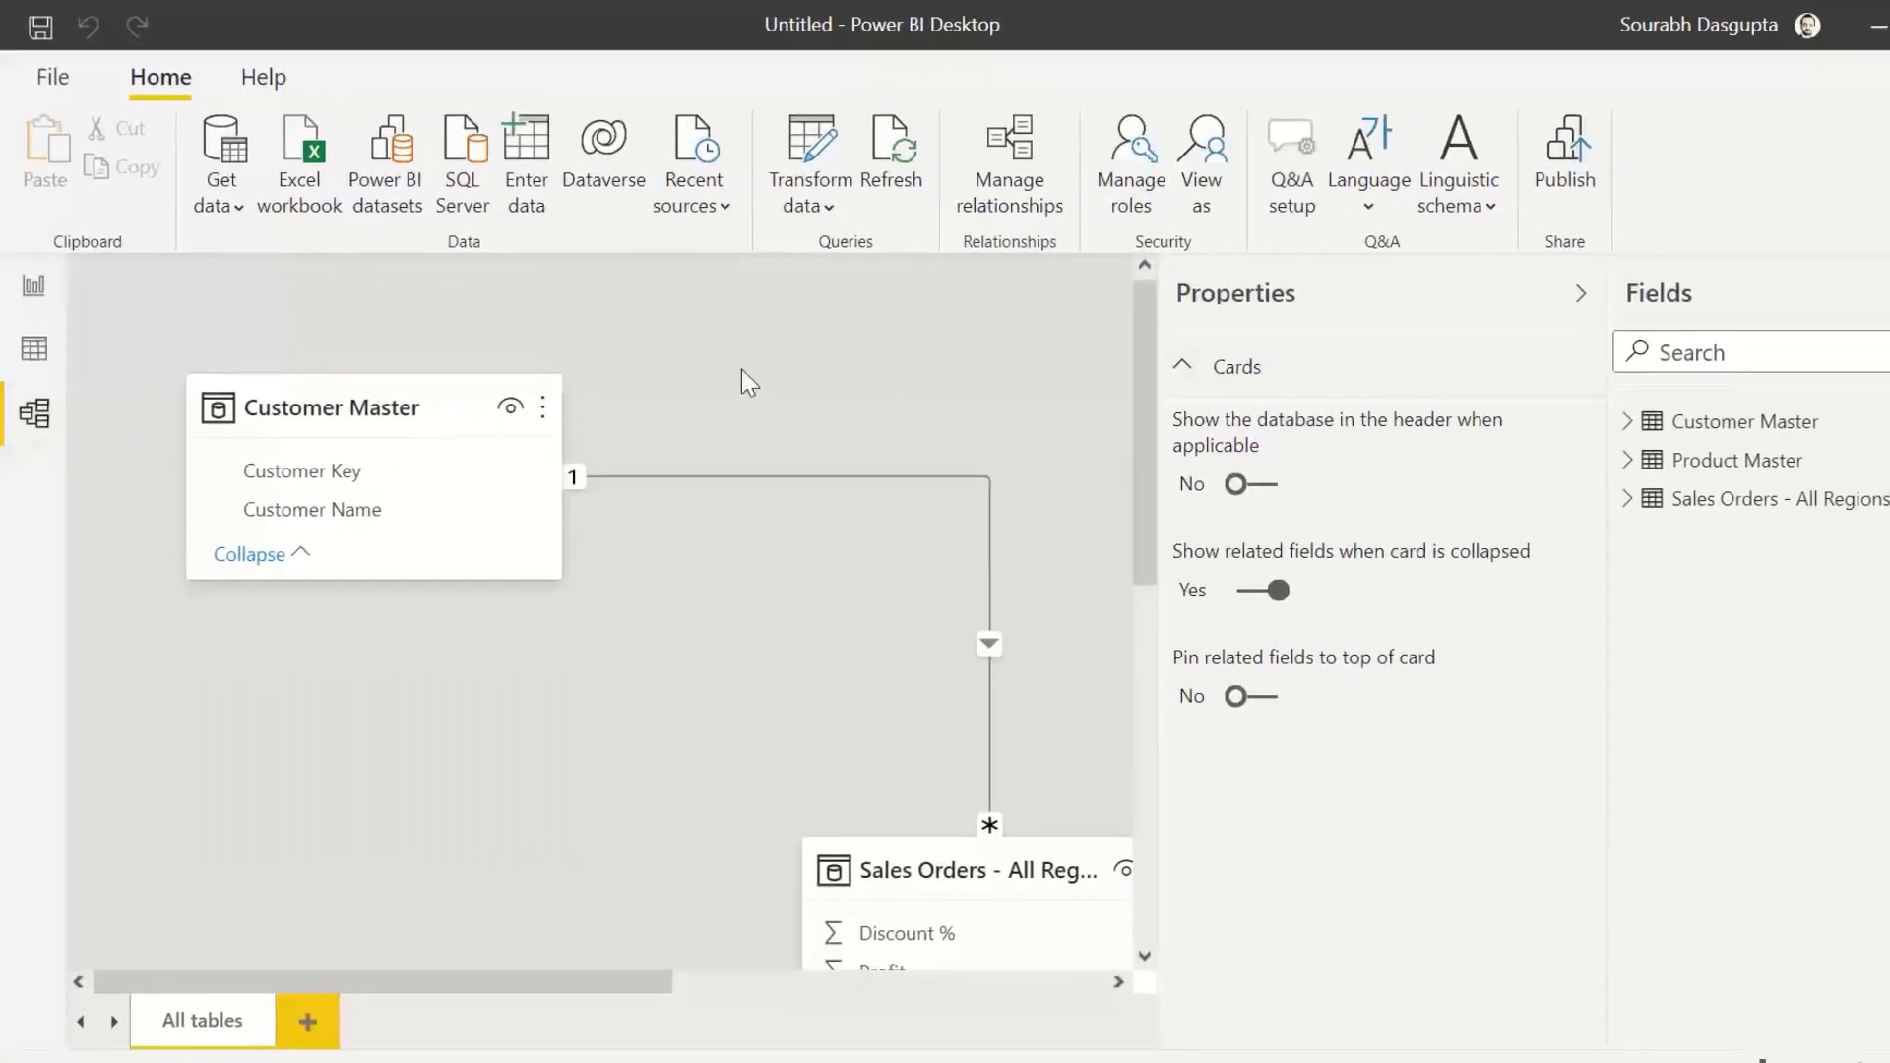
left_click(1552, 291)
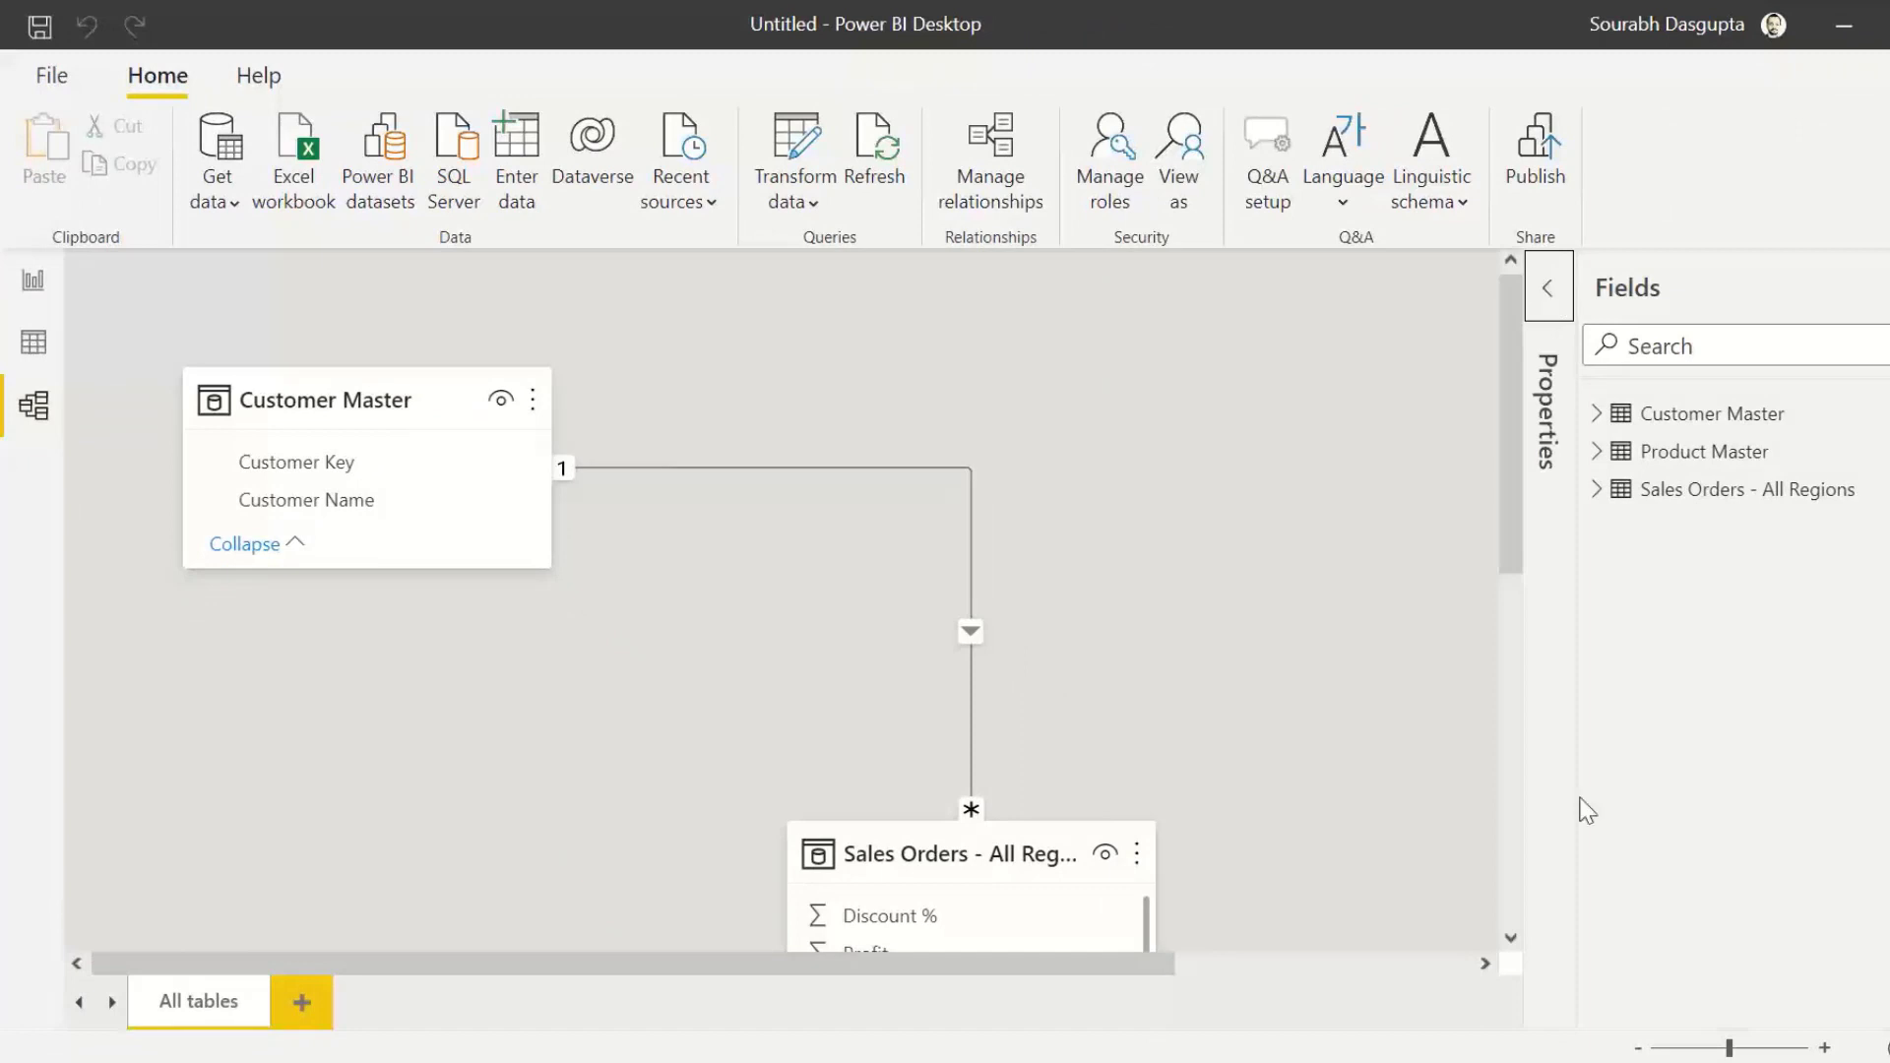
left_click(1886, 1047)
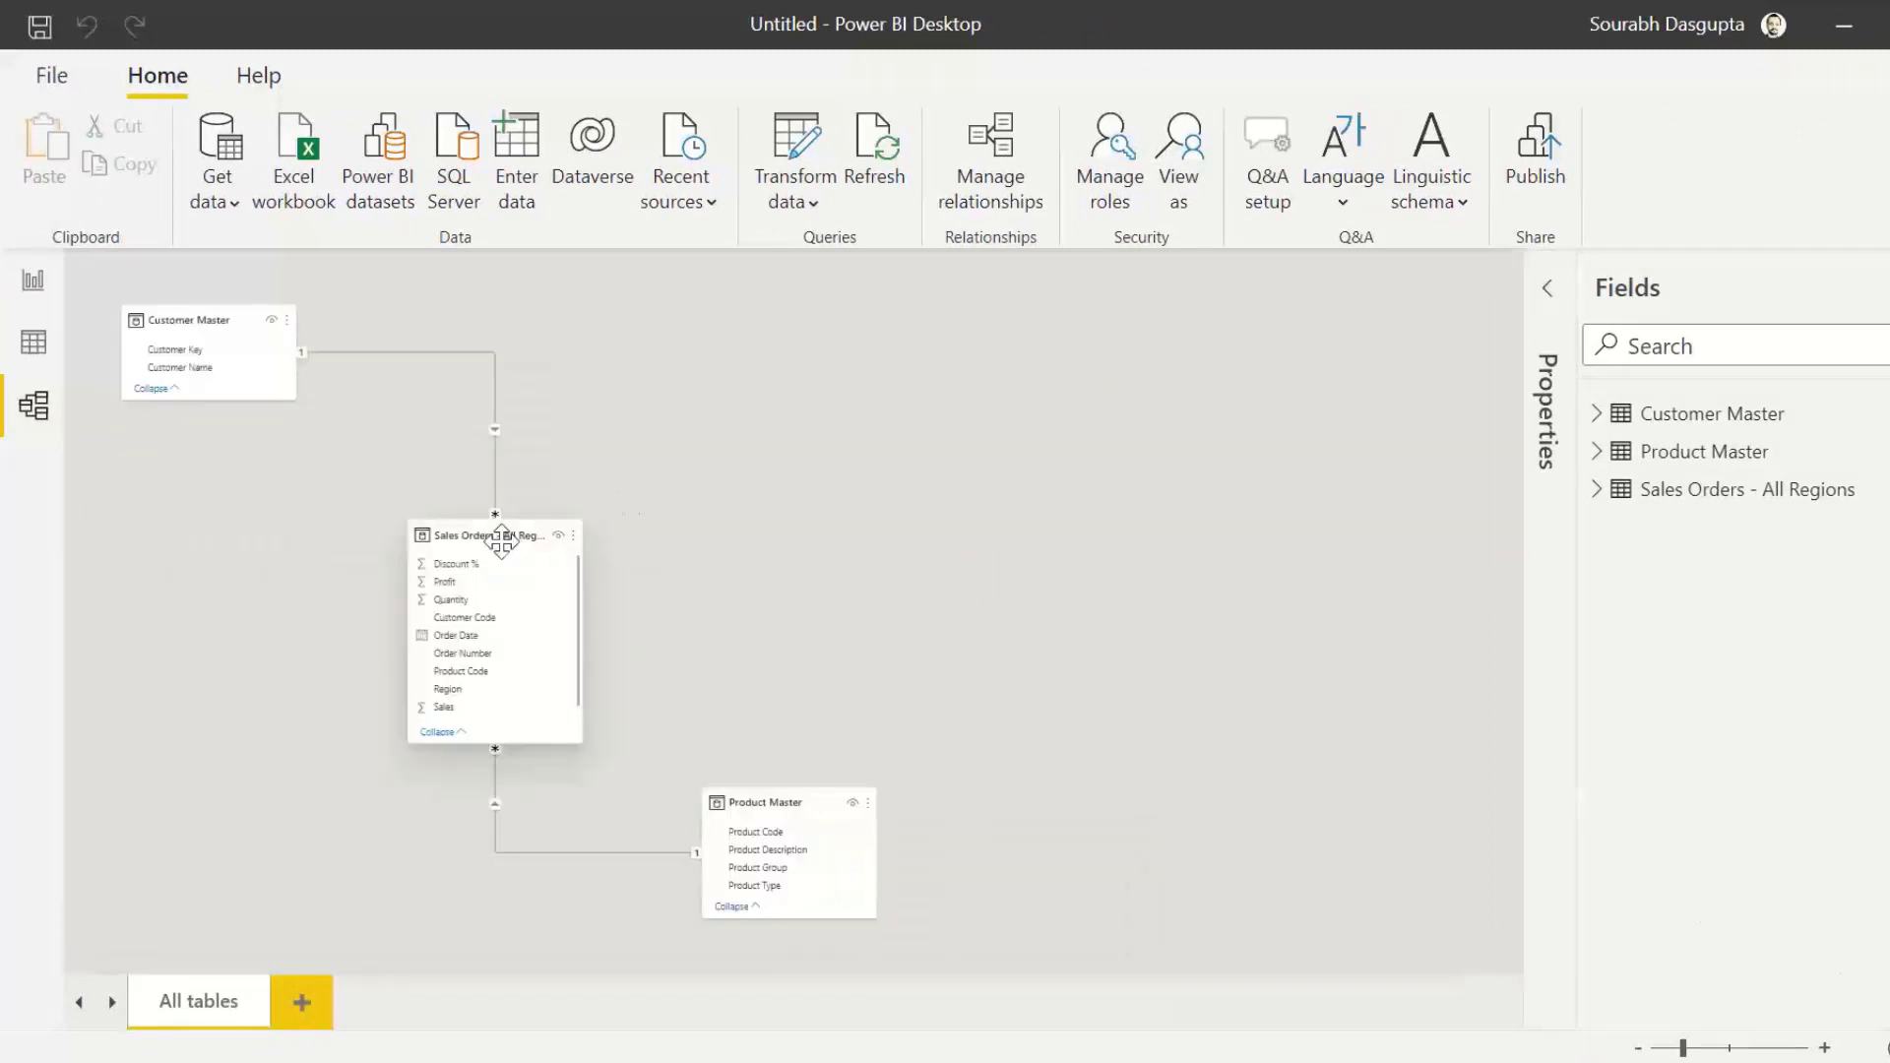
left_click_drag(500, 539, 704, 372)
left_click_drag(759, 784, 353, 452)
left_click(1887, 1047)
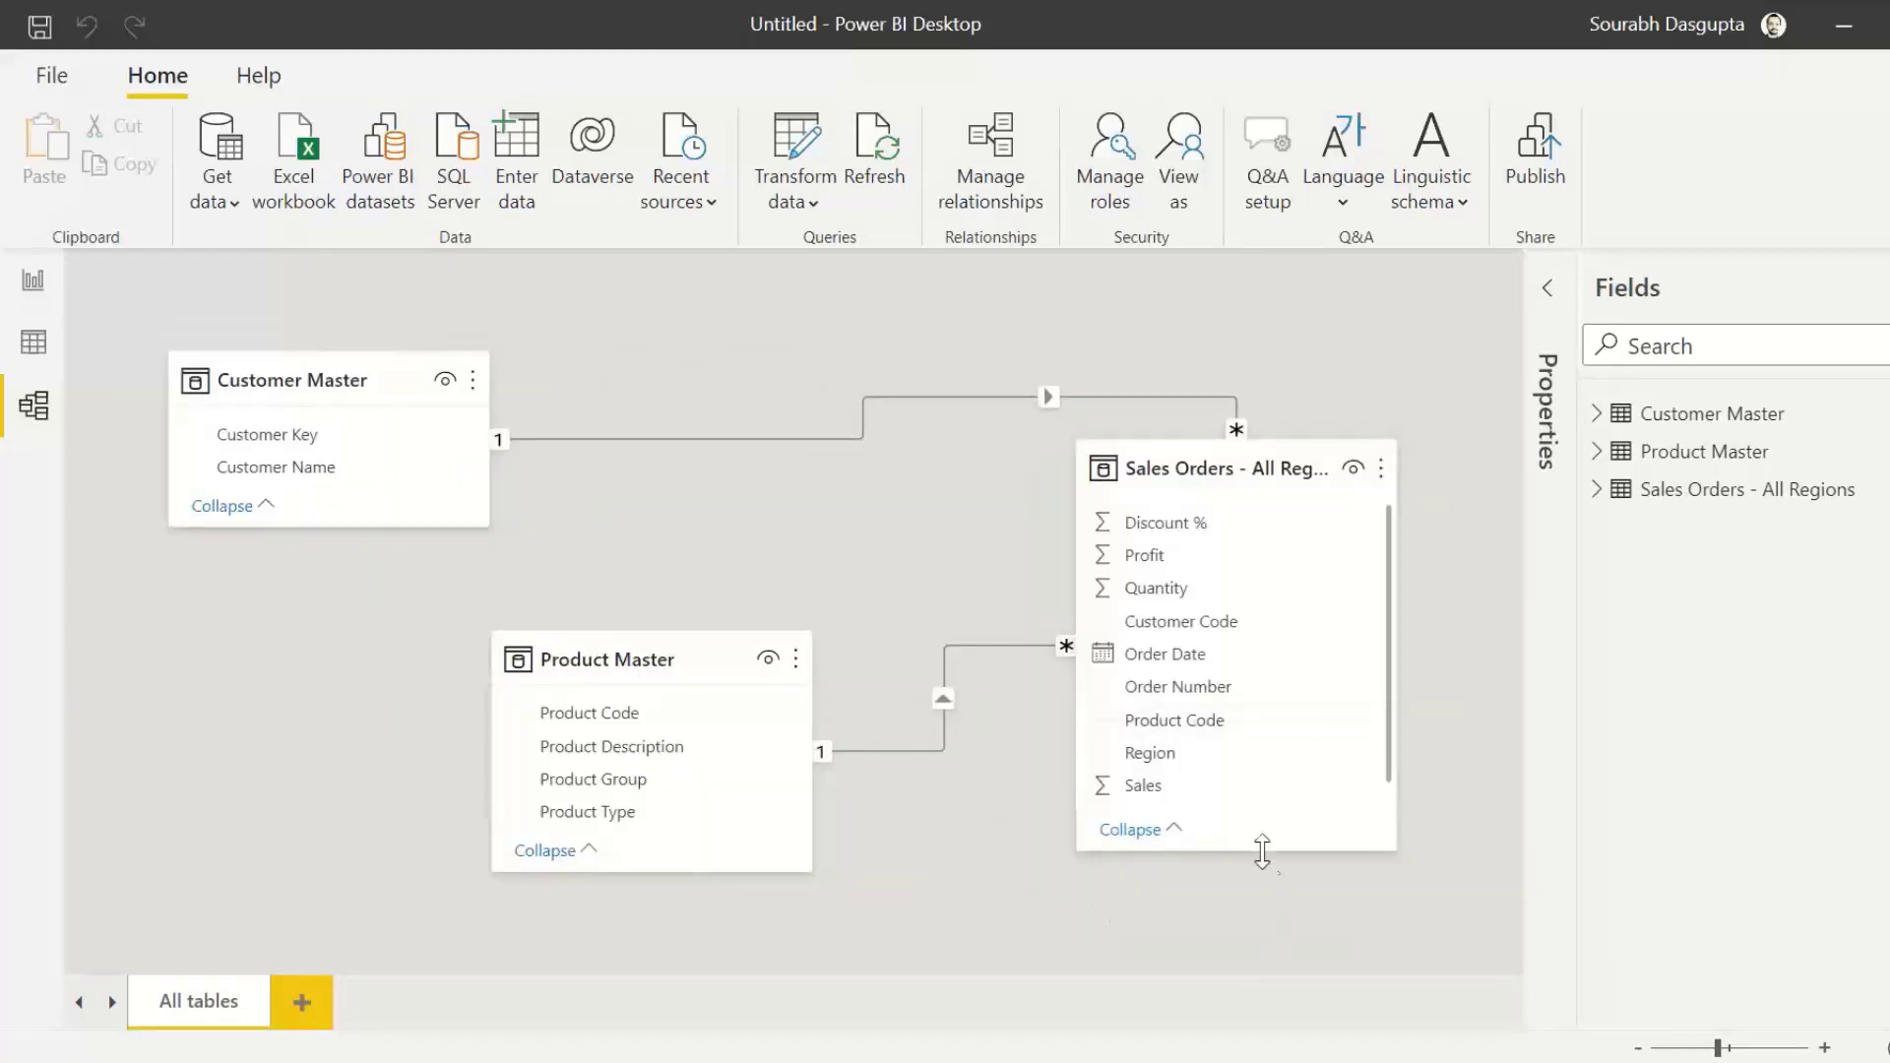
left_click_drag(1256, 849, 1248, 914)
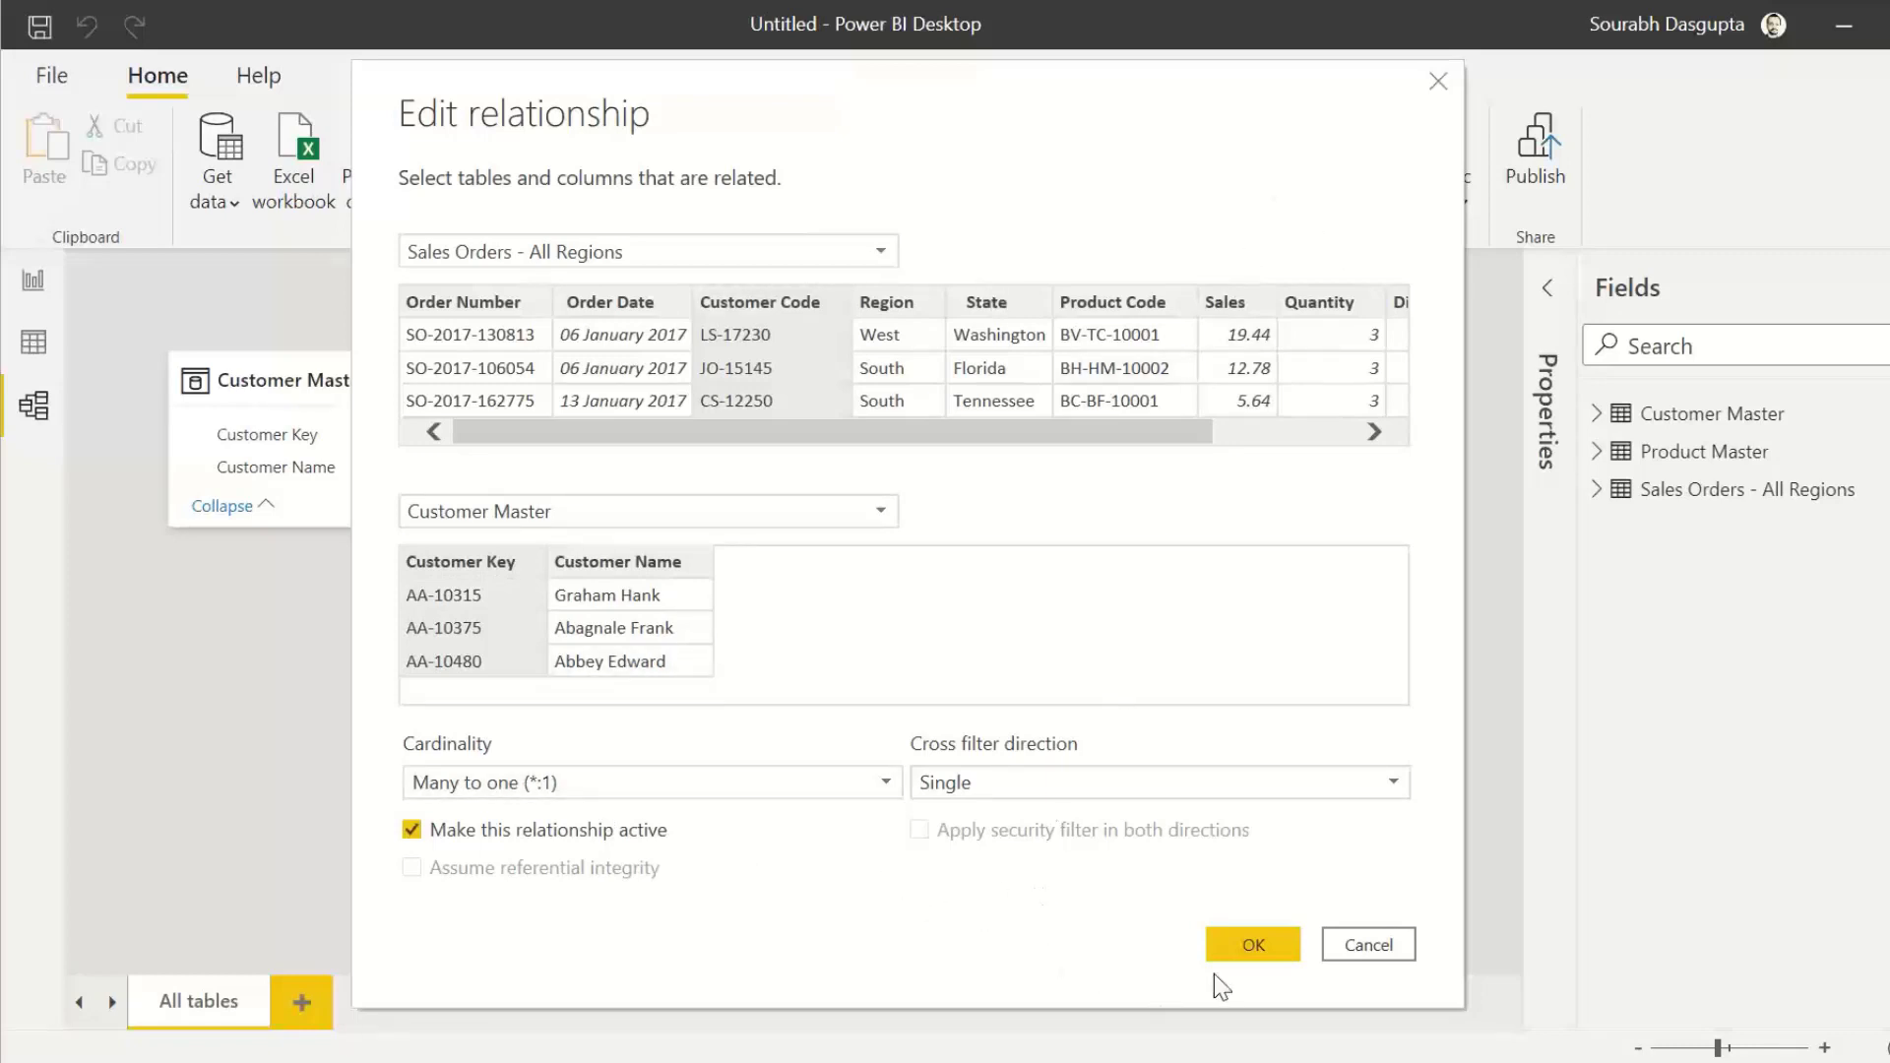
Step: Examine the relationship settings linking Sales Orders to Customer Master and Product Master, and close them without edits
left_click(1364, 947)
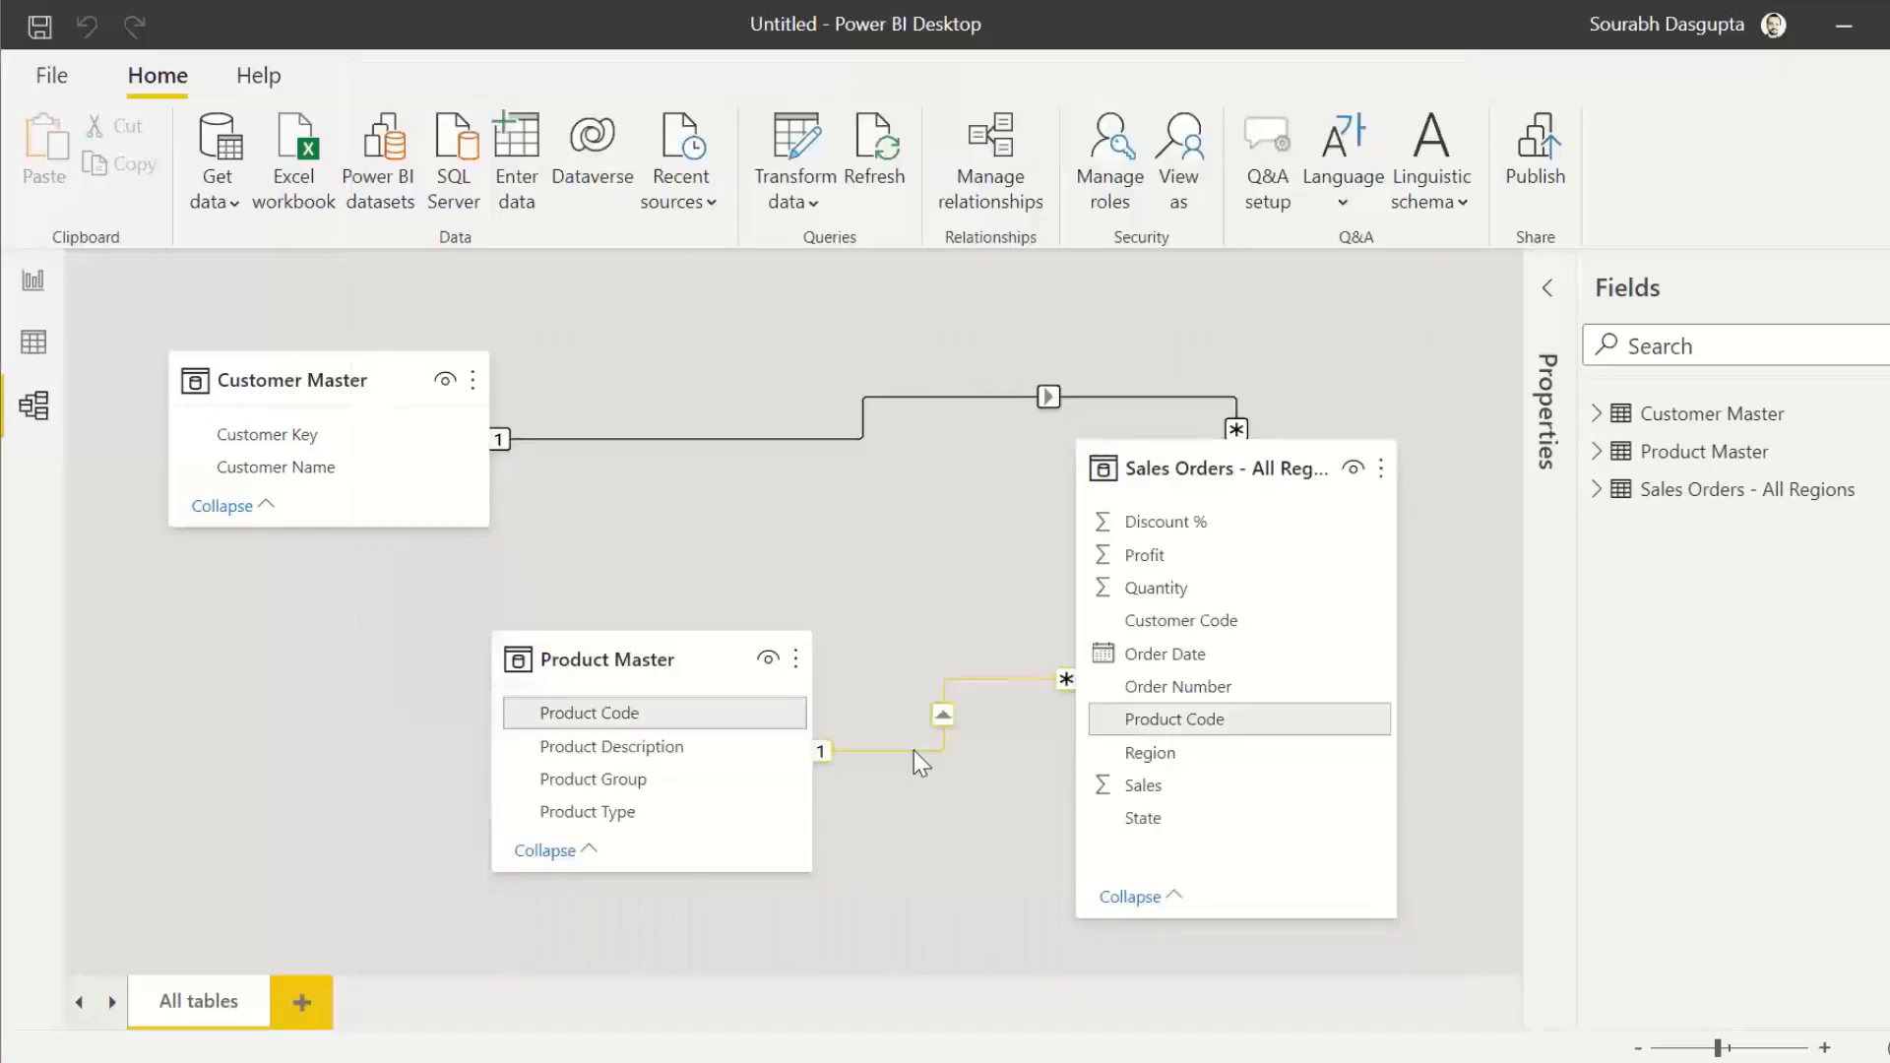
double_click(913, 750)
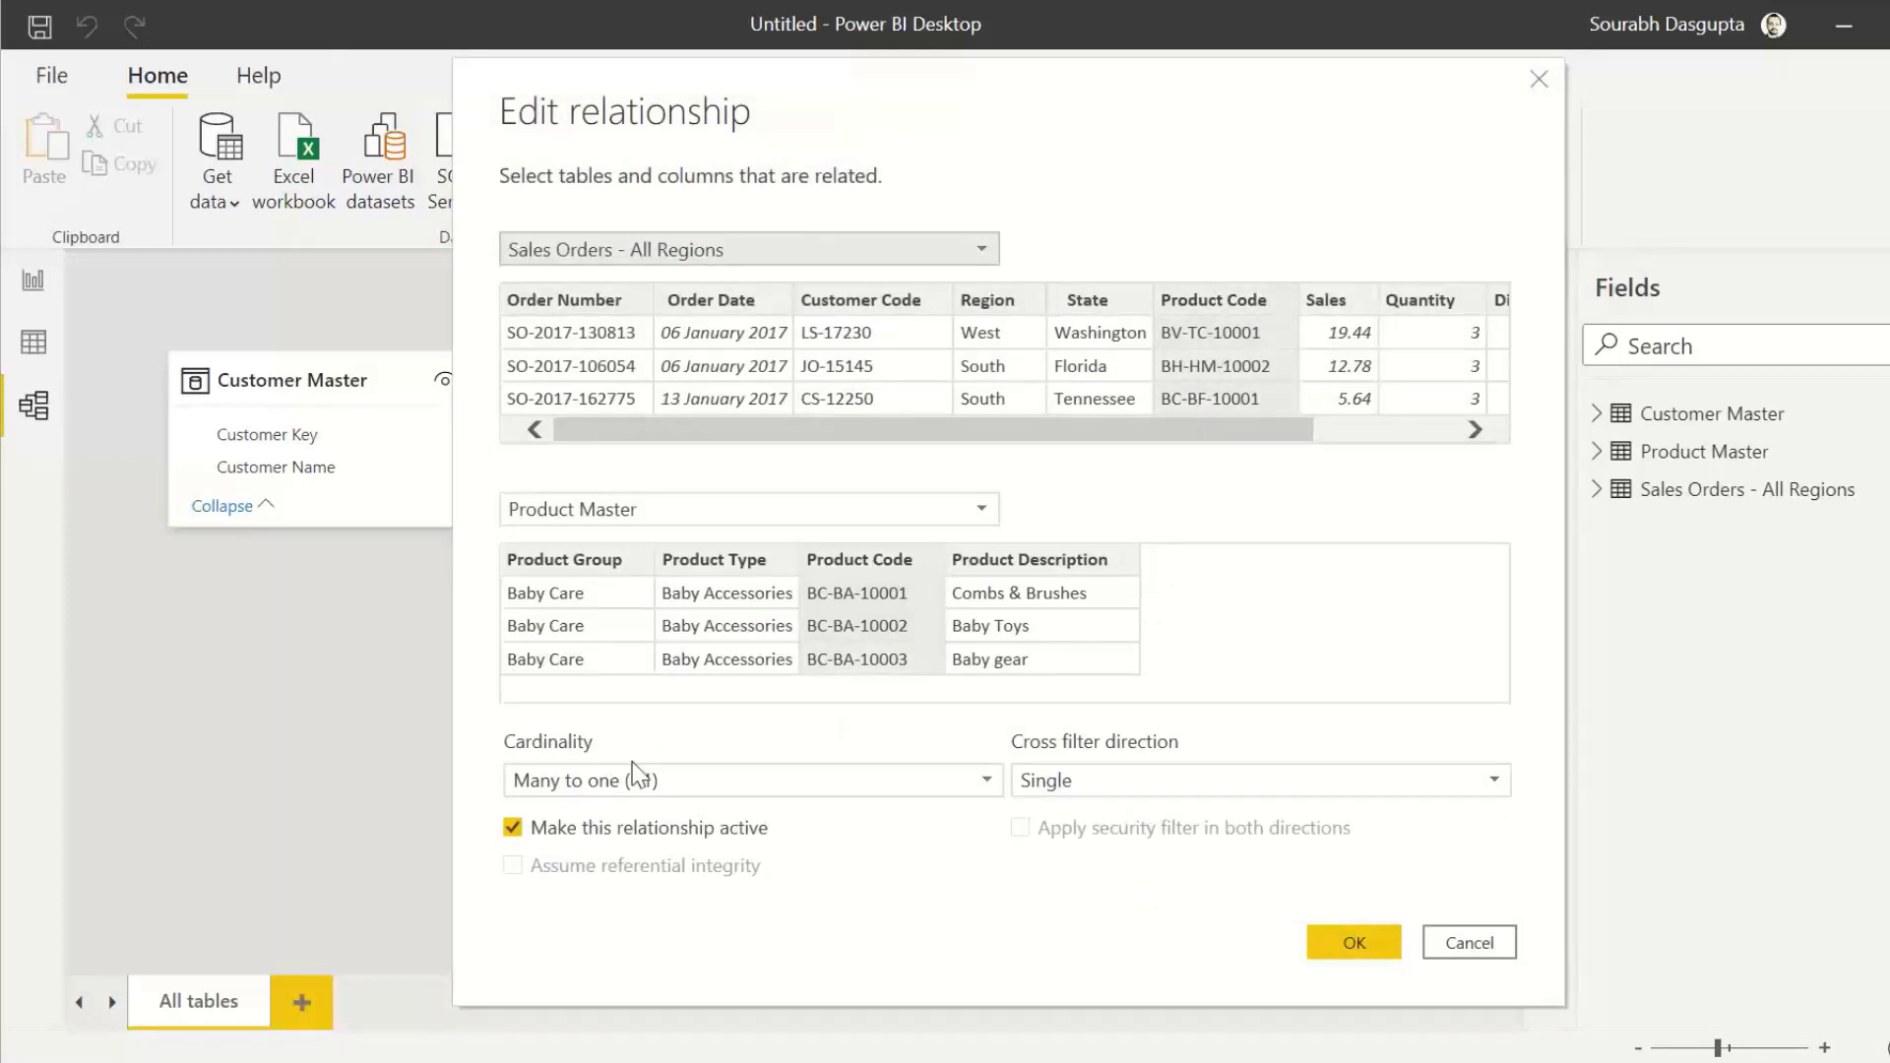
left_click(1468, 943)
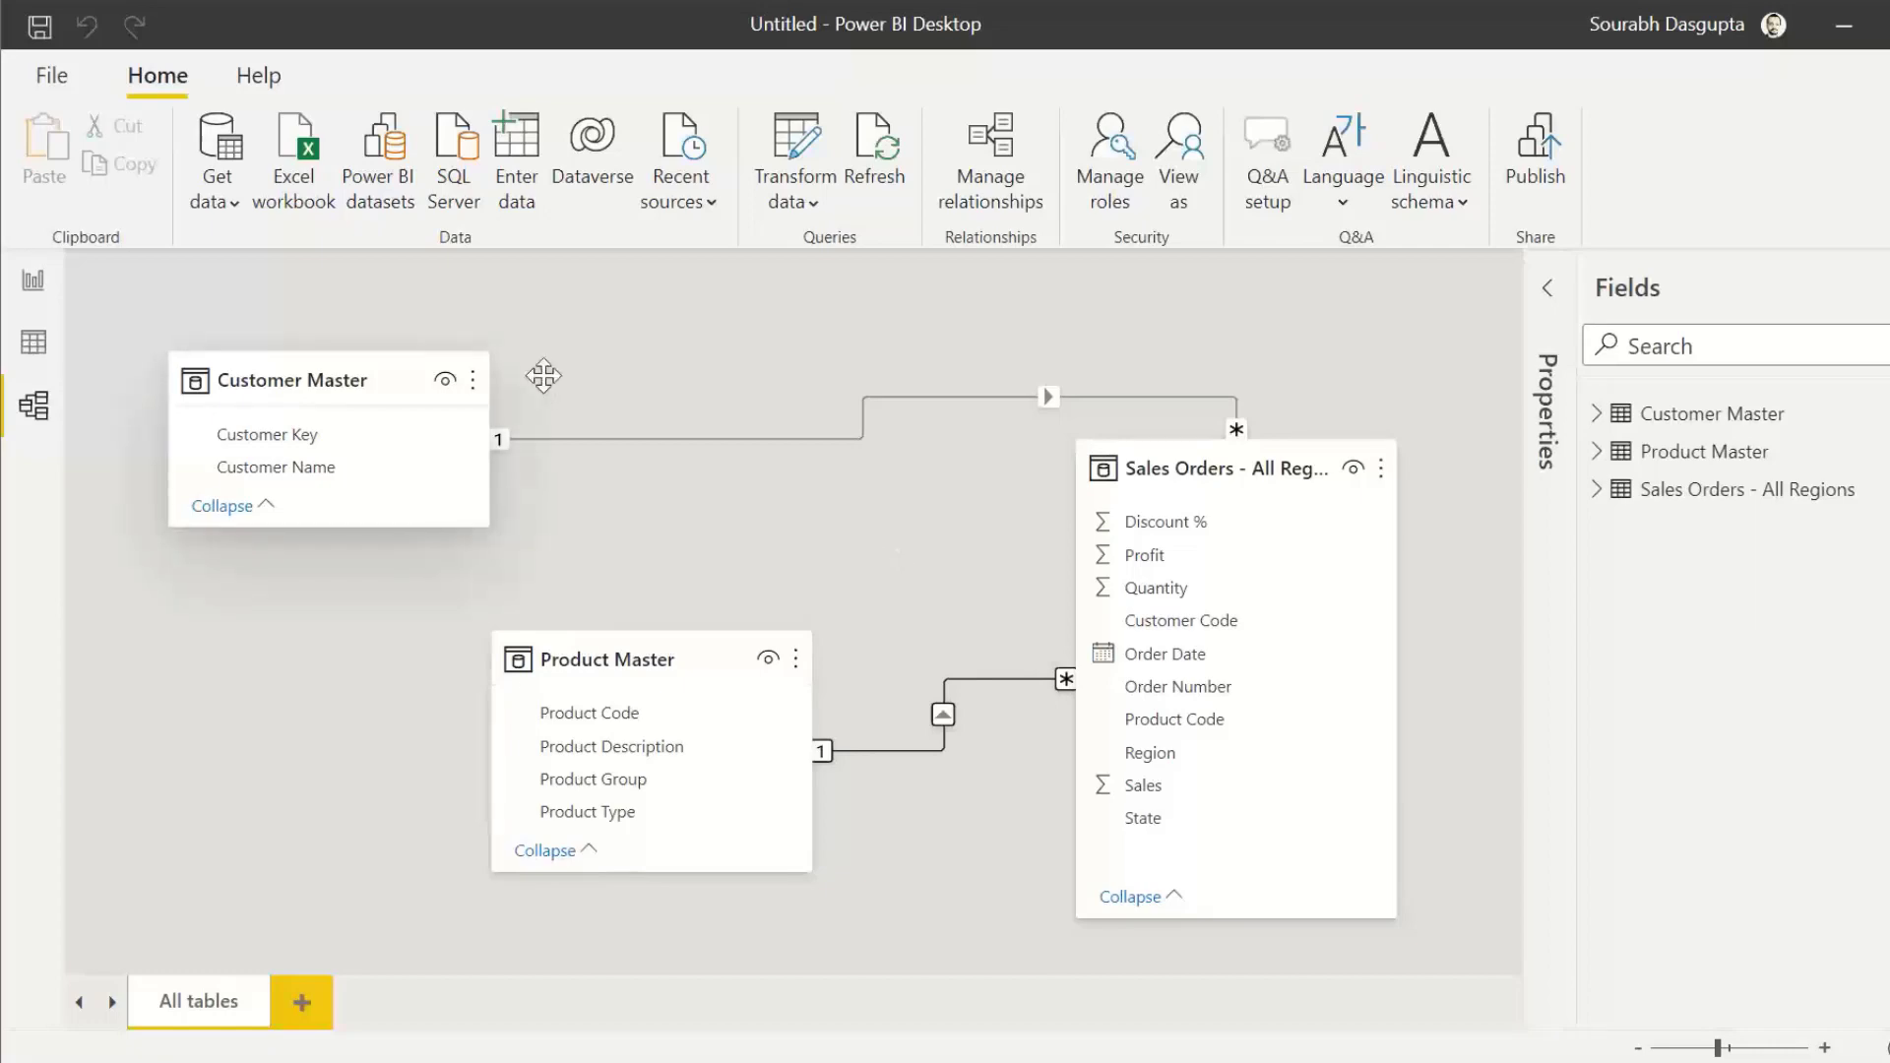
Step: On the report page, create a column chart of Sales from Sales Orders - All Regions, enlarge it and collapse the Filters pane
left_click(32, 281)
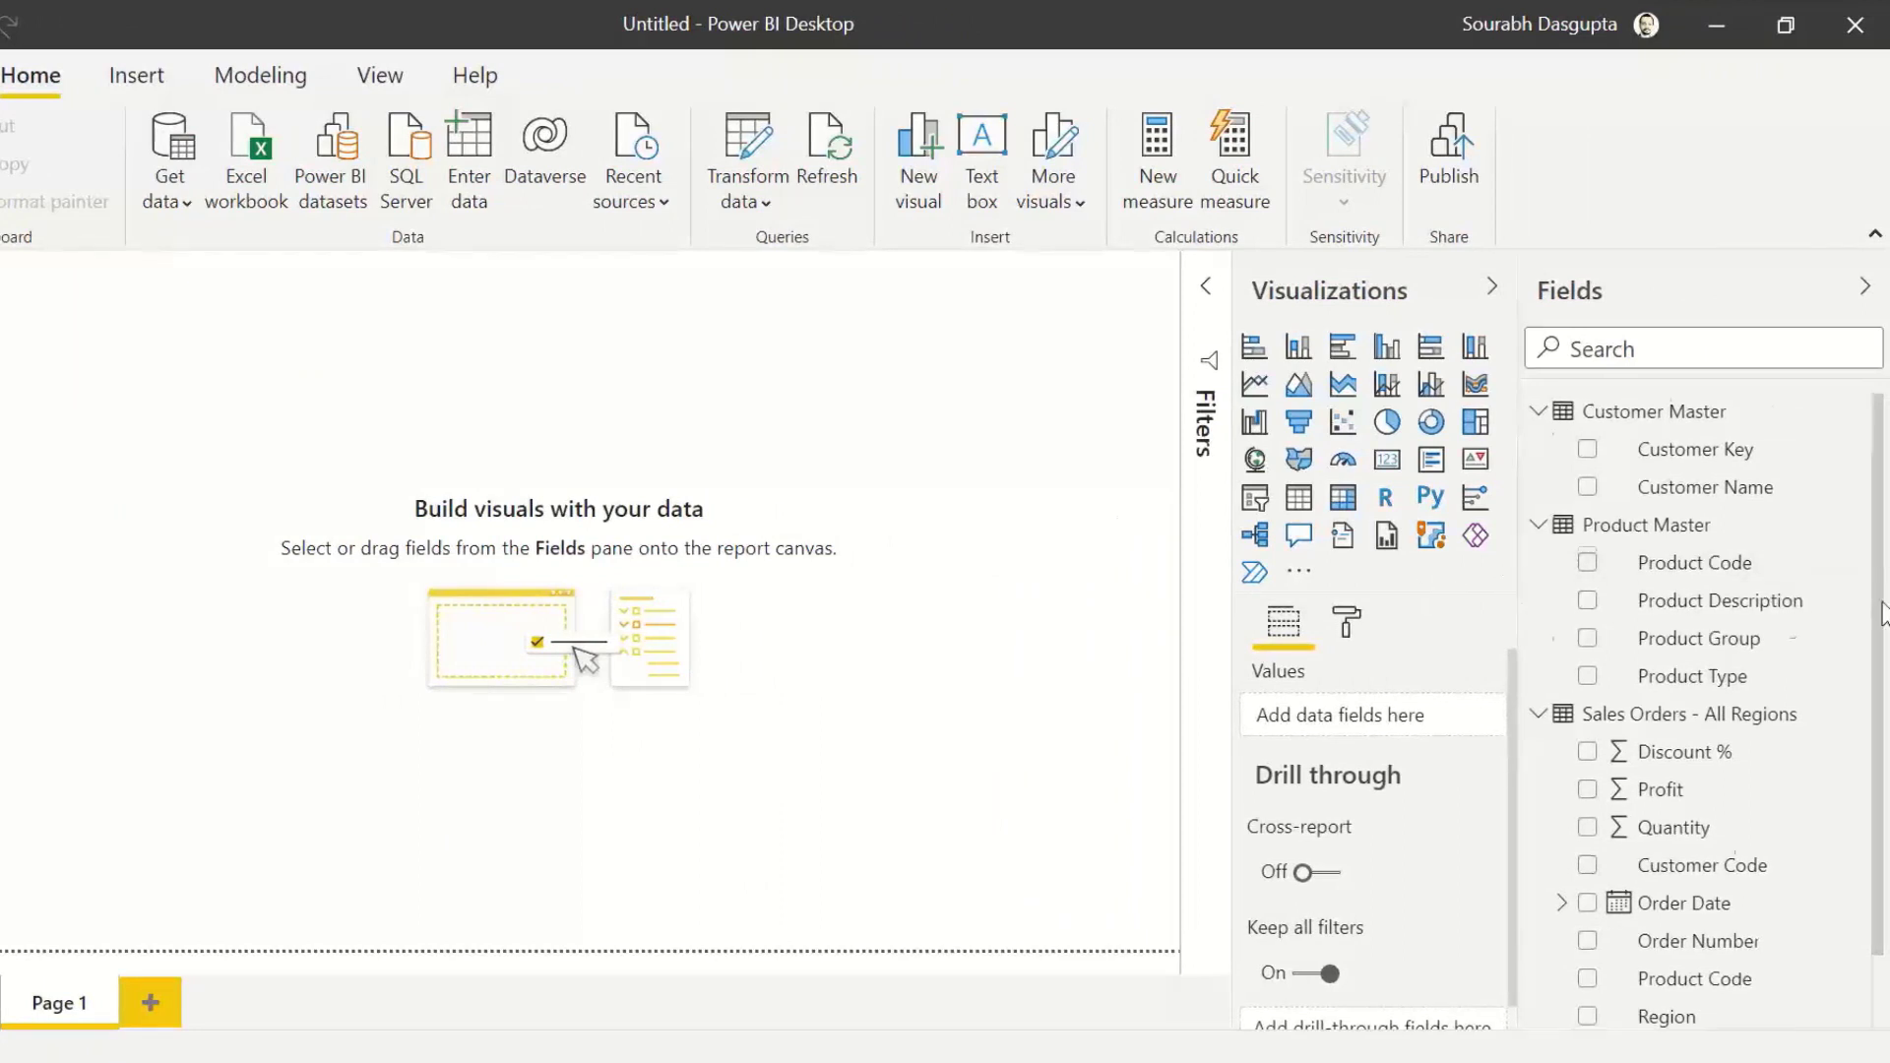
scroll(1804, 596, "down", 1)
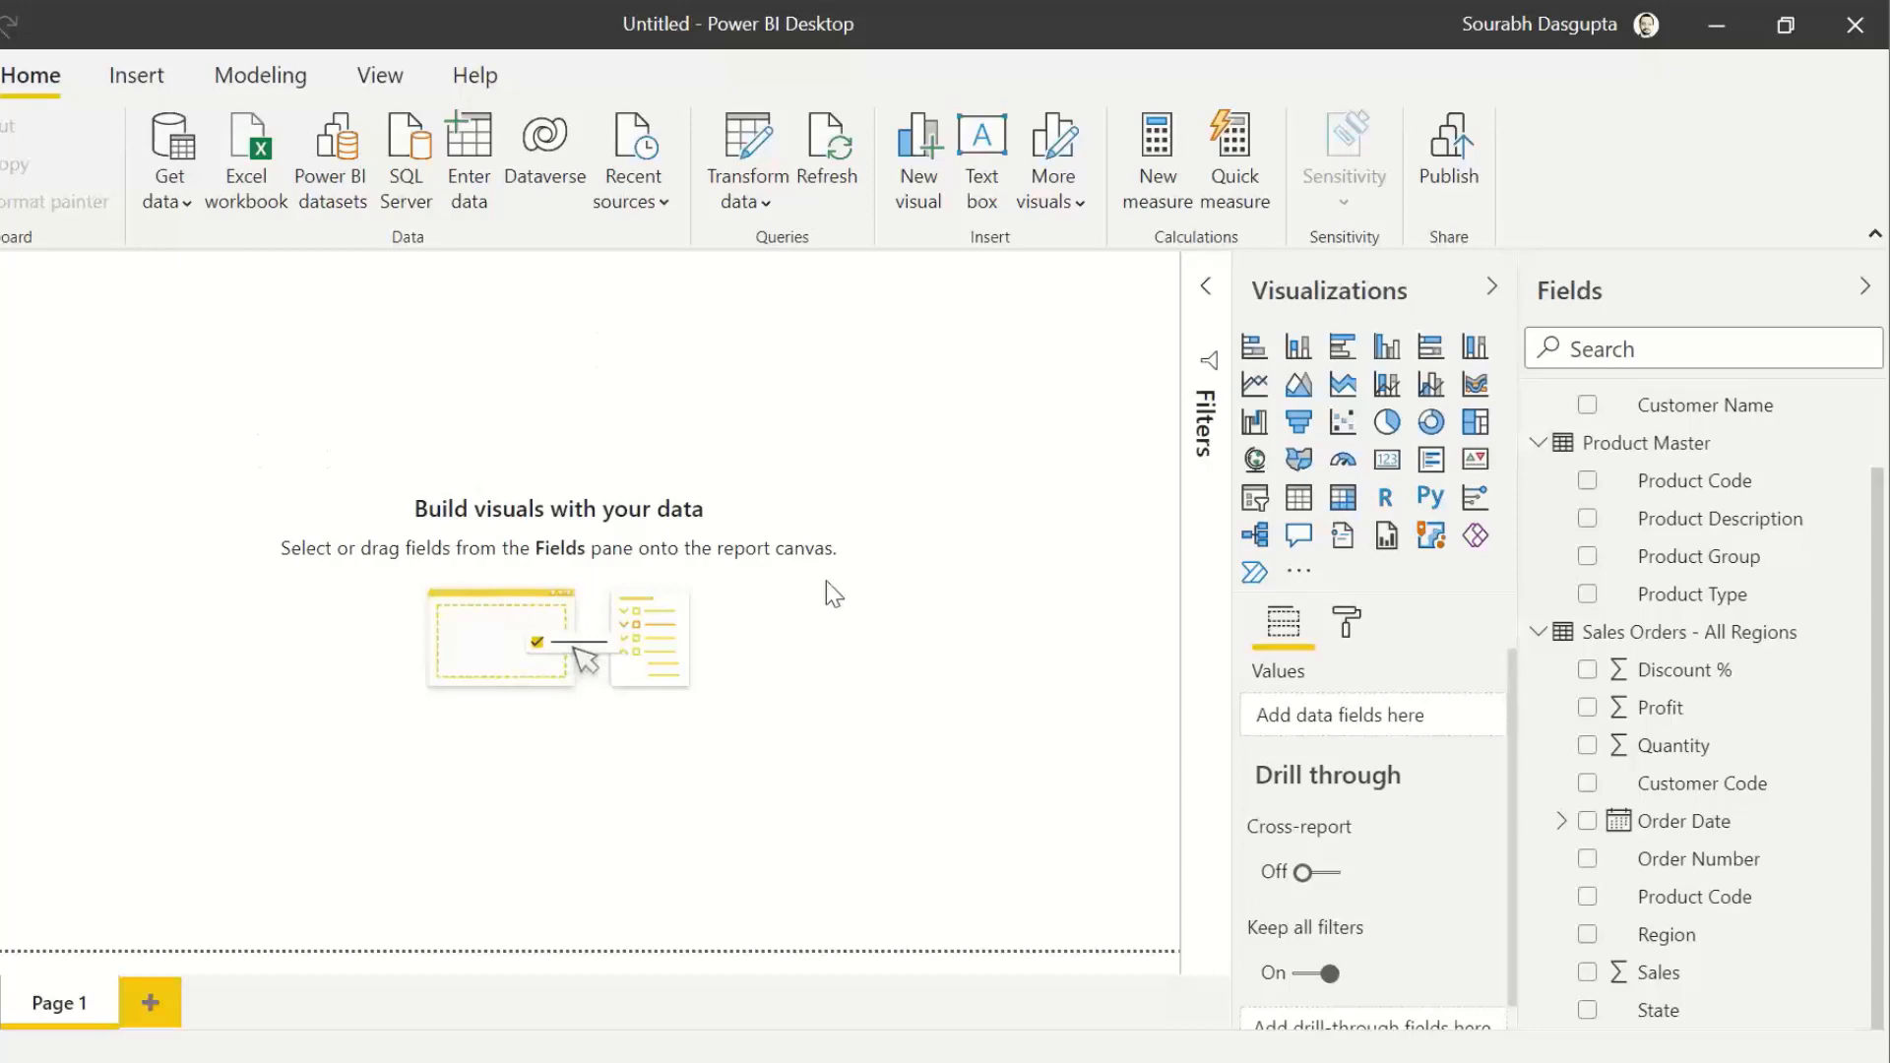
left_click_drag(1628, 972, 175, 547)
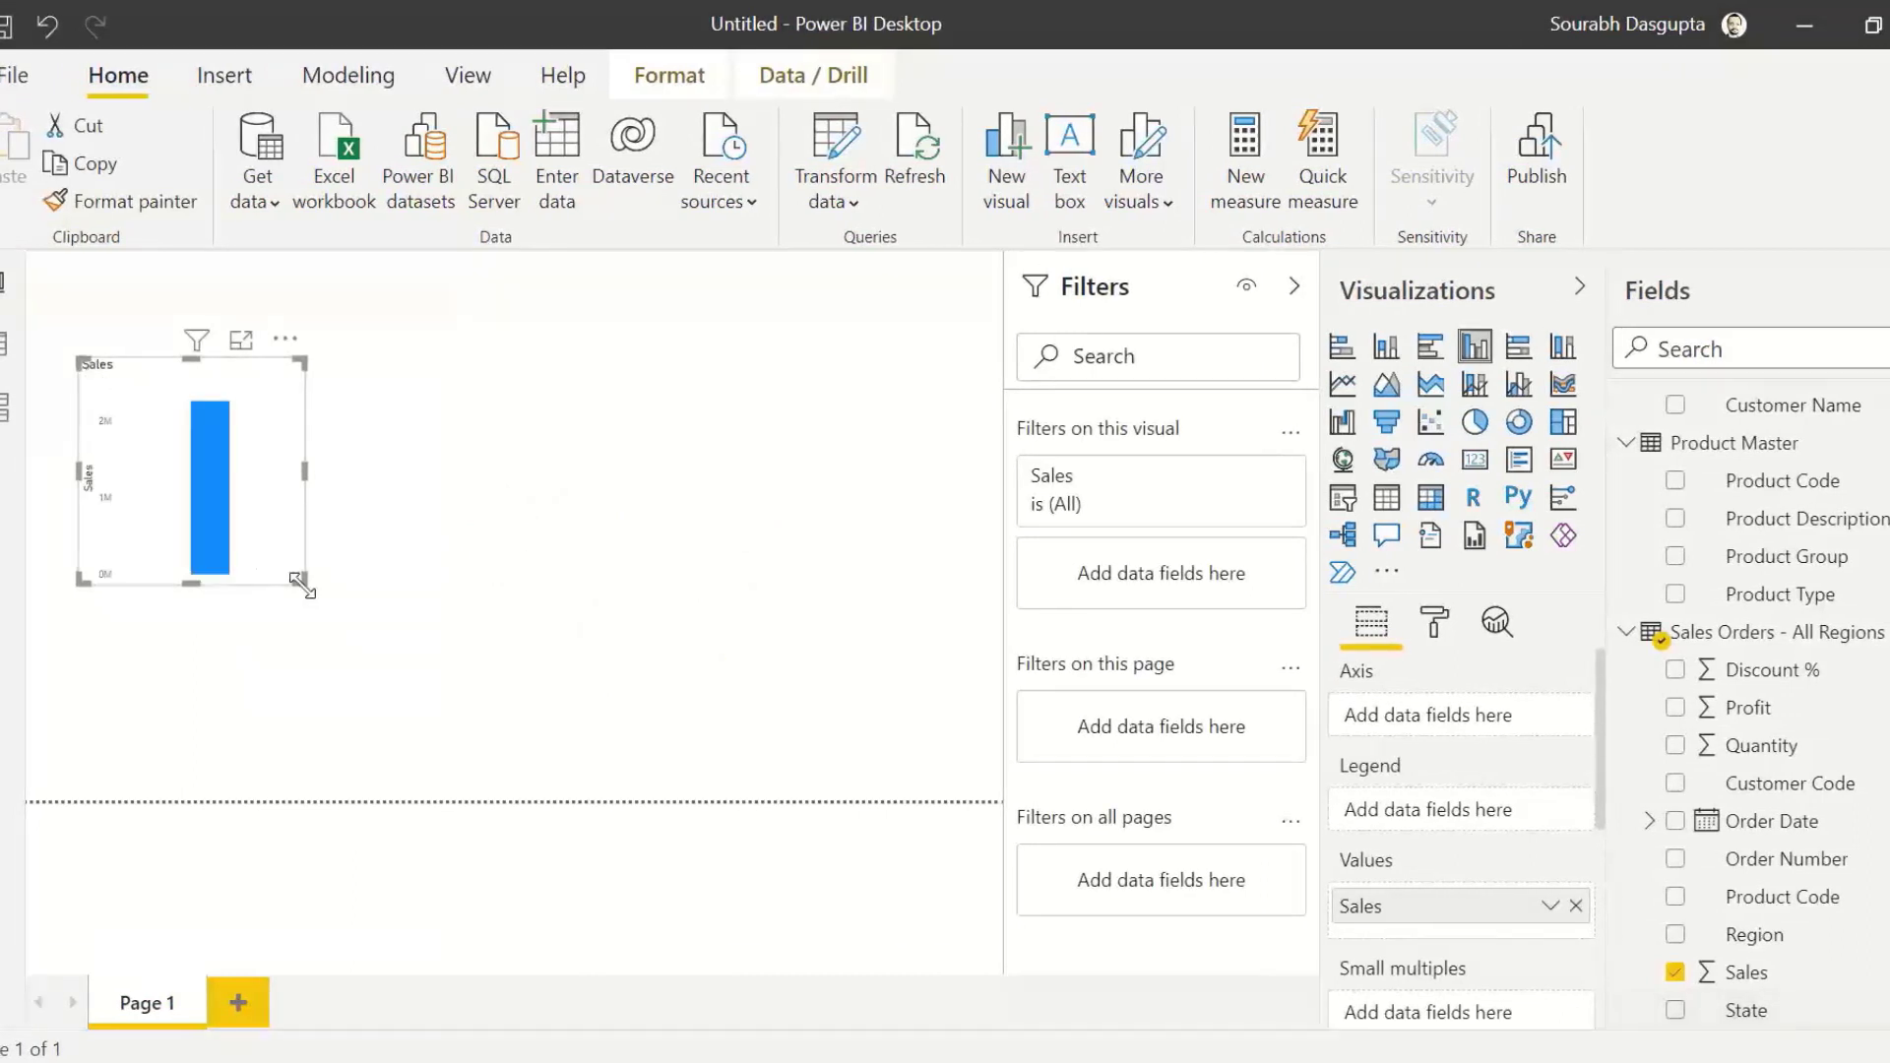
left_click_drag(300, 582, 378, 657)
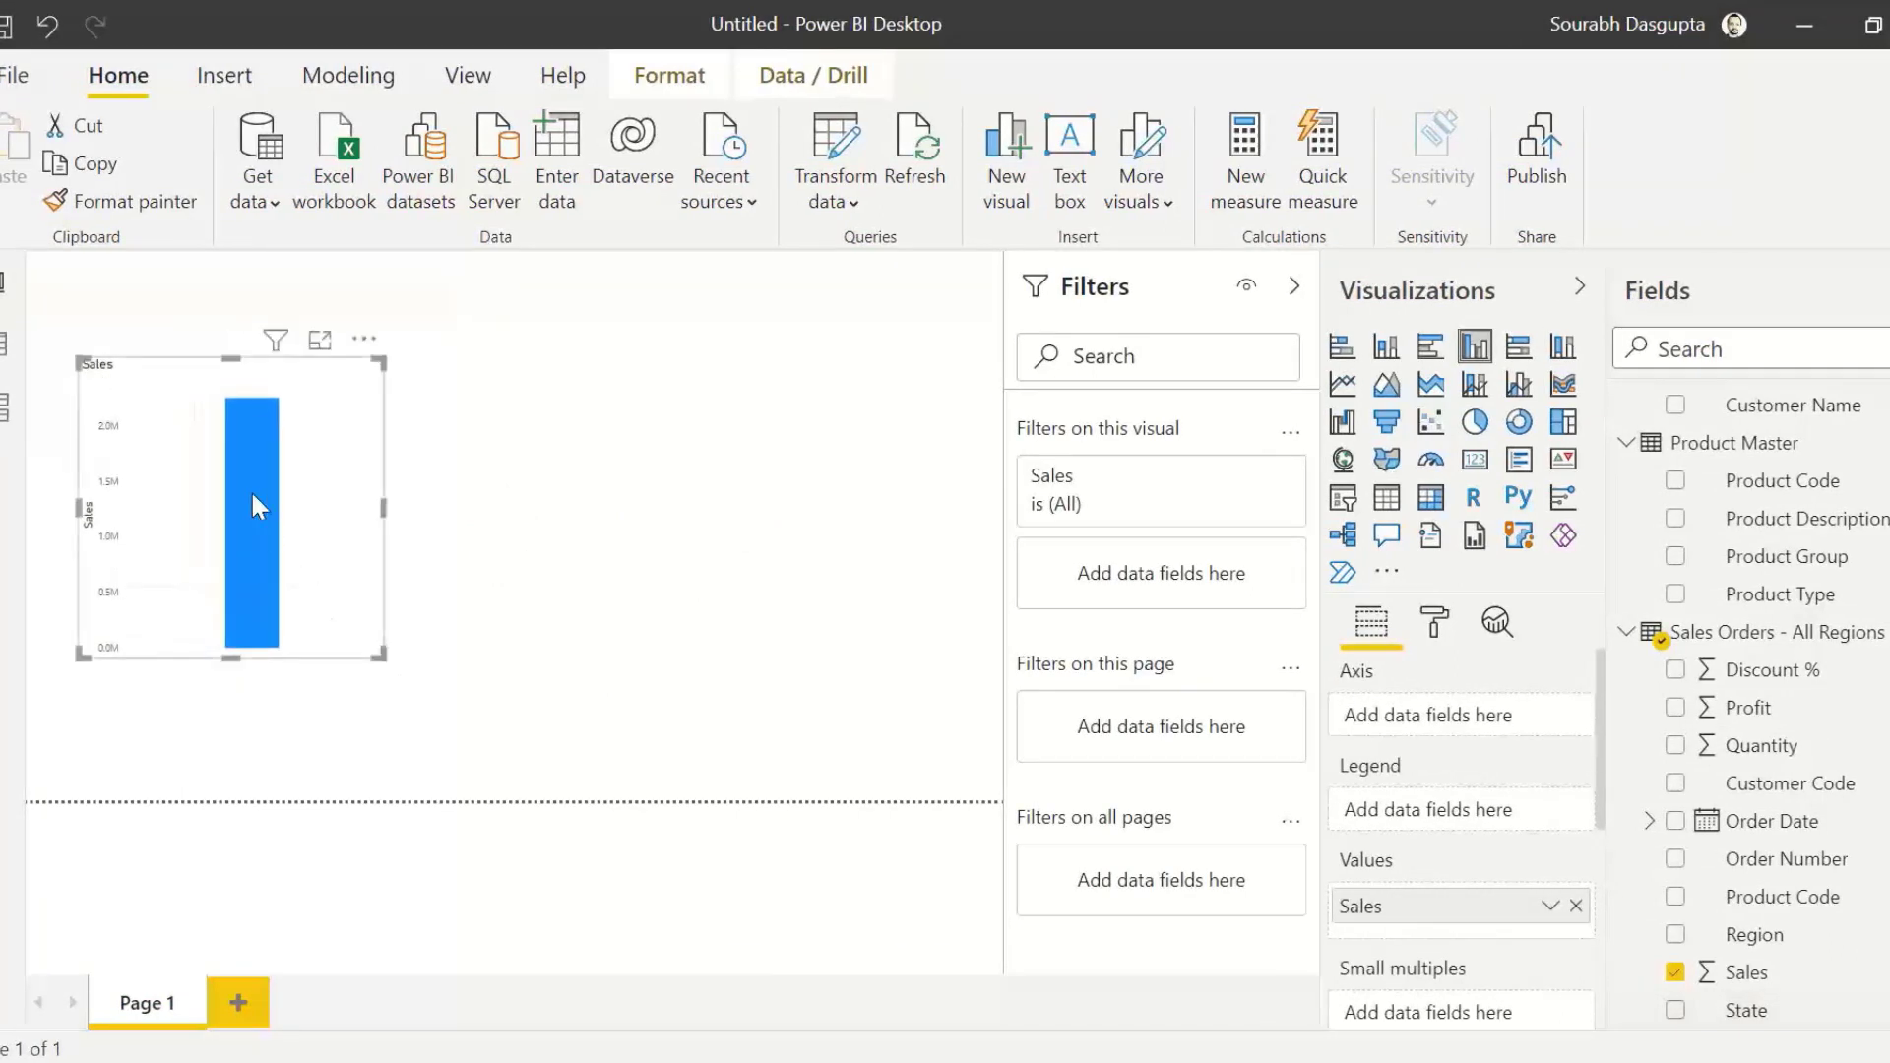
mouse_move(254, 505)
scroll(1599, 688, "down", 1)
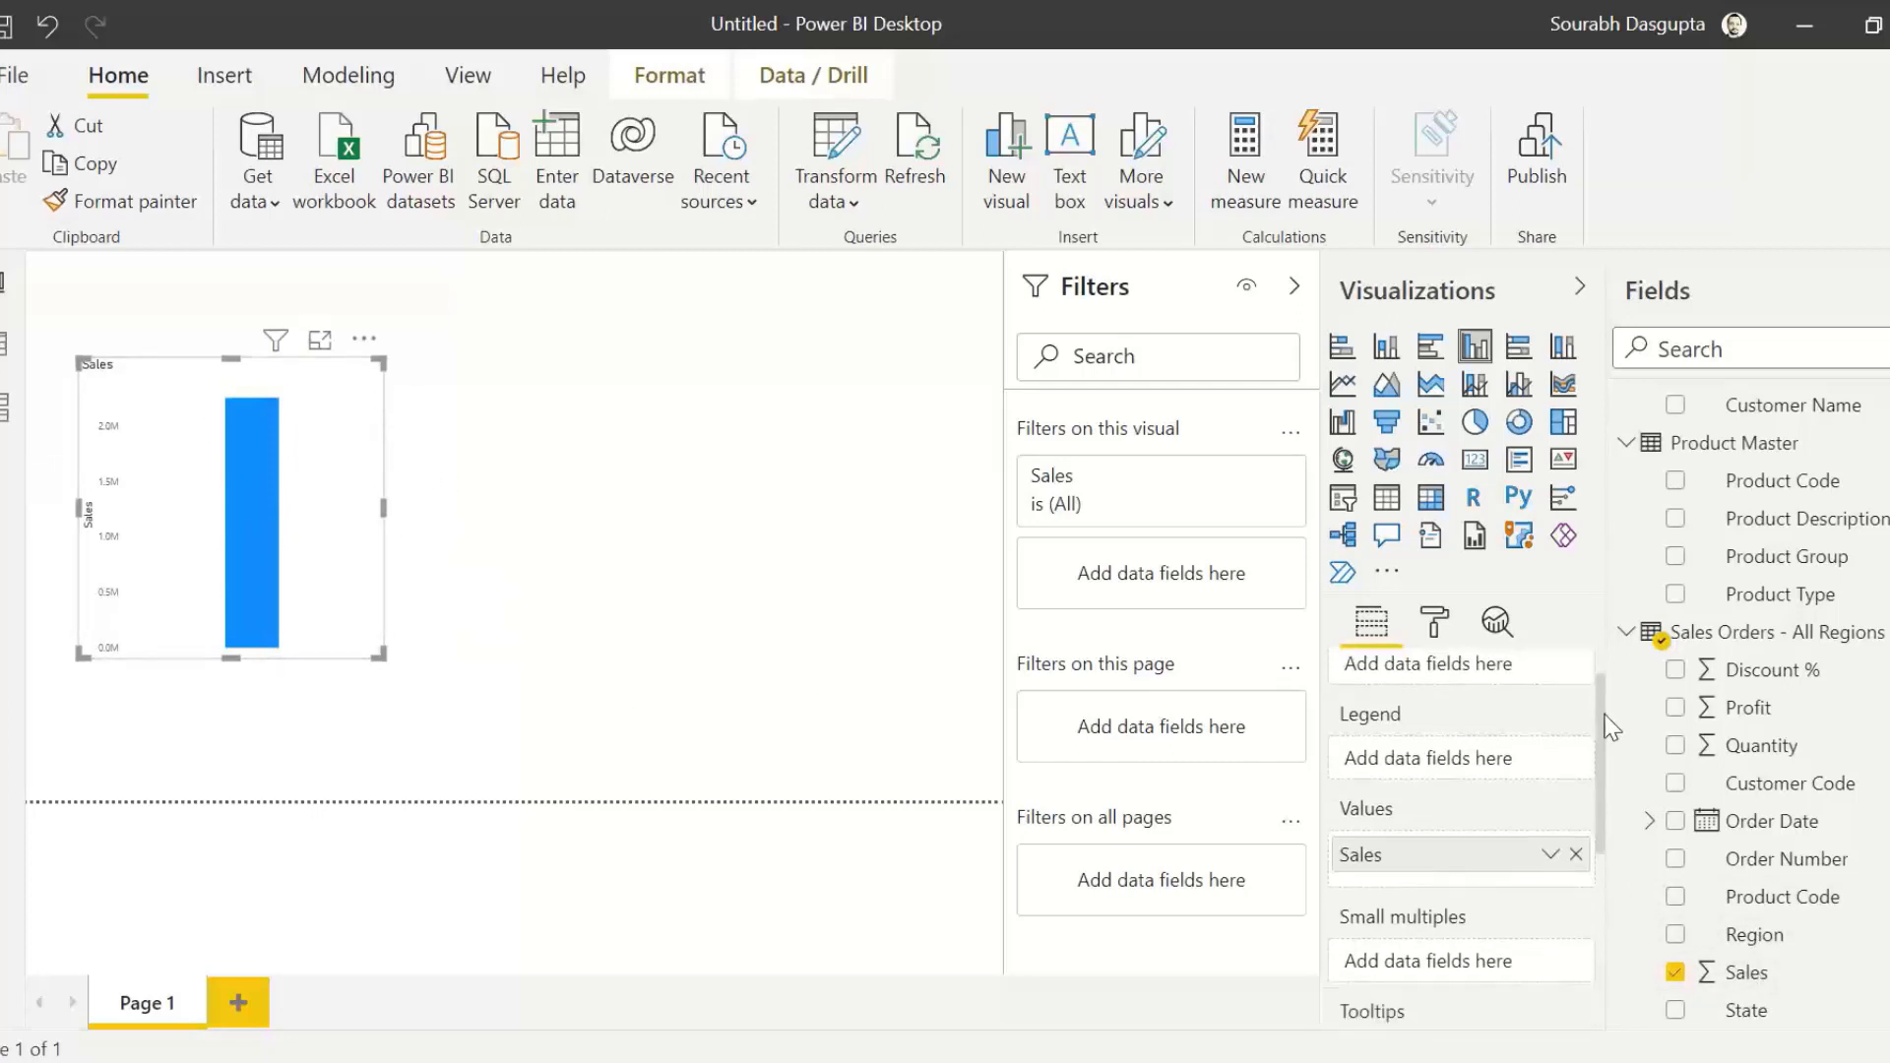
left_click(1295, 286)
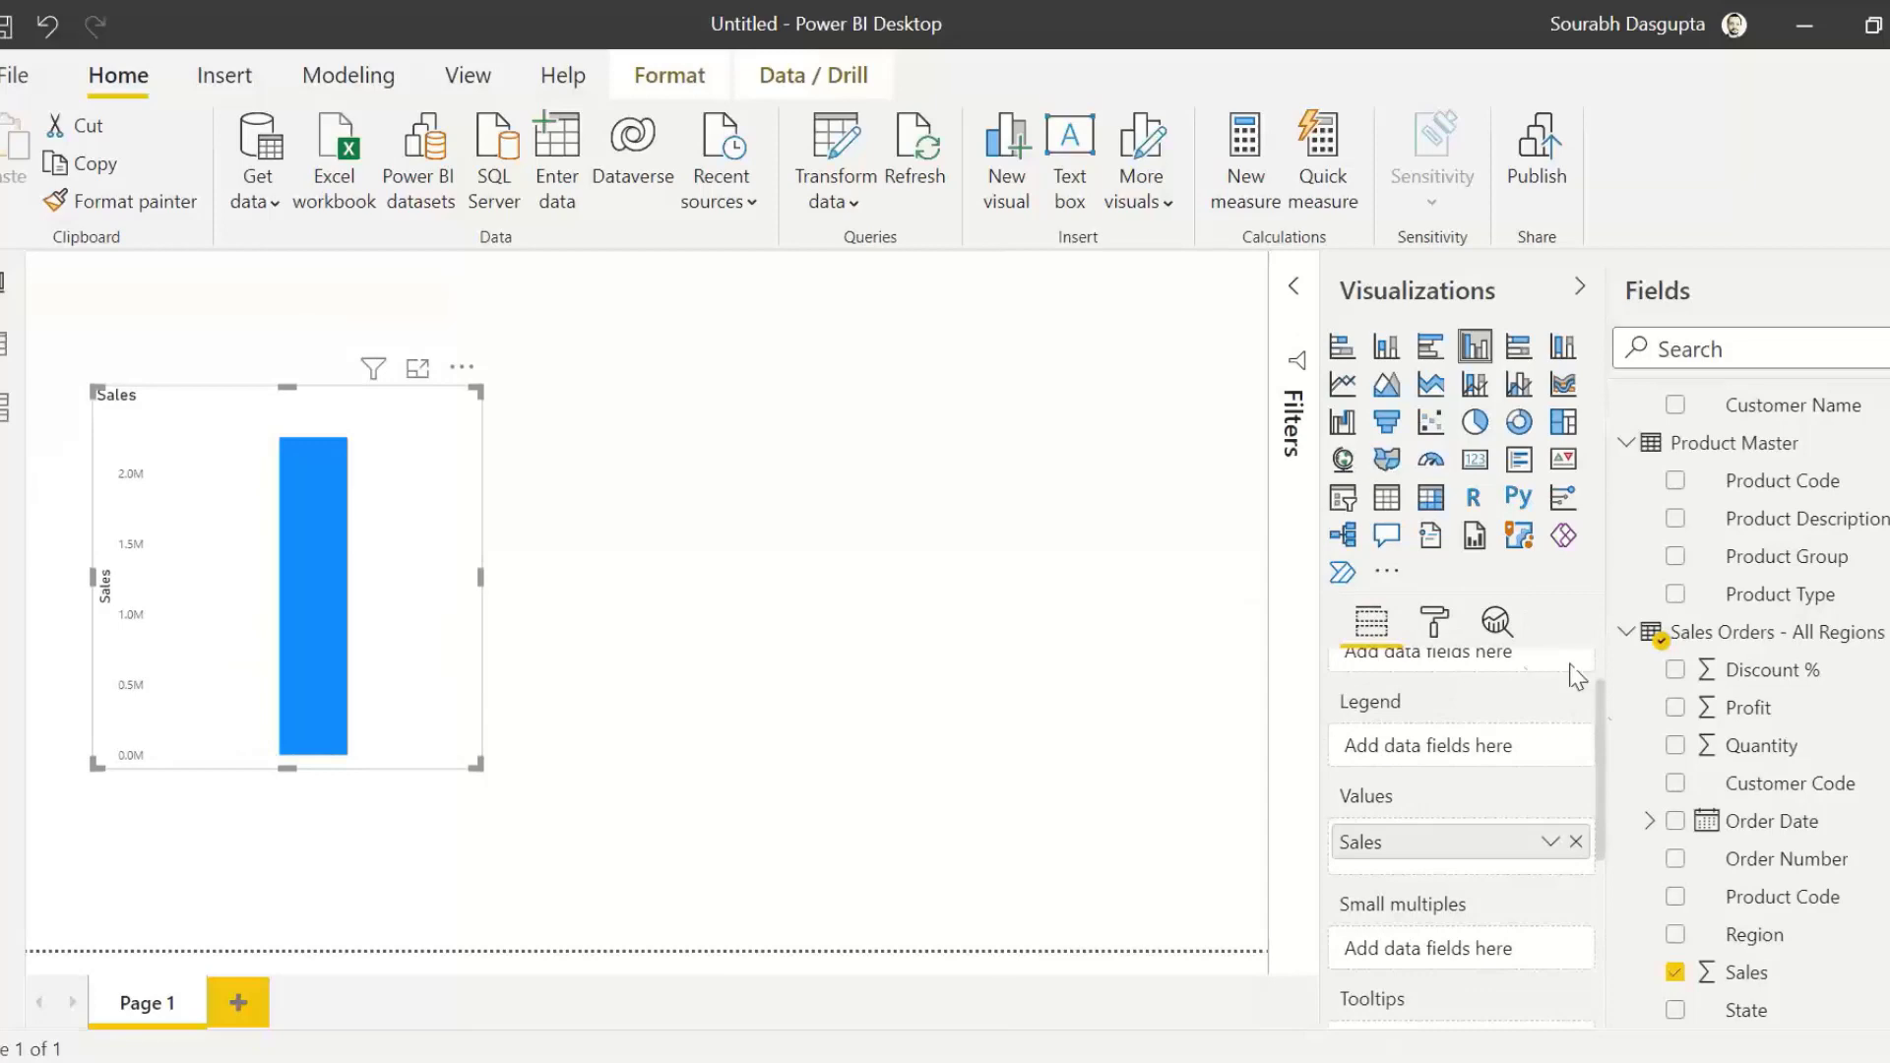
Step: Try the Sales visual as a clustered bar chart and return it to a clustered column chart
scroll(1606, 719, "up", 2)
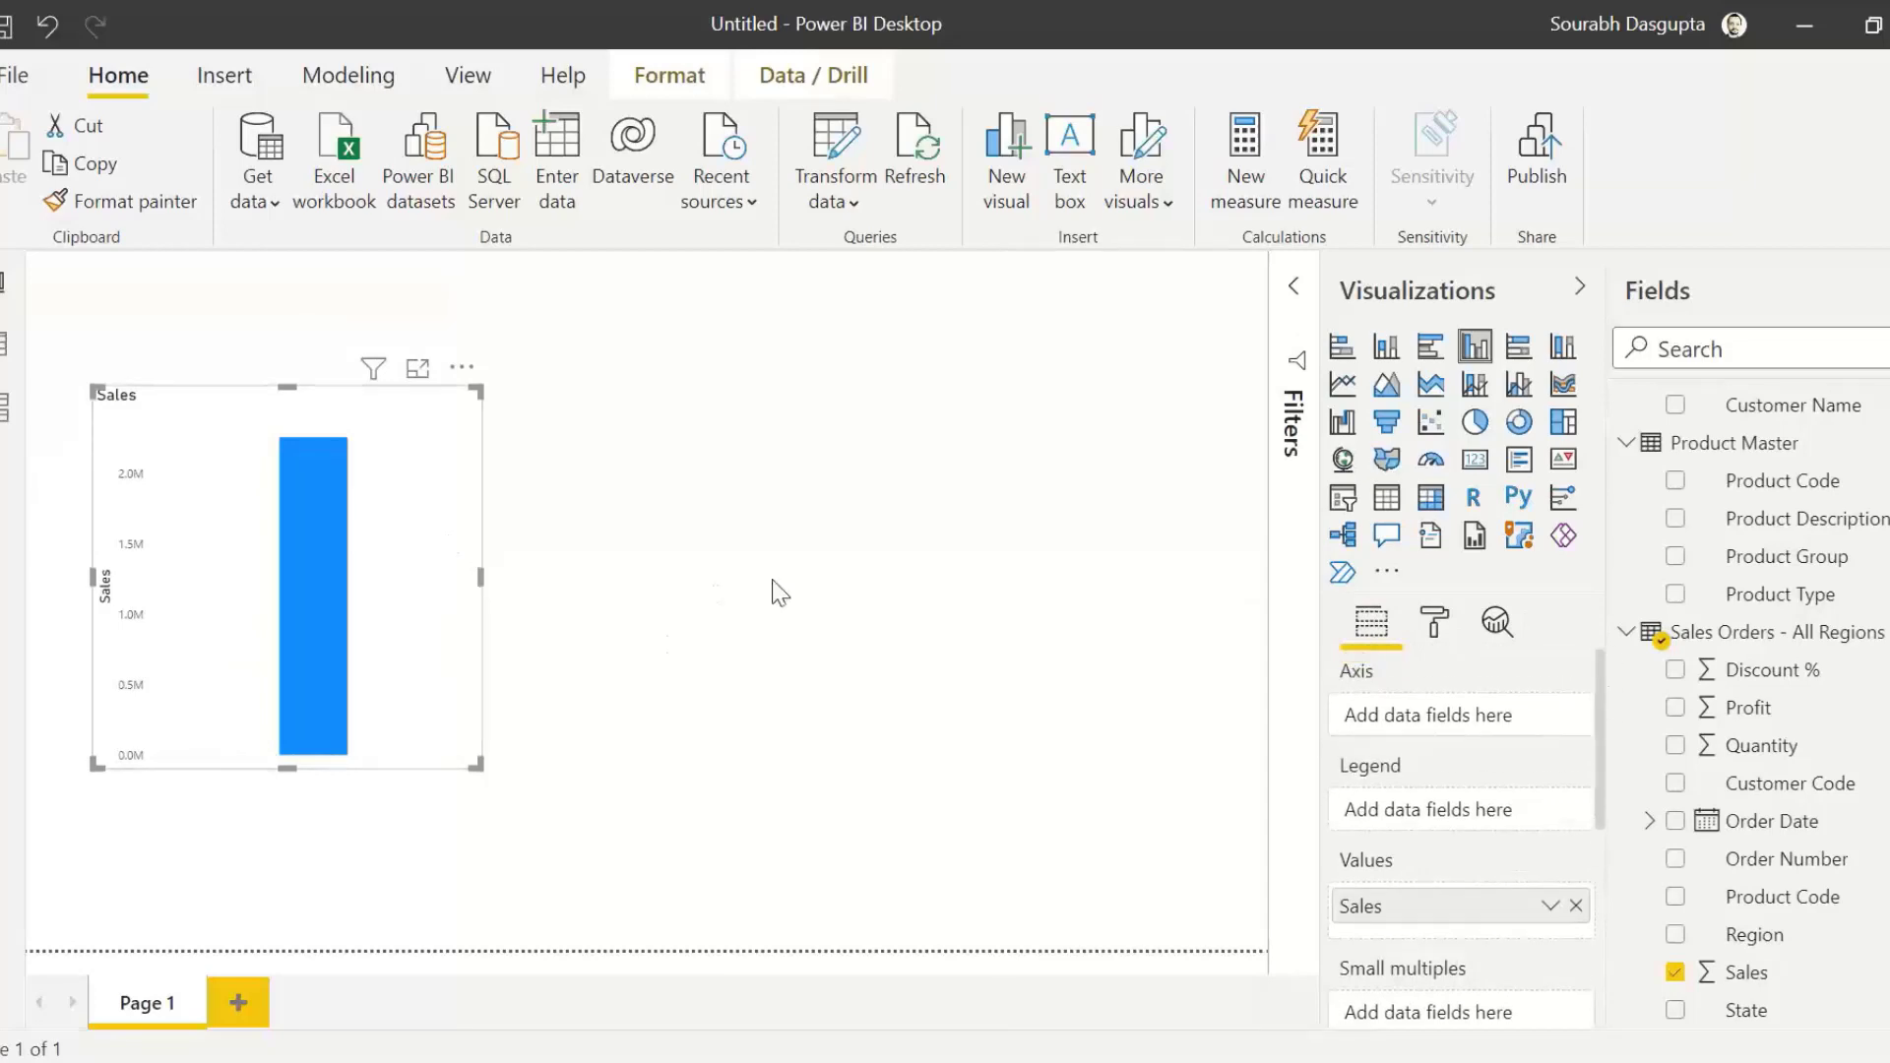
scroll(1598, 758, "down", 2)
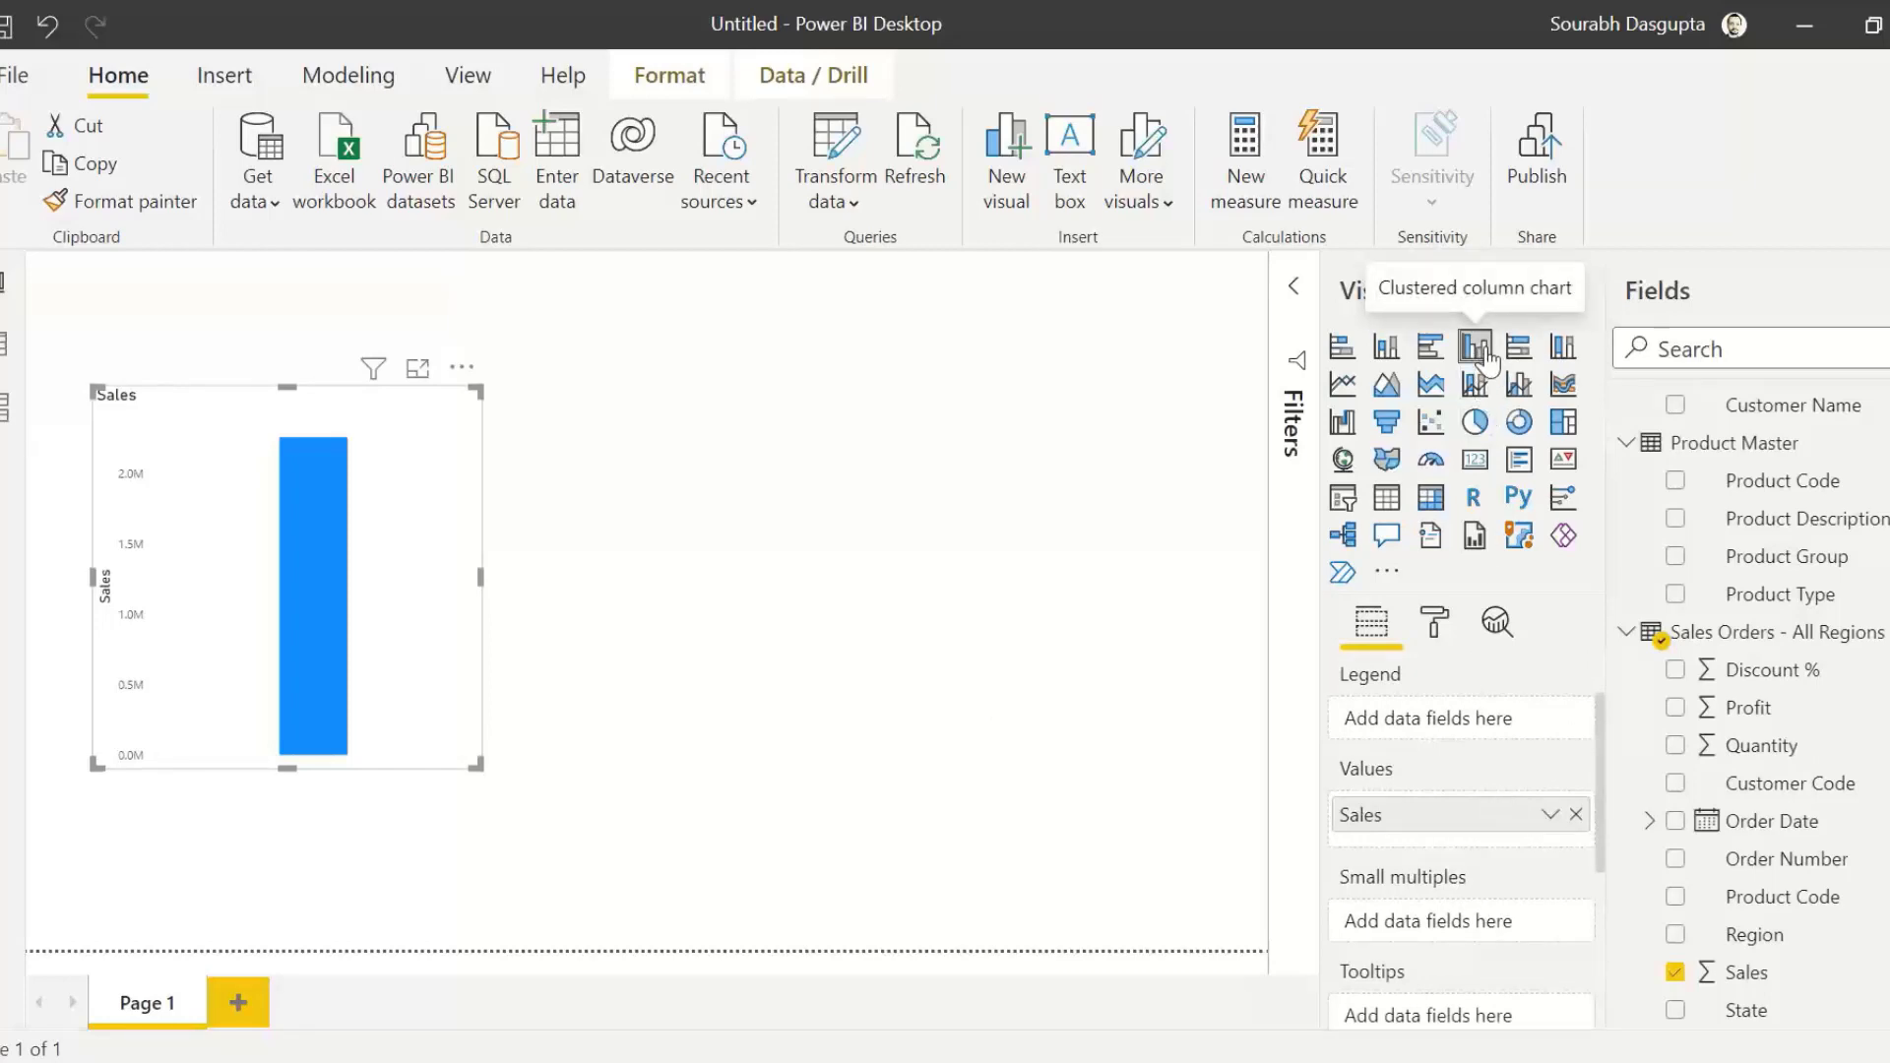
left_click(1430, 353)
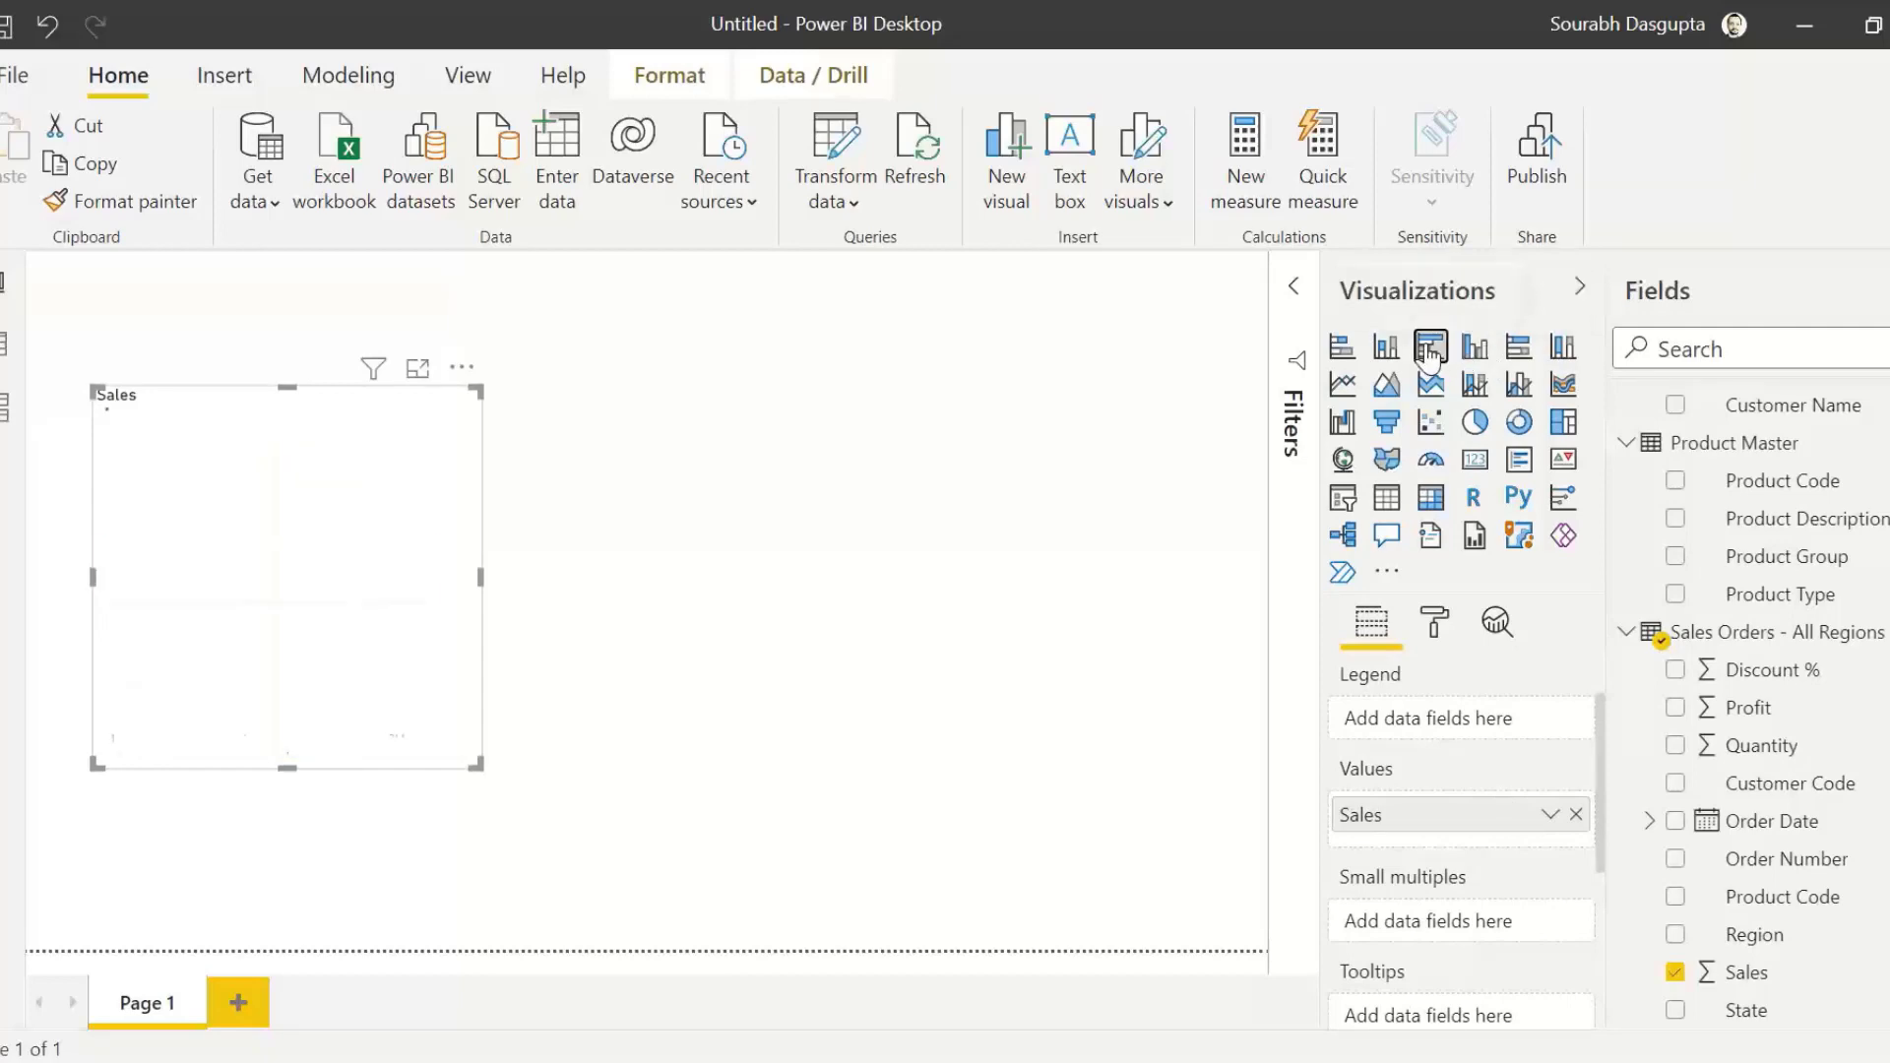
left_click(1474, 350)
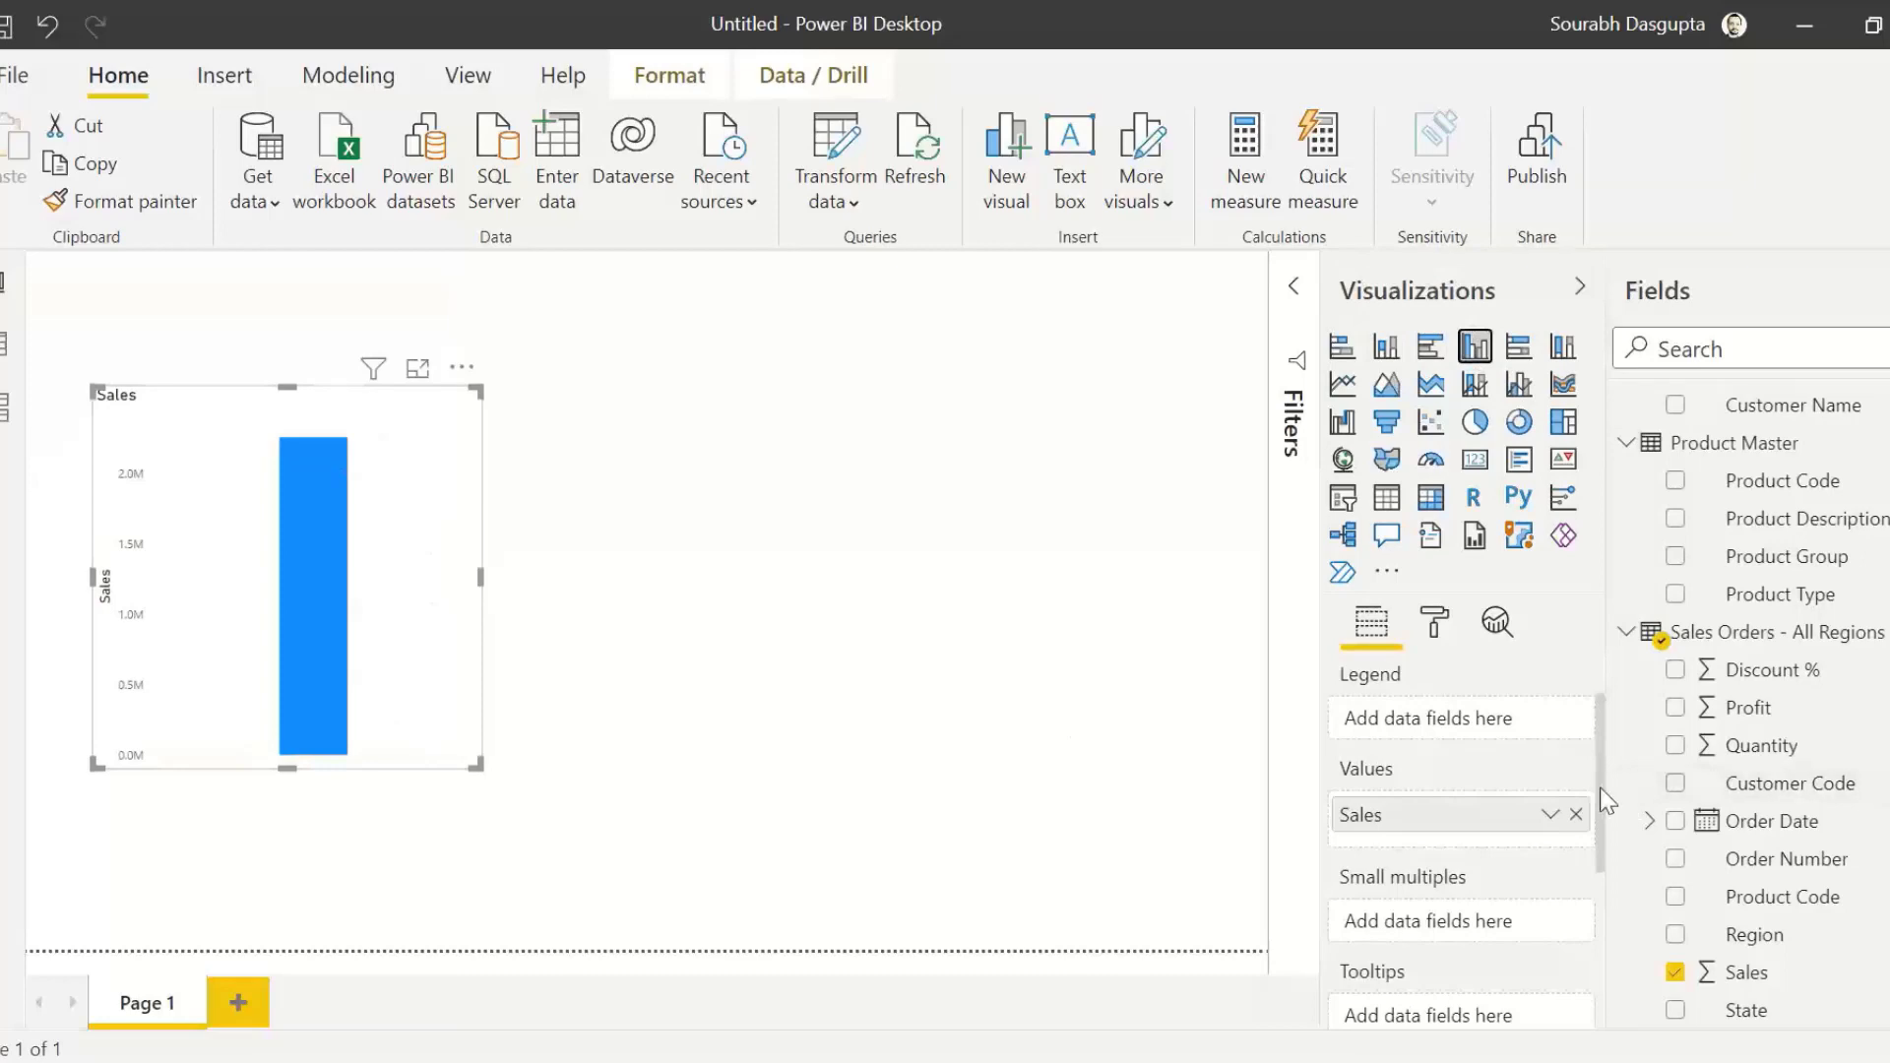
Step: Examine the aggregation options of the chart's Sales value and close them without a change
scroll(1604, 802, "down", 1)
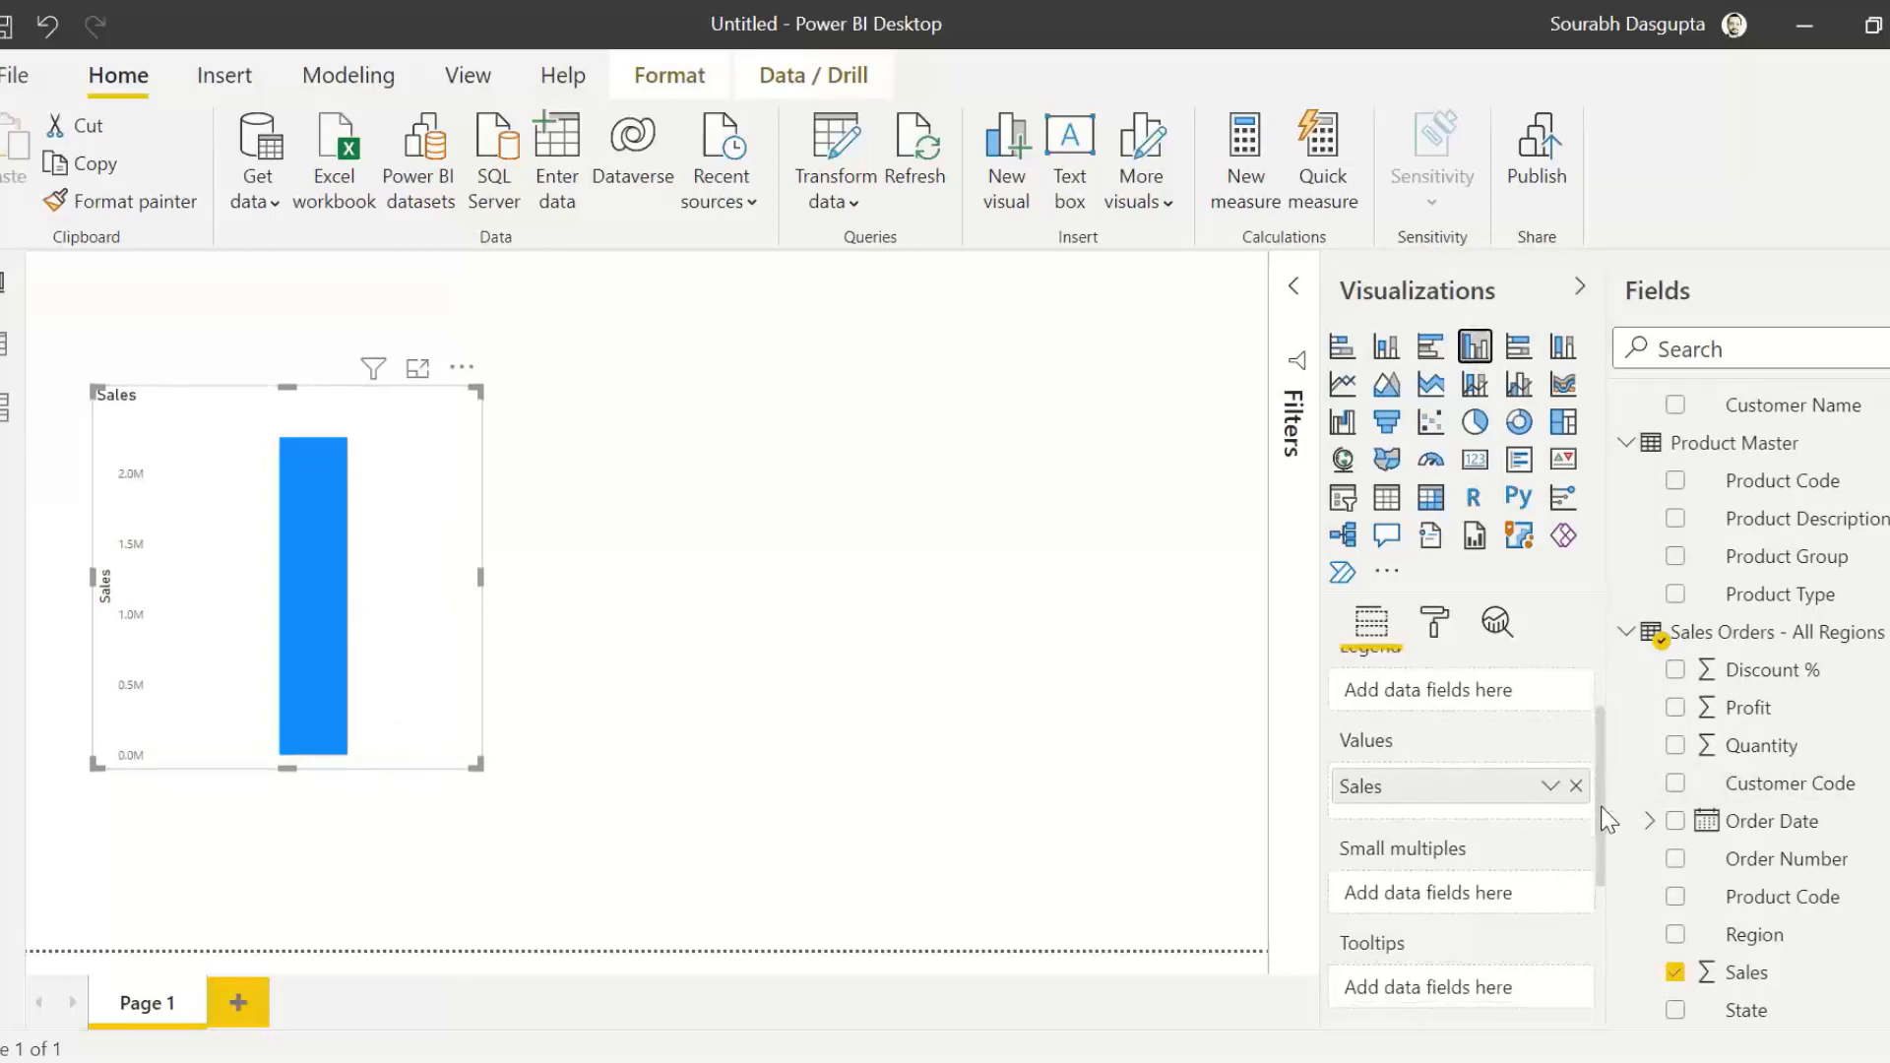
left_click(1550, 774)
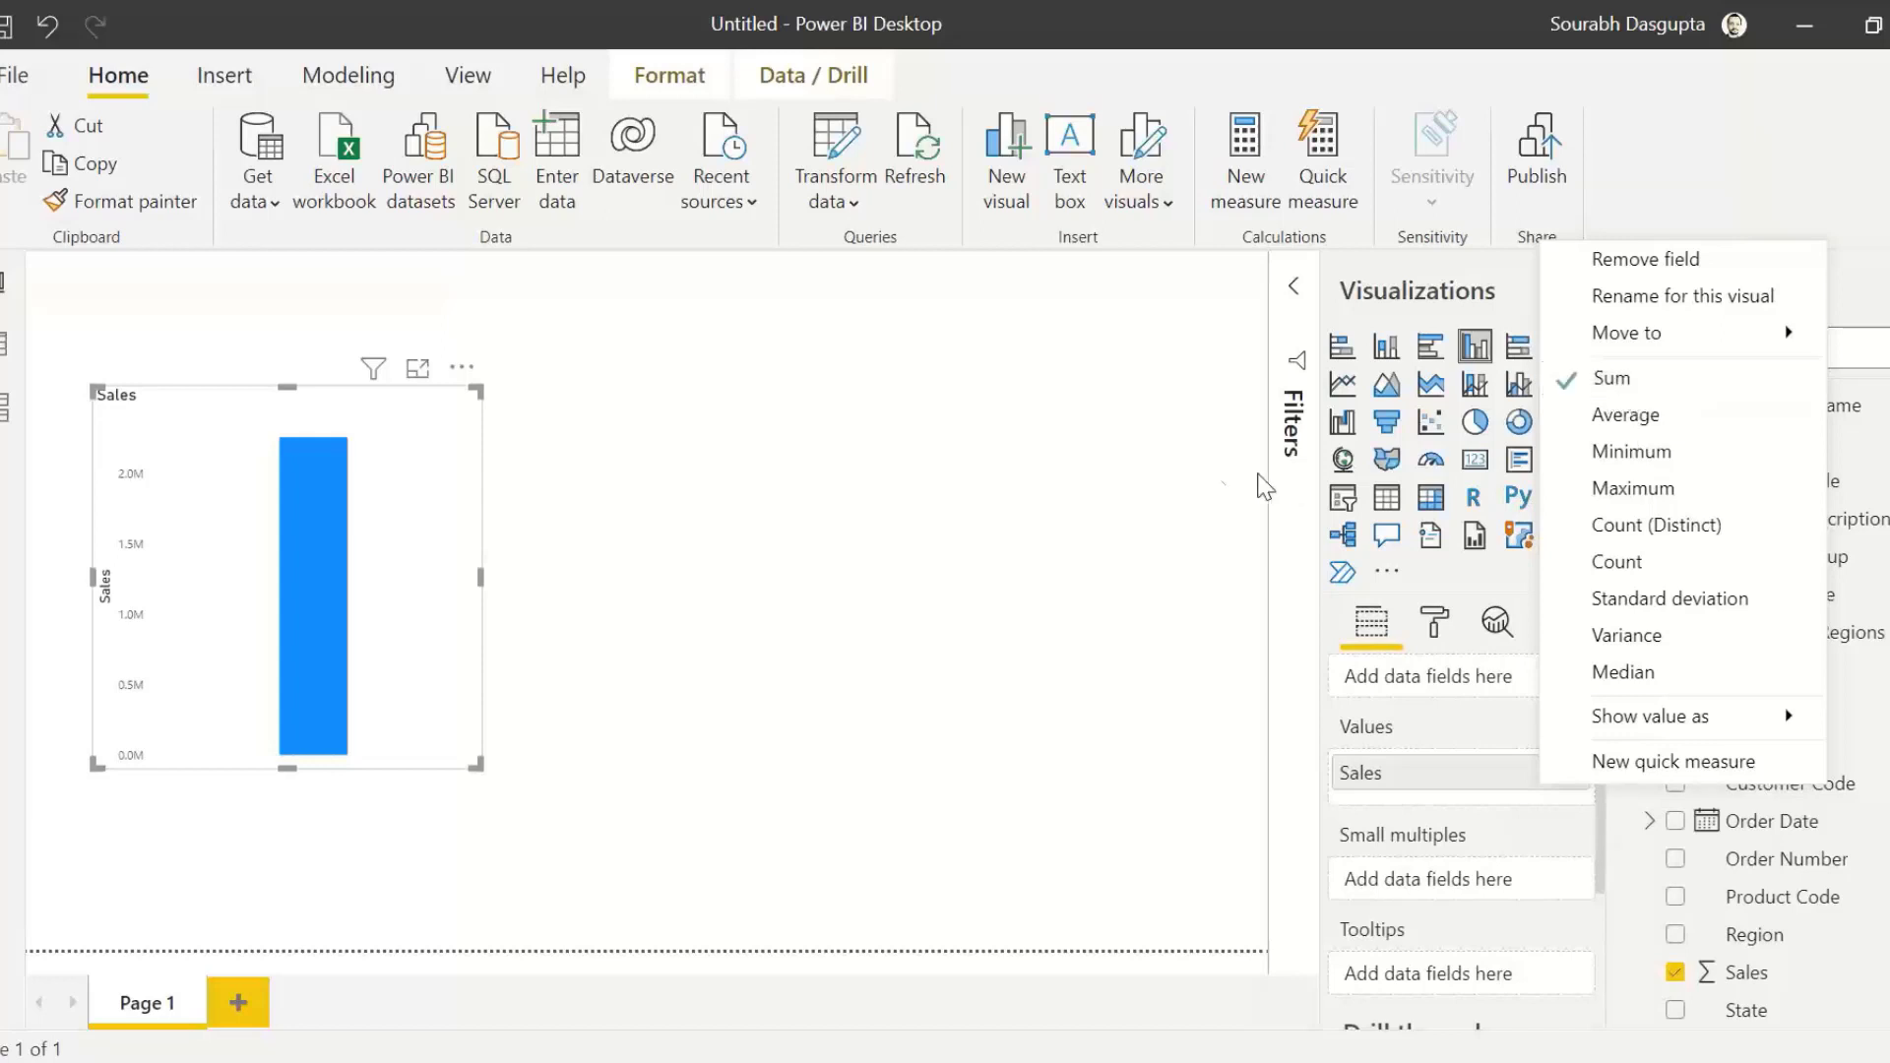
left_click(1168, 486)
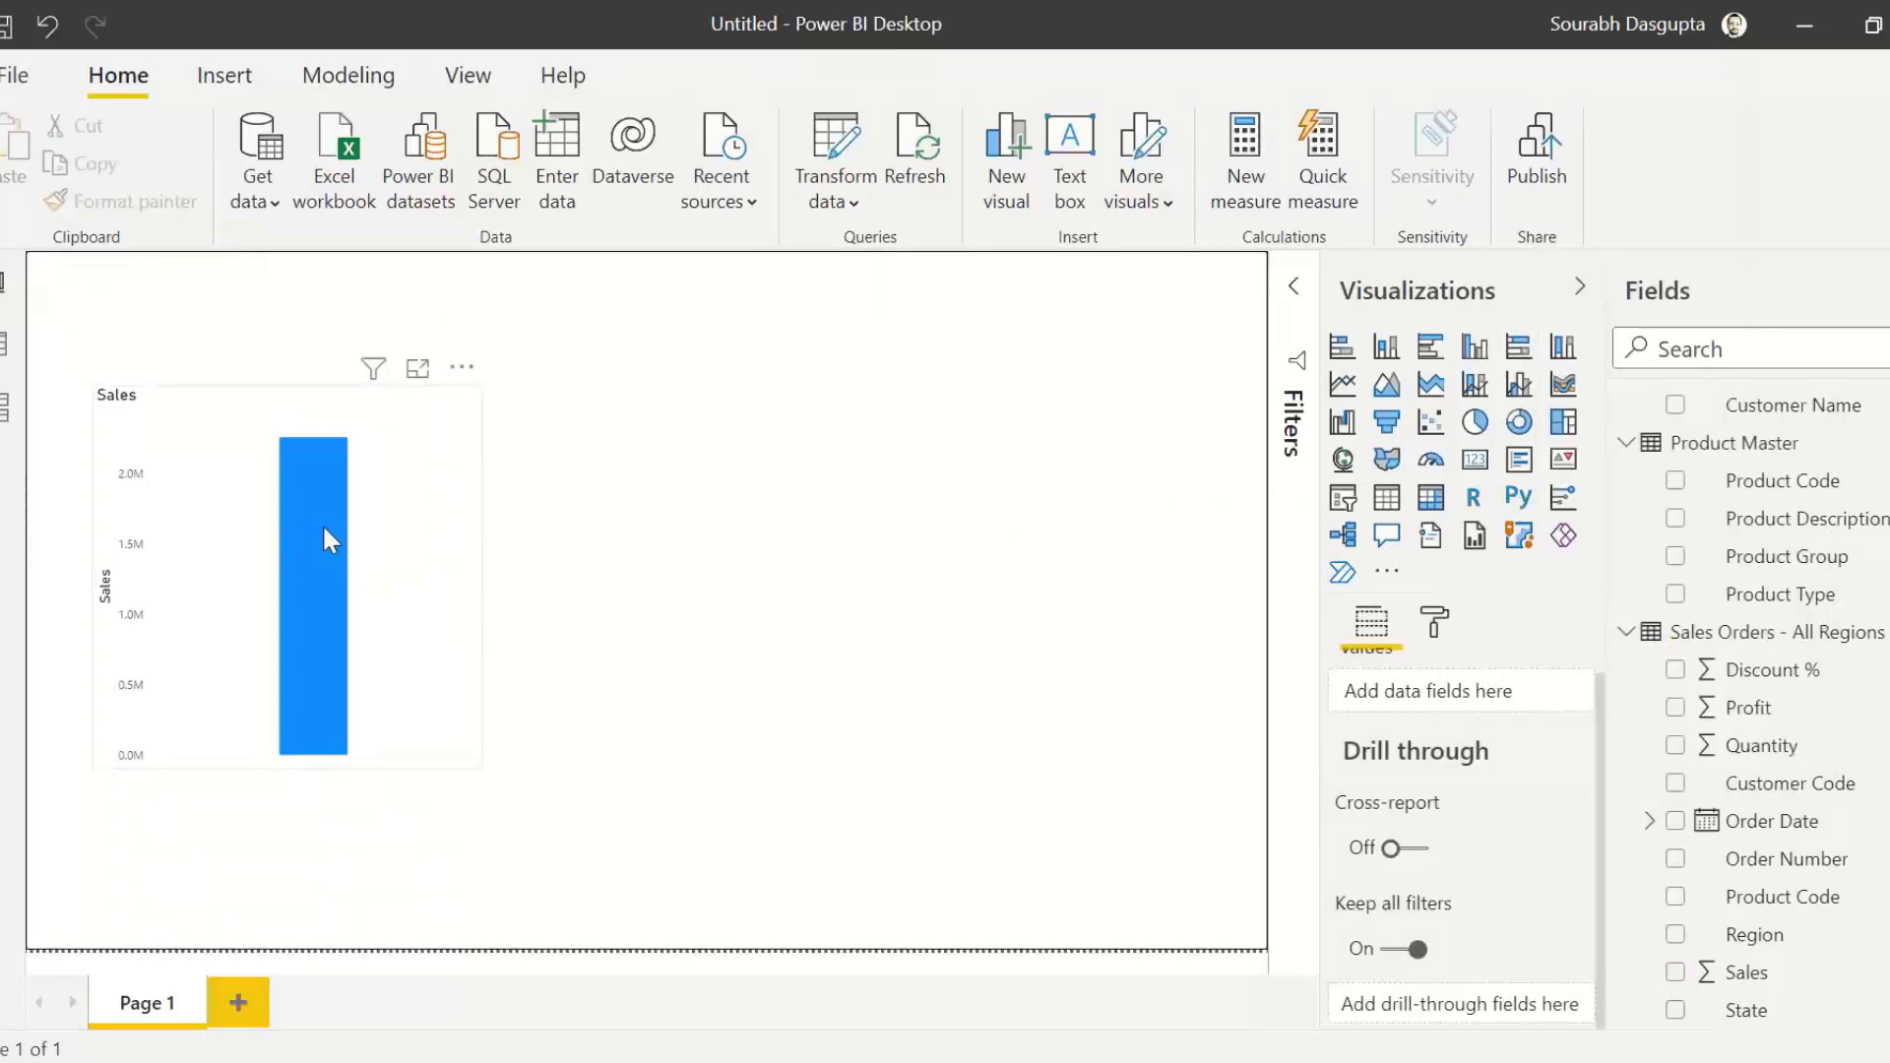
left_click(1430, 384)
left_click(1473, 424)
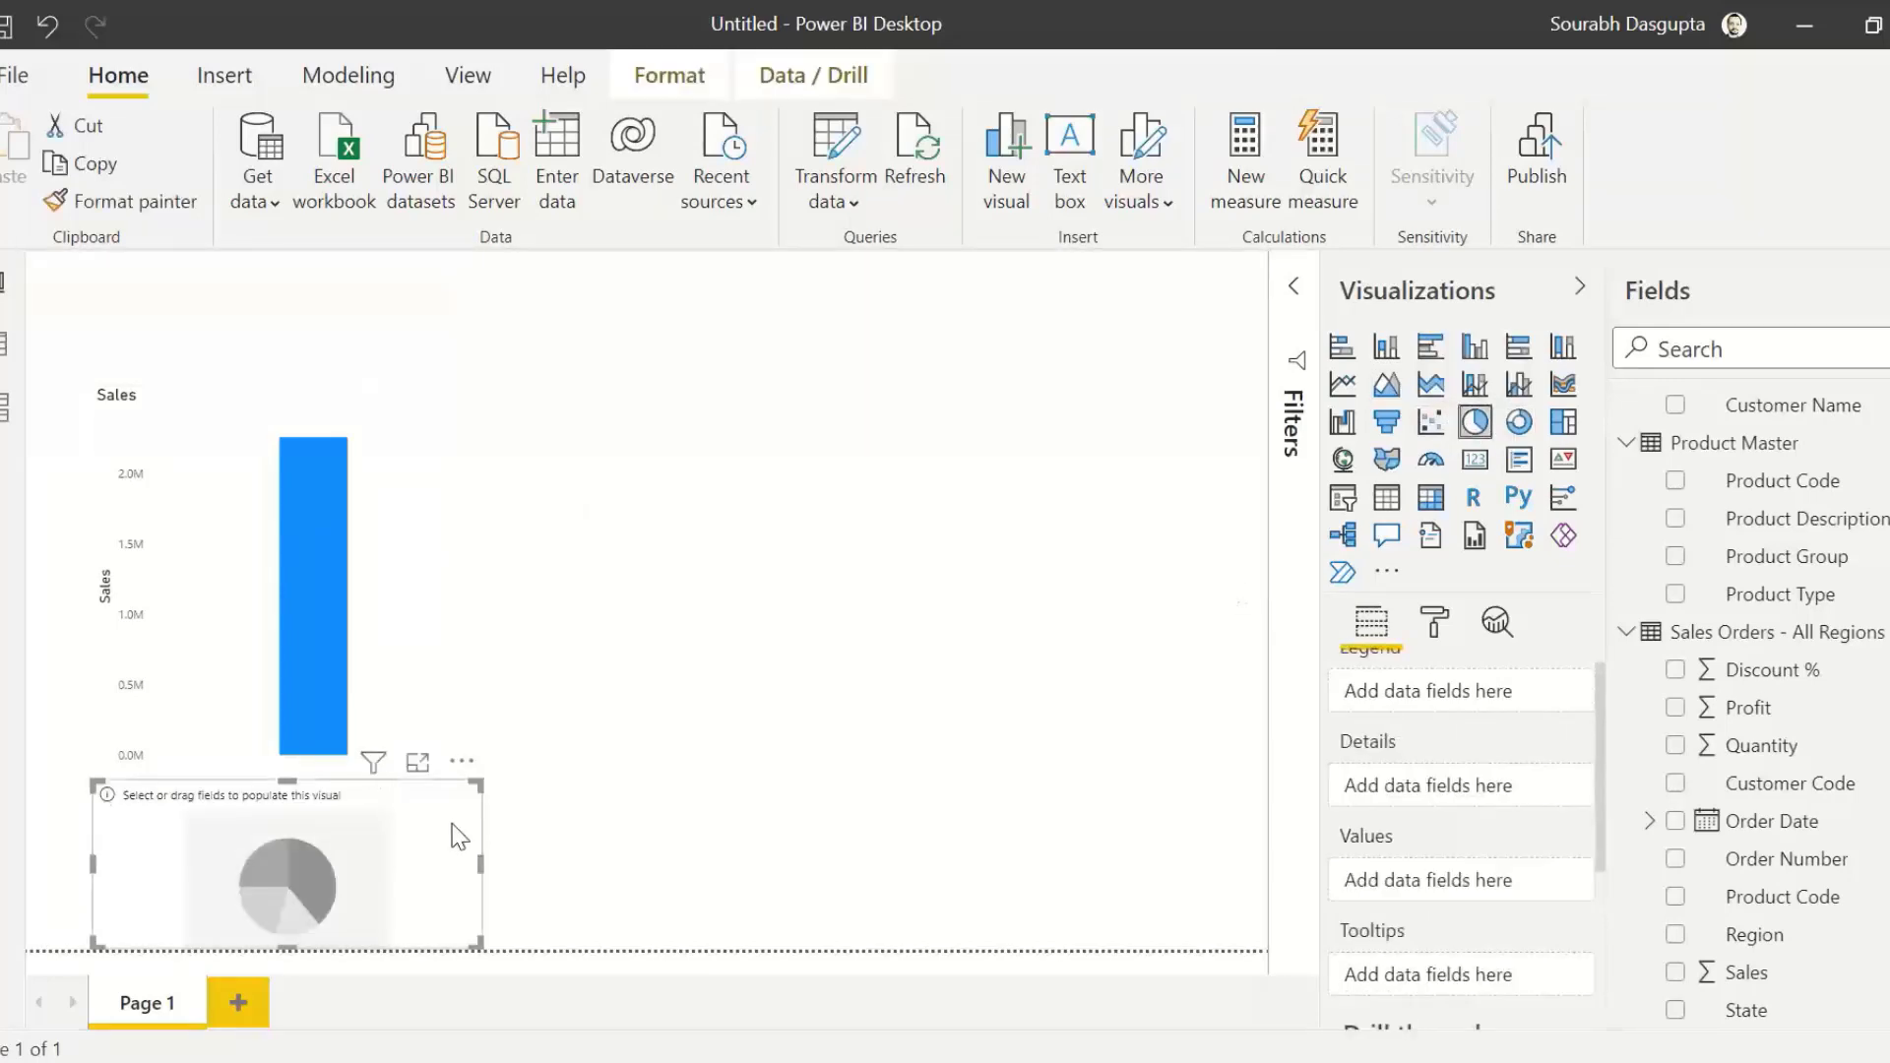
key("Delete")
Step: Try the Sales visual as pie and donut charts, convert it to a card, and fit it compactly in the page's upper-left corner
left_click(401, 561)
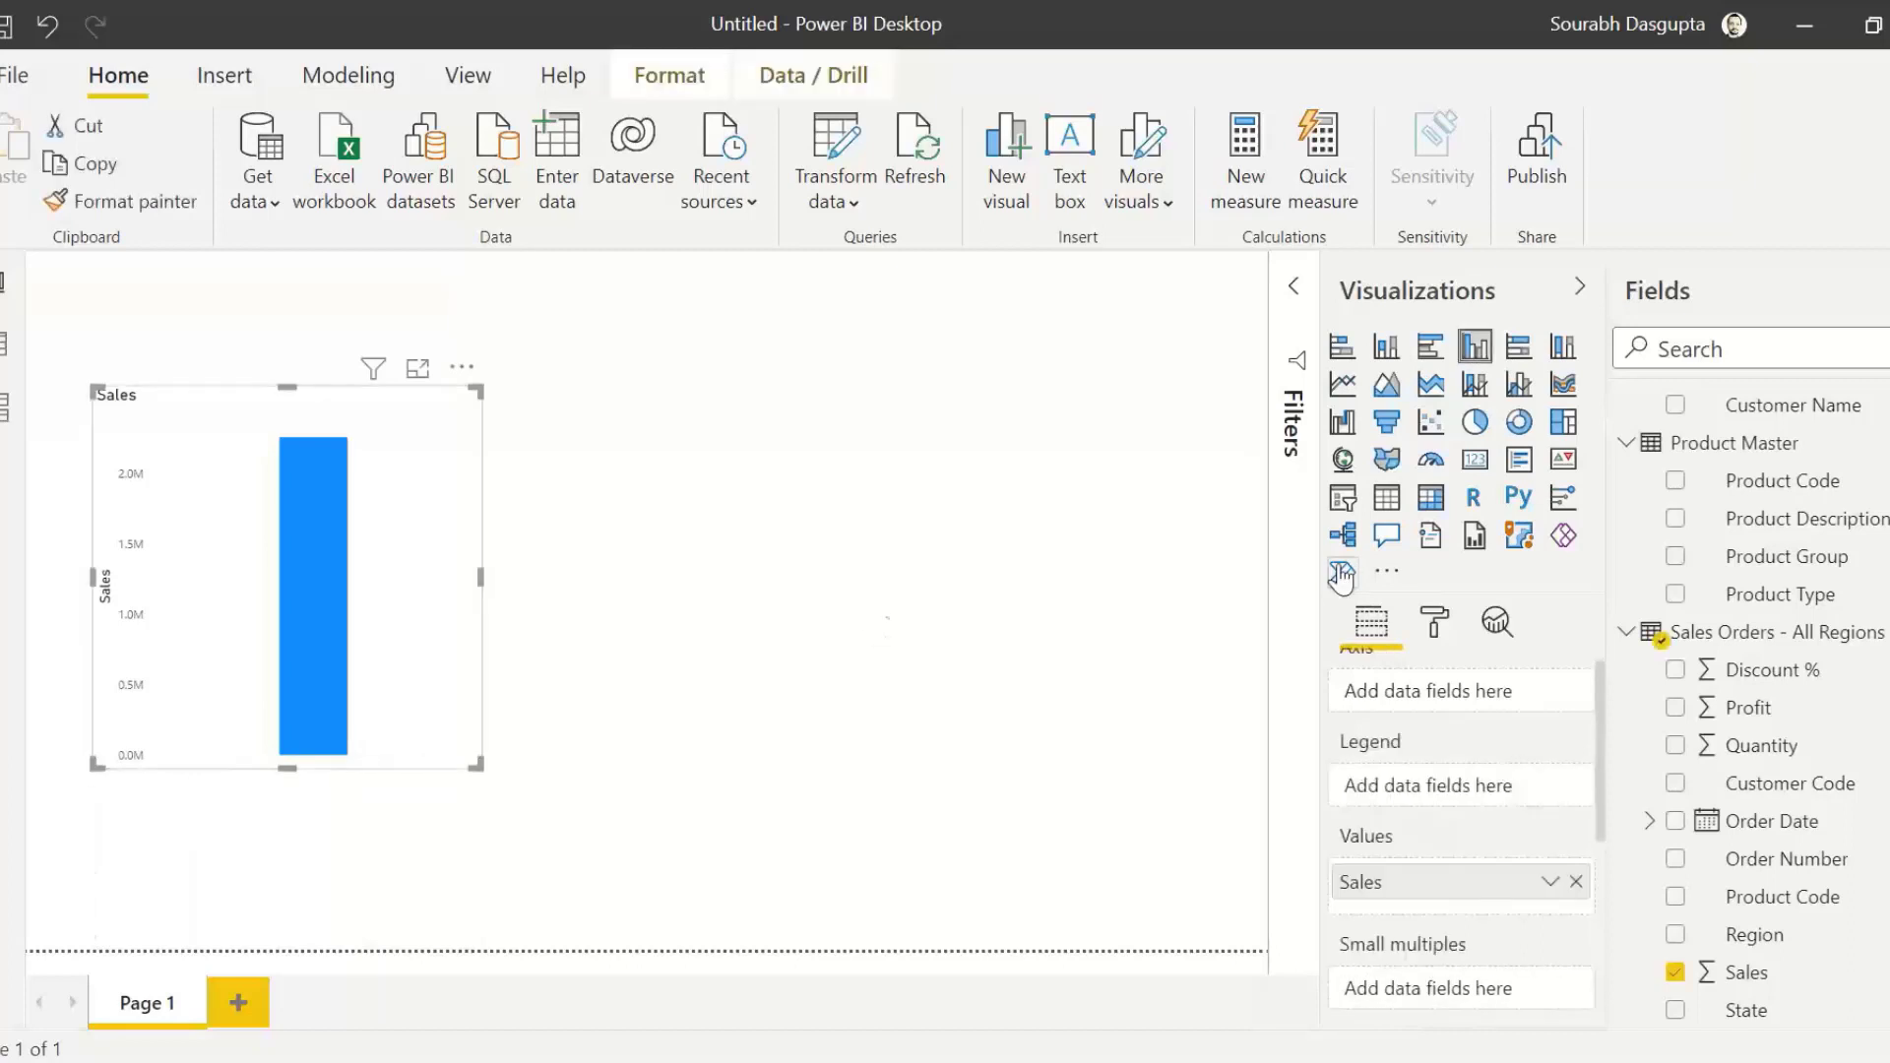
left_click(1473, 422)
left_click(1517, 423)
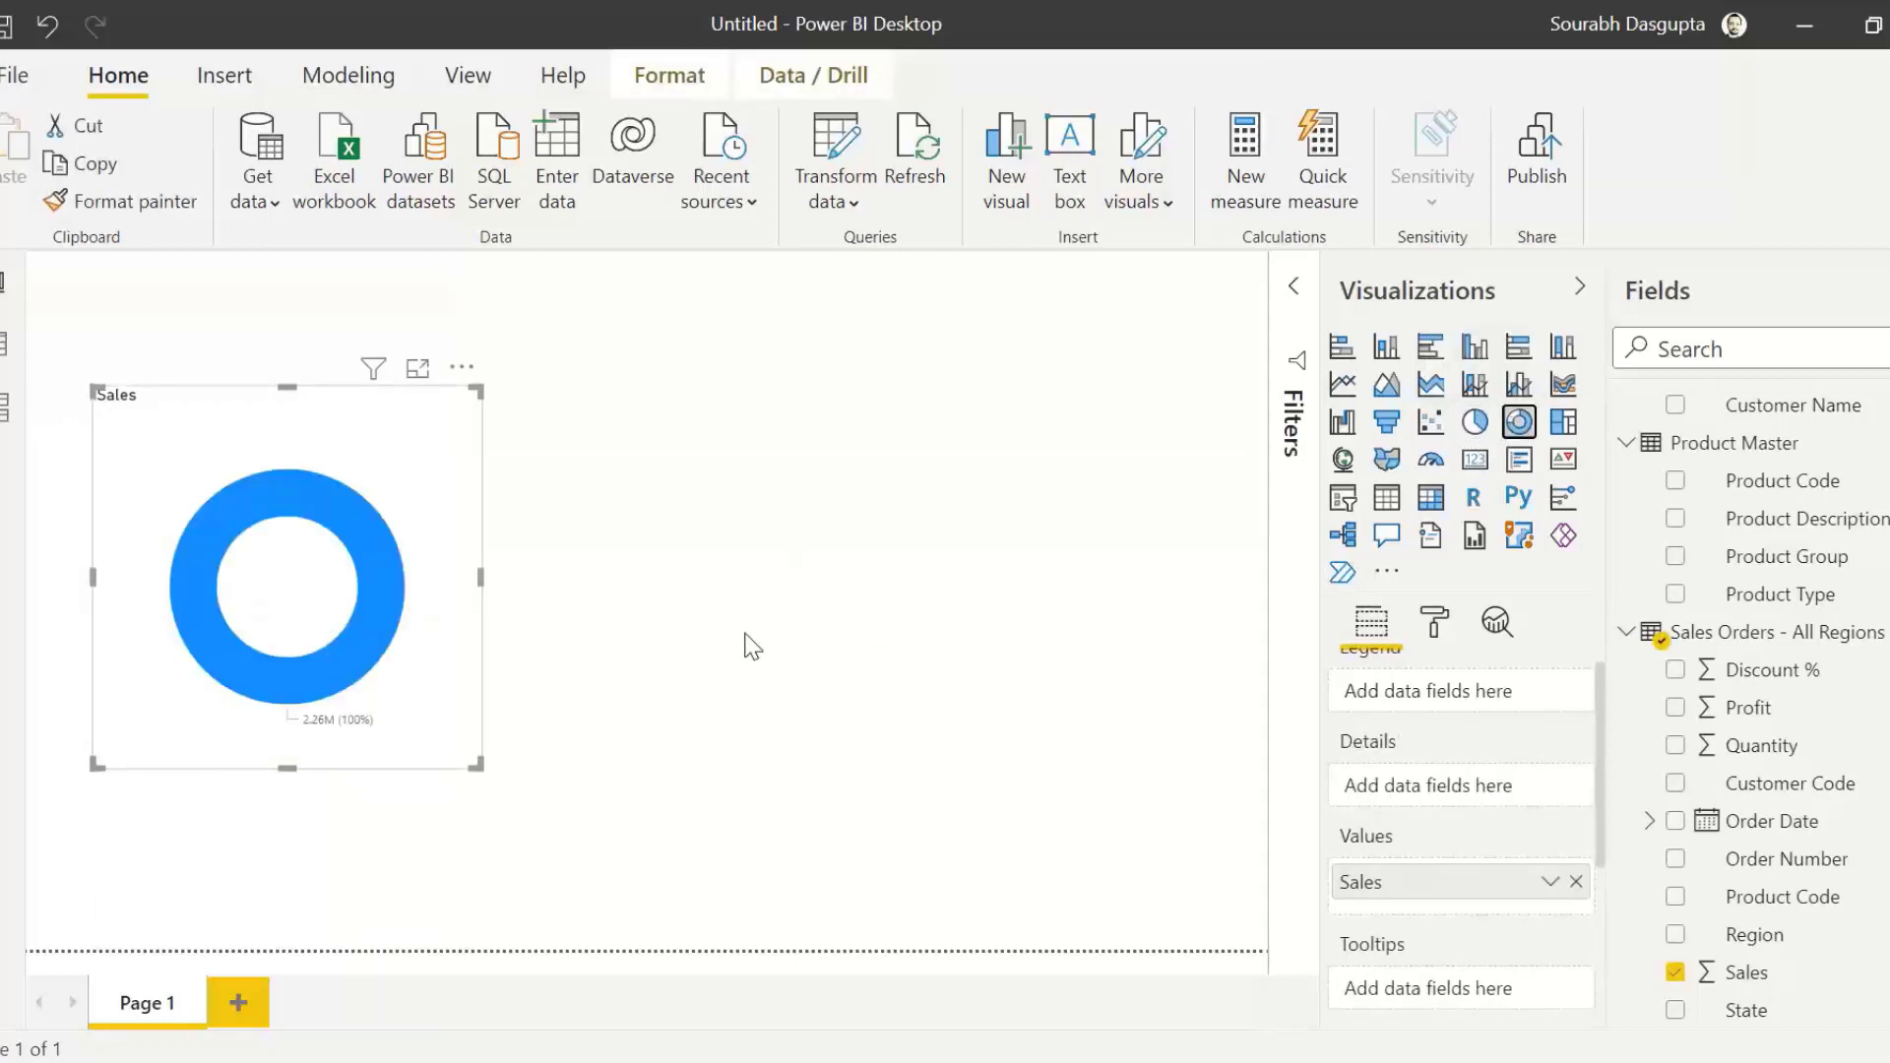
left_click(1474, 460)
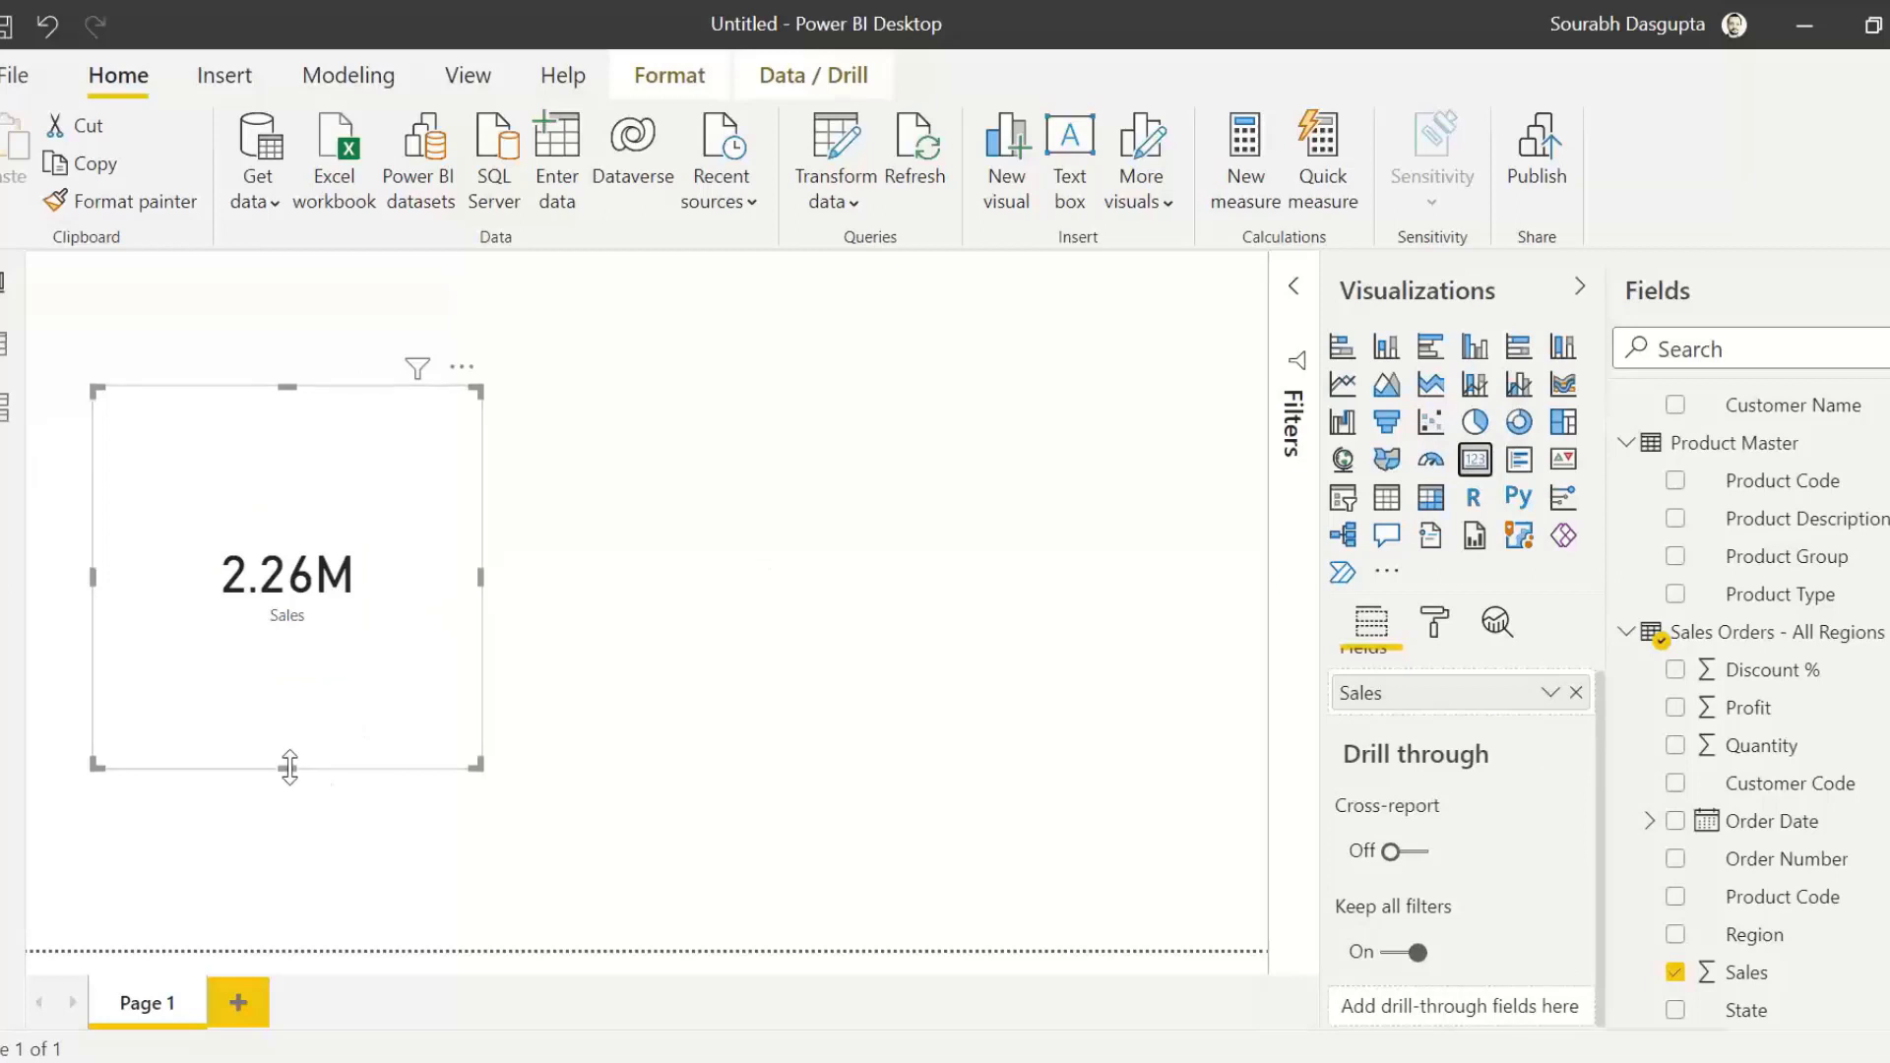
left_click_drag(287, 766, 331, 428)
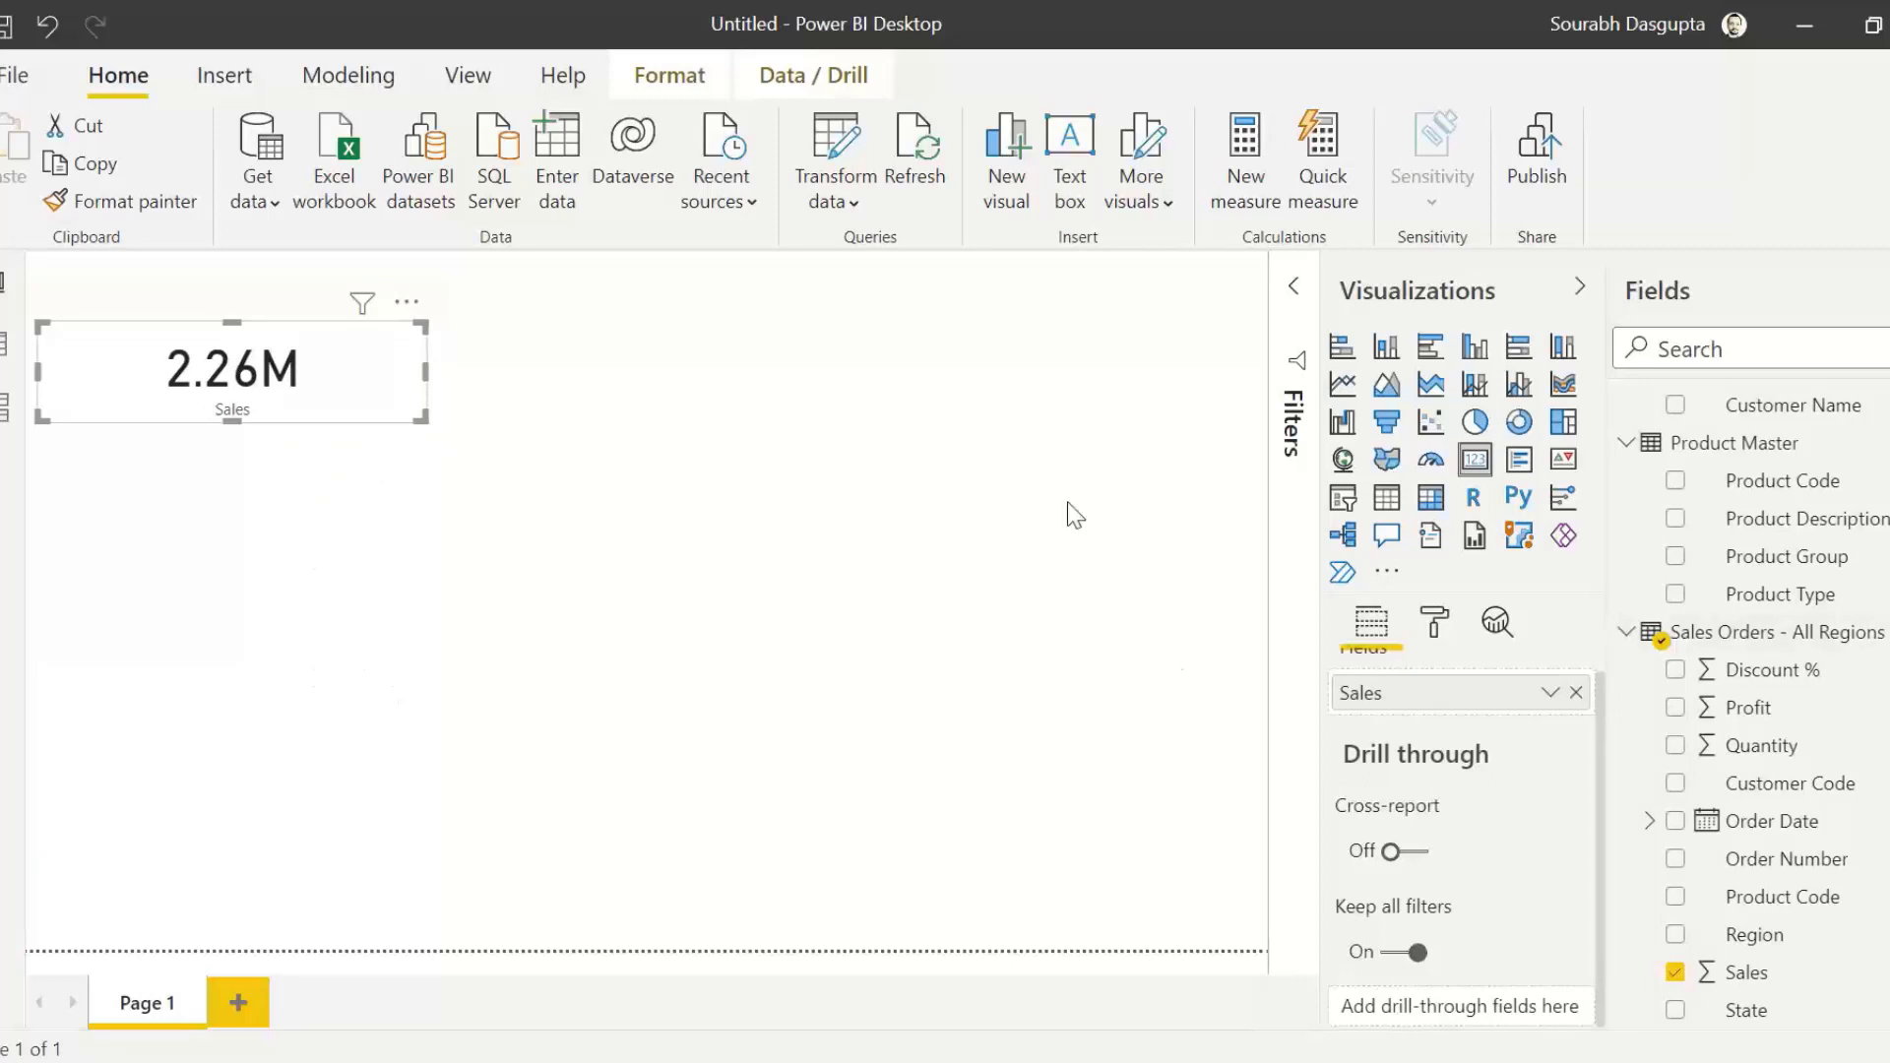
Step: Add a second card to the right of the Sales card and show Profit from Sales Orders in it
left_click(1141, 506)
left_click(1475, 460)
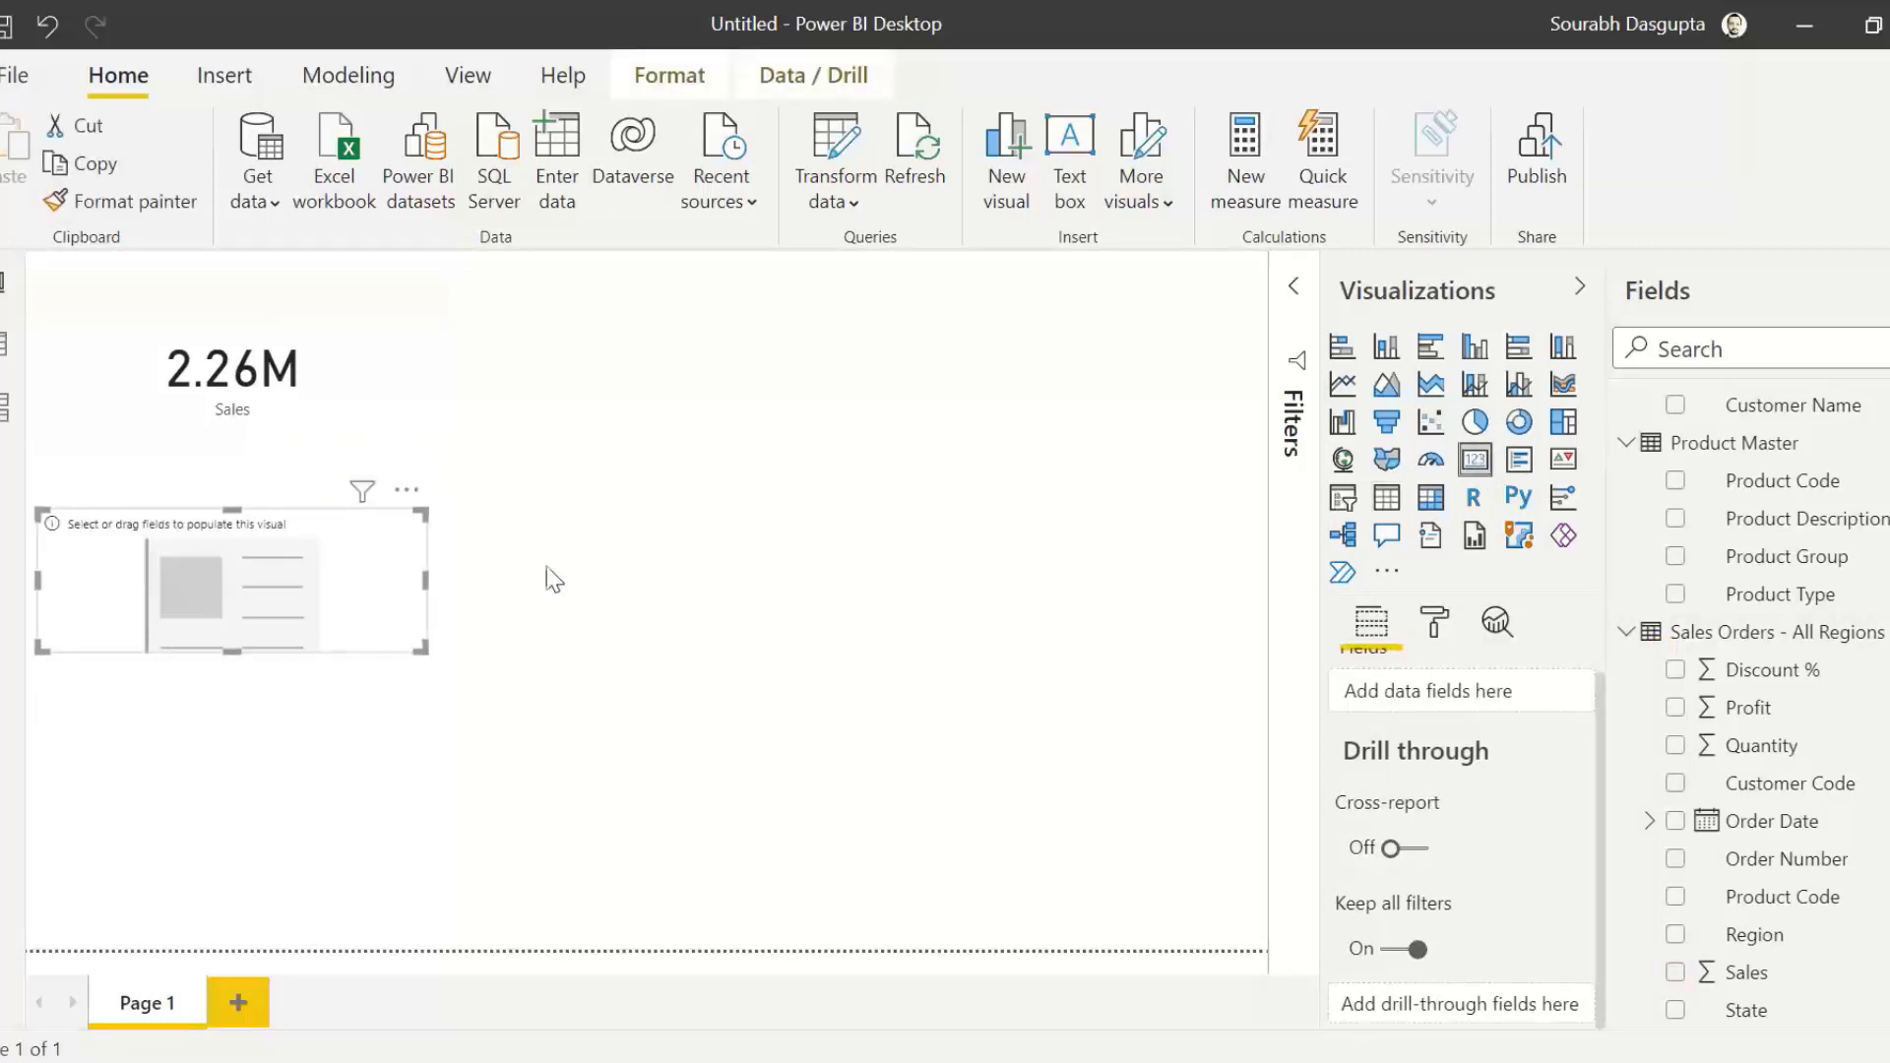
left_click_drag(363, 612, 707, 400)
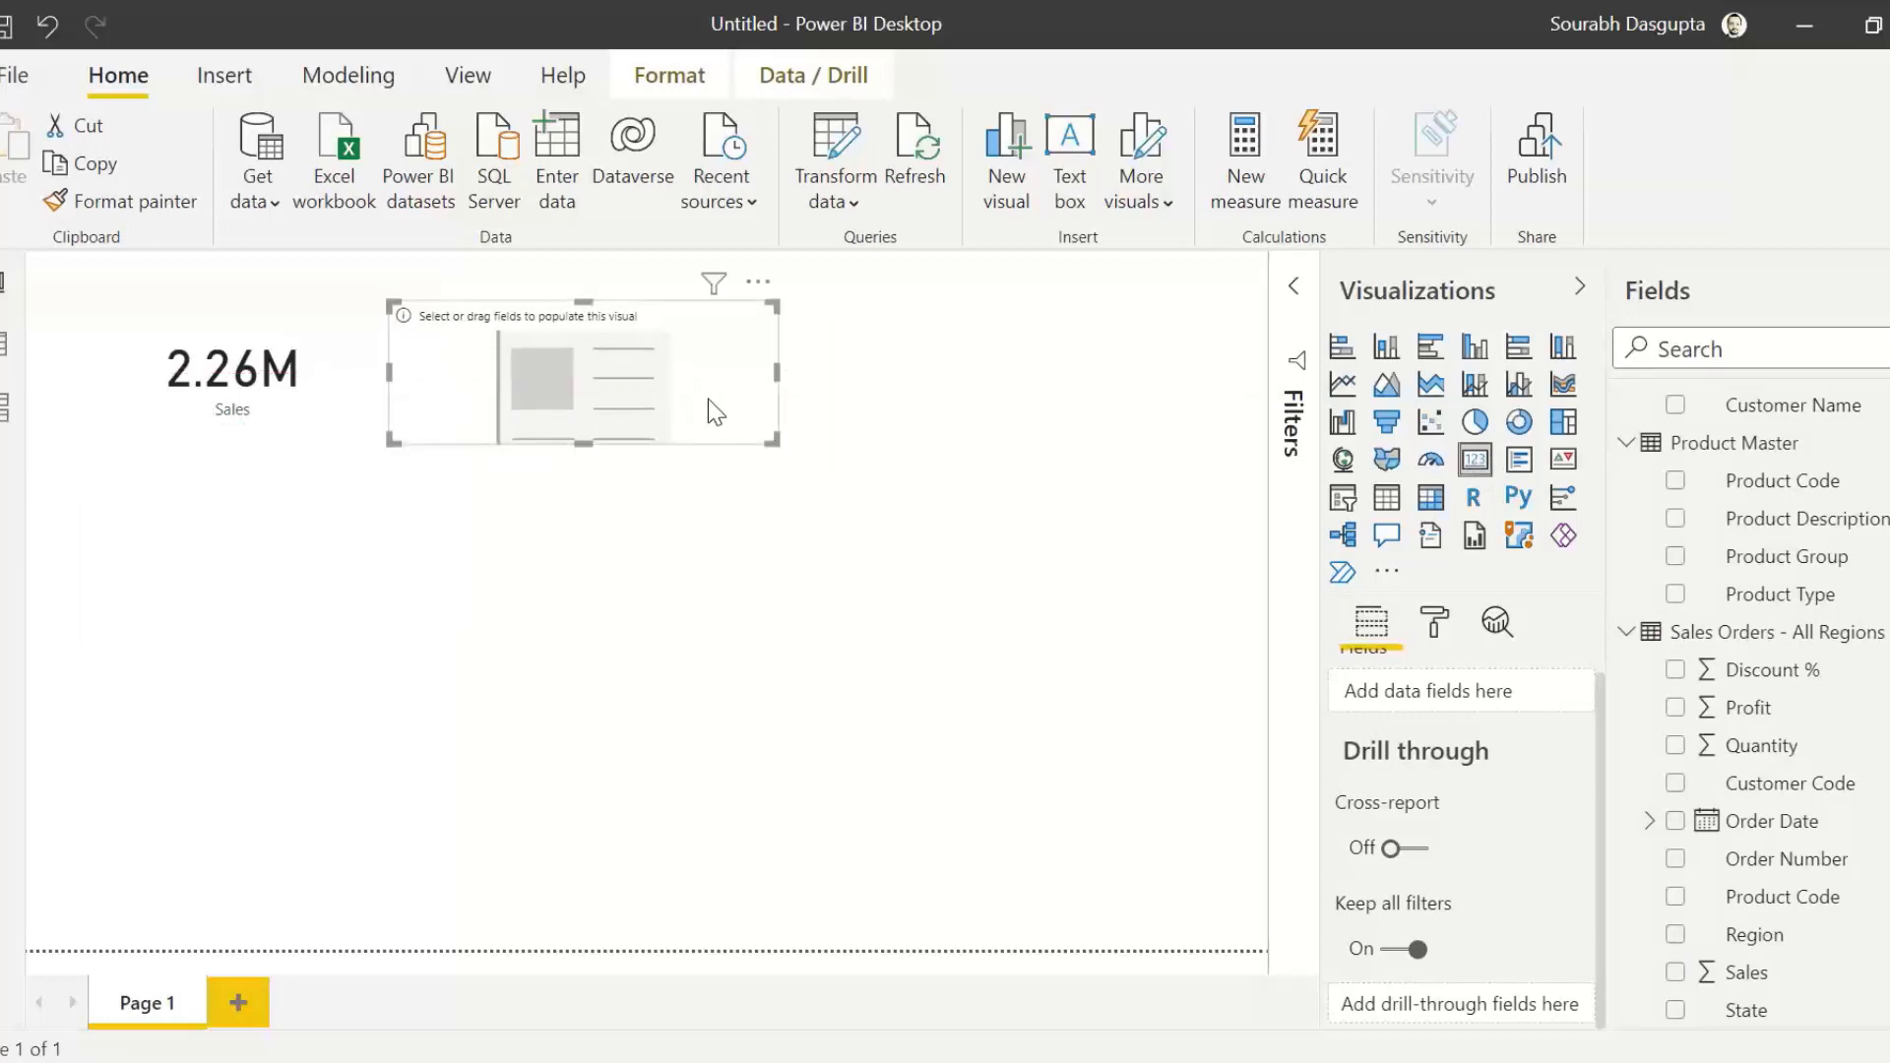
left_click_drag(1749, 708, 561, 366)
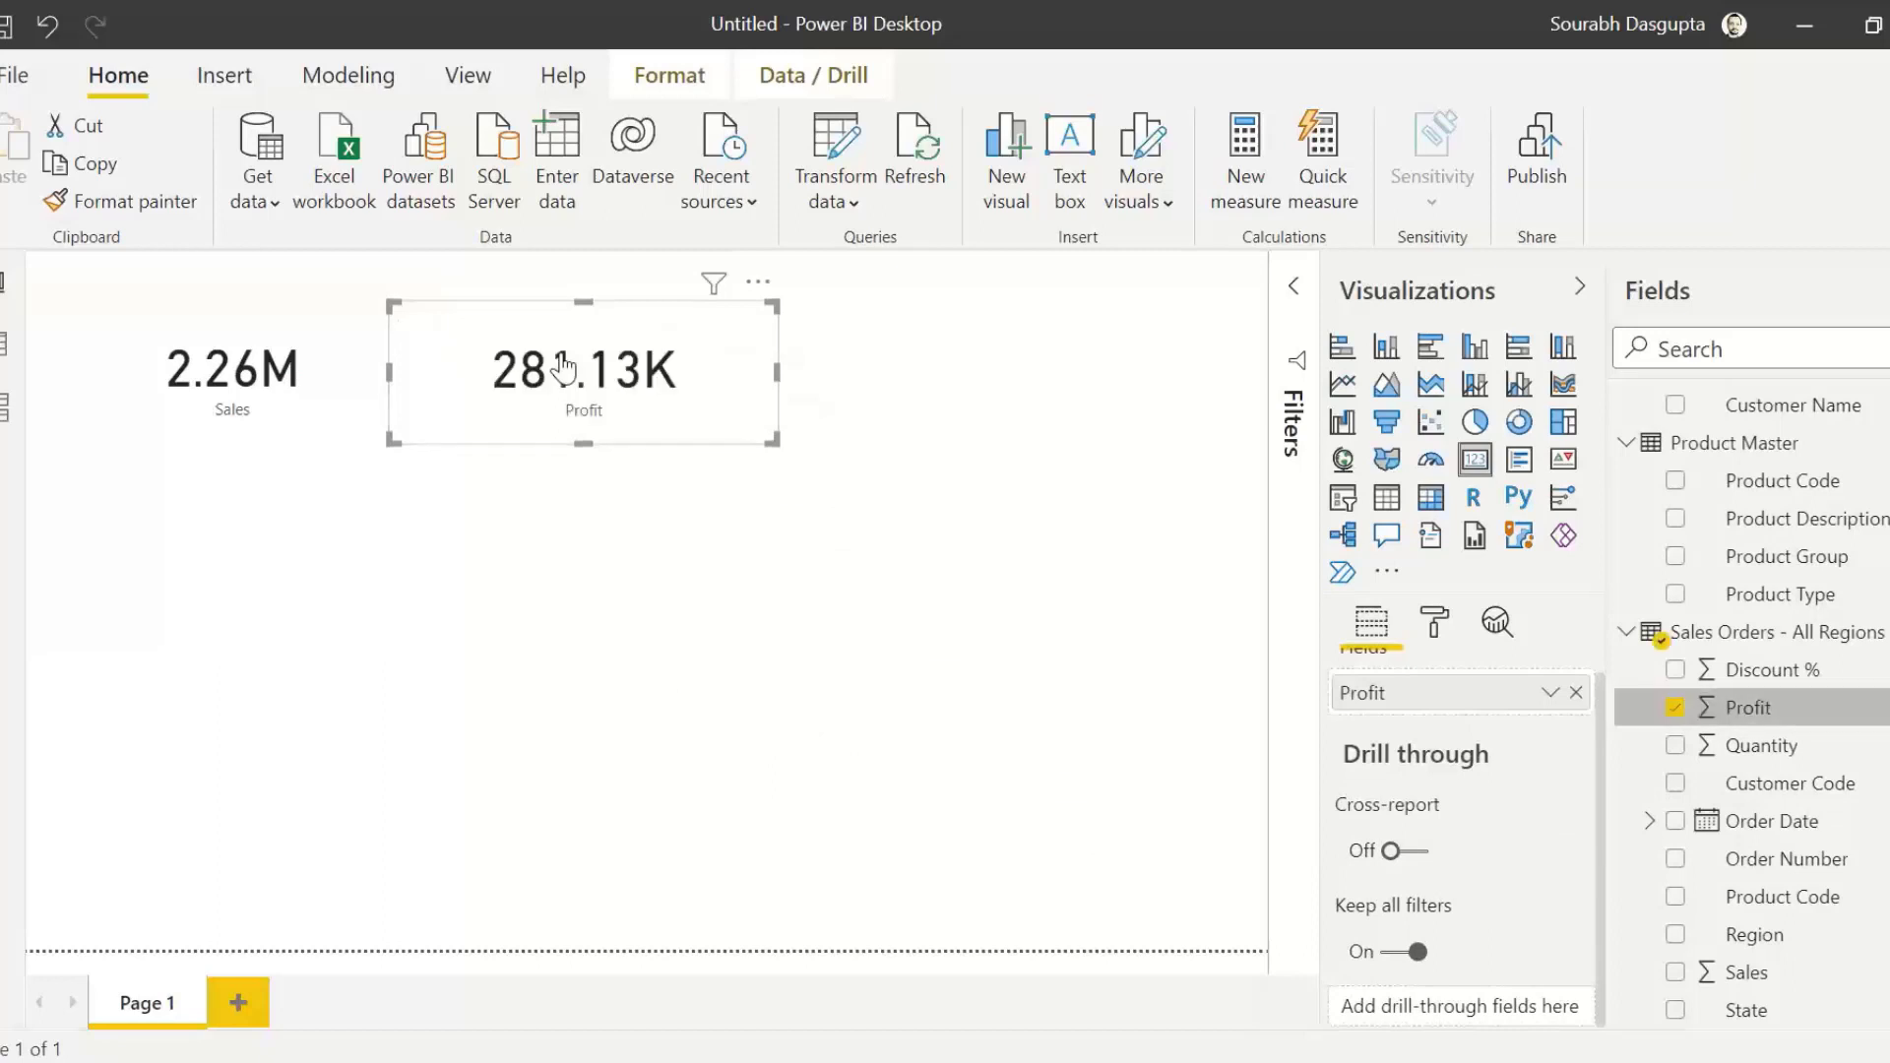
Step: Add an empty clustered bar chart below the Sales card and stretch it down to the page's lower edge
left_click(598, 499)
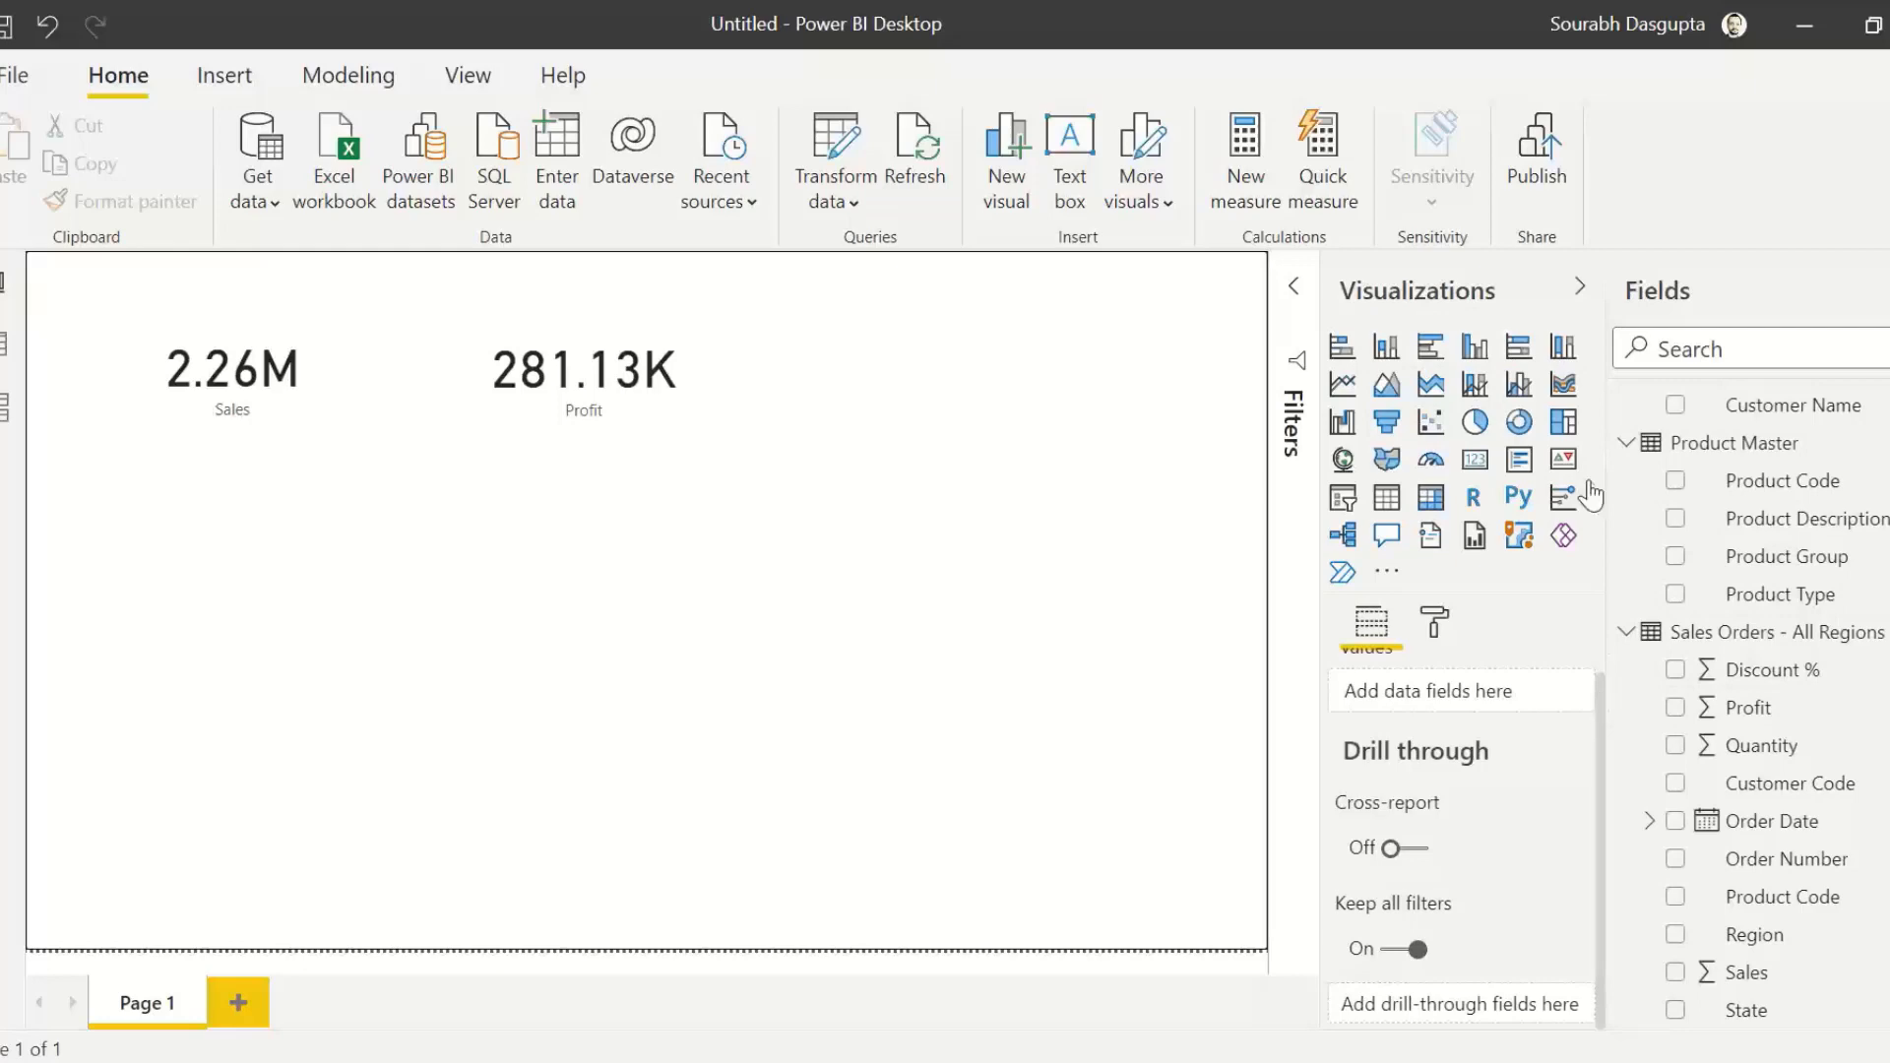
left_click(1438, 363)
left_click_drag(1083, 433, 359, 522)
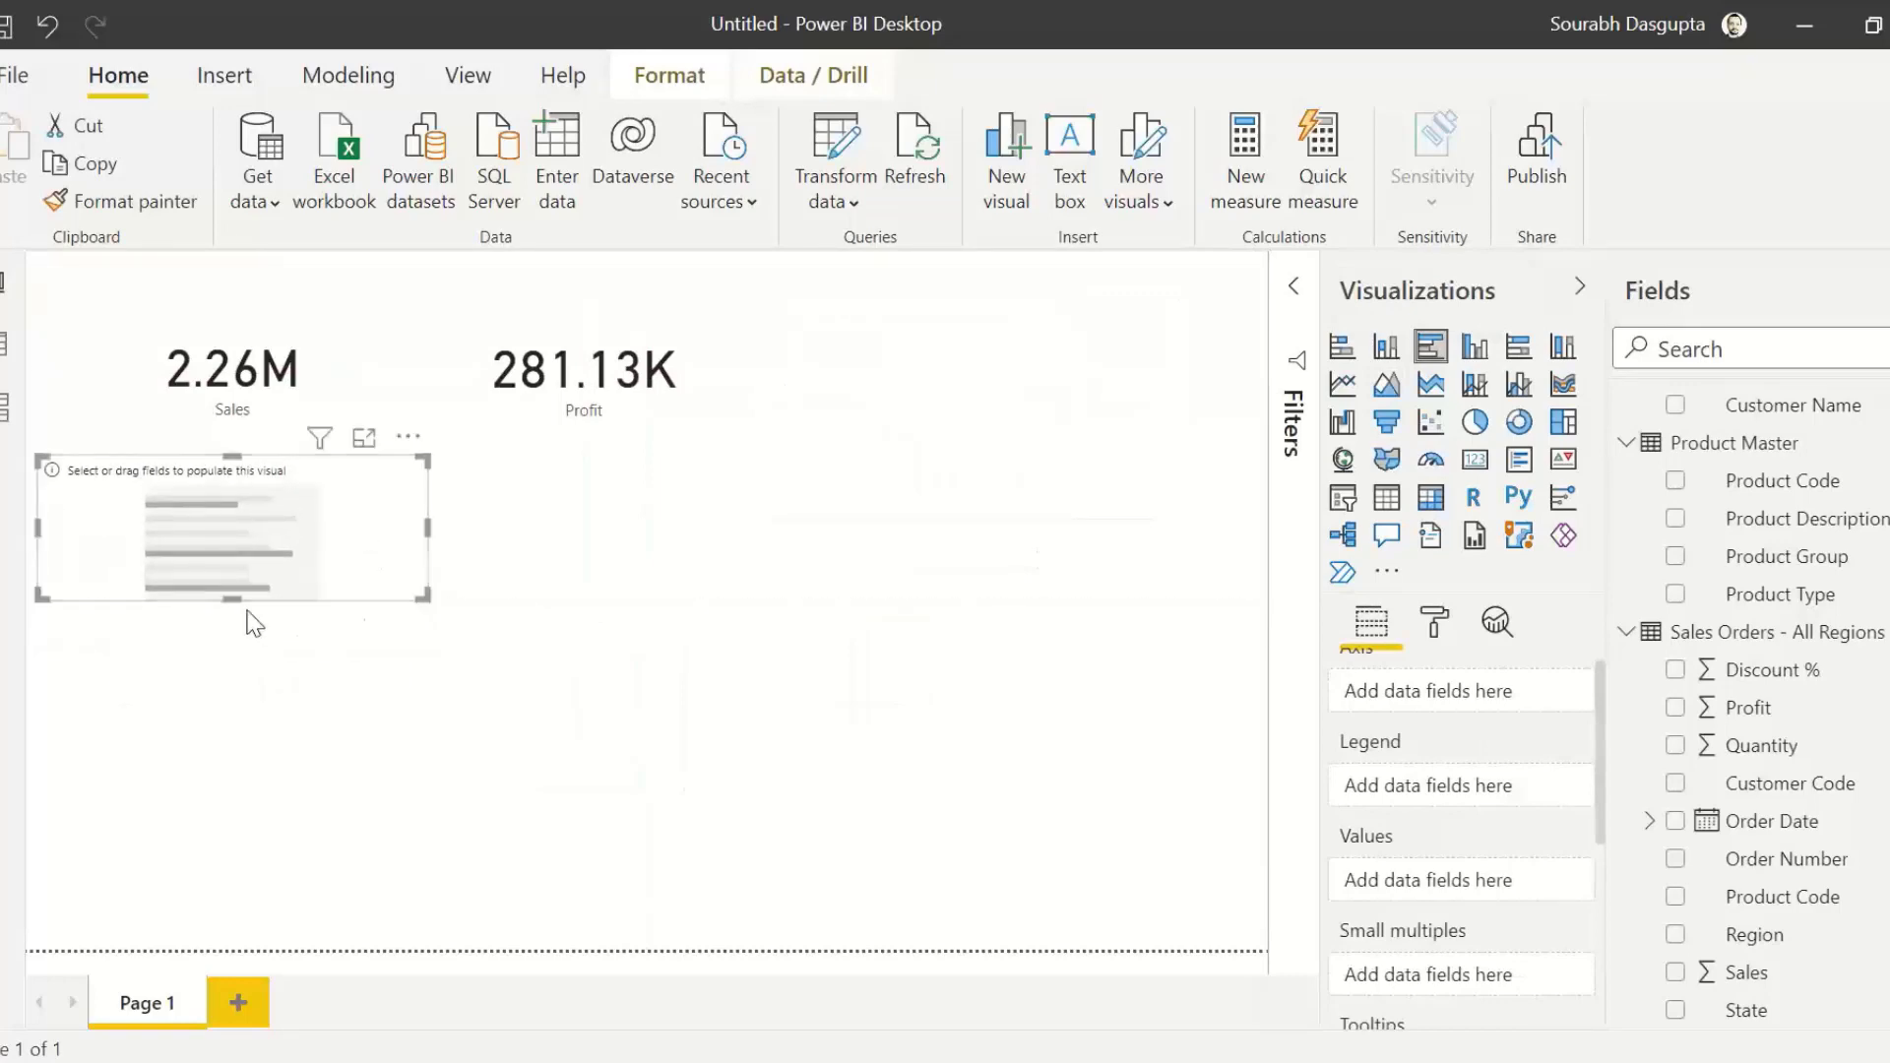
left_click_drag(234, 600, 224, 951)
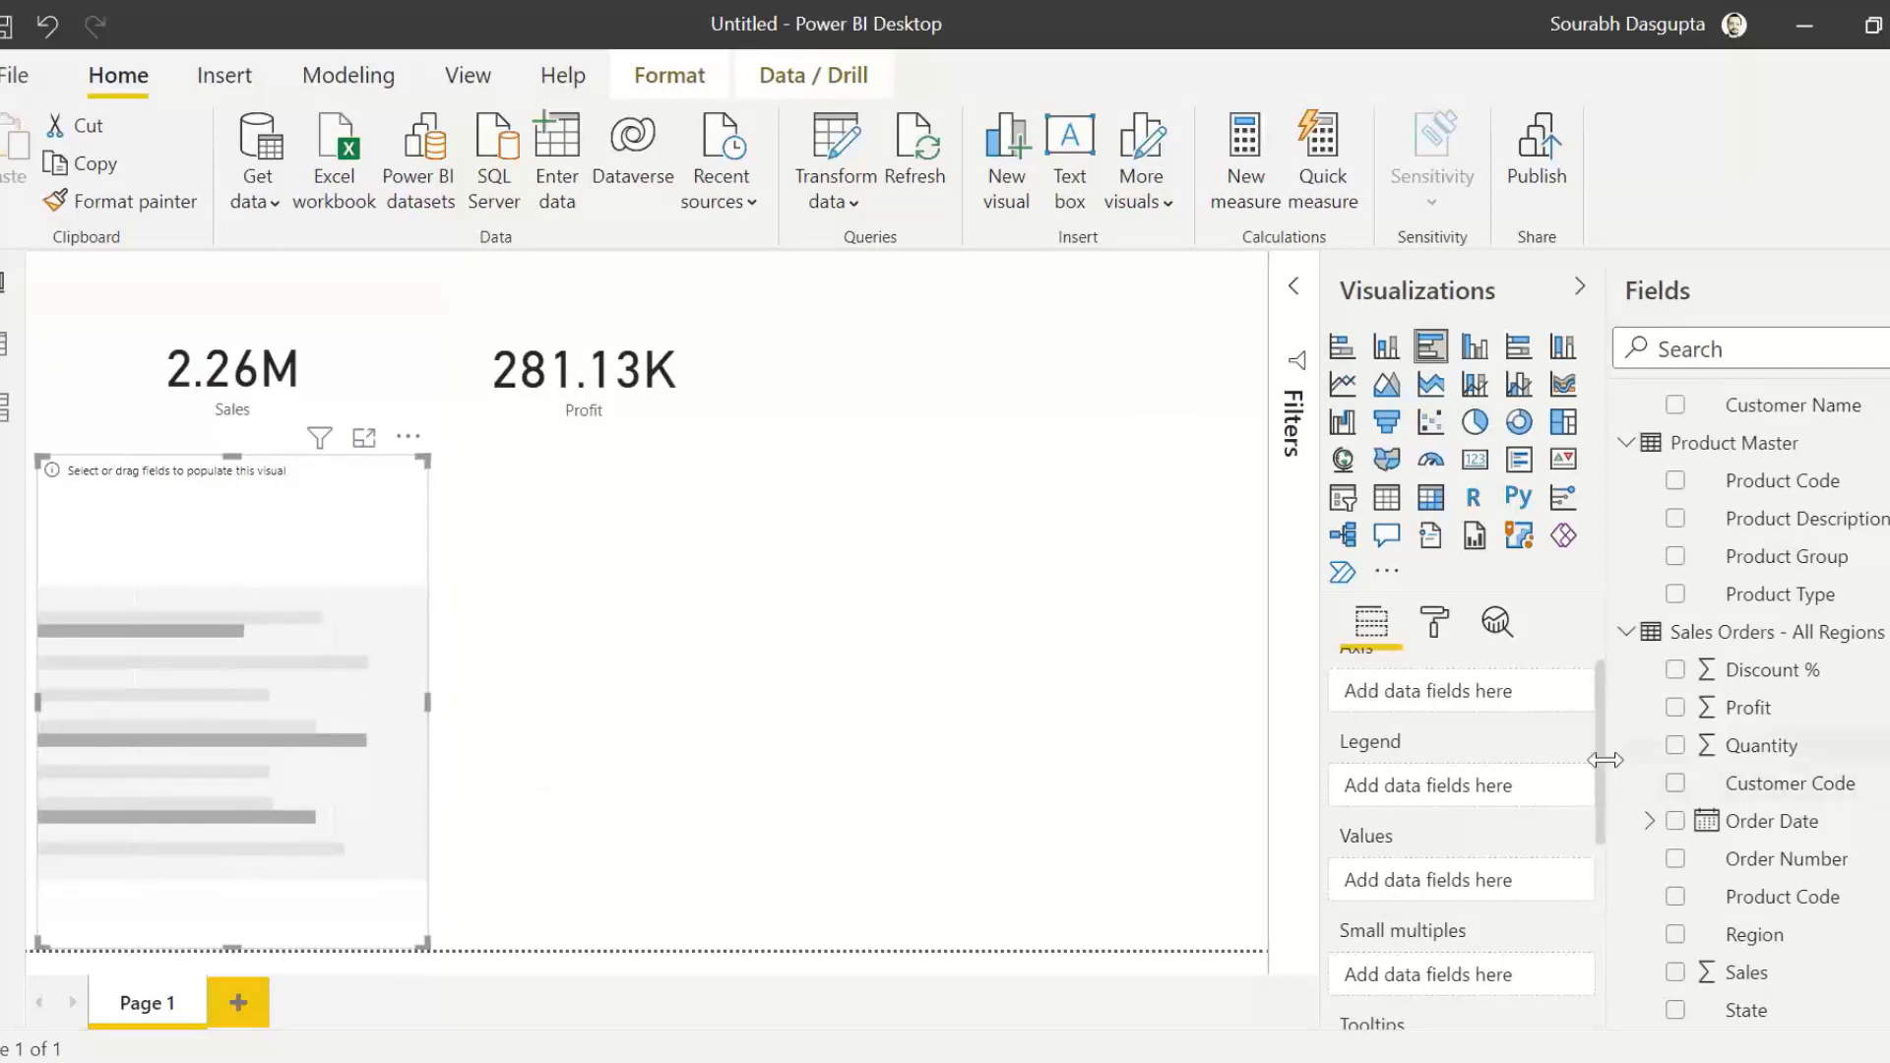
Step: Chart Sales by Product Group in the bar chart, with Product Group as the axis, and widen the visual slightly
scroll(1602, 751, "up", 1)
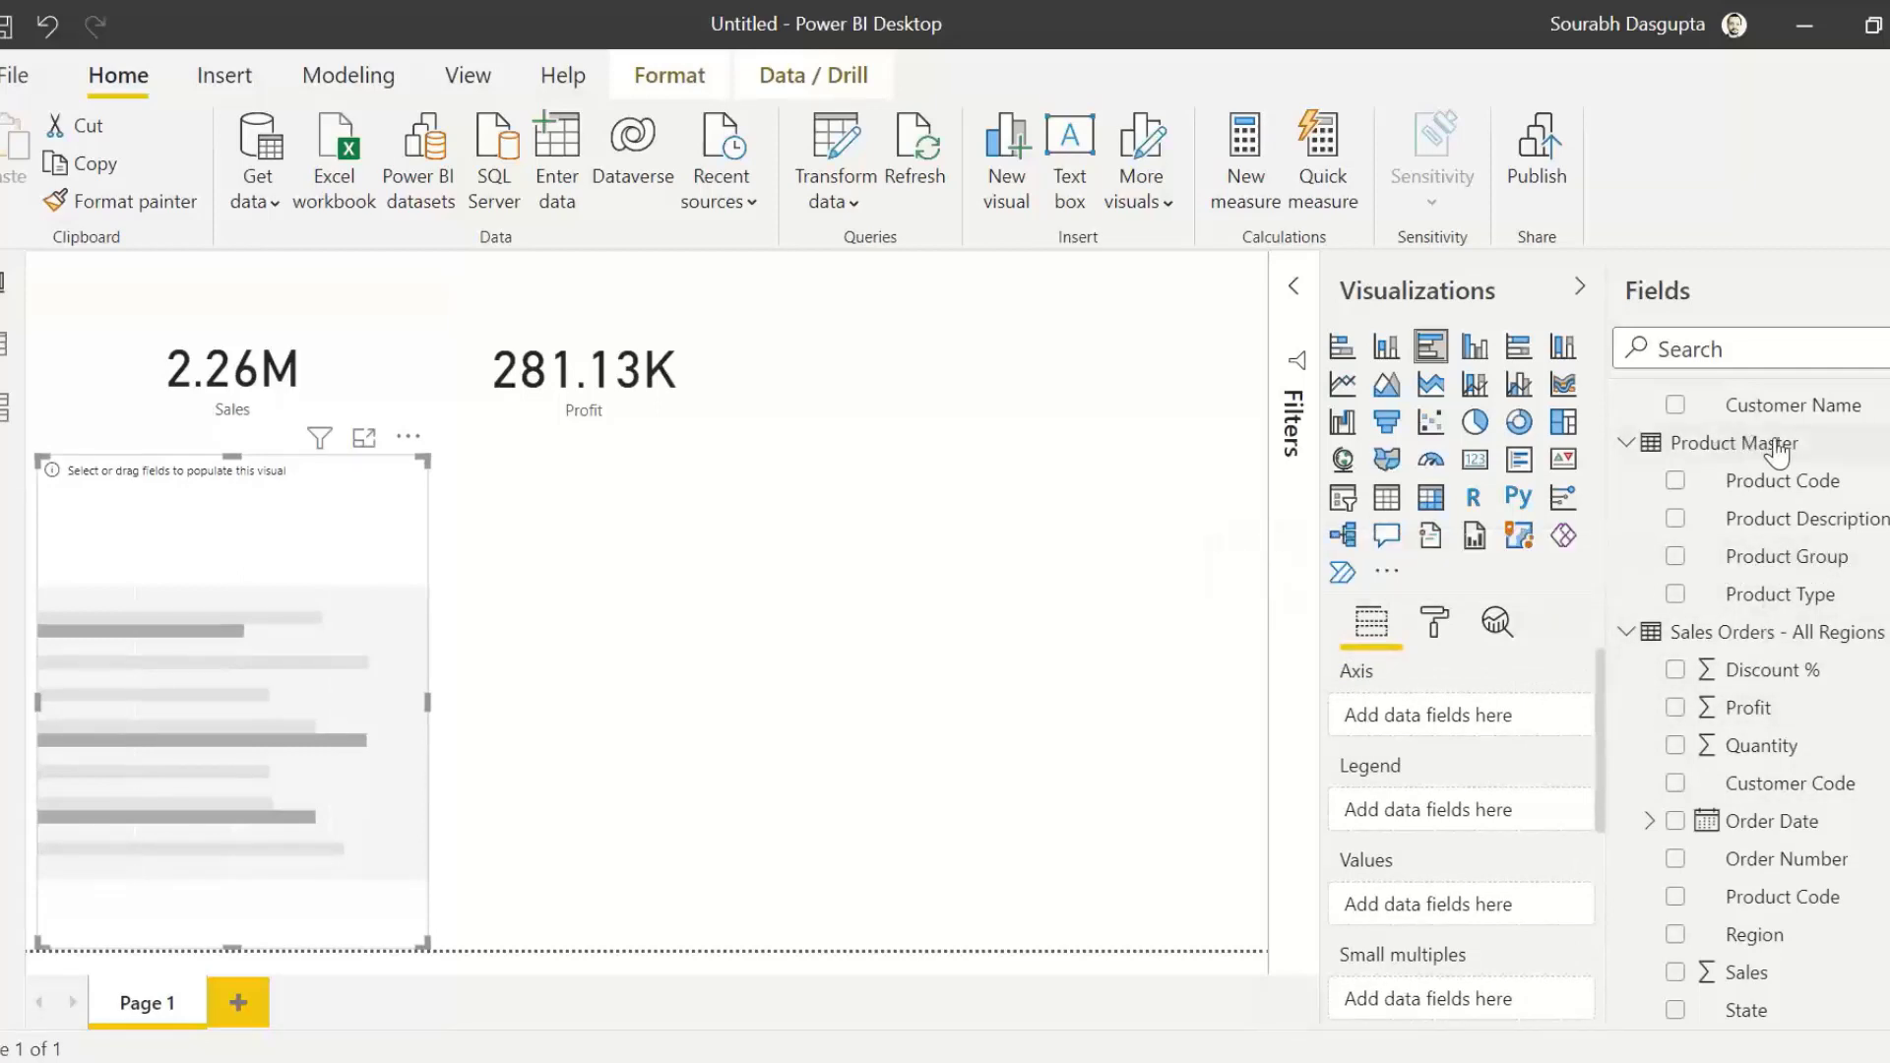
left_click_drag(1761, 558, 1429, 821)
left_click_drag(1432, 705, 1433, 719)
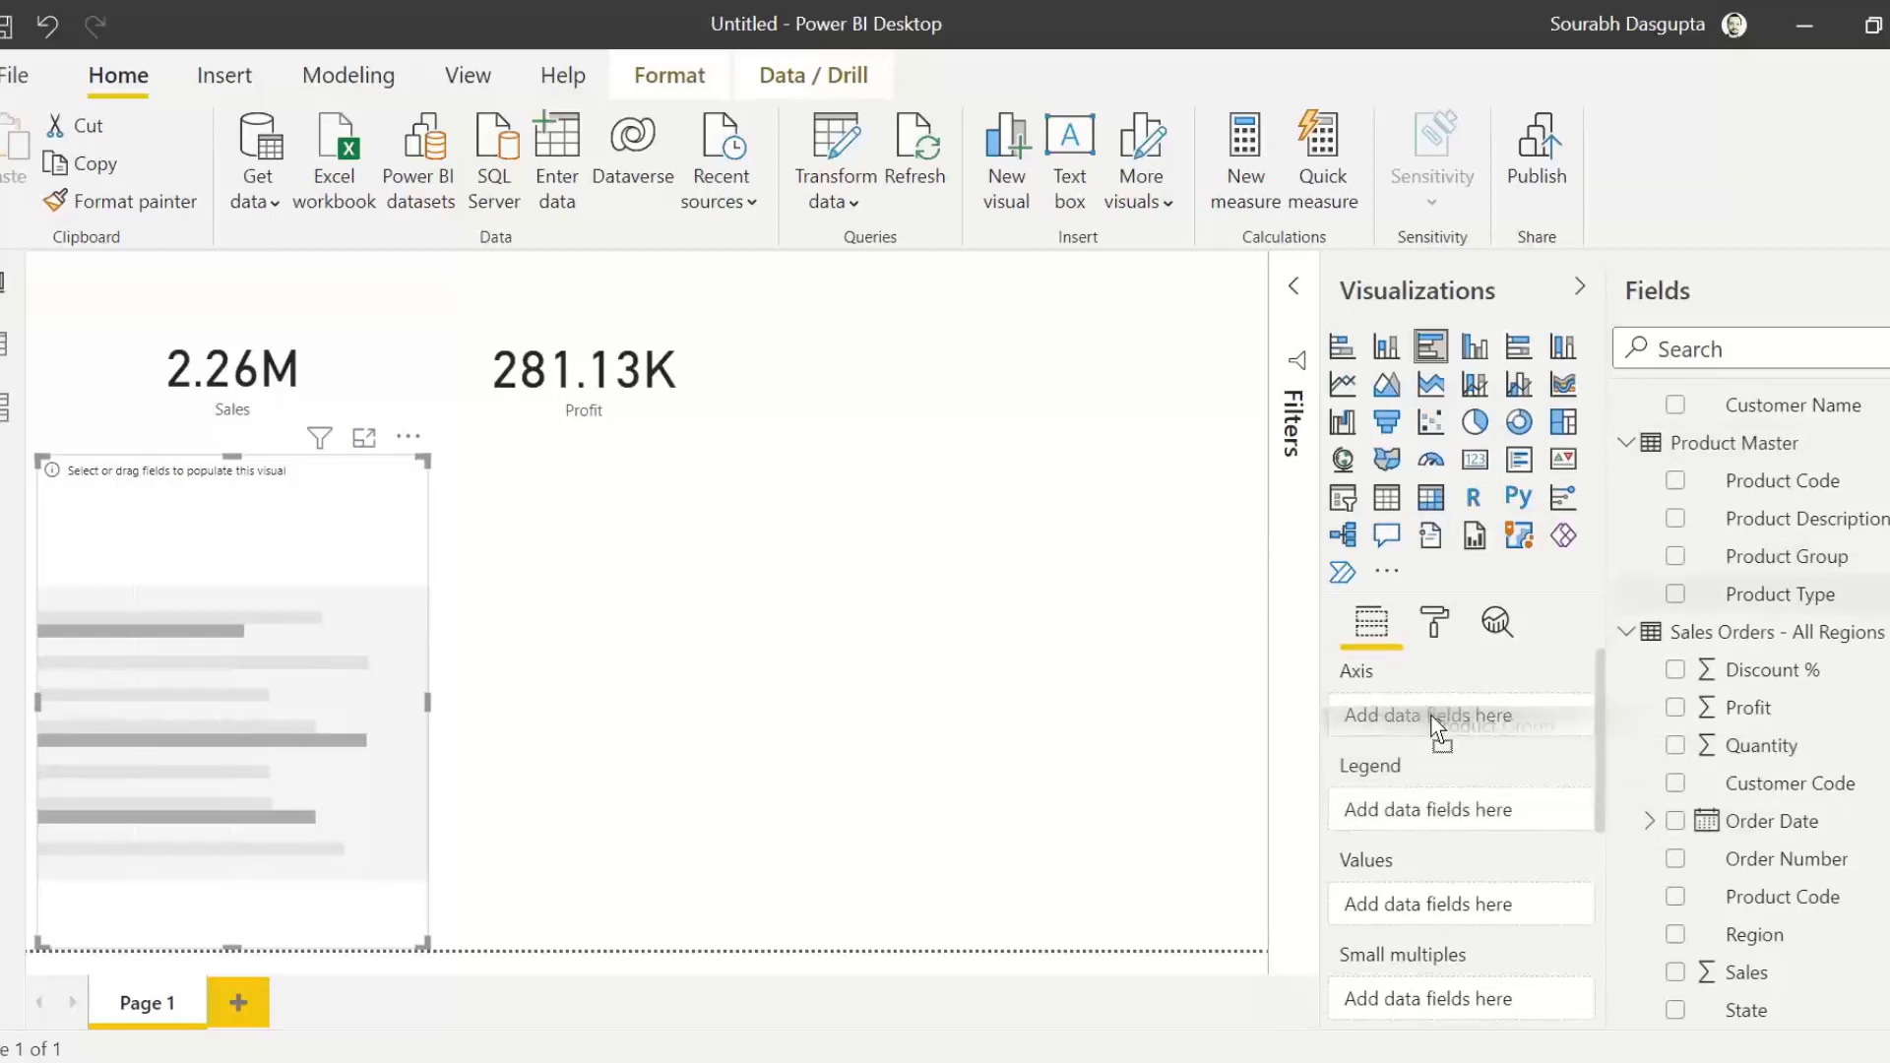
left_click_drag(1433, 728, 299, 675)
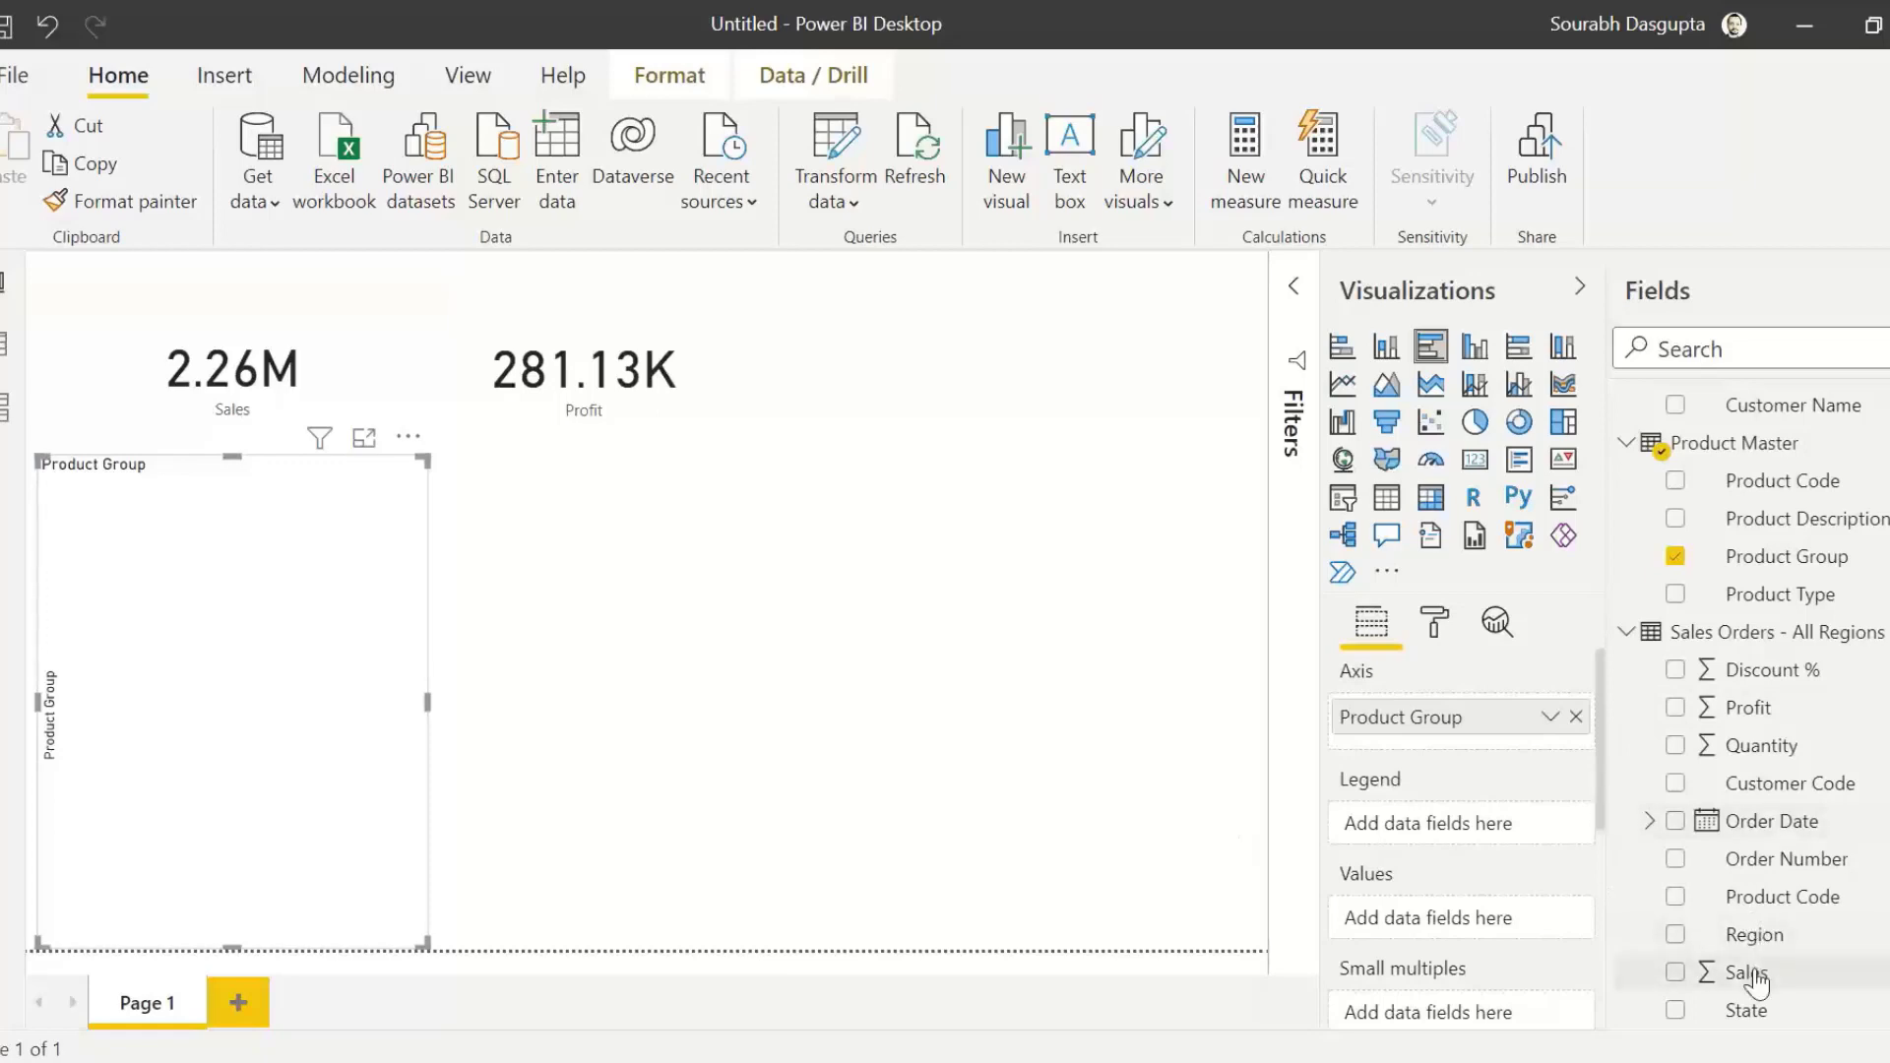
left_click_drag(1746, 972, 311, 699)
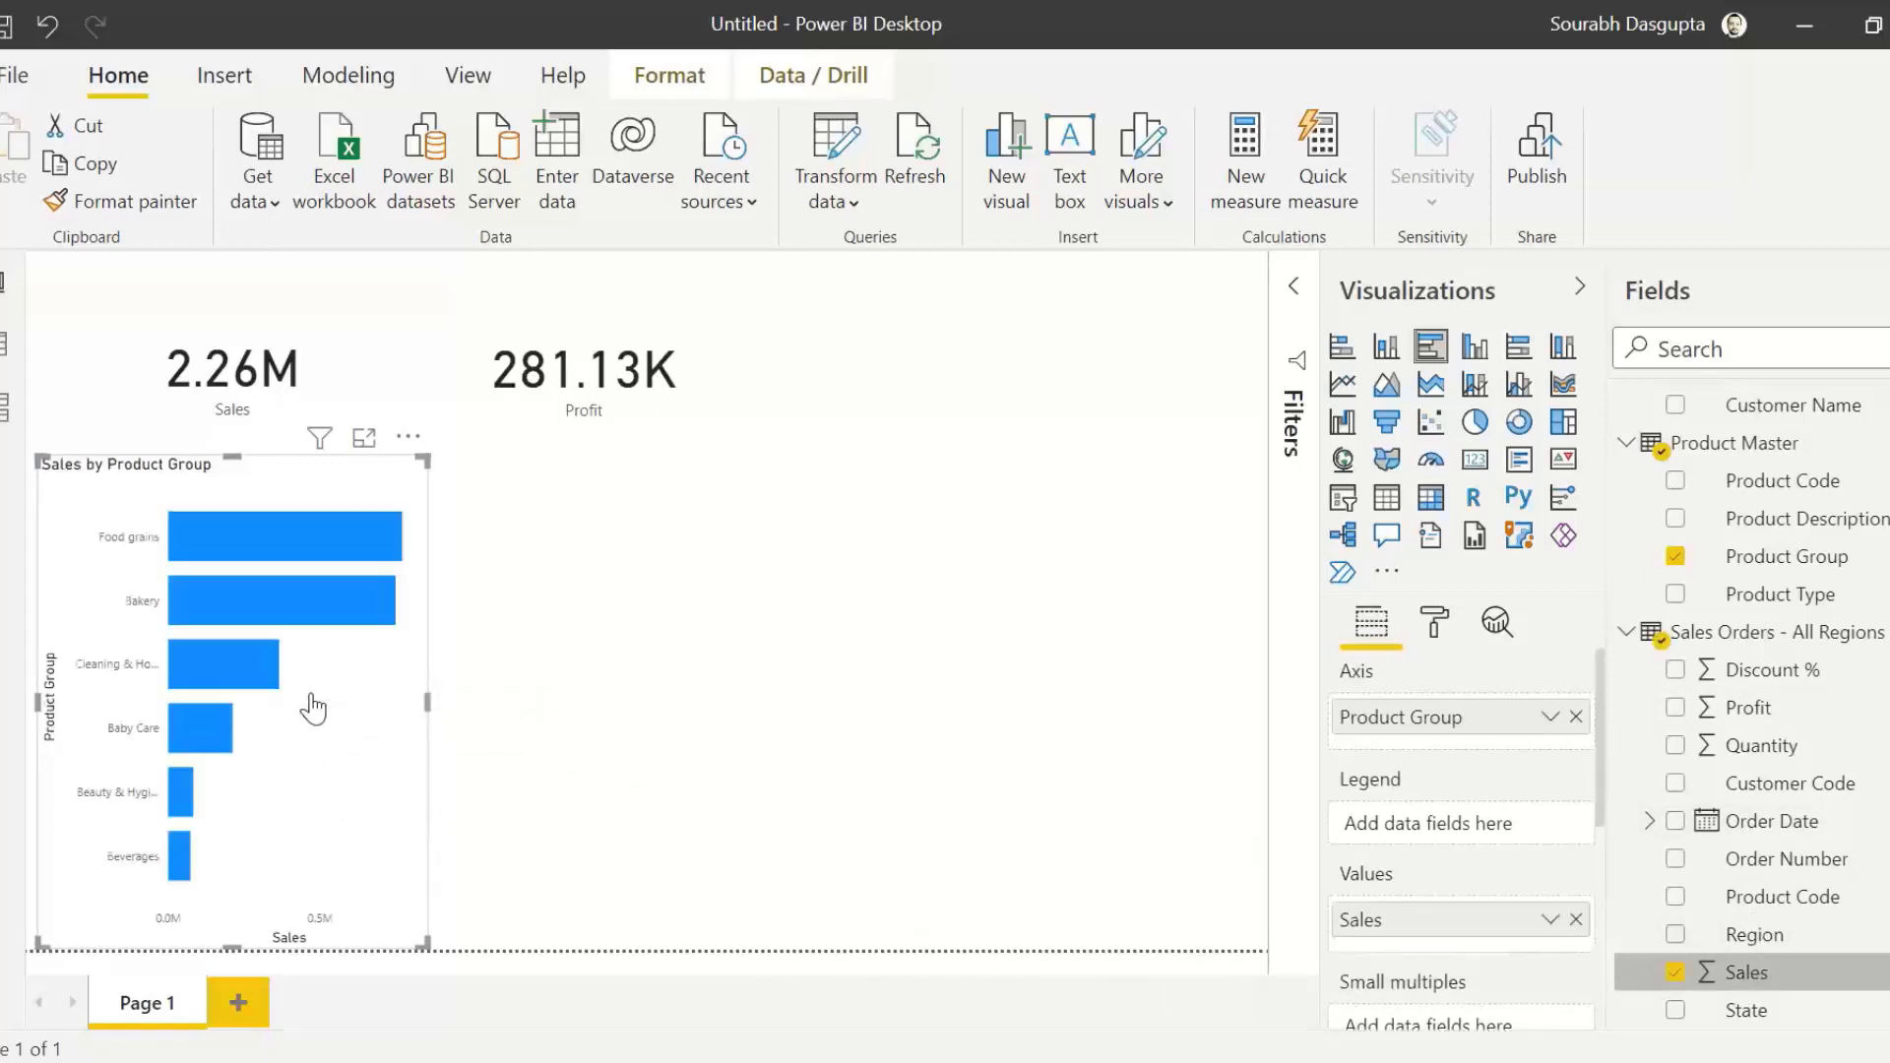
left_click_drag(431, 698, 474, 701)
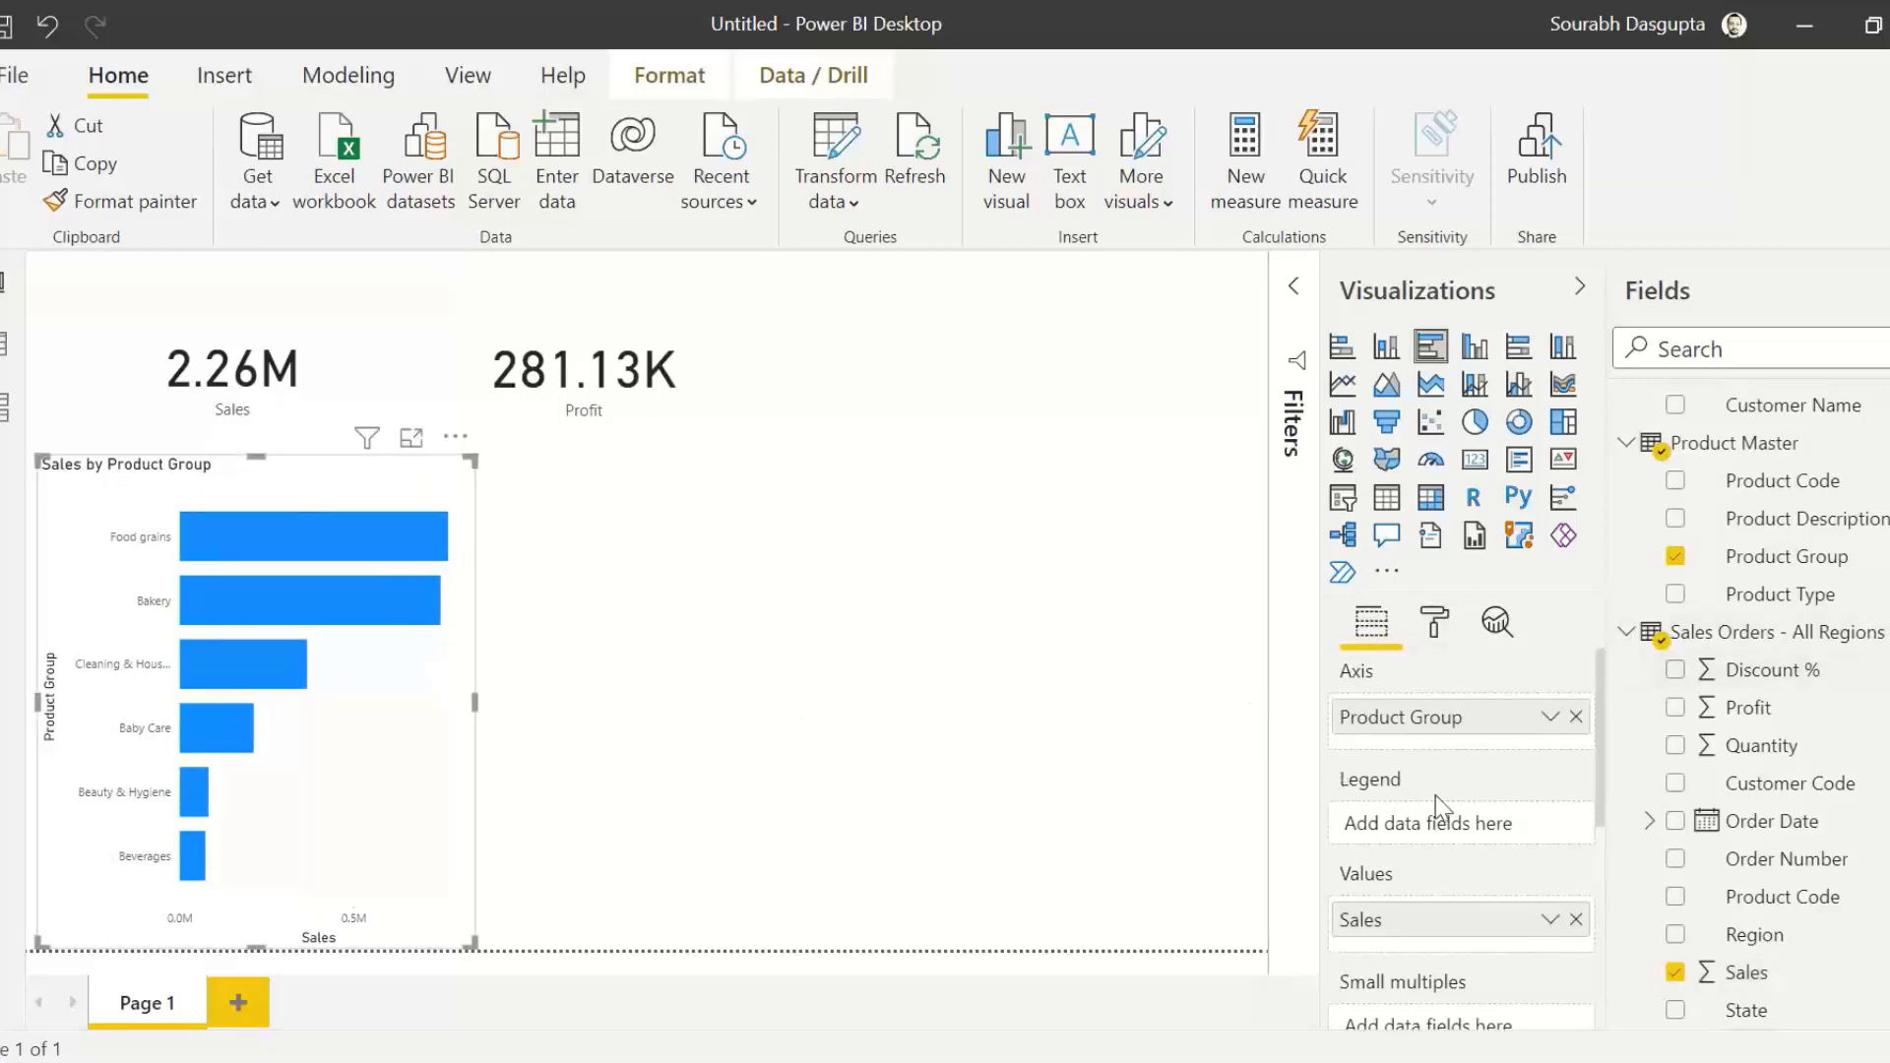
Step: Turn on data labels for the Sales by Product Group bar chart and widen the chart a little more
left_click(1436, 624)
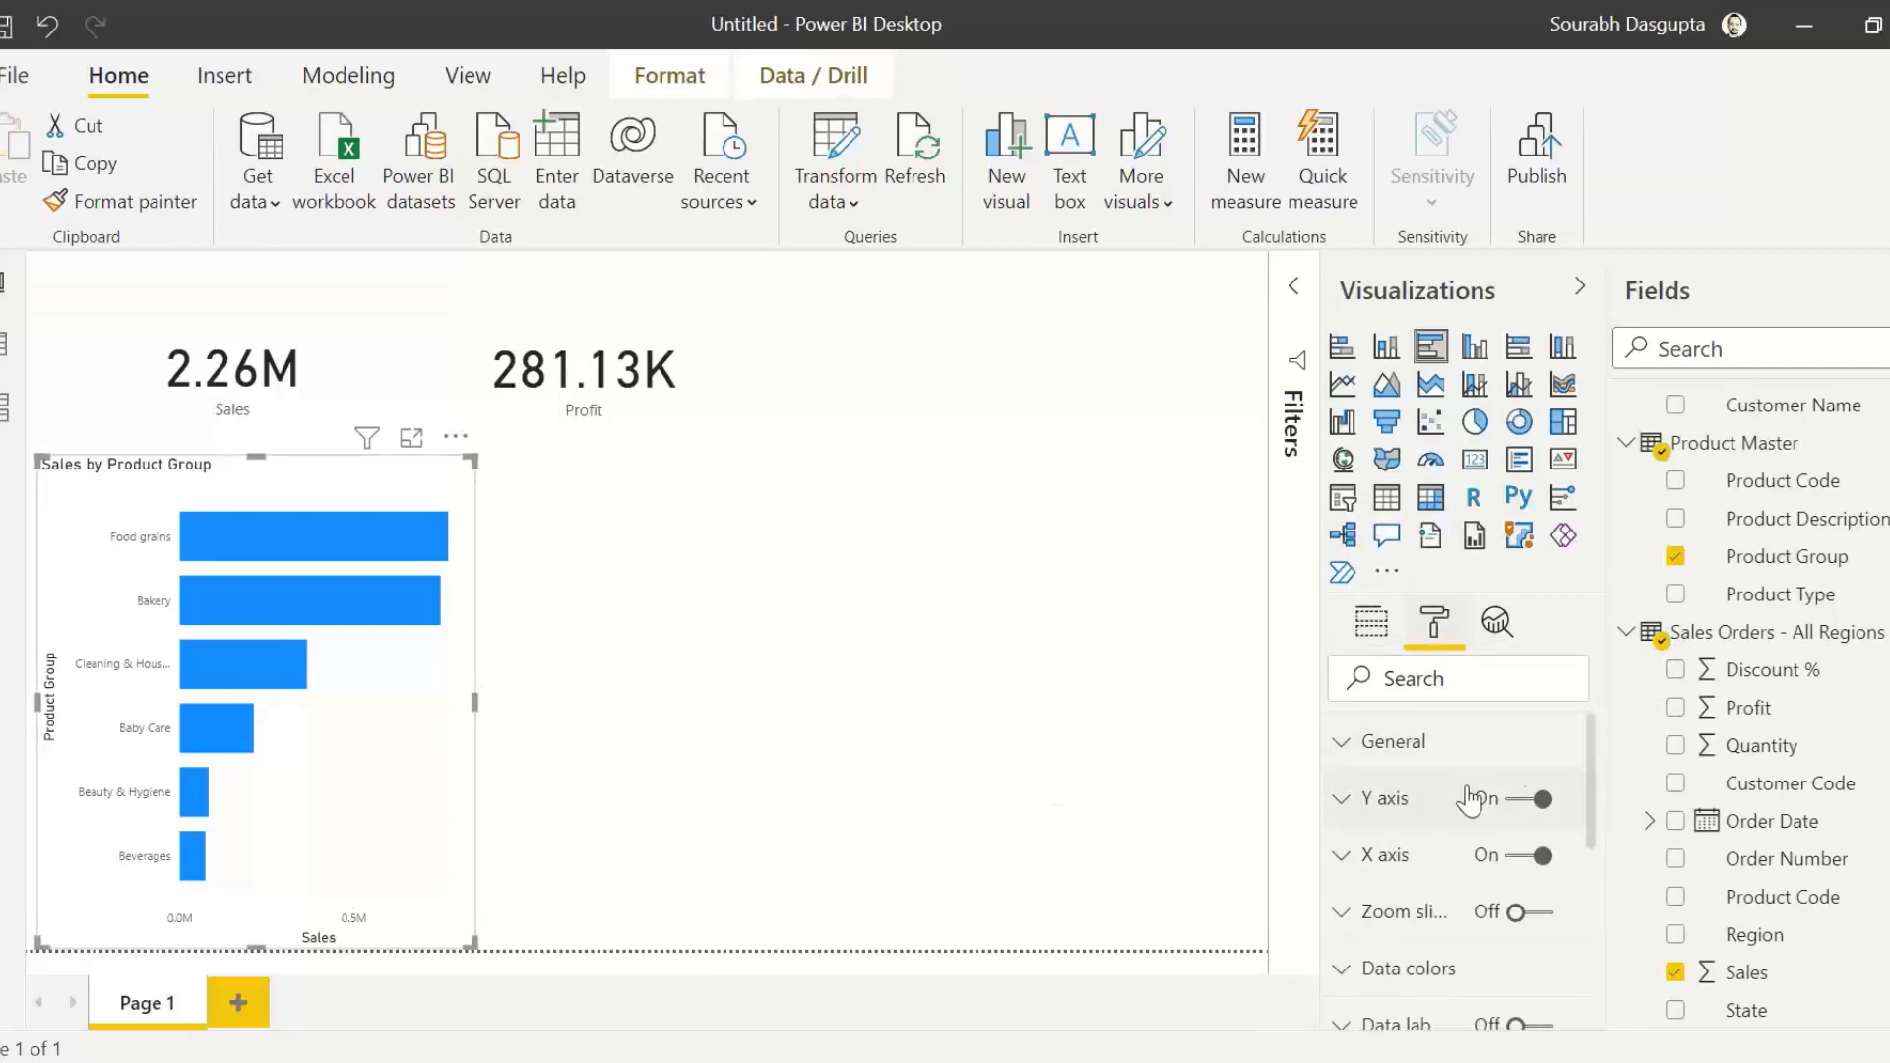
left_click_drag(1592, 770, 1599, 840)
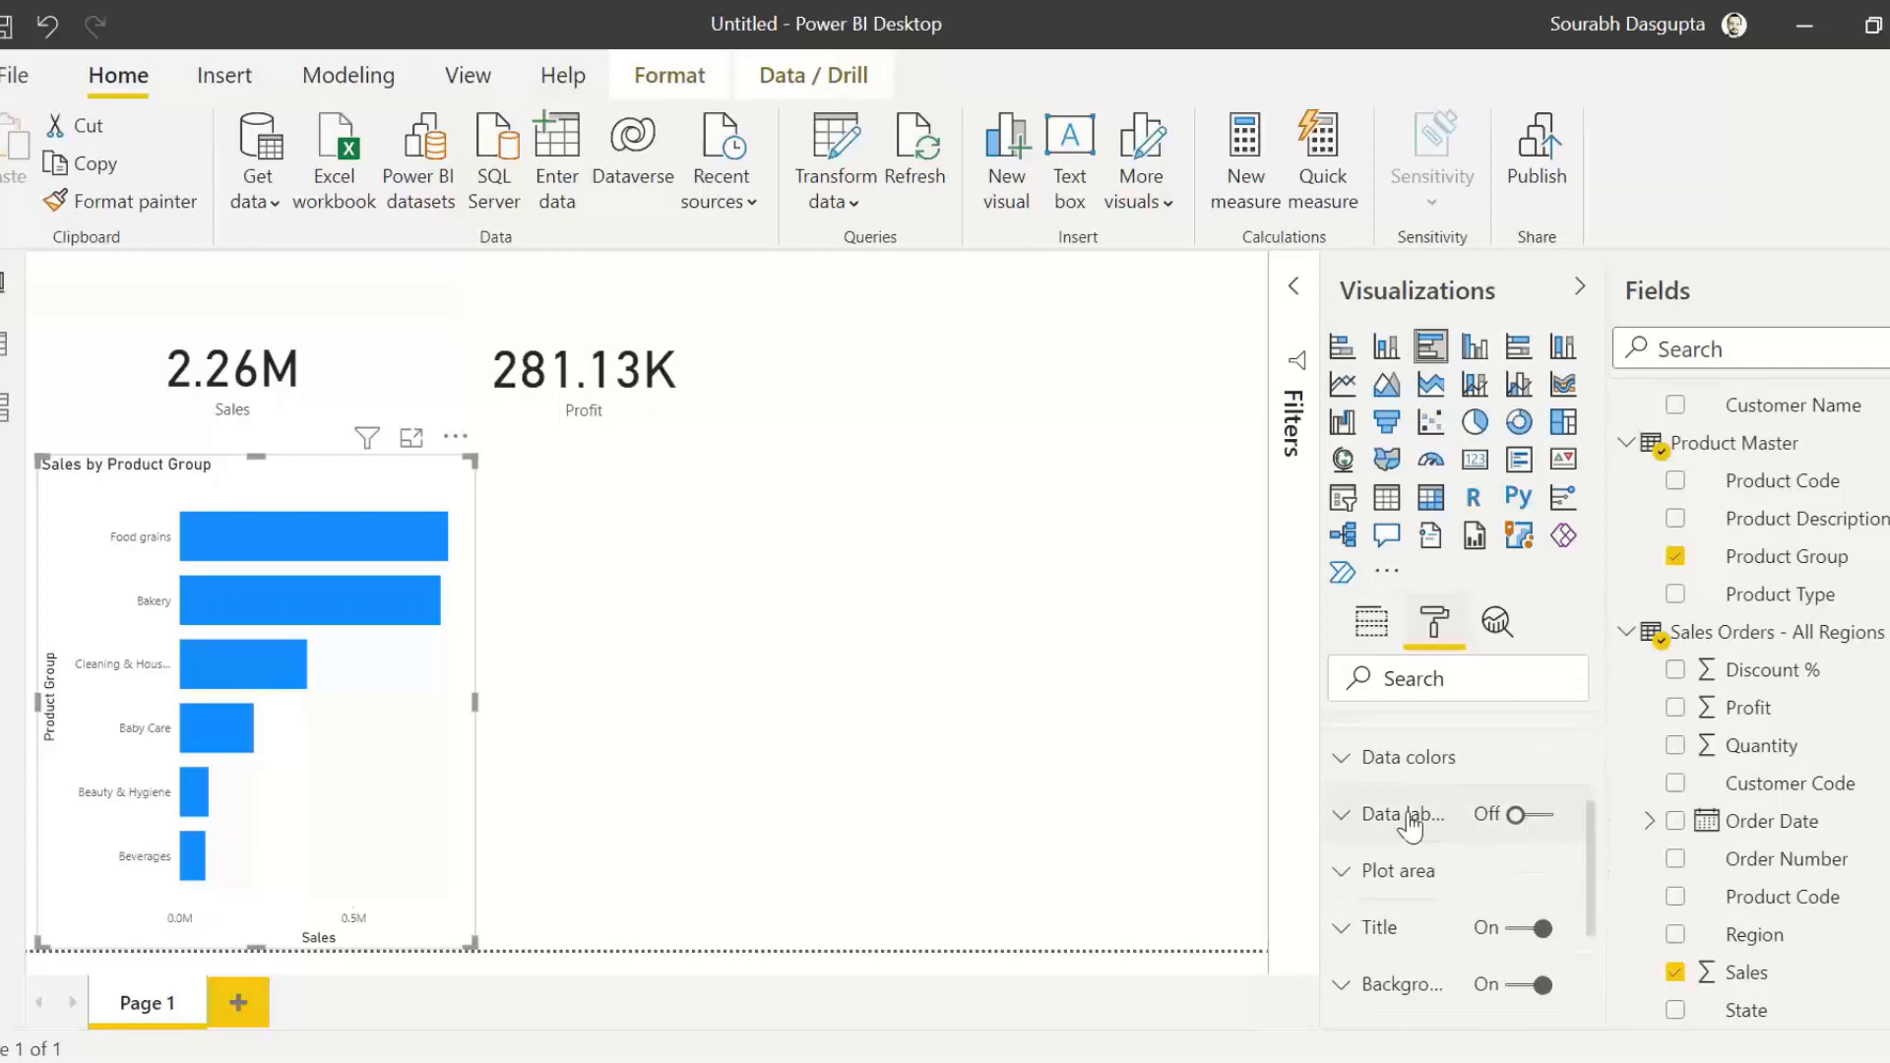
left_click(1541, 815)
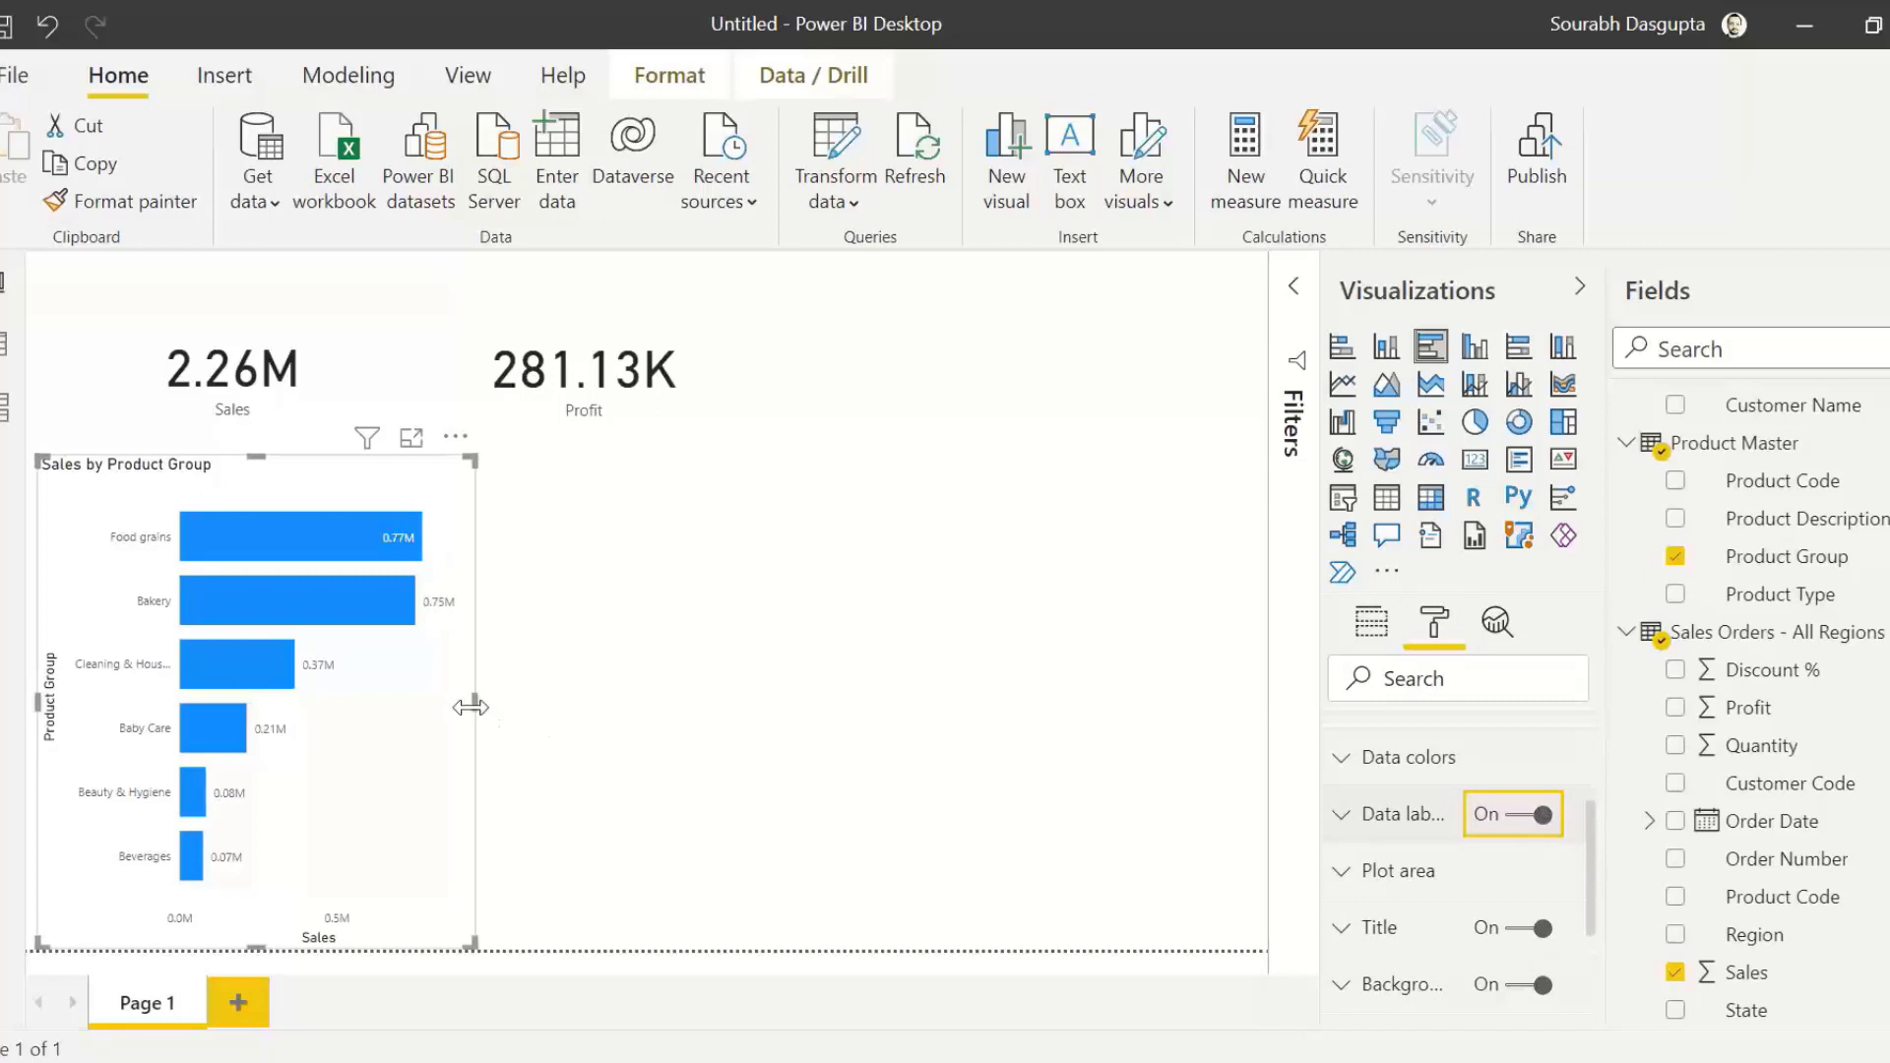
left_click_drag(475, 702, 498, 705)
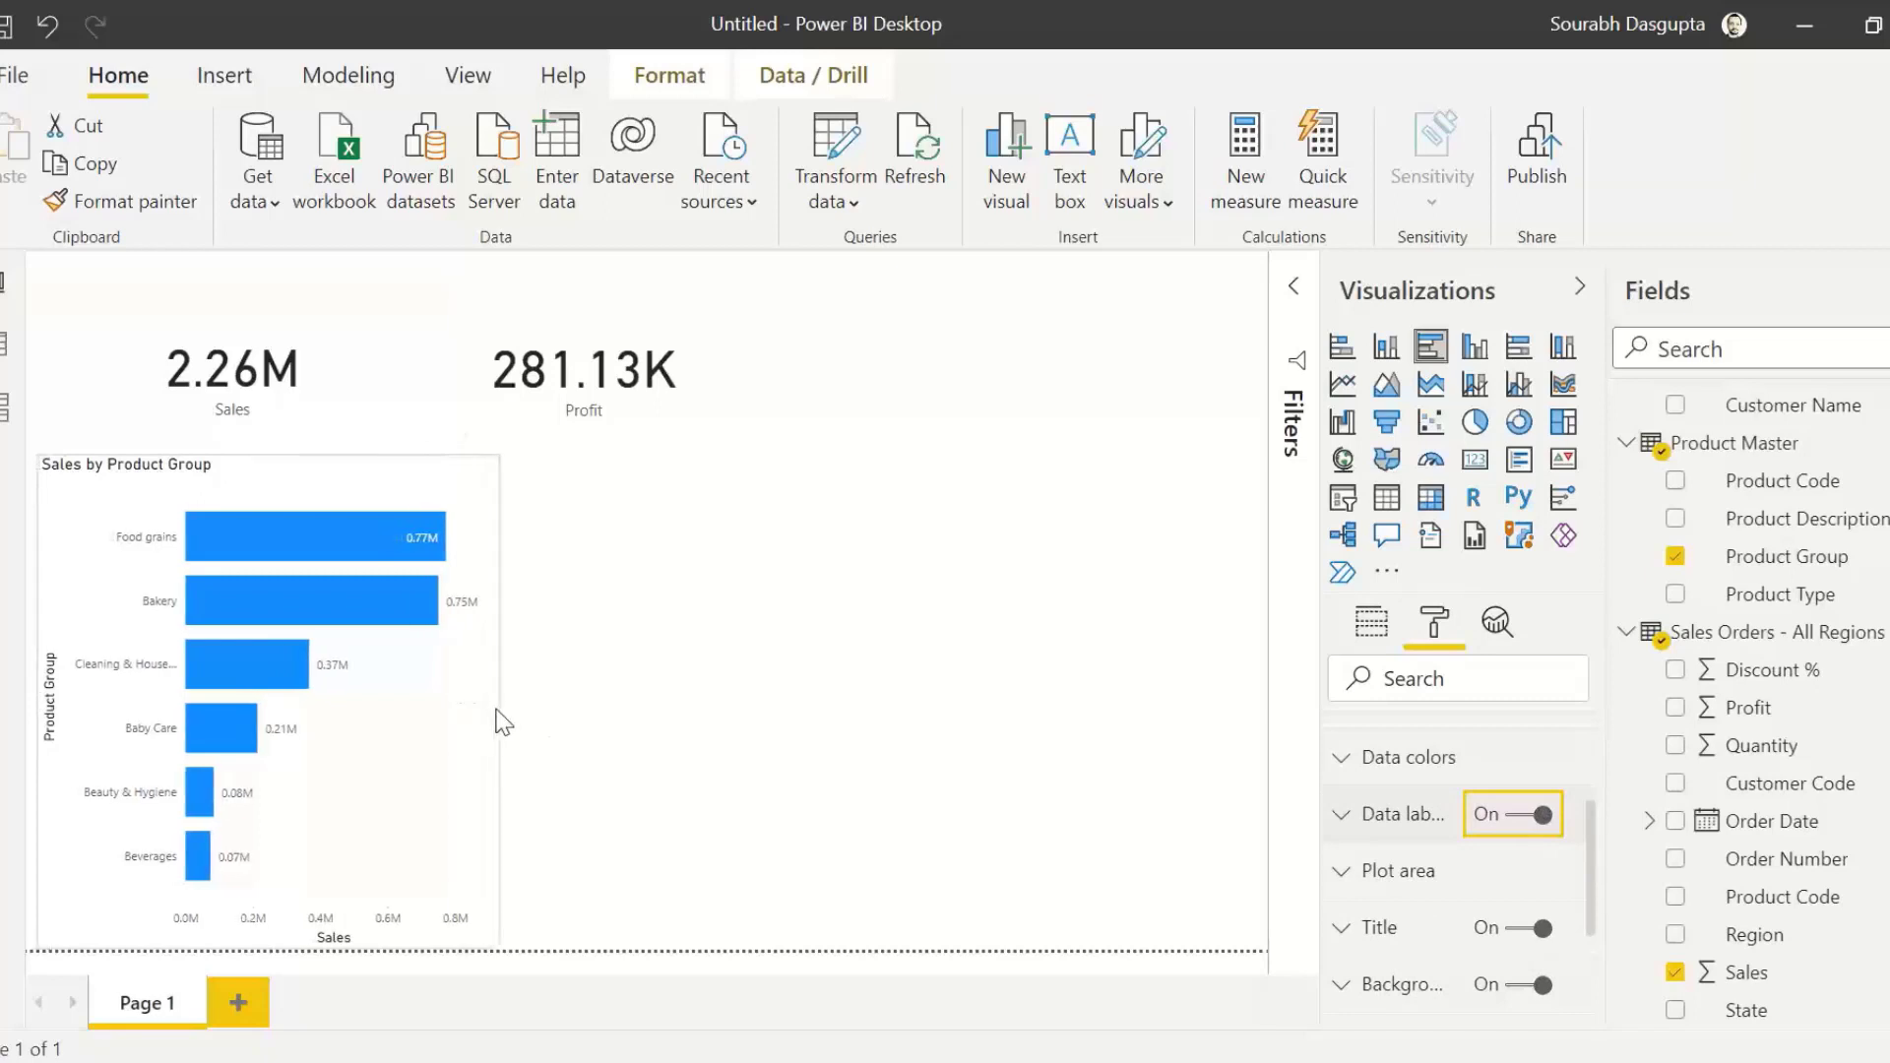
Step: Set the text size of the bar chart's data labels to 12 pt
left_click(1360, 822)
scroll(1469, 883, "down", 5)
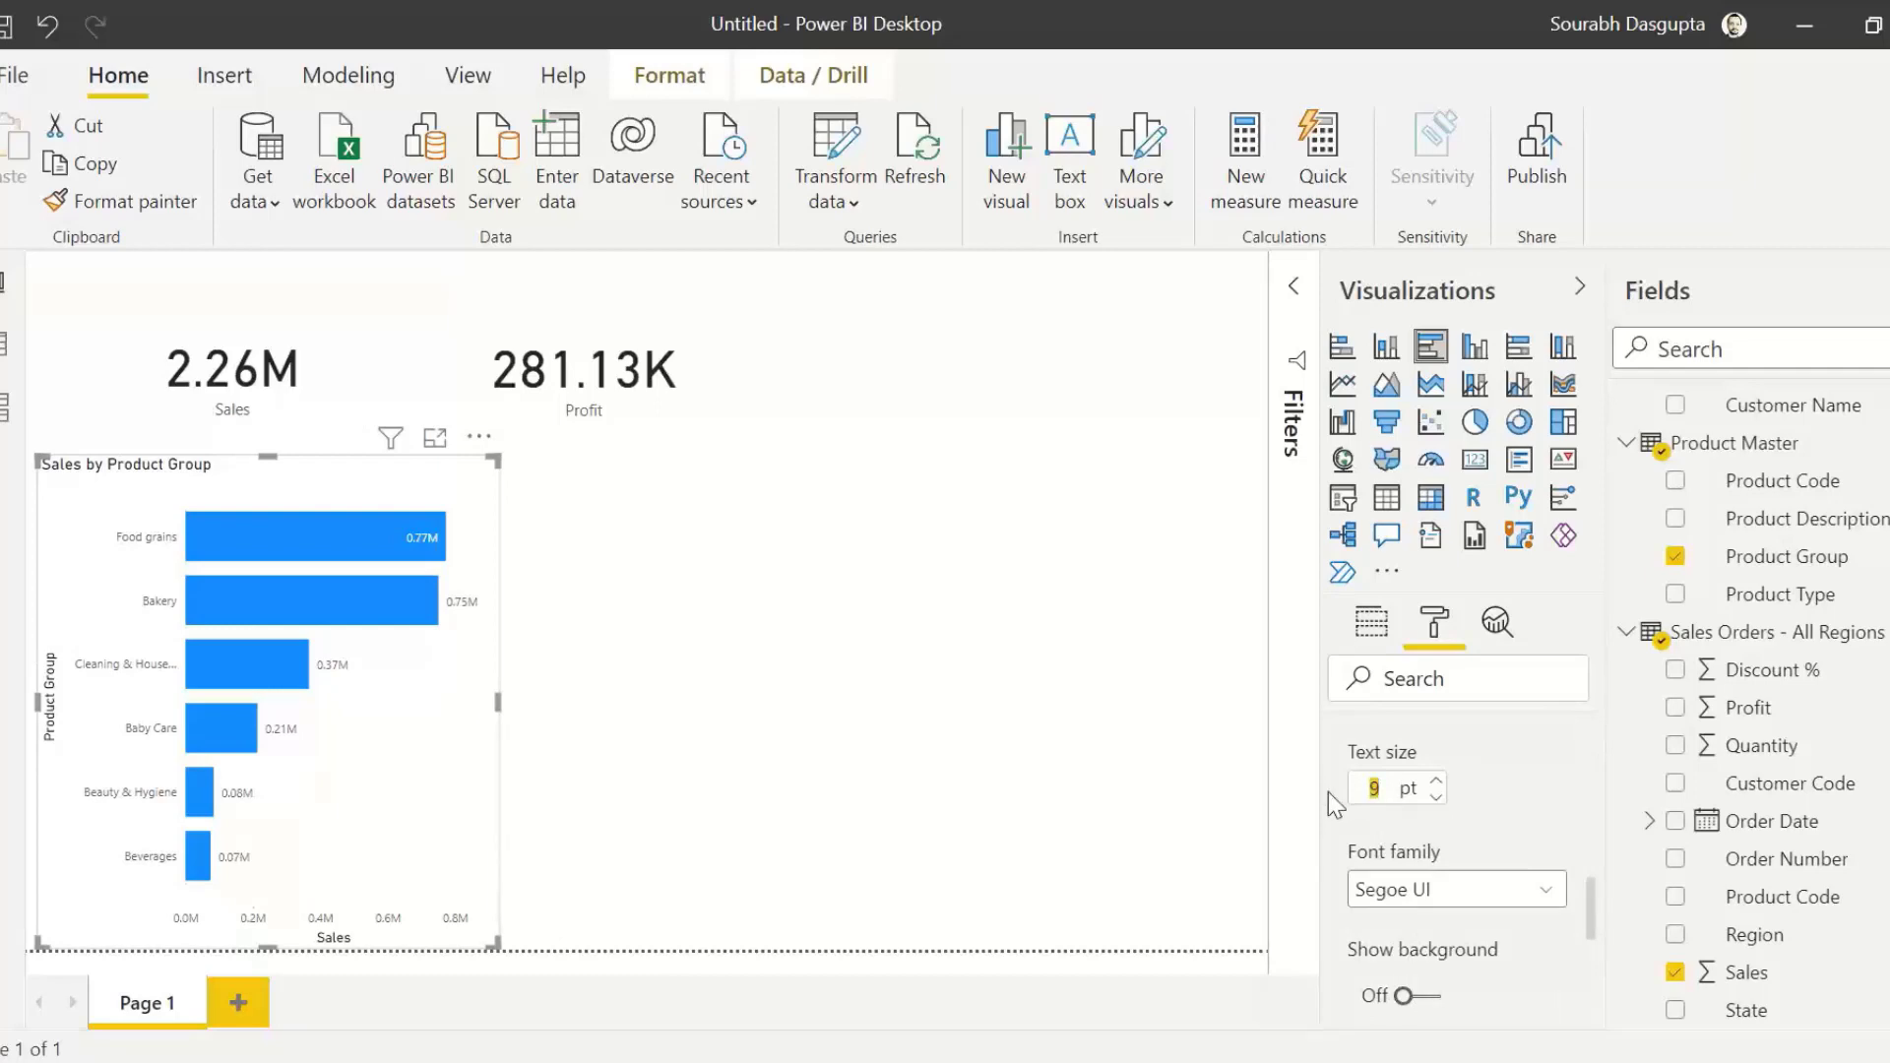
type("12")
key("Return")
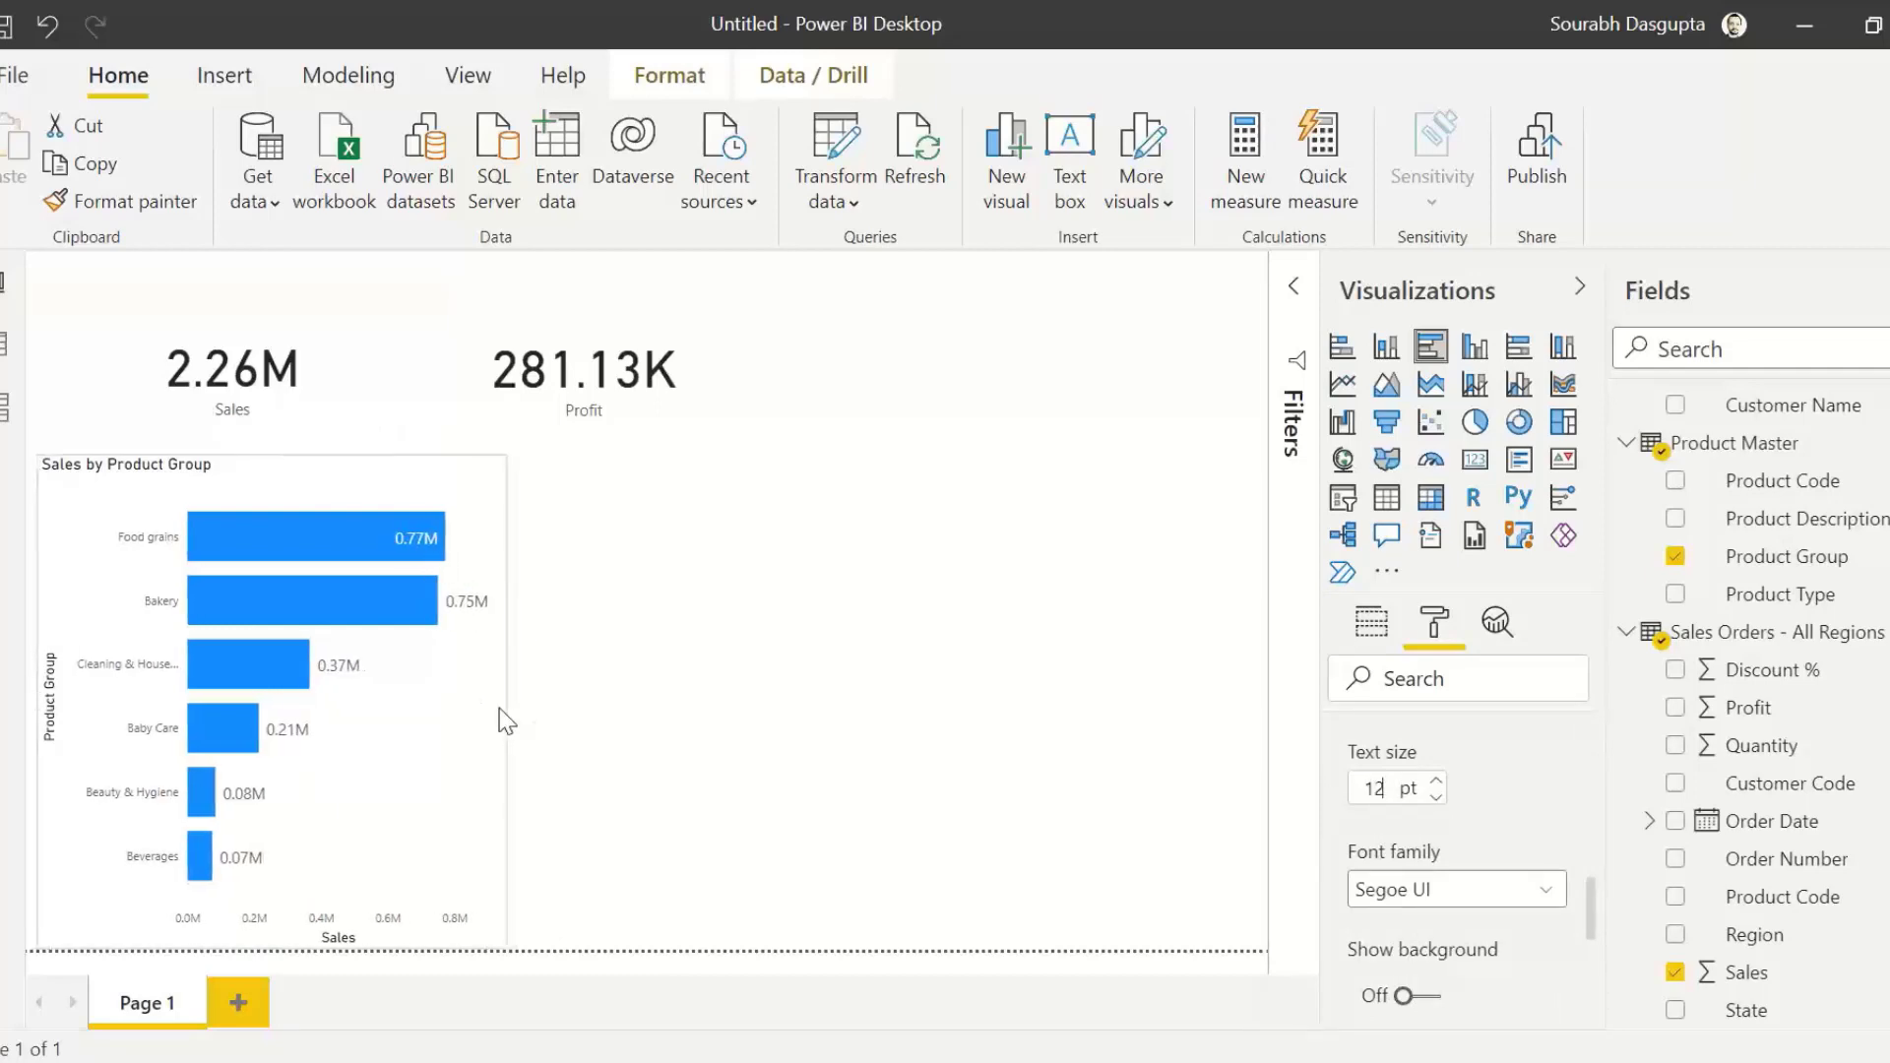
Step: Add Product Type below Product Group on the axis of the Sales by Product Group bar chart
left_click(1181, 785)
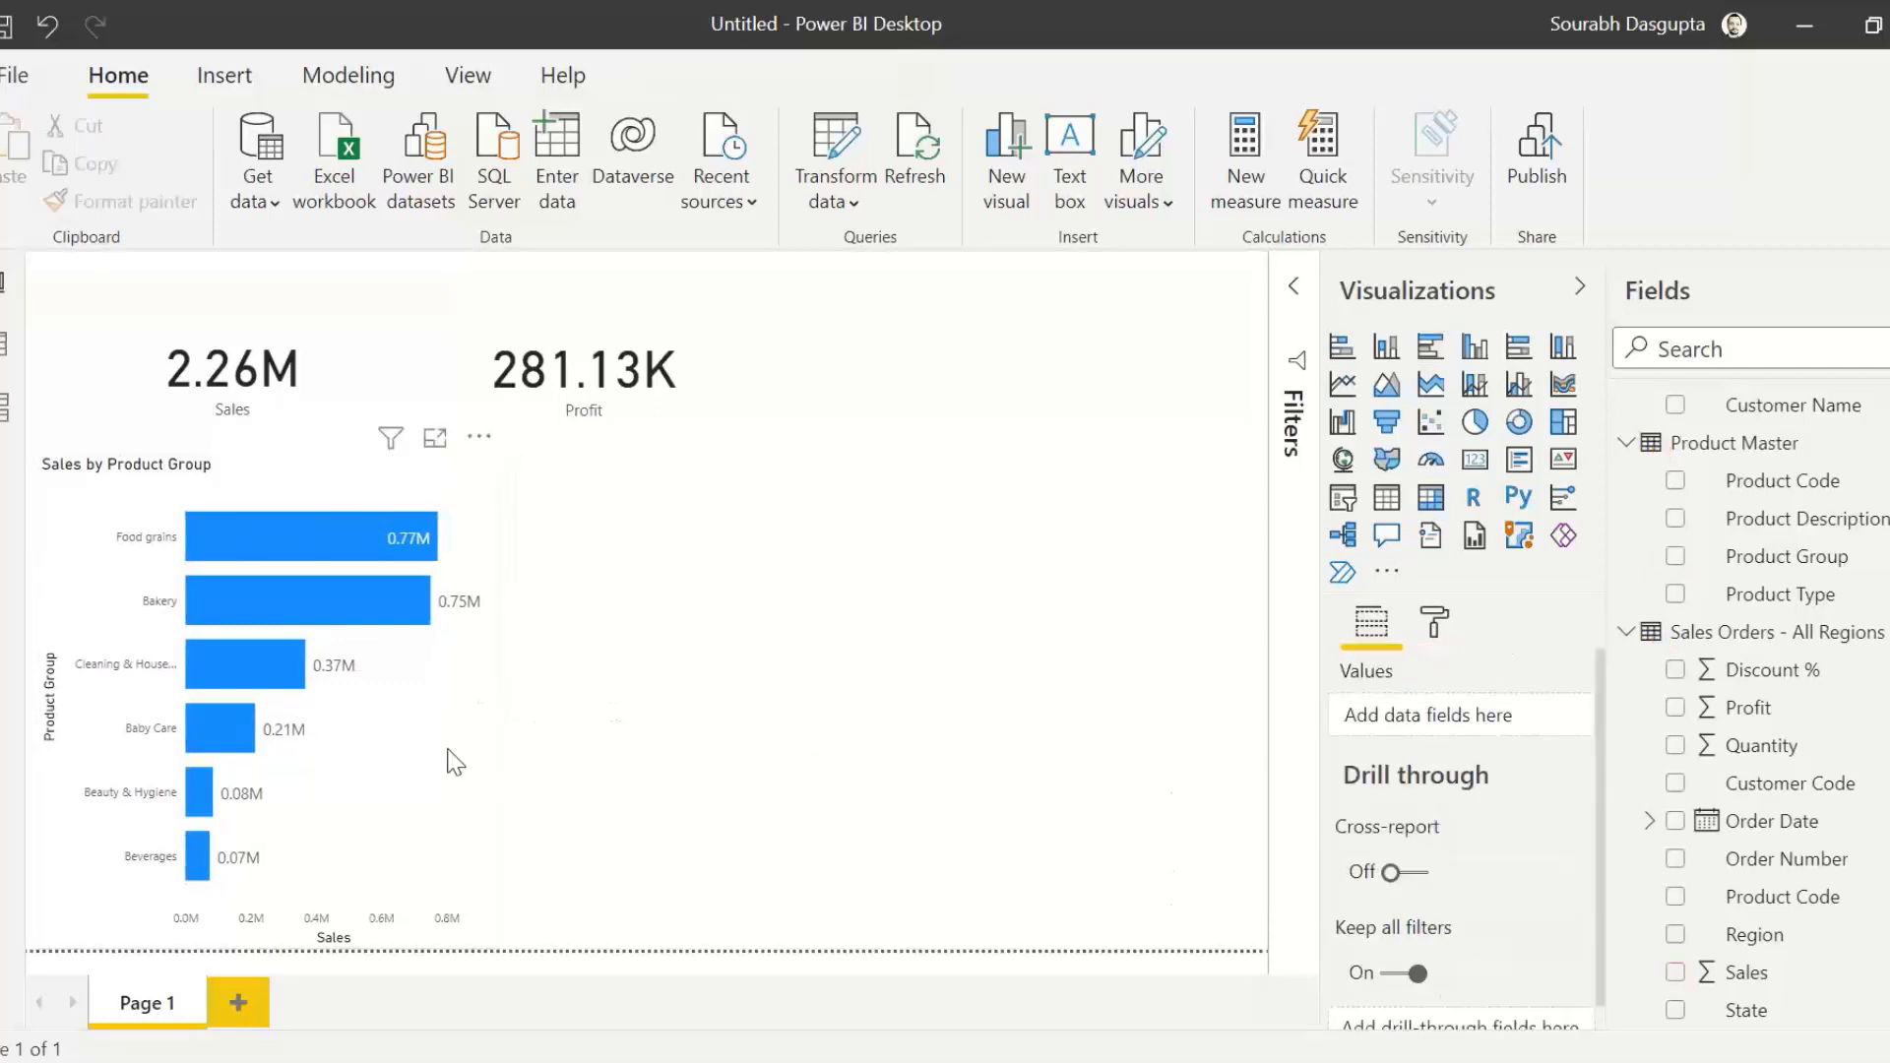
left_click(455, 763)
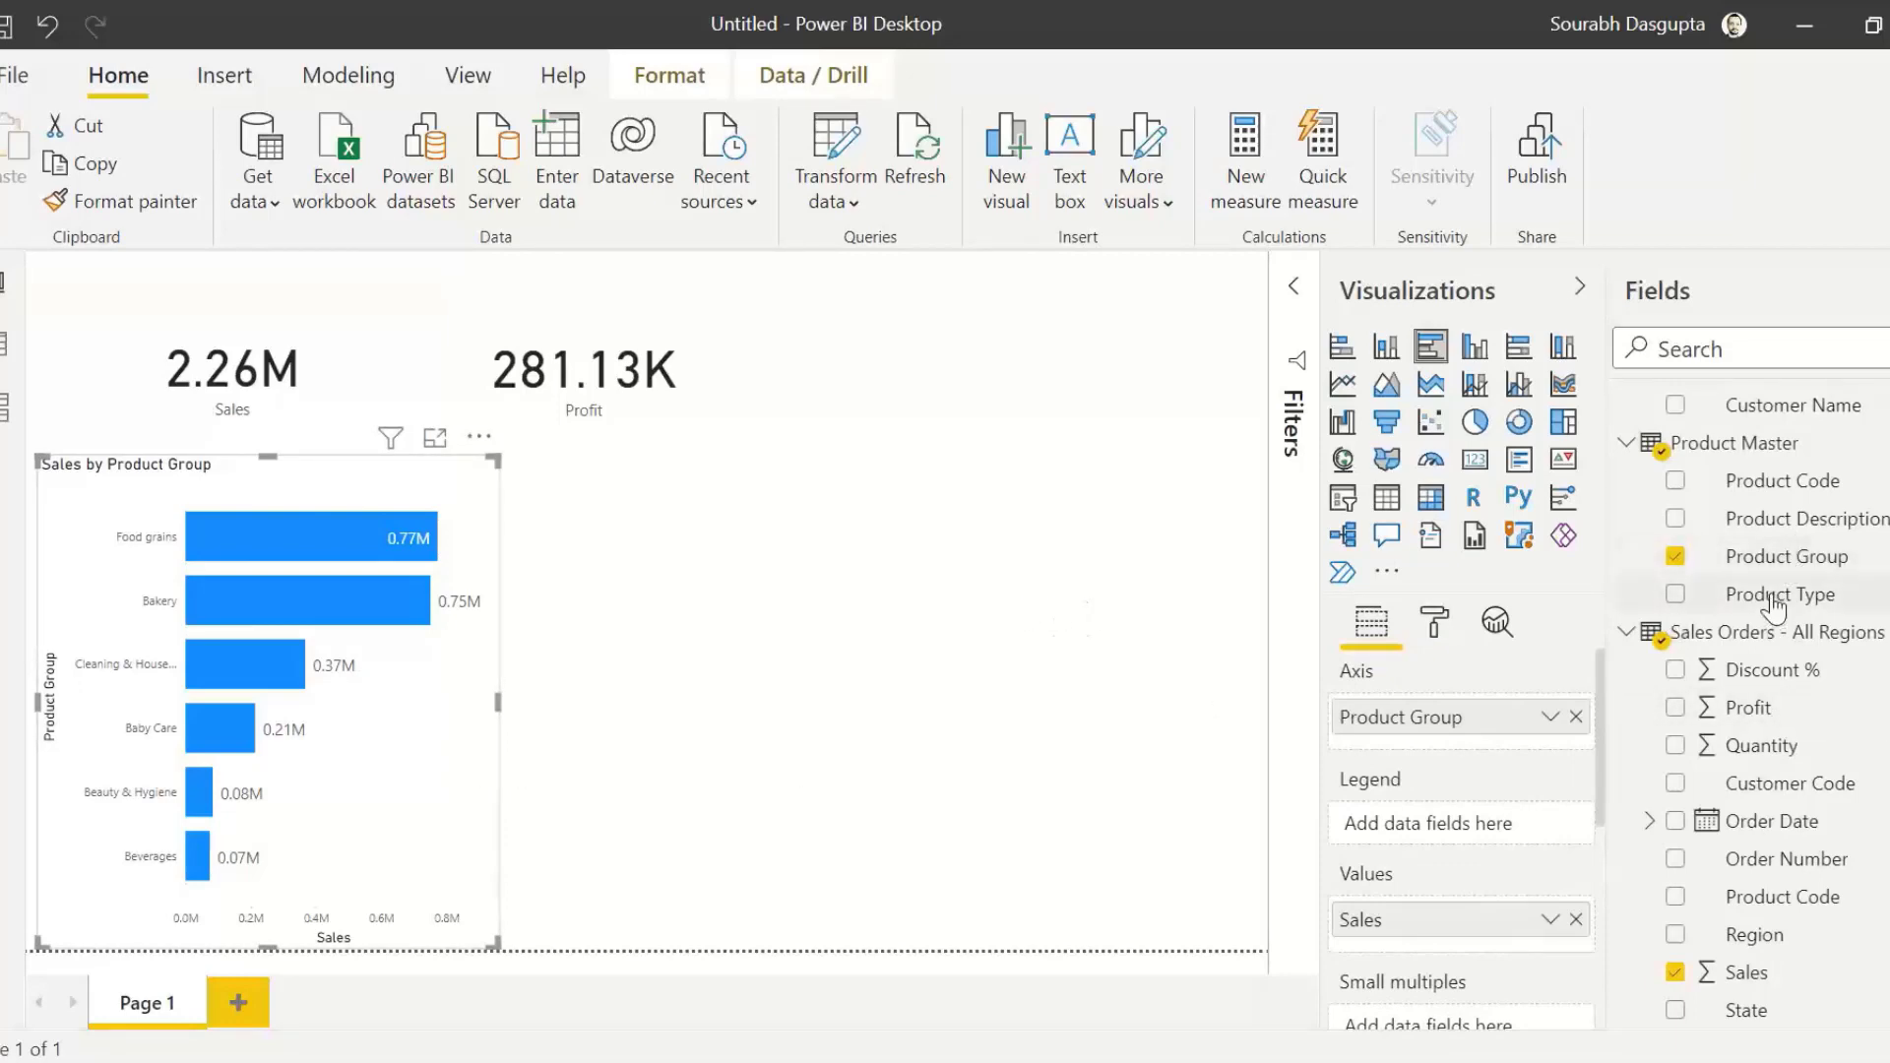
left_click_drag(1772, 607, 1421, 736)
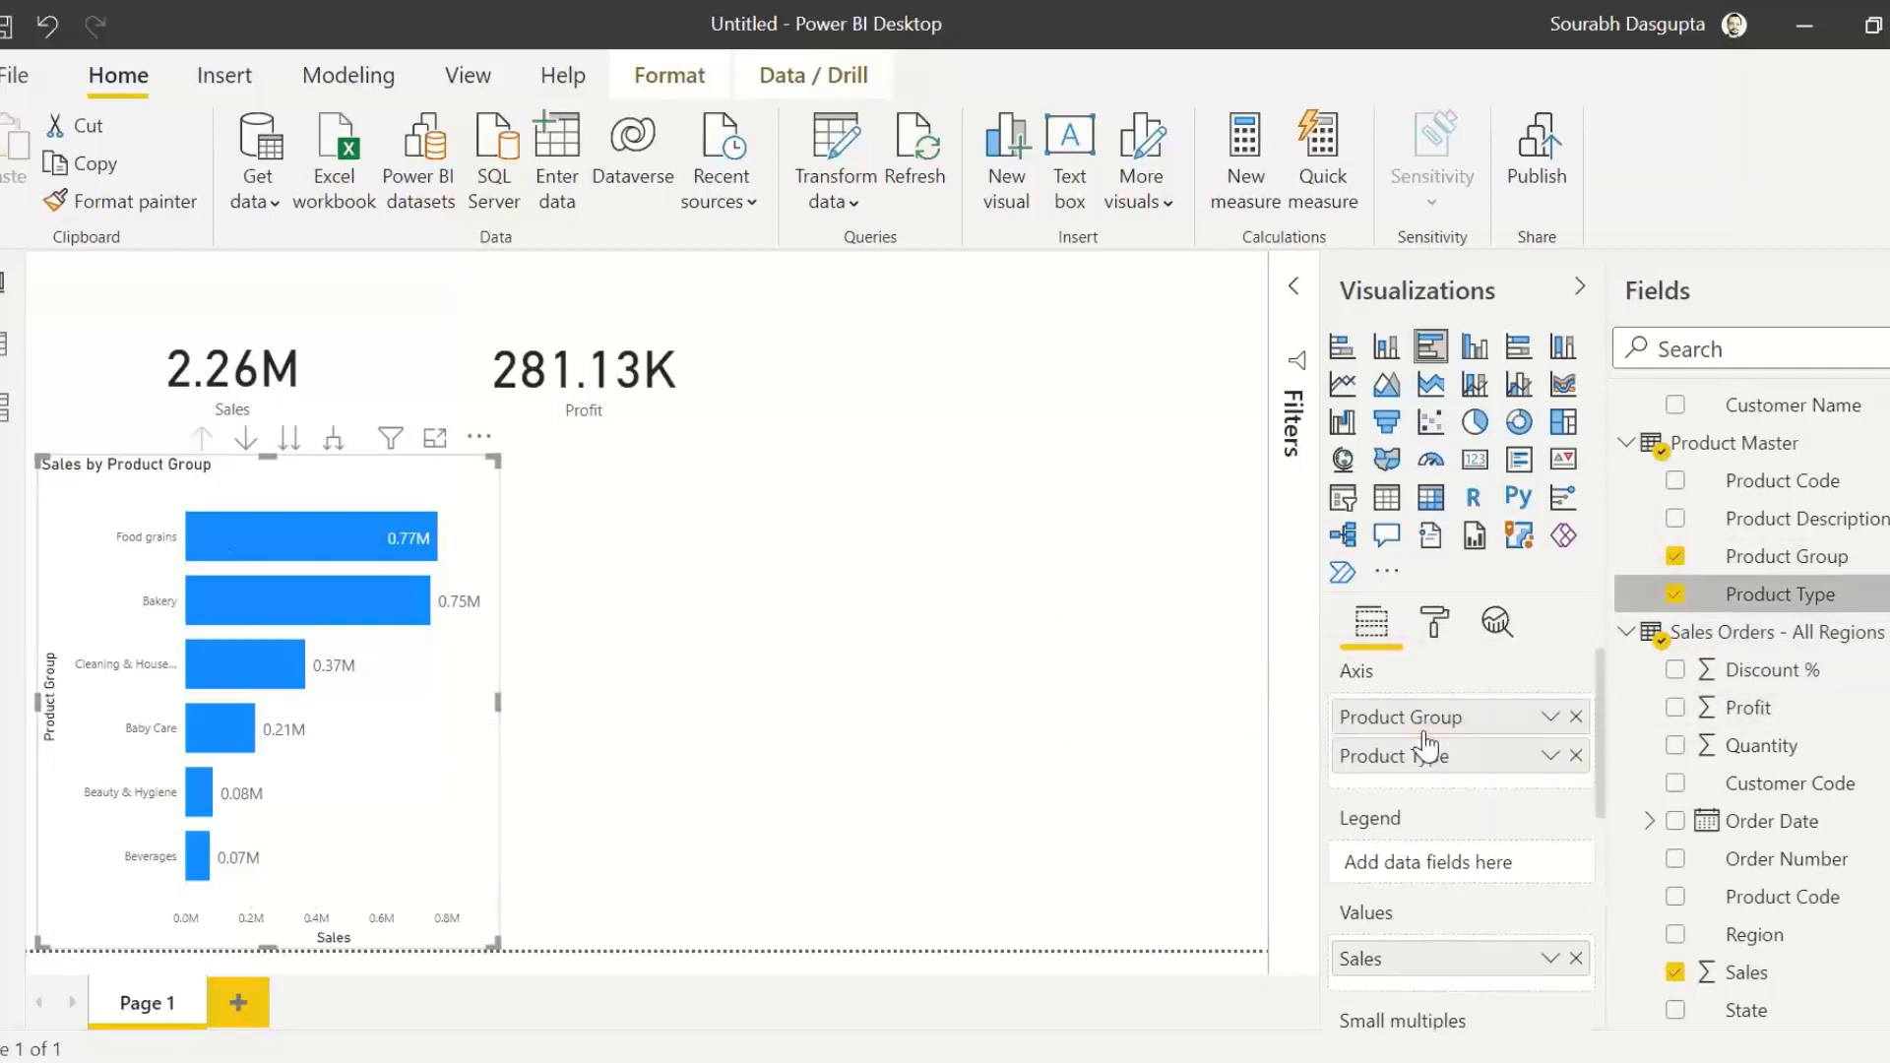
Step: Try the bar chart's next hierarchy level and its expanded Product Group and Product Type view, drilling back up to Product Group each time
left_click(291, 439)
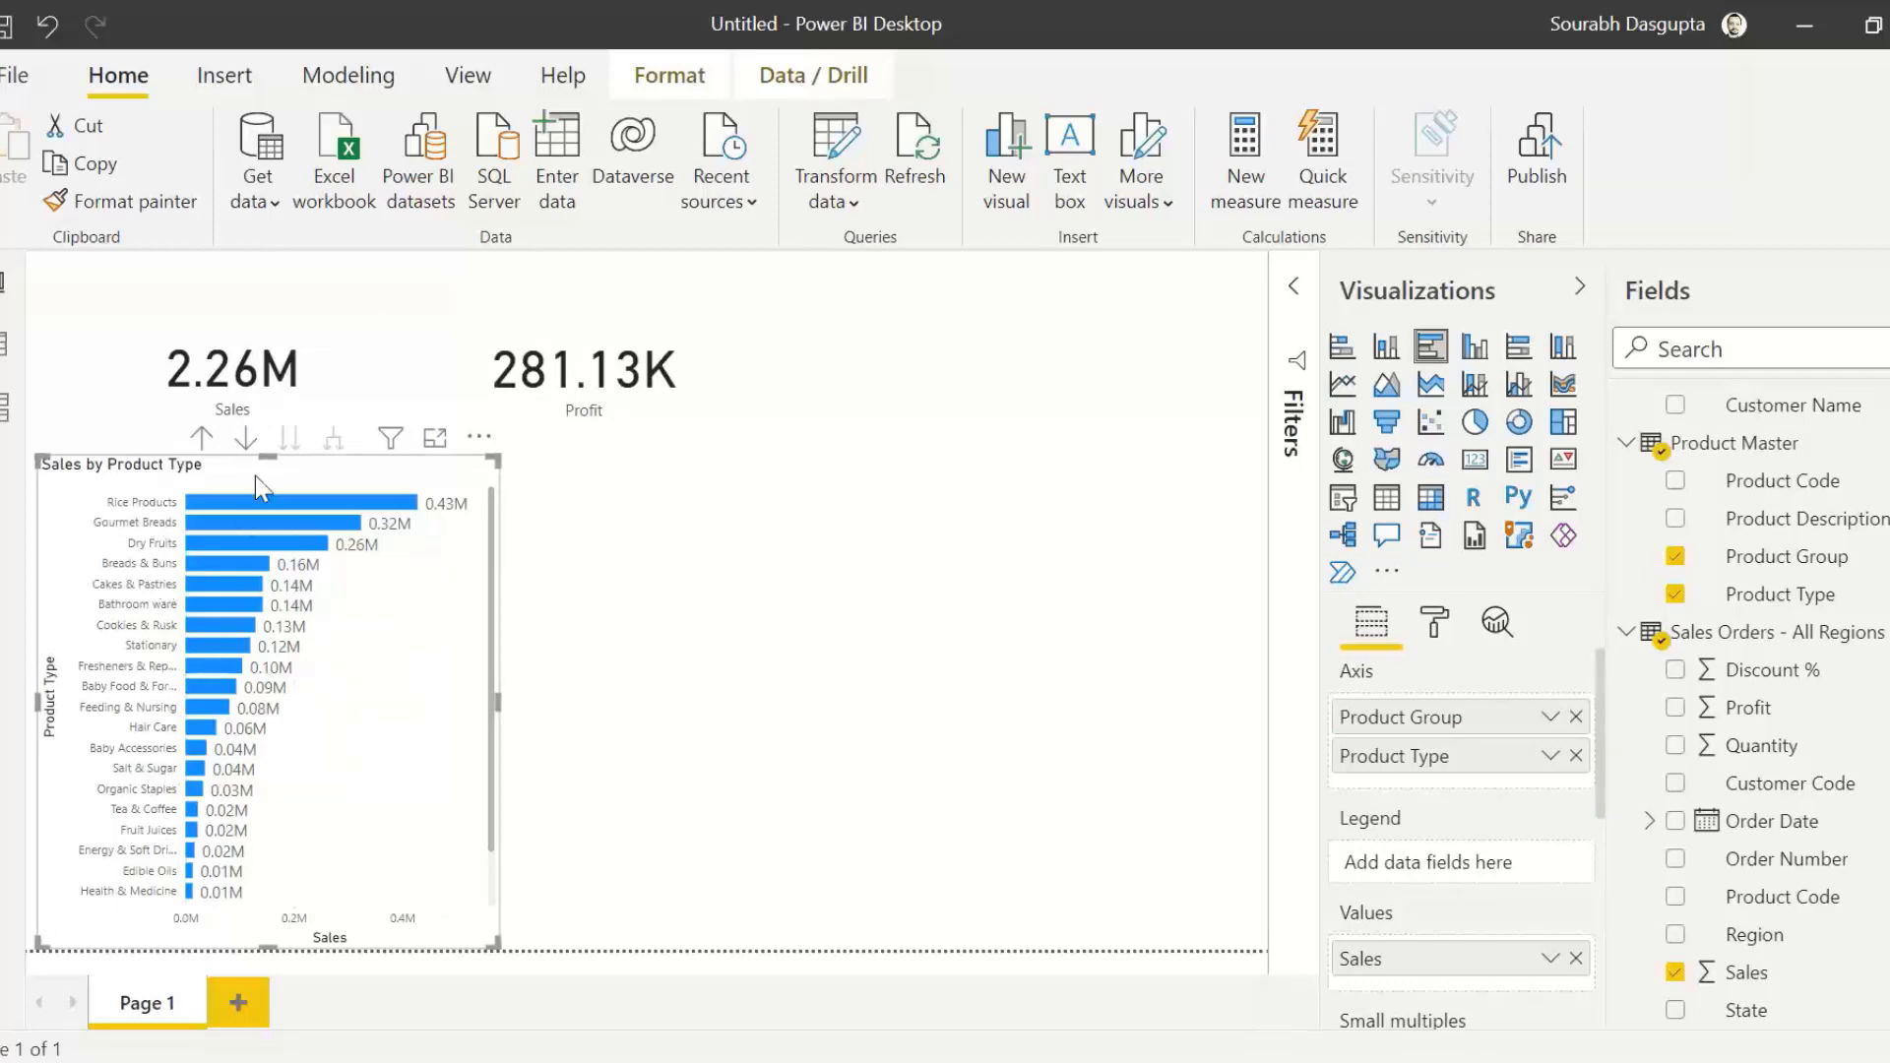
left_click(202, 440)
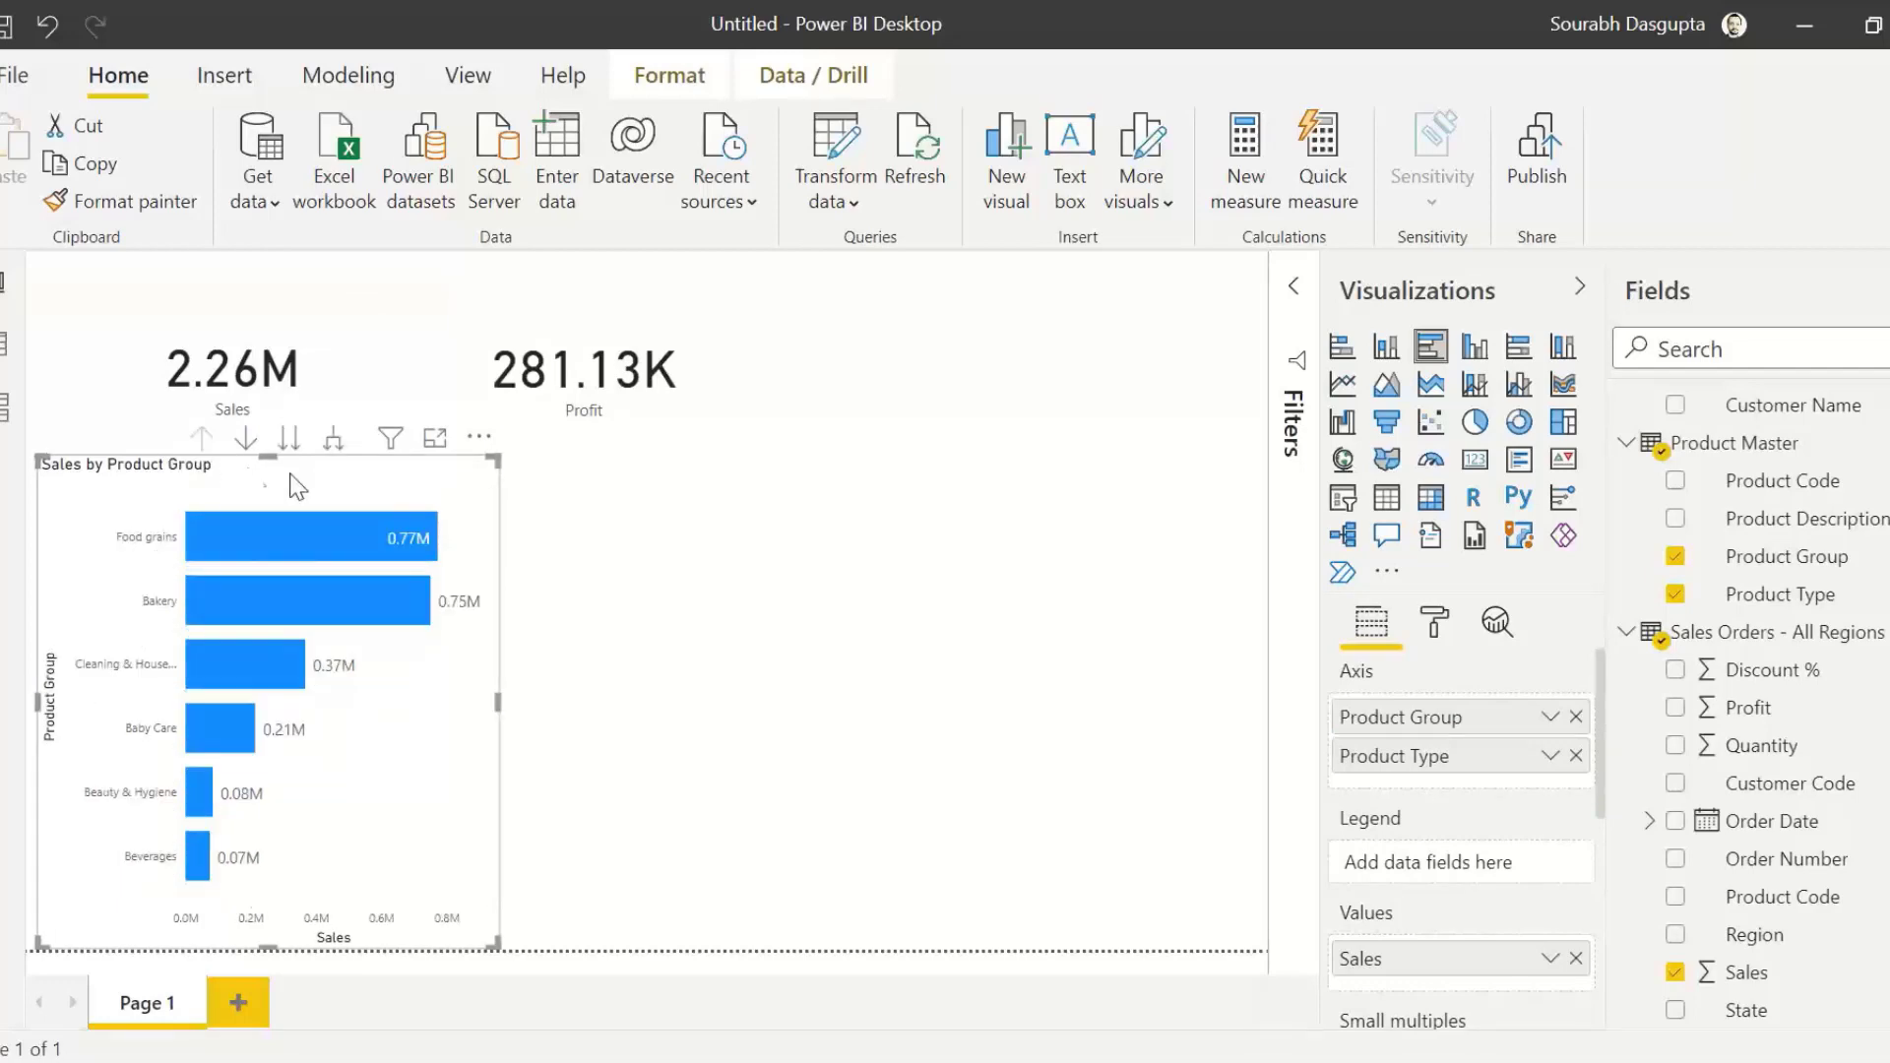
left_click(334, 441)
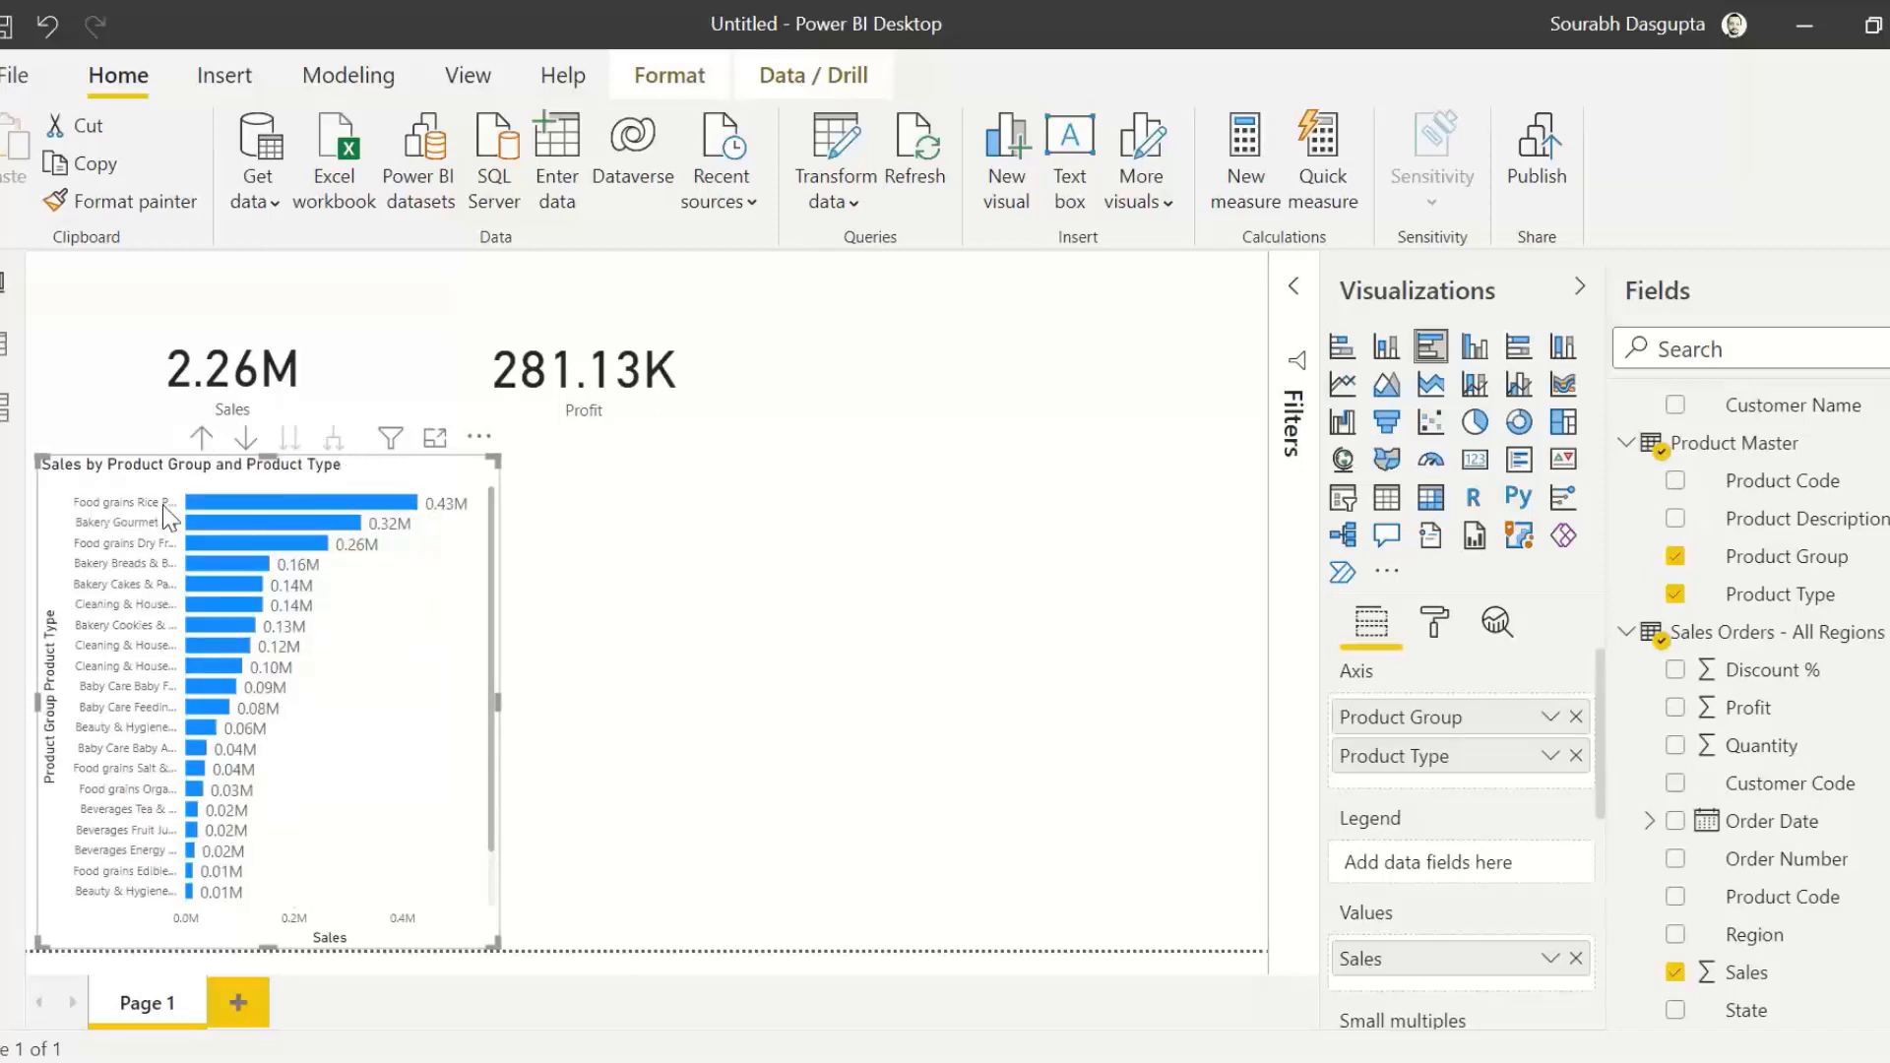
left_click(202, 438)
Step: Take the bar chart to its next hierarchy level to show Sales by Product Type
left_click(296, 441)
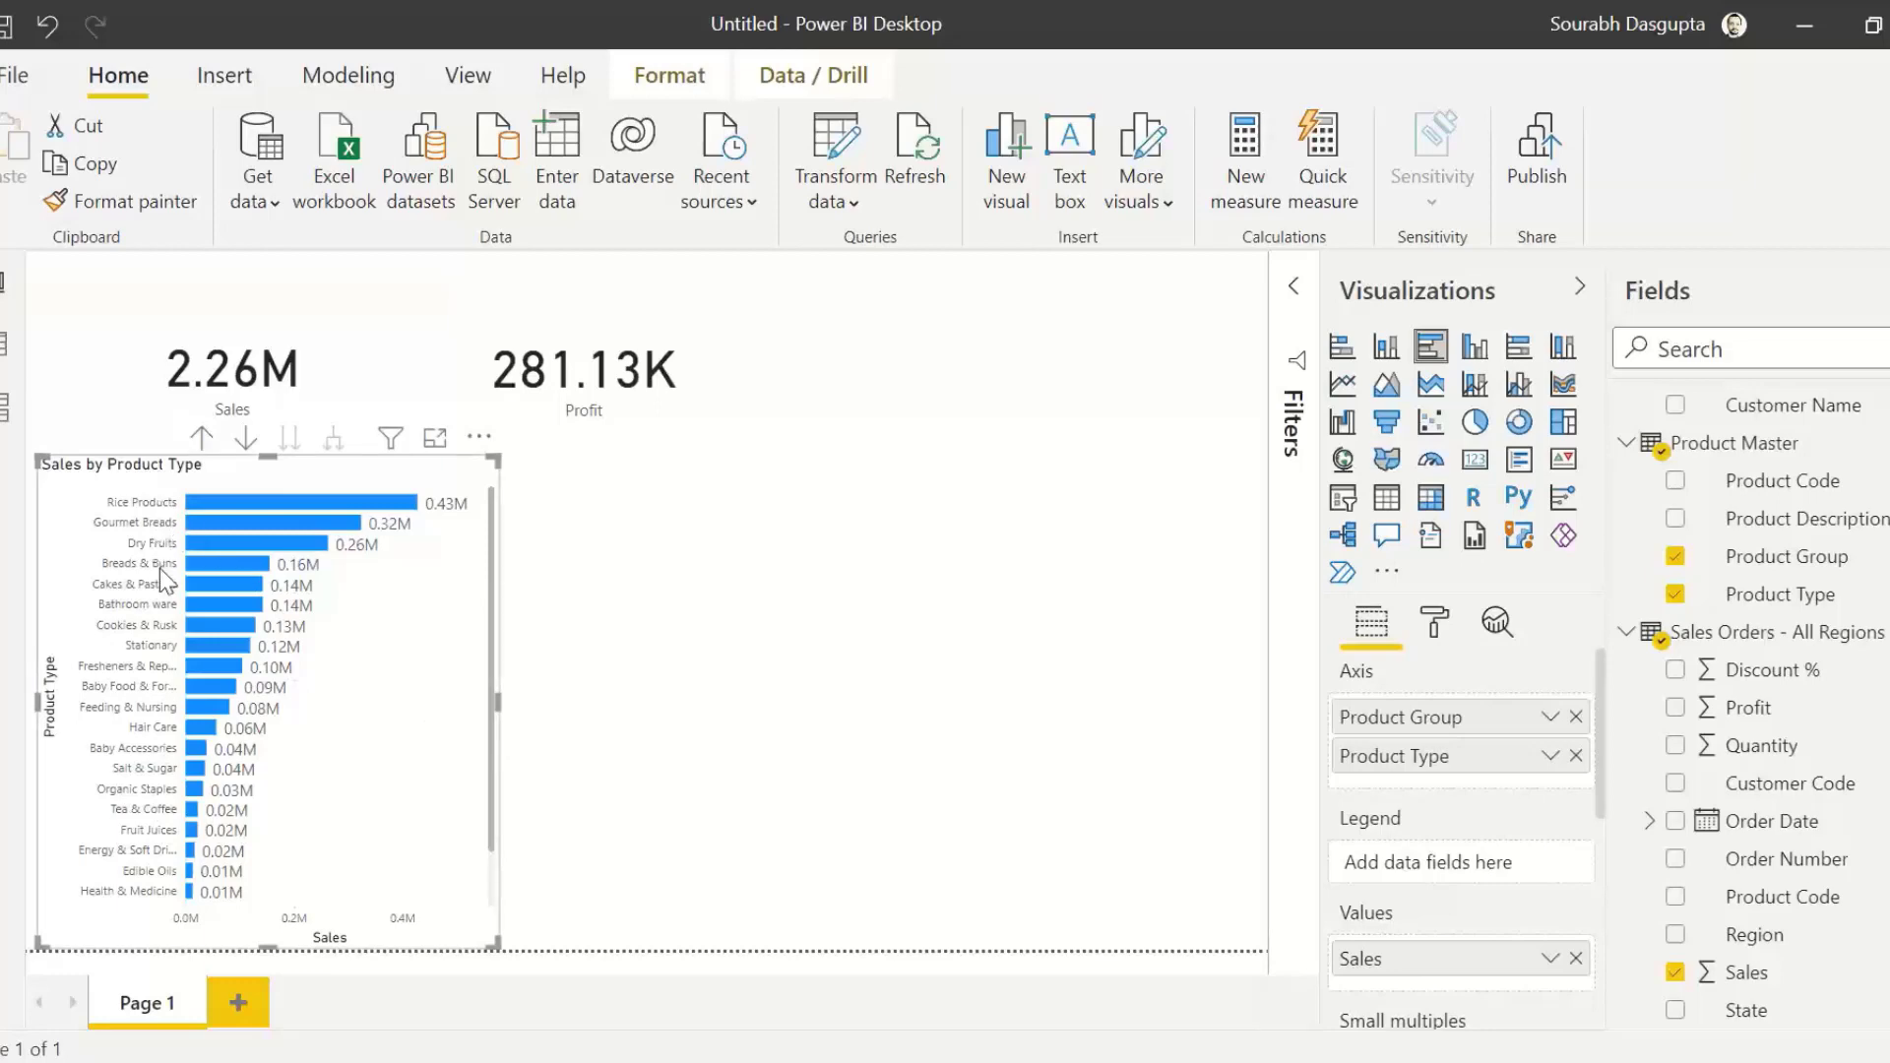
left_click(925, 635)
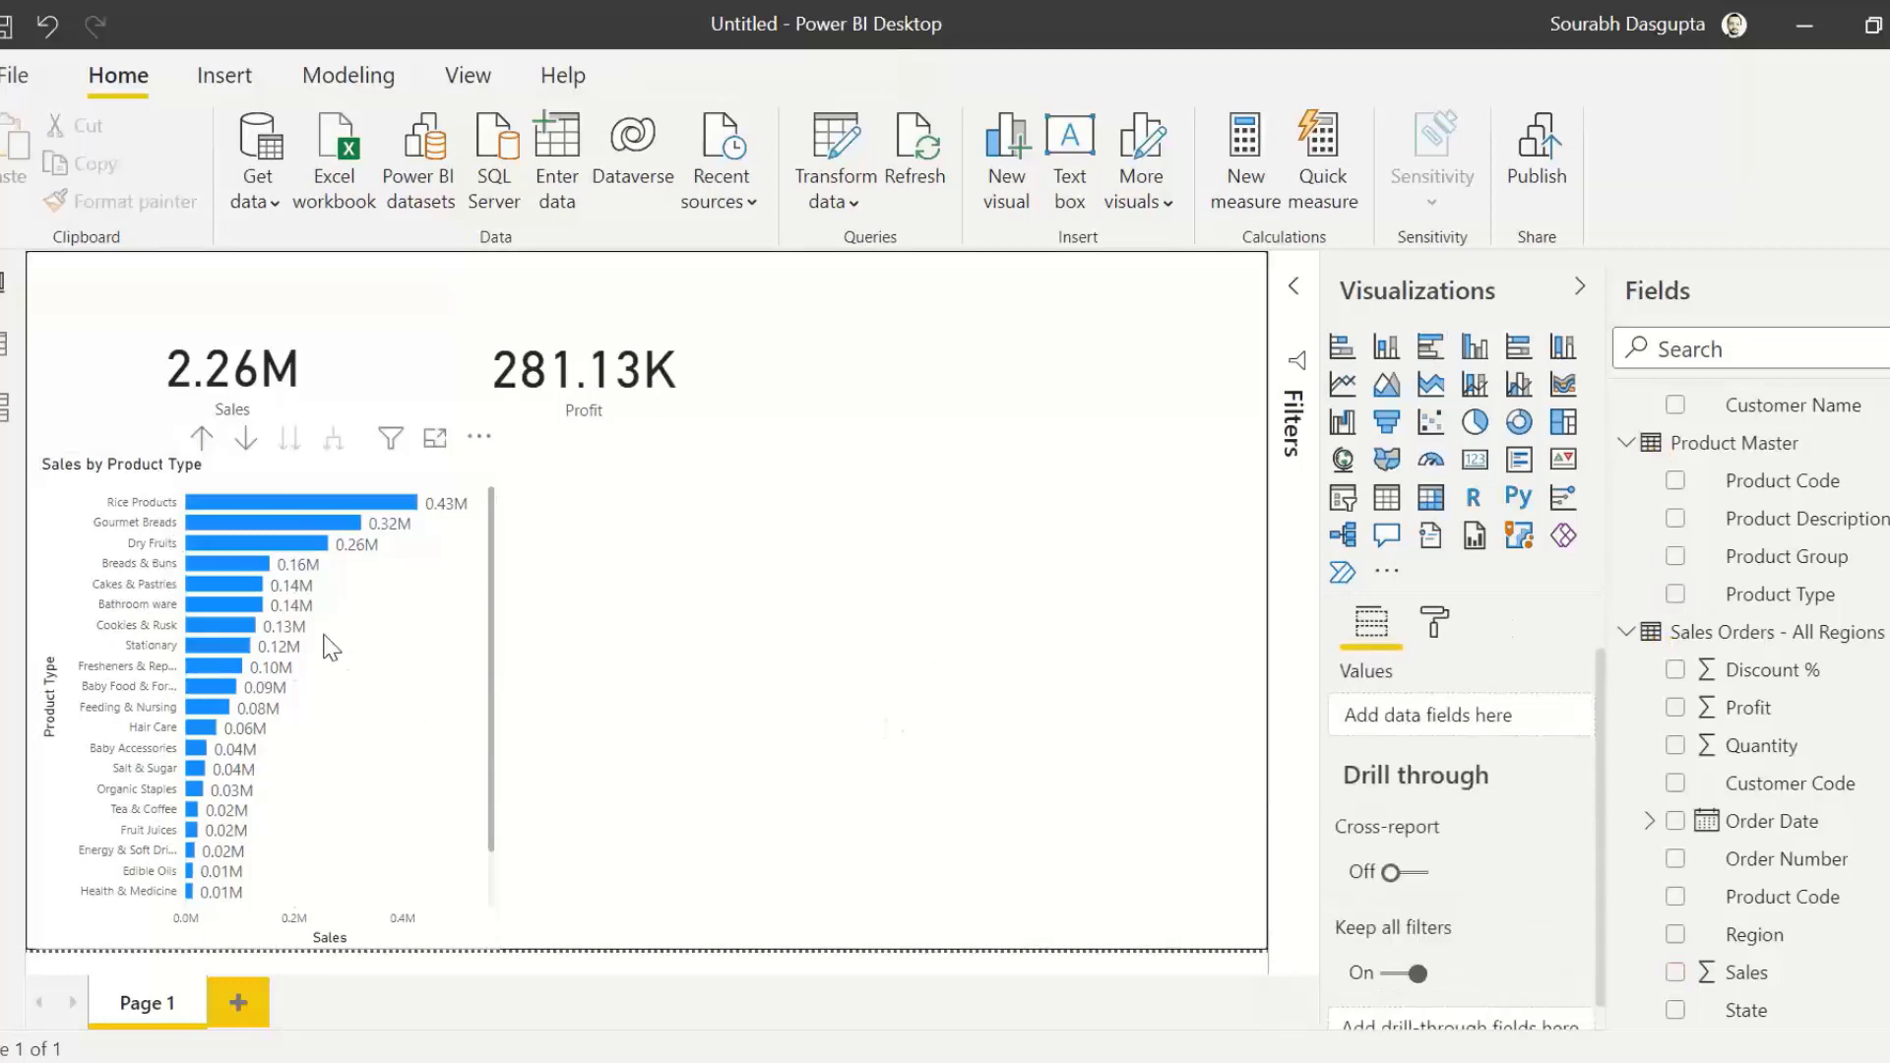
Step: Open conditional formatting for the bar chart's default data color, with Color scale as the formatting method
left_click(403, 648)
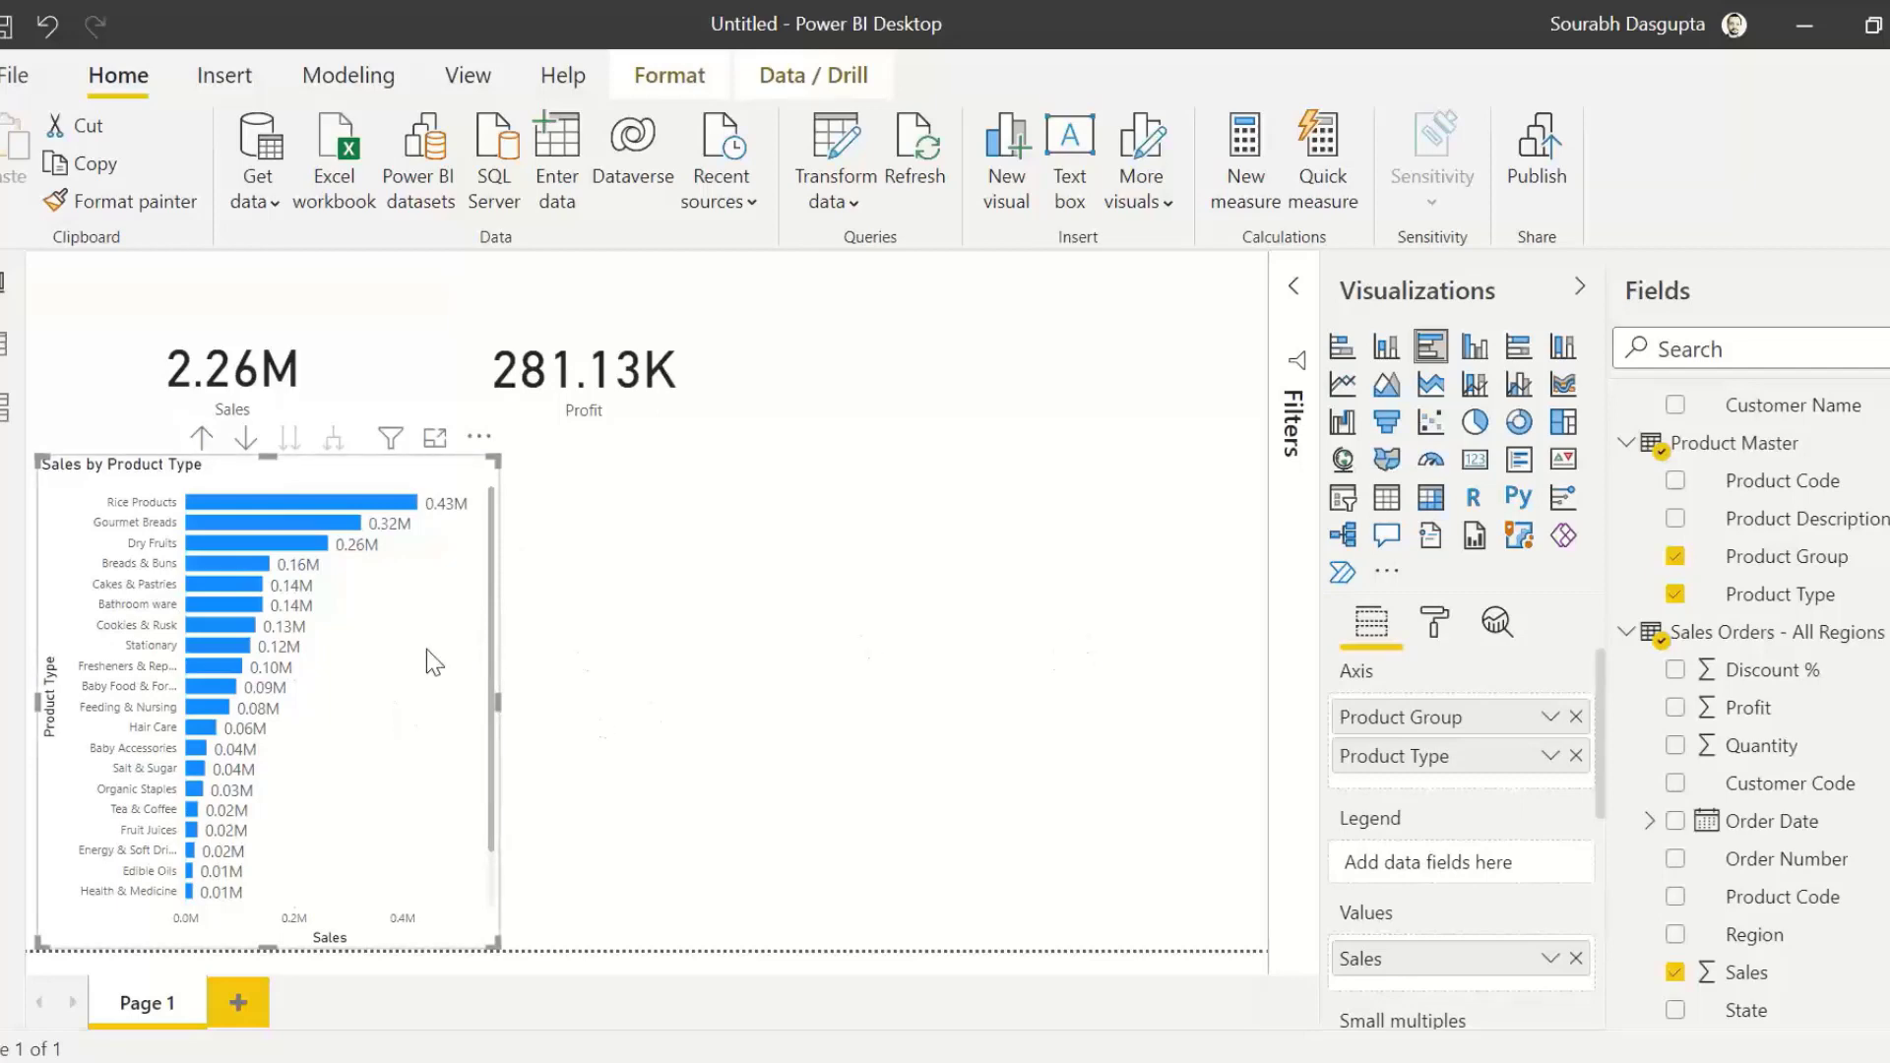
left_click(1442, 632)
scroll(1591, 753, "down", 3)
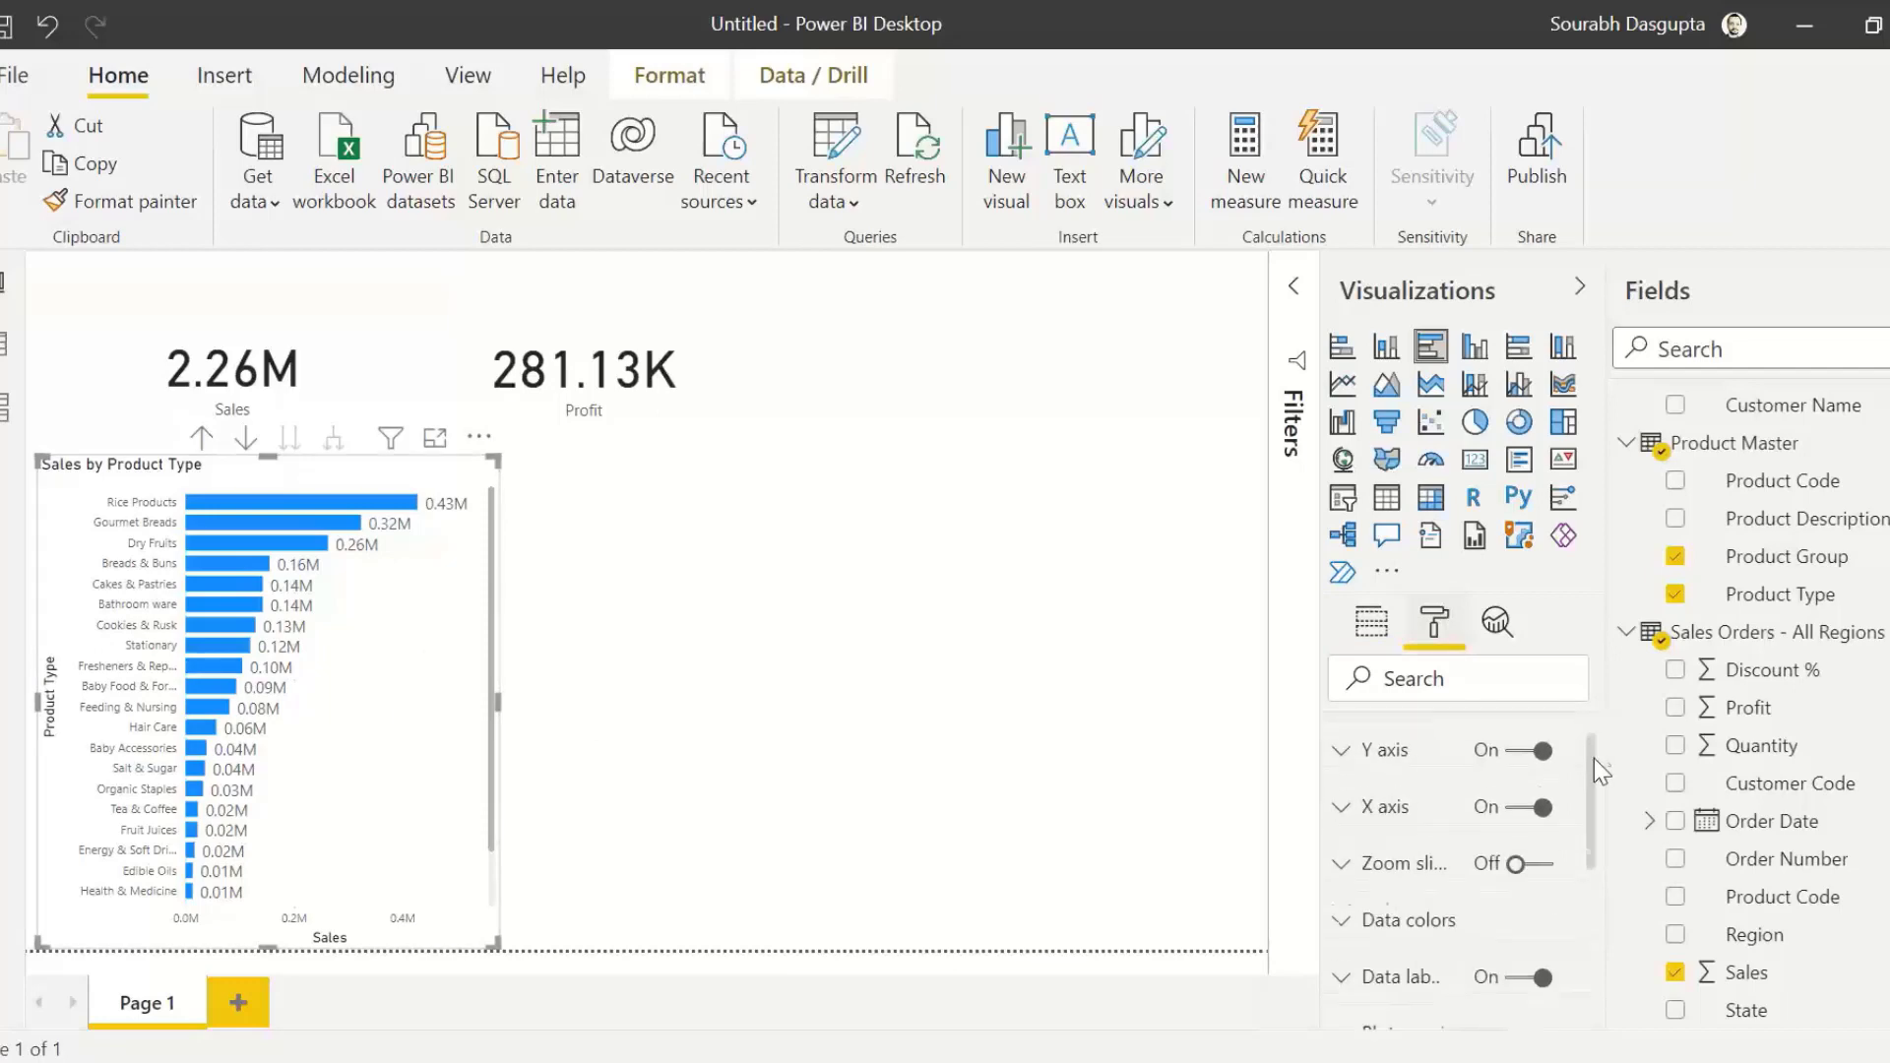
left_click(1345, 777)
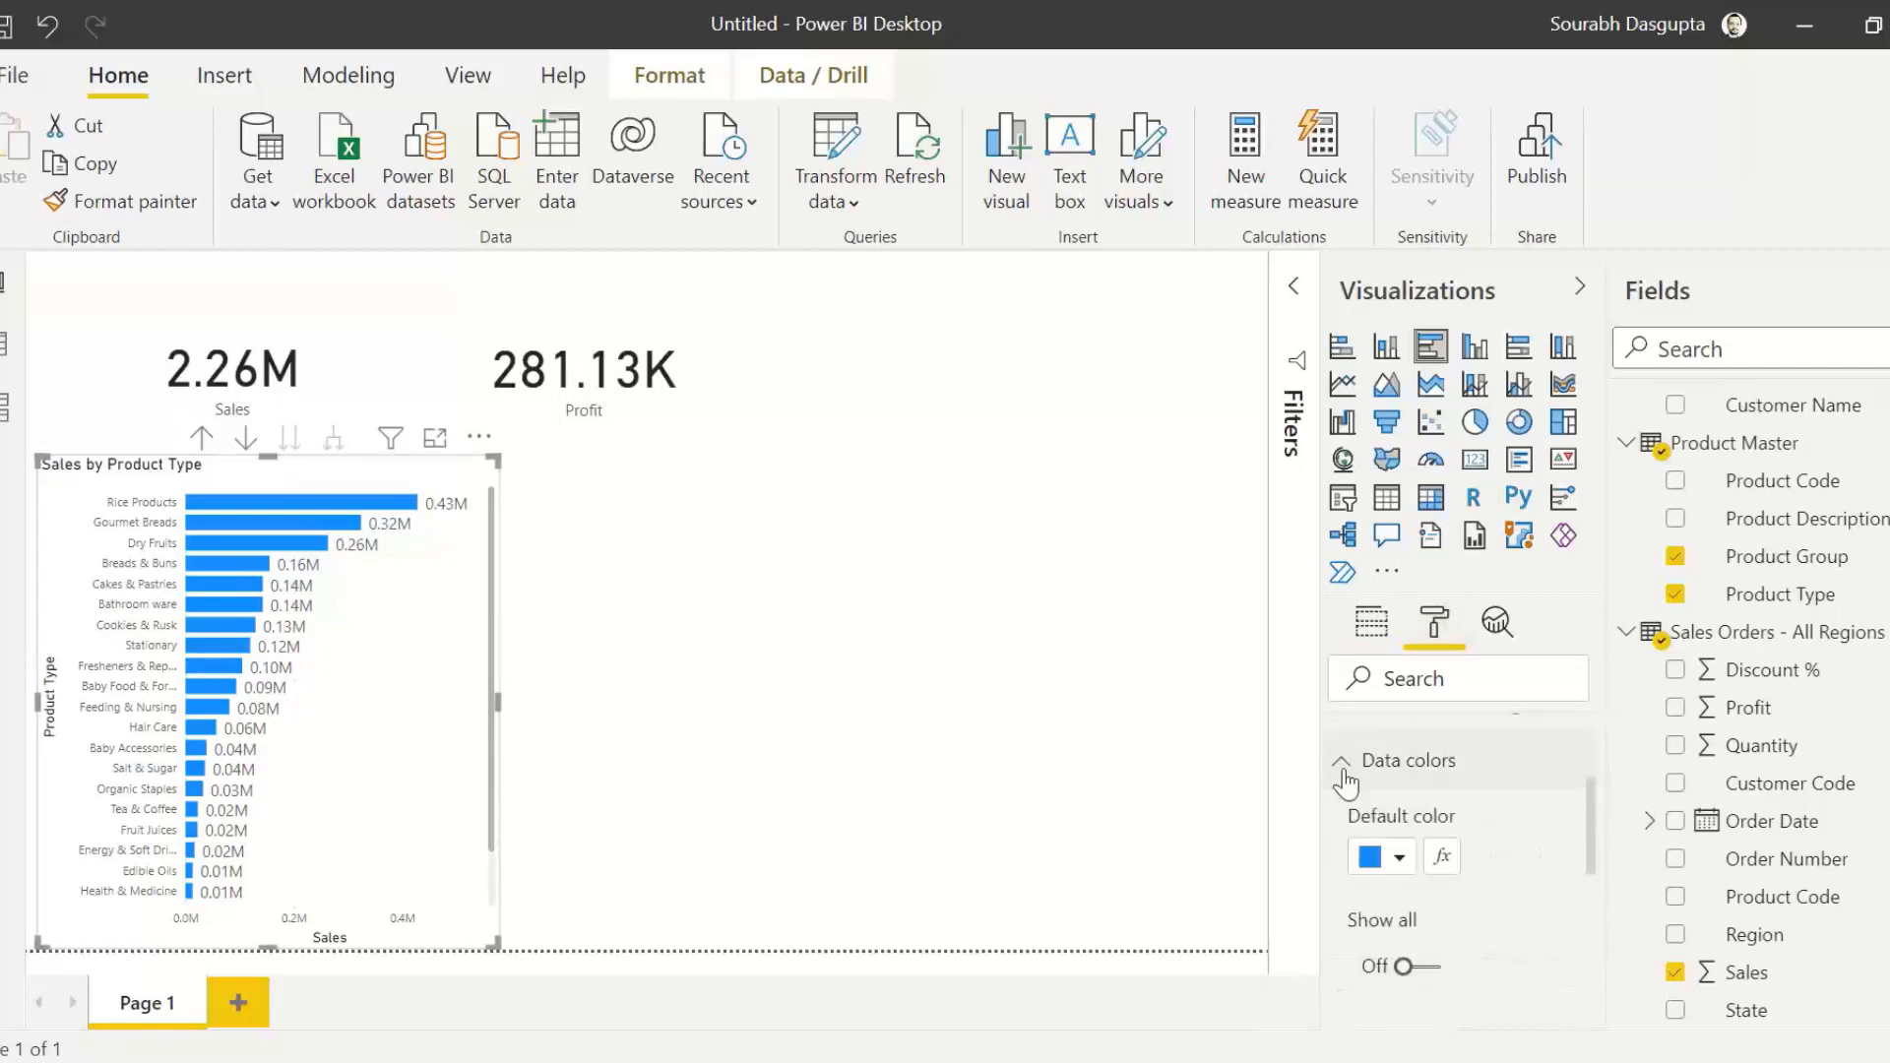
scroll(1596, 836, "down", 1)
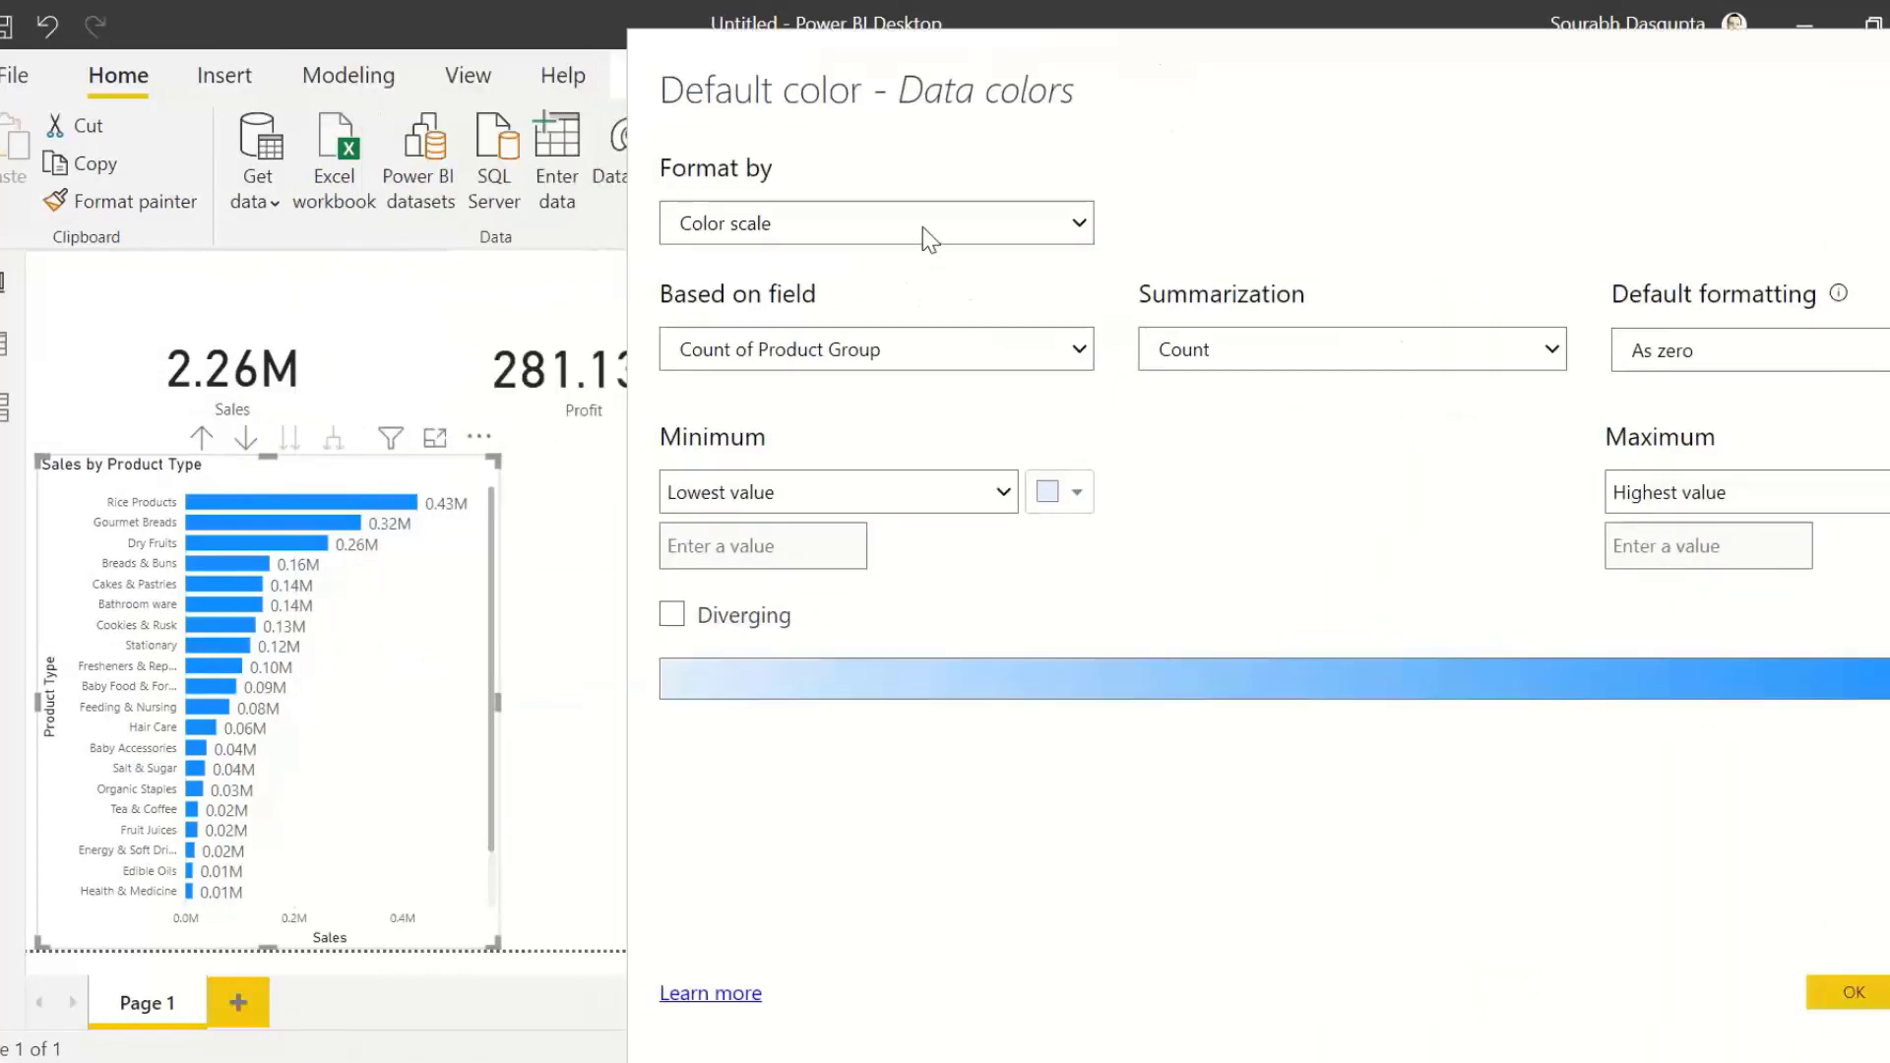
left_click(923, 238)
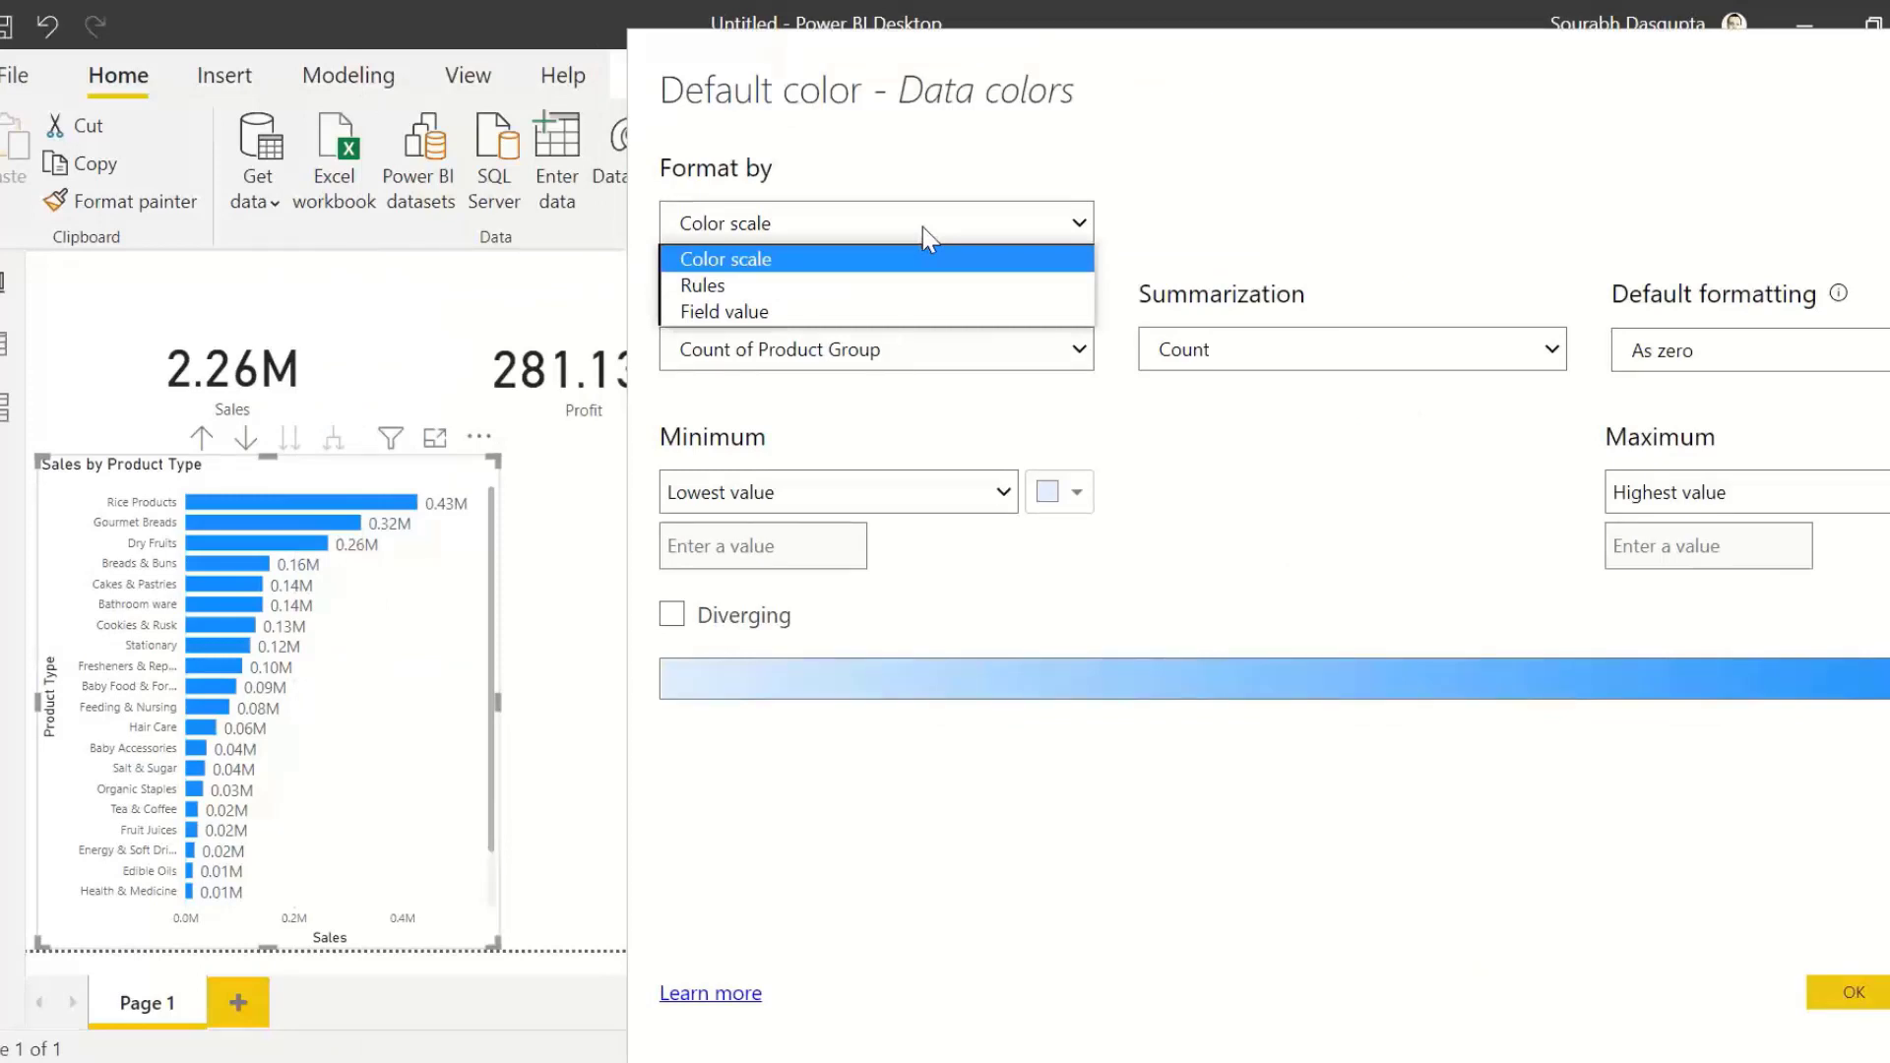
left_click(740, 263)
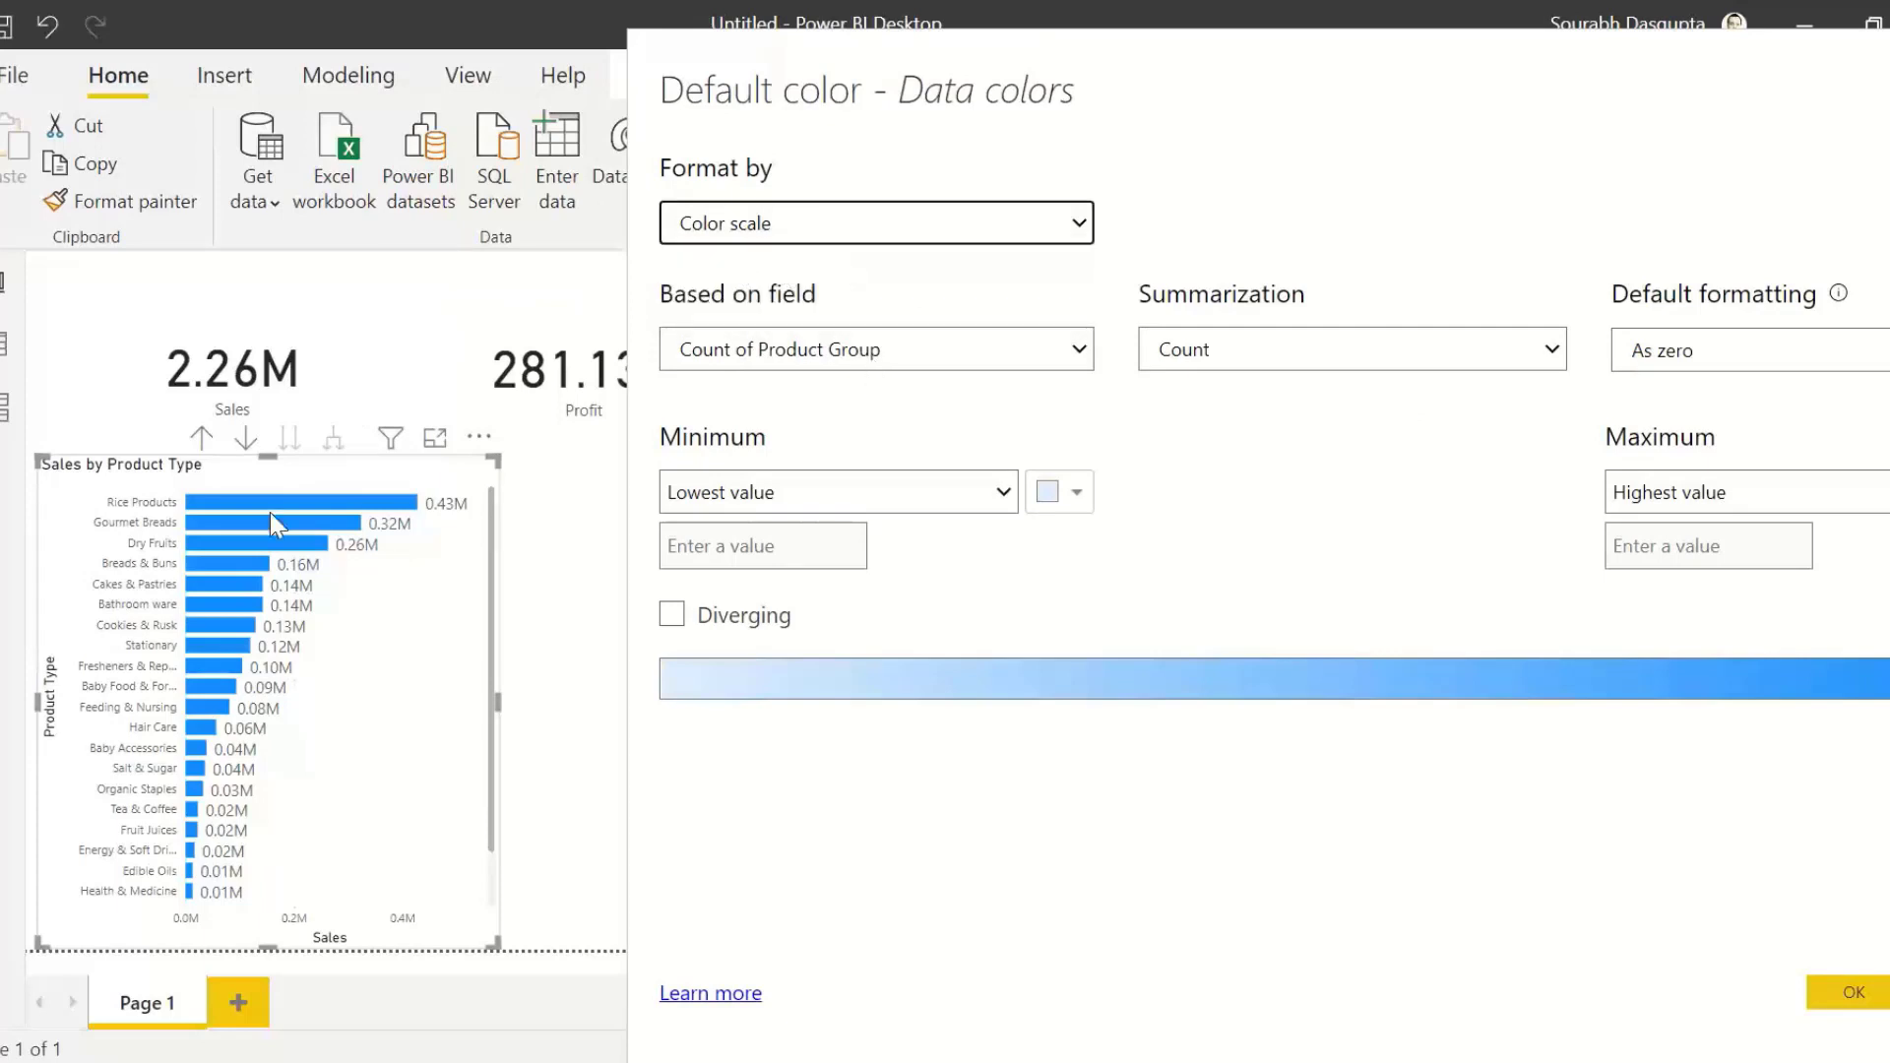
Step: Base the bar chart's color scale on the Profit field from Sales Orders - All Regions
left_click(911, 354)
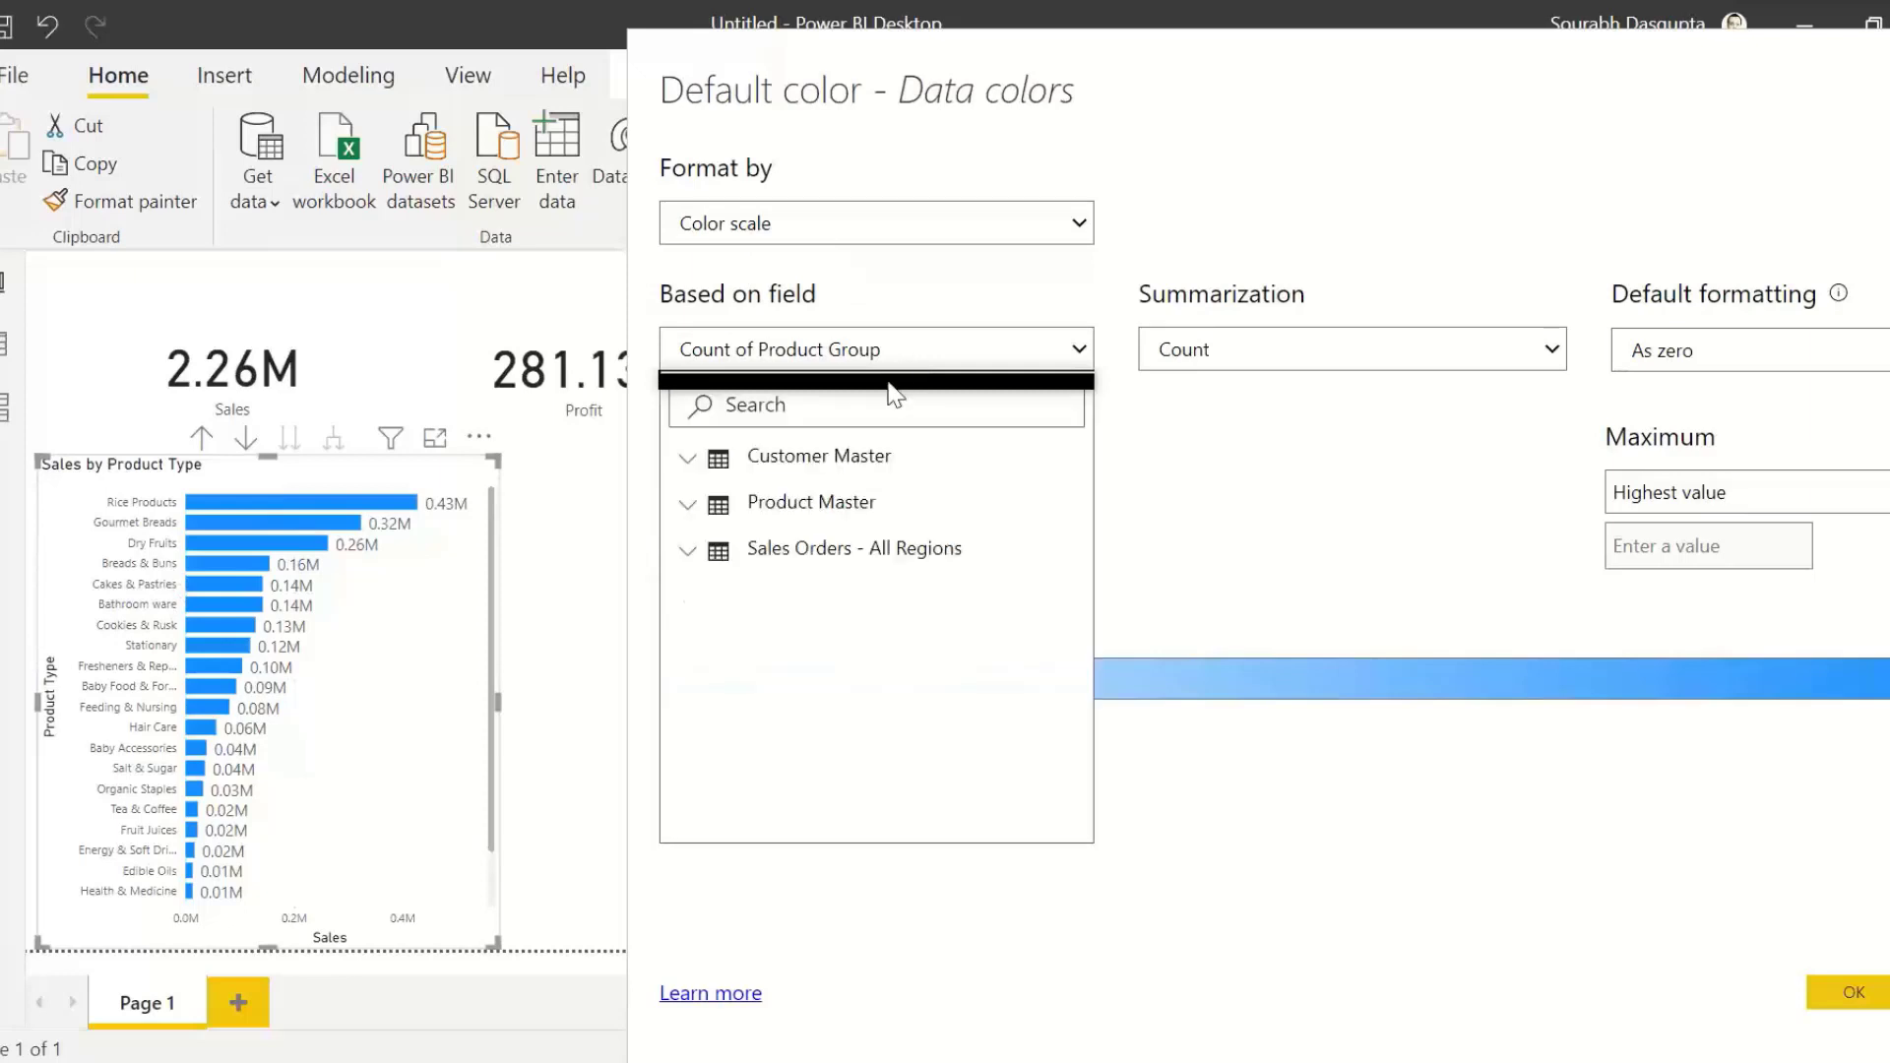
left_click(876, 403)
type("profit")
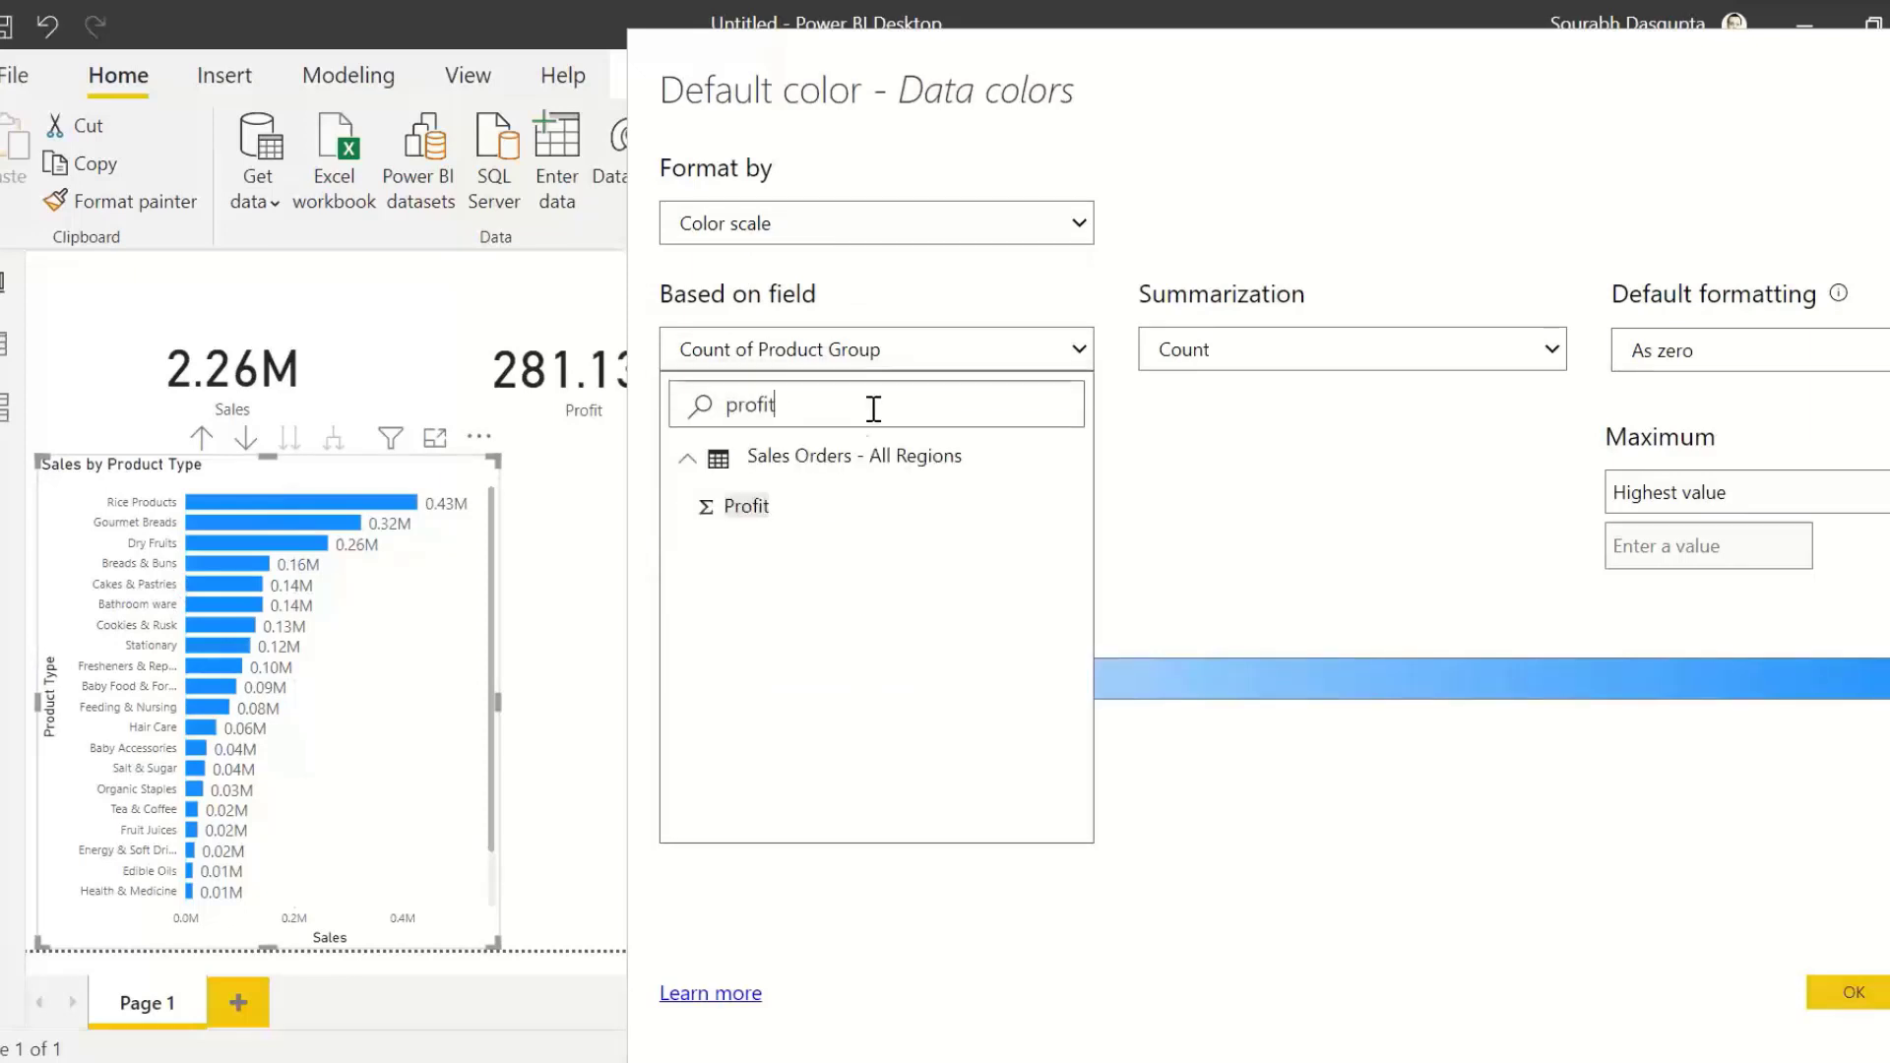
left_click(744, 506)
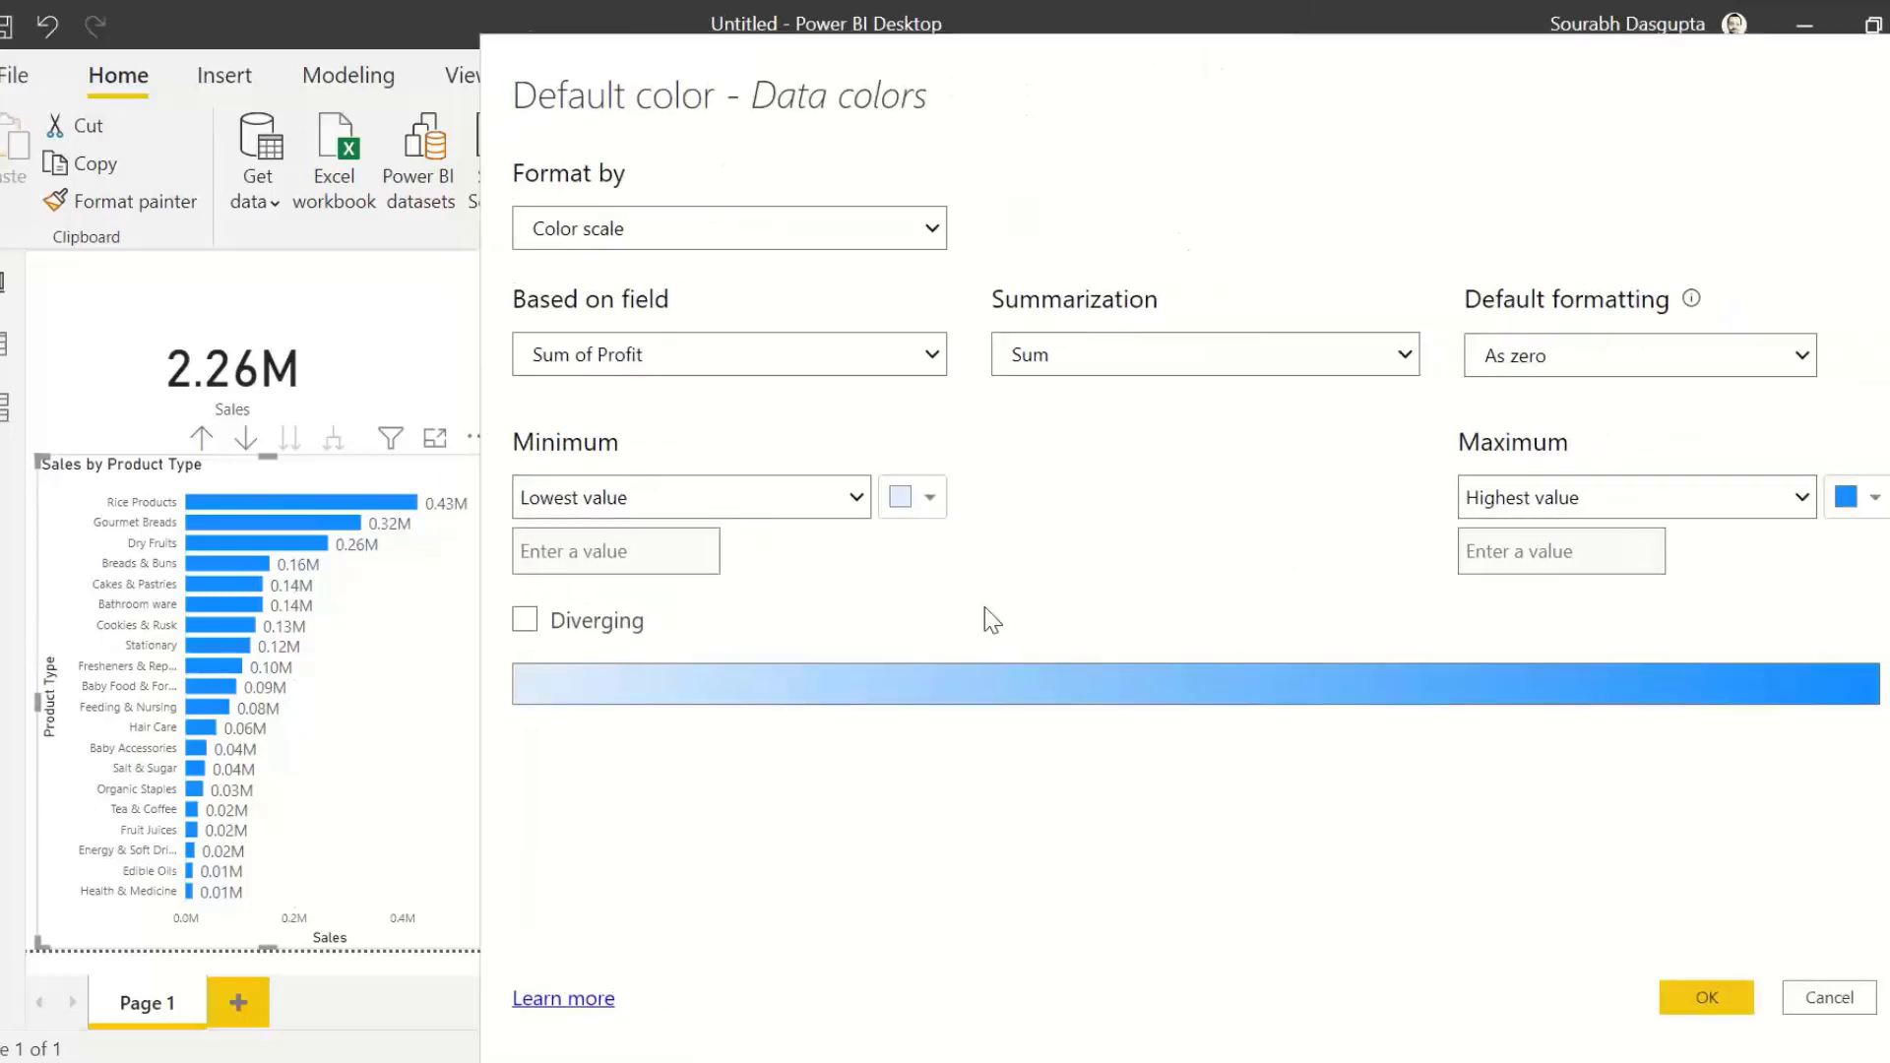
Step: Make the Profit color scale diverging, with orange for the lowest value and dark blue for the highest value
left_click(528, 625)
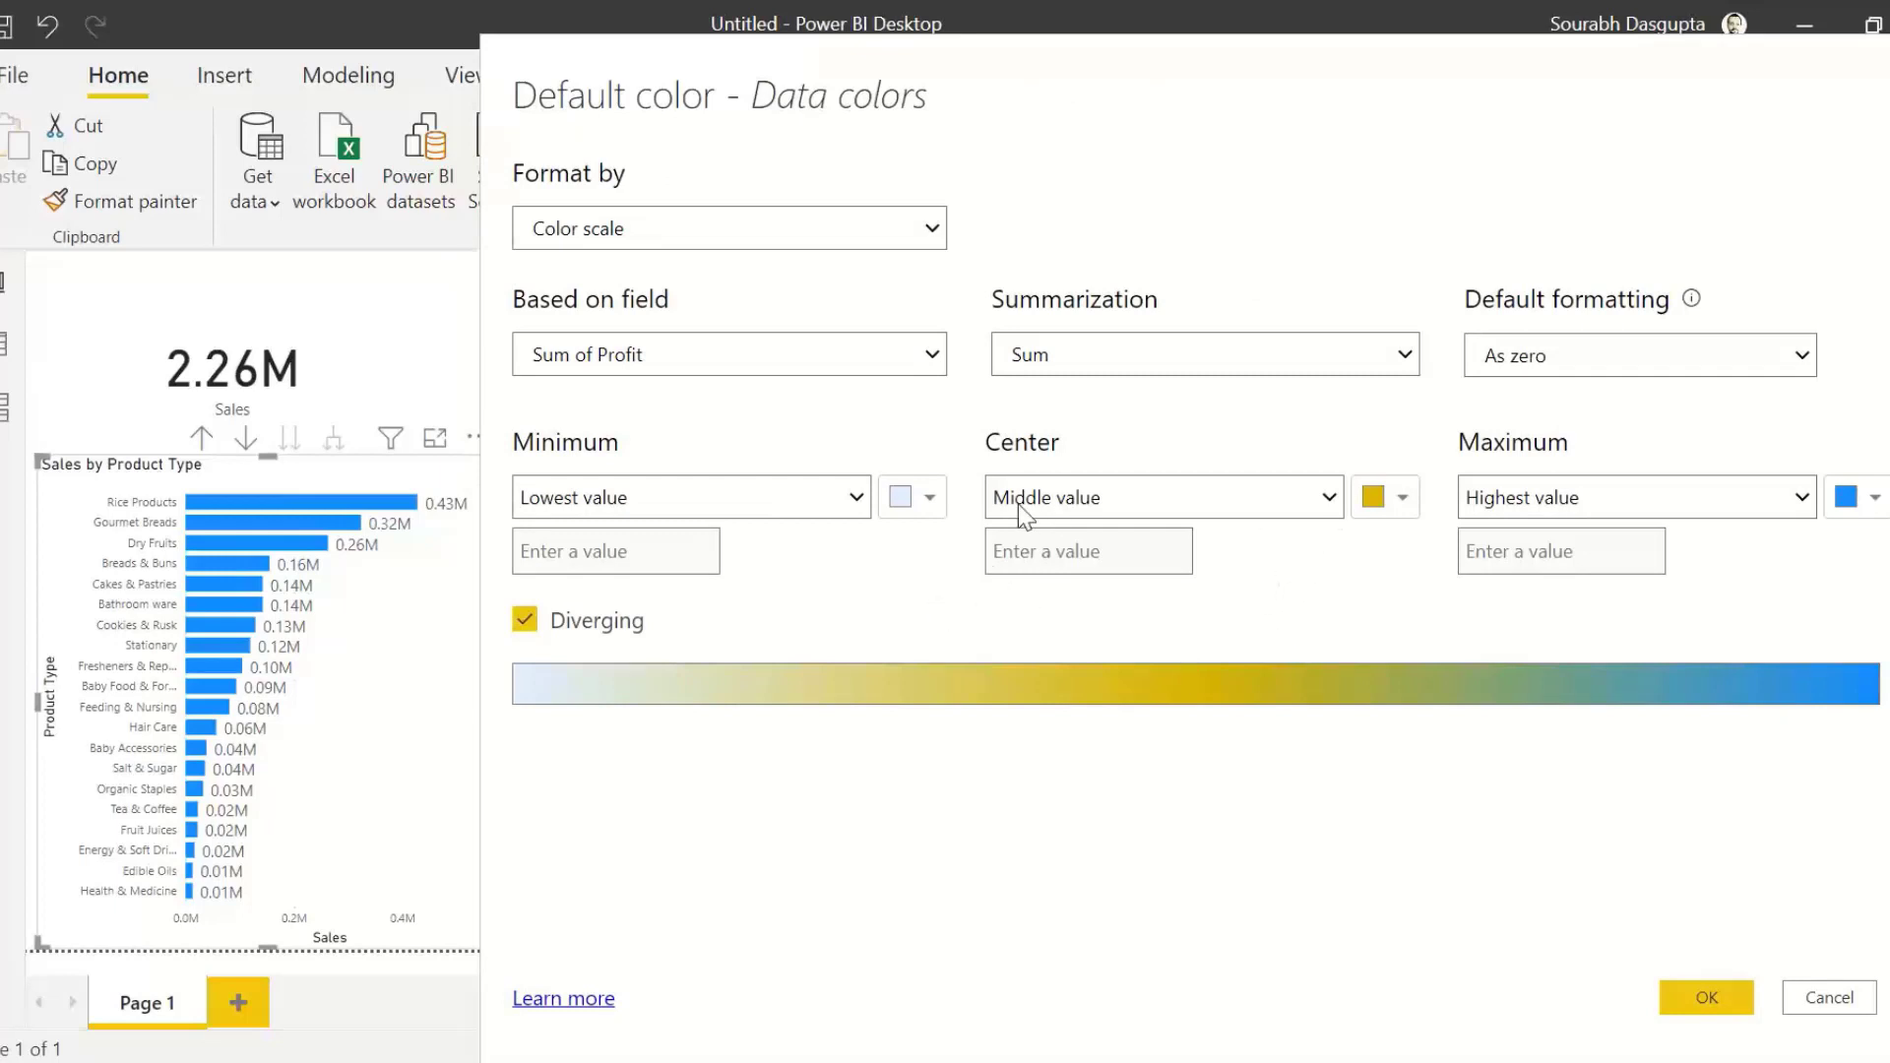
left_click(923, 500)
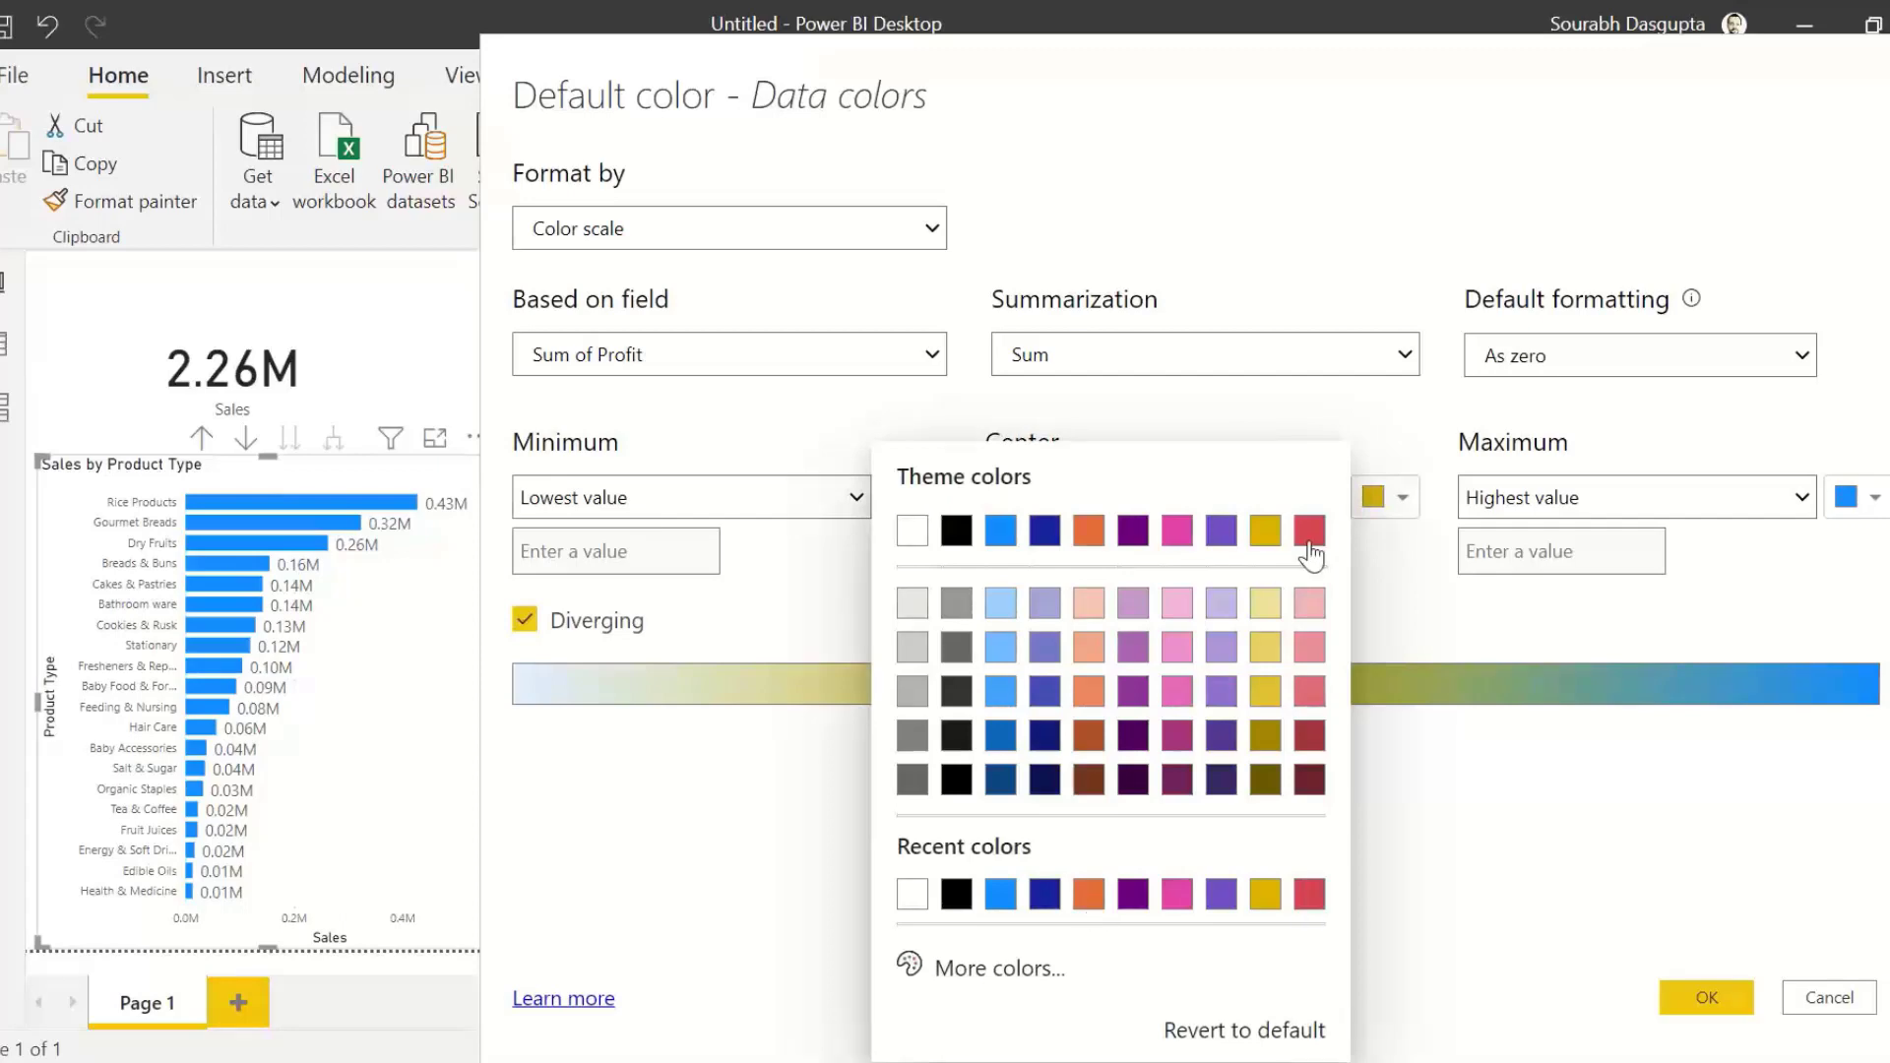
left_click(1084, 533)
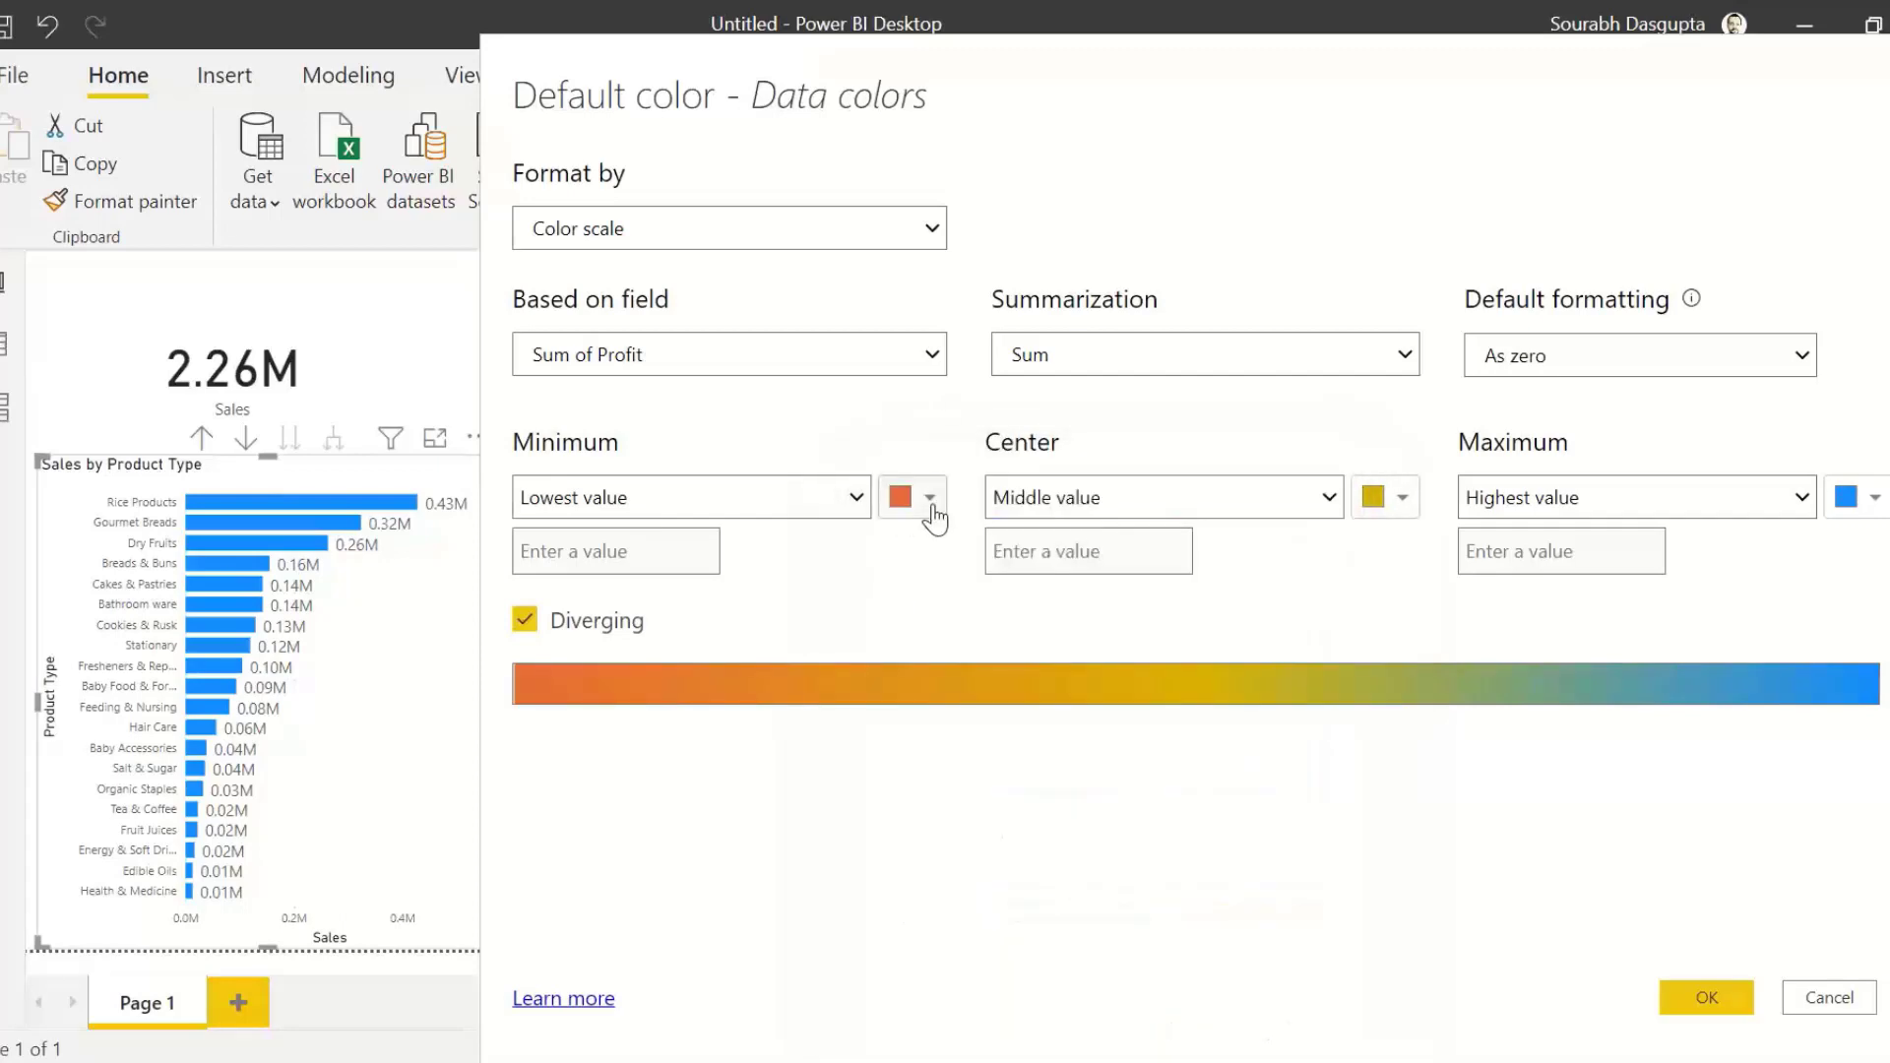
left_click(1868, 497)
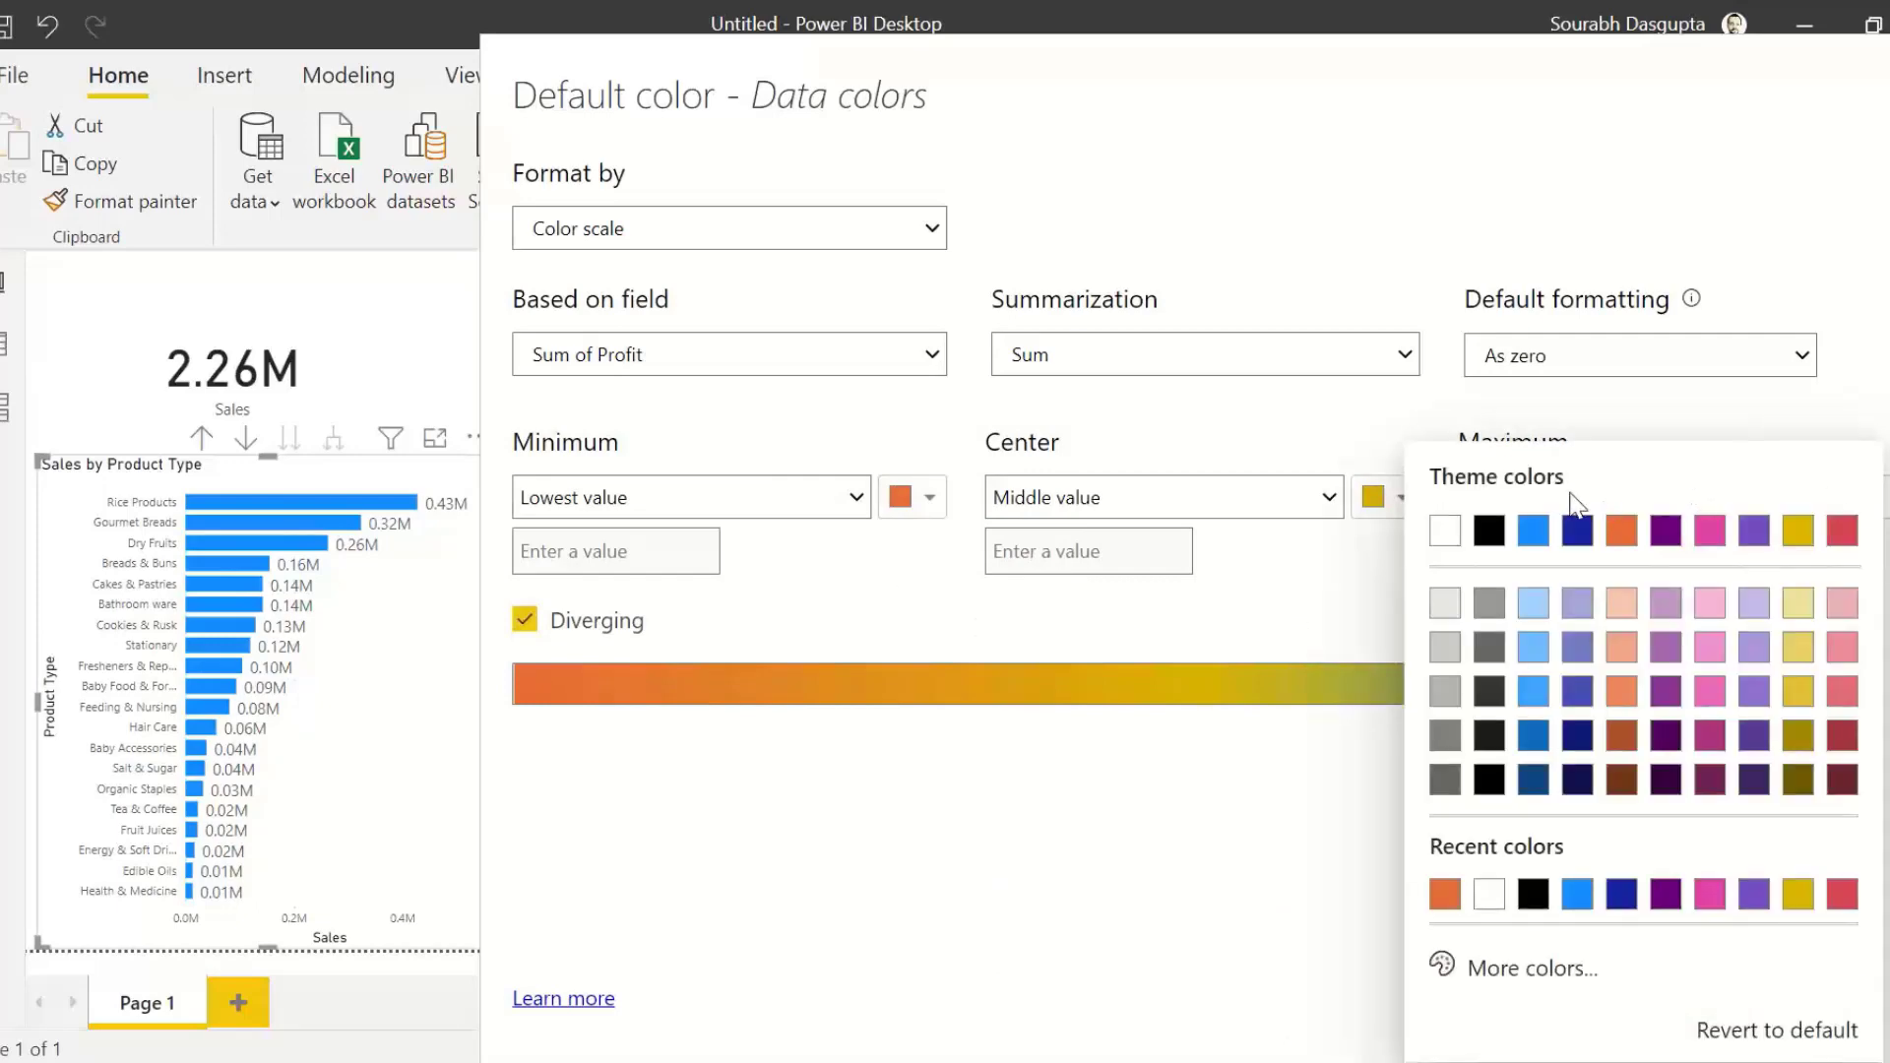
left_click(1577, 530)
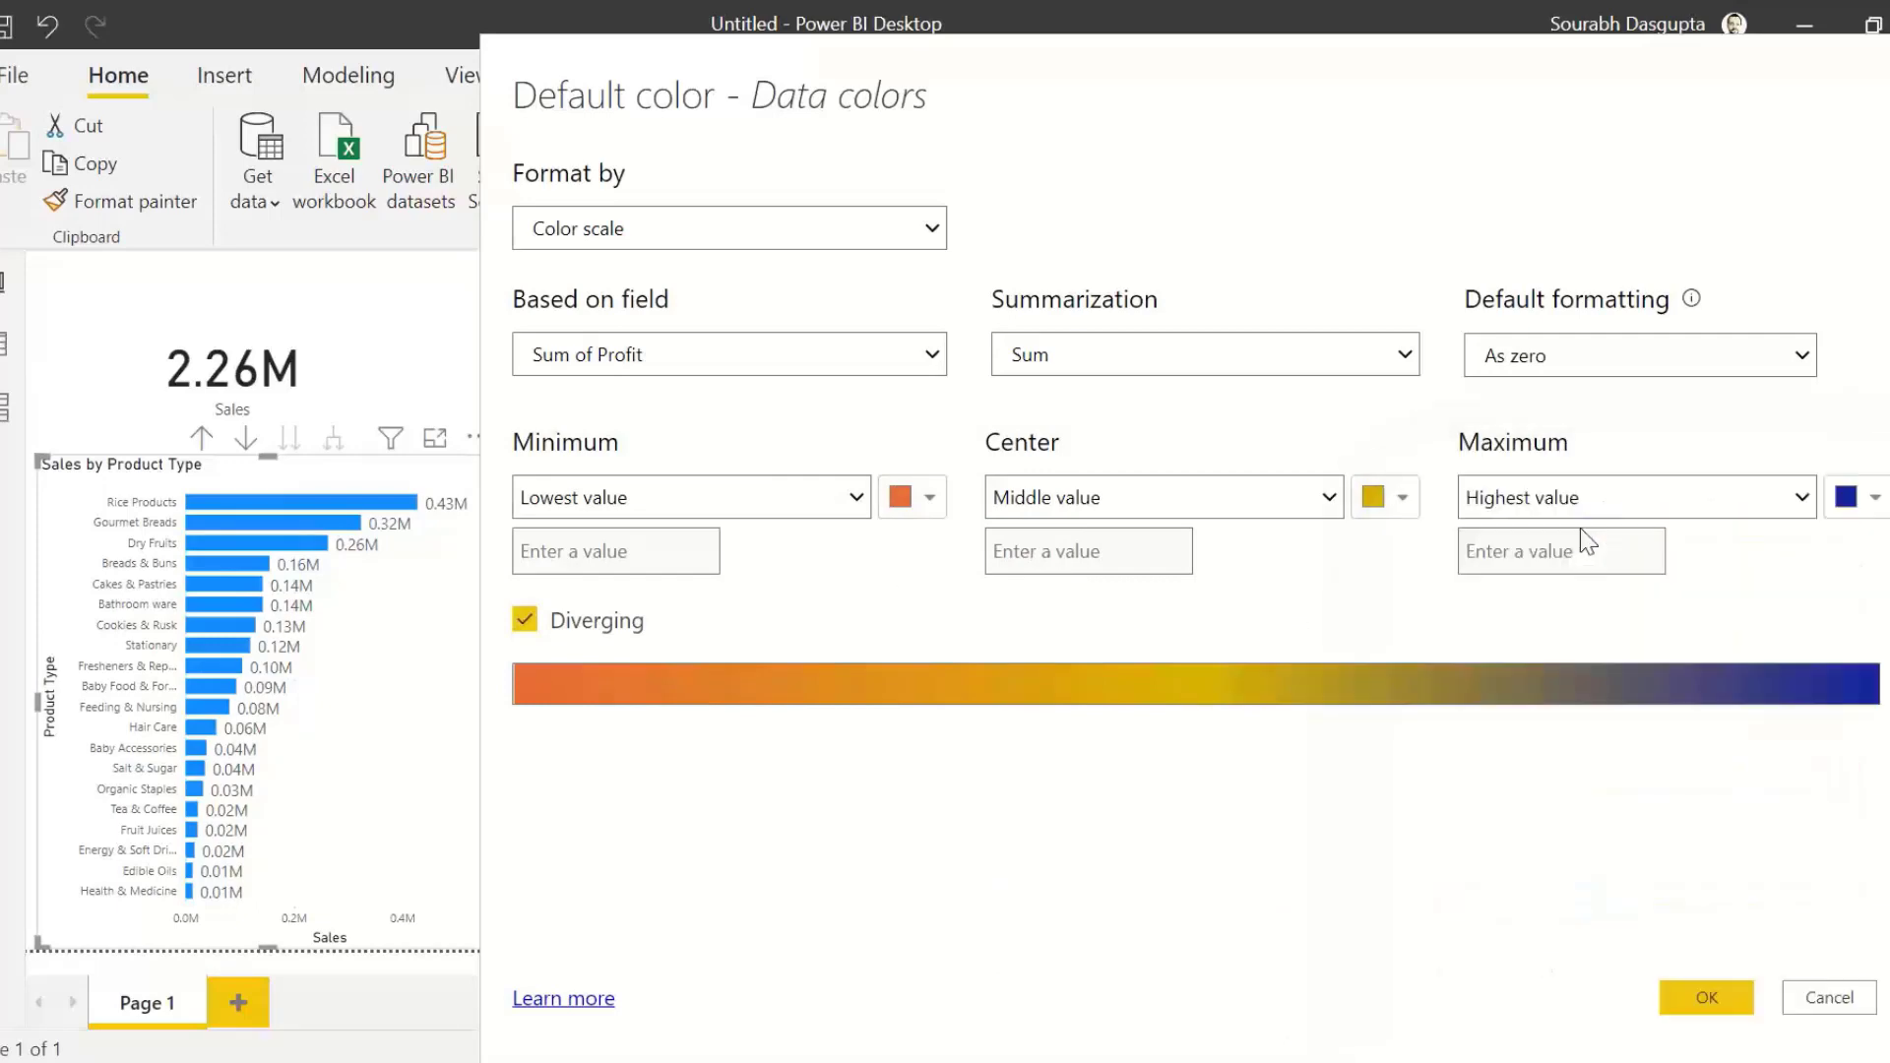
Step: Set the scale's center to a custom value of 0 in light gray and apply the color scale to the bars
left_click(1331, 498)
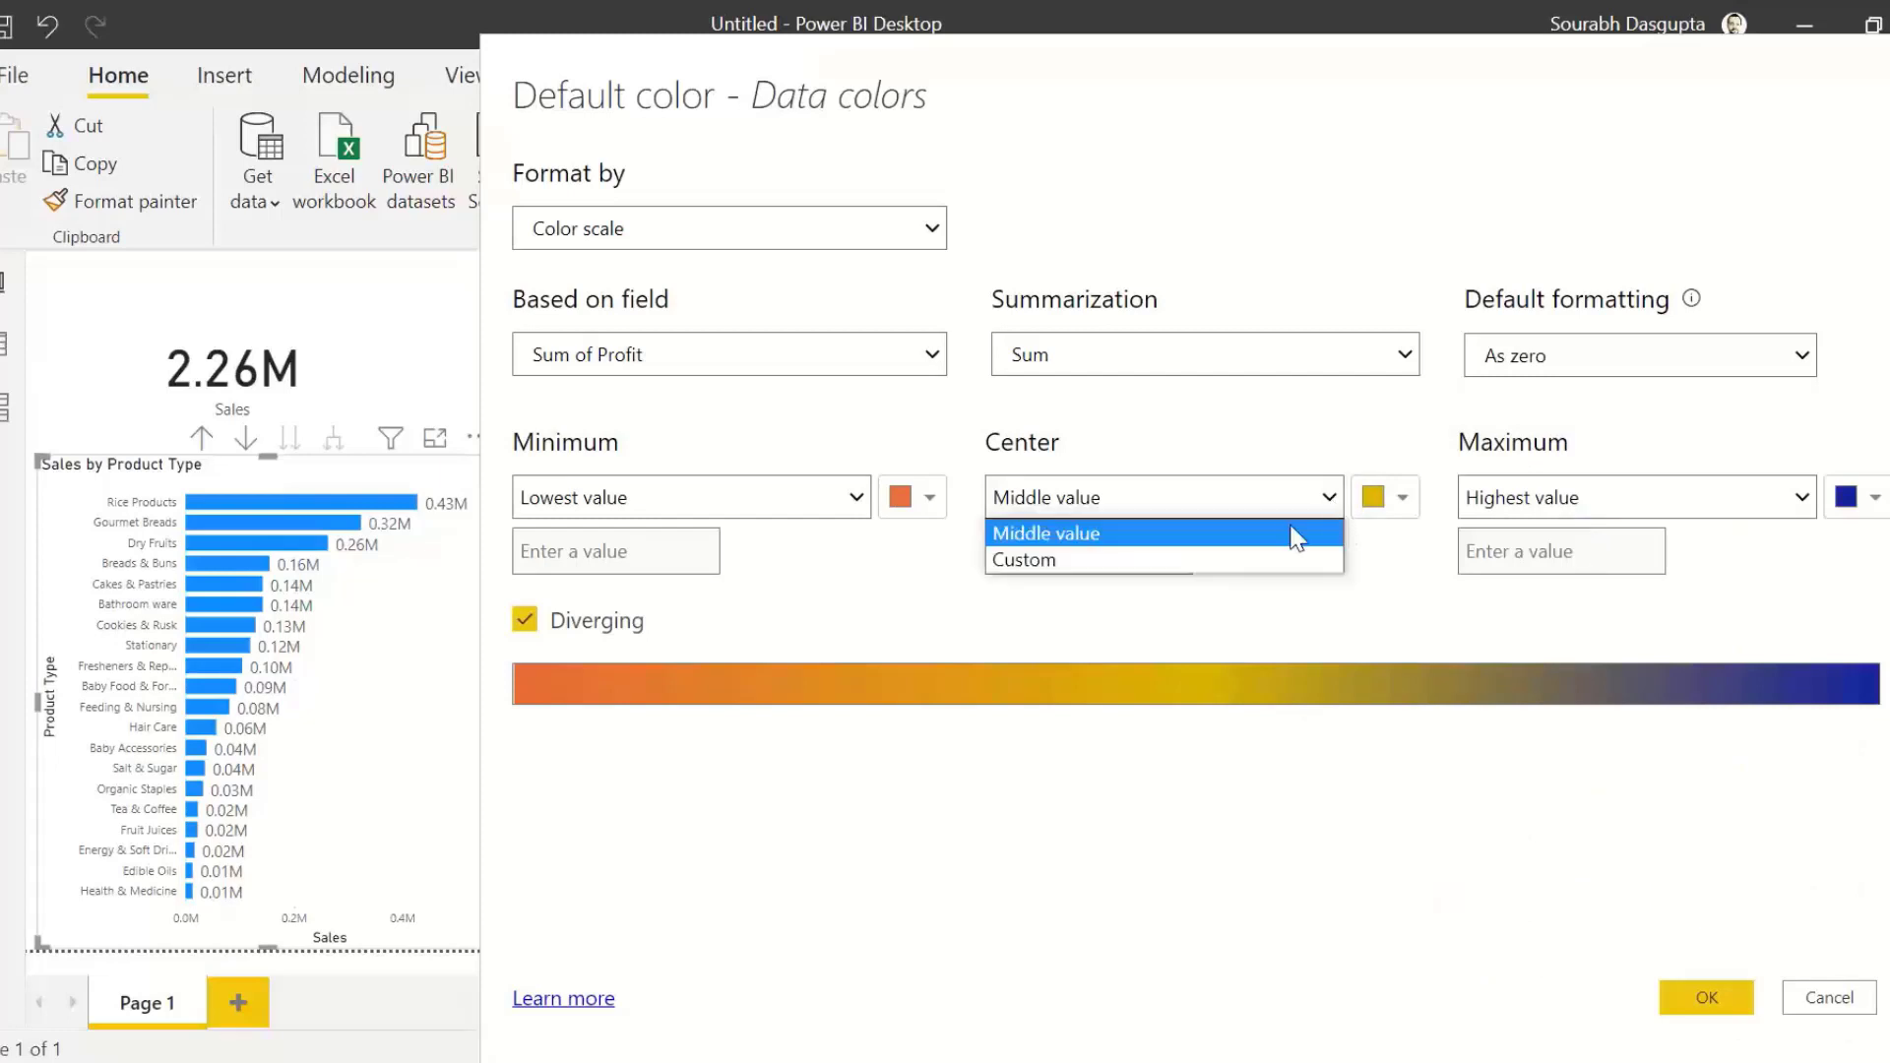
left_click(1047, 561)
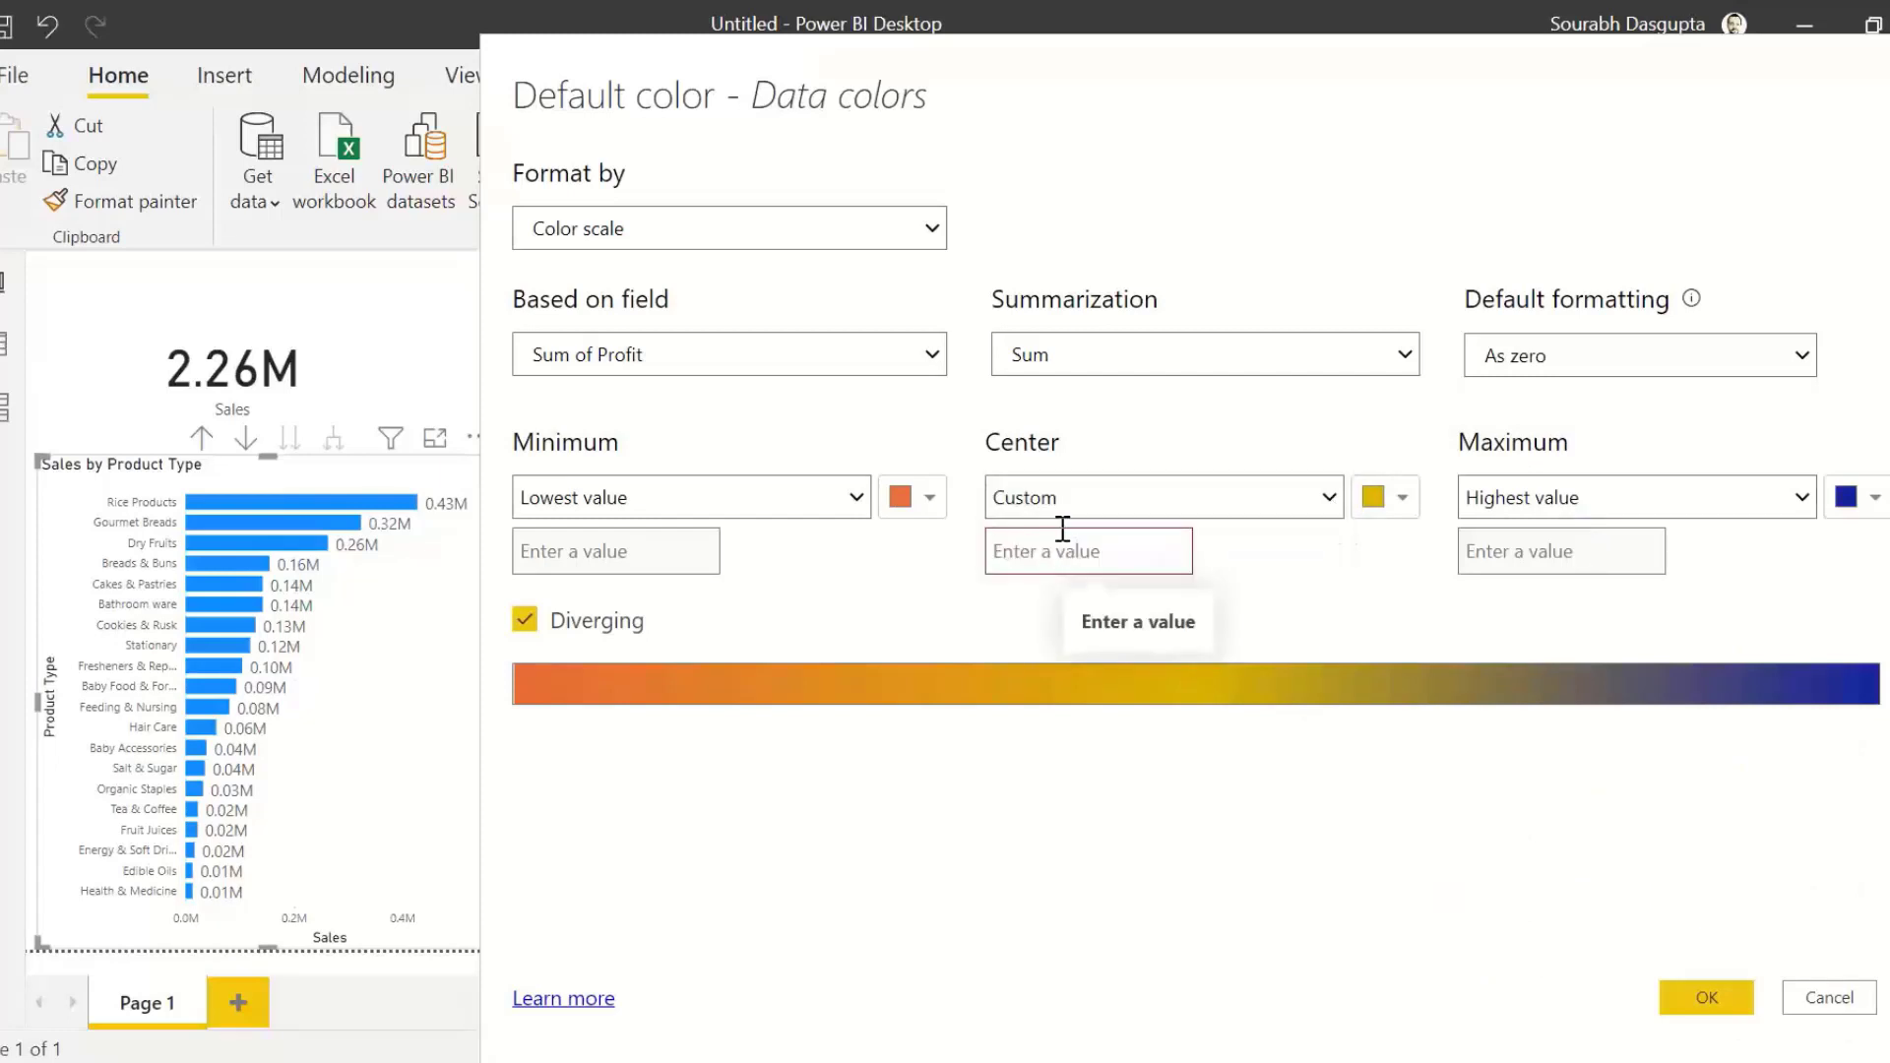
left_click(1063, 531)
type("0")
left_click(1403, 495)
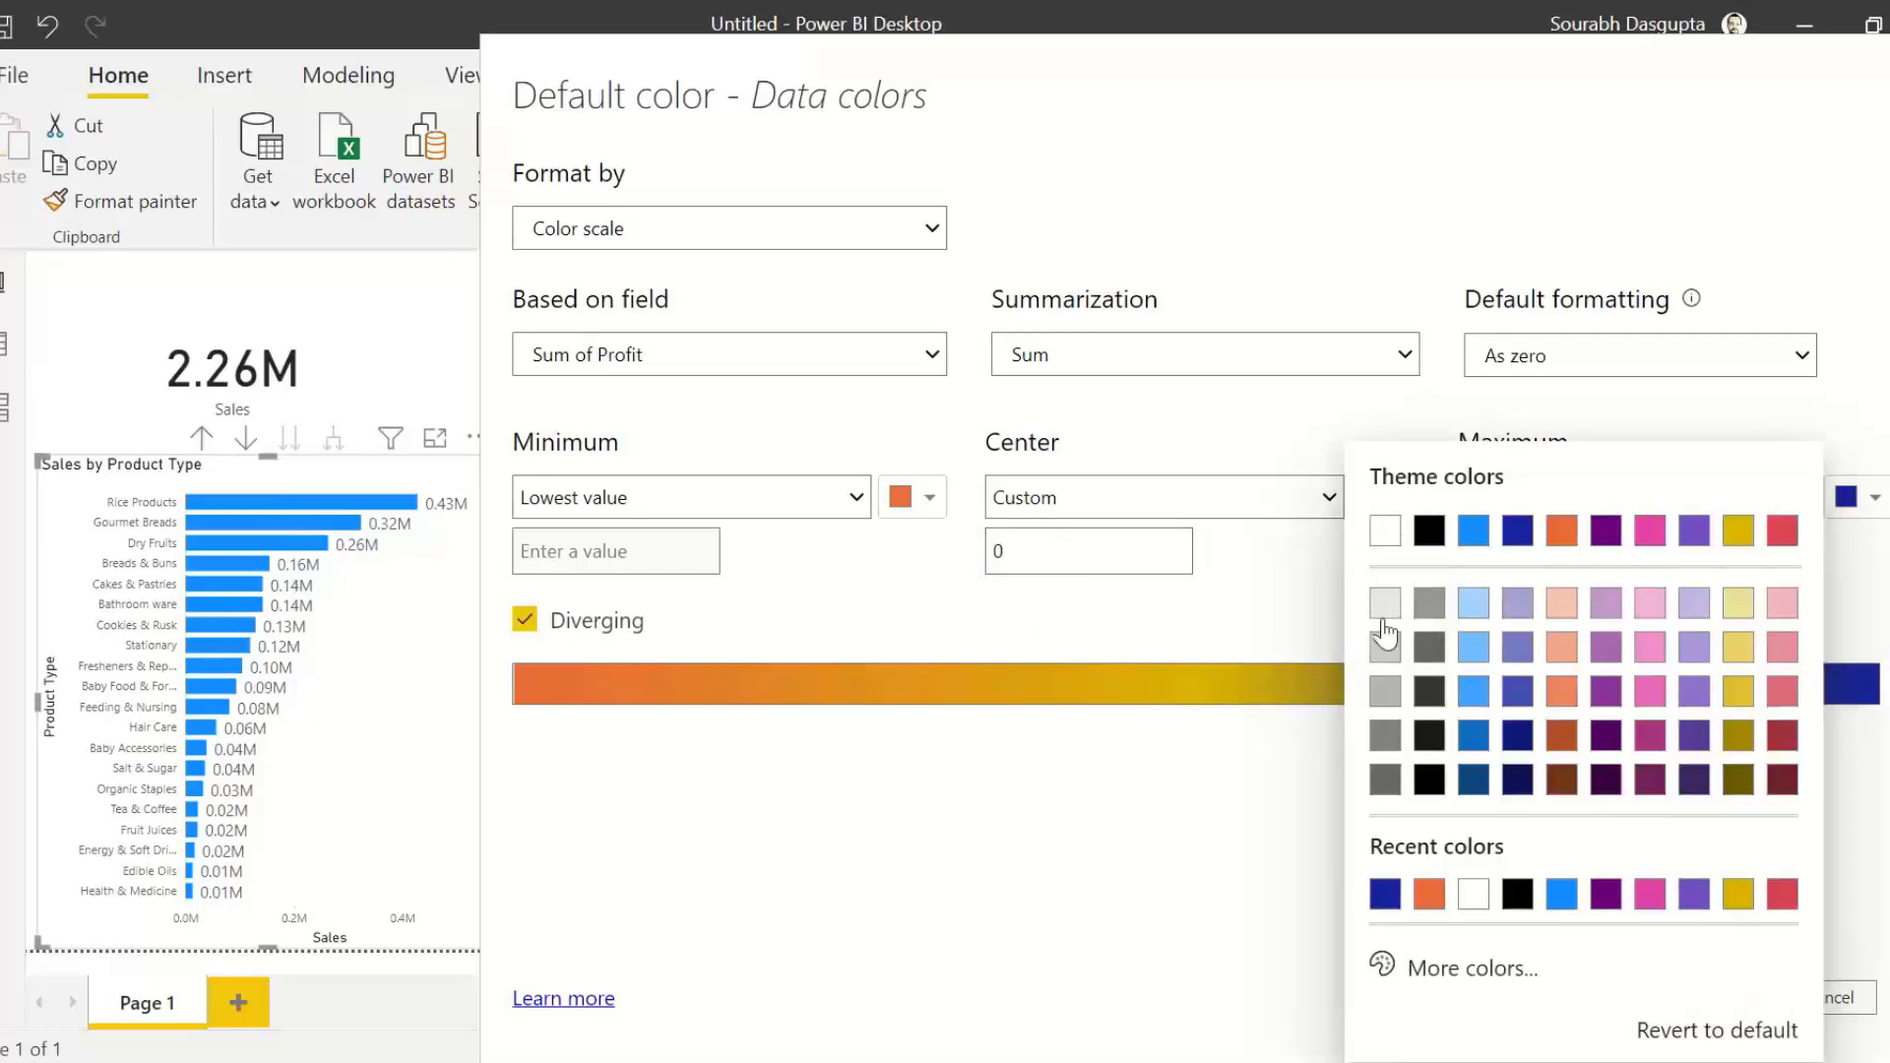
left_click(1384, 604)
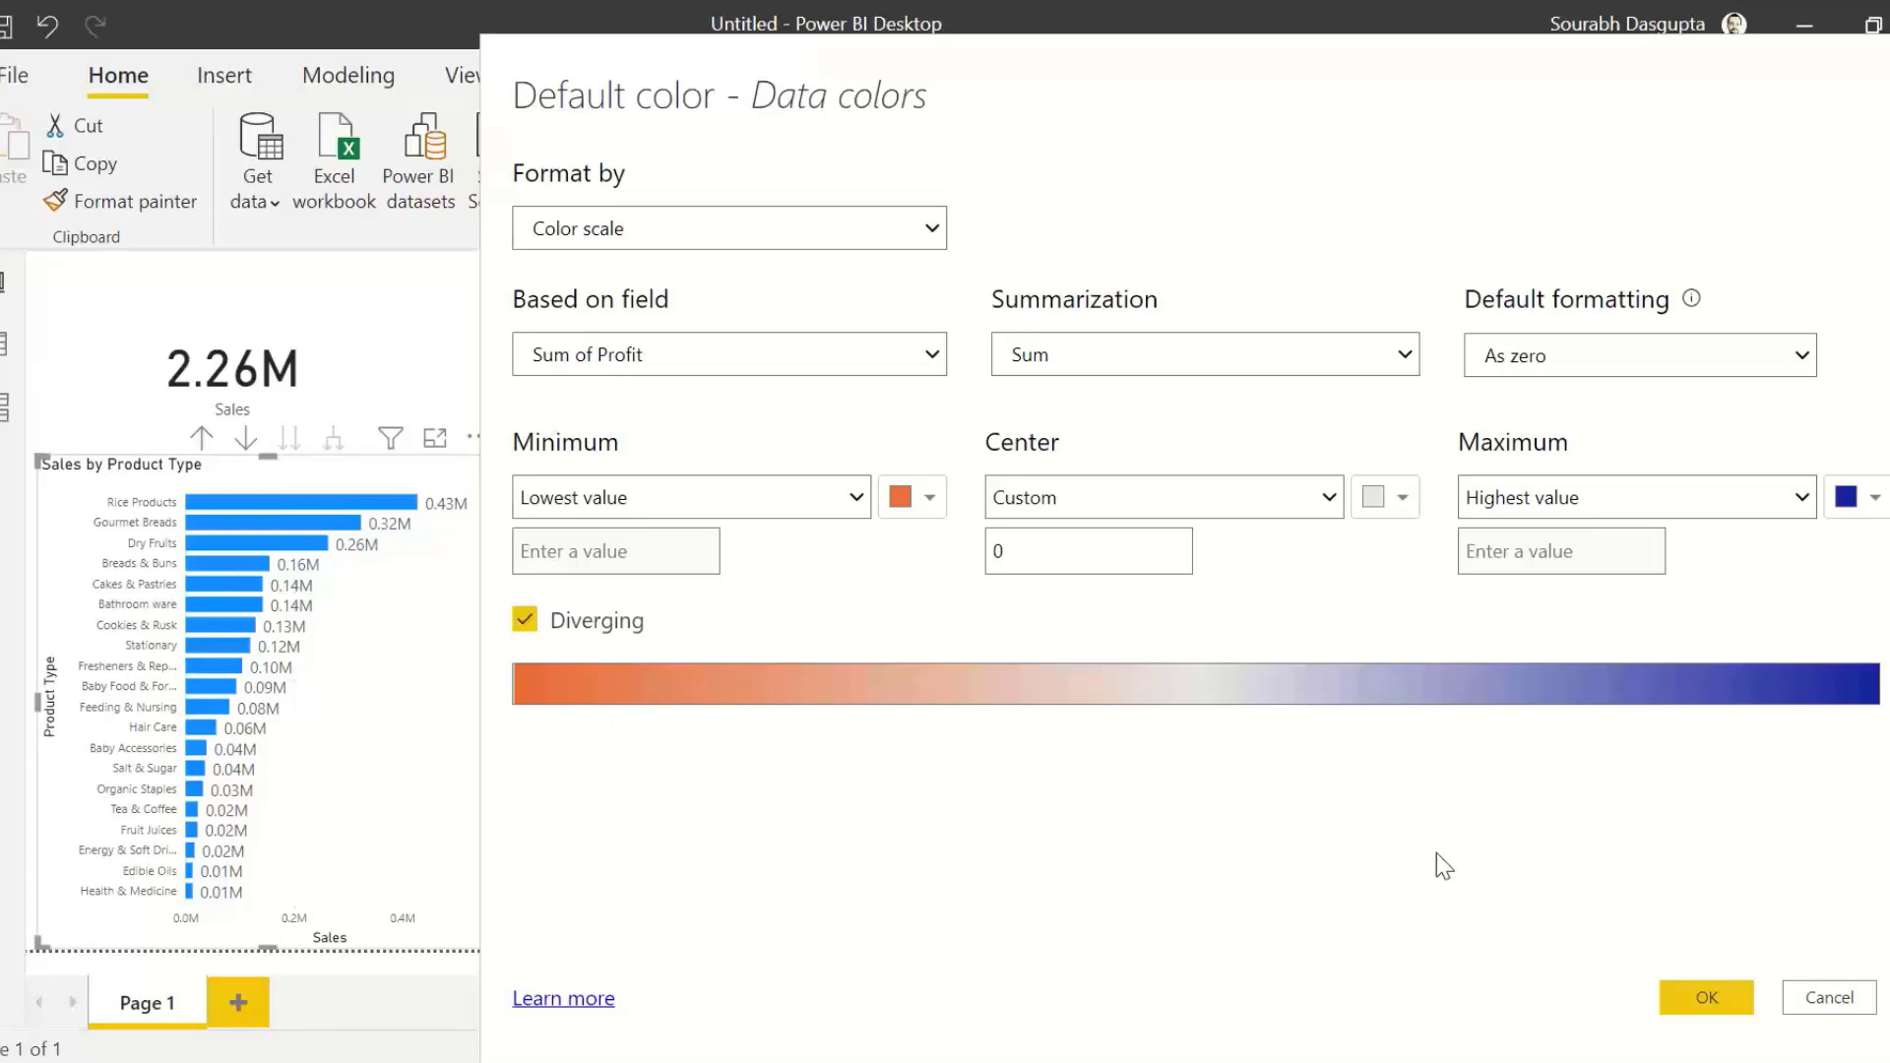
left_click(1706, 998)
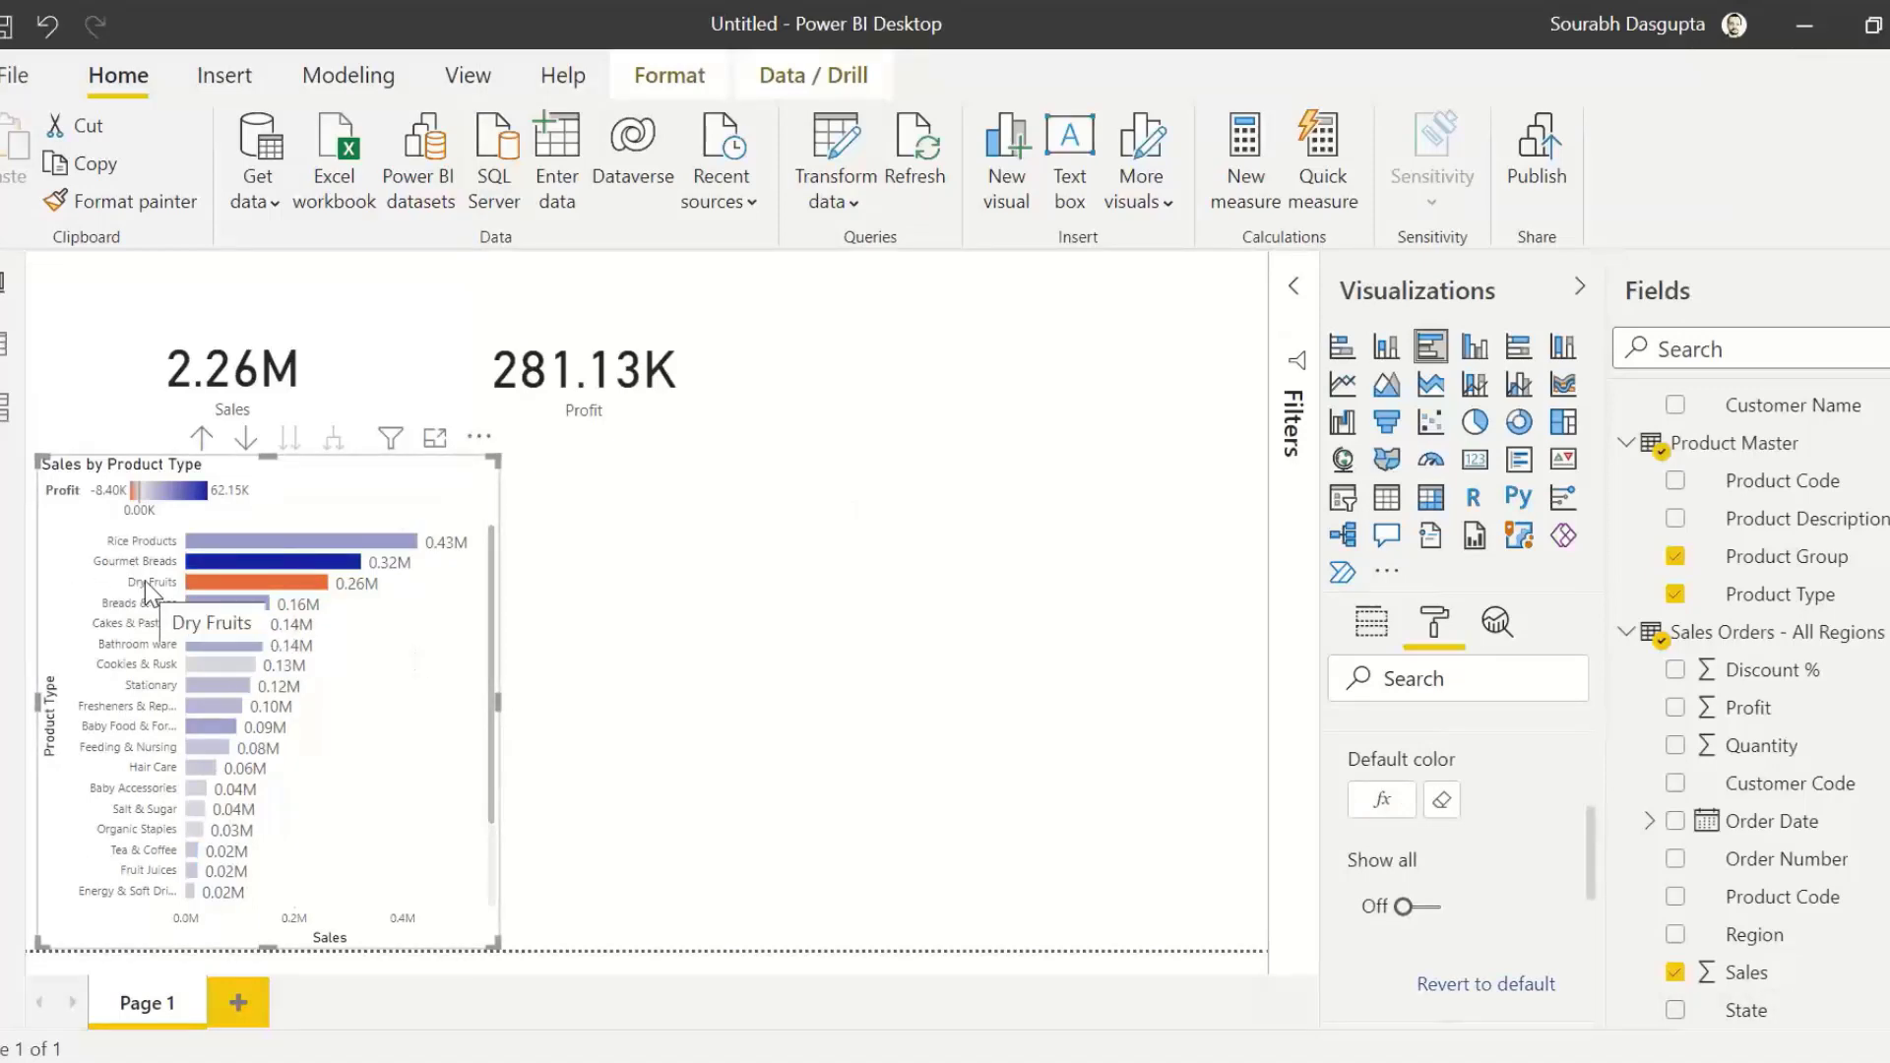
mouse_move(299, 591)
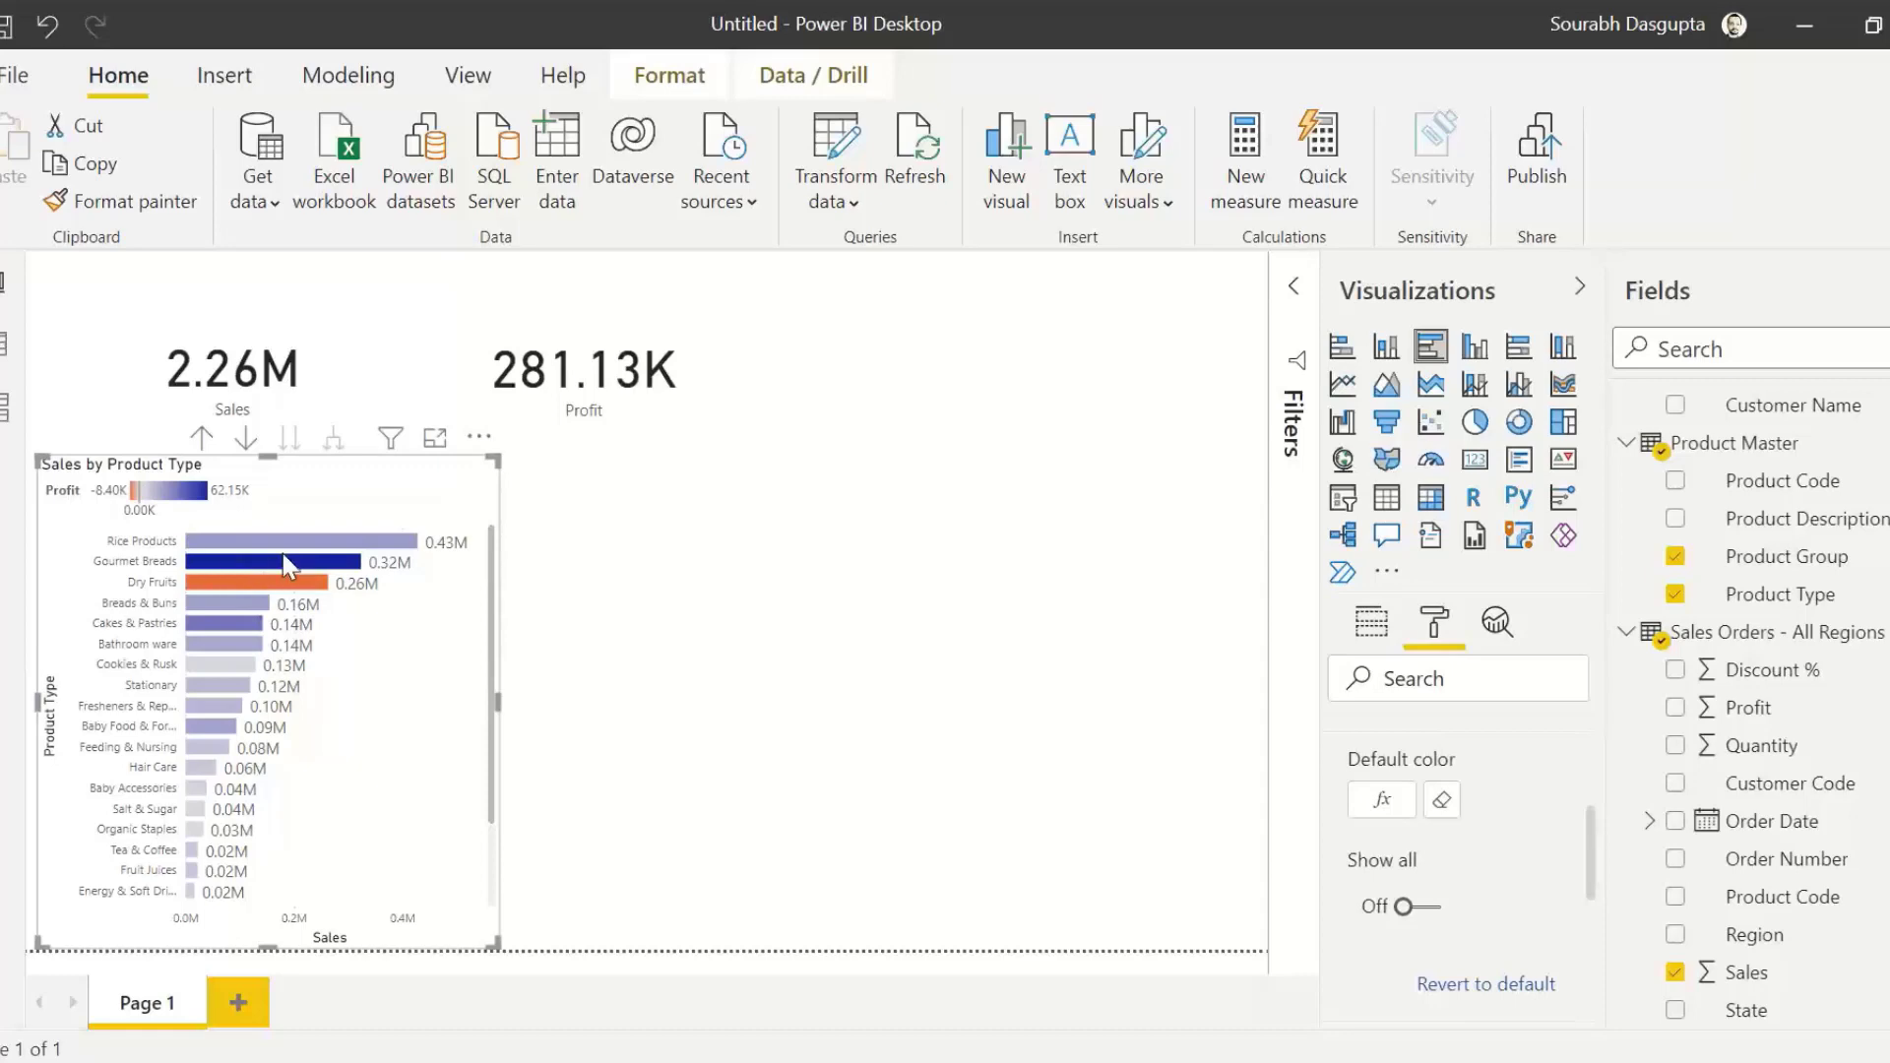
left_click(689, 654)
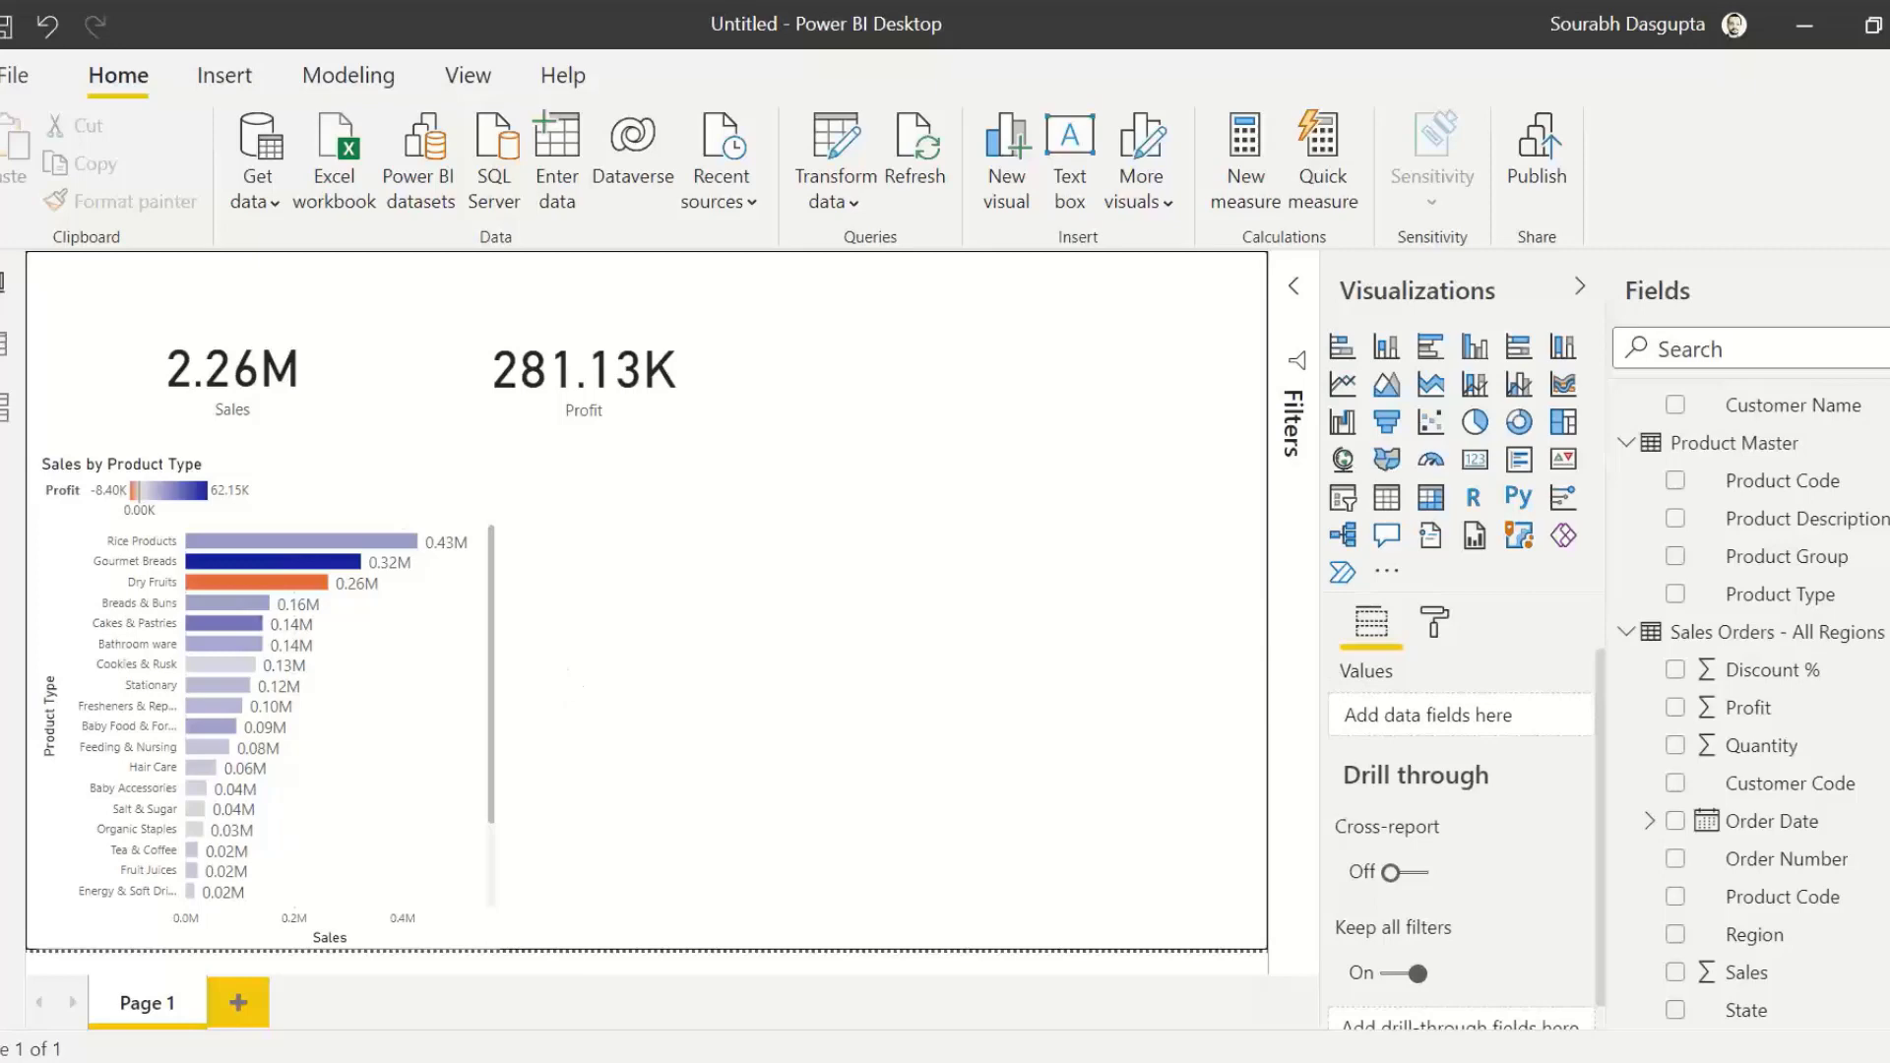
Step: Collapse the Product Master and Customer Master tables and expand the Date Hierarchy of Order Date in the fields list
left_click(1626, 443)
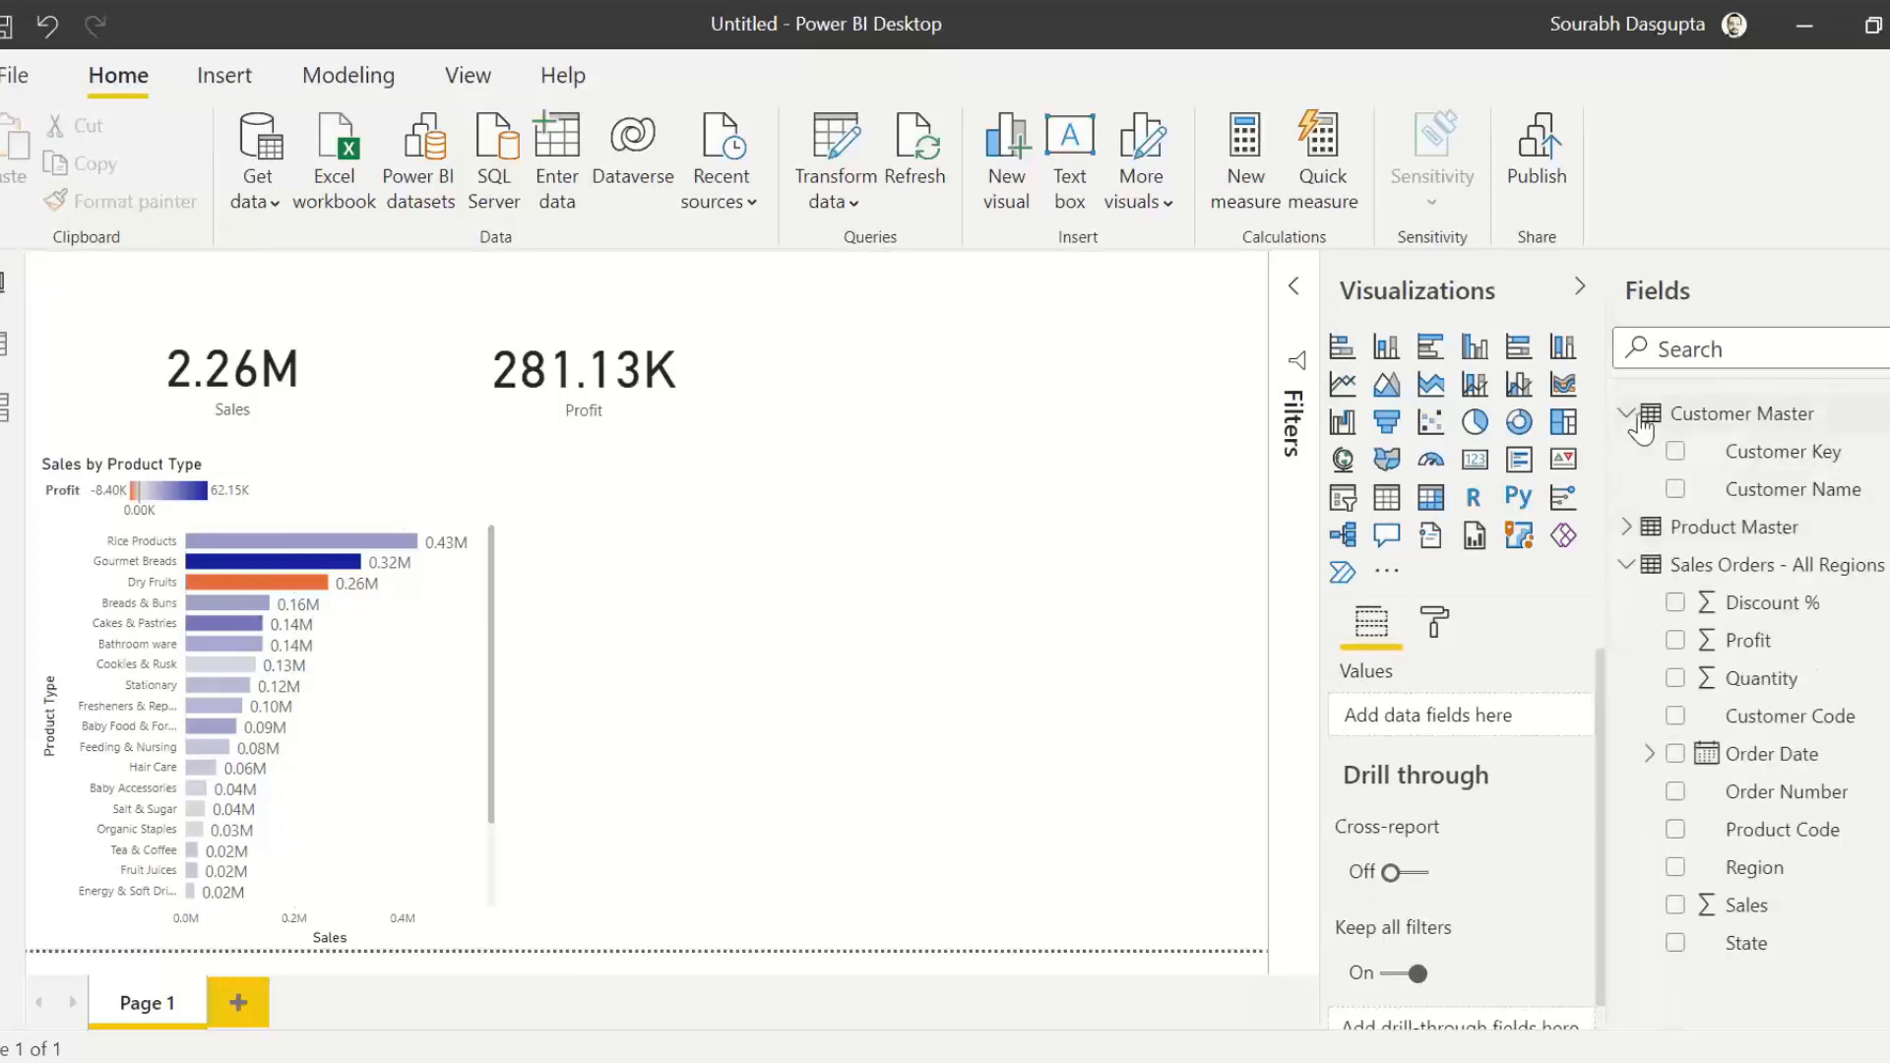
left_click(1629, 417)
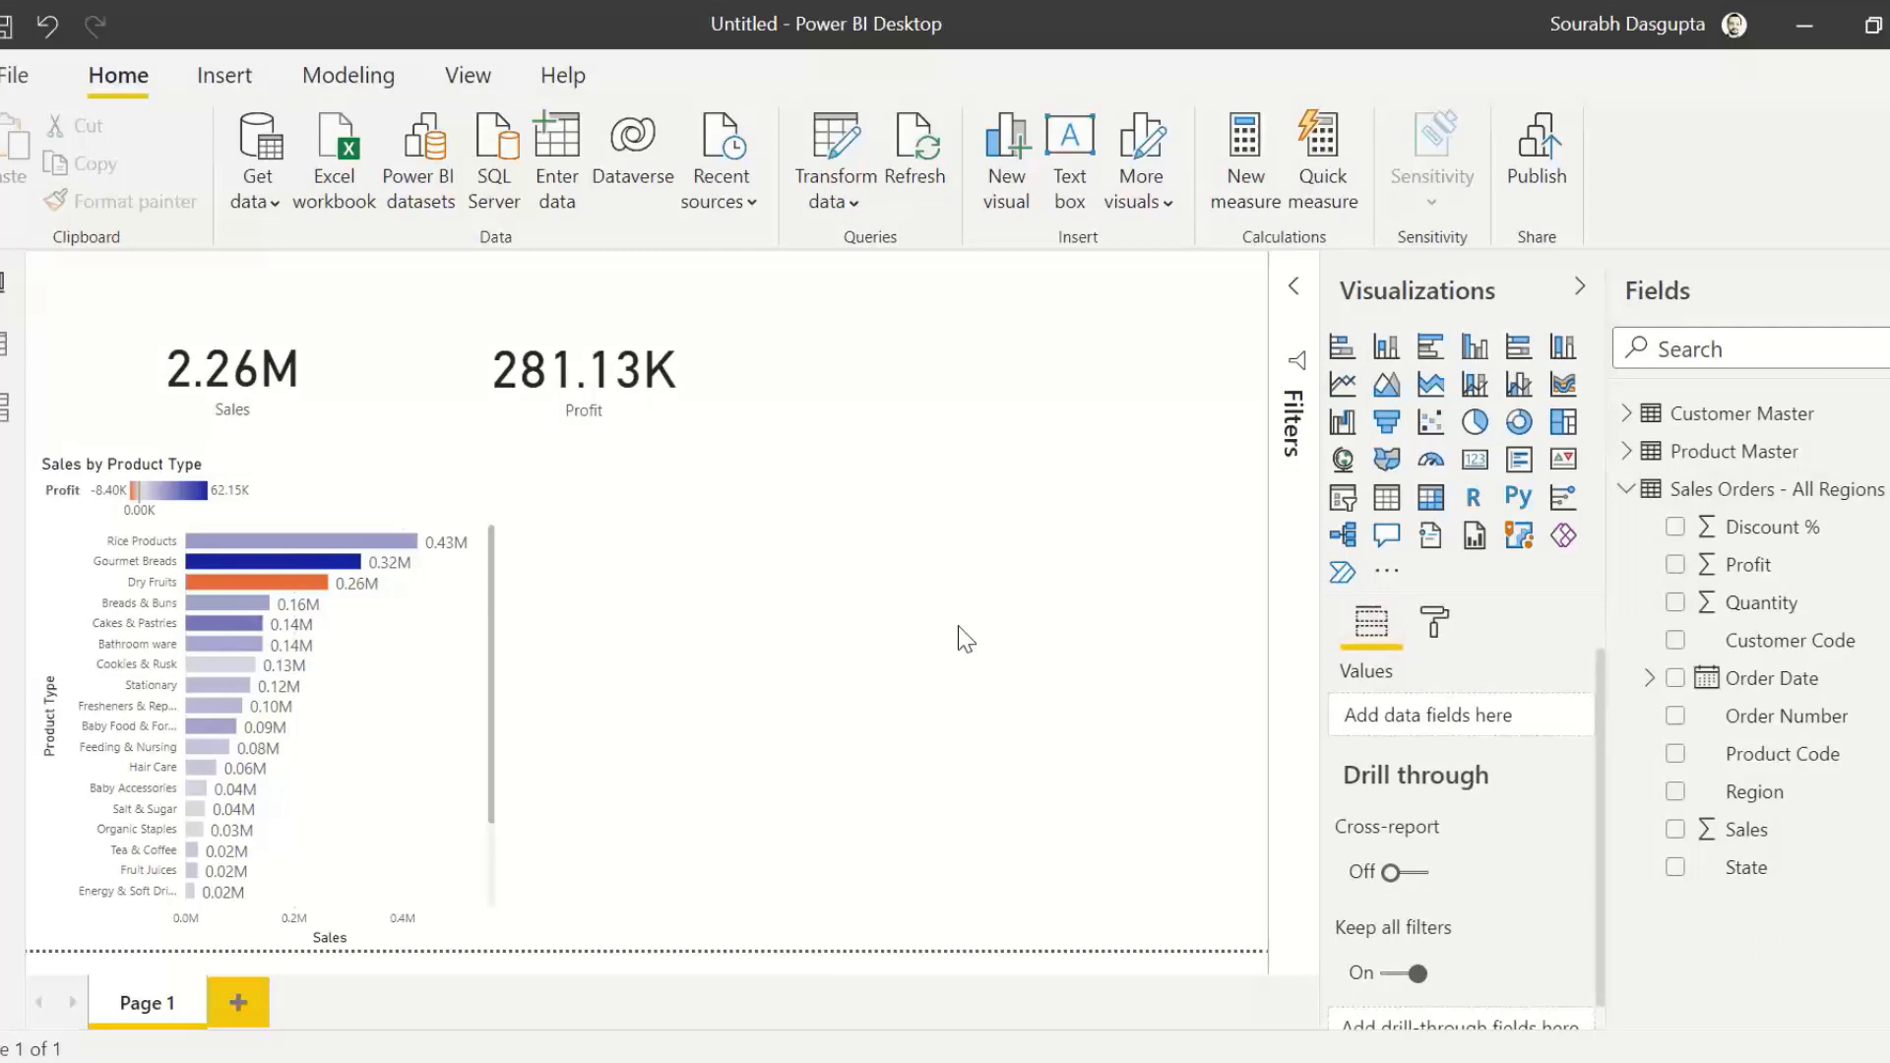
left_click(1650, 684)
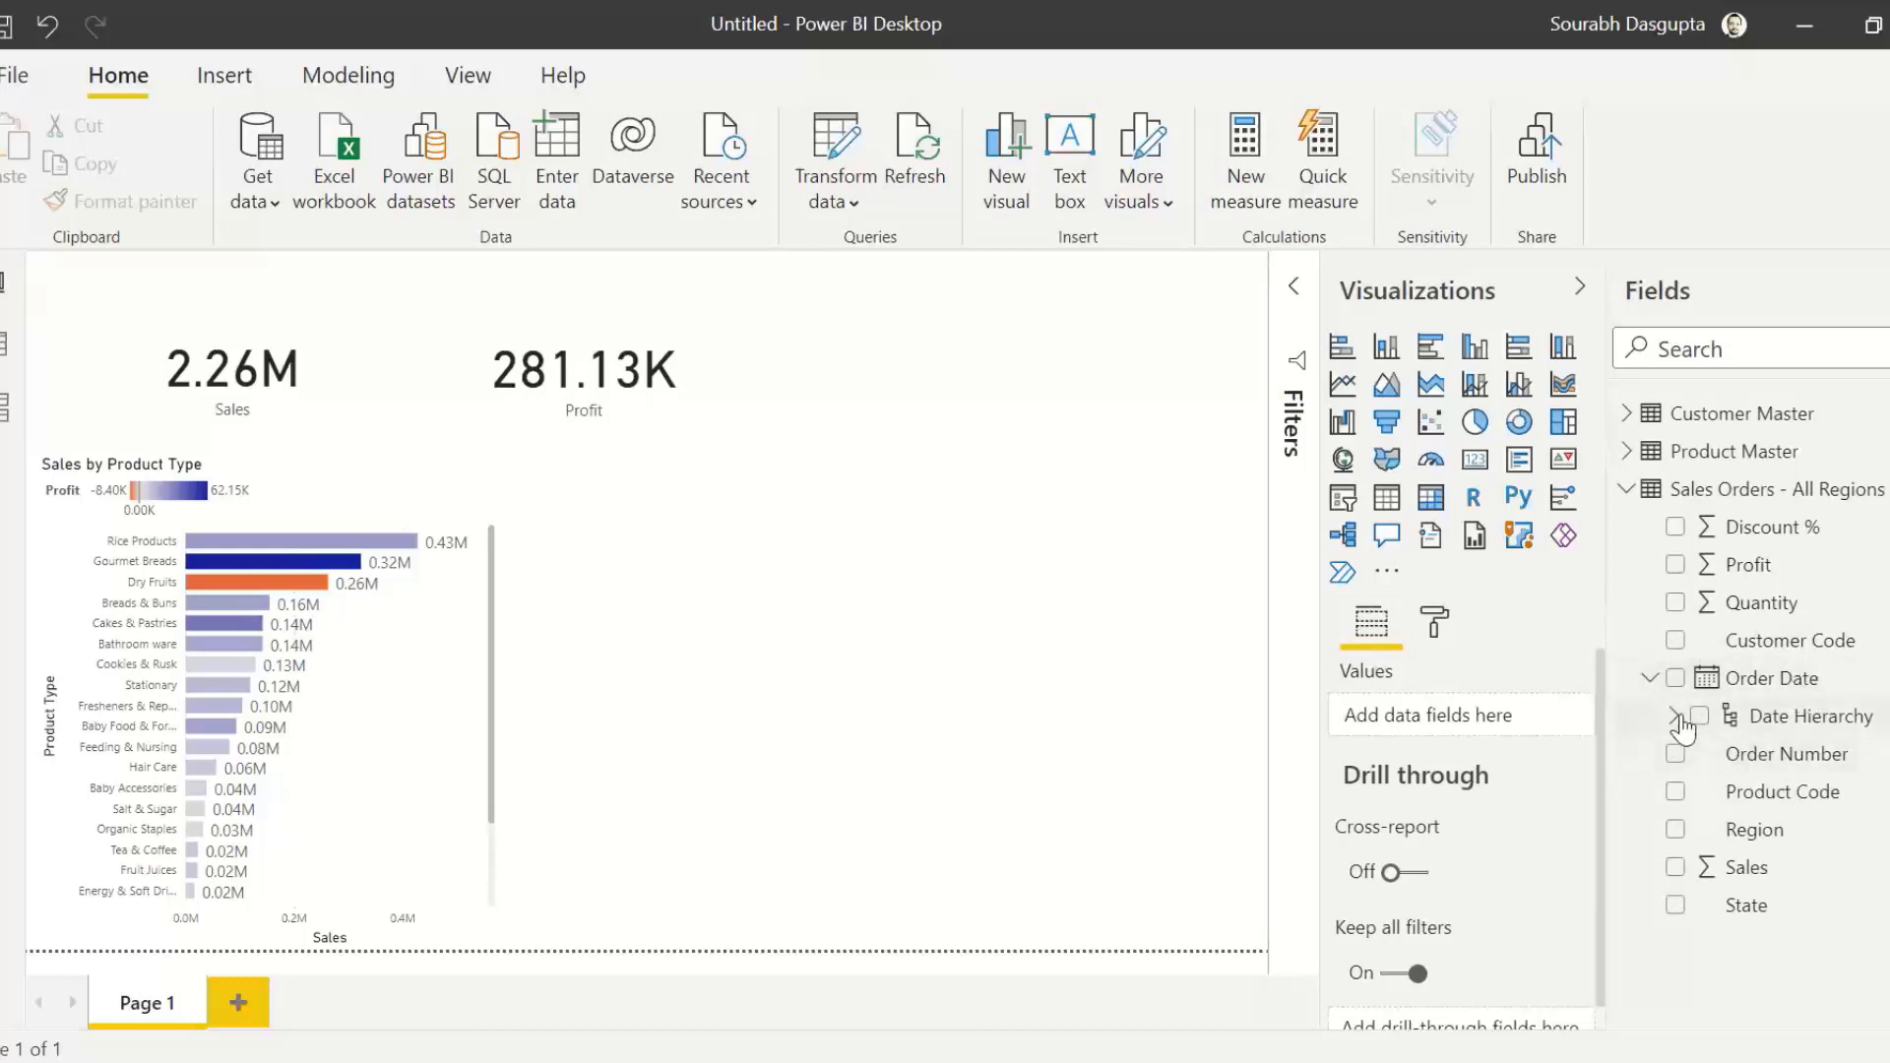
left_click(1673, 716)
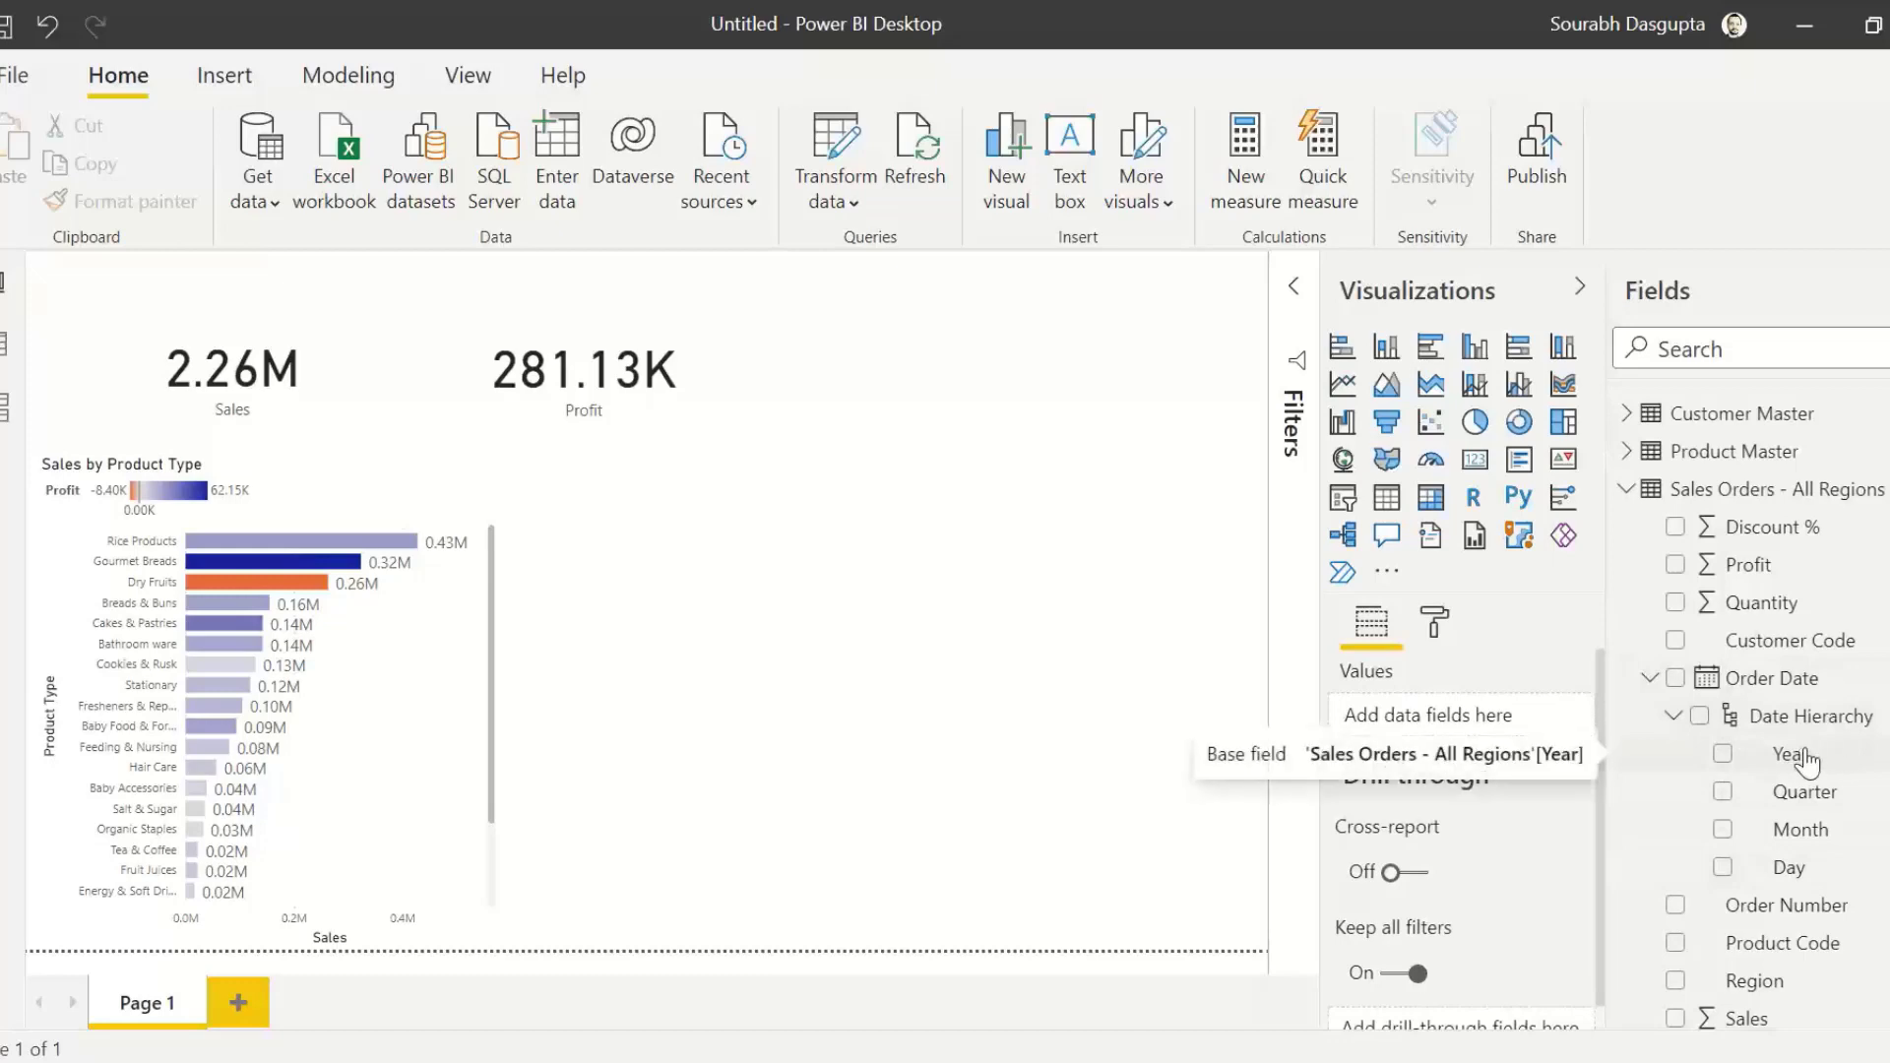
Step: Add an empty line chart beside the Sales by Product Type bar chart and enlarge it across the remaining page width
left_click(890, 543)
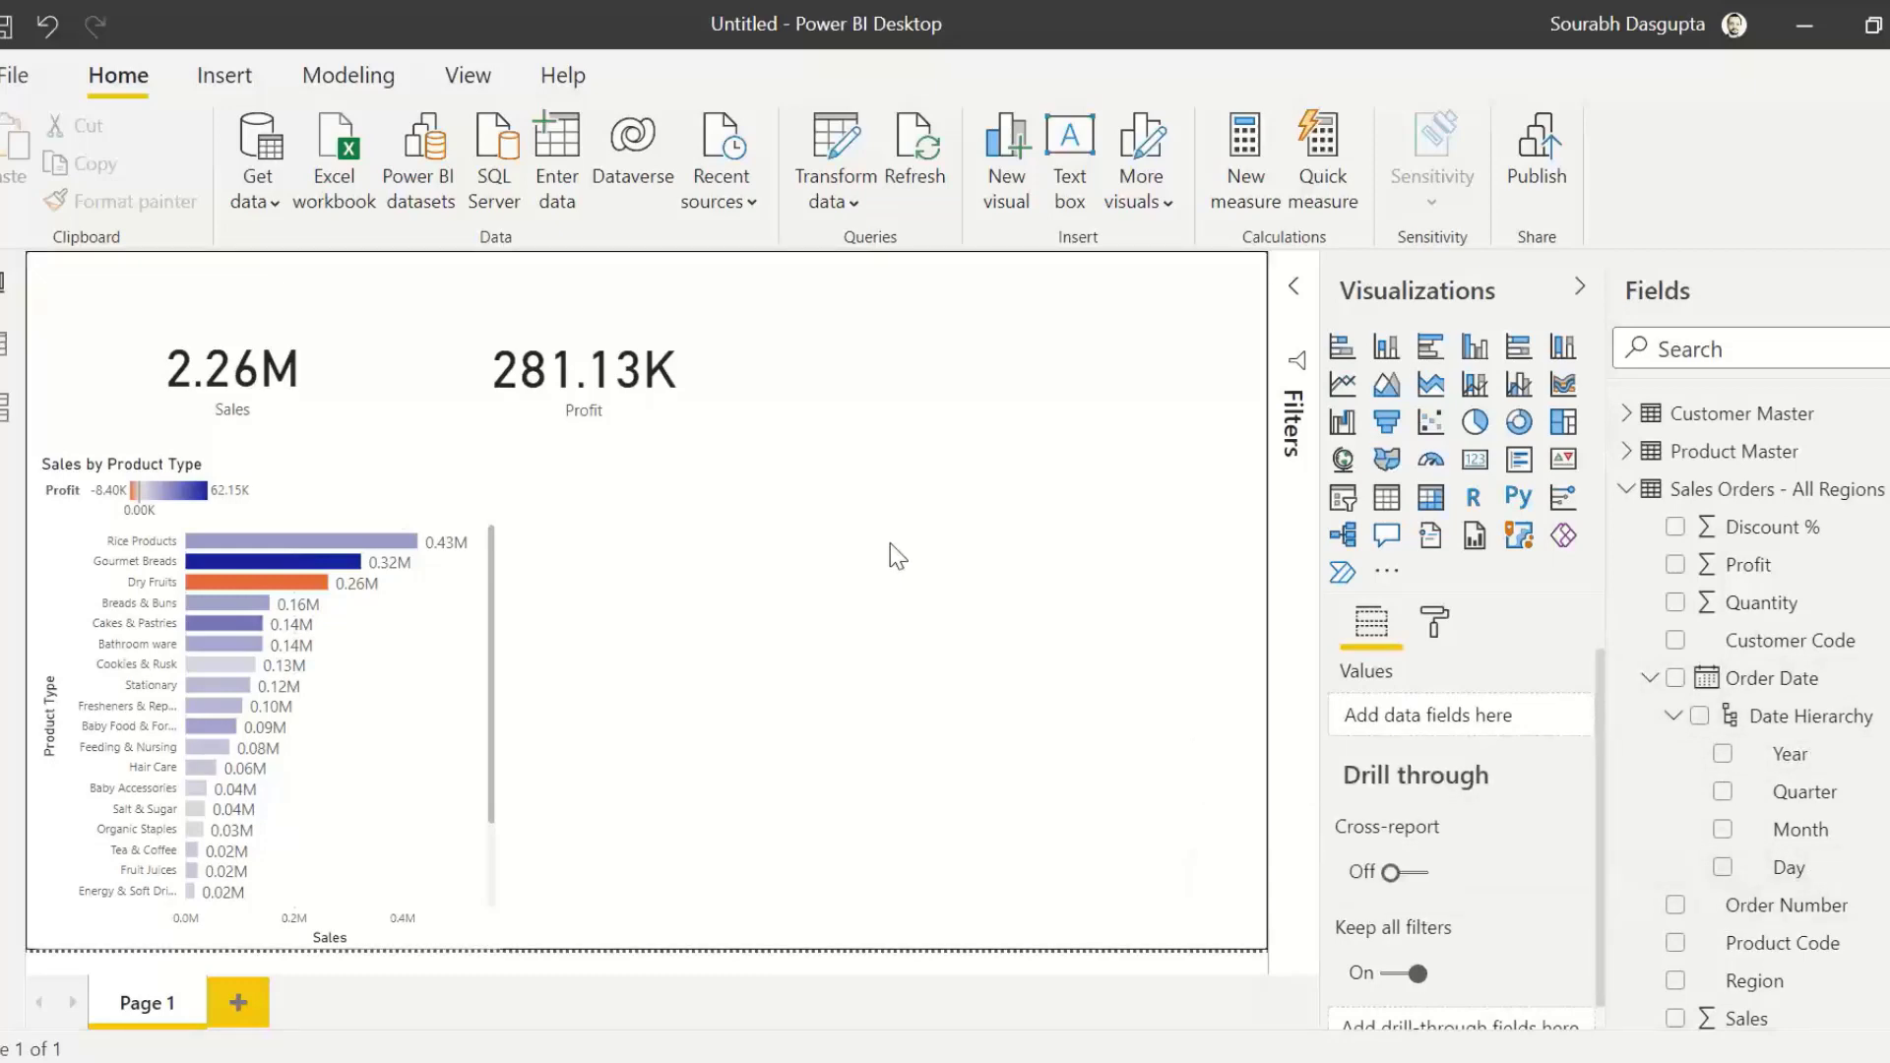
left_click(1344, 385)
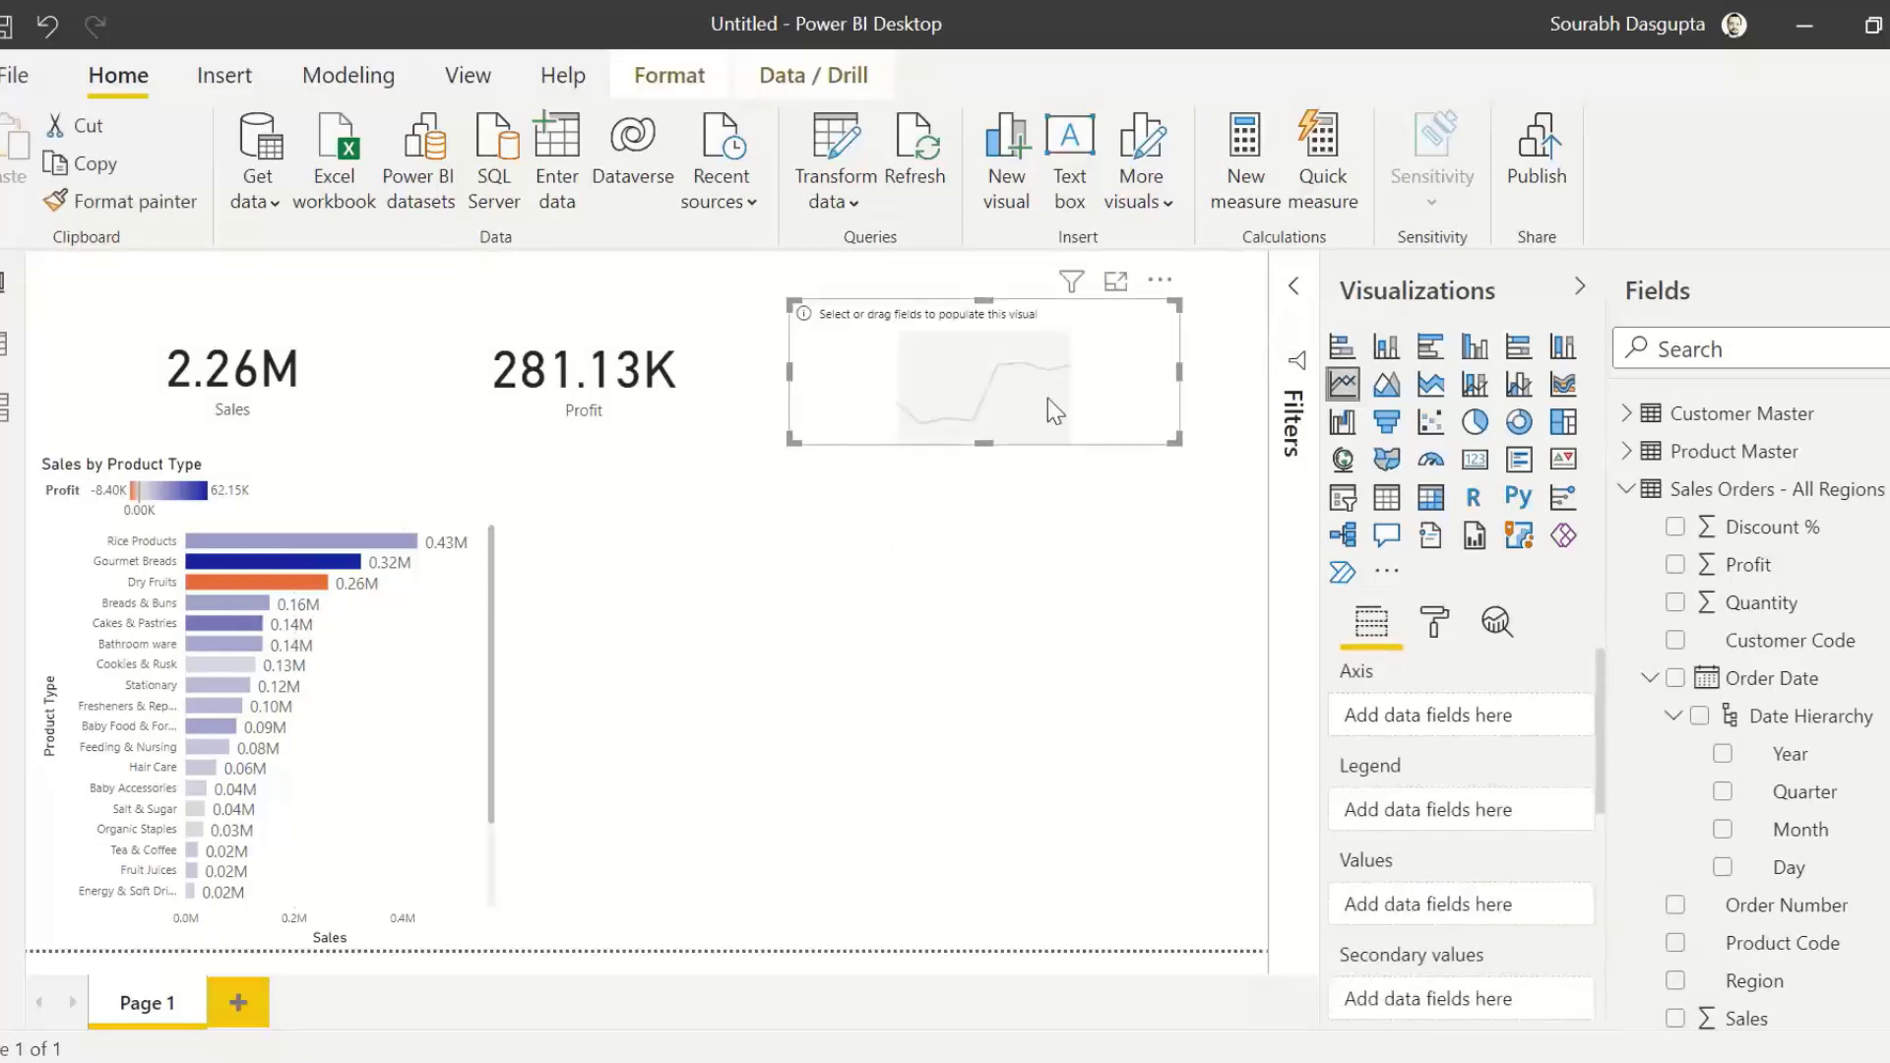
left_click_drag(1013, 452, 738, 640)
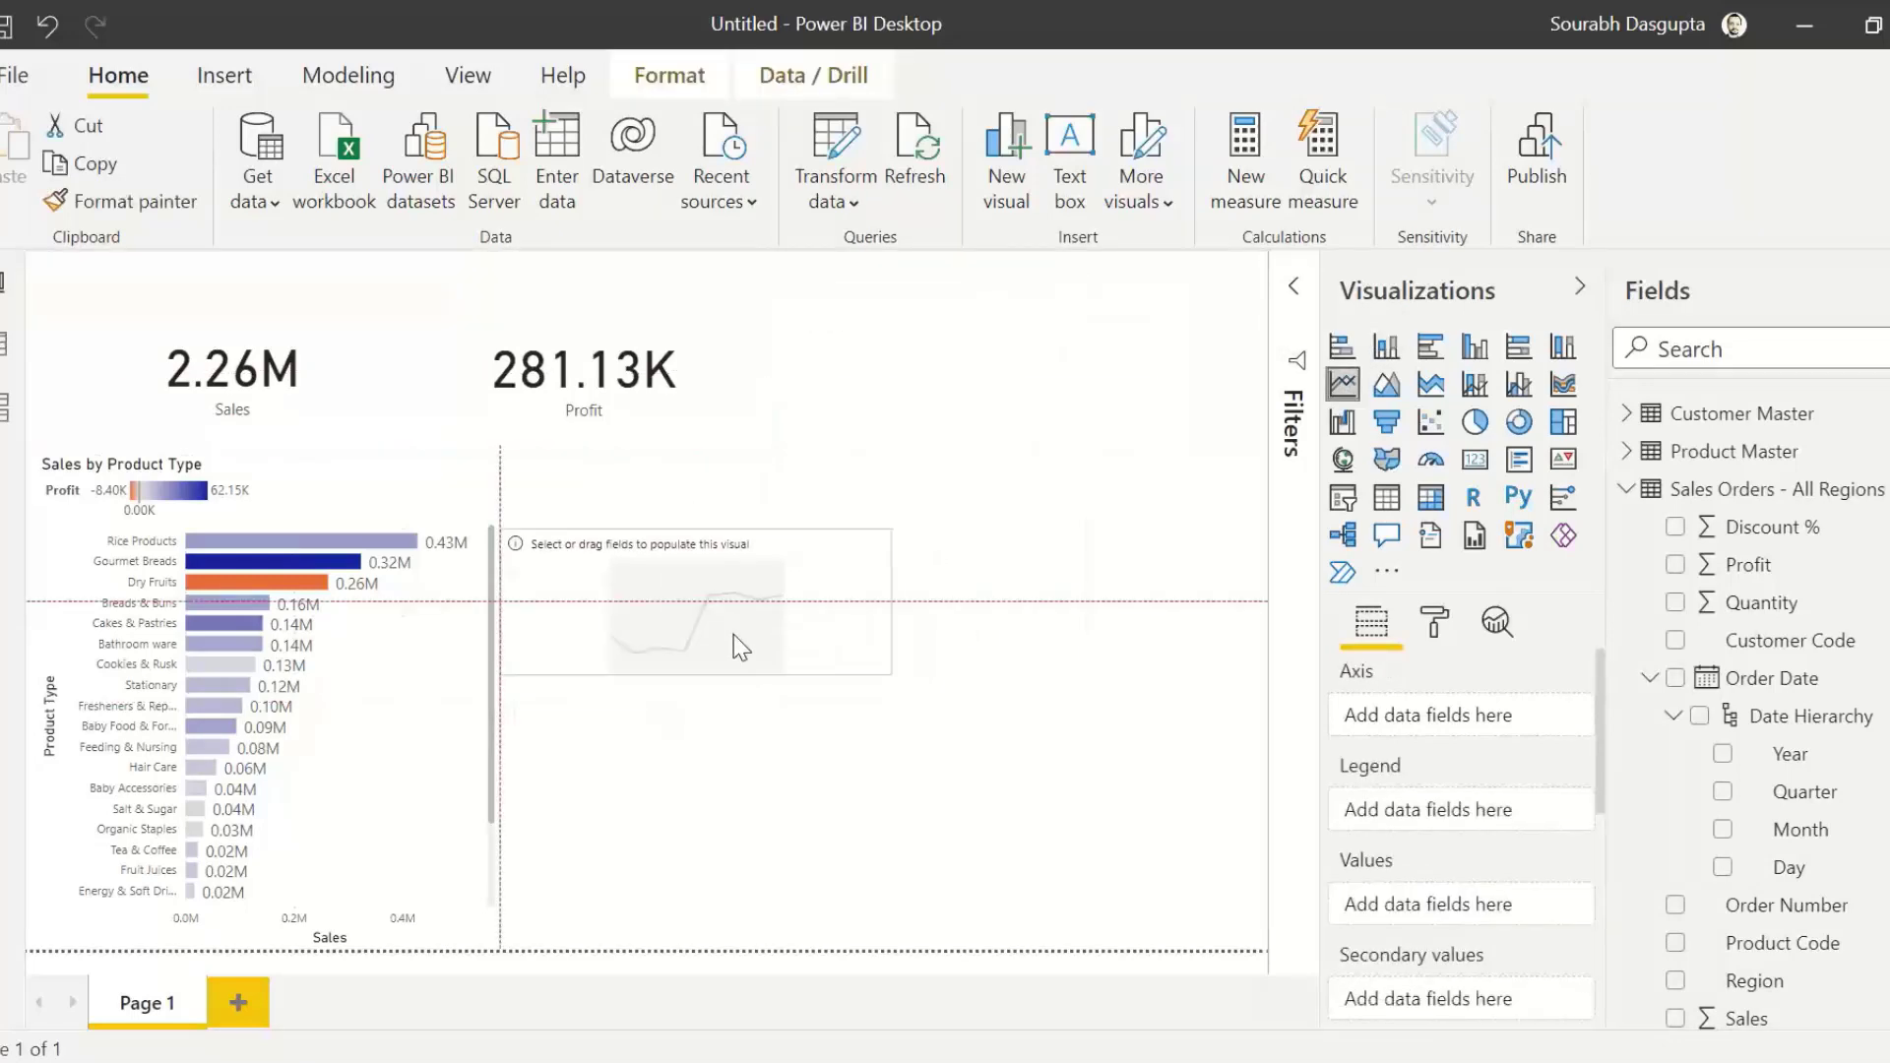
left_click_drag(898, 675, 1230, 844)
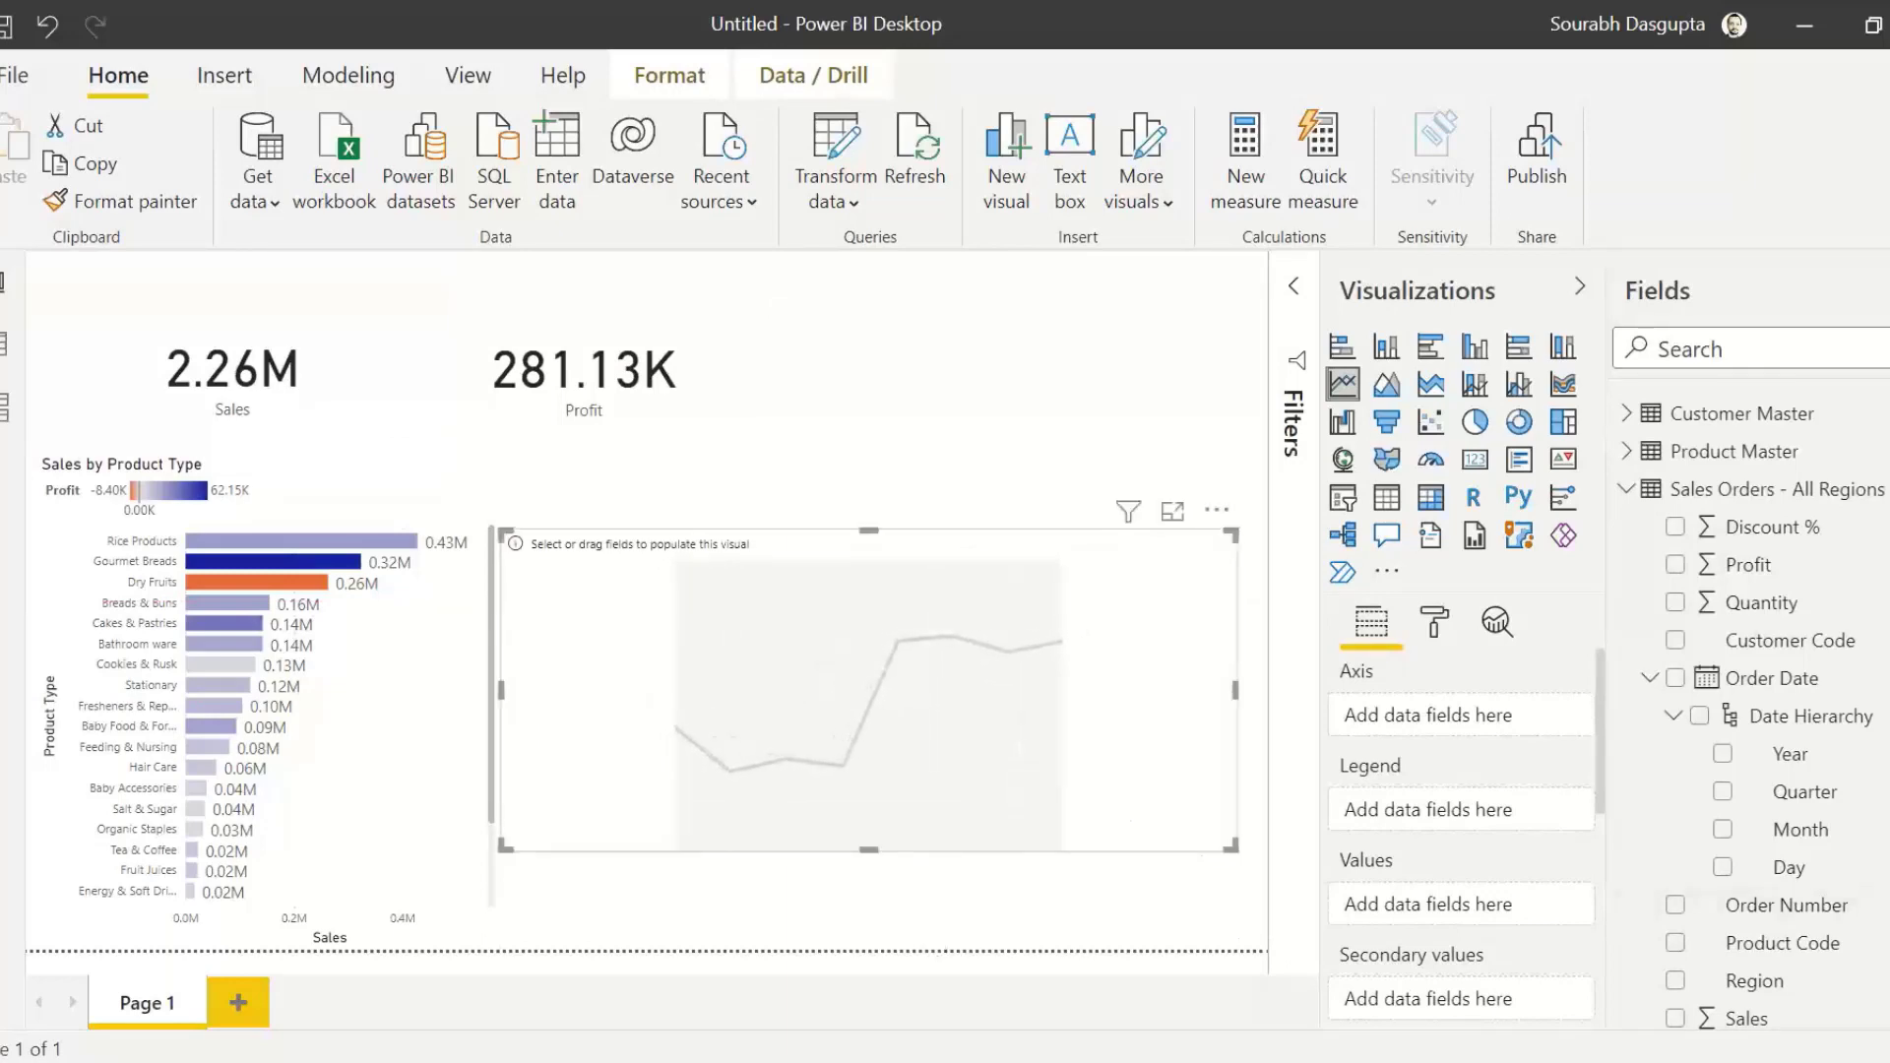
Step: Plot Sales against the Order Date hierarchy in the line chart and expand its axis to the year, quarter and month level
left_click_drag(1829, 715, 856, 689)
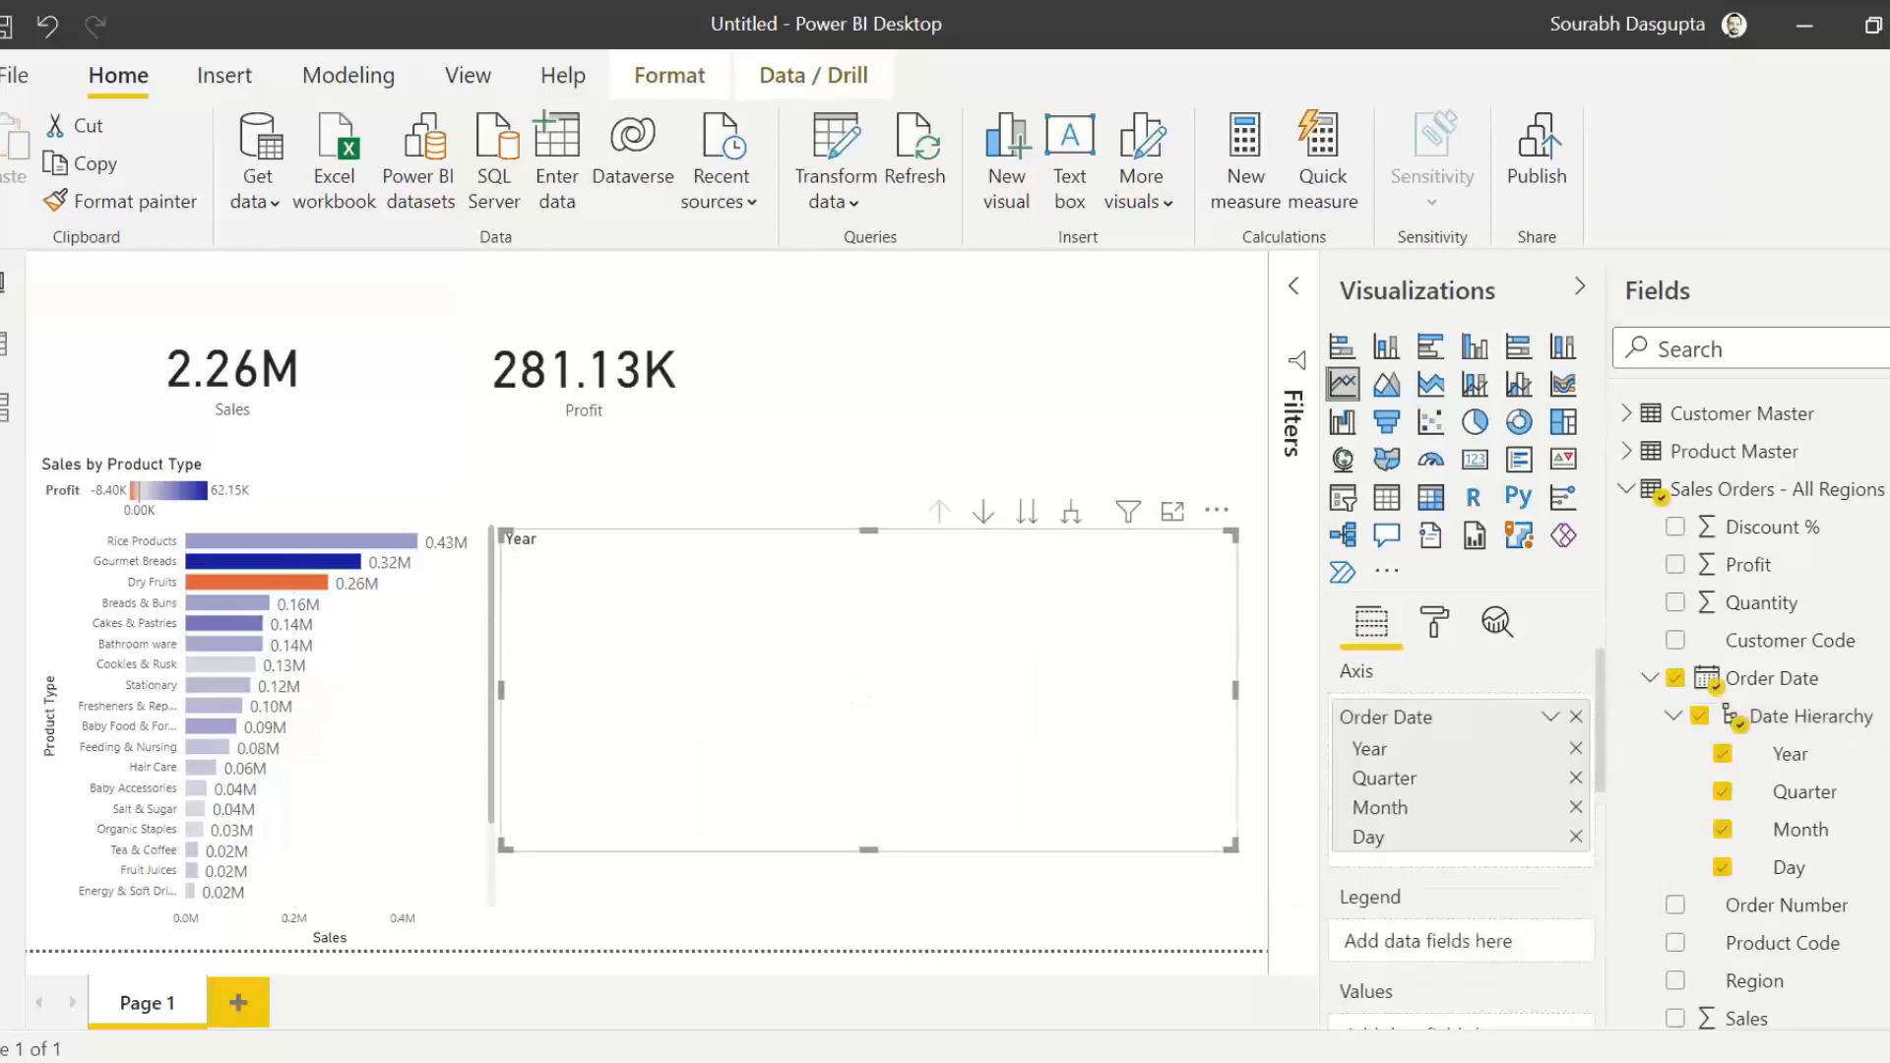
left_click_drag(1742, 969, 804, 669)
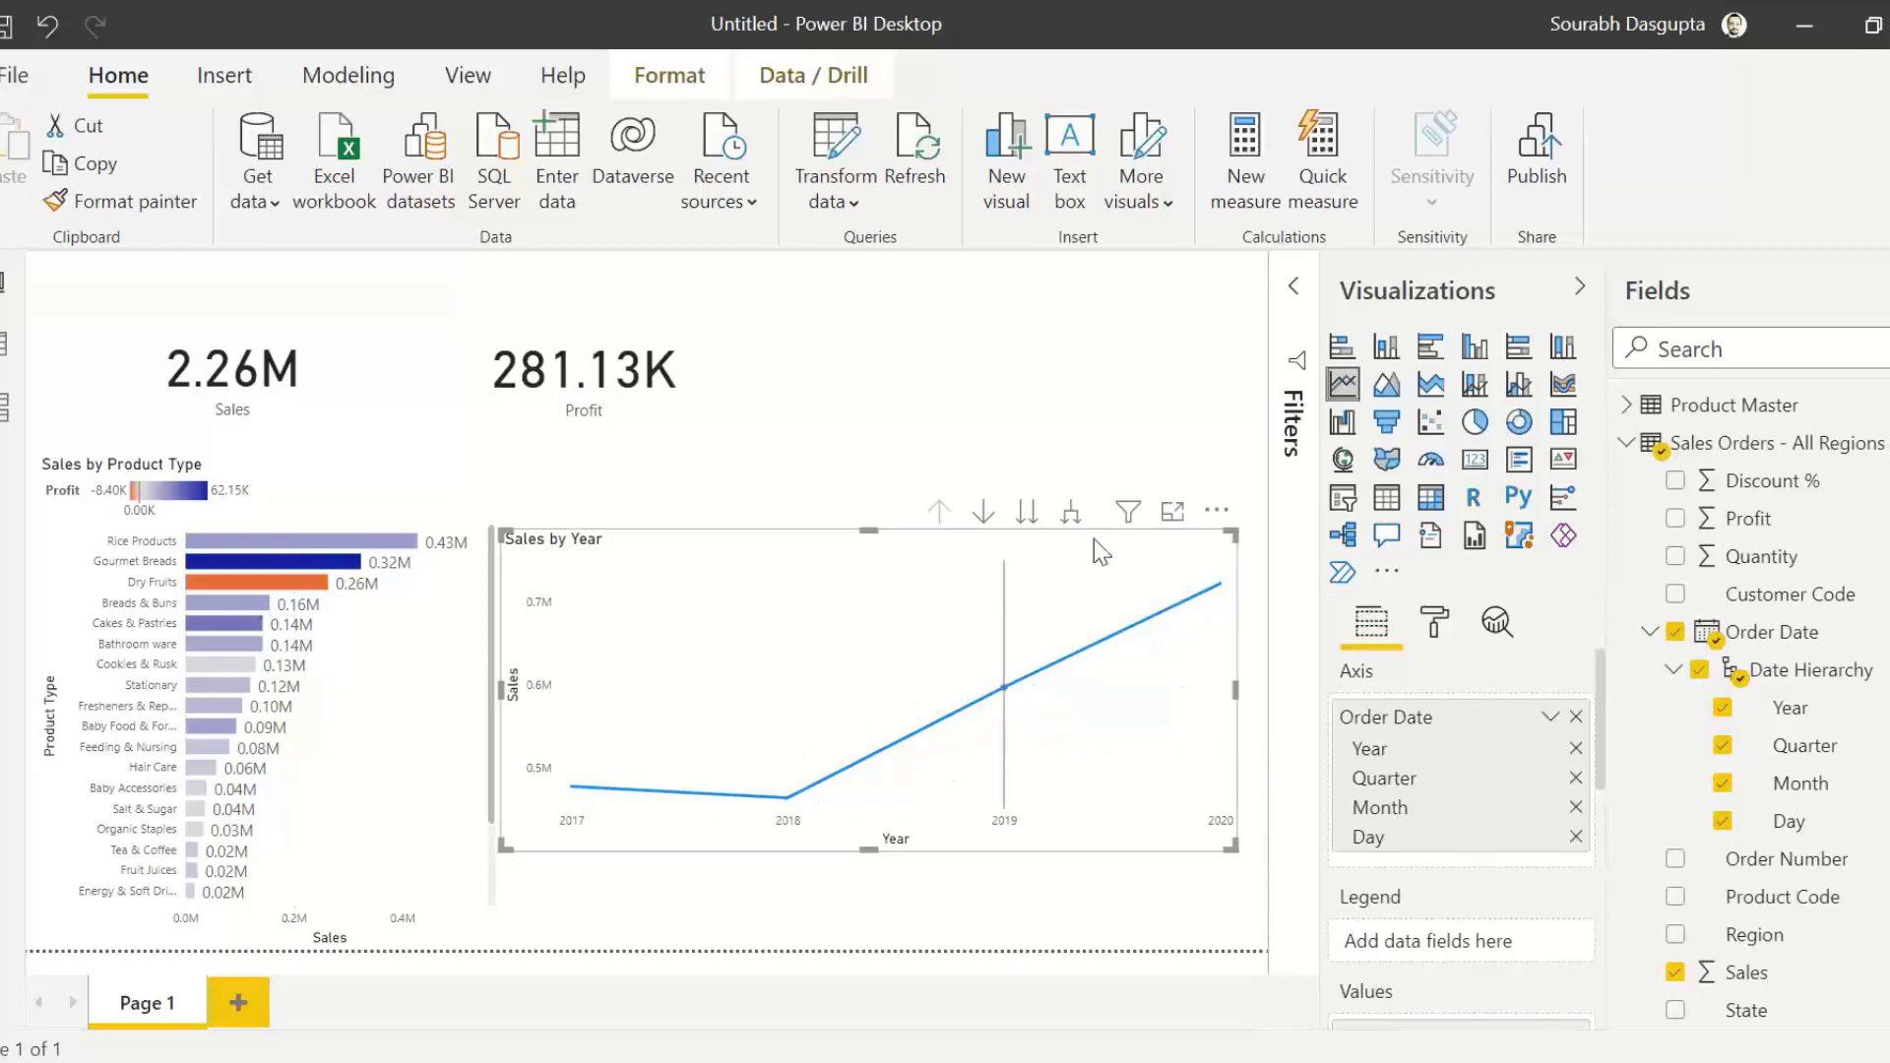
left_click(1071, 511)
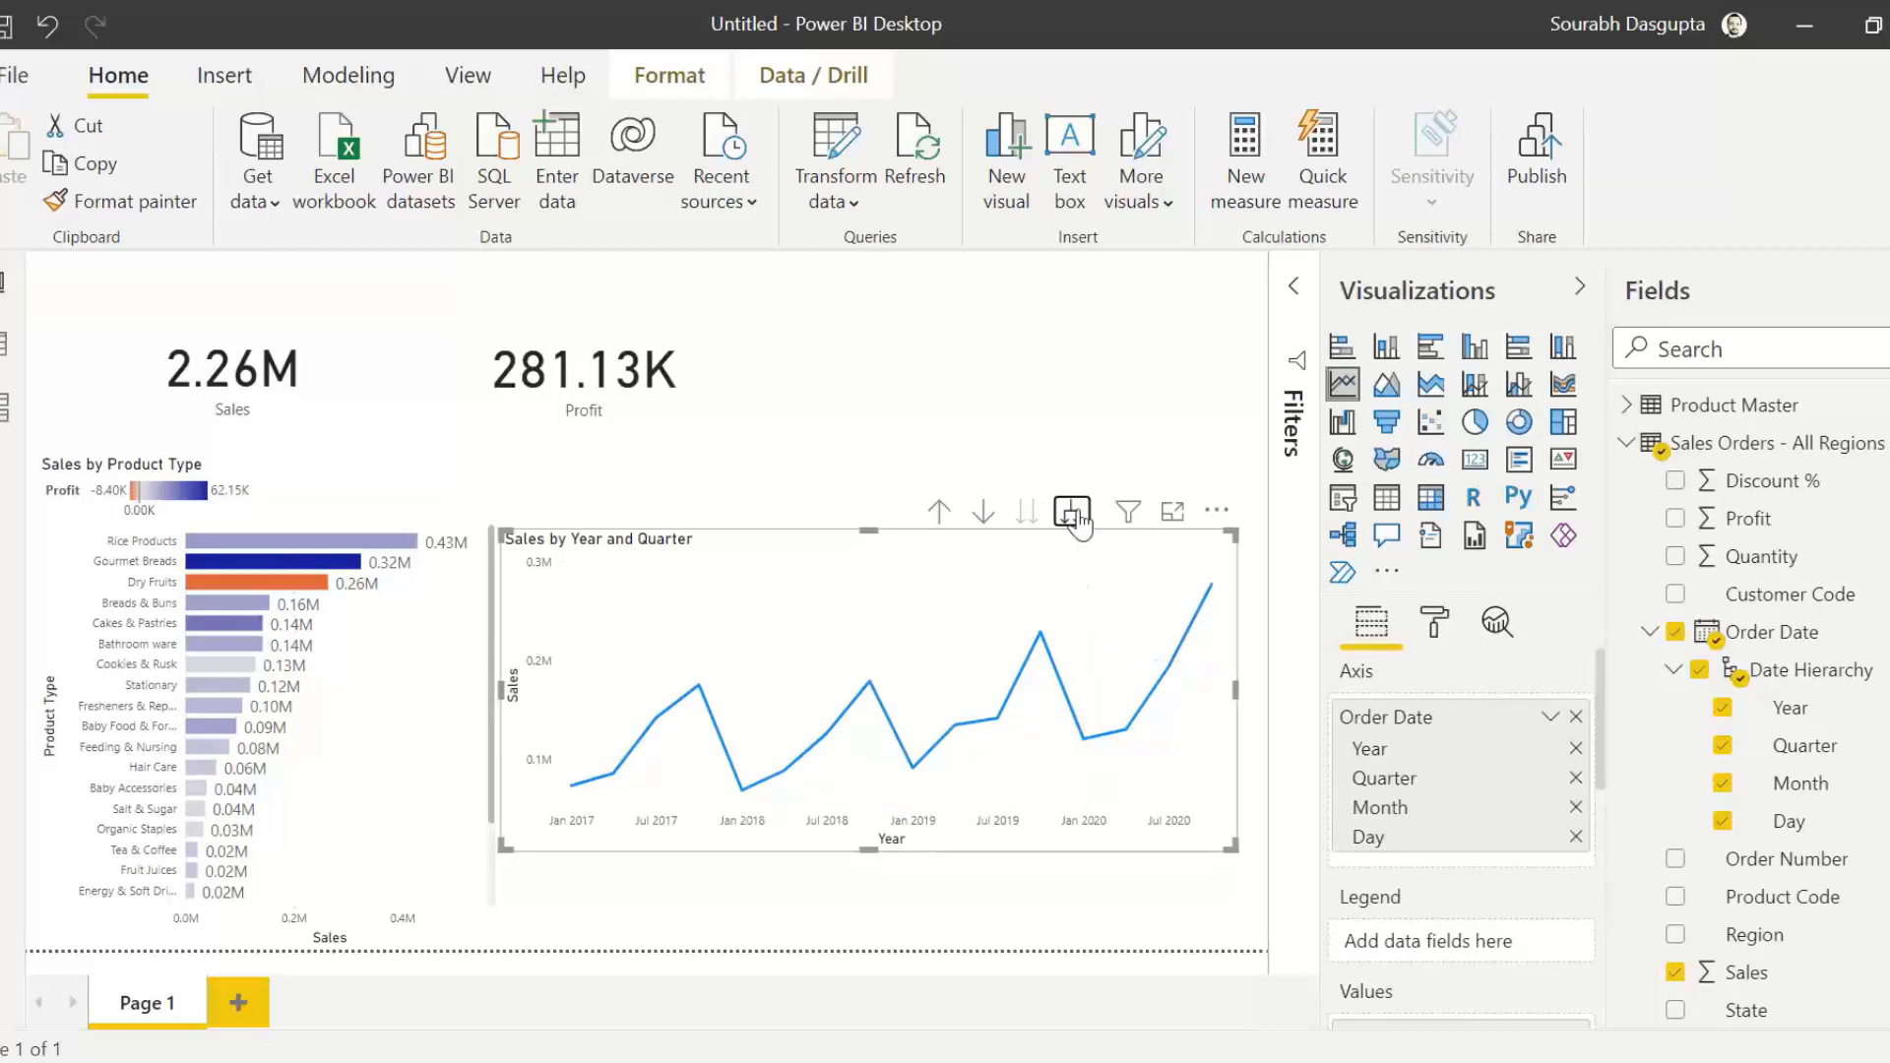
left_click(1072, 511)
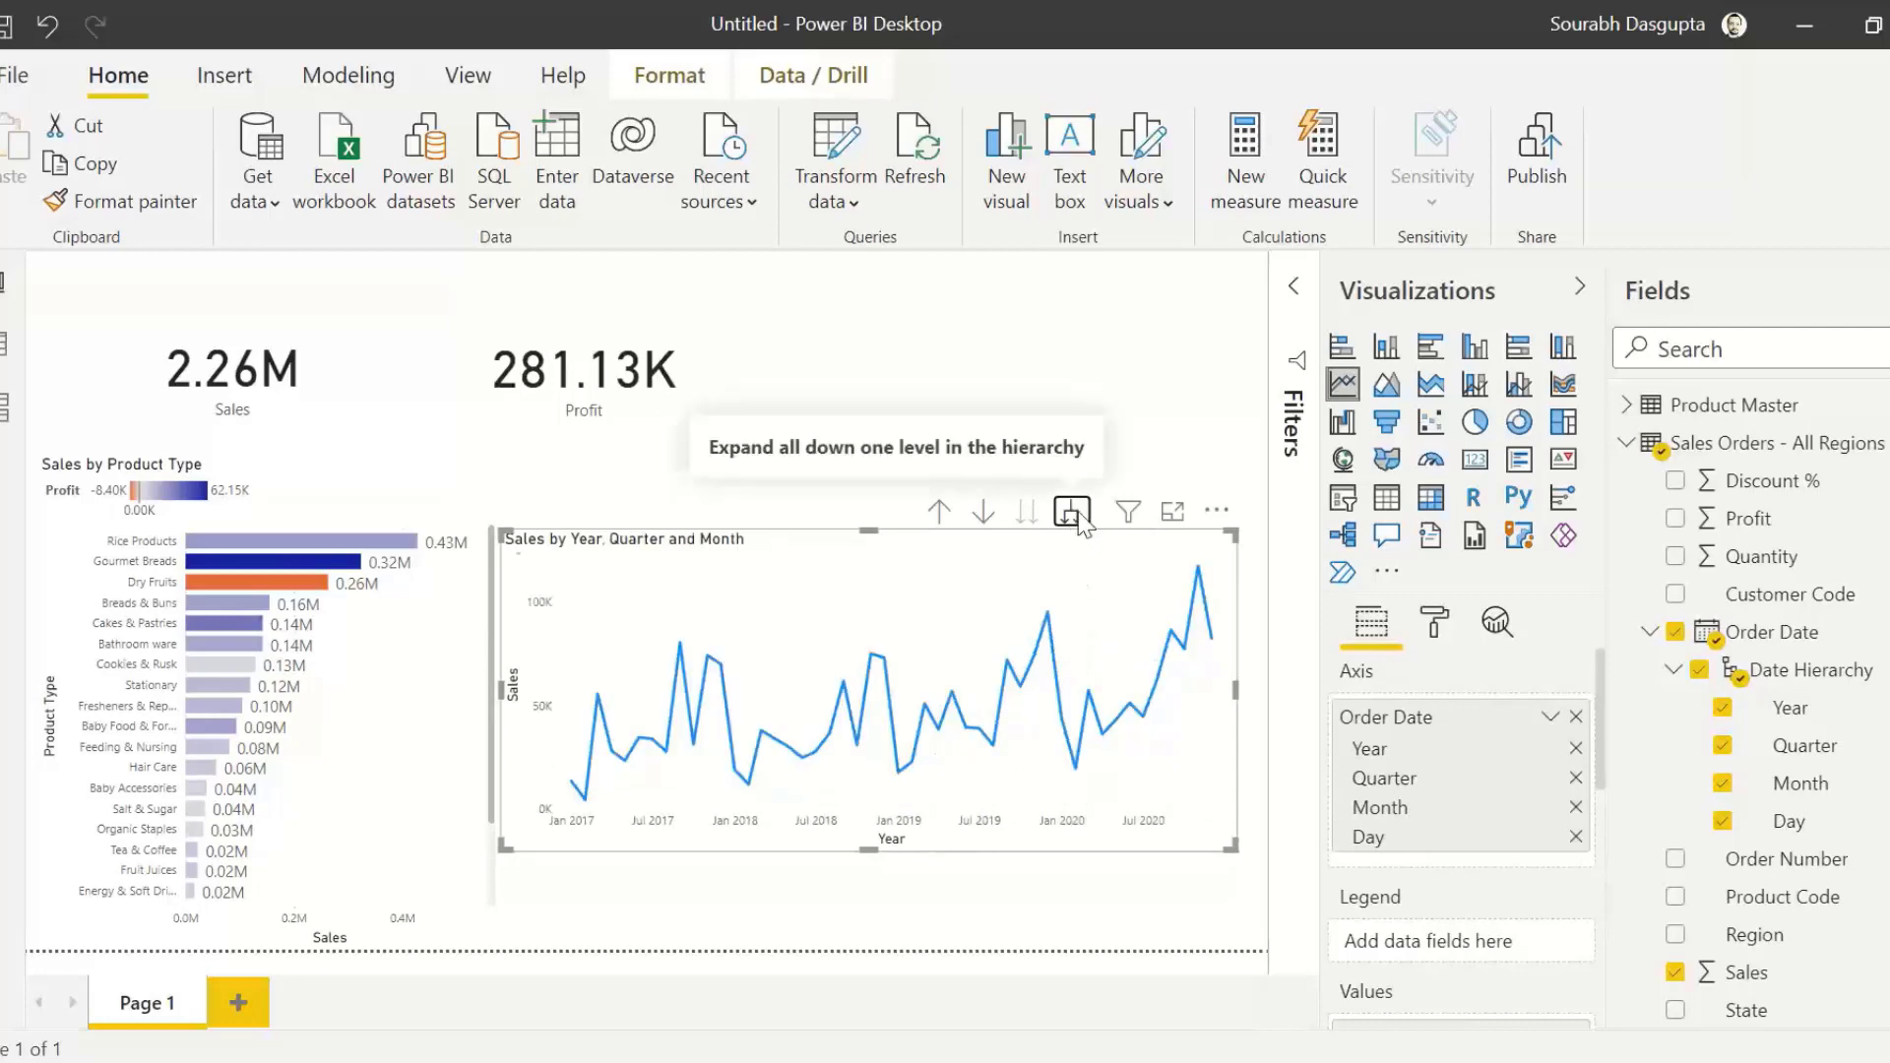
left_click(1076, 515)
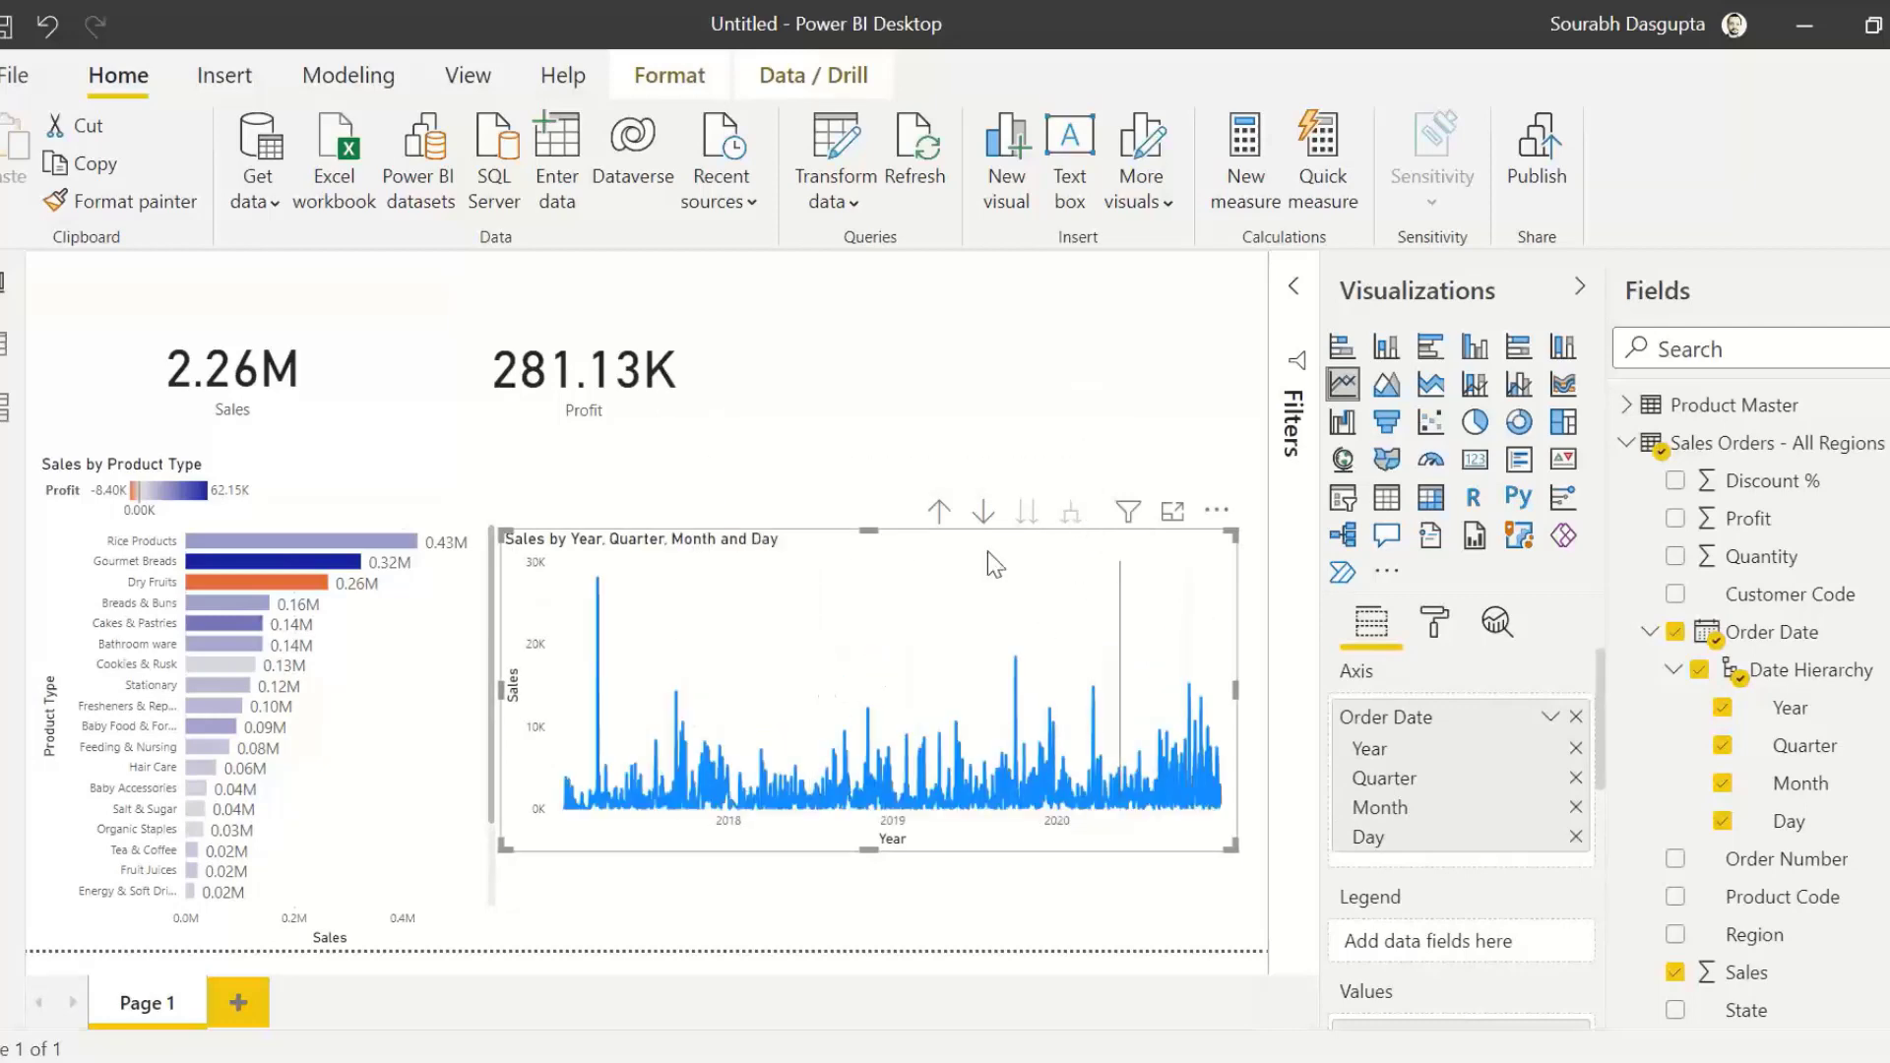
left_click(939, 511)
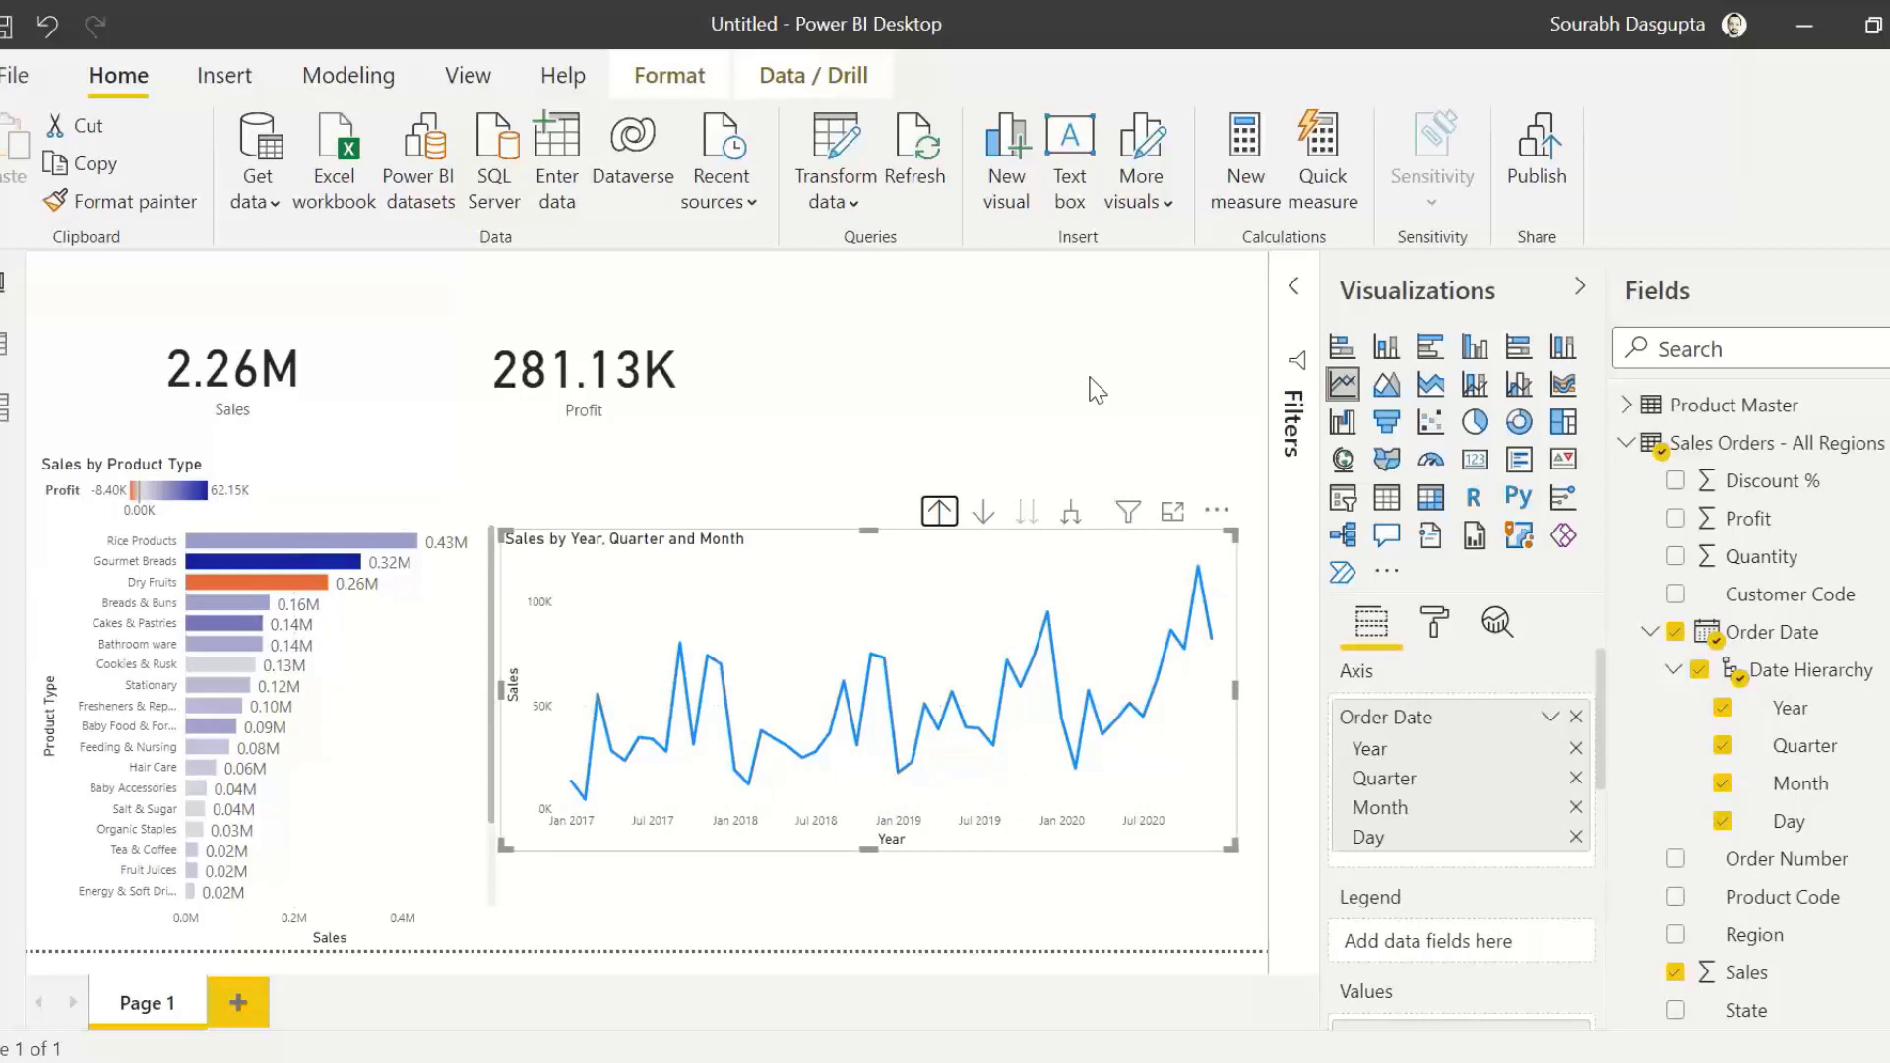
left_click(1125, 406)
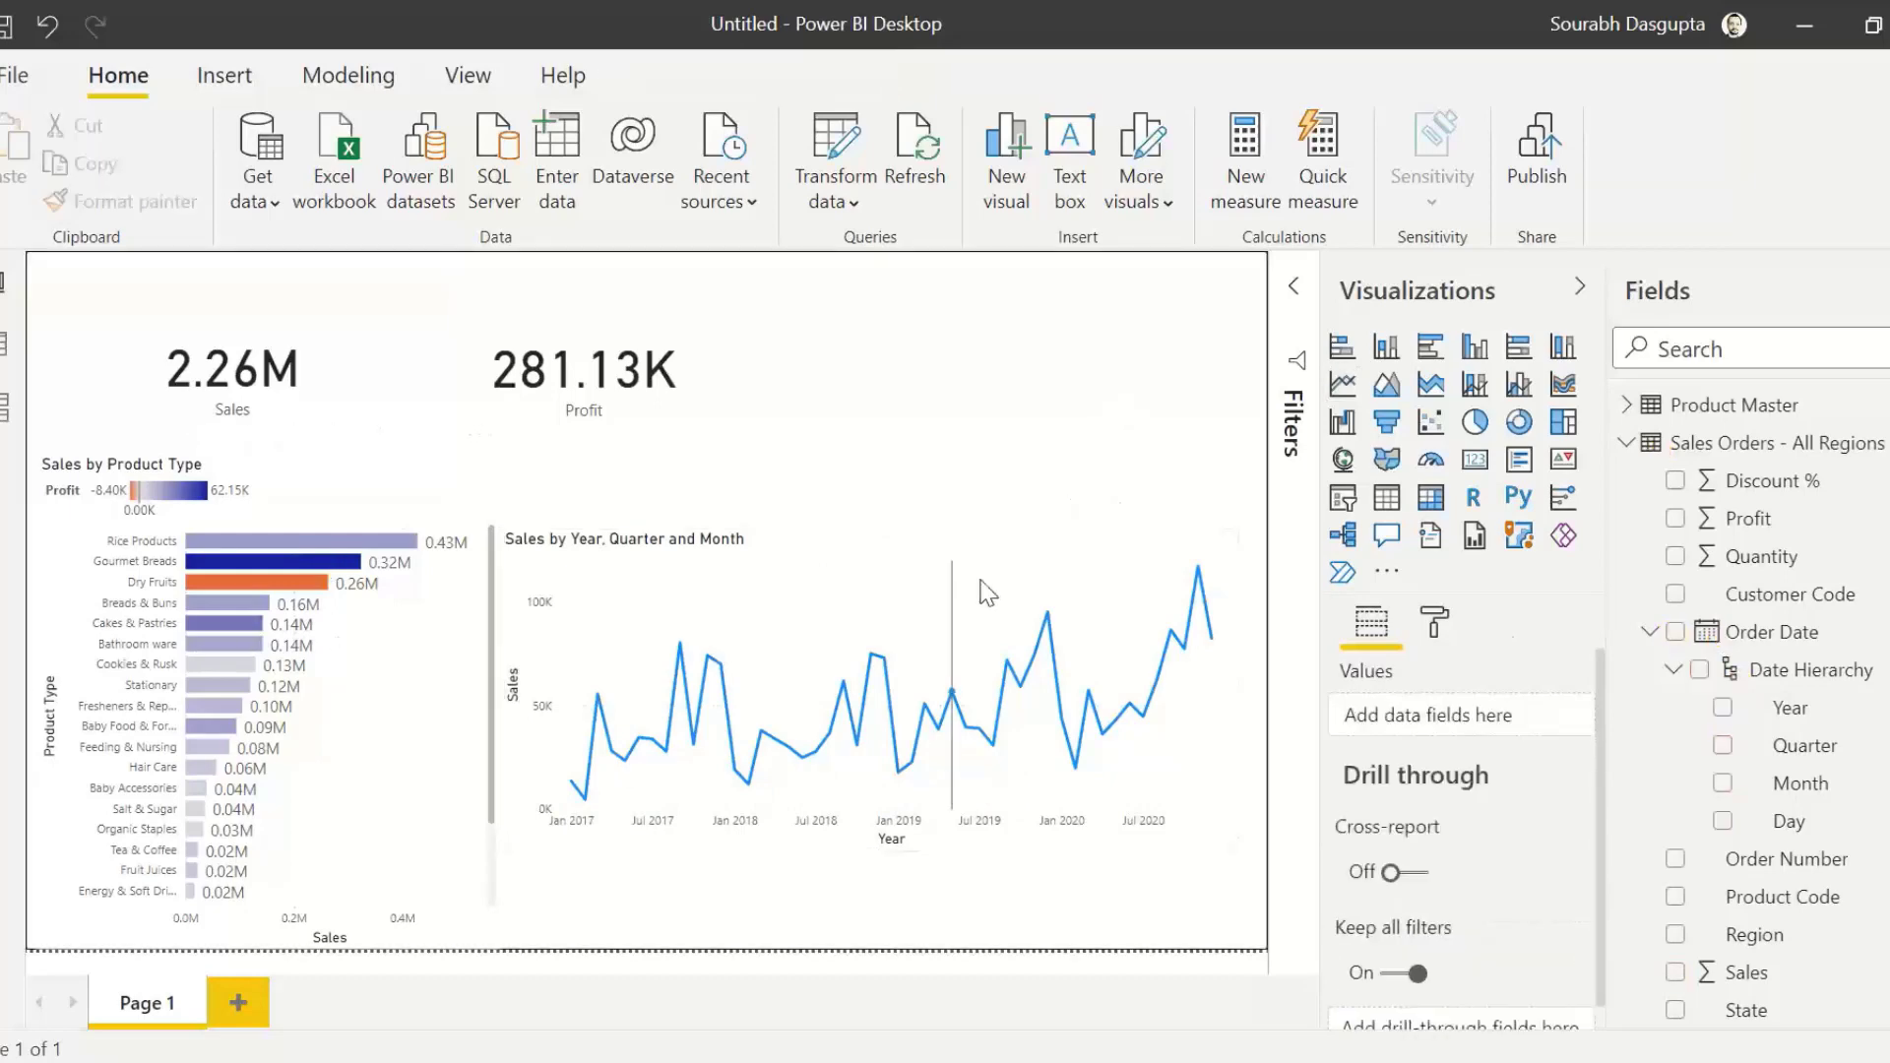
Step: Add Profit to the line chart as a secondary value alongside Sales
left_click(1033, 617)
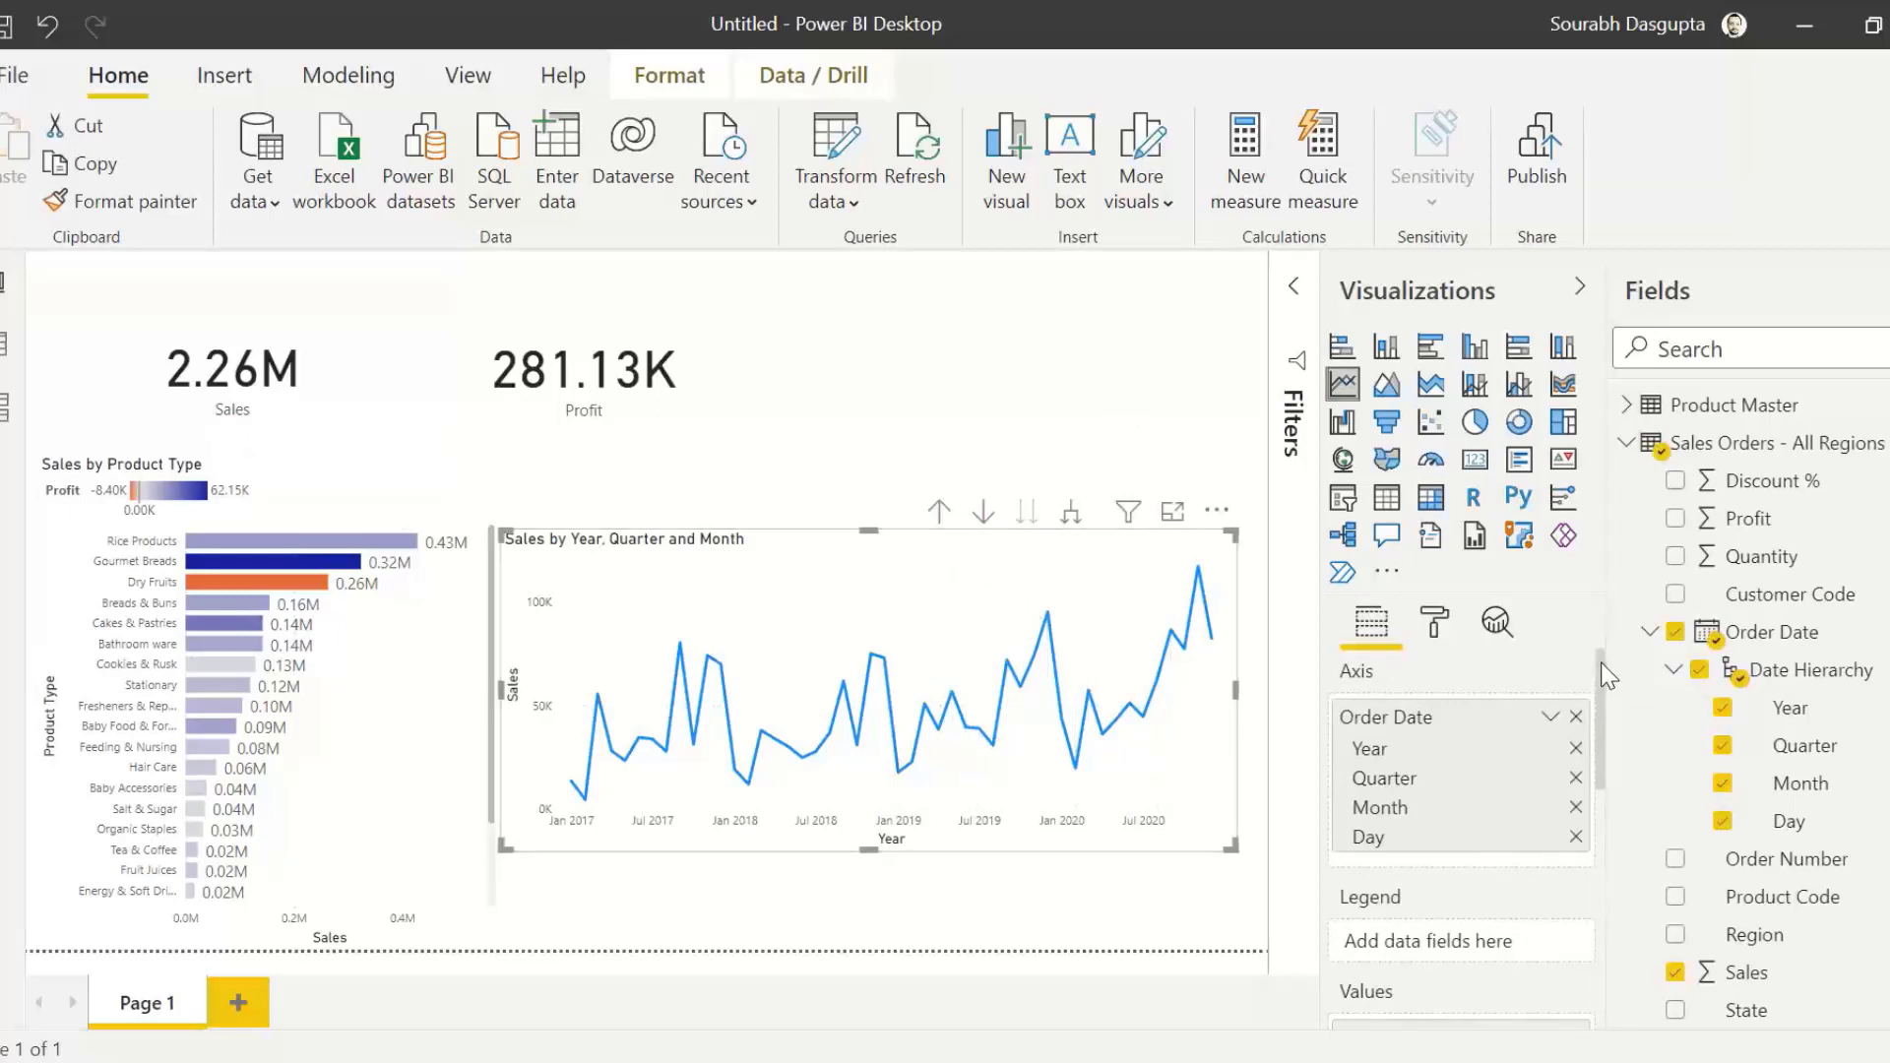
scroll(1603, 699, "down", 1)
scroll(1606, 722, "down", 2)
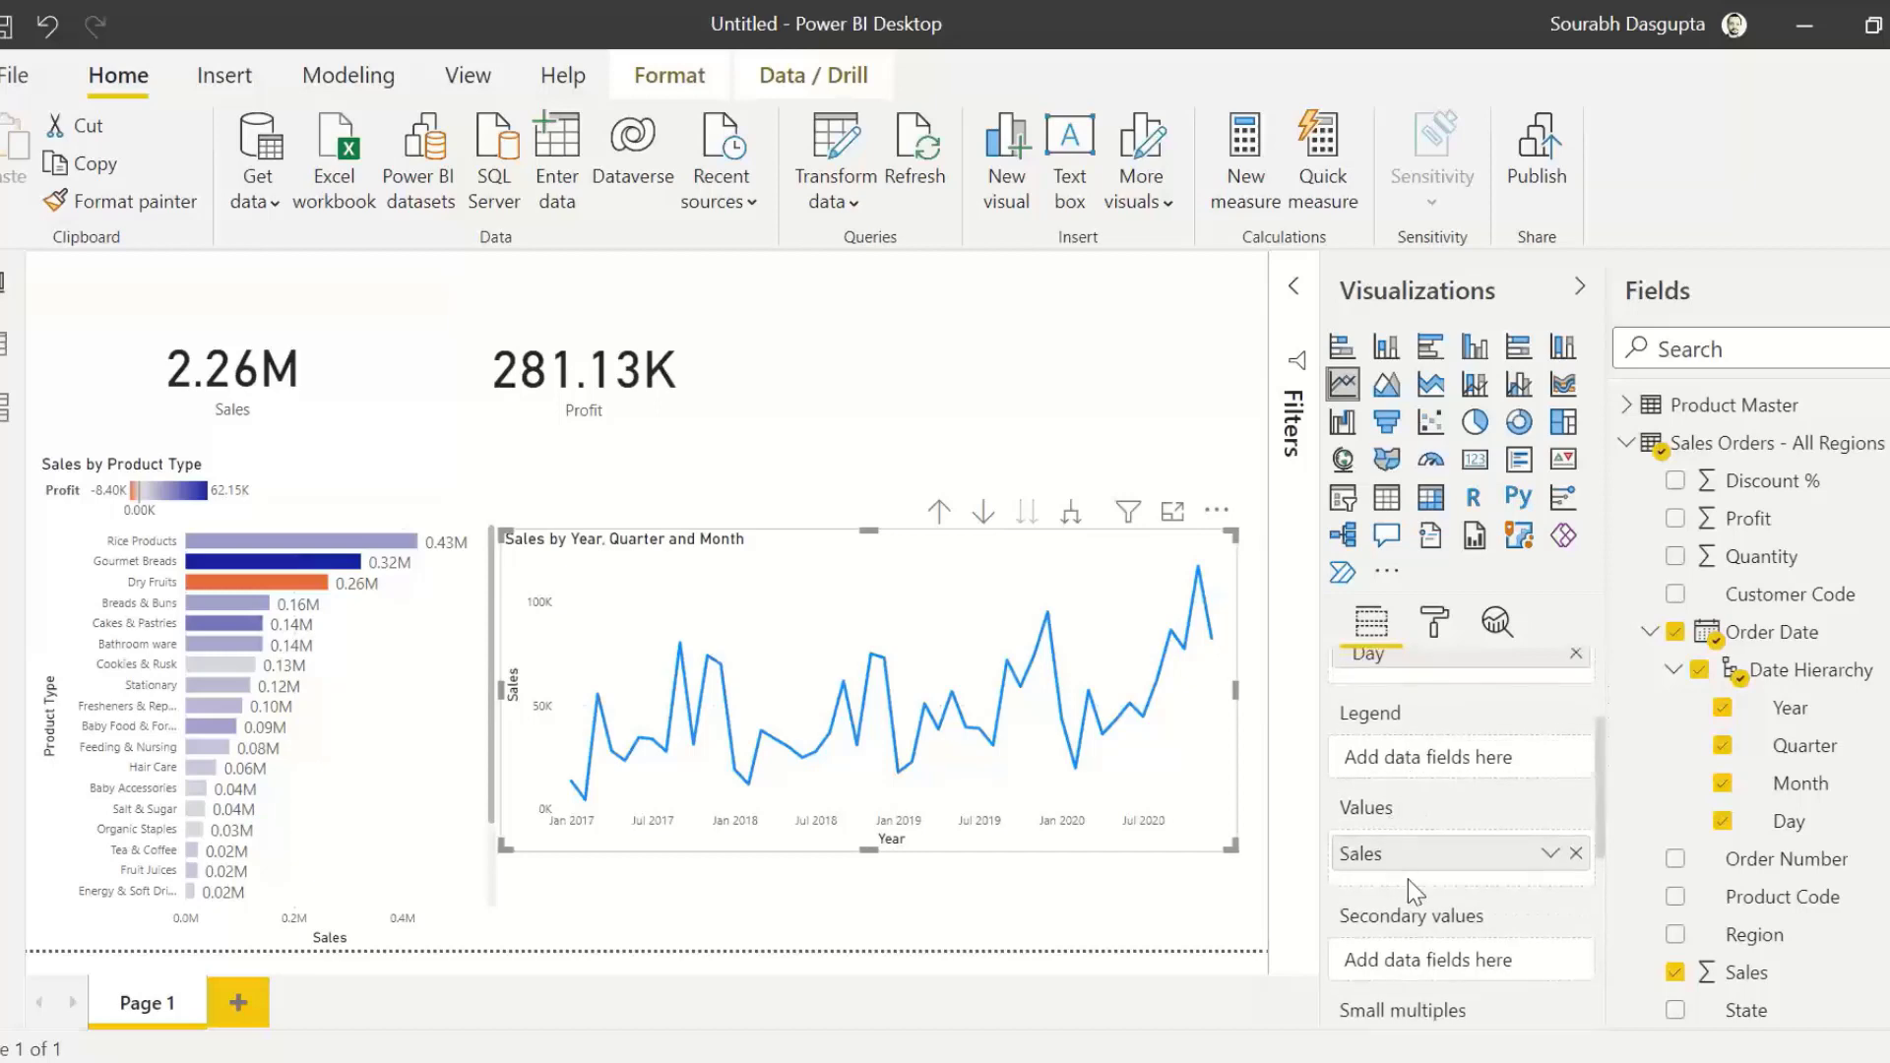
scroll(1407, 878, "down", 3)
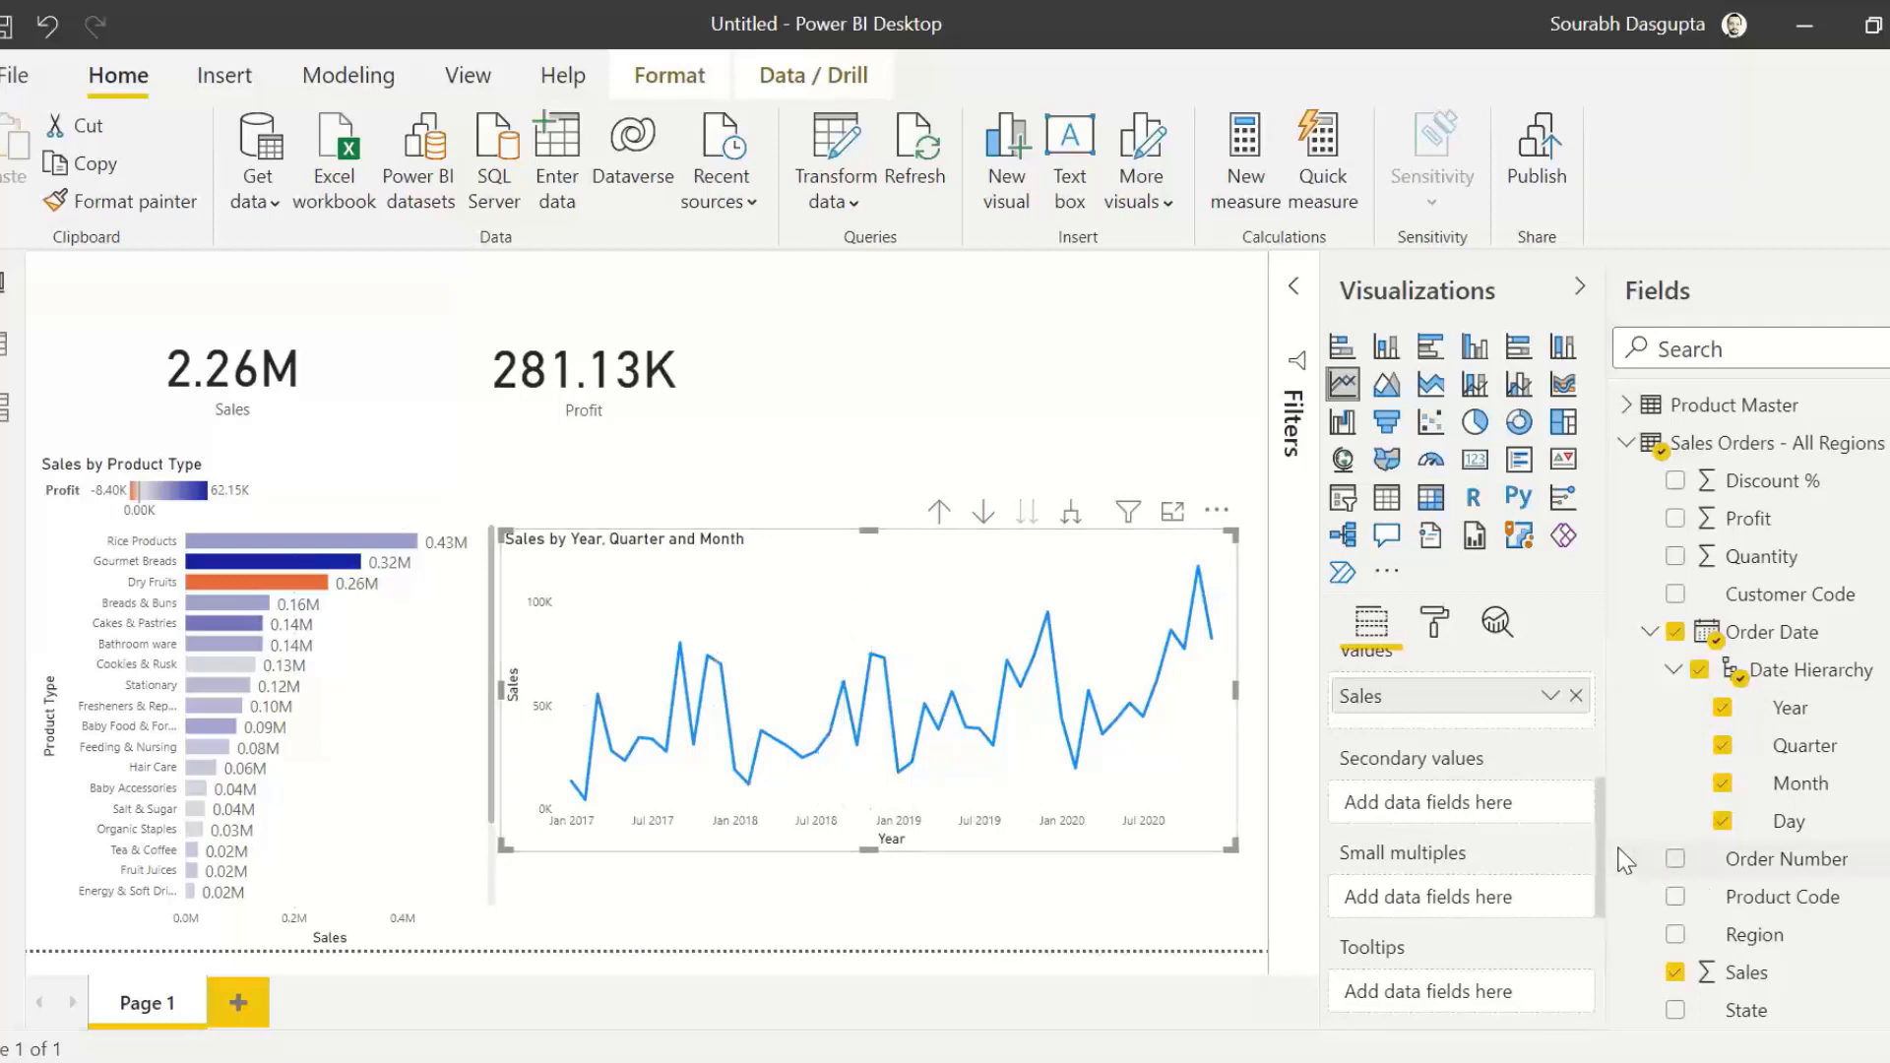
scroll(1602, 856, "up", 1)
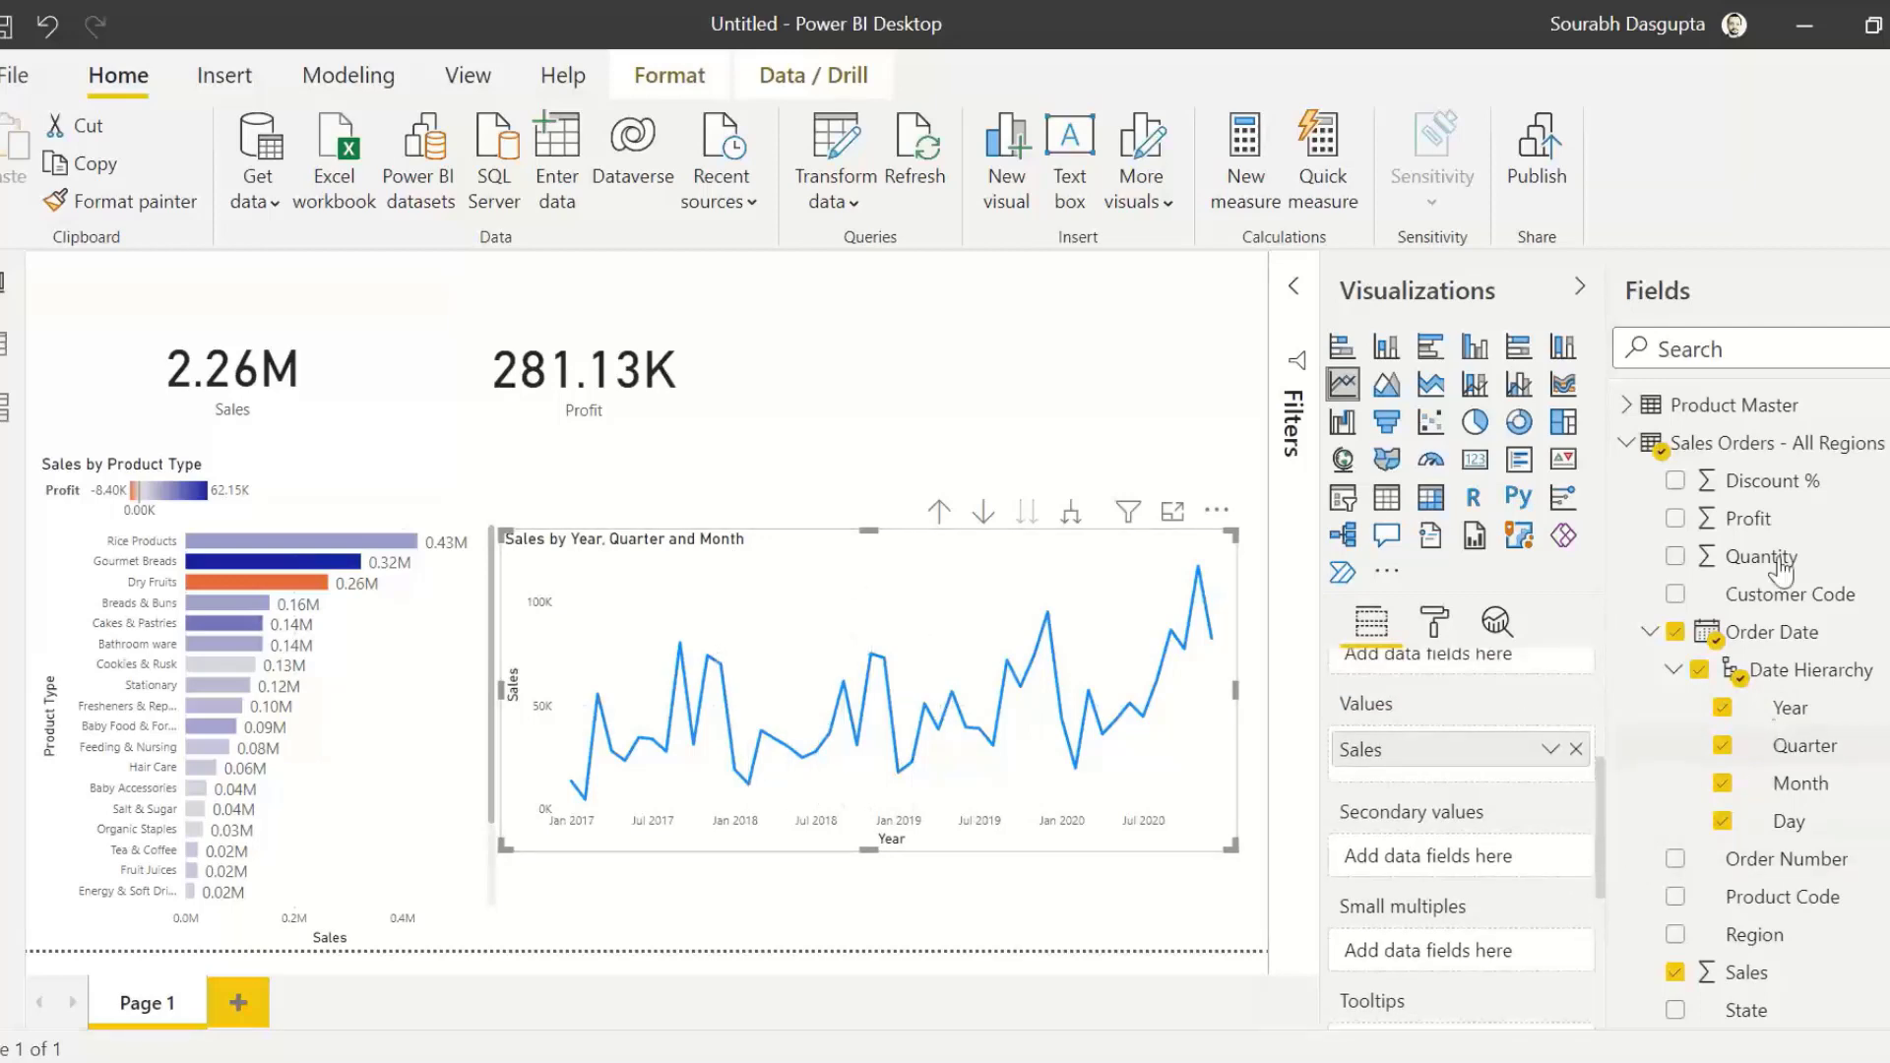
left_click_drag(1747, 518, 1413, 864)
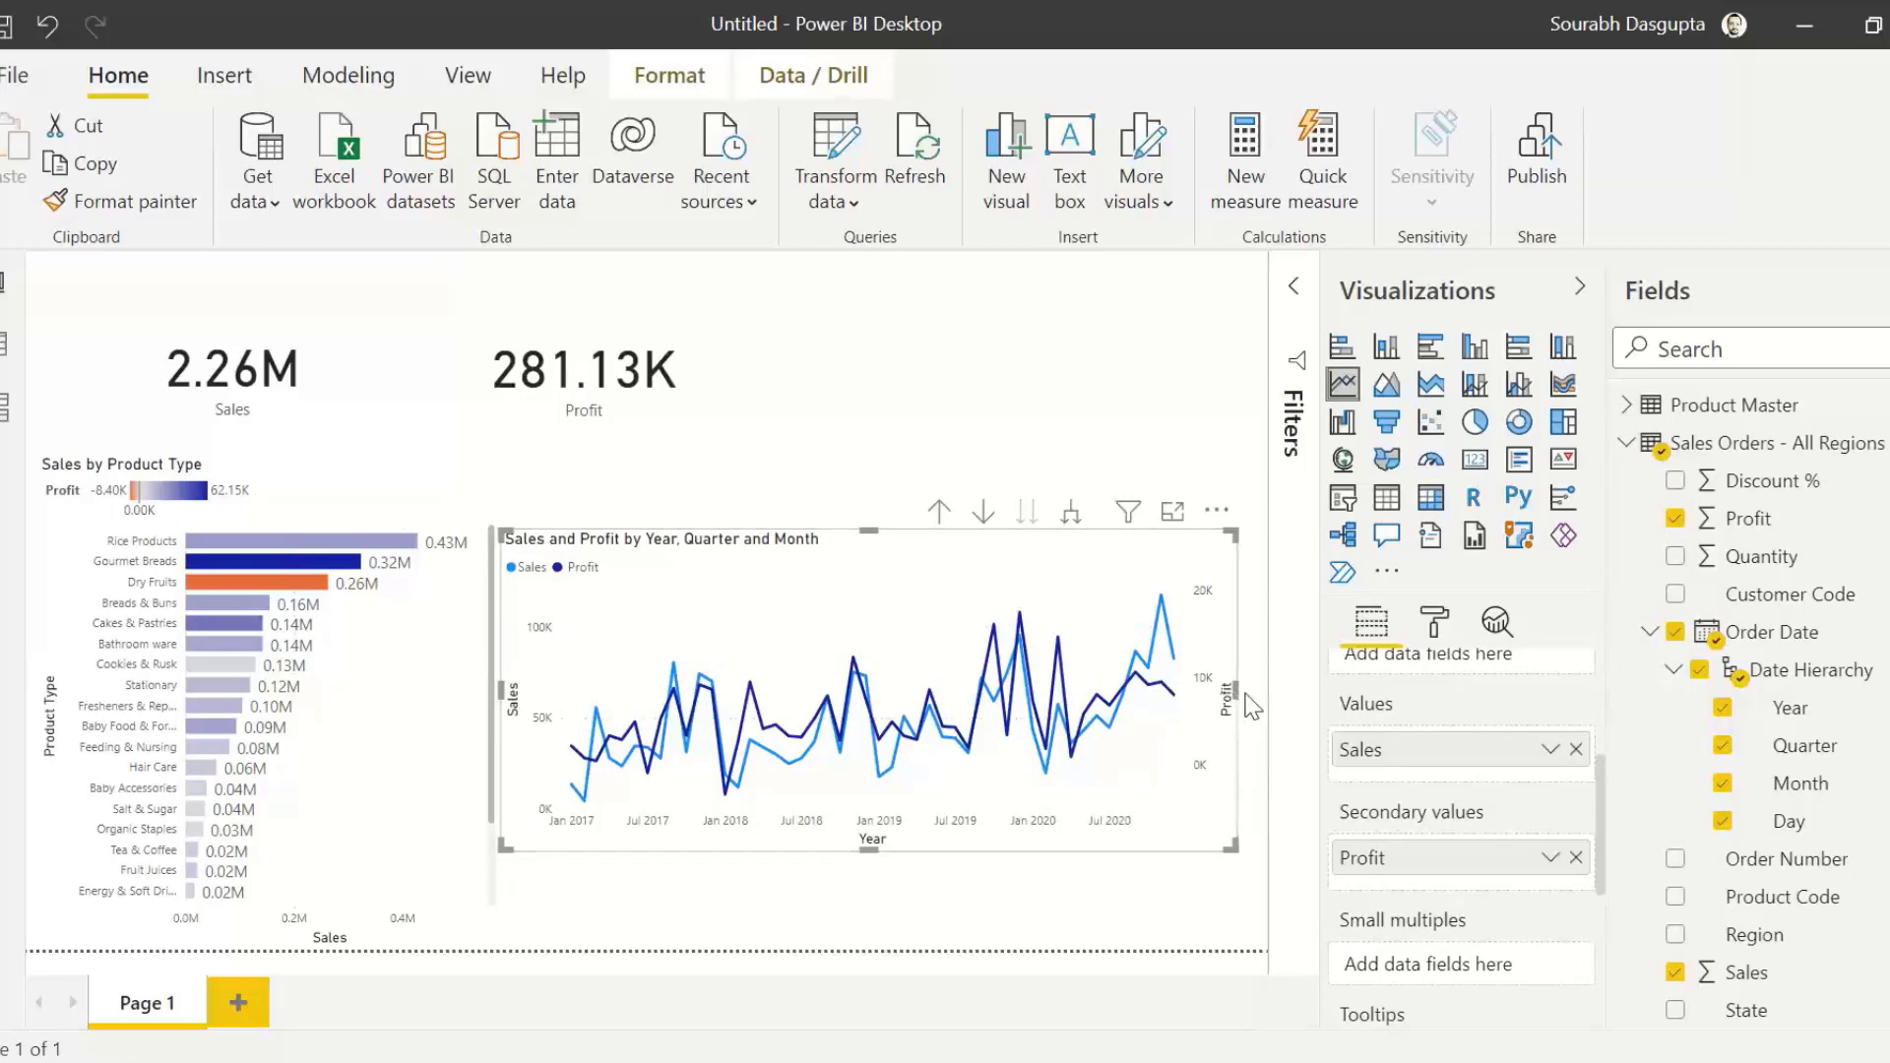
left_click(954, 376)
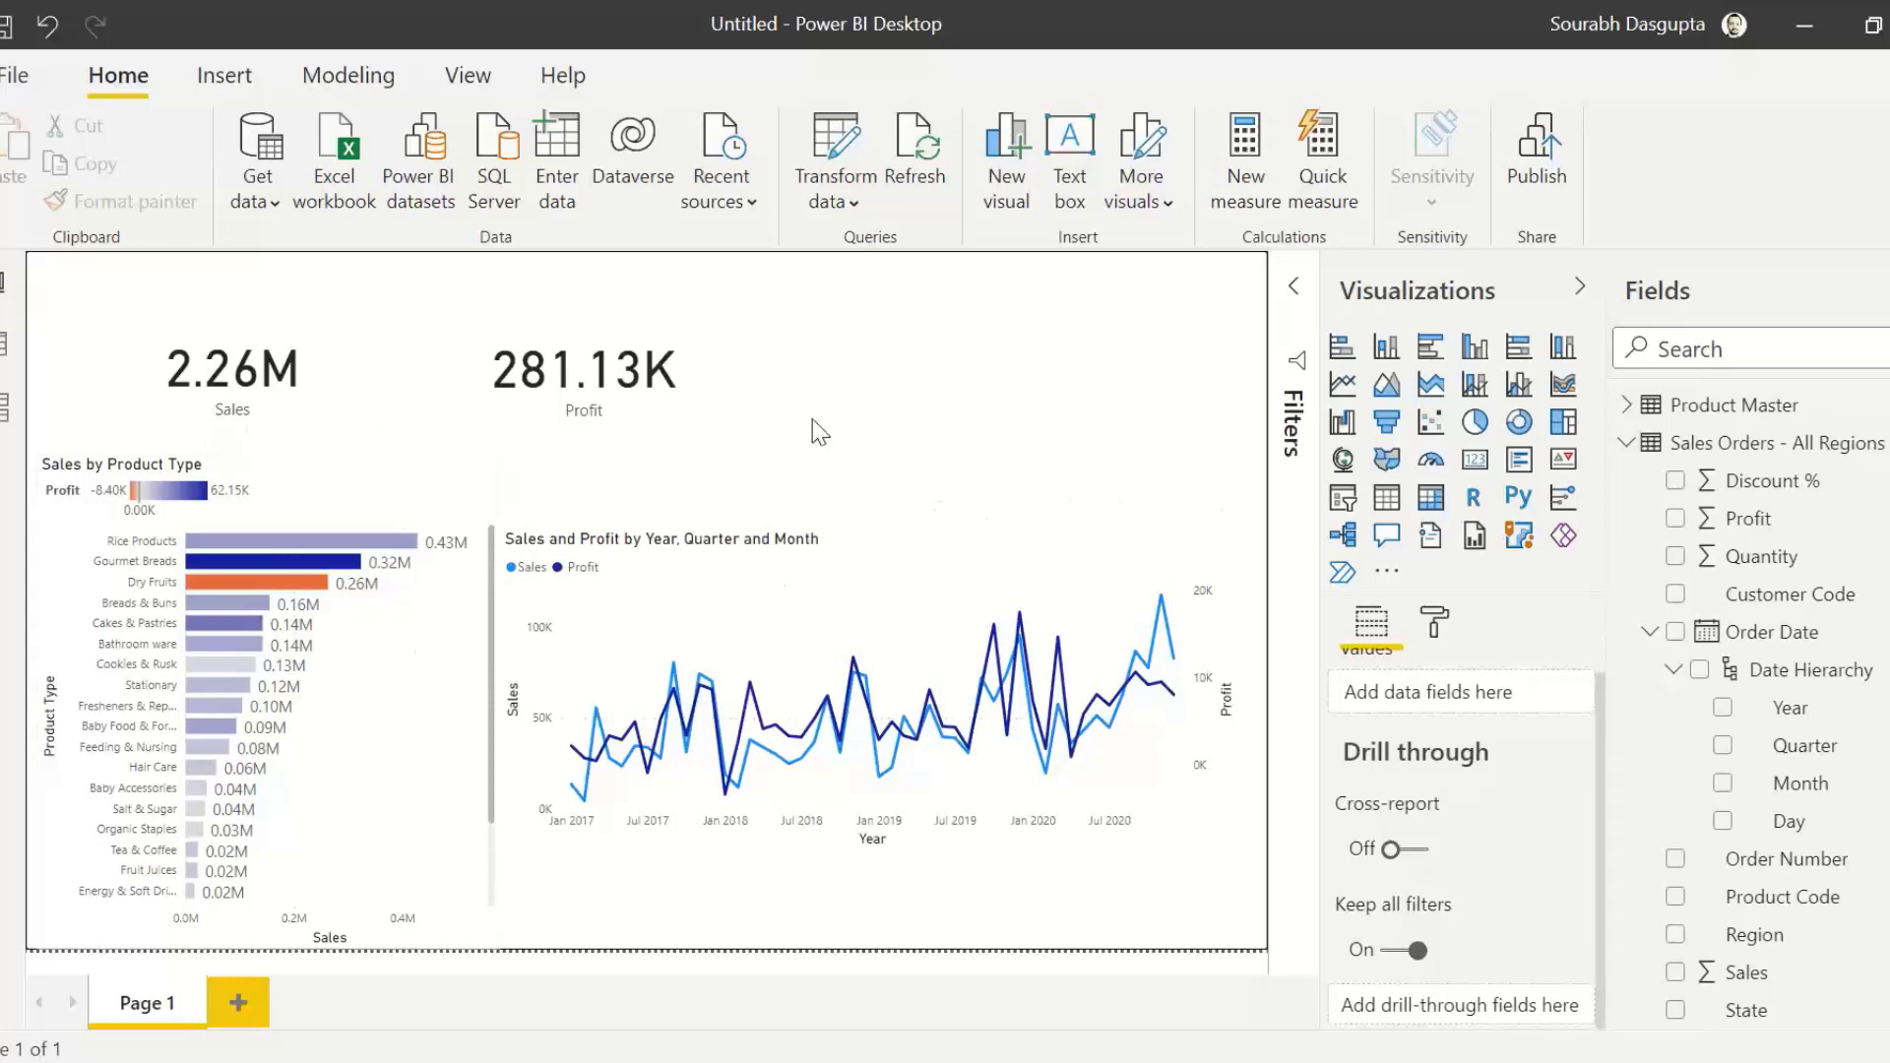
Step: Cross-filter the report by the Dry Fruits and Gourmet Breads bars in turn to compare their figures, and clear the selection
left_click(311, 589)
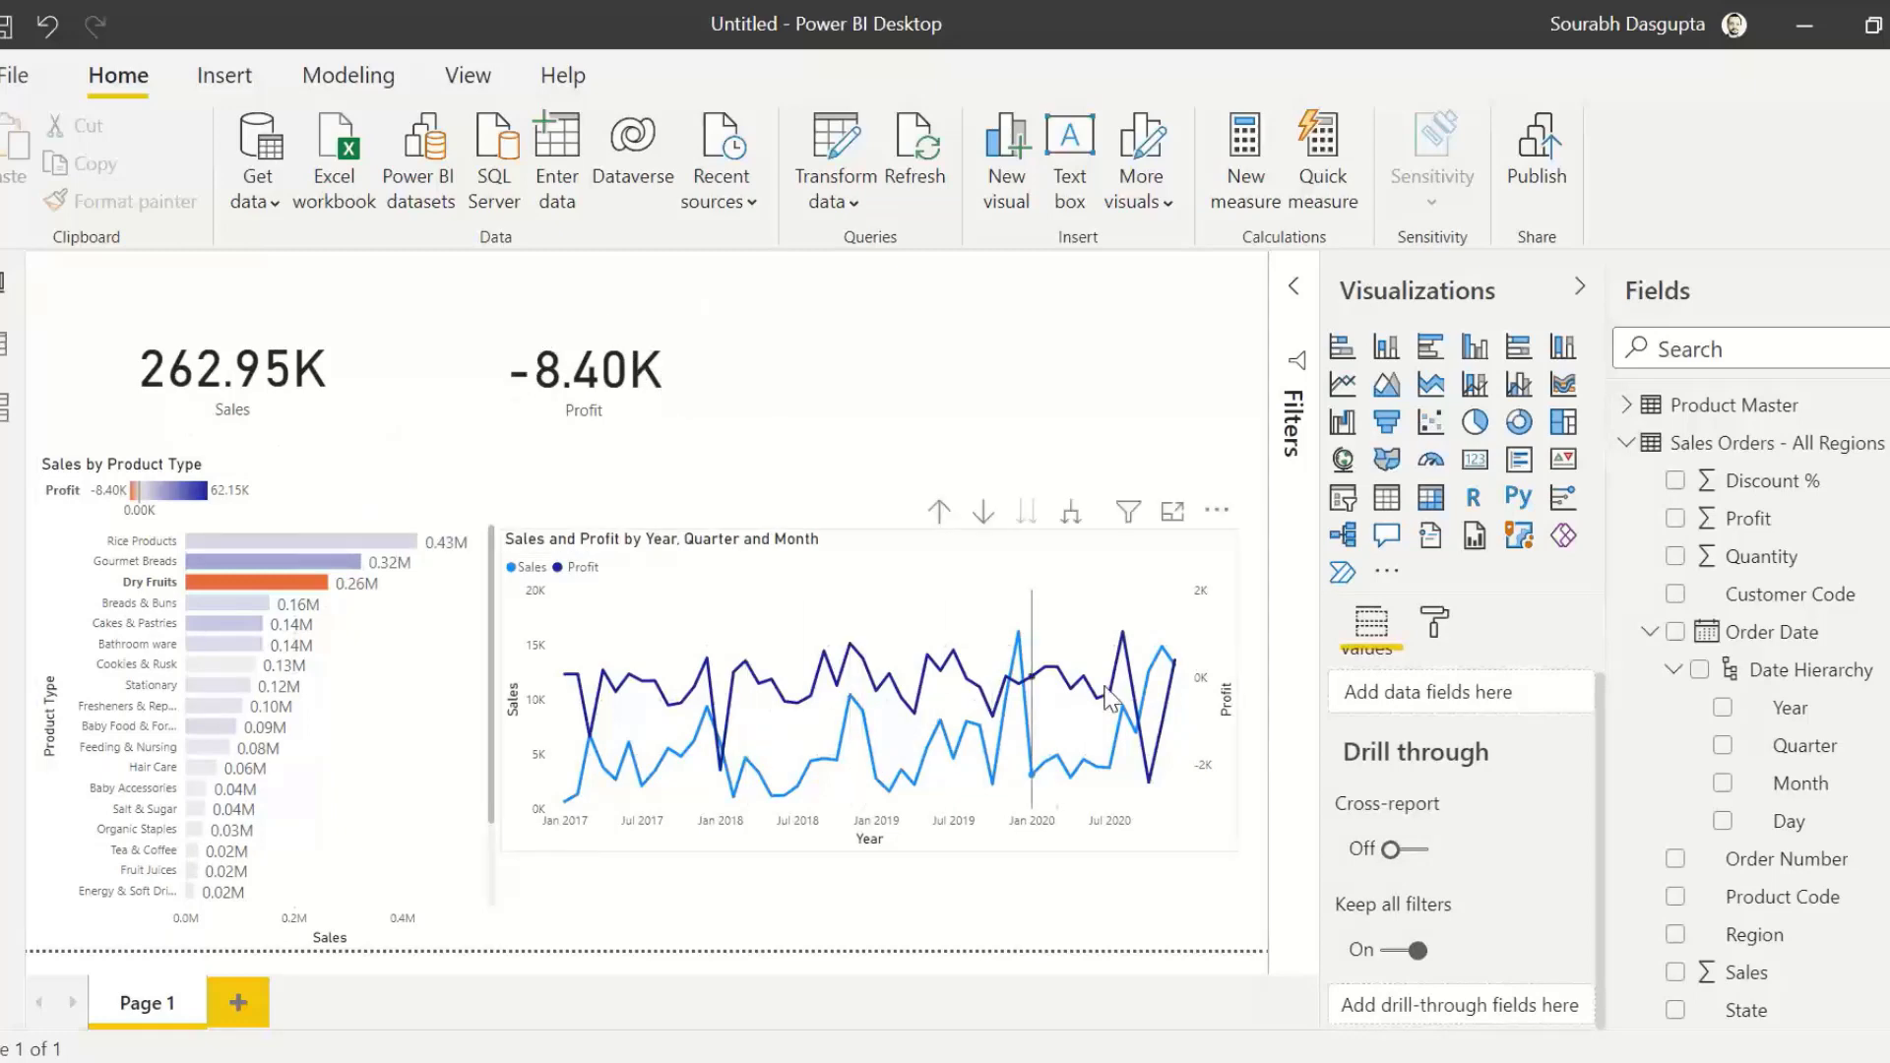
left_click(256, 563)
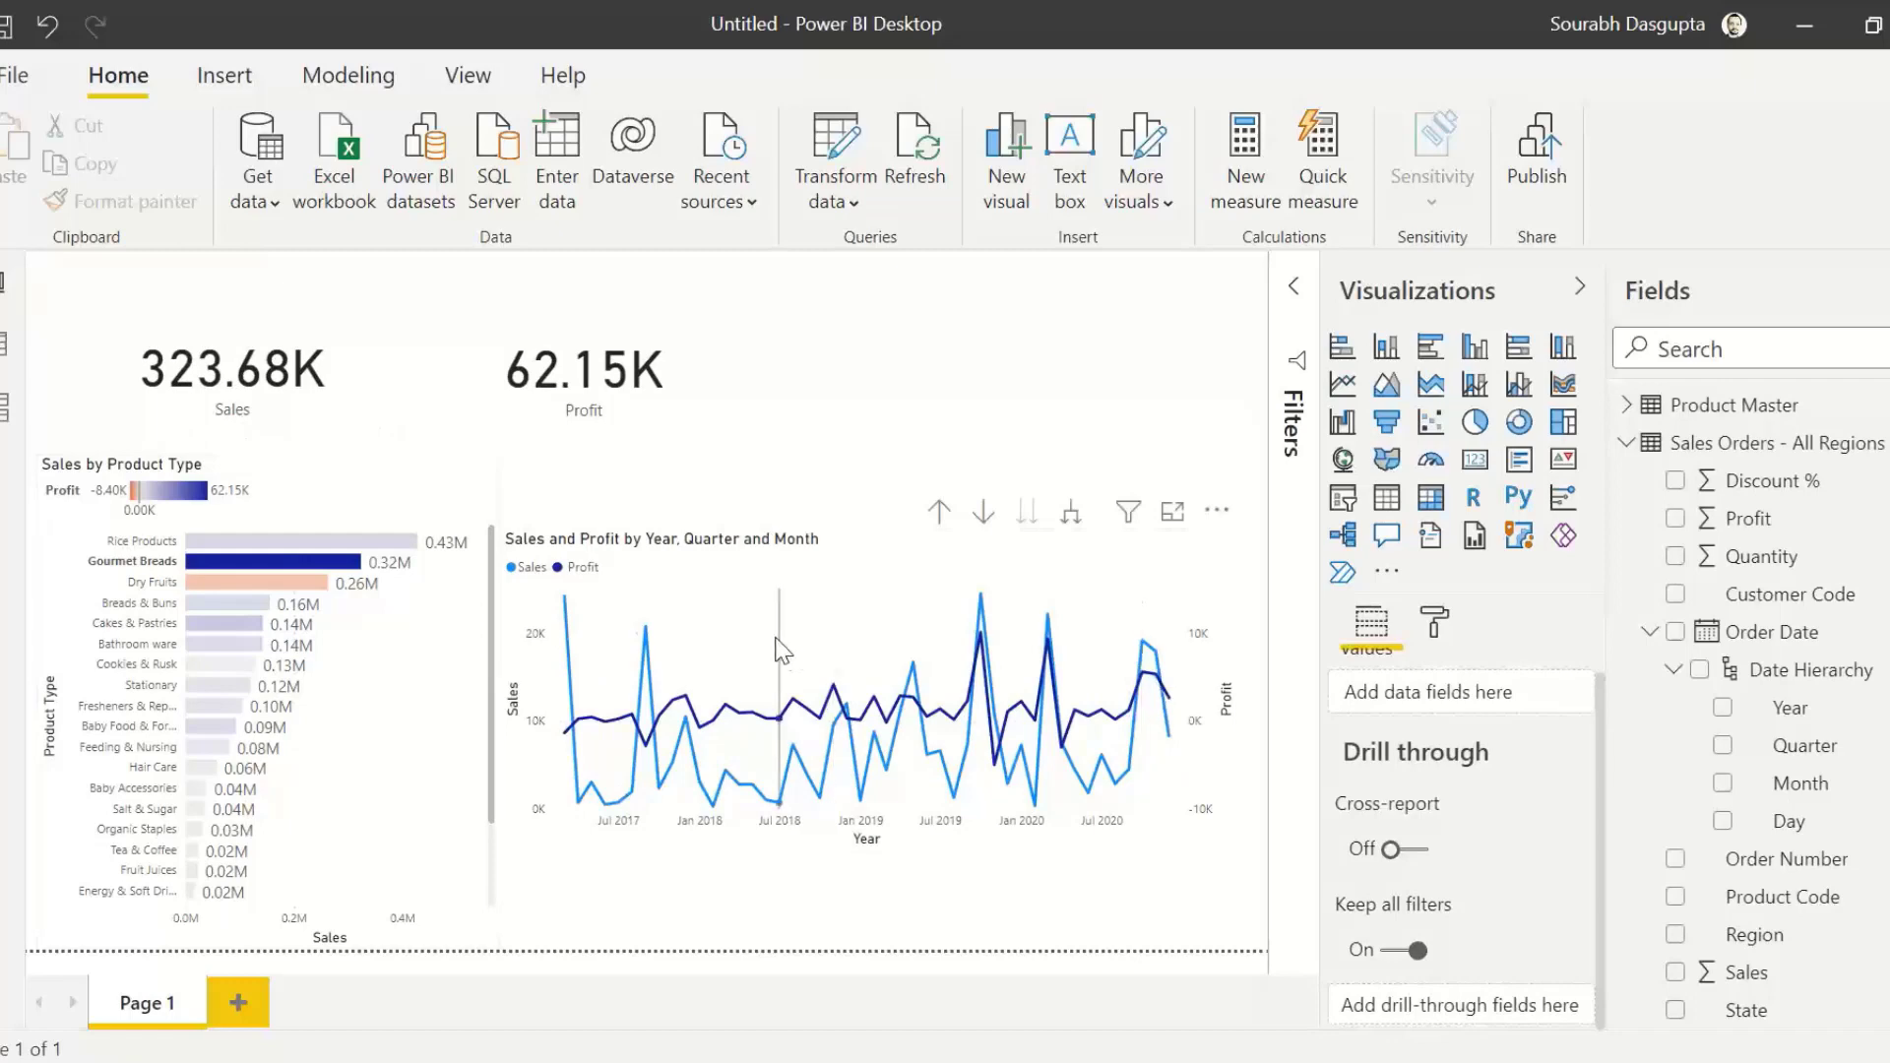
left_click(311, 584)
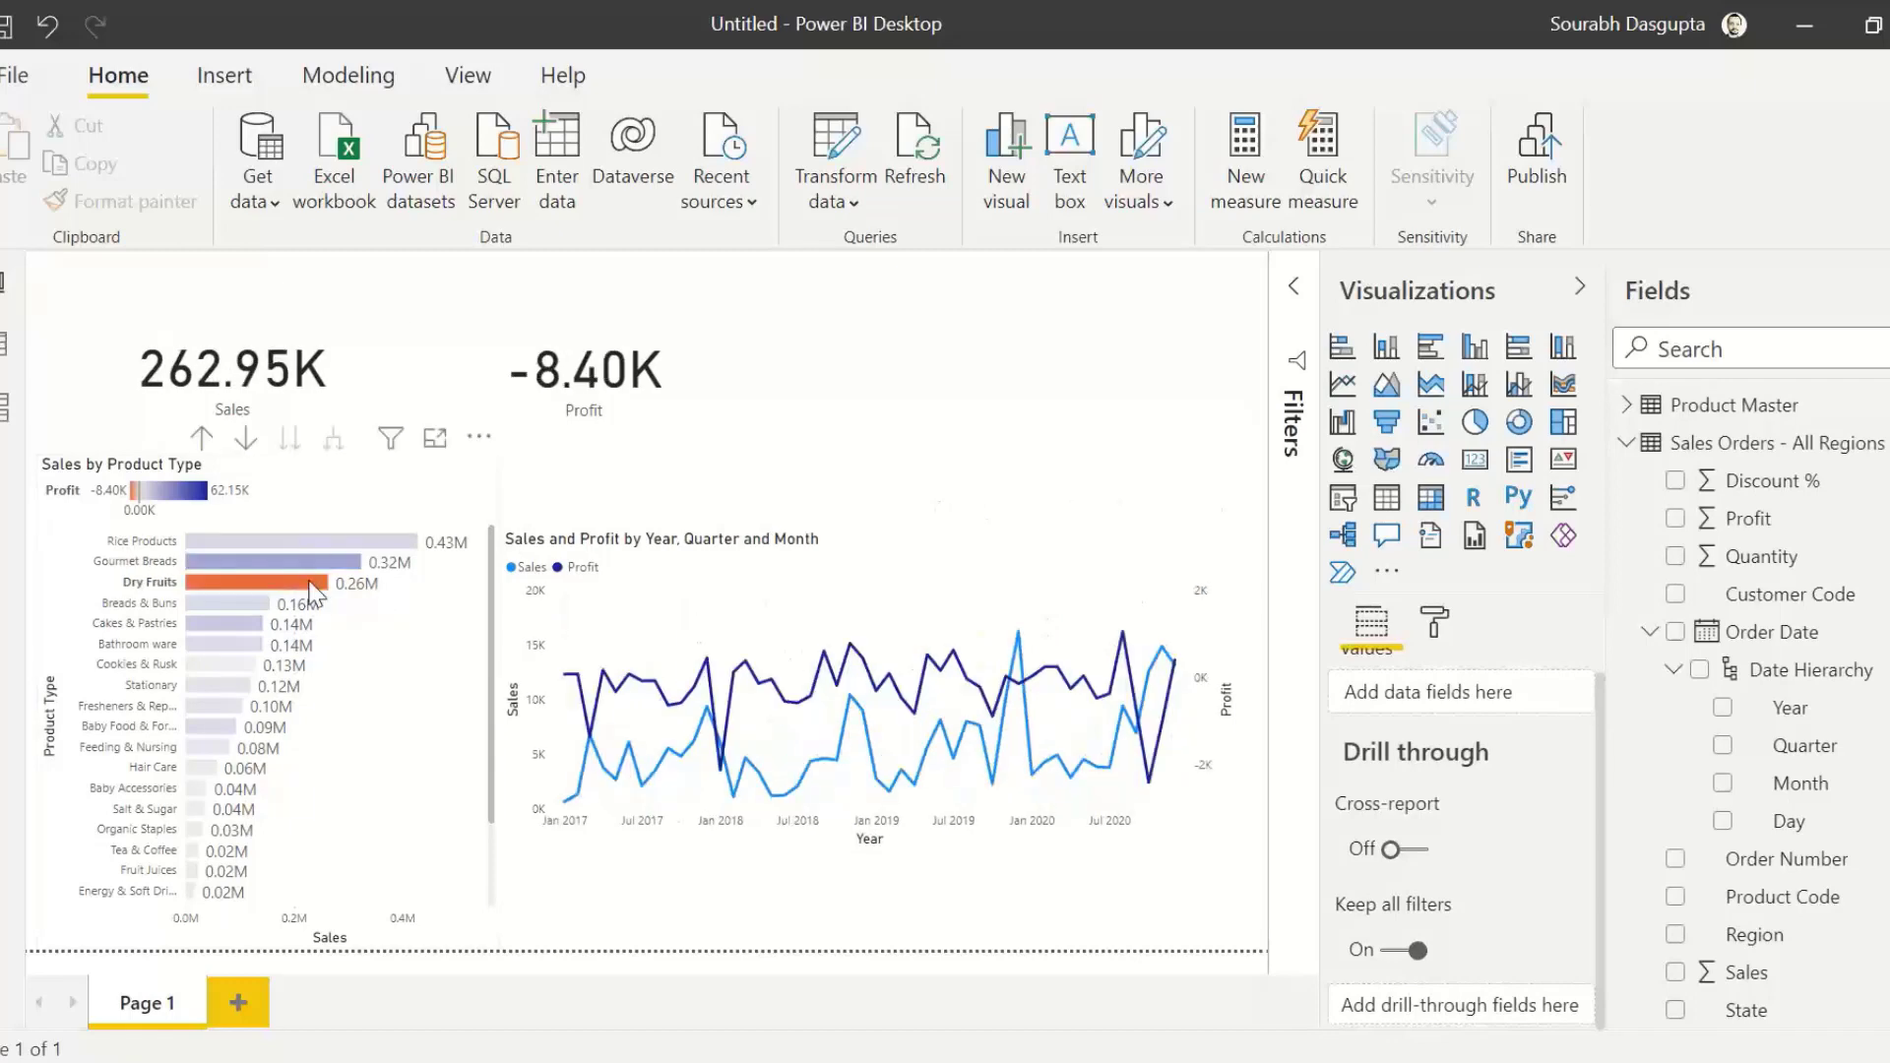
left_click(310, 585)
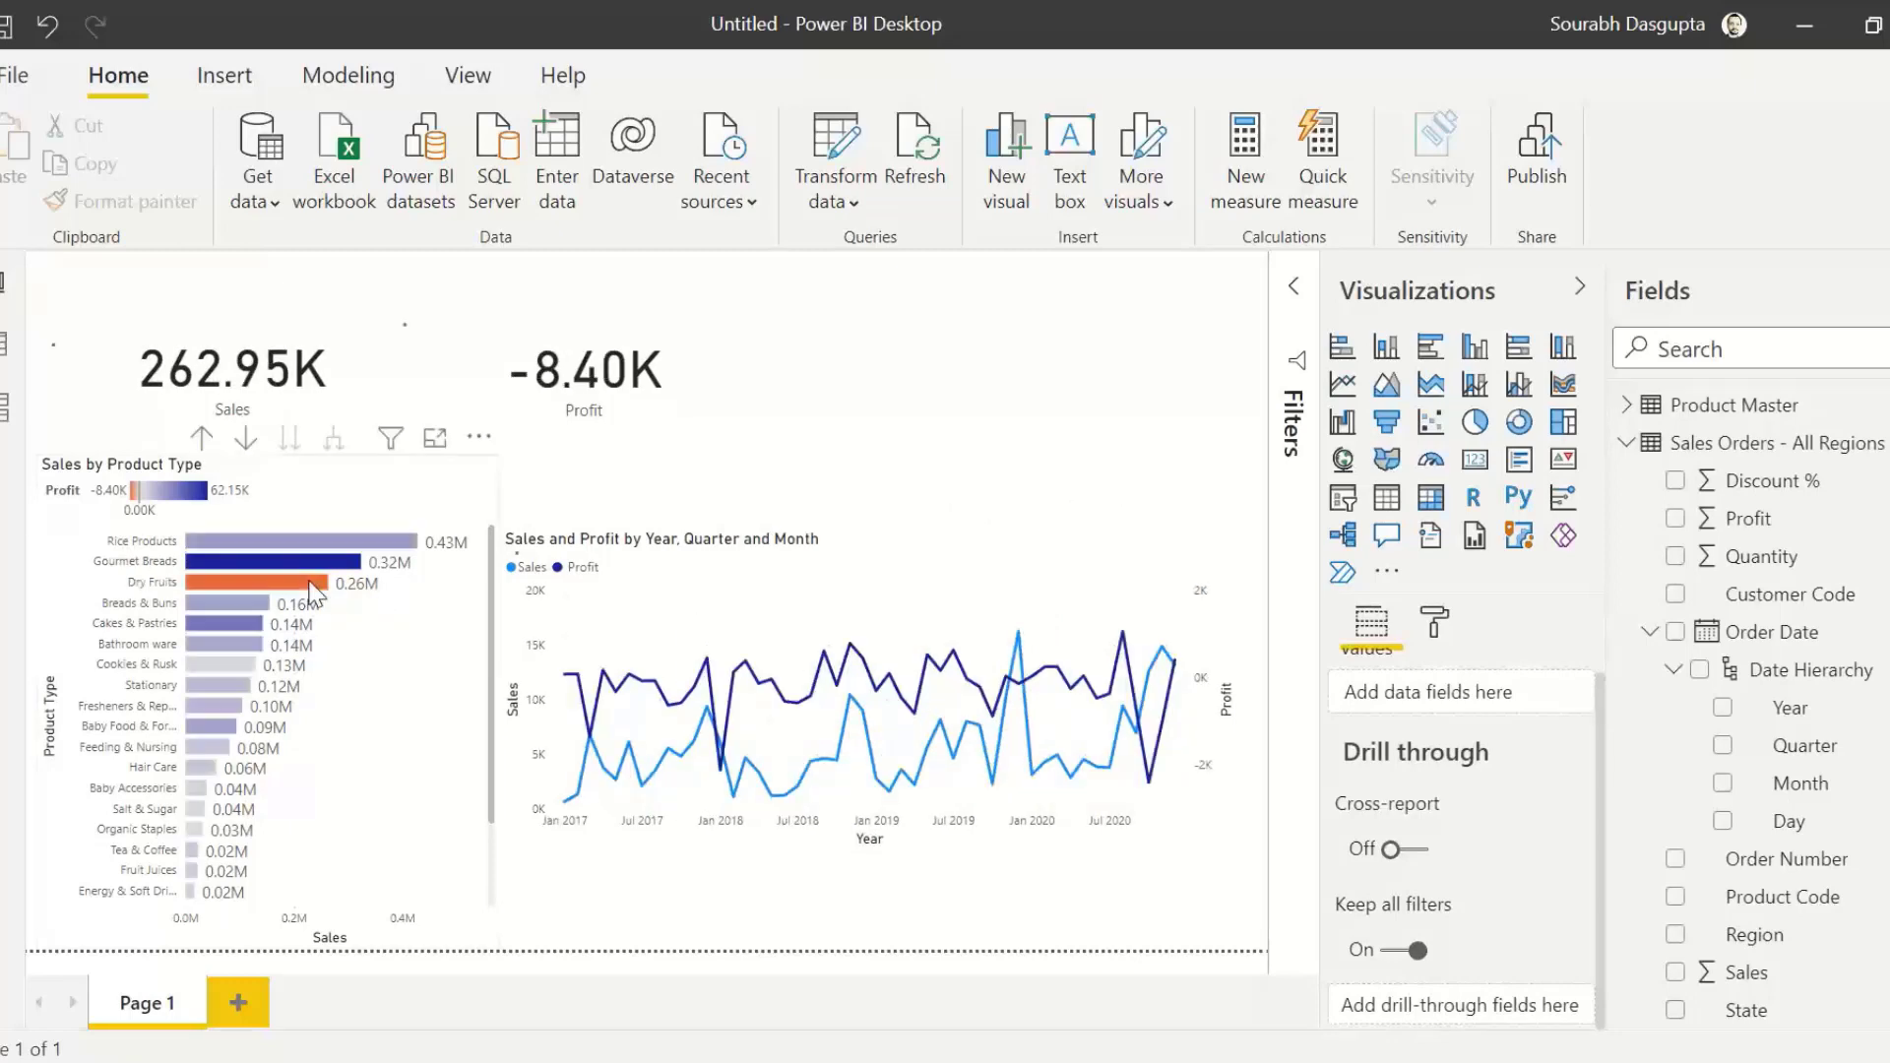
Step: Cross-filter the report by the late-2018 Profit peak in the line chart, examine the product type bars, and clear the selection
left_click(854, 659)
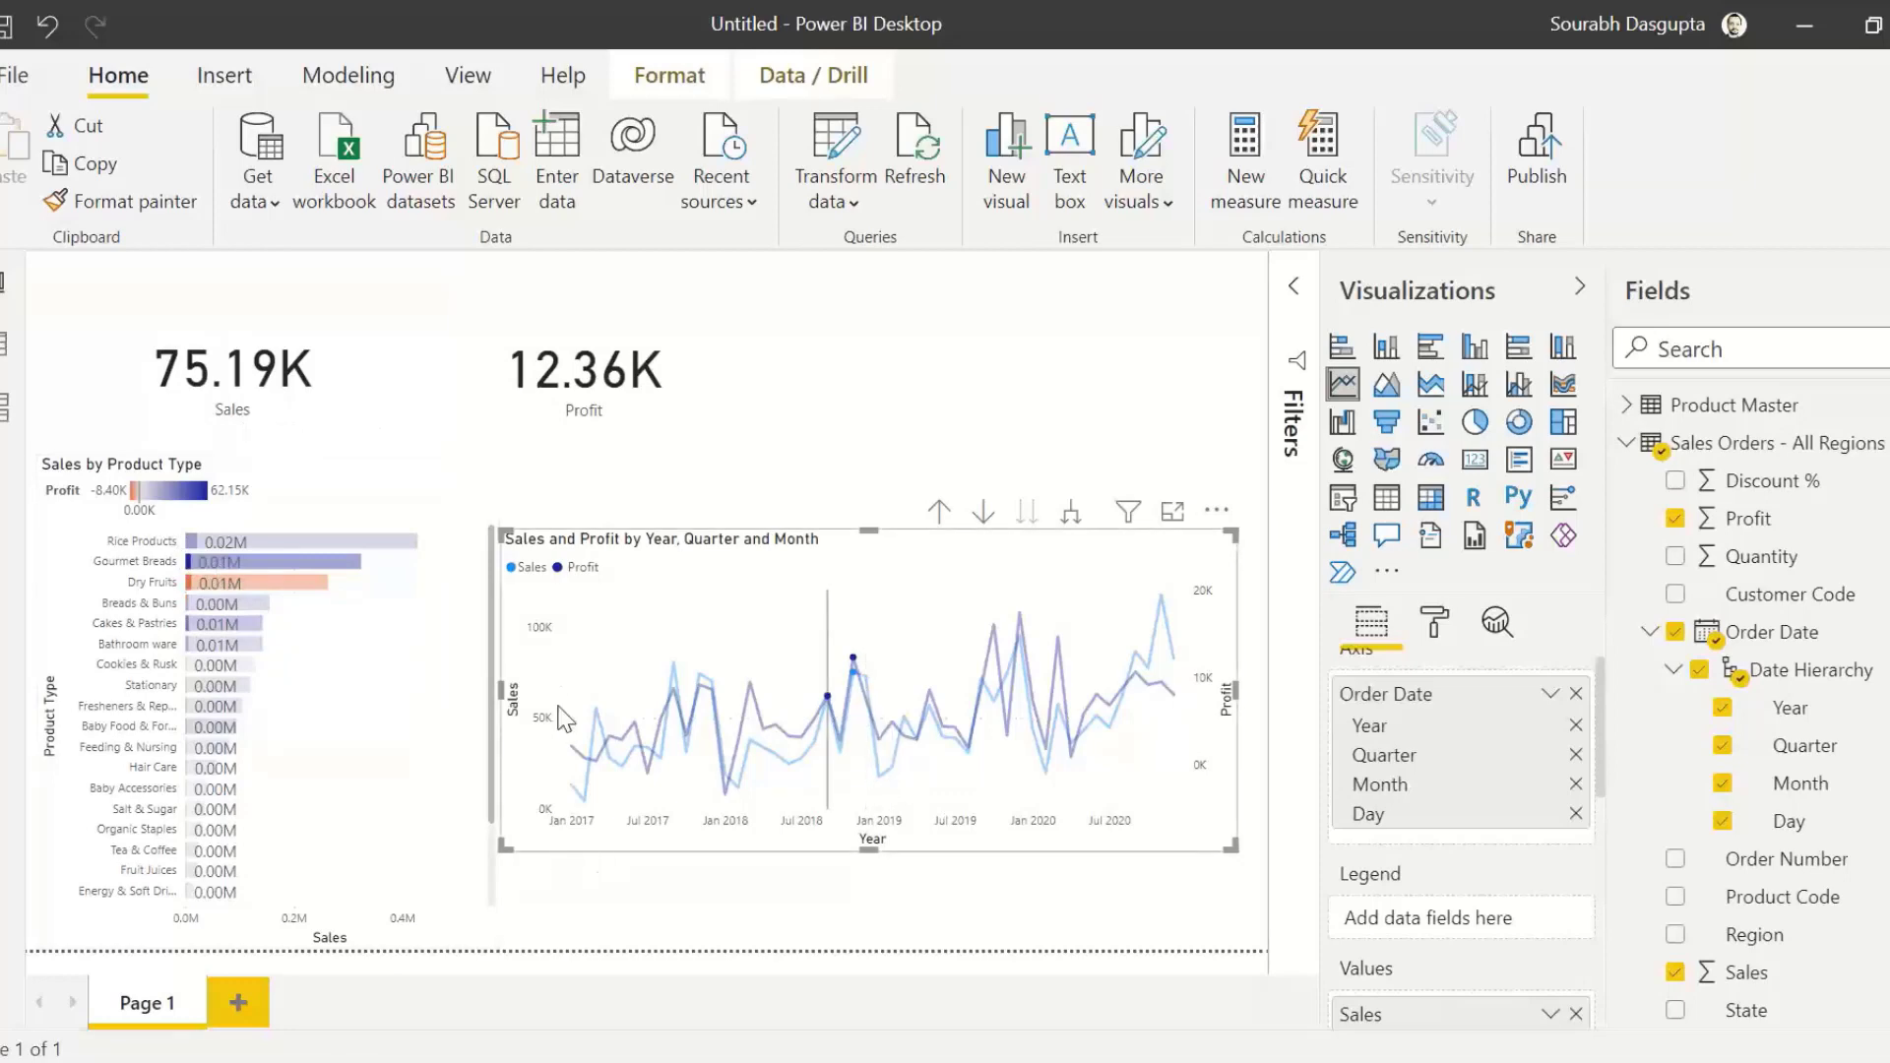
mouse_move(199, 591)
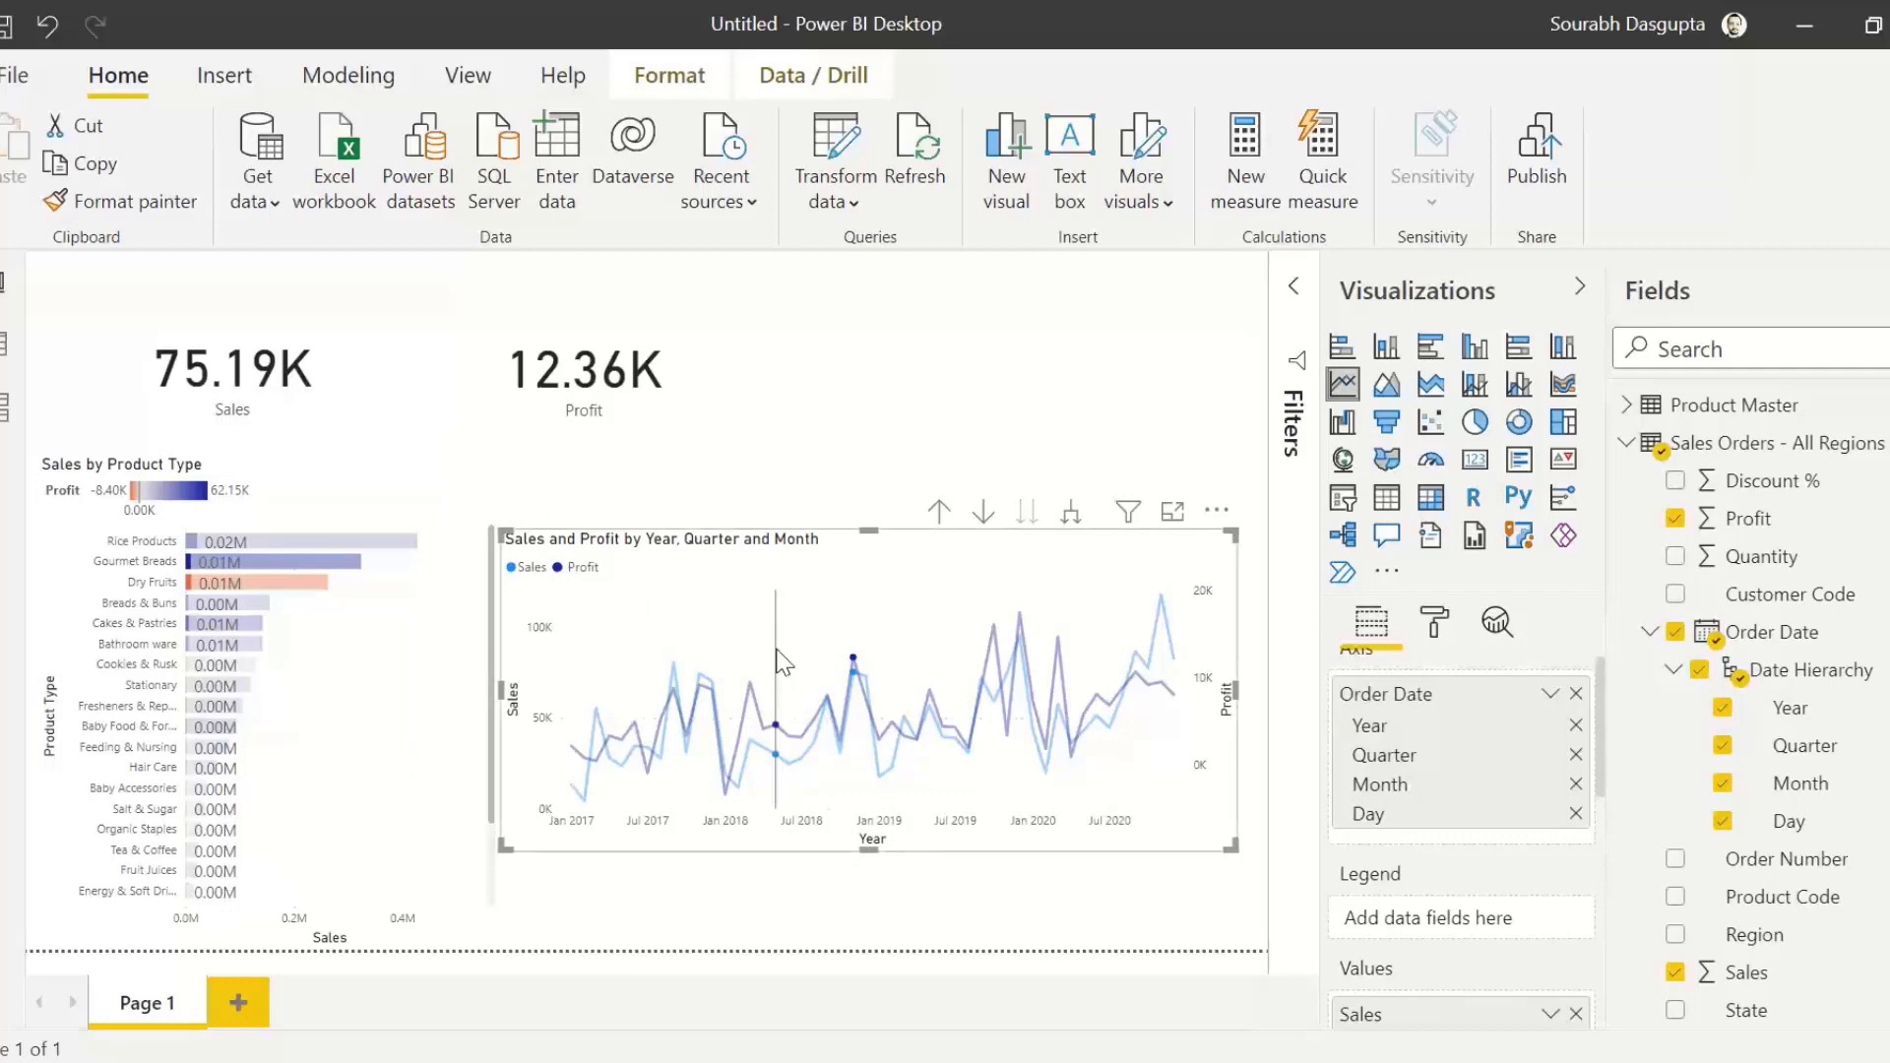
left_click(788, 669)
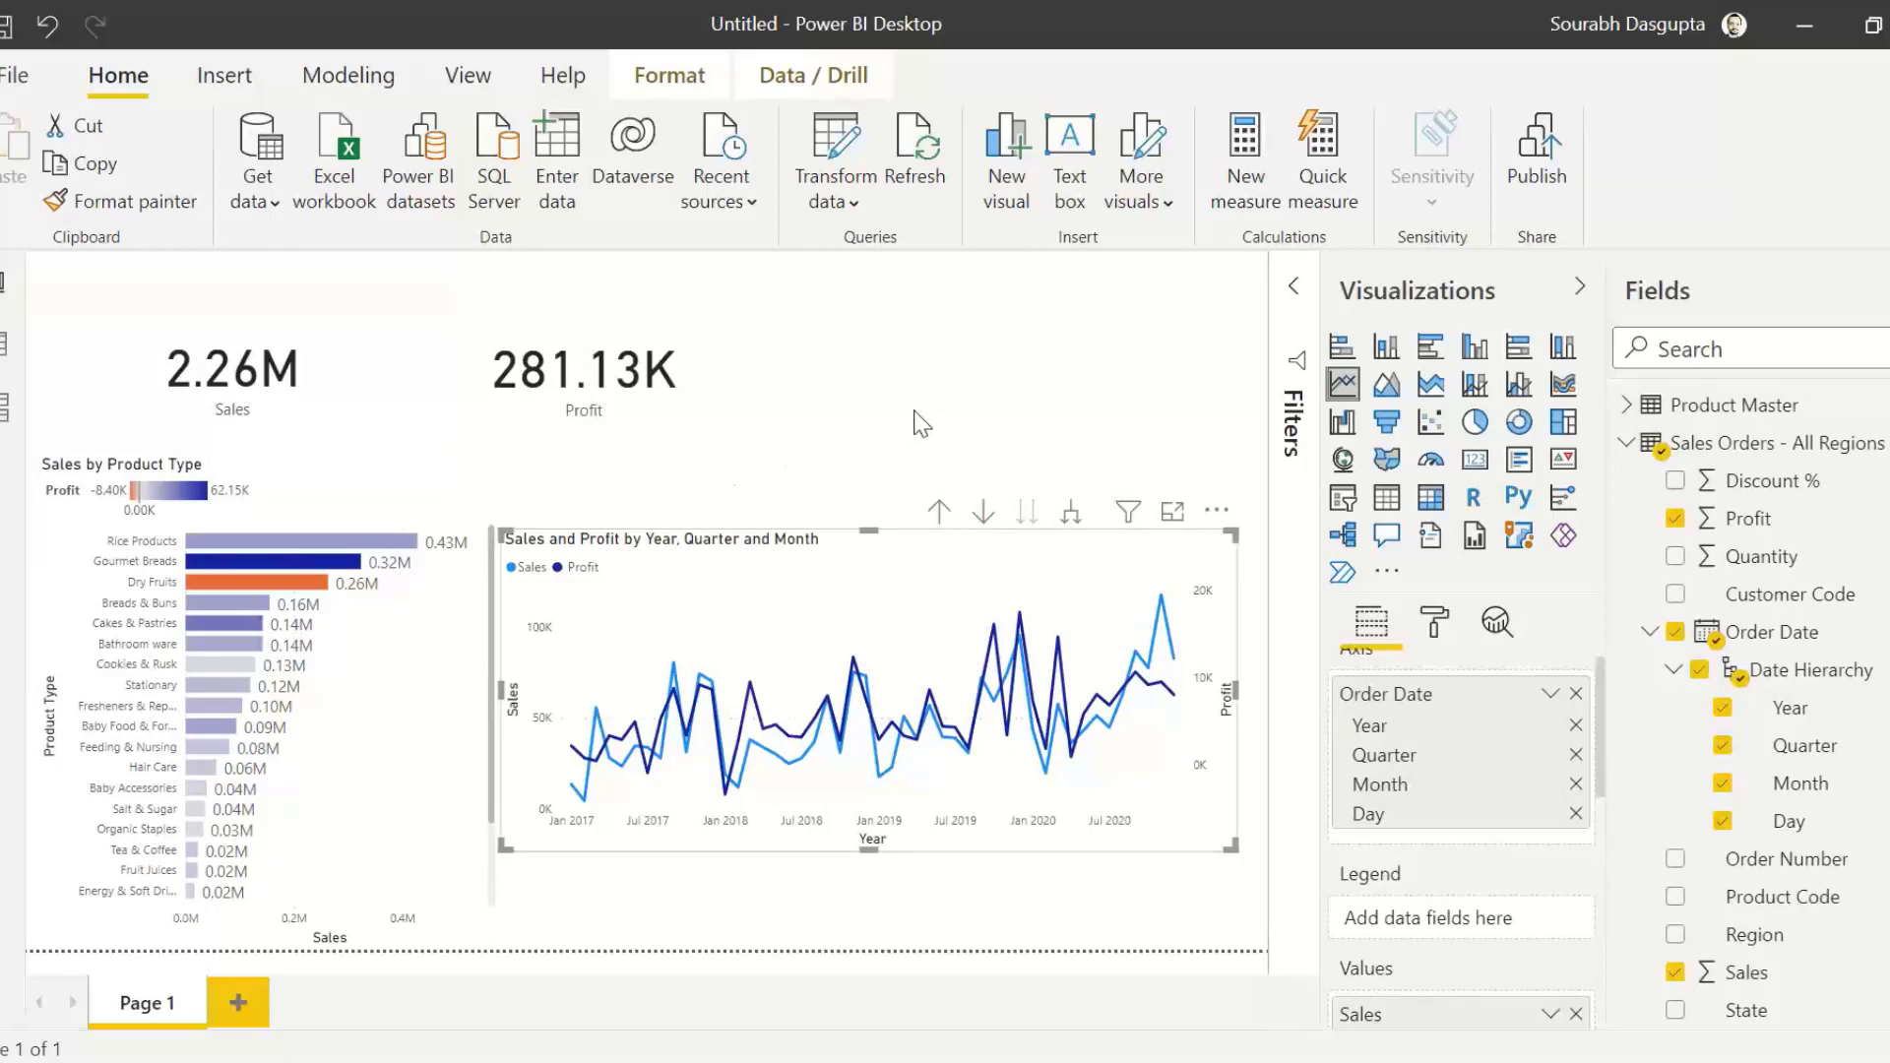
left_click(882, 418)
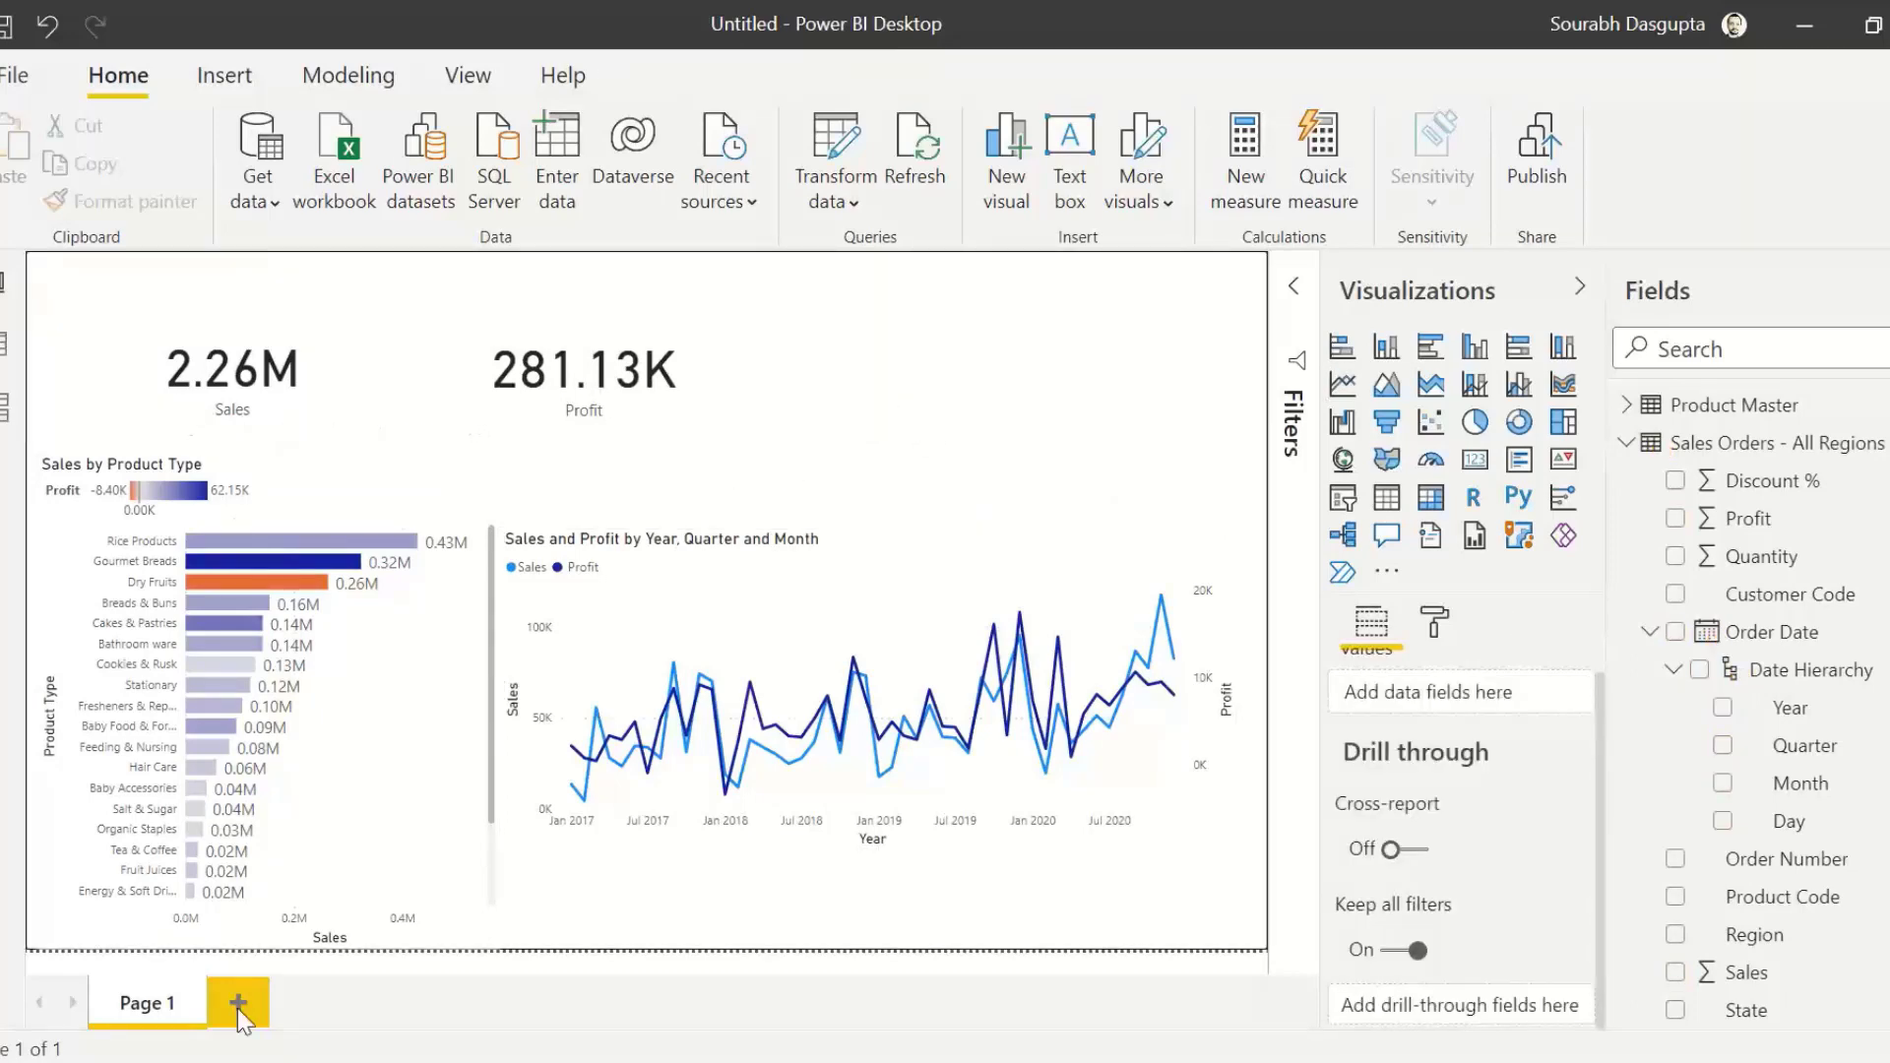
Step: Rename the report page Page 1 as Sales Overview
double_click(148, 1004)
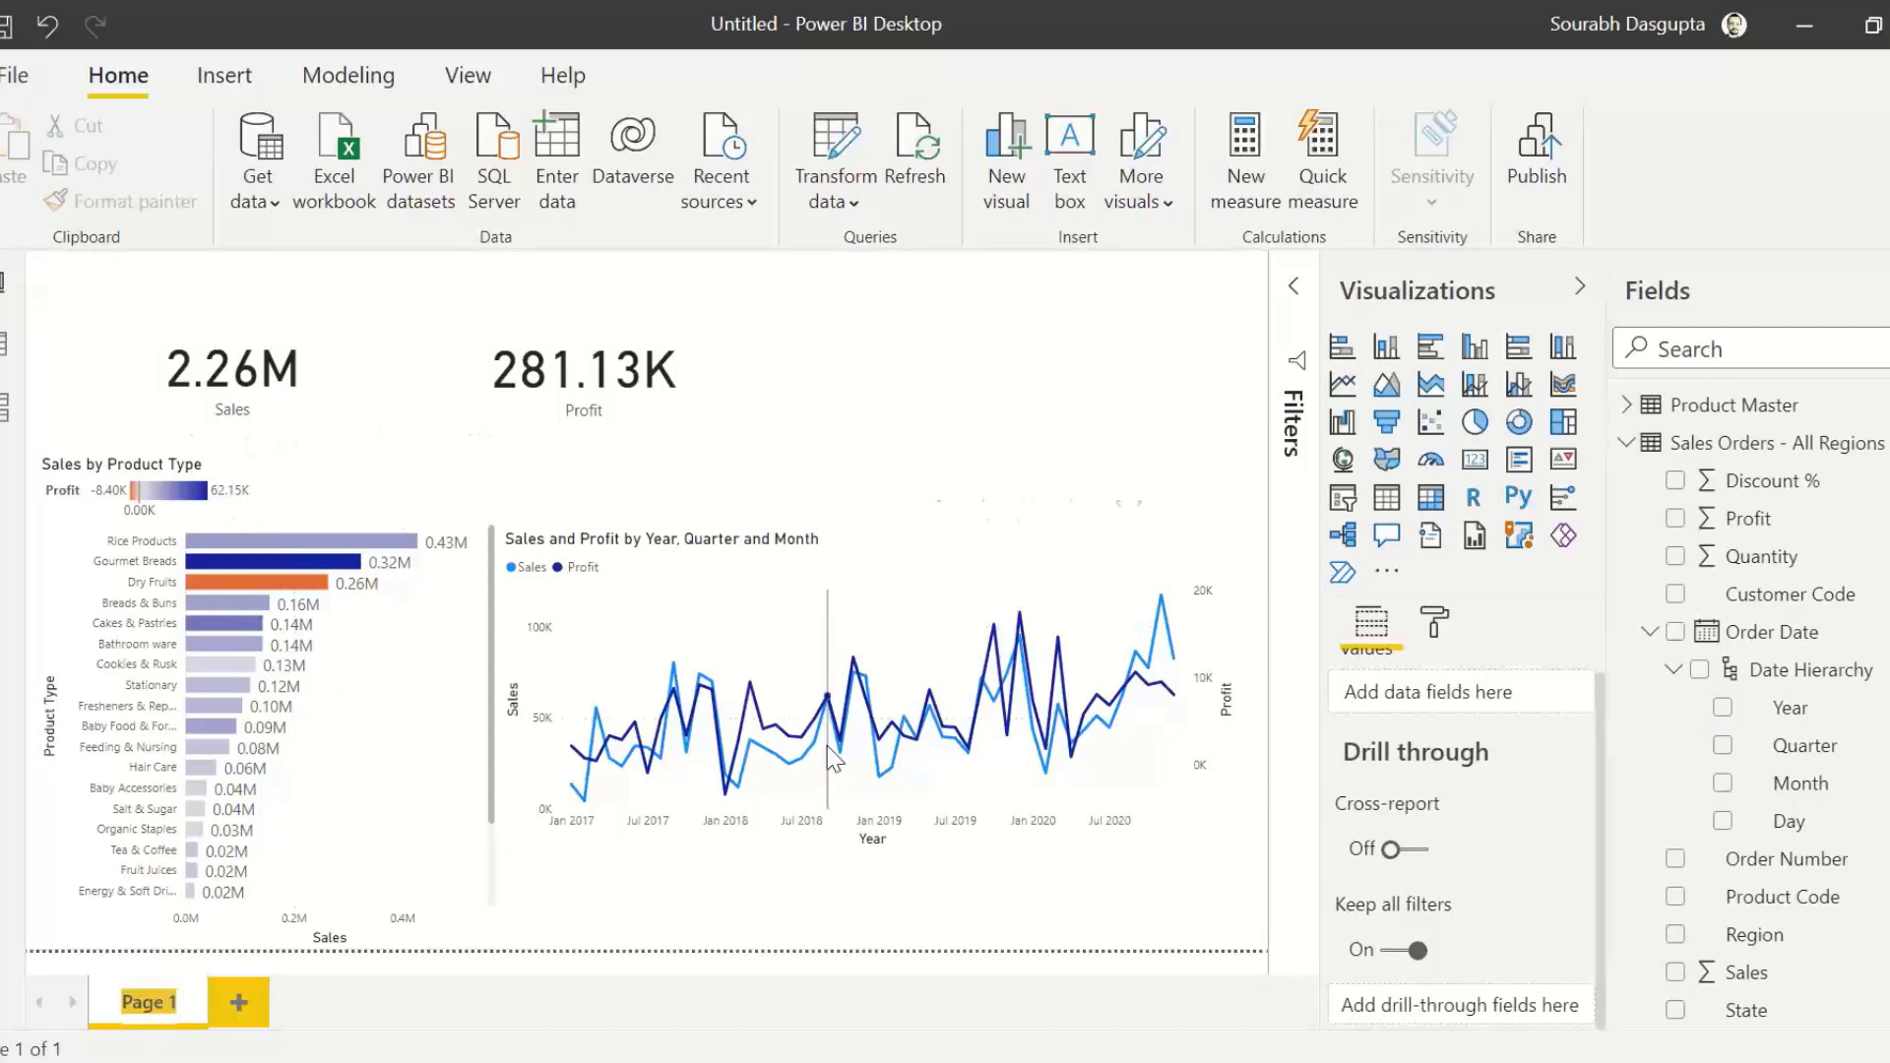
type("Sales Overview")
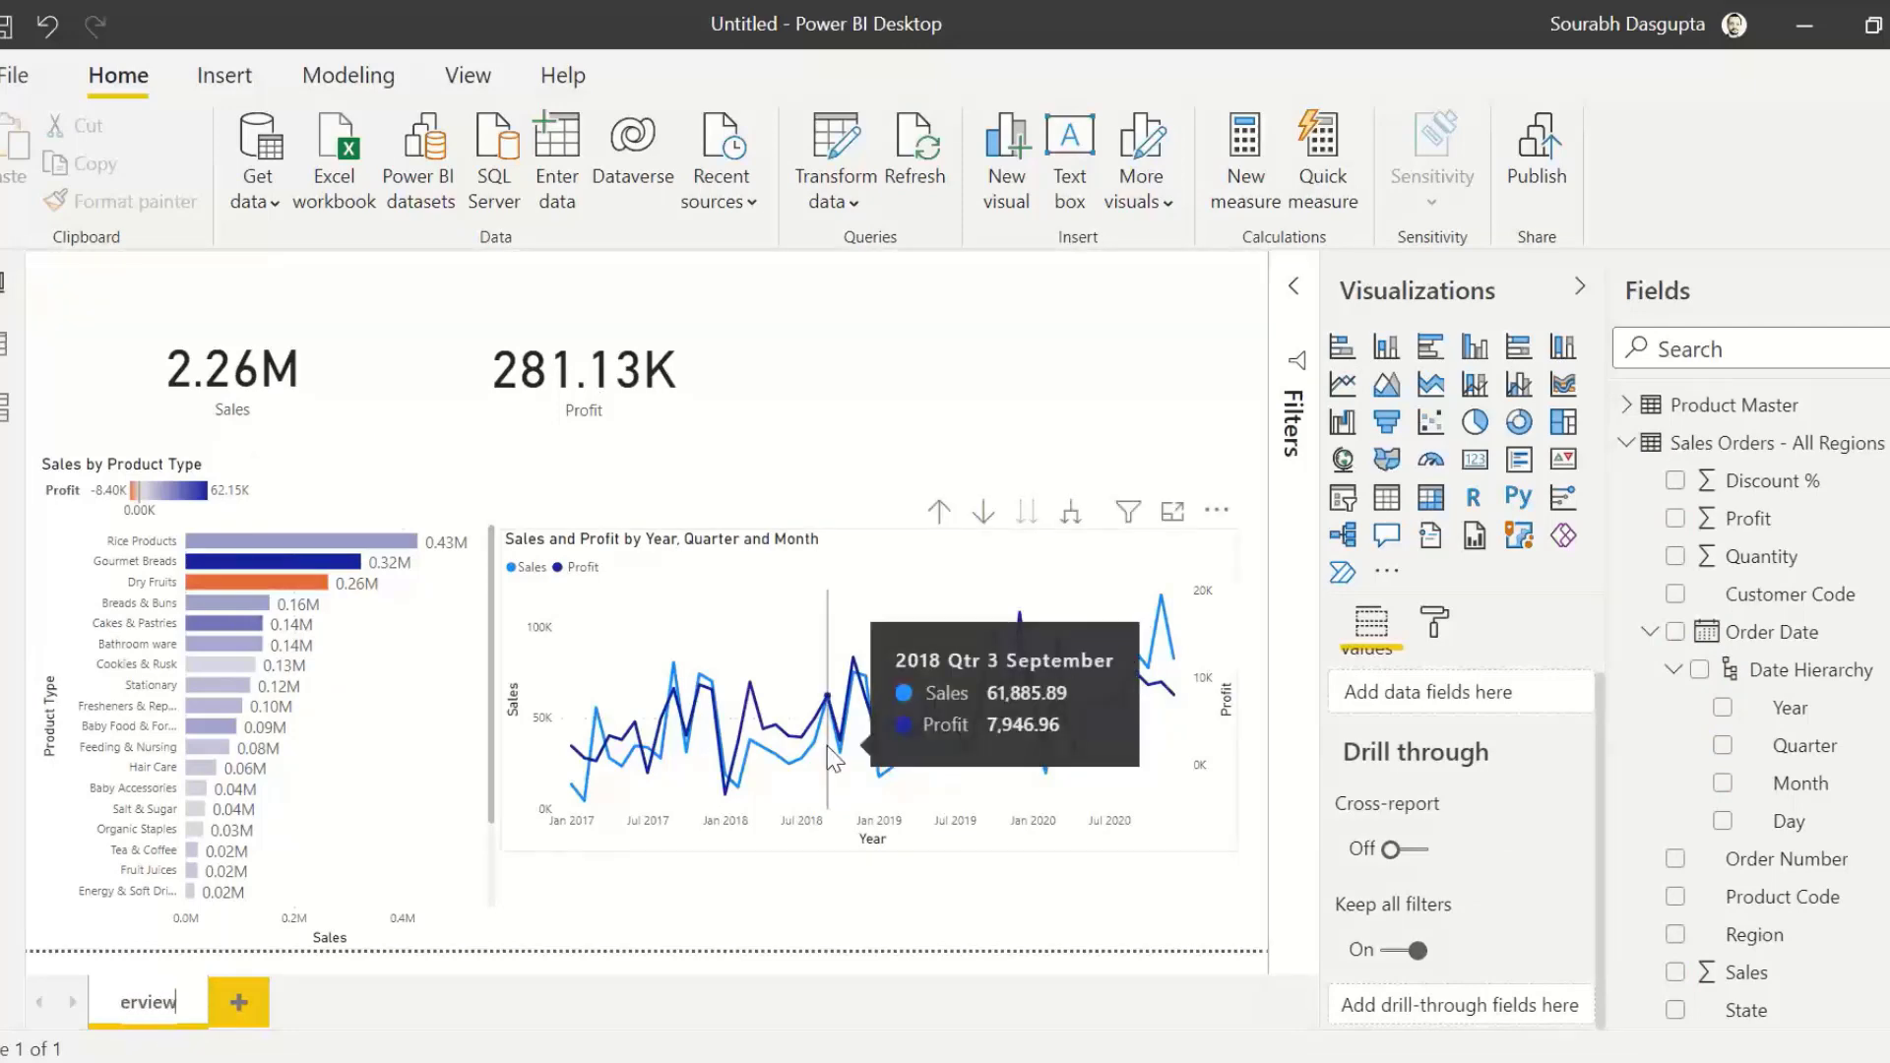
key("Home")
key("Return")
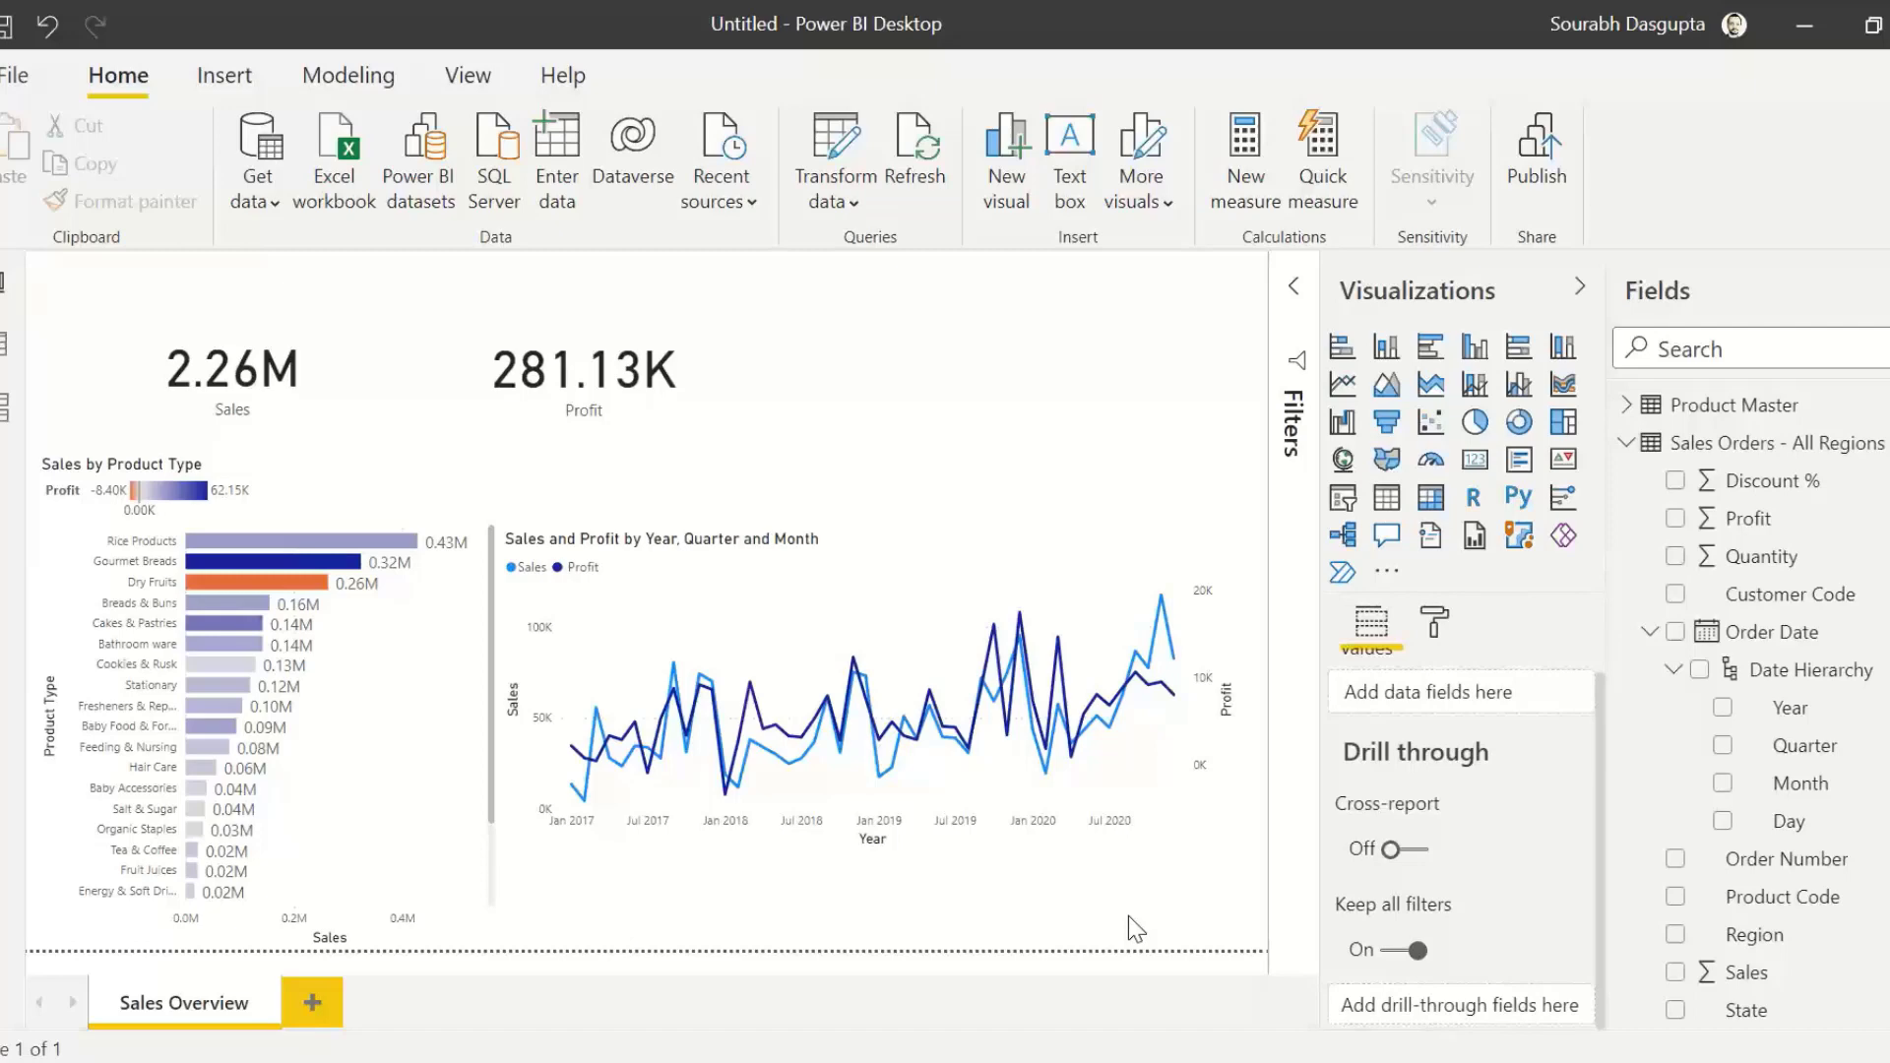
Step: Add a new report page with a table of Customer Name from Customer Master, enlarging the table and shifting it slightly down
left_click(313, 1004)
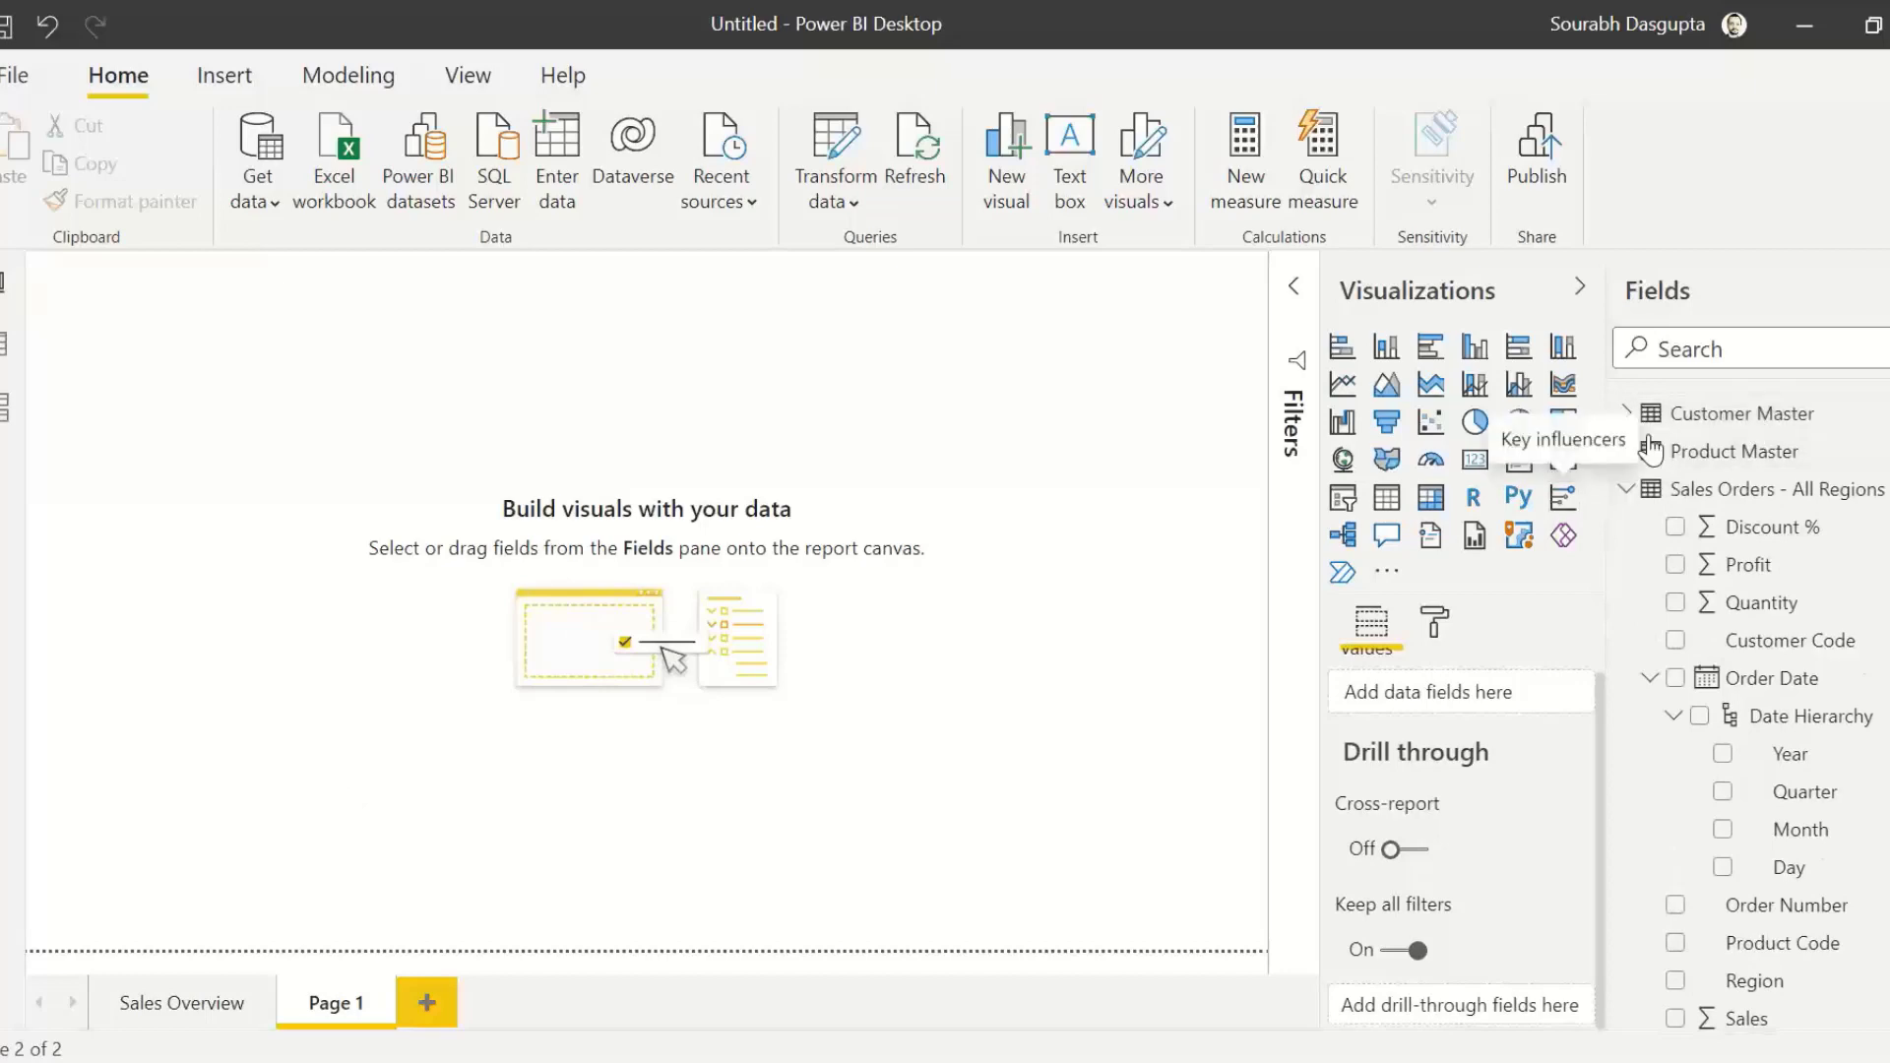
left_click(1673, 414)
left_click_drag(1782, 489, 245, 456)
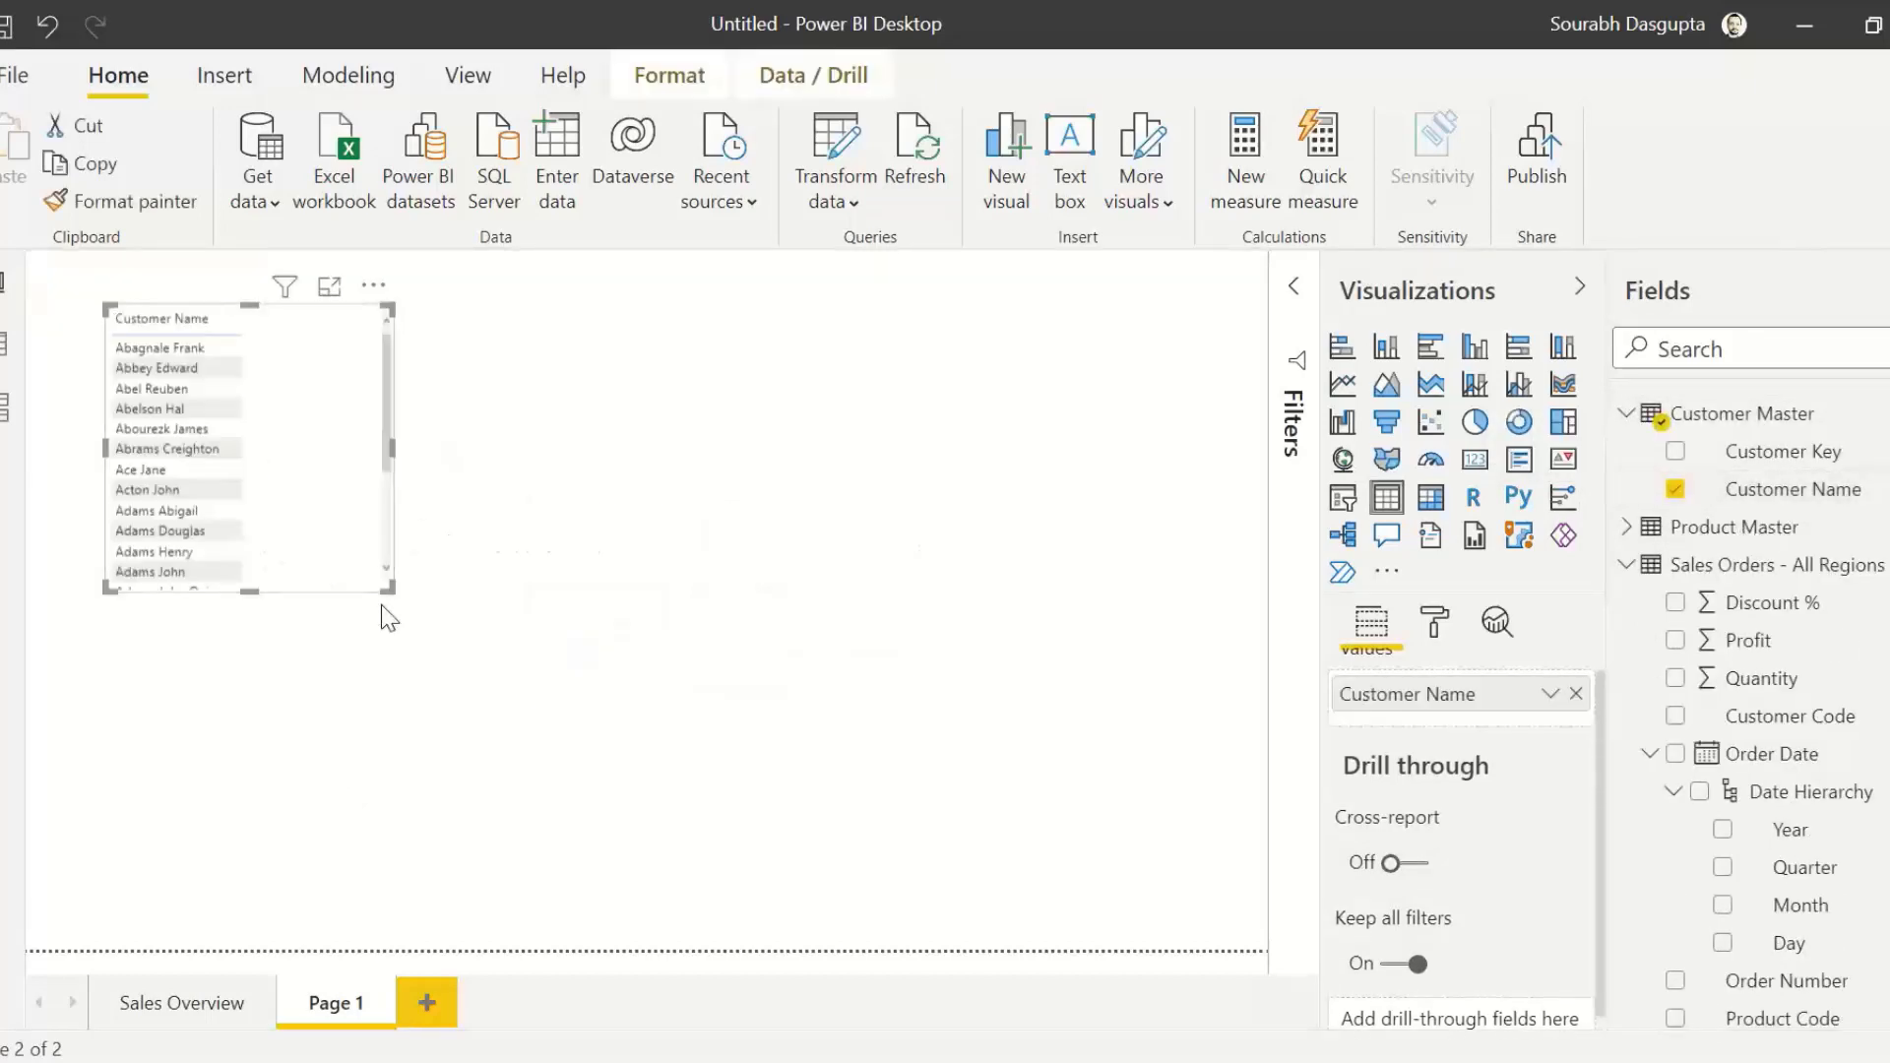
left_click_drag(386, 591, 587, 889)
left_click_drag(354, 308, 346, 345)
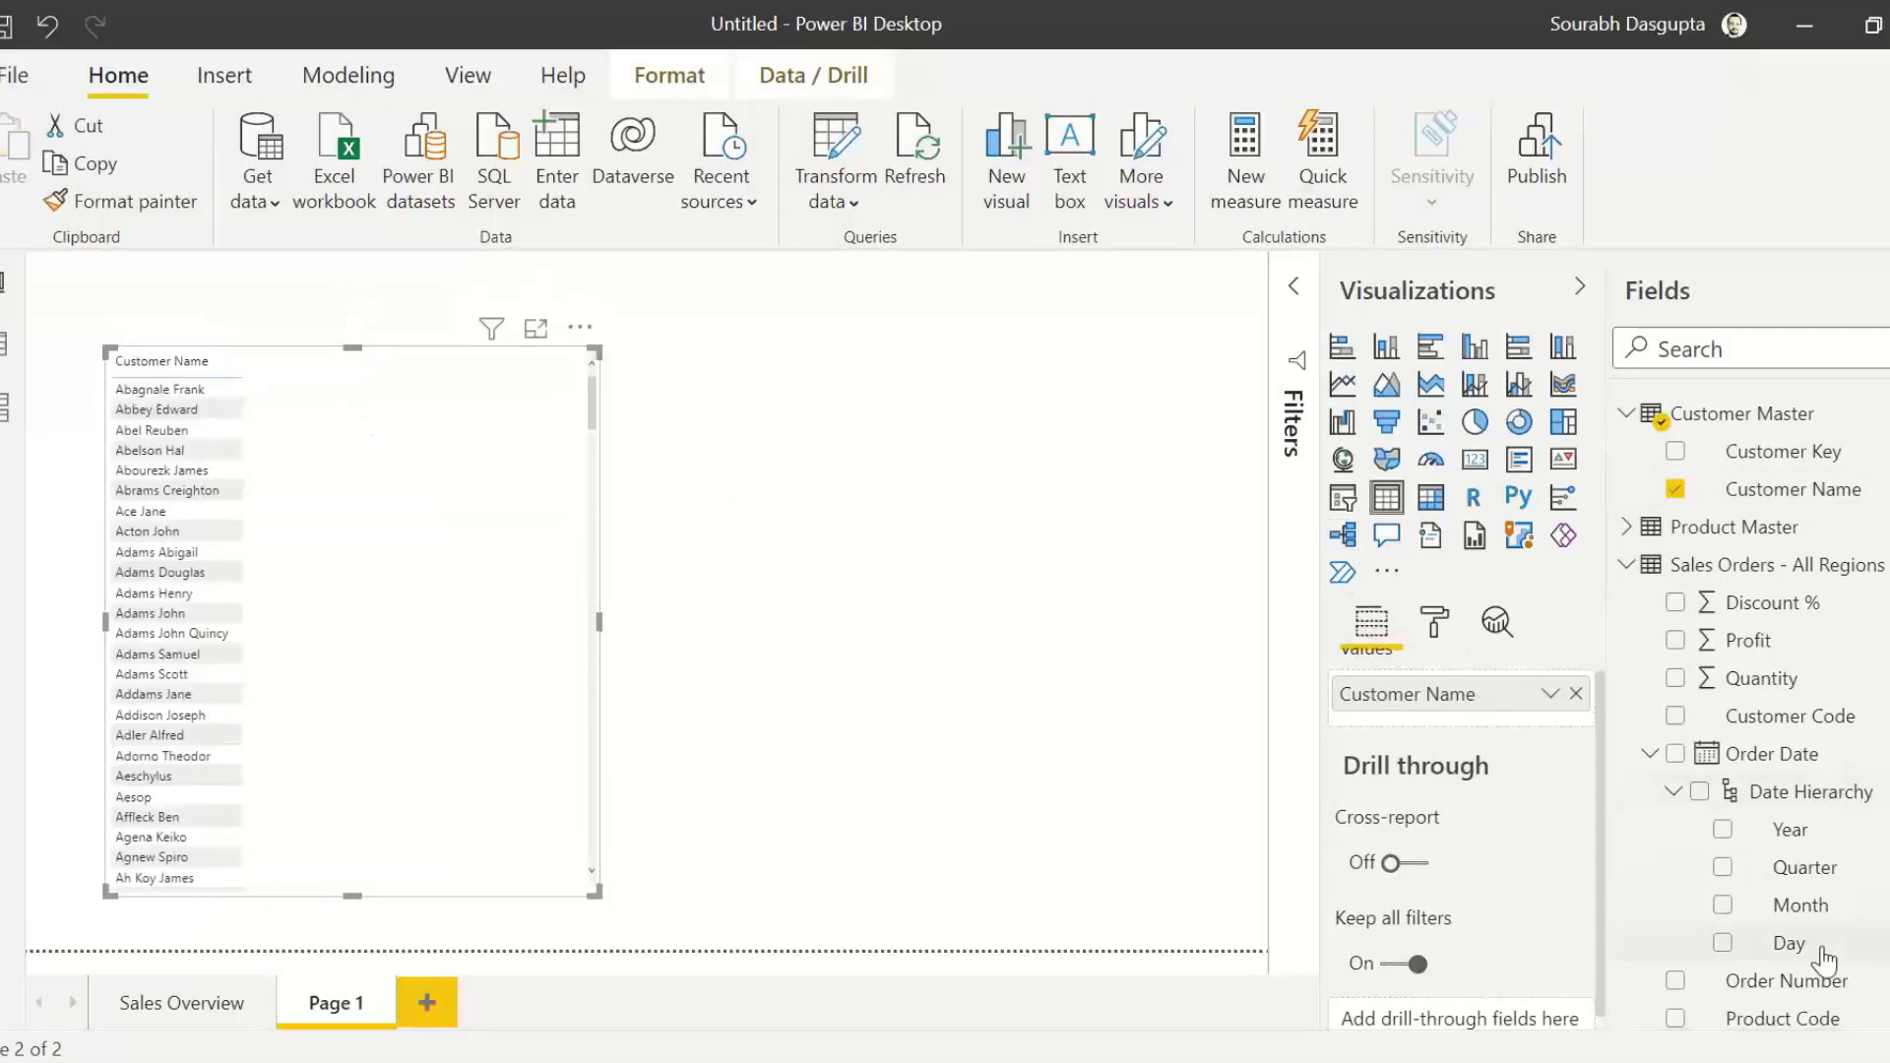
Step: Add the Sales and Profit fields from Sales Orders - All Regions as columns of the customer table
scroll(1752, 689, "down", 3)
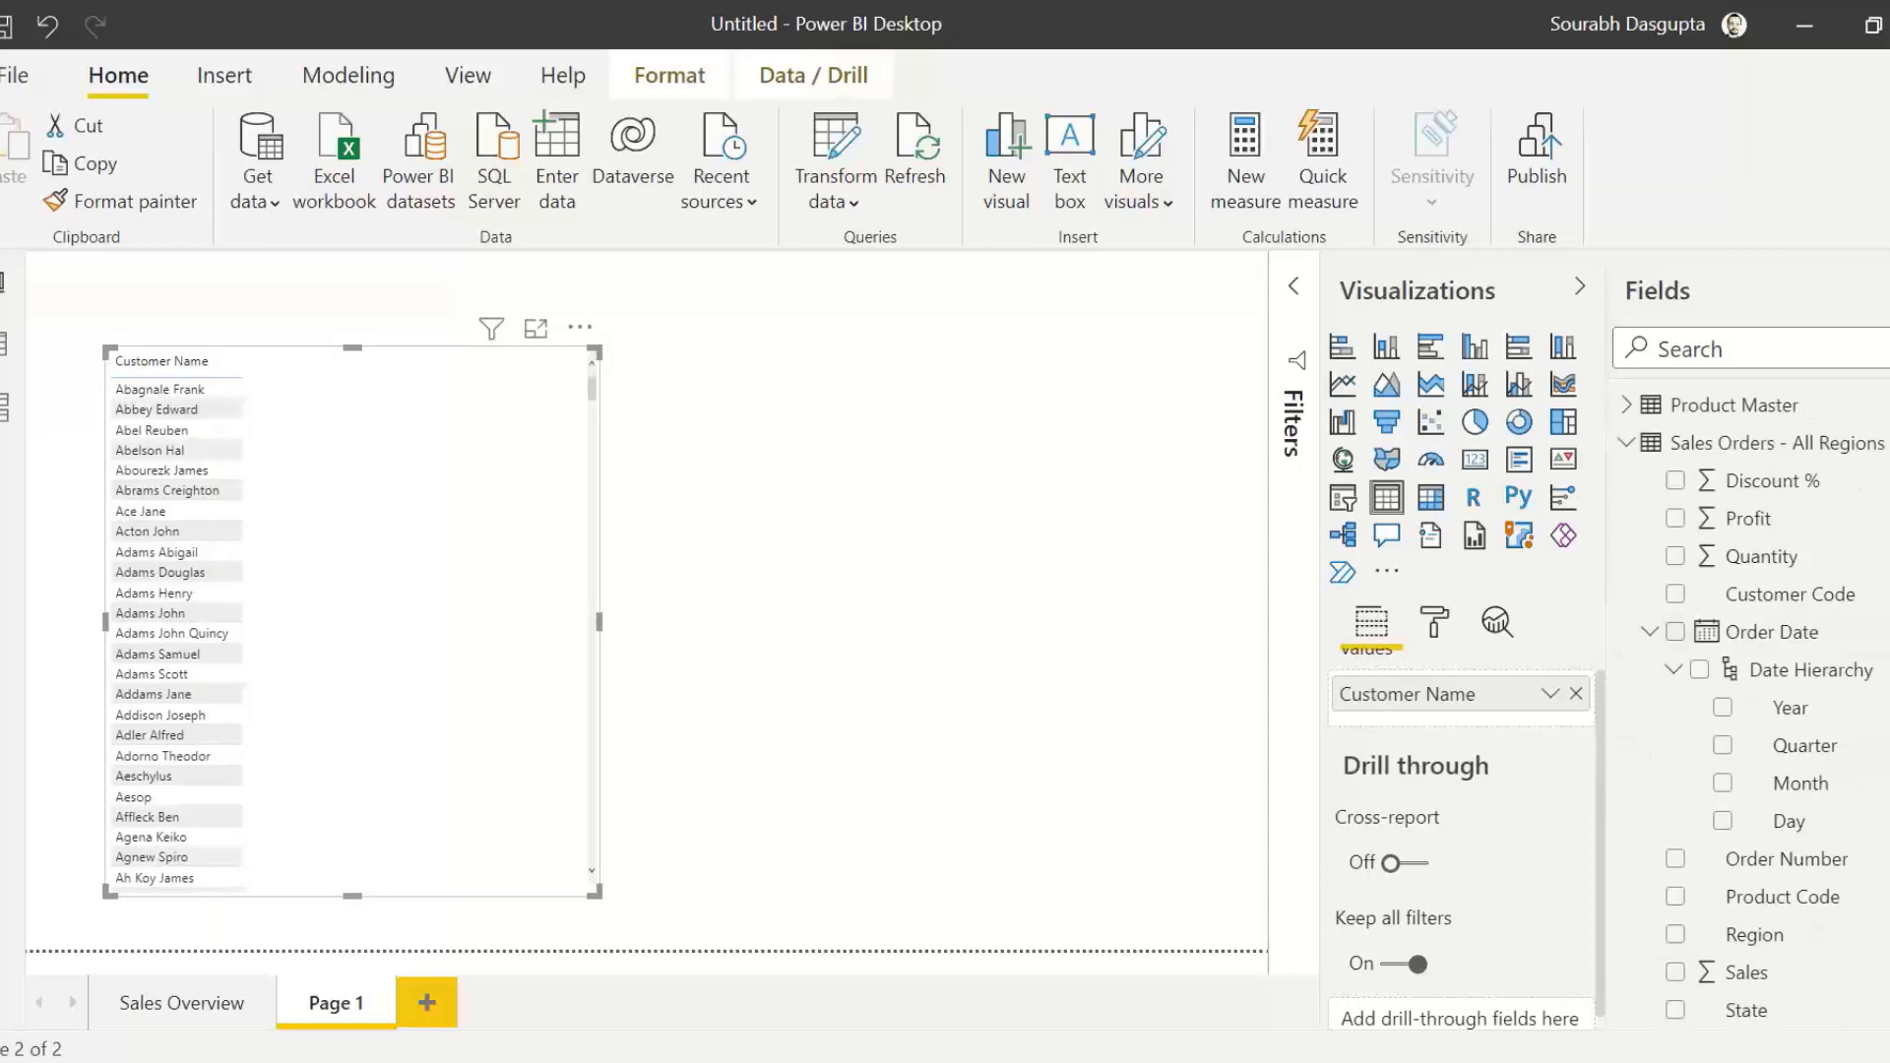
left_click_drag(1747, 971, 479, 567)
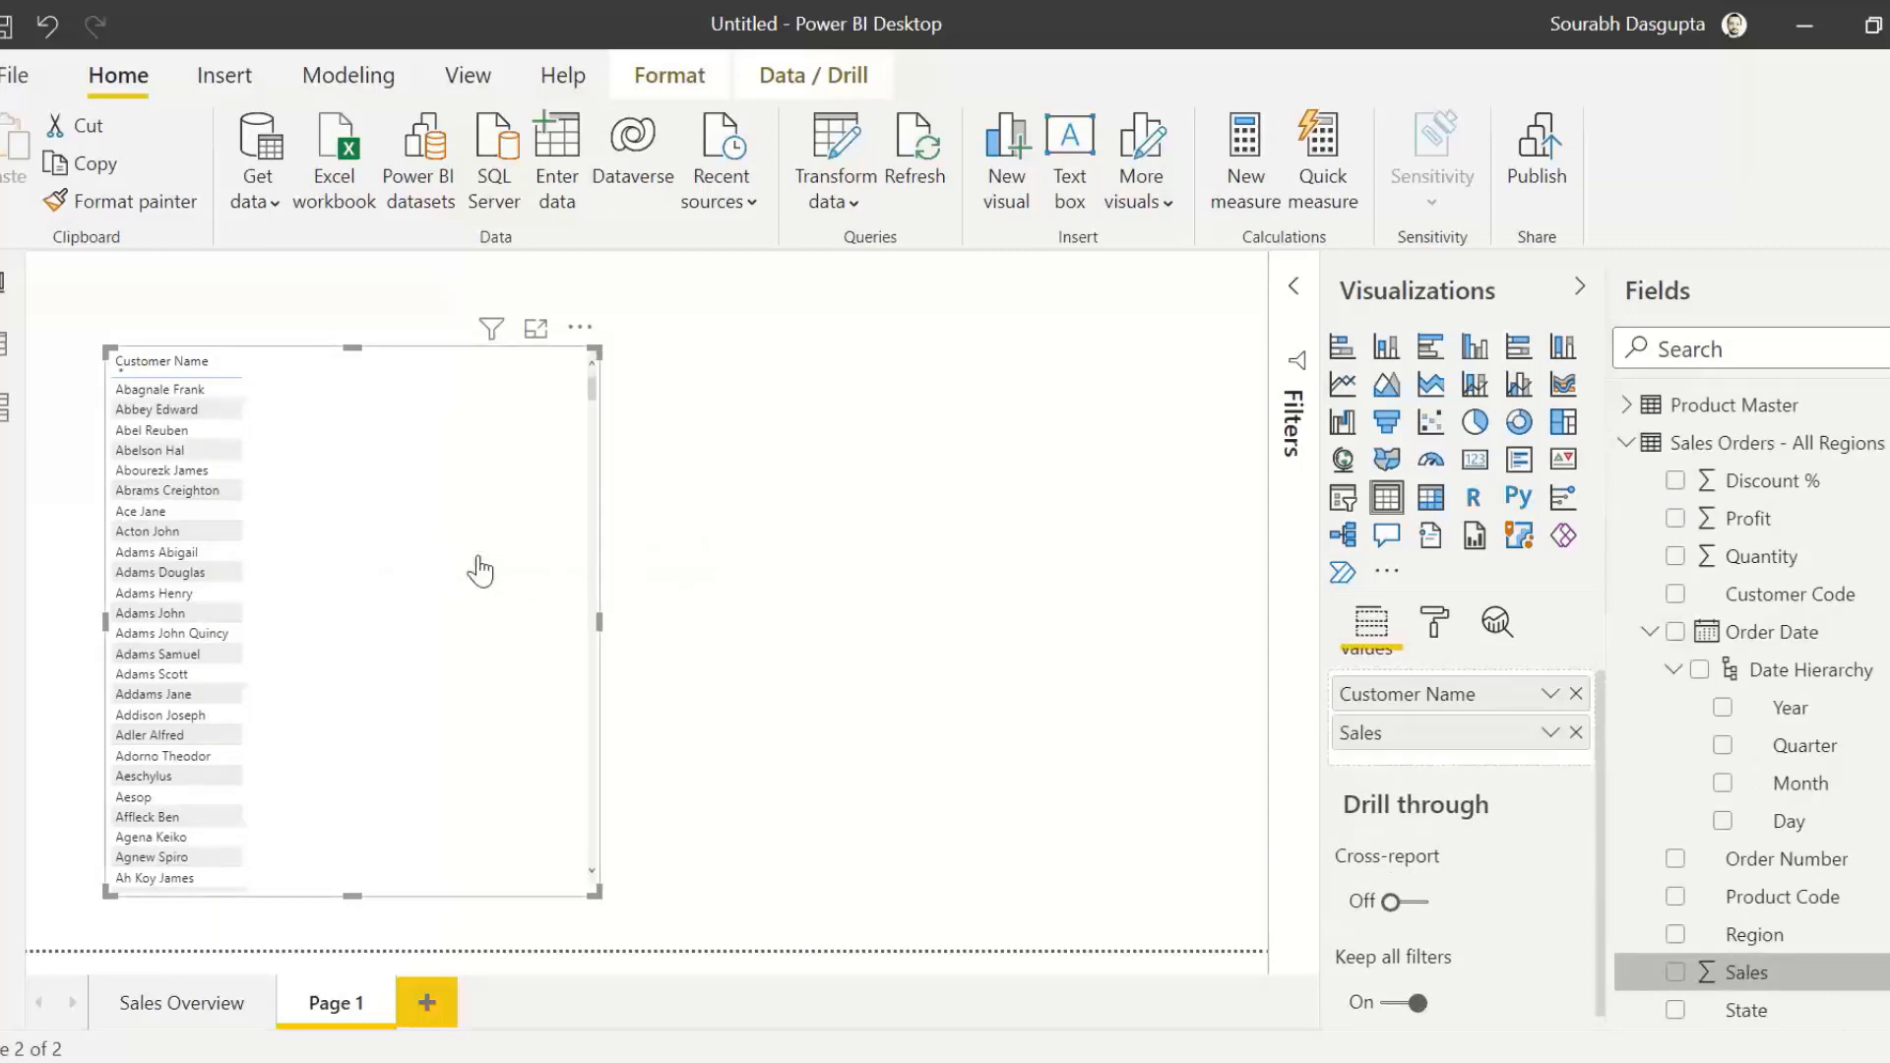
scroll(1752, 591, "up", 2)
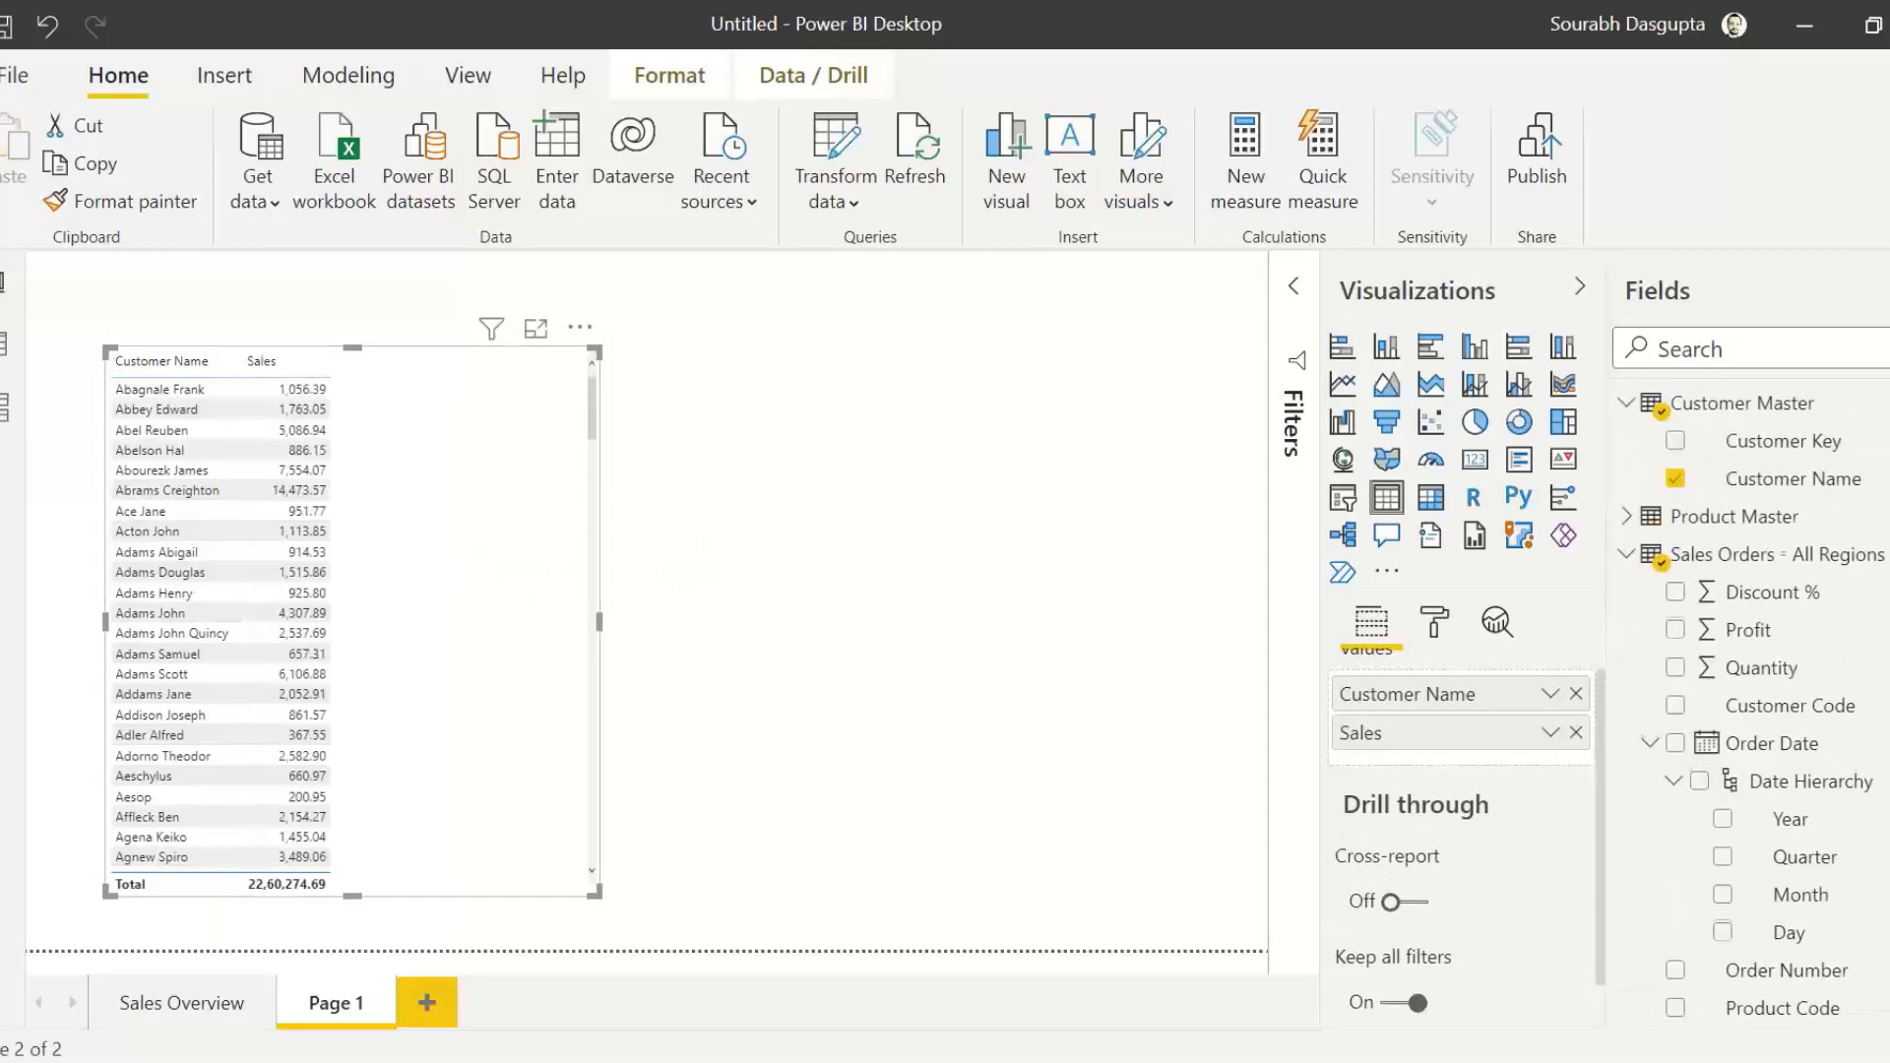
left_click_drag(1747, 630, 405, 548)
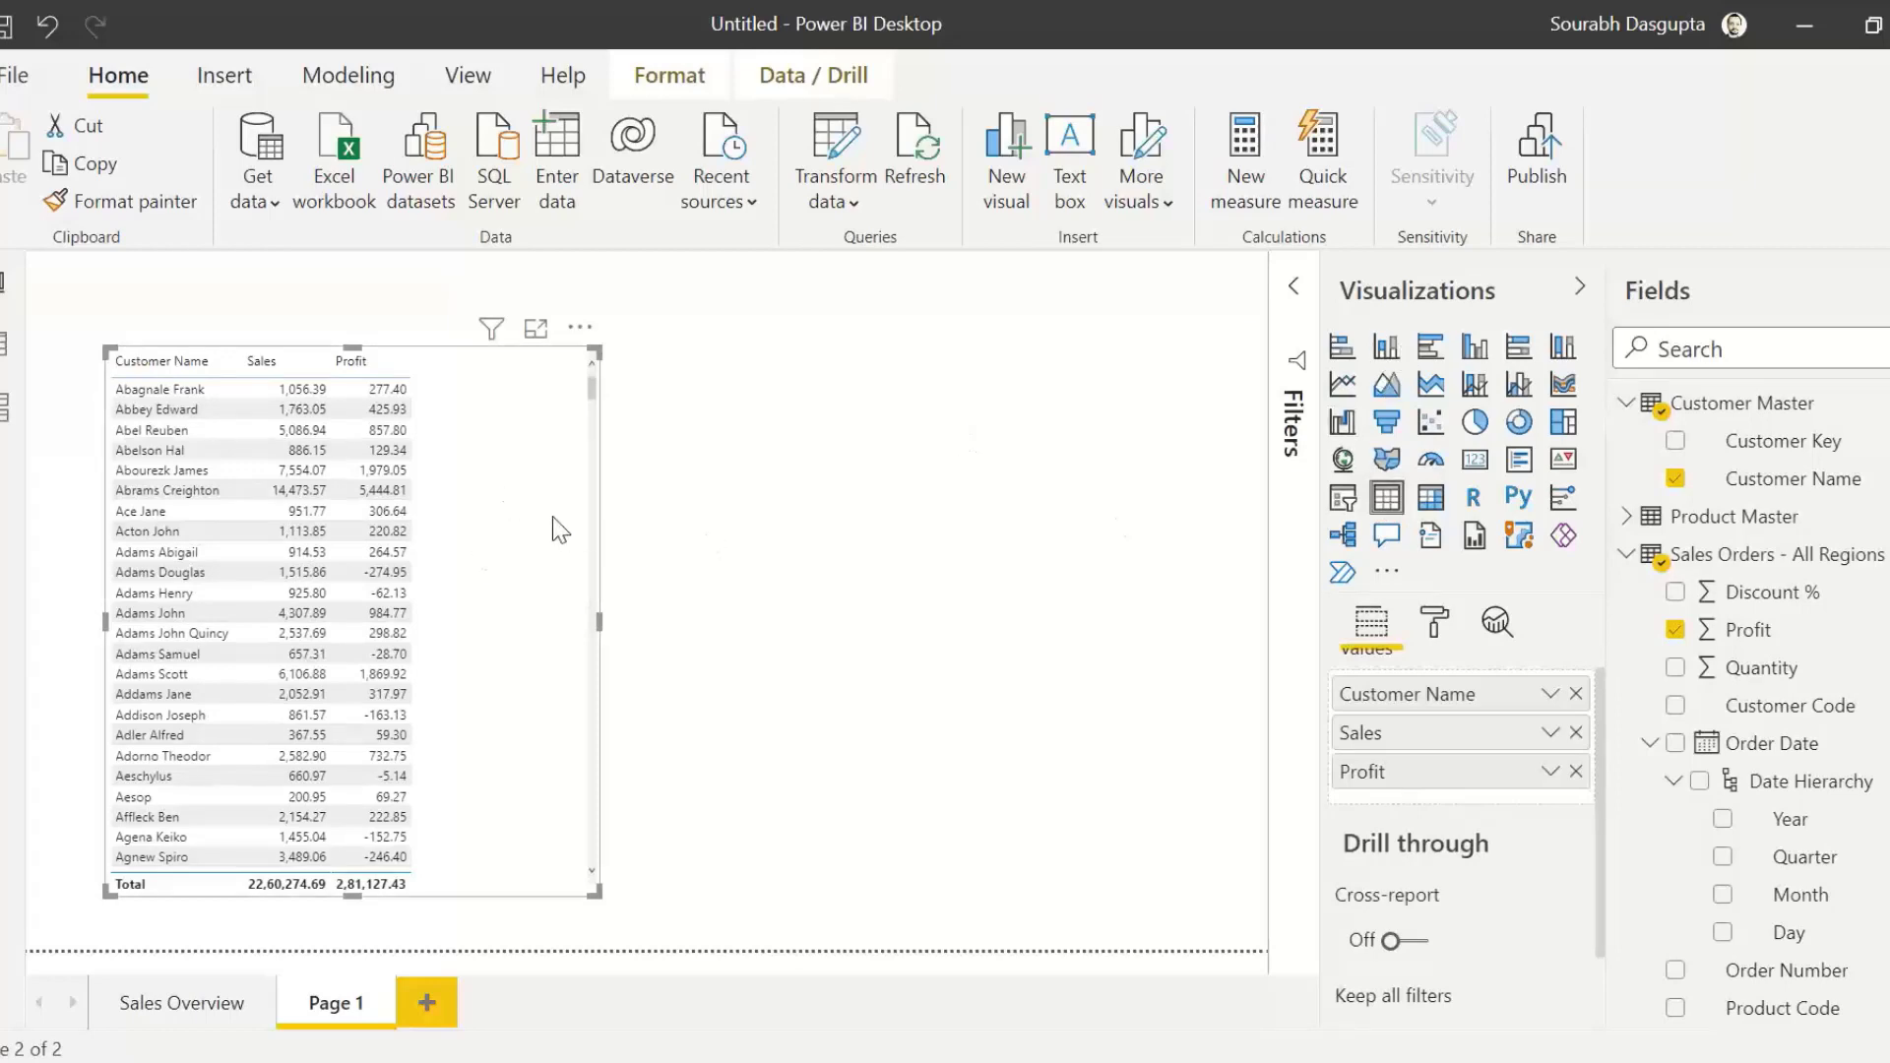
Step: Set the text size of the customer table's values to 15 pt and widen the table
left_click(1436, 622)
left_click_drag(1592, 754, 1591, 801)
left_click(1361, 813)
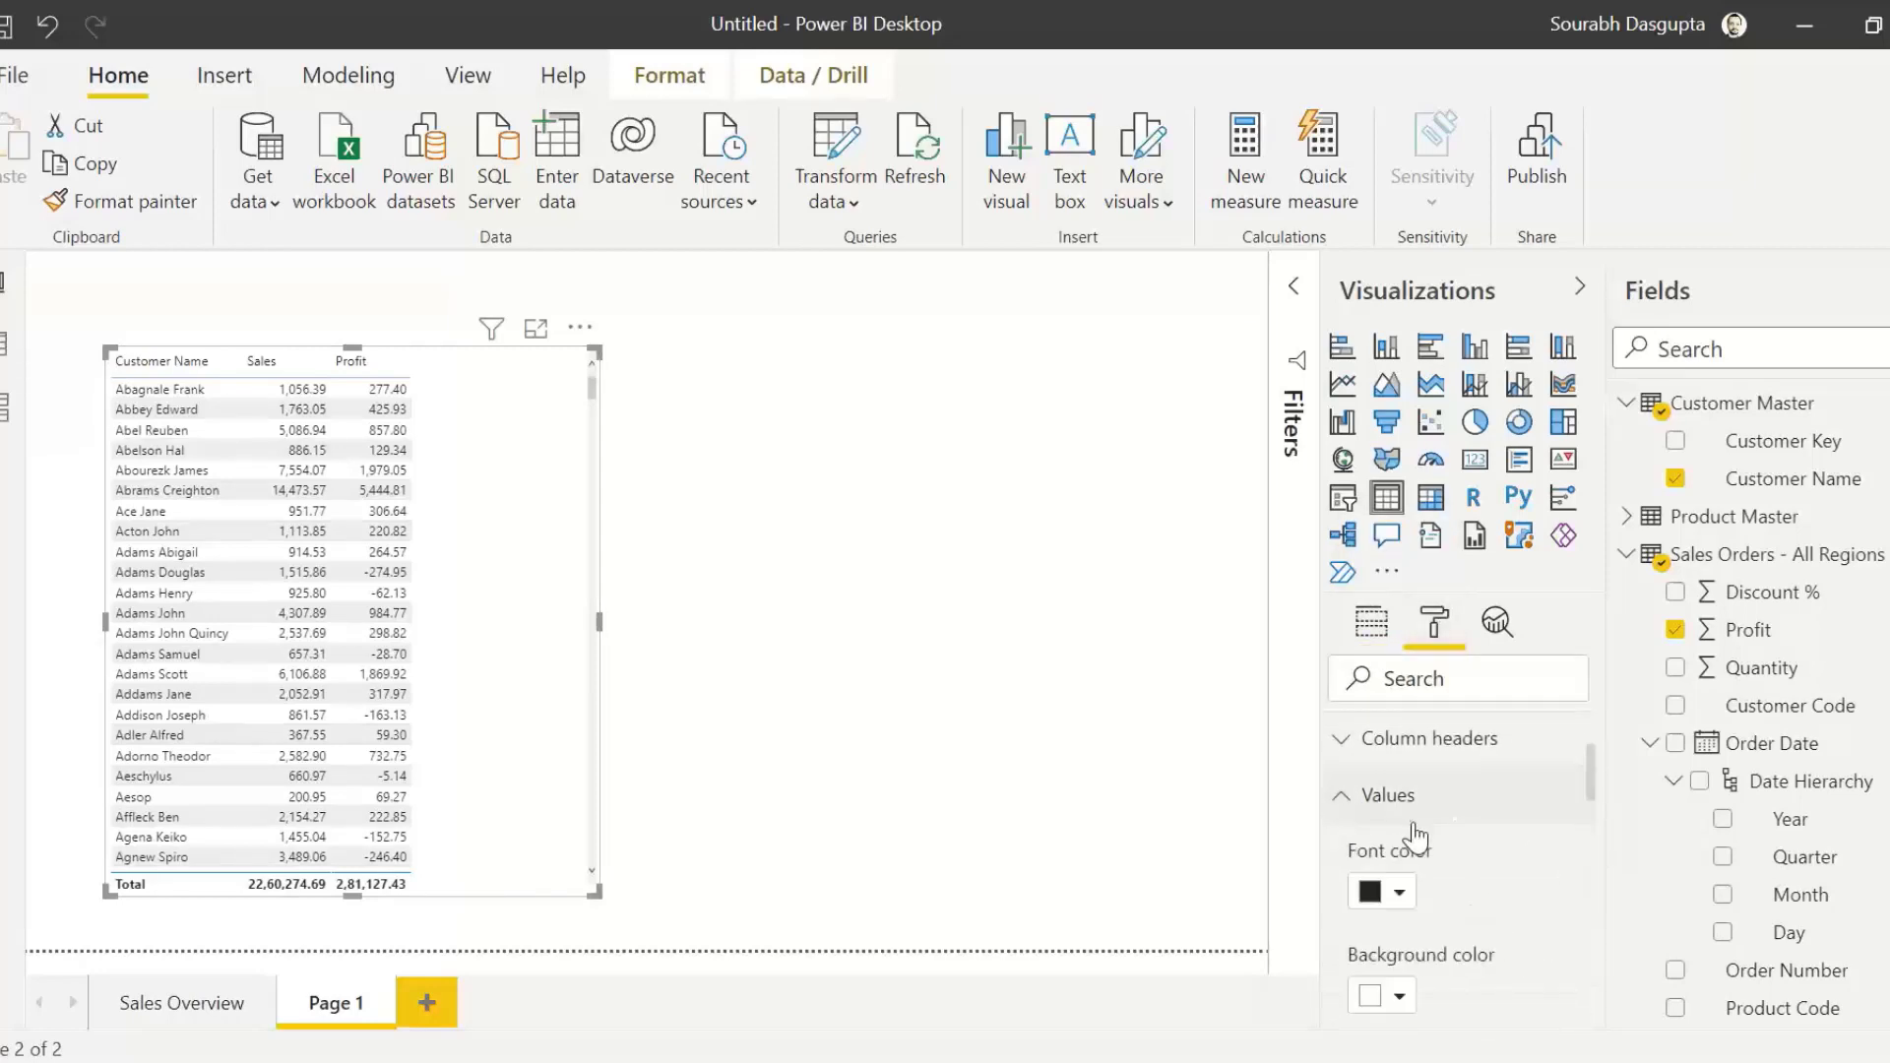
scroll(1413, 834, "down", 3)
scroll(1414, 837, "down", 5)
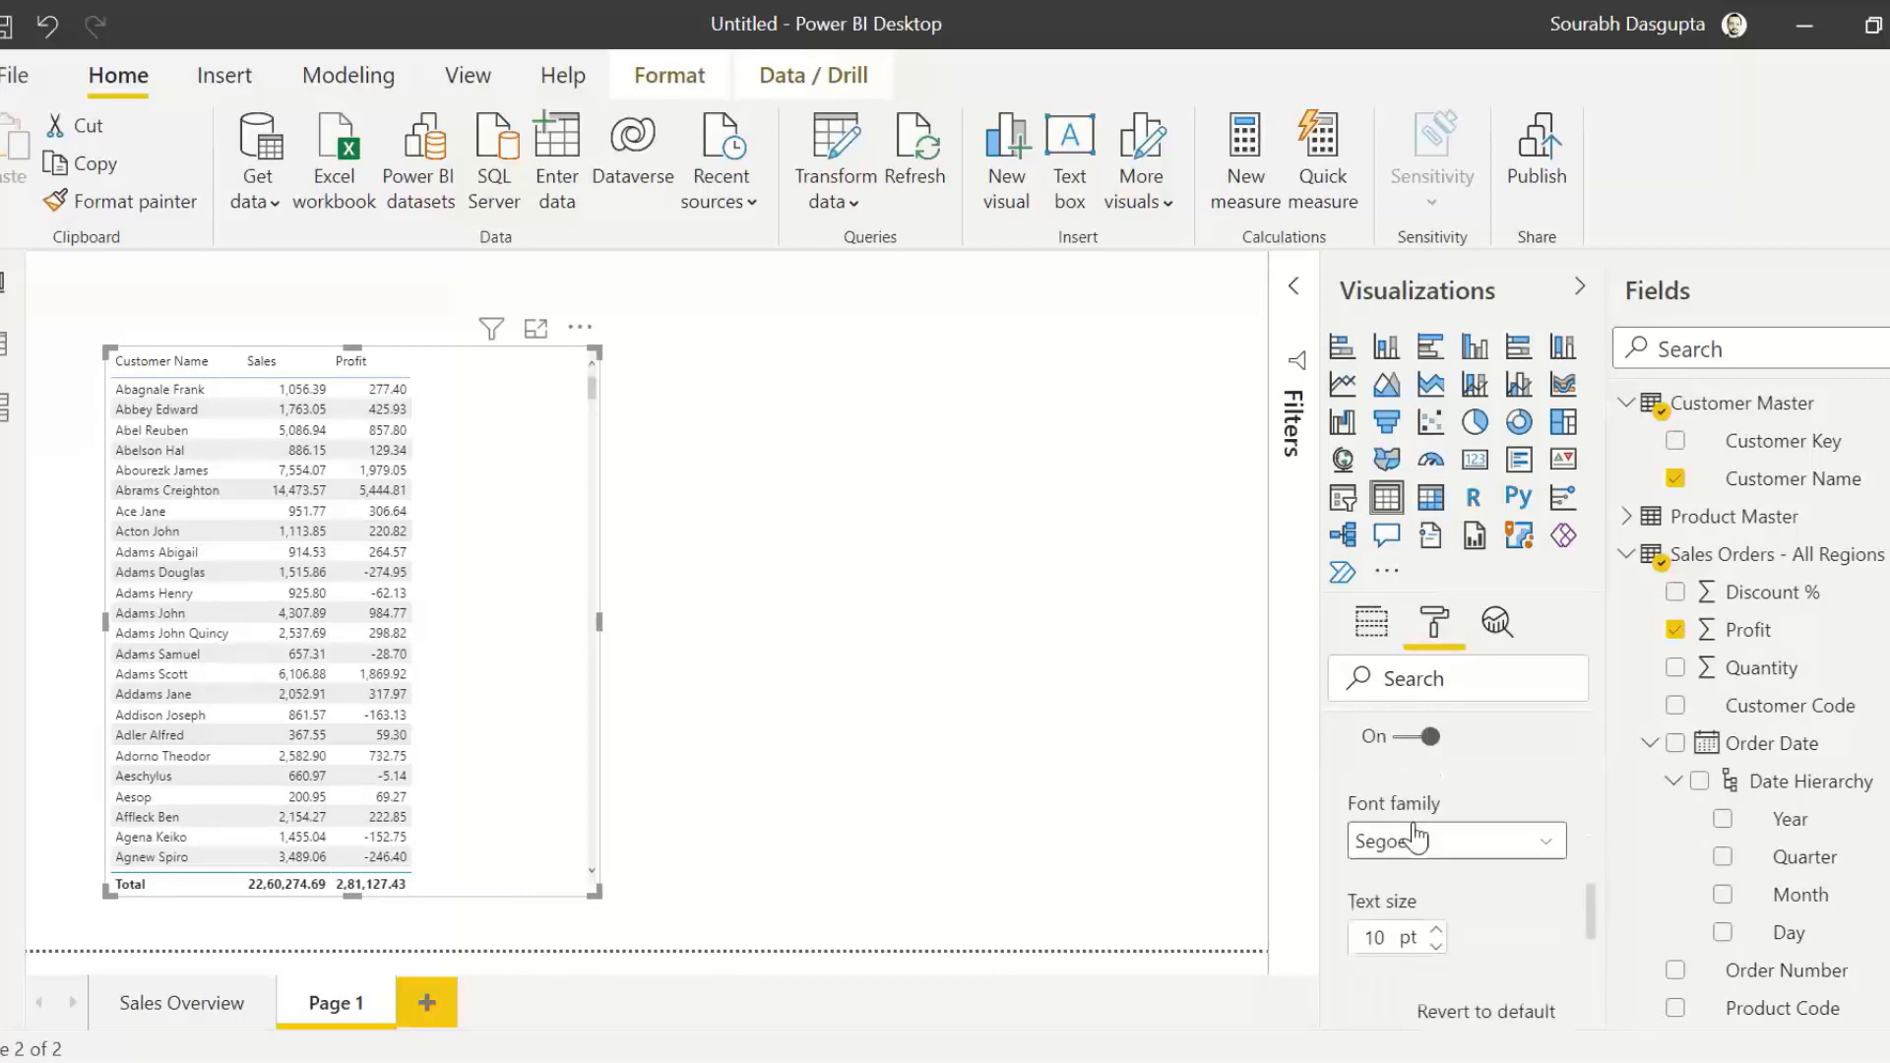
double_click(1374, 780)
key("BackSpace")
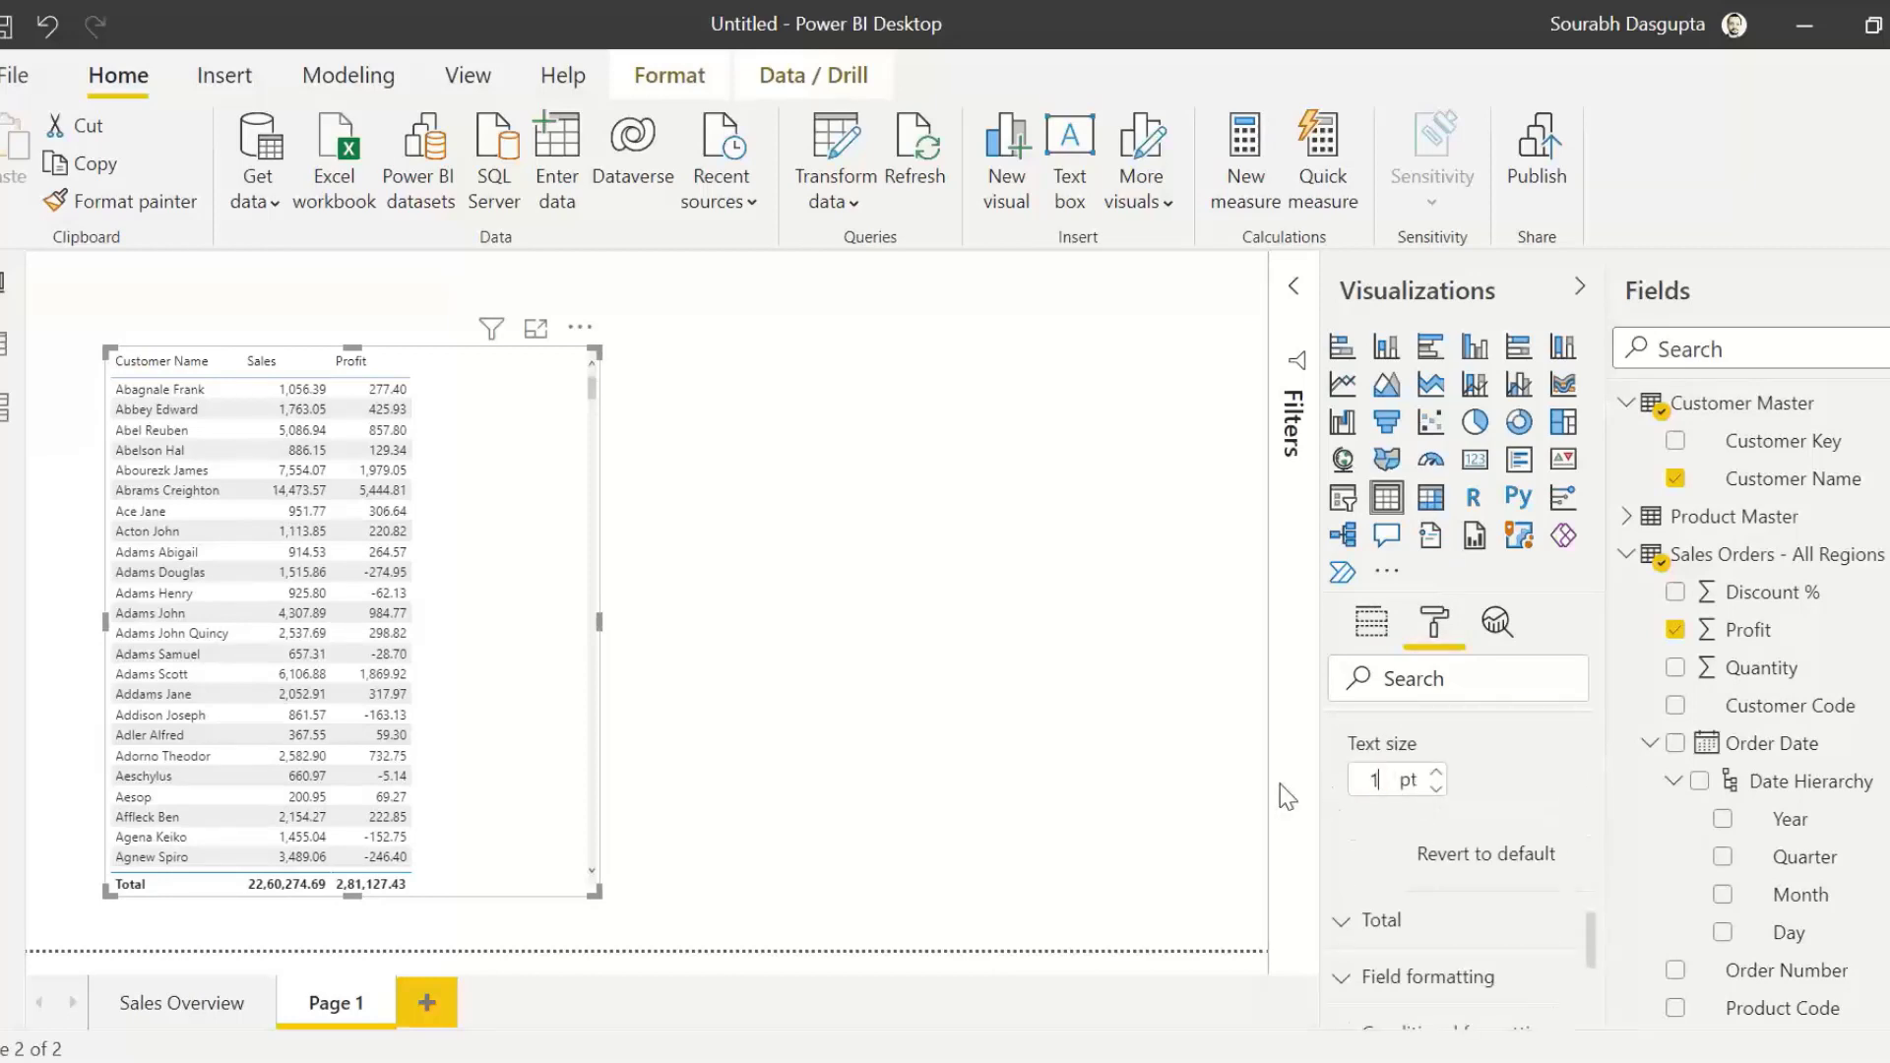
type("15")
key("Return")
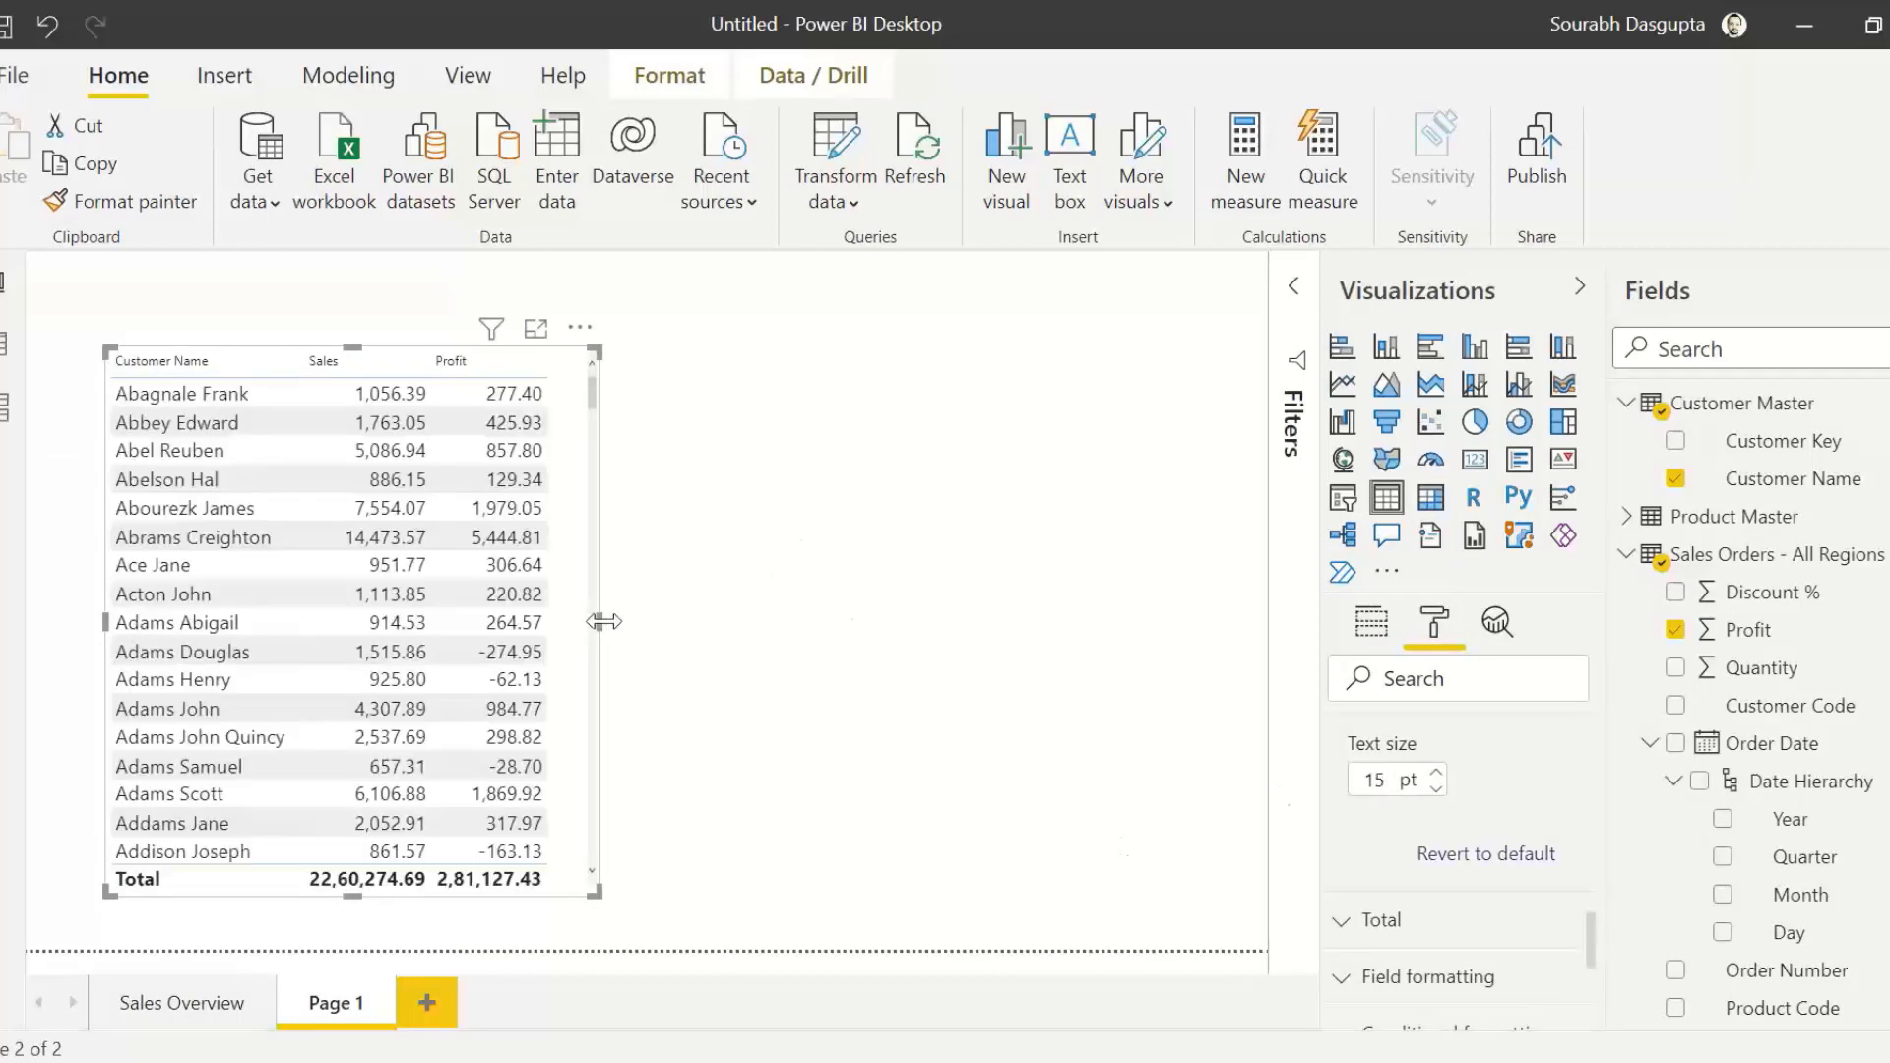
left_click_drag(598, 622, 721, 624)
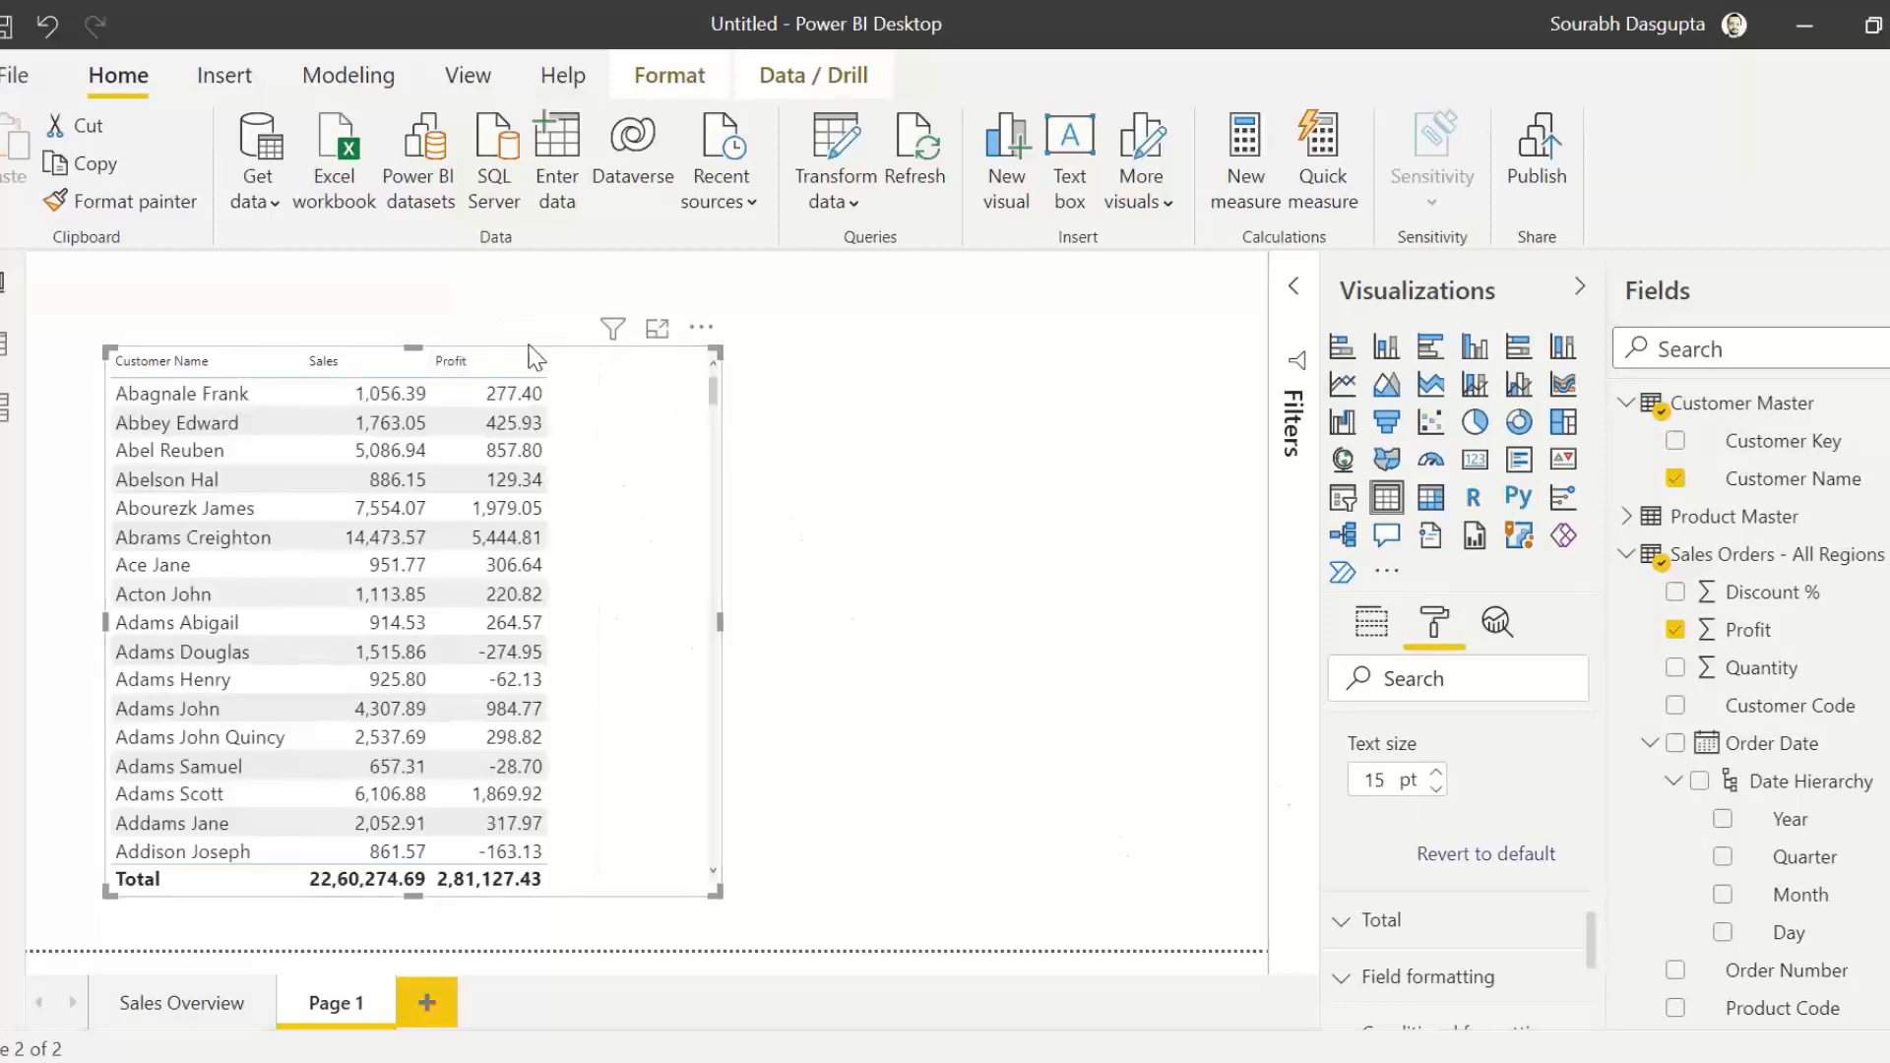
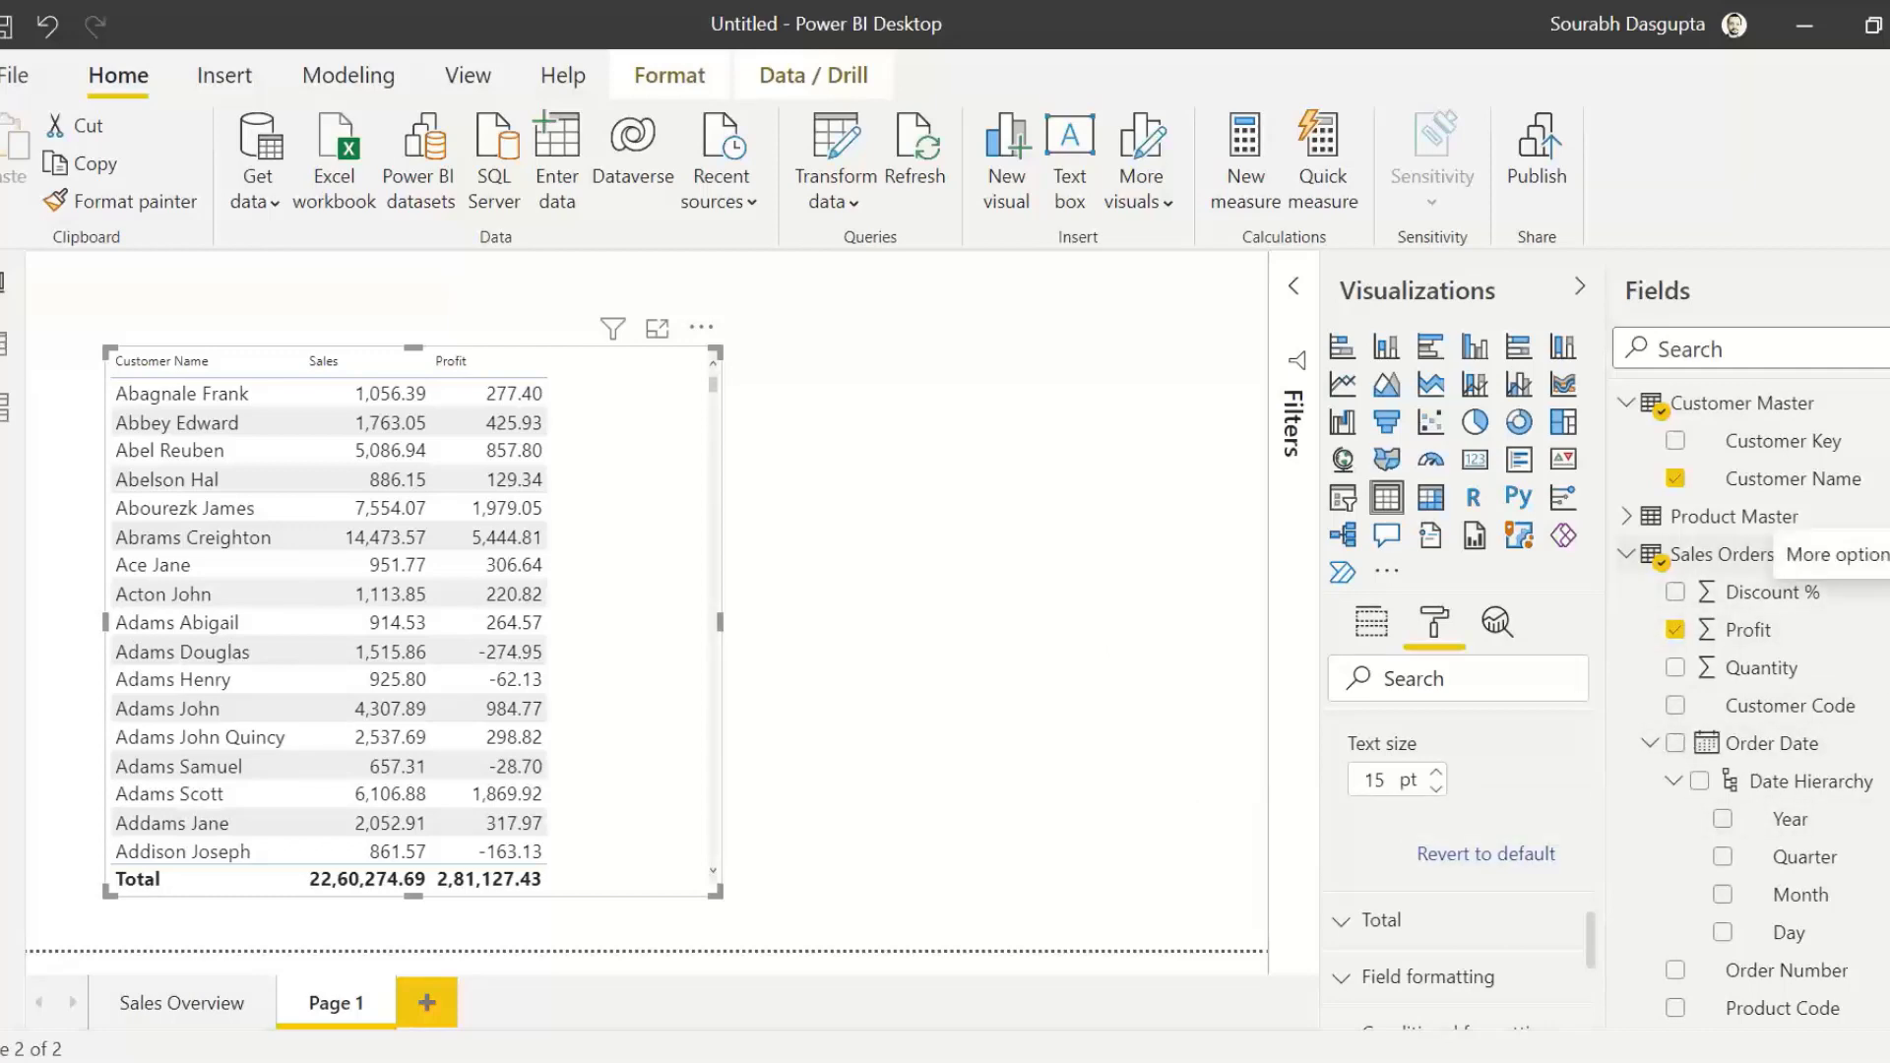
Step: Collapse the Customer Master, Product Master and Sales Orders - All Regions tables in the field list
left_click(1766, 554)
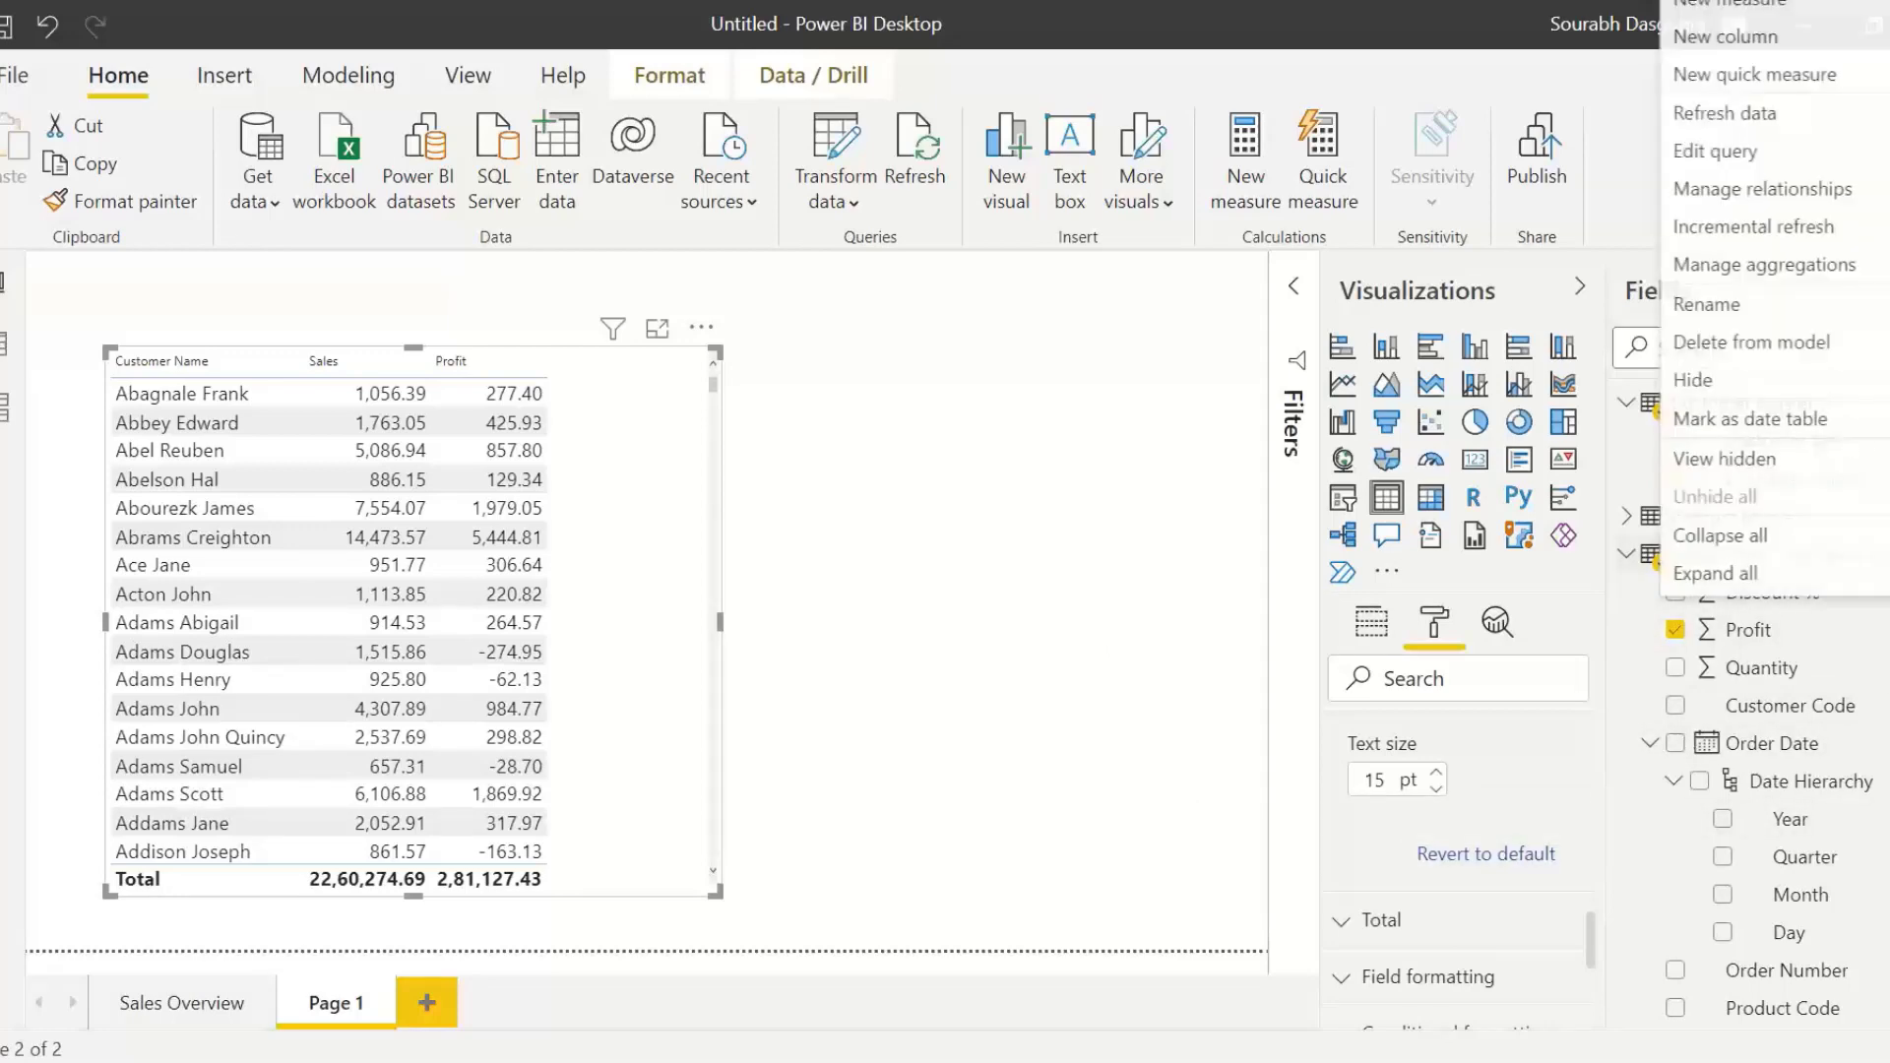
left_click(999, 565)
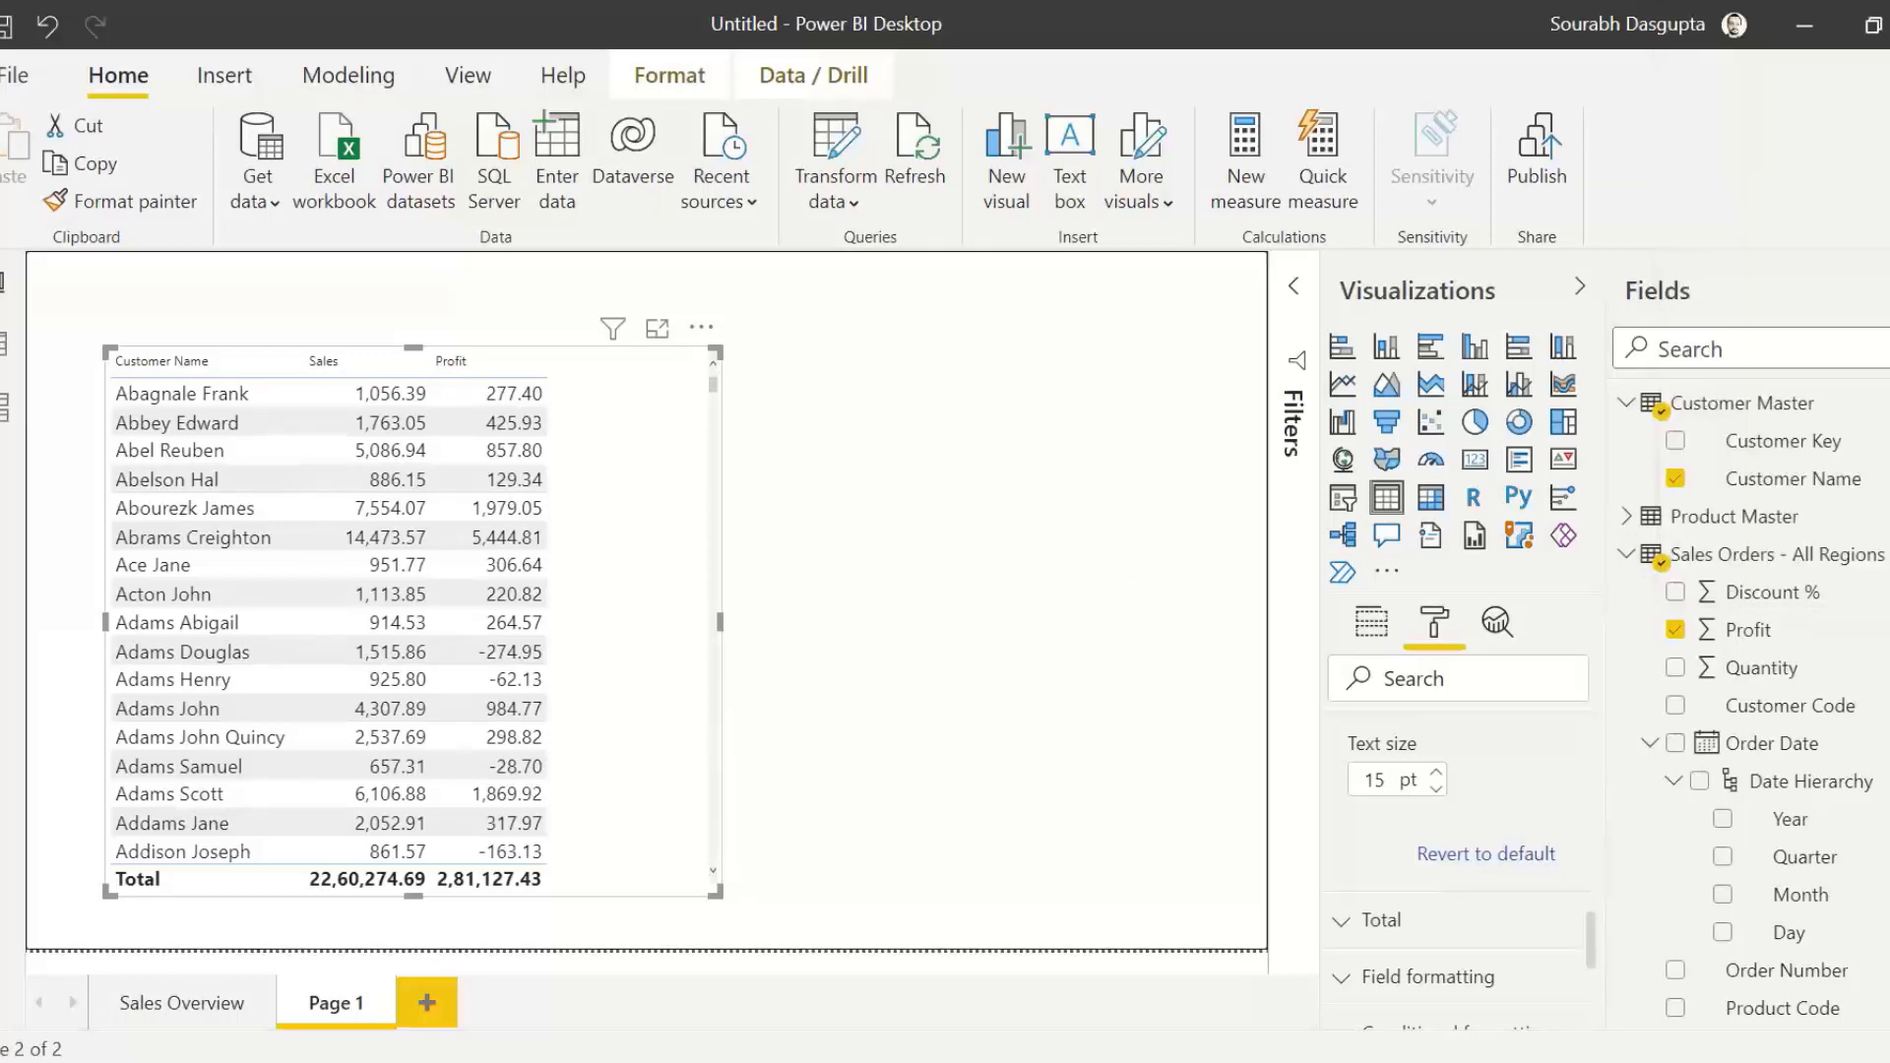
left_click(1625, 564)
left_click(1625, 527)
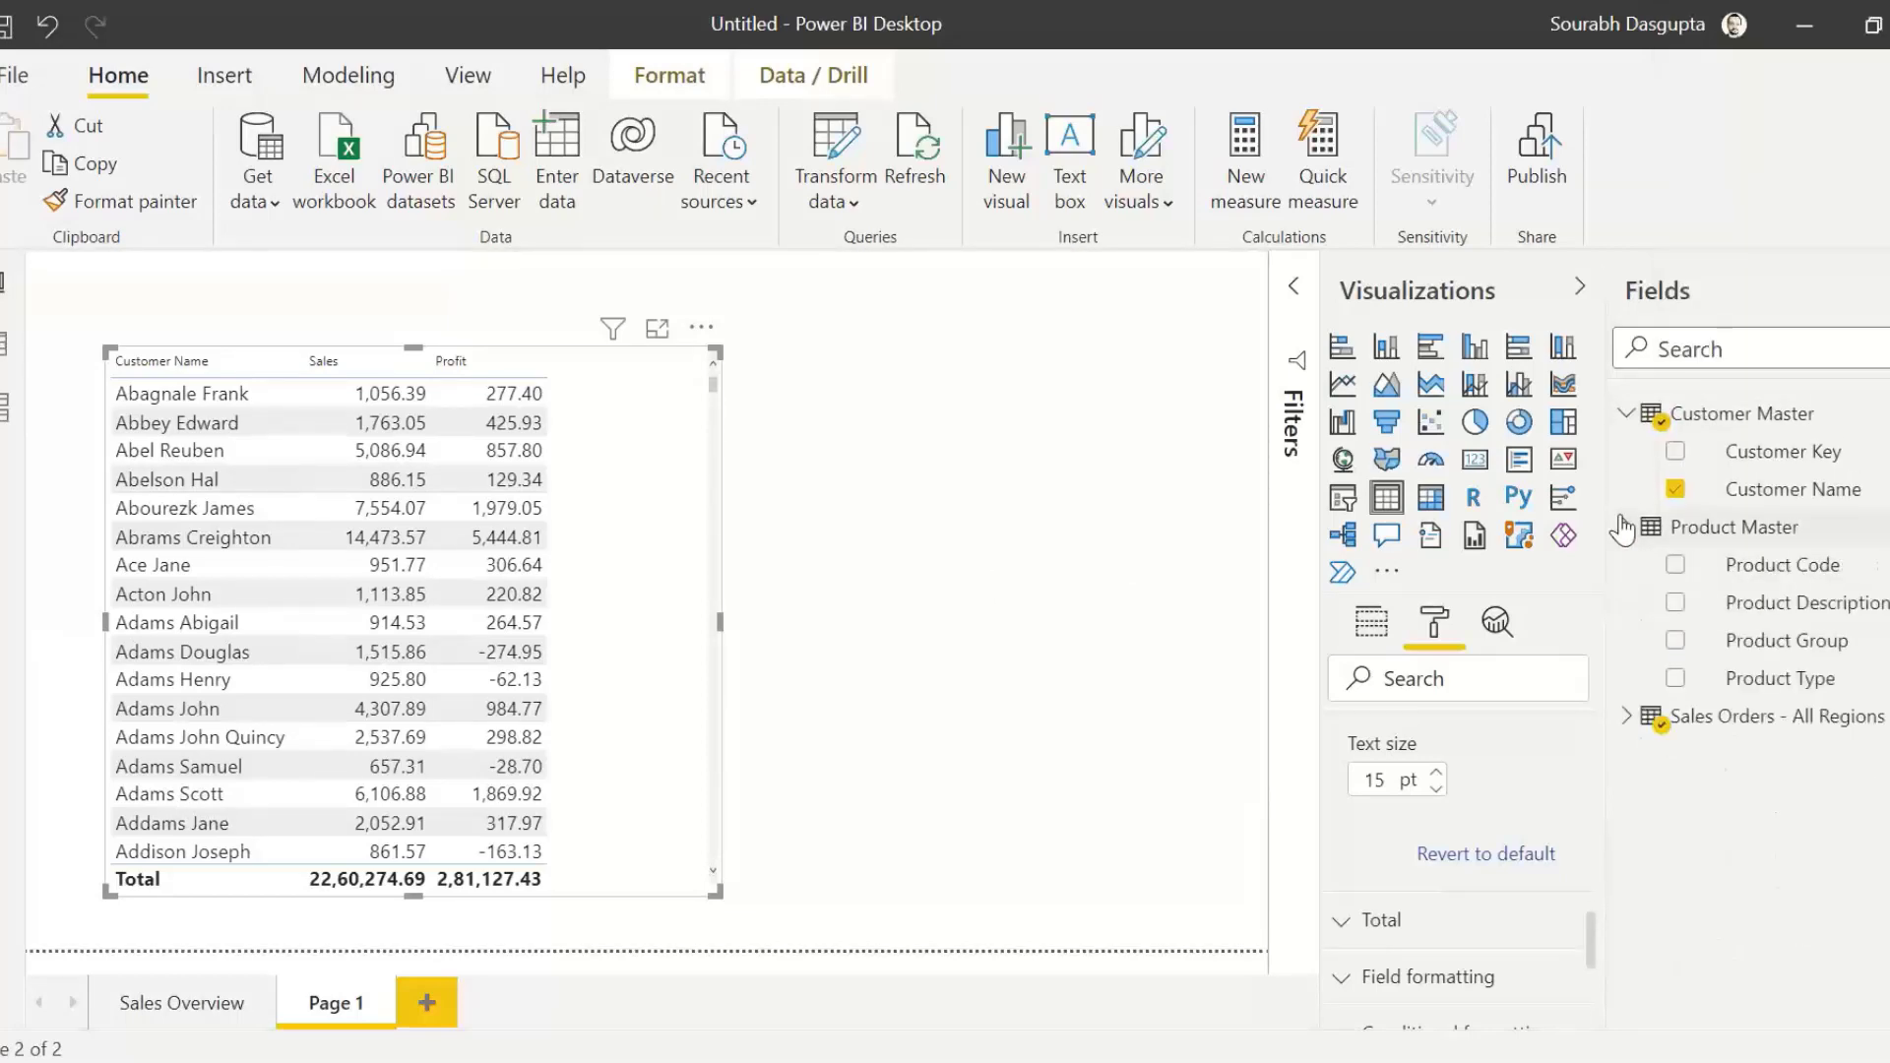
left_click(1625, 413)
left_click(1626, 451)
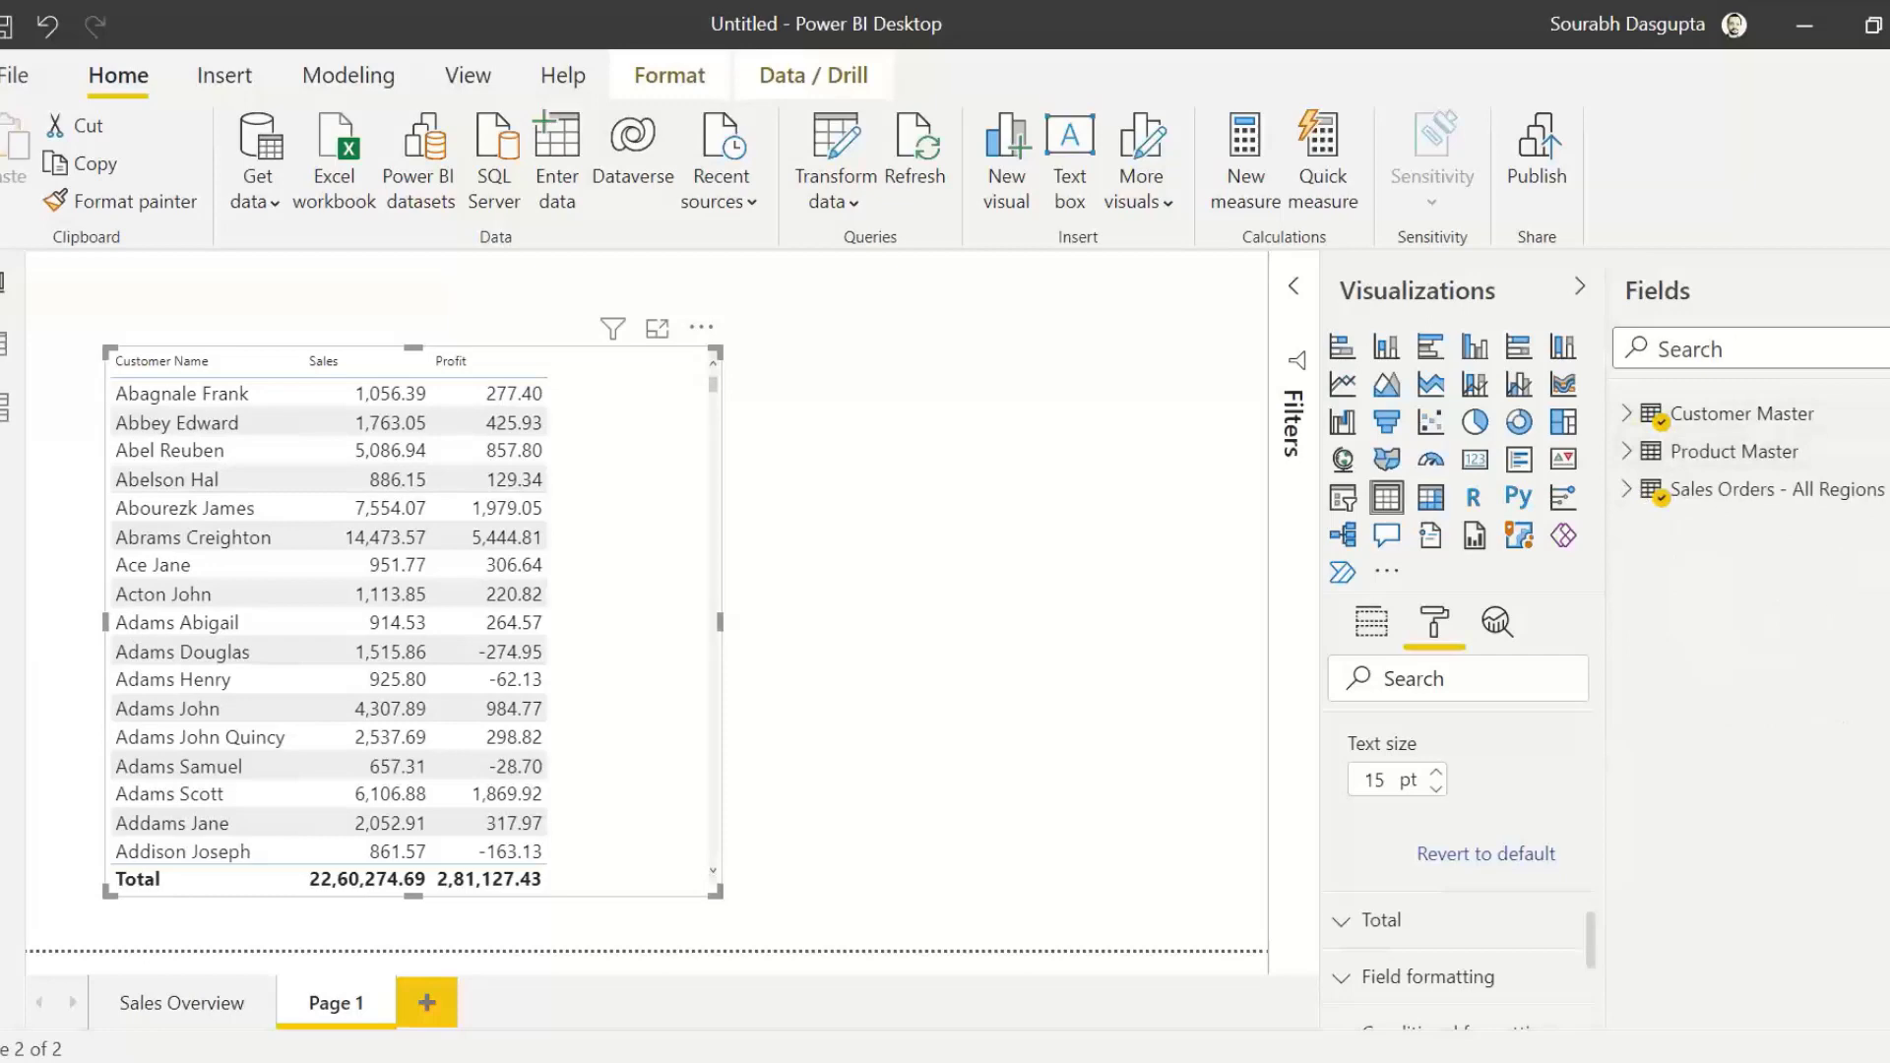
Step: Create a new measure named Profit Margin in the Sales Orders - All Regions table
left_click(1887, 457)
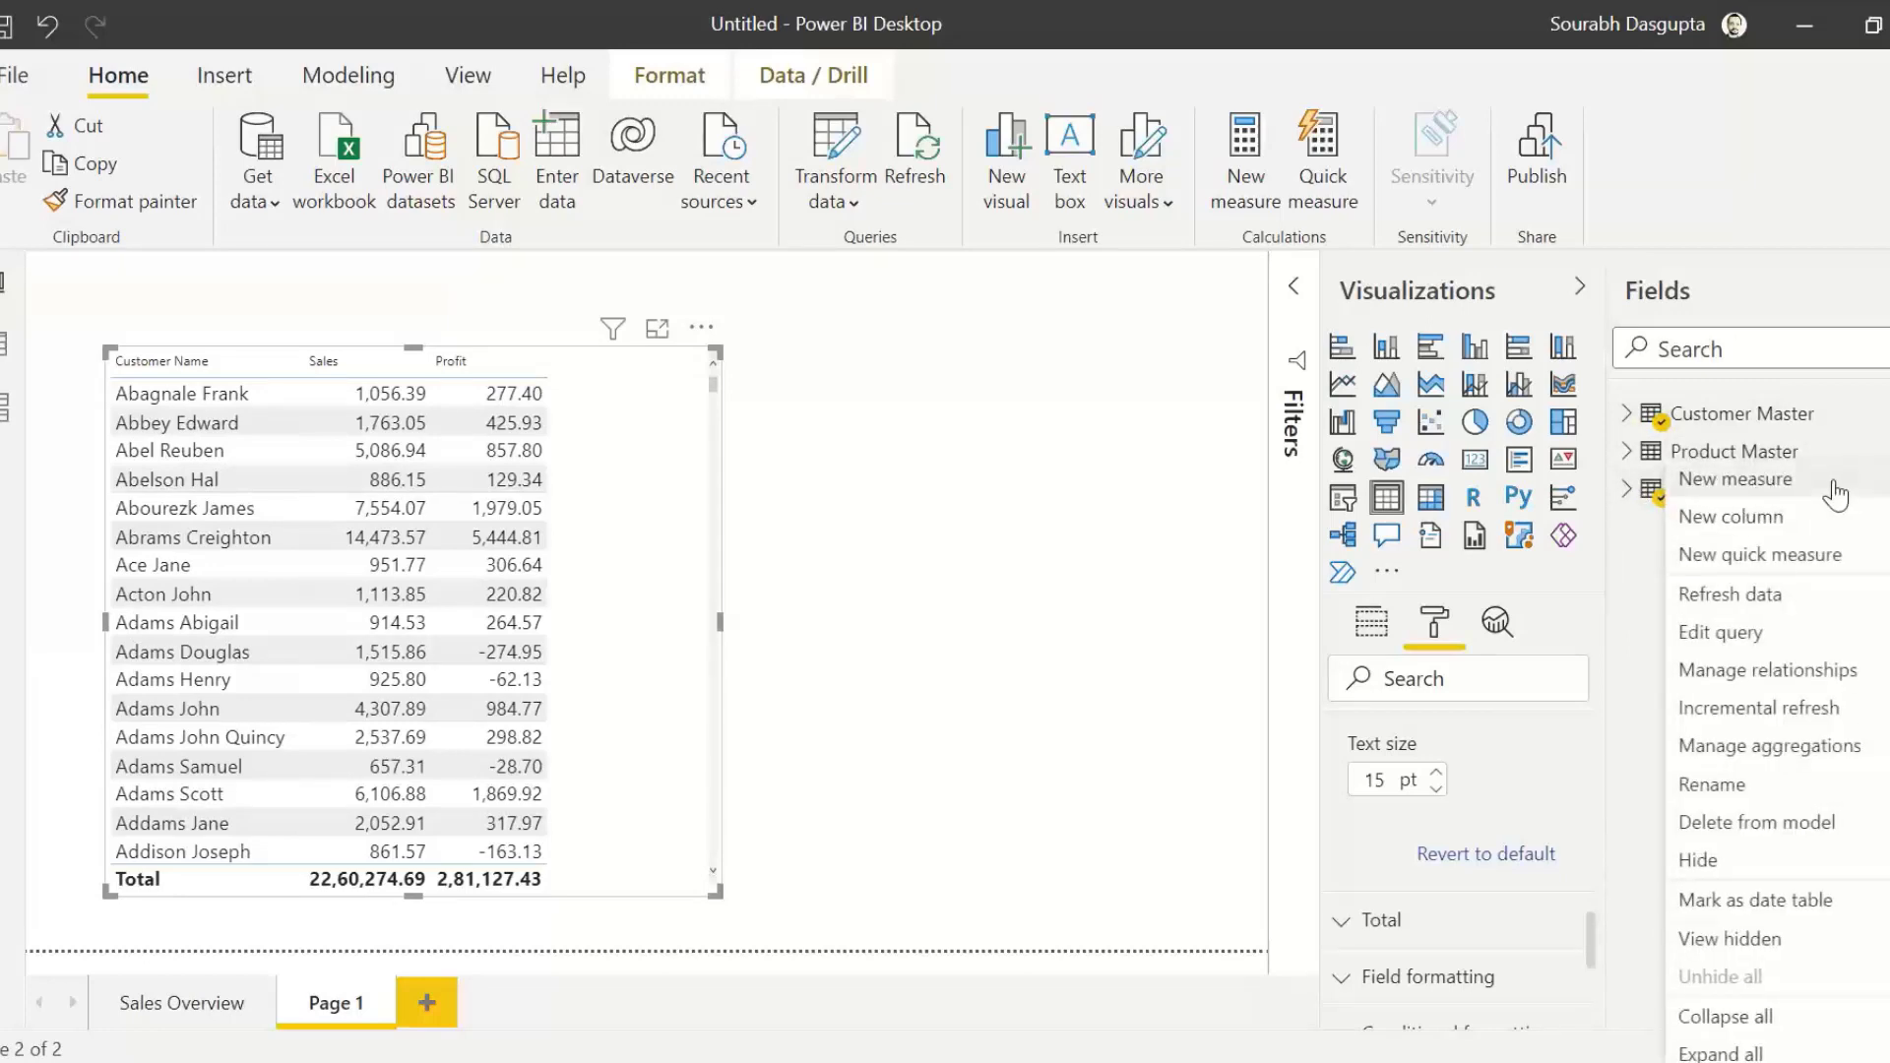
key("Escape")
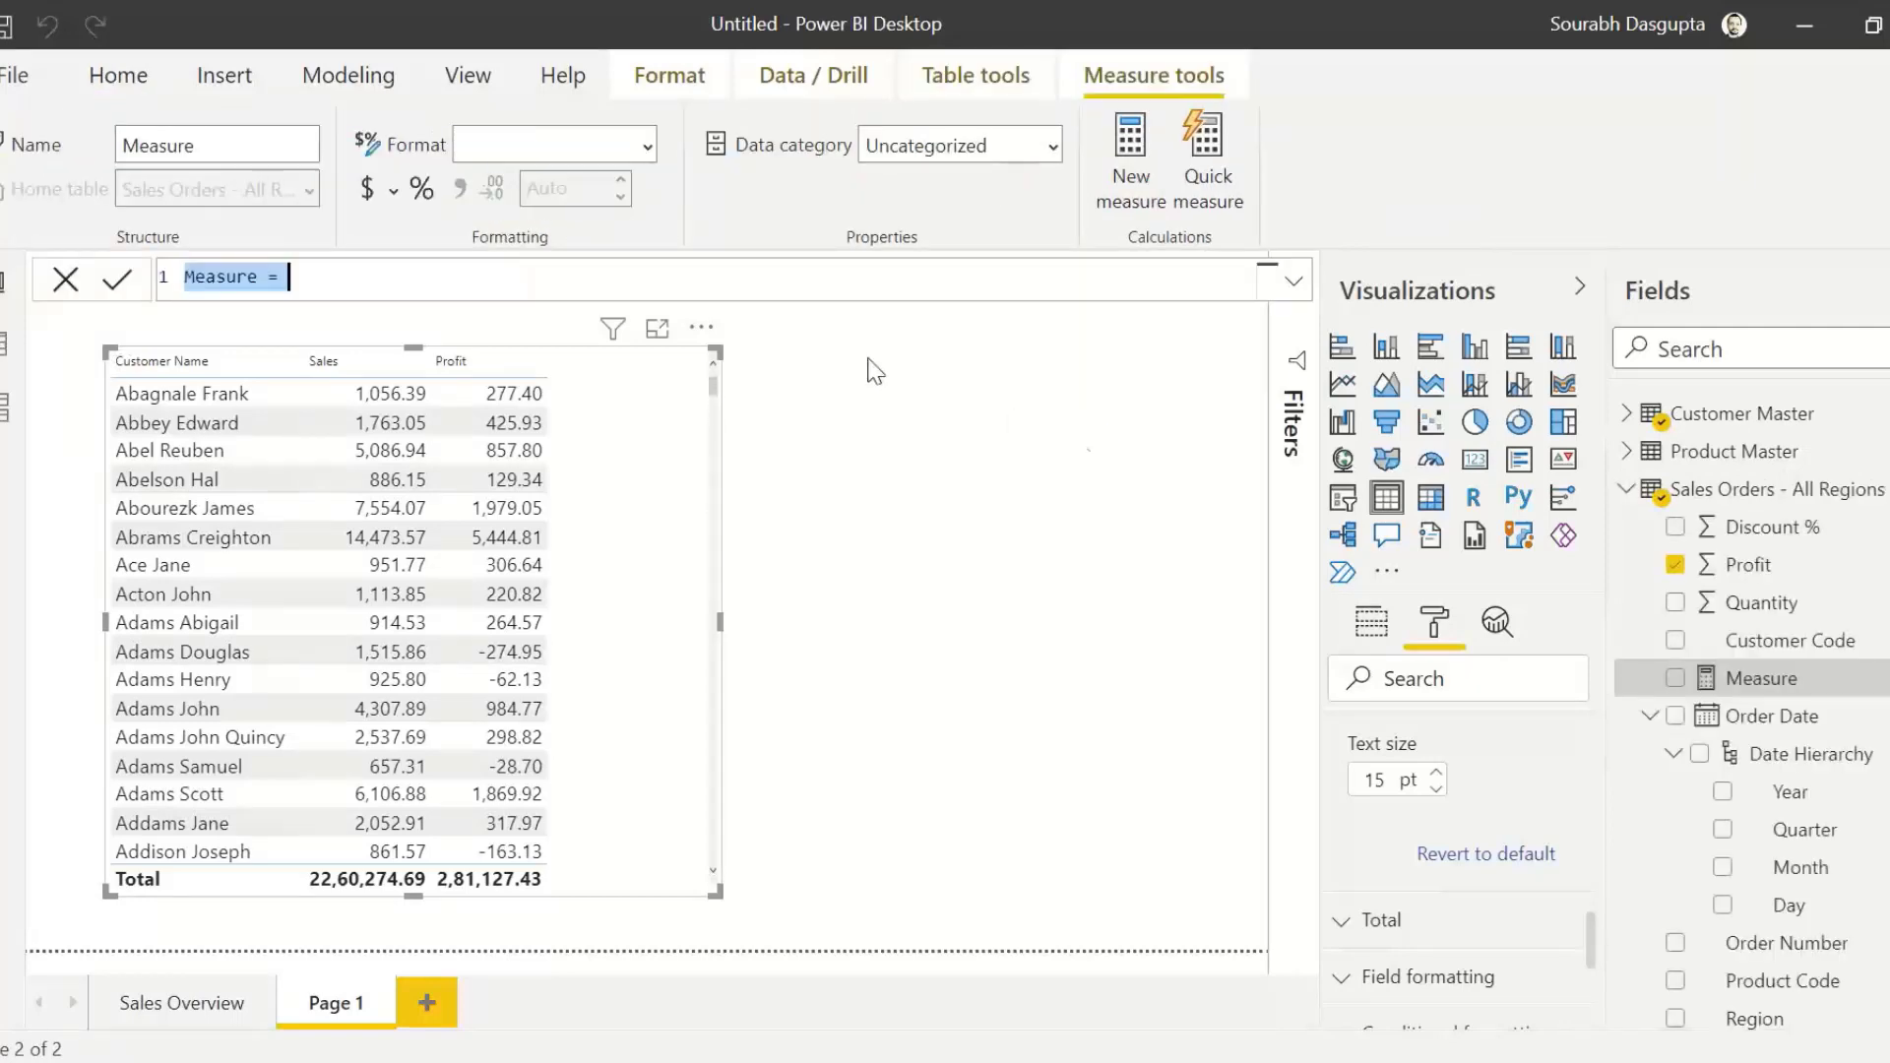
left_click(698, 279)
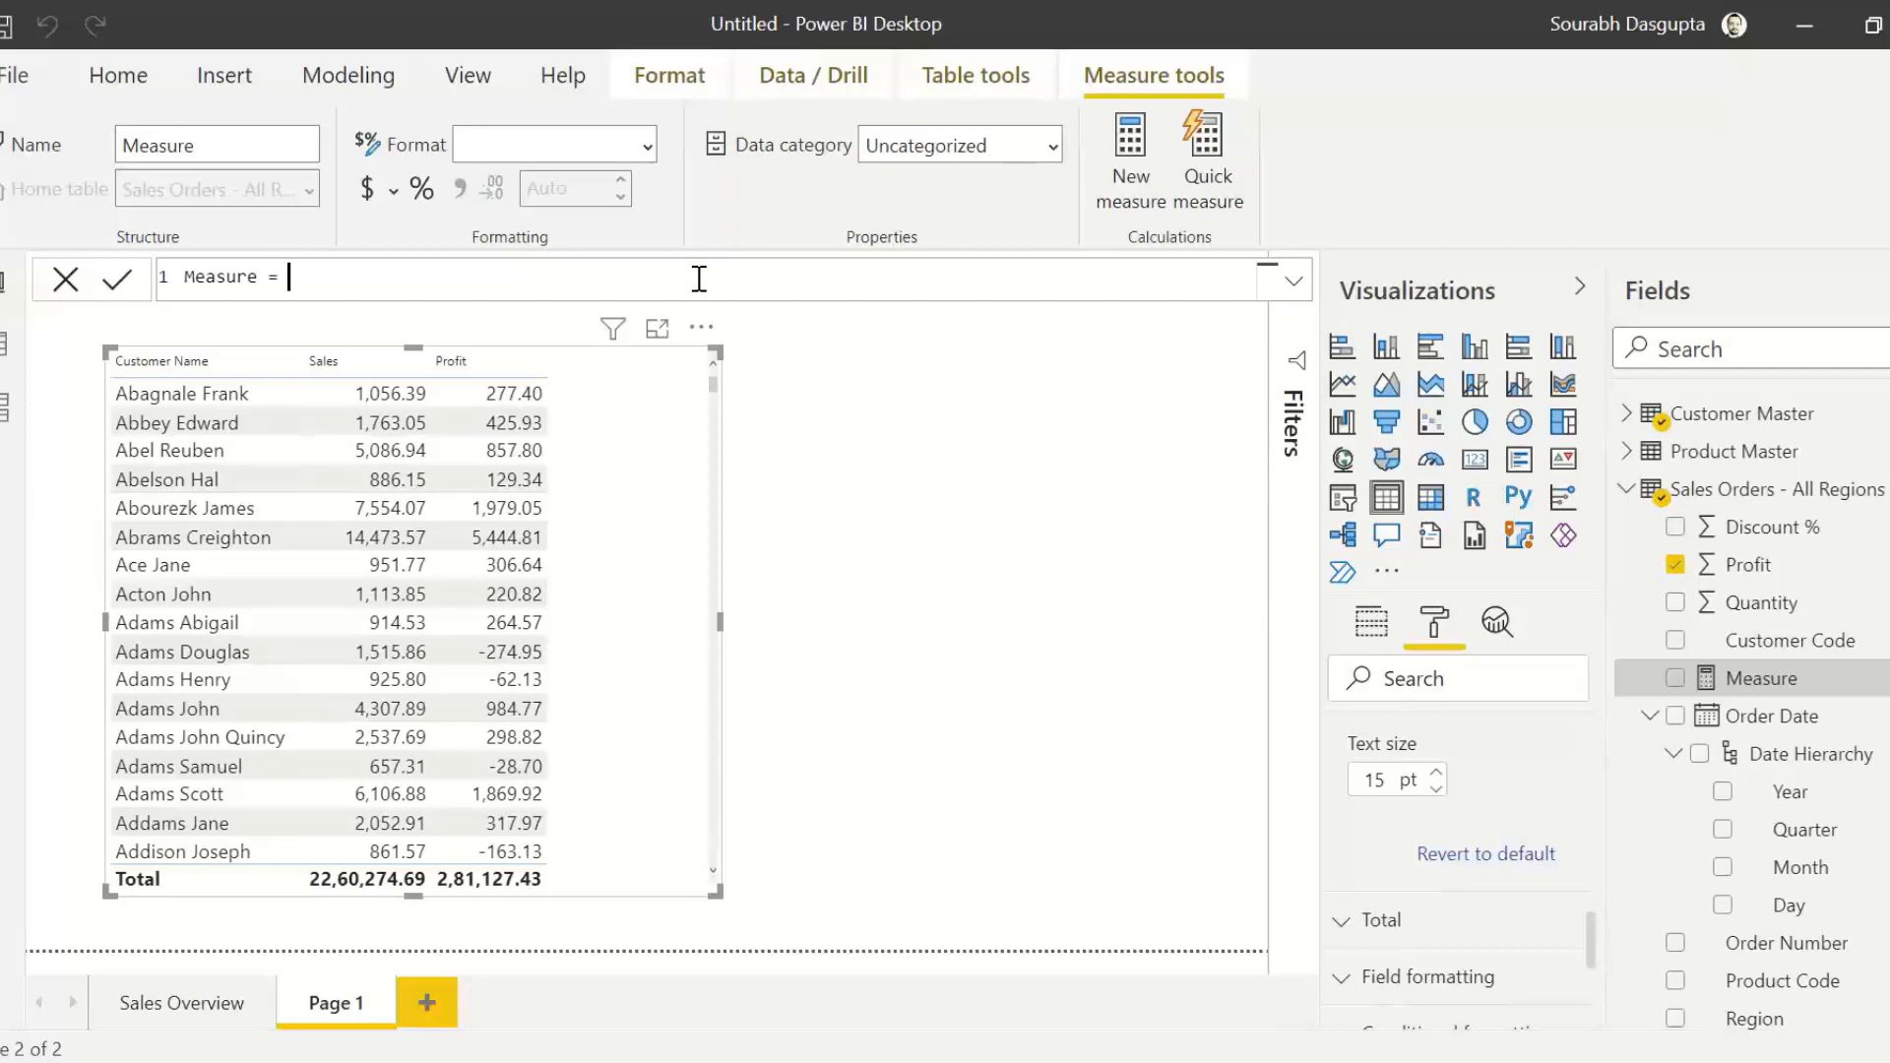
double_click(200, 274)
type("Profit mar")
key("BackSpace")
key("BackSpace")
key("BackSpace")
type("Margin")
left_click(512, 277)
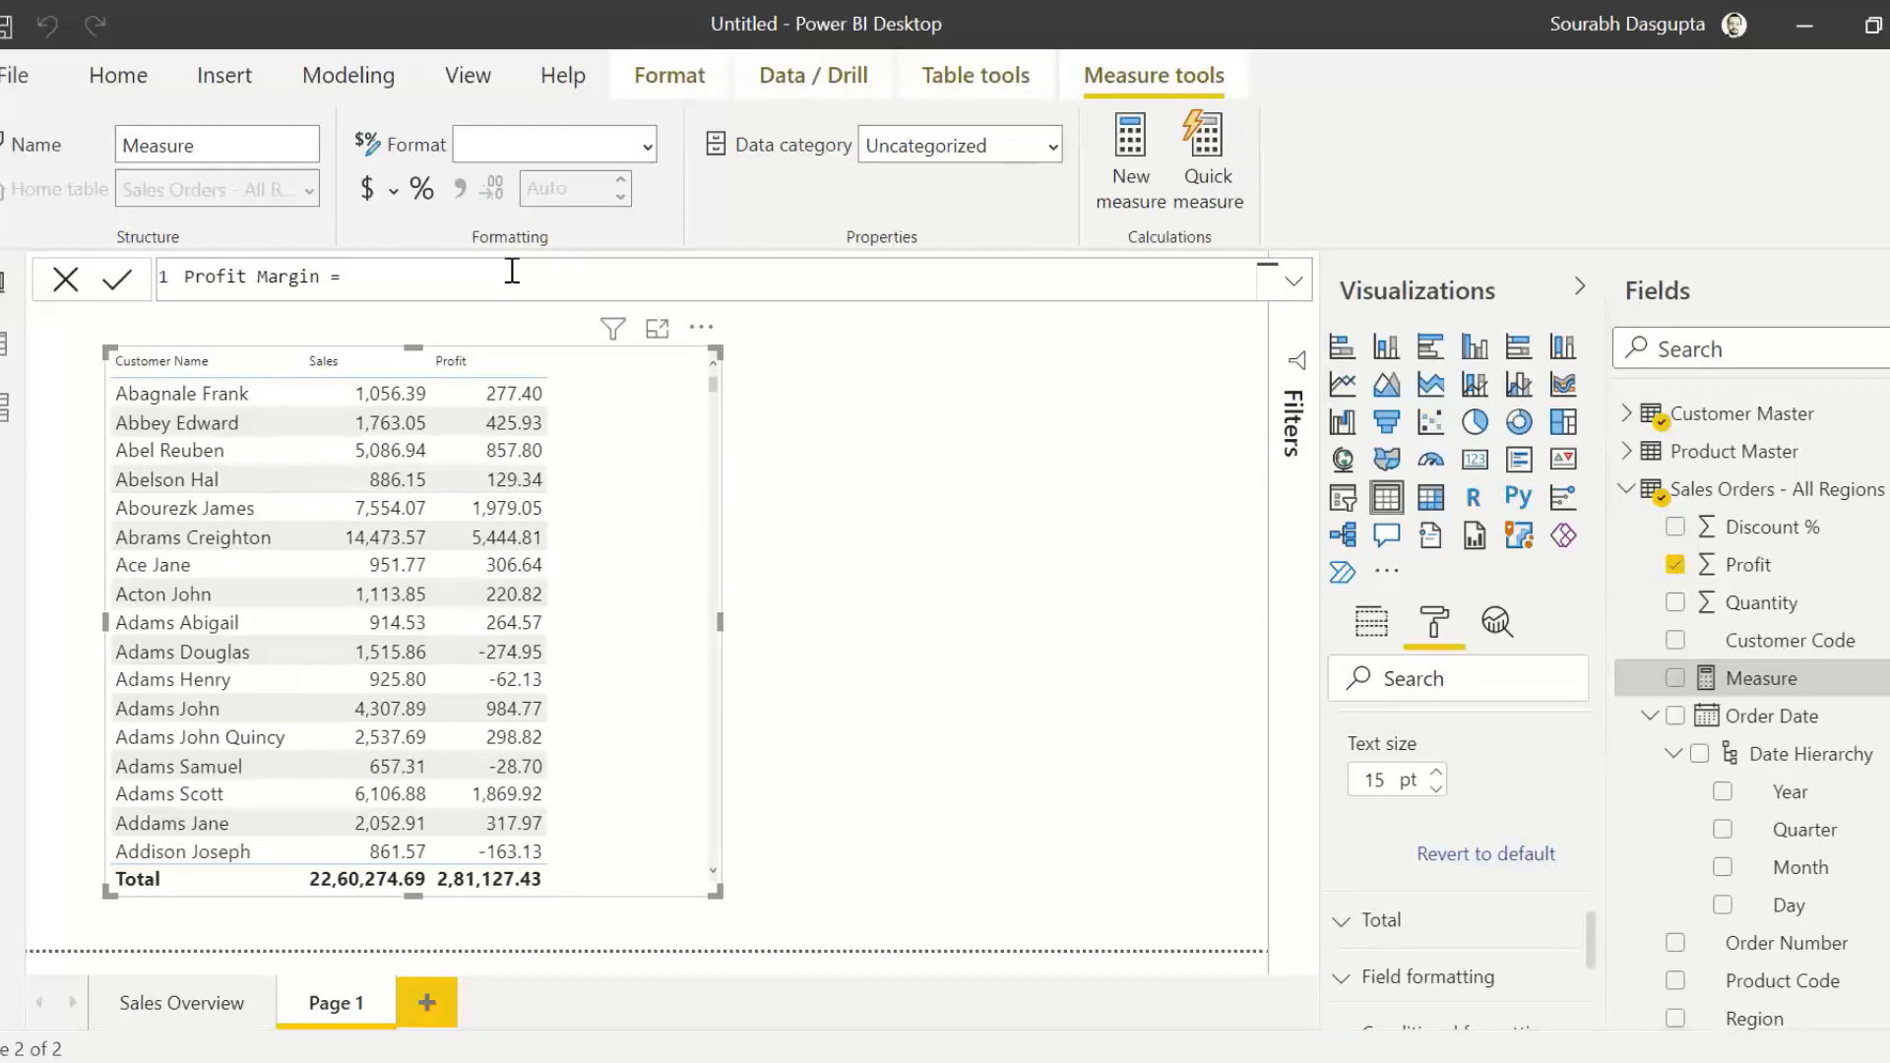
Step: Begin the Profit Margin formula with DIVIDE, using SUM('Sales Orders - All Regions'[ Profit ]) as the numerator
type("s")
key("BackSpace")
type("DIVIDE(")
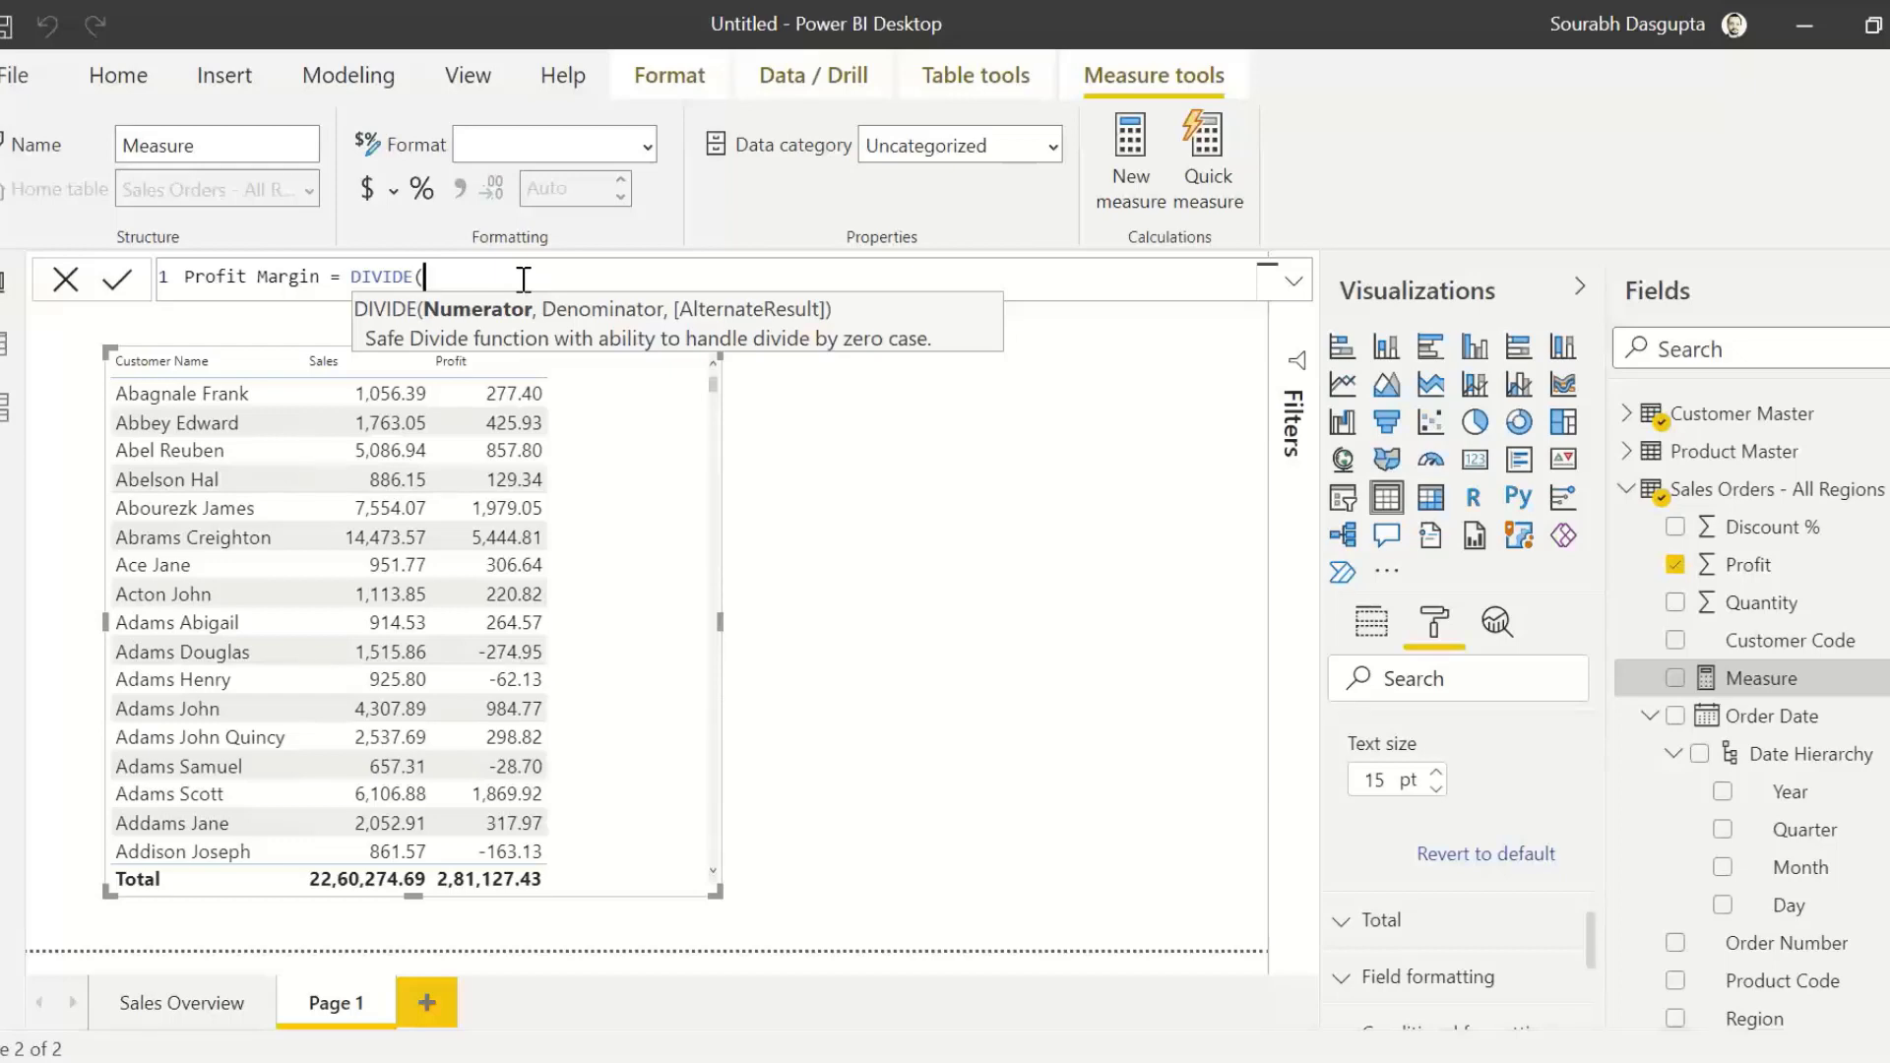
type("SUM(")
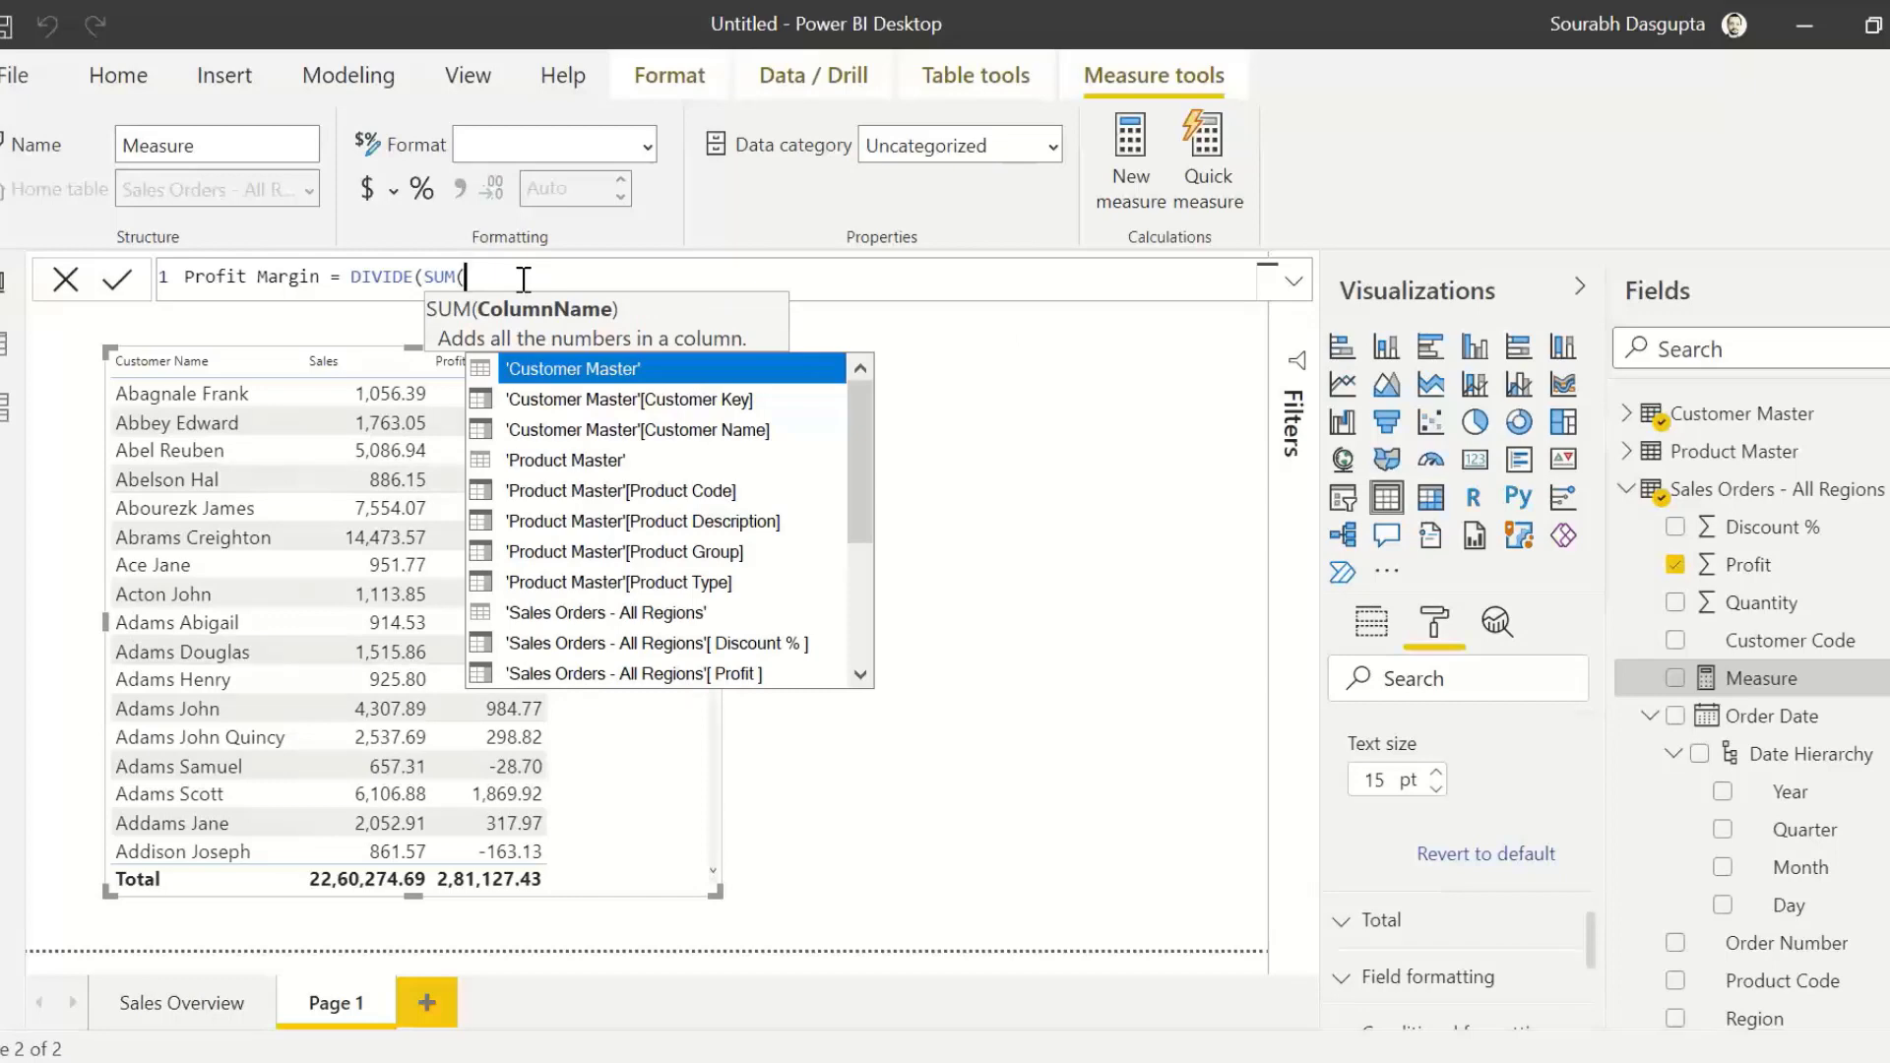
type("pro")
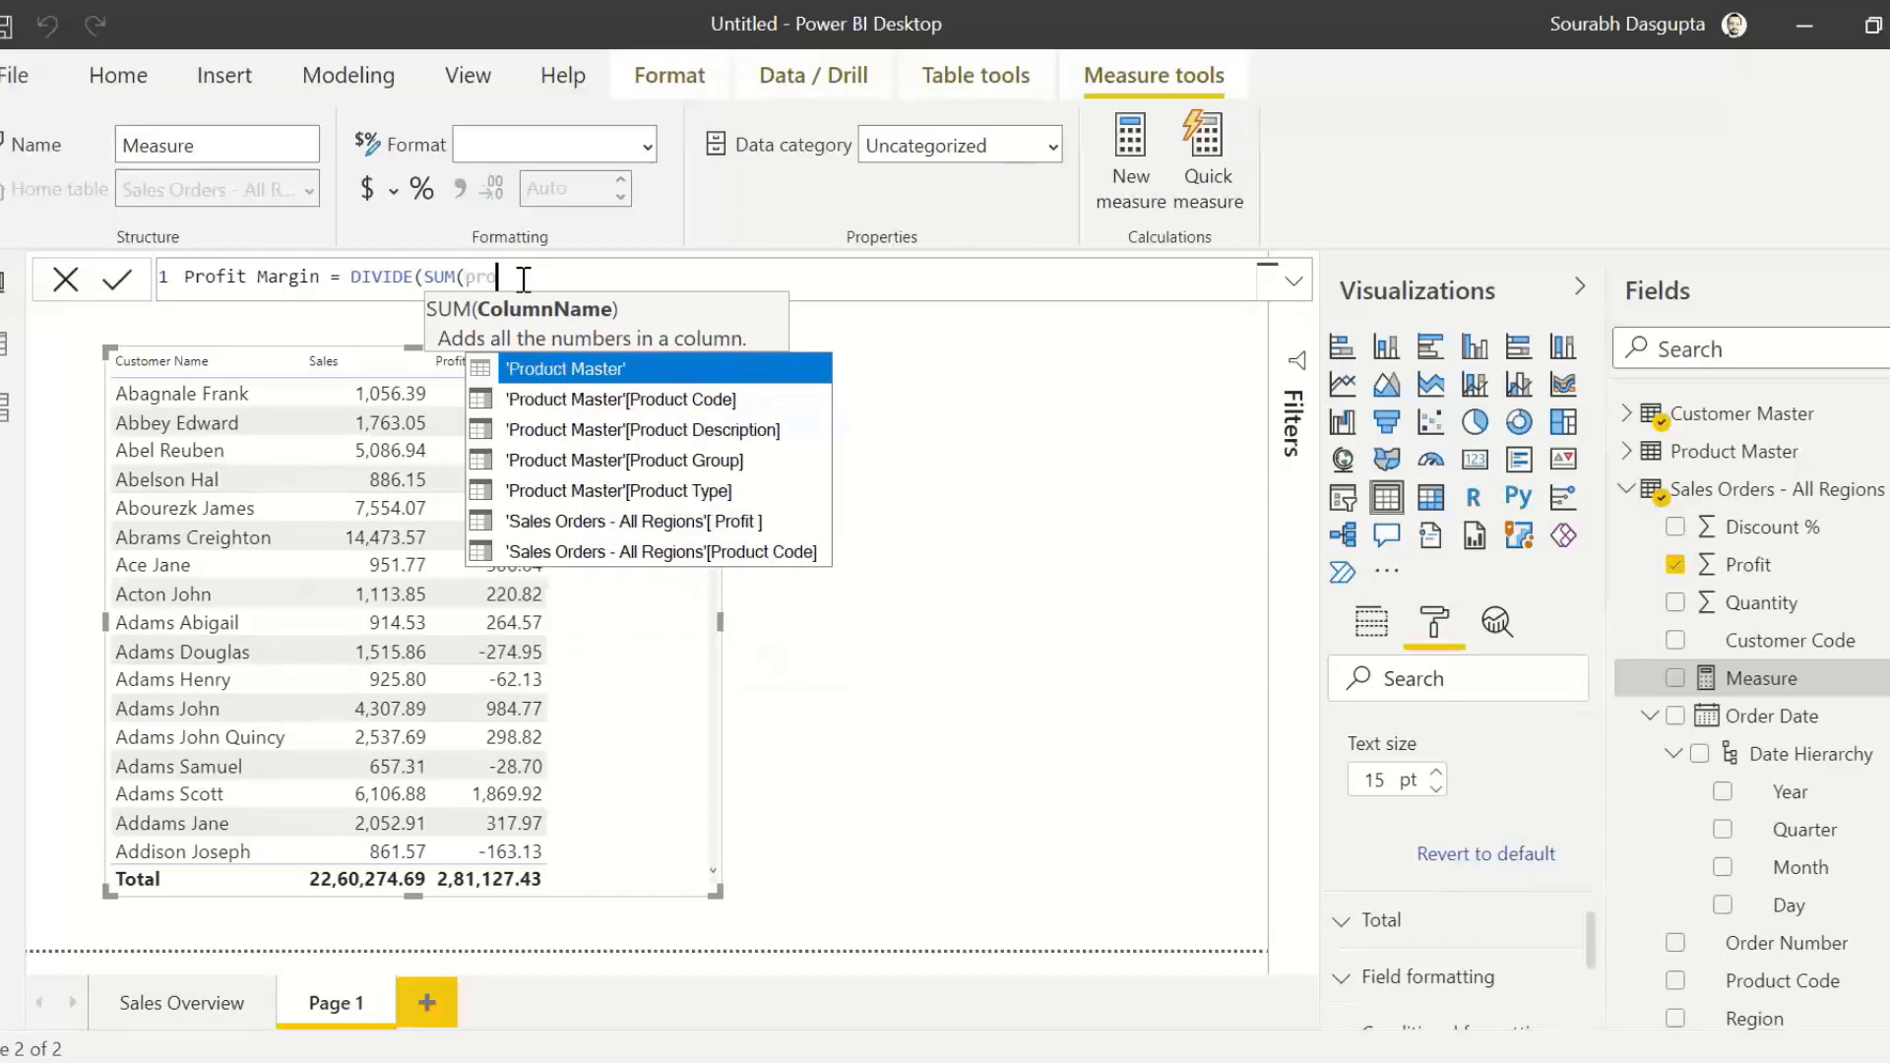
key("BackSpace")
type("ofi")
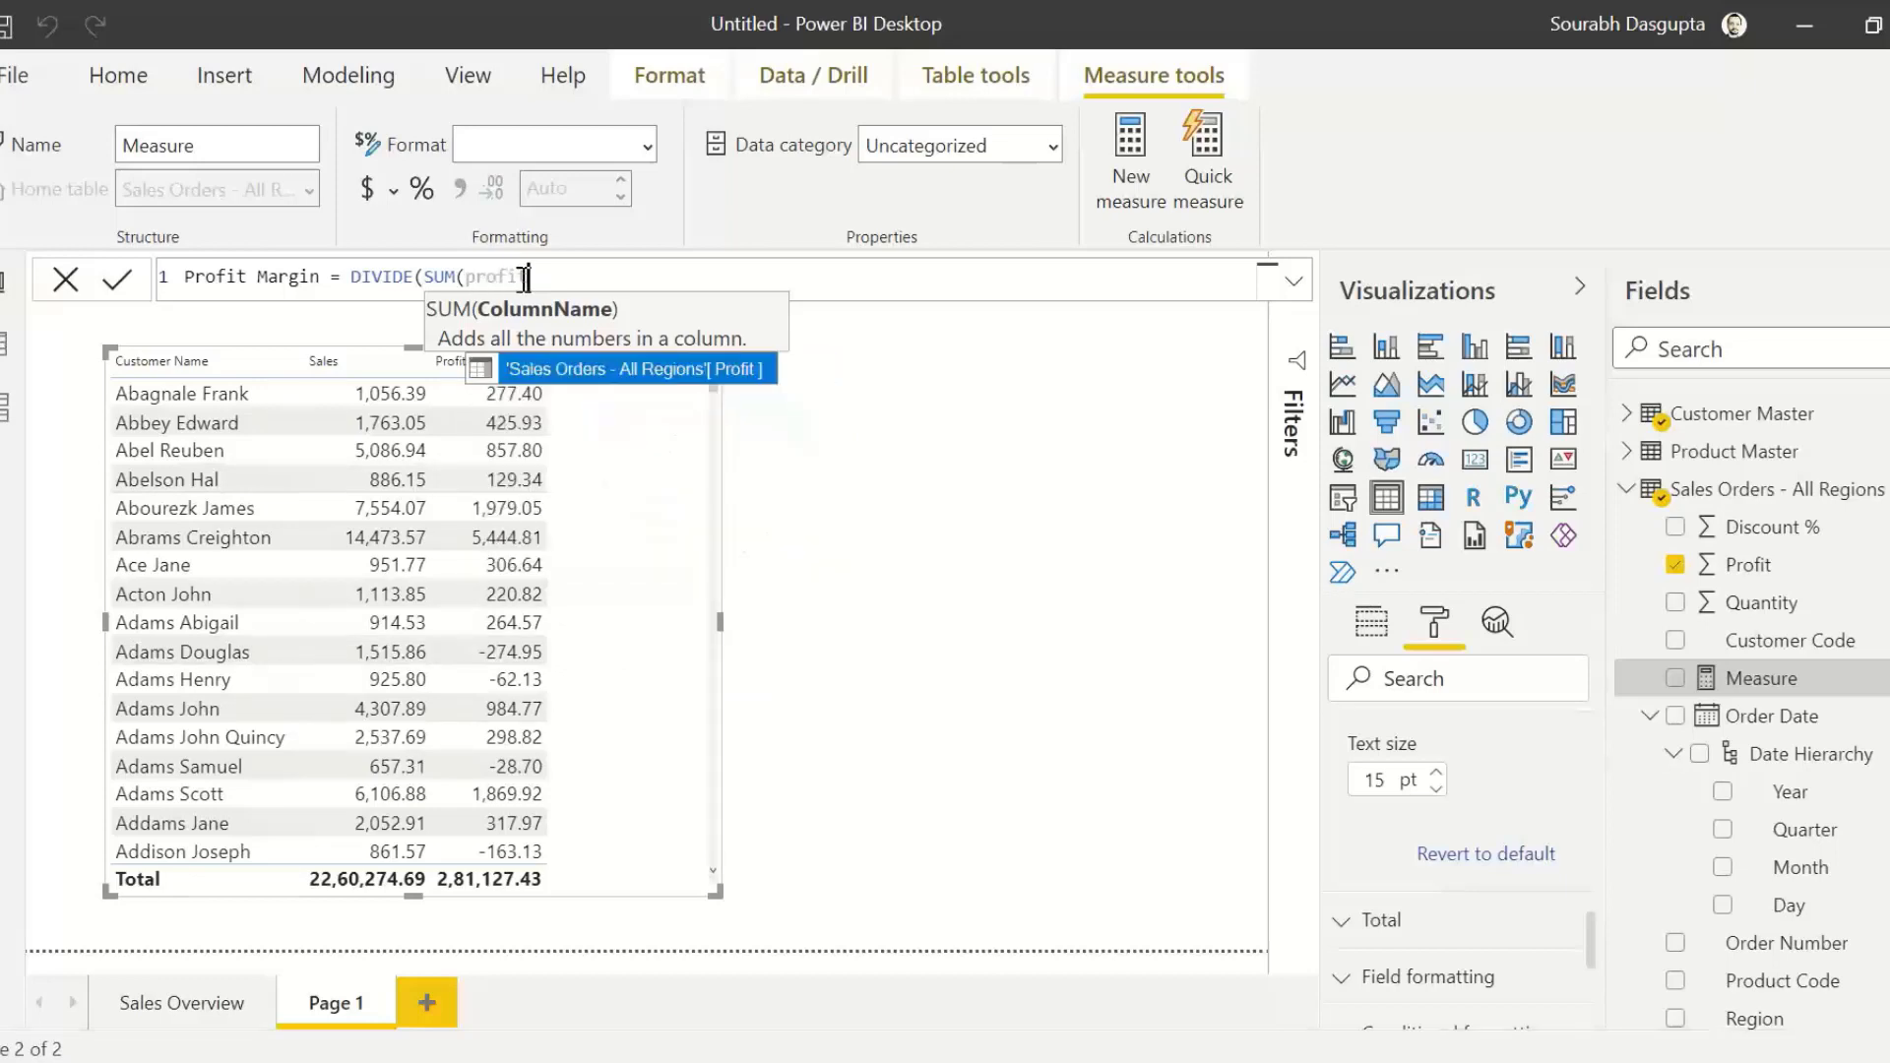
key("Tab")
type(")")
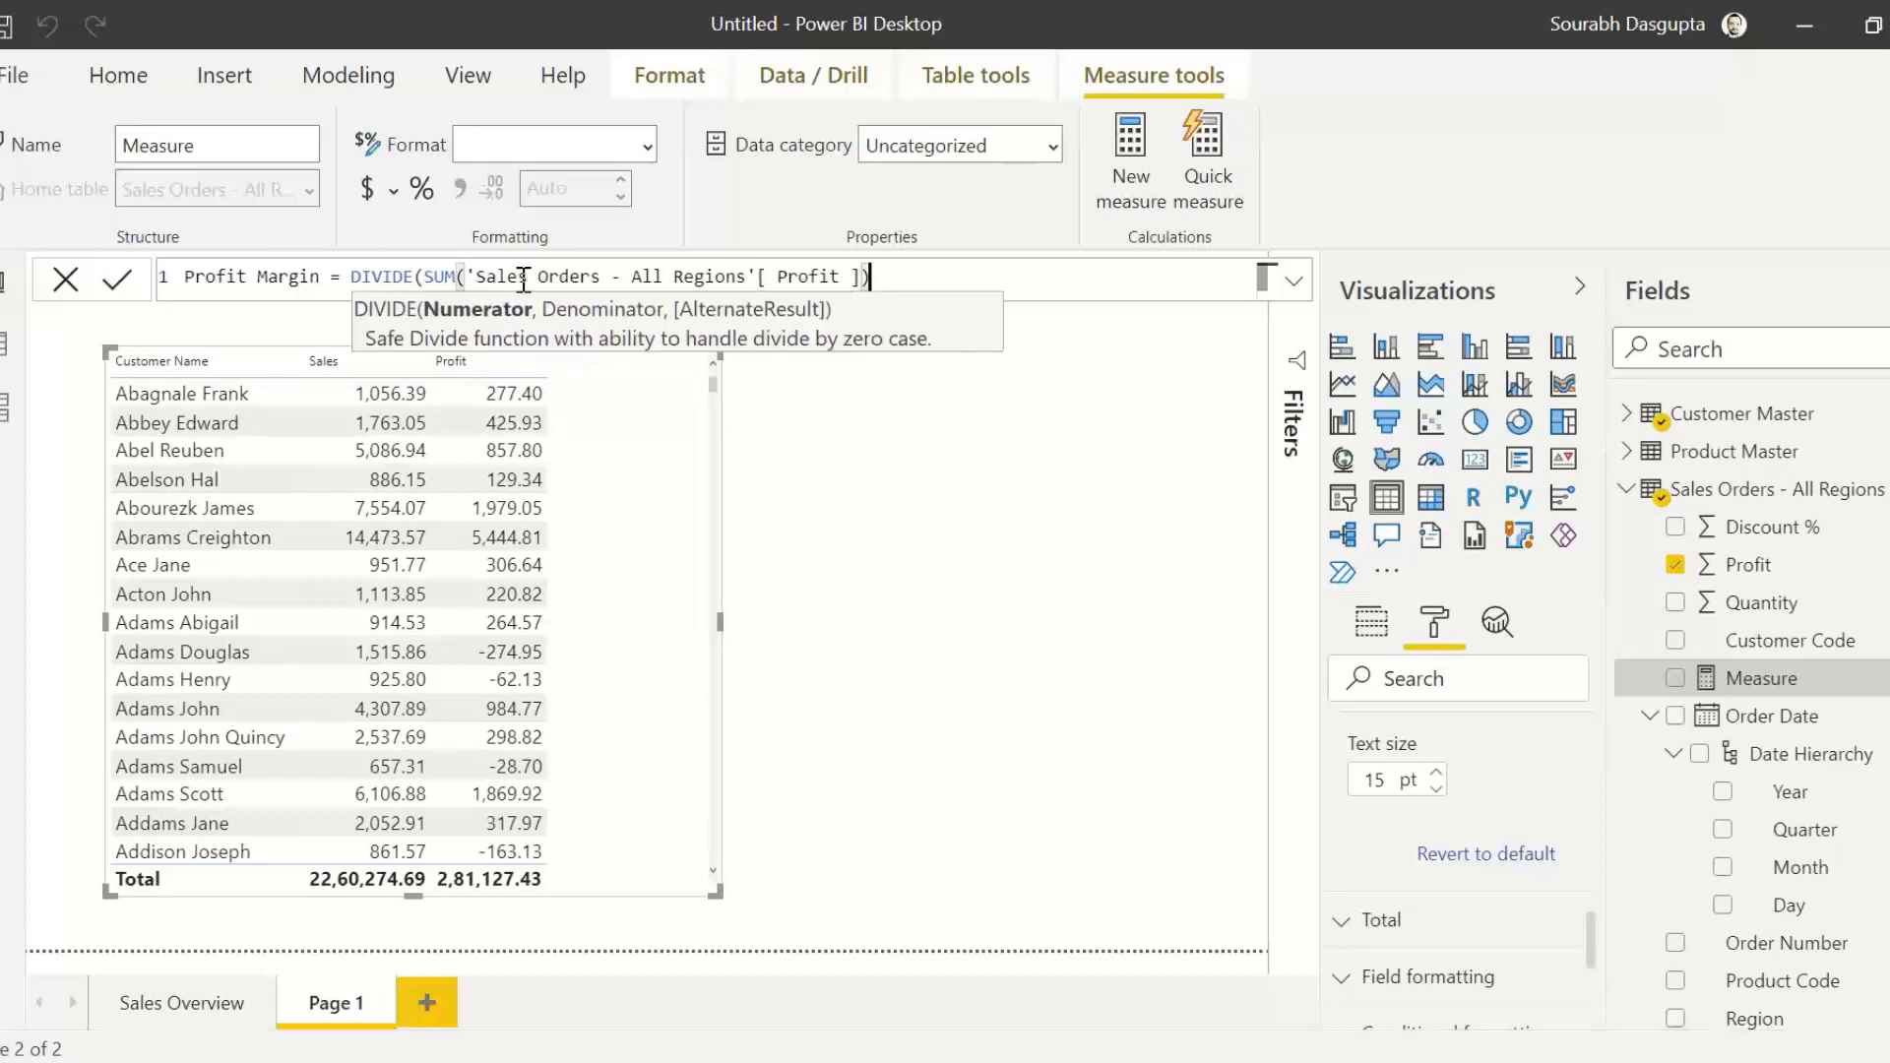
type(",")
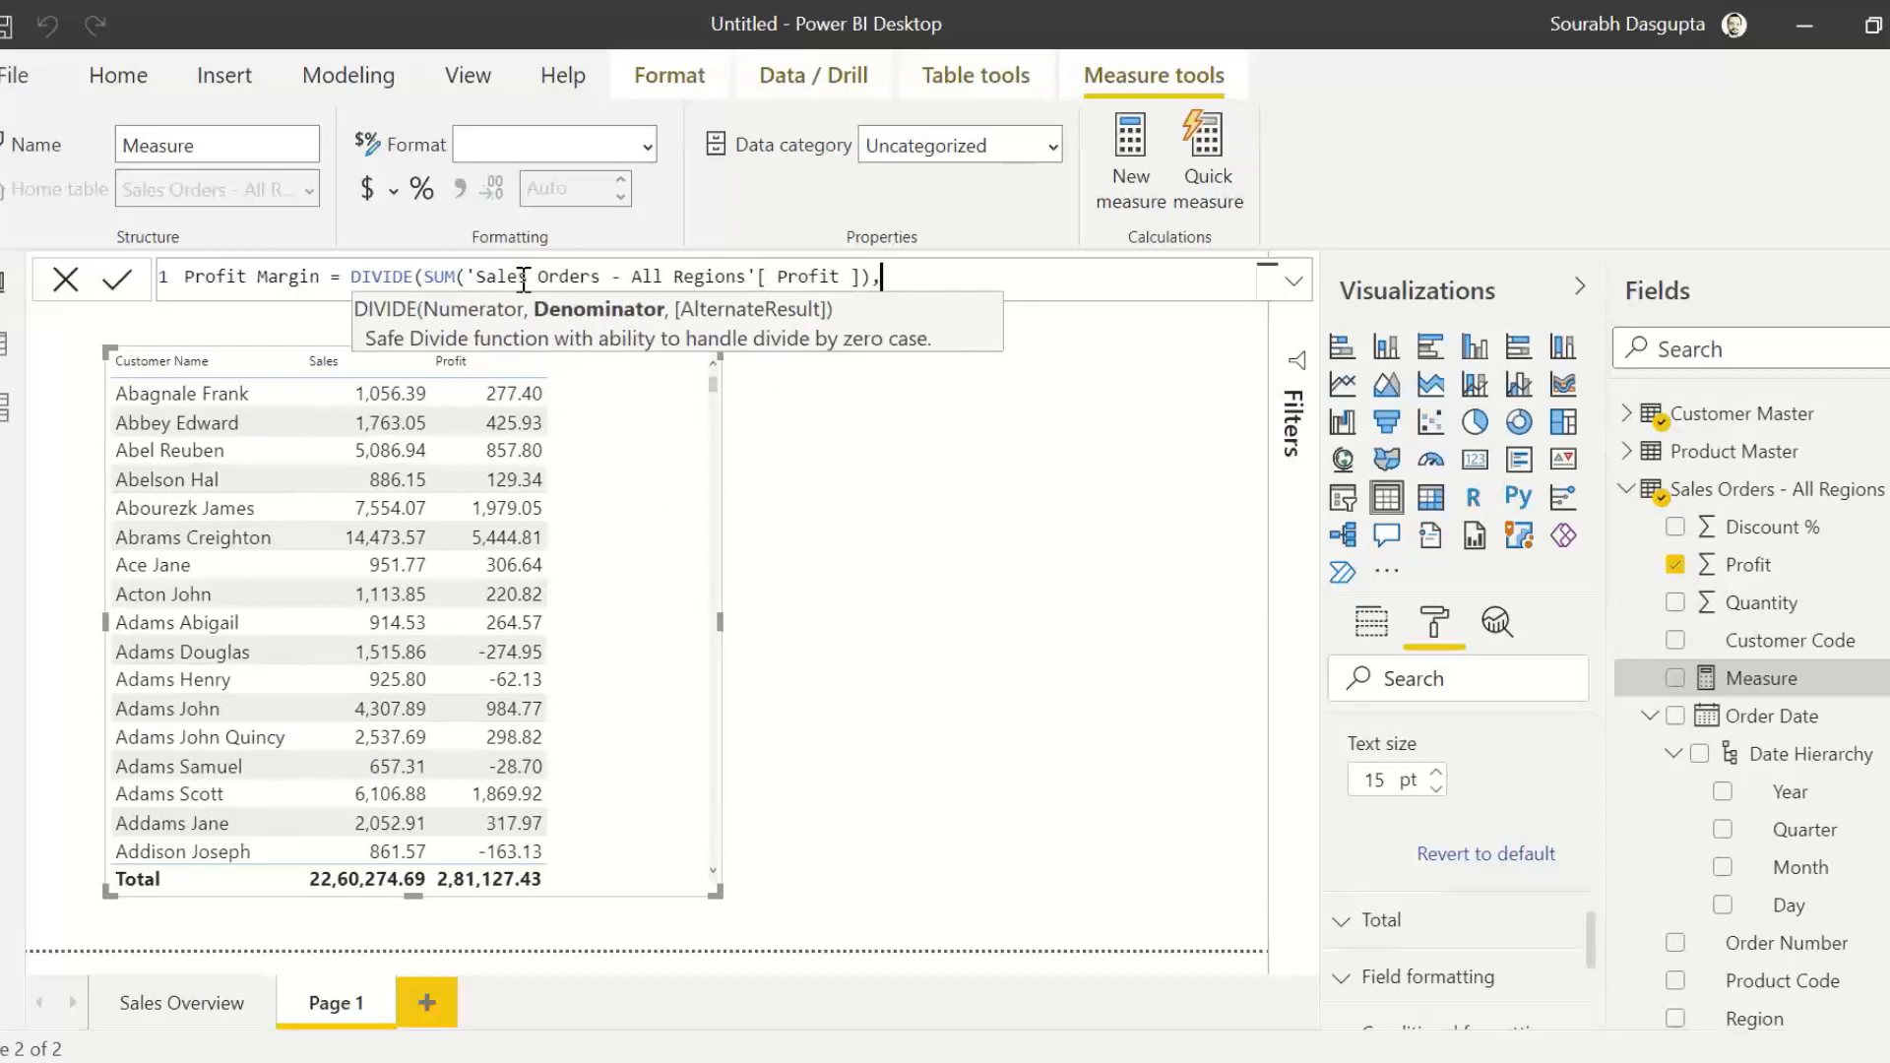
type("sum(")
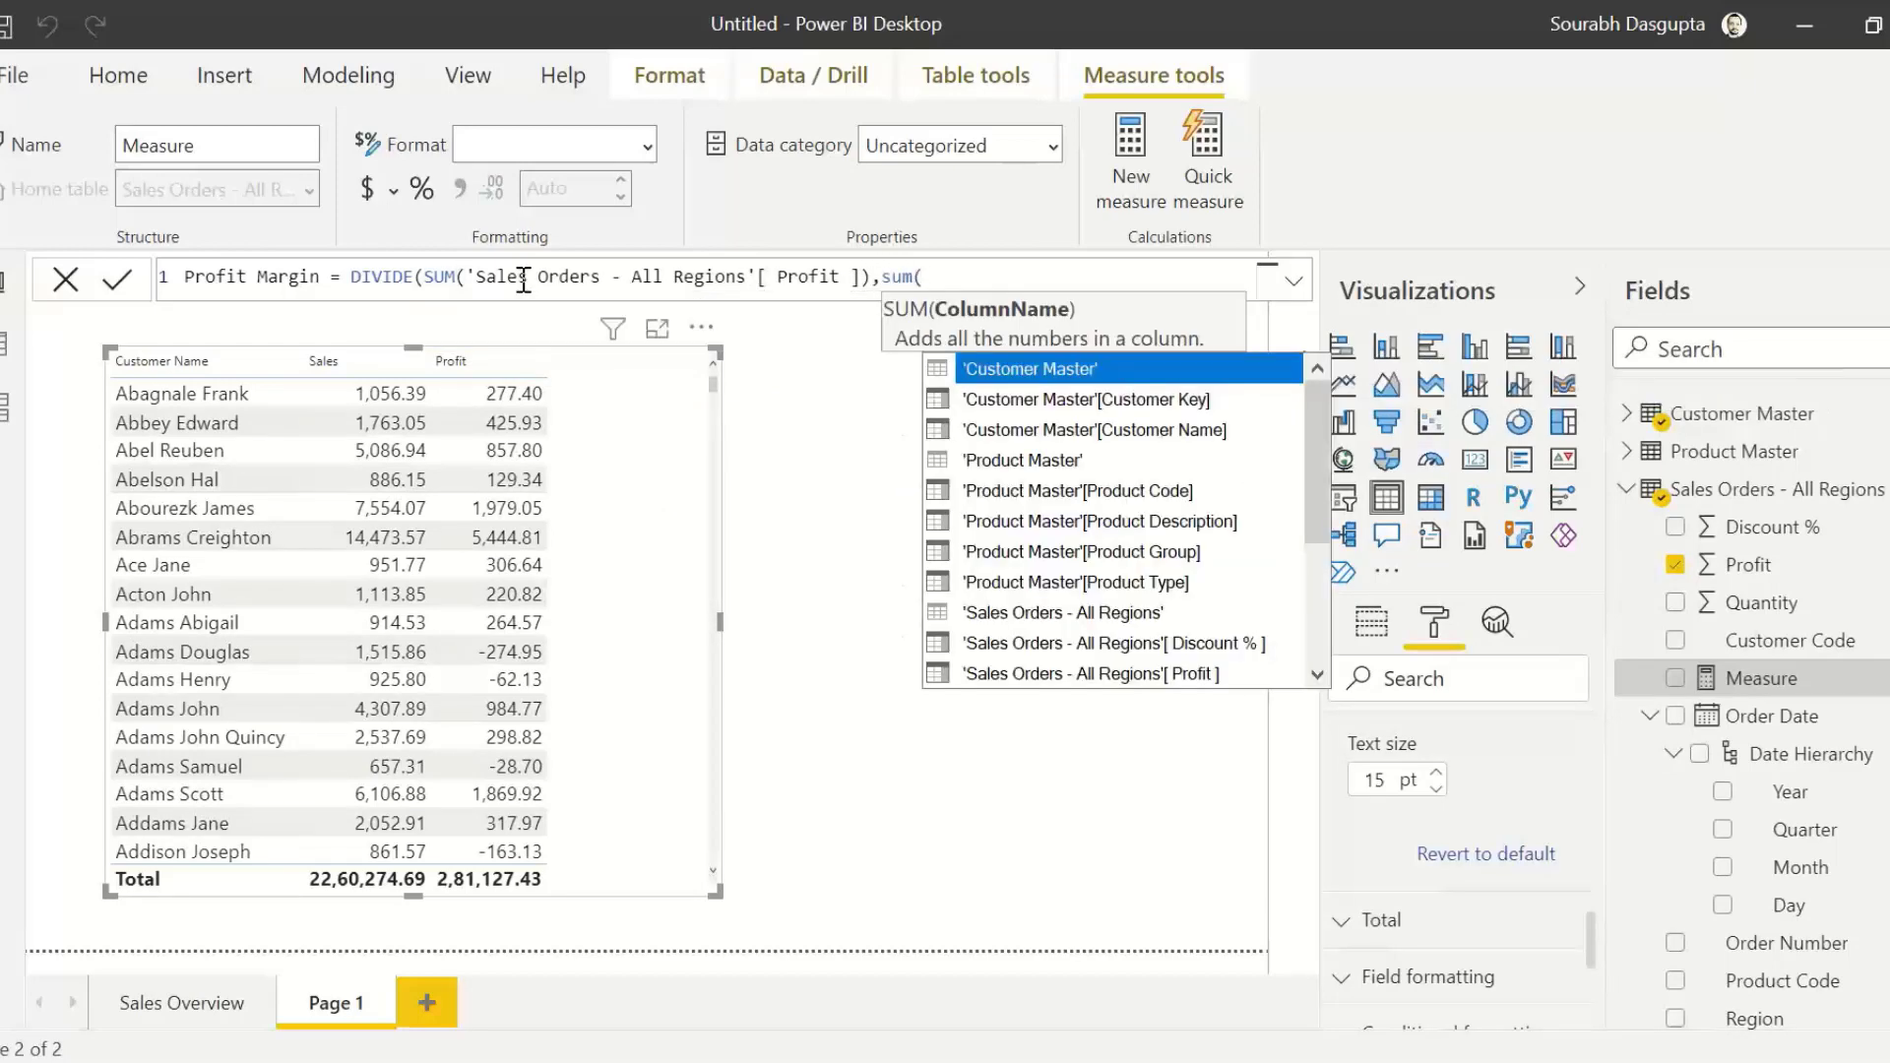
type("sales")
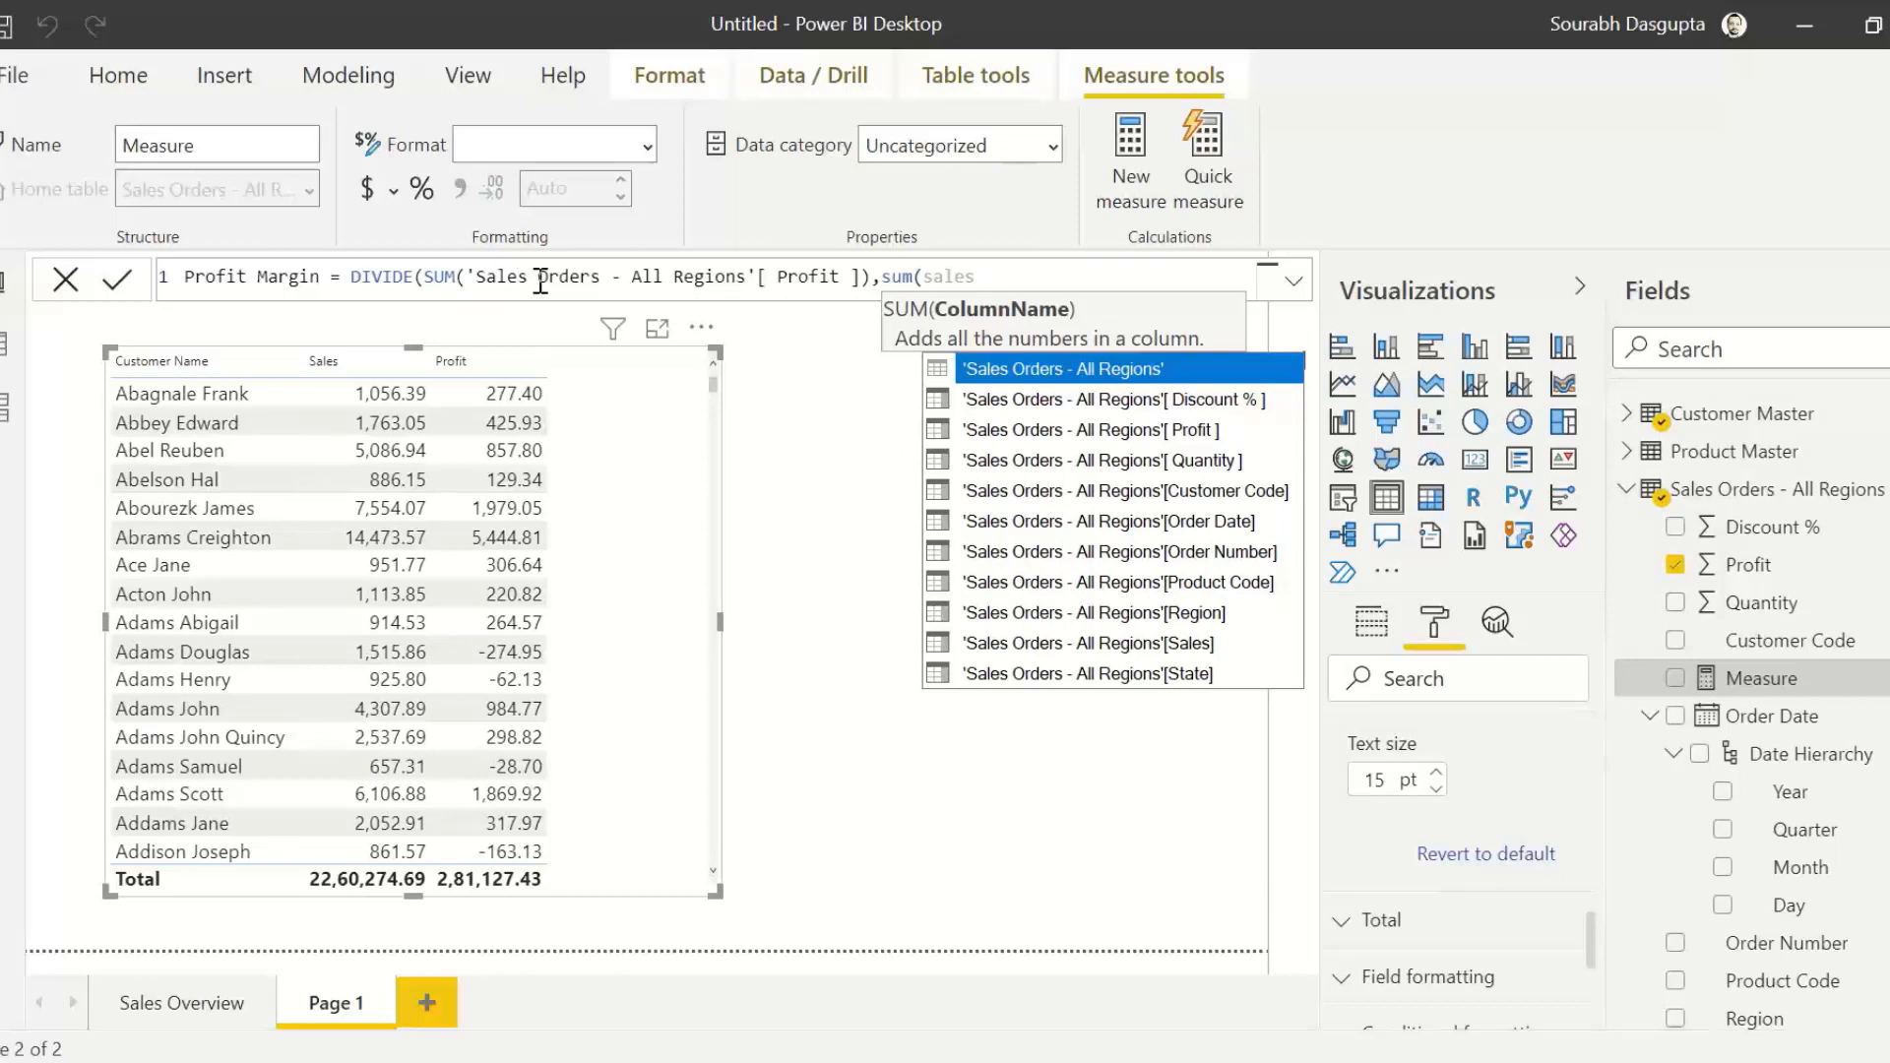
Step: Complete the Profit Margin formula with the sum of 'Sales Orders - All Regions'[Sales] as the denominator and commit the measure
left_click(1188, 649)
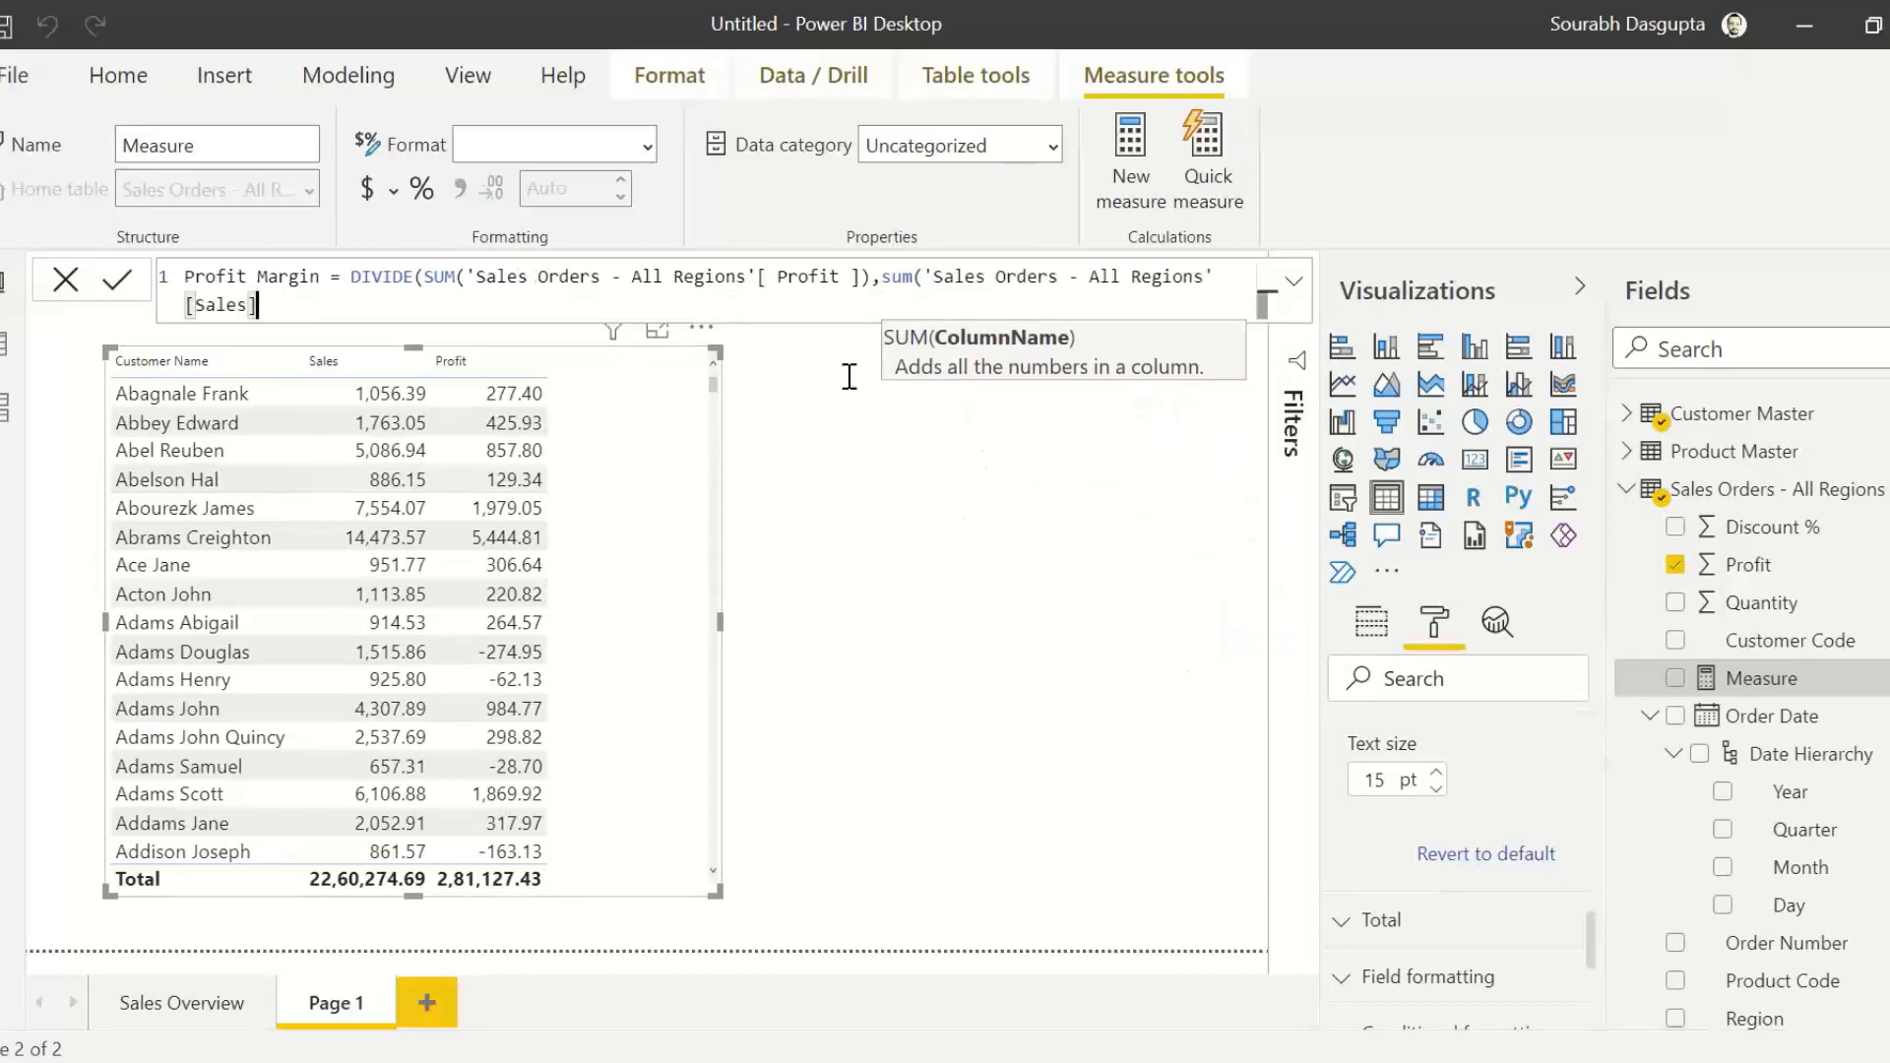
type(")")
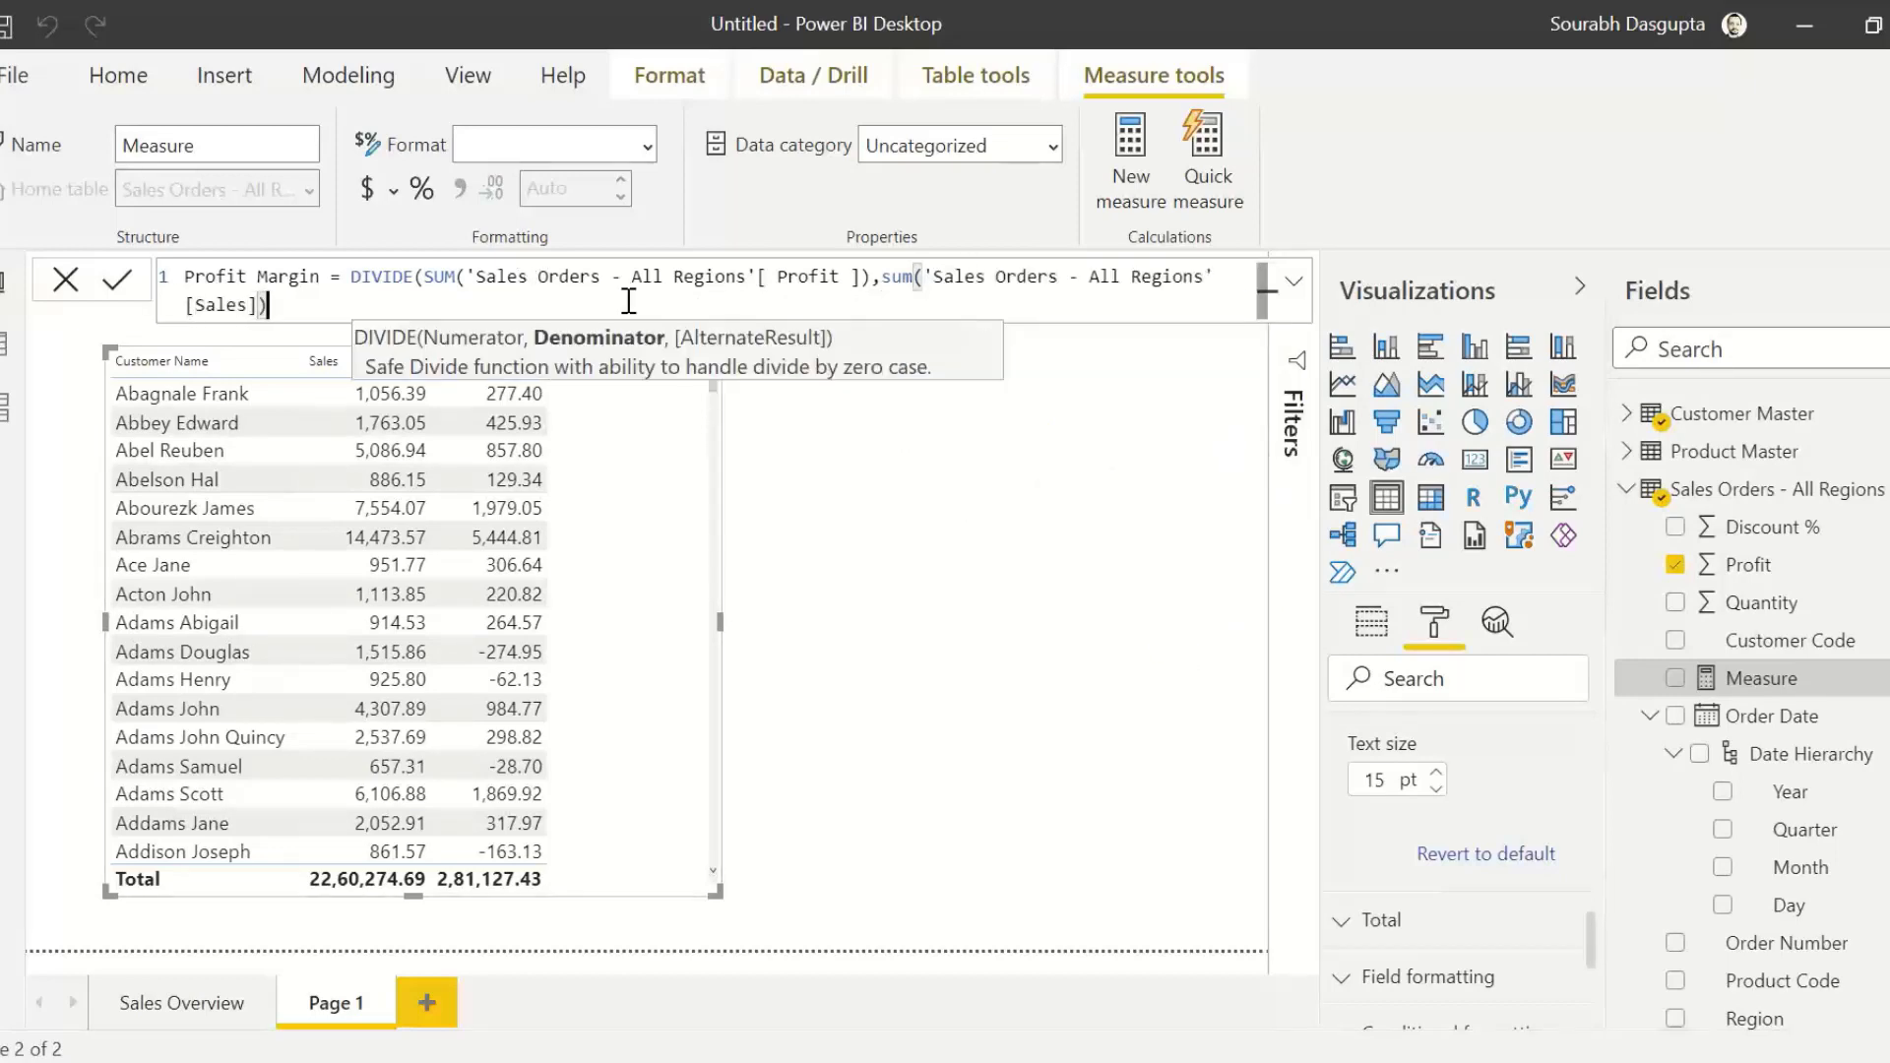
type(")")
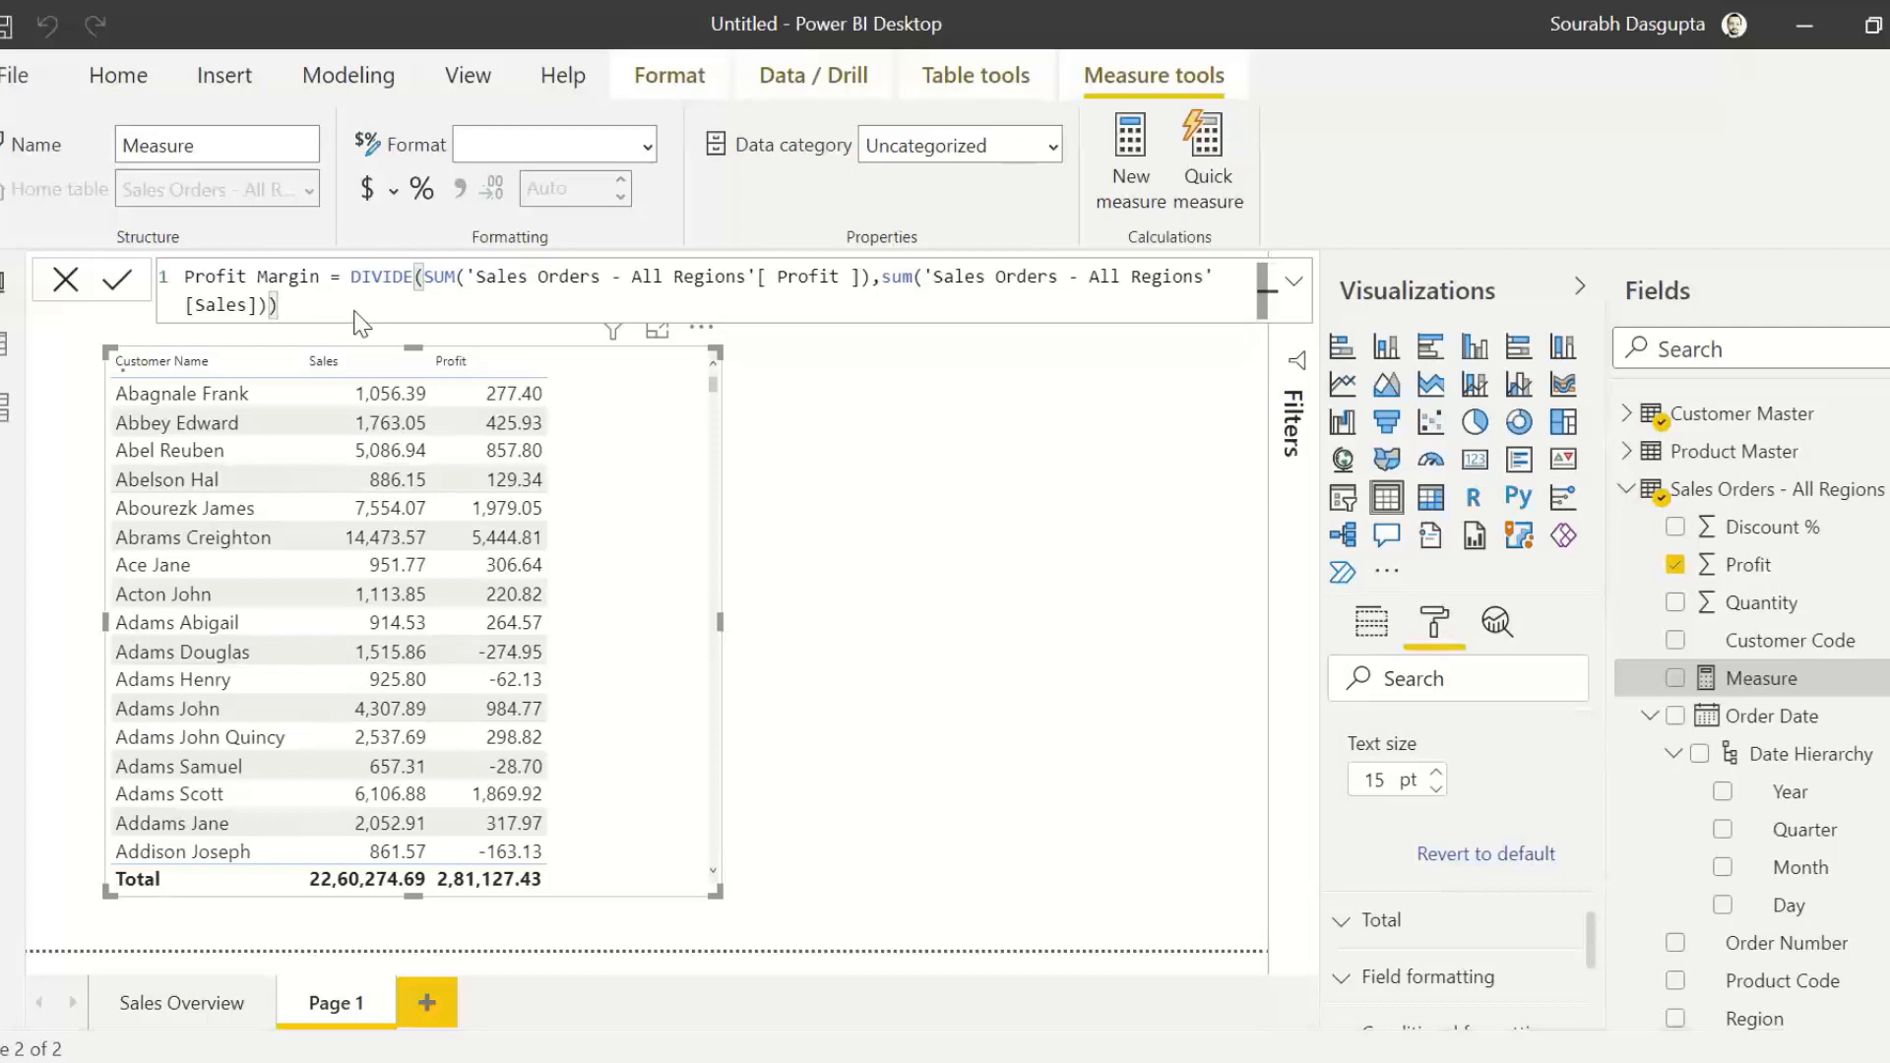
key("Return")
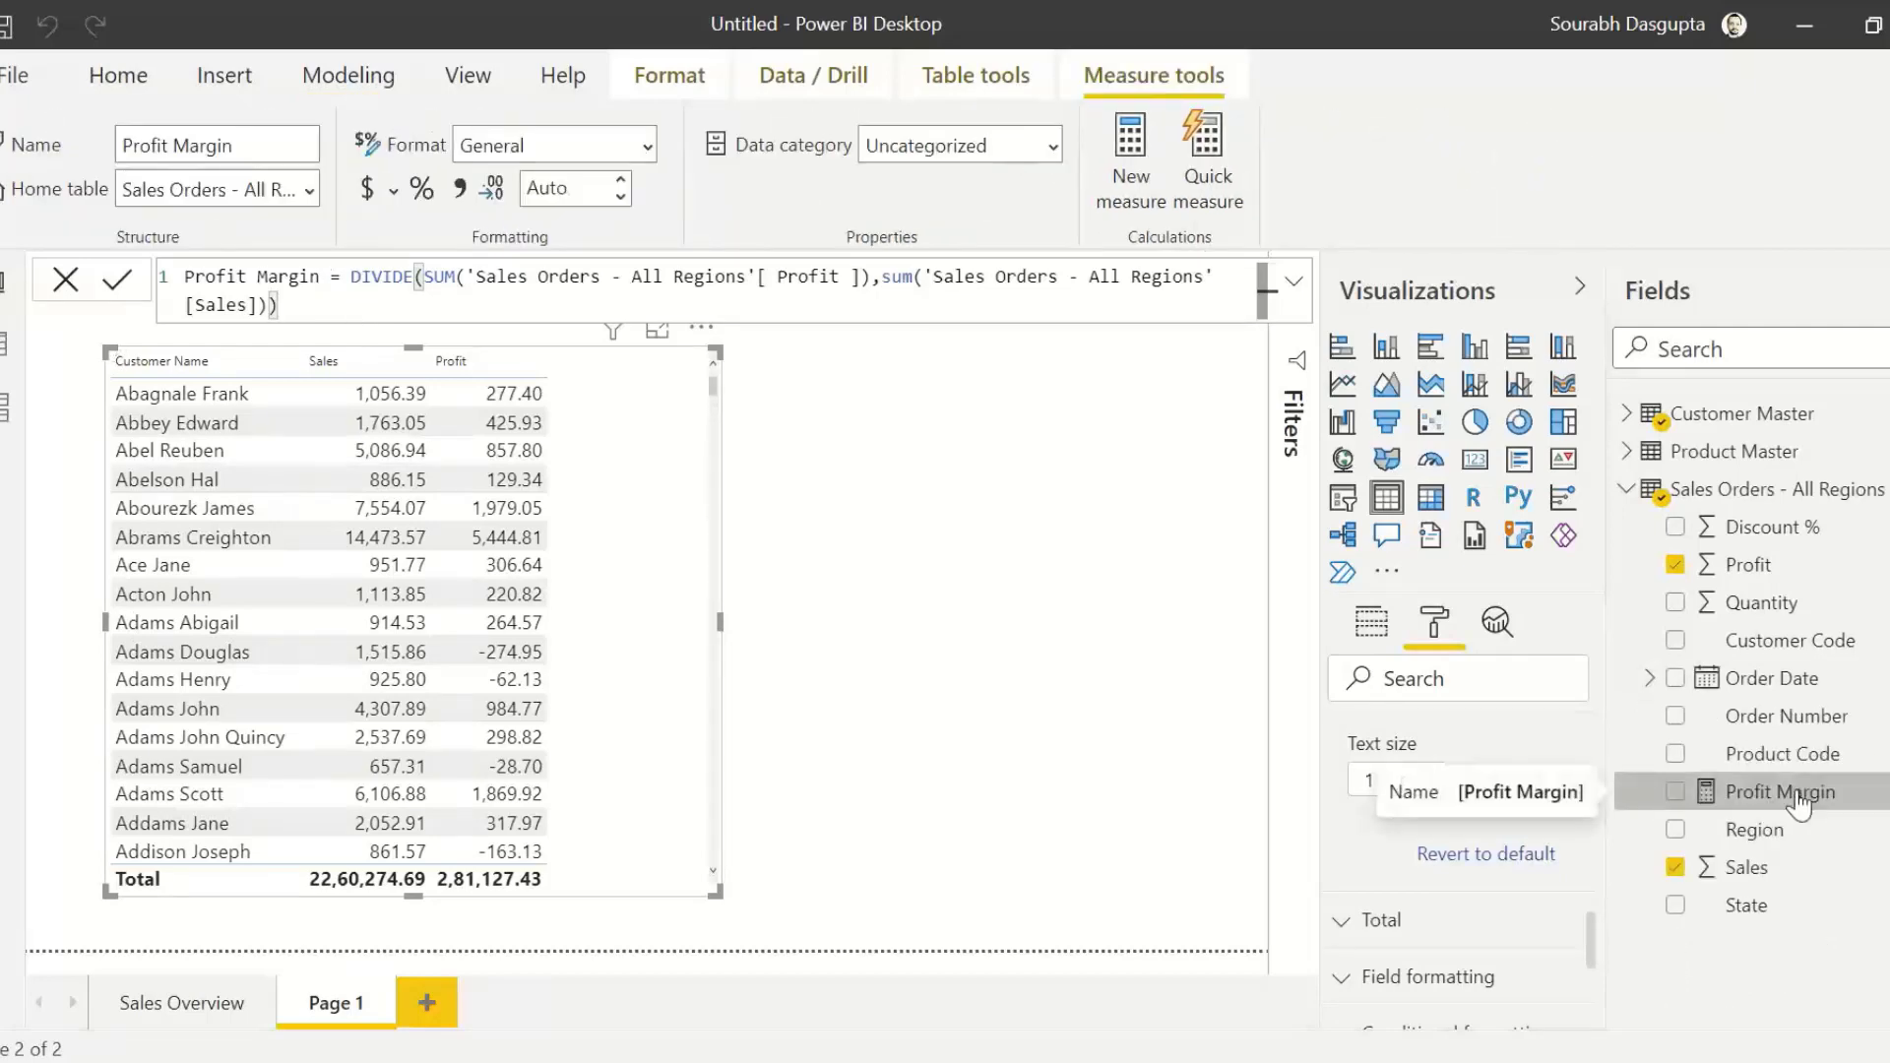
Step: Add Profit Margin to the customer table as a percentage column with 2 decimals and widen the table slightly
left_click(65, 282)
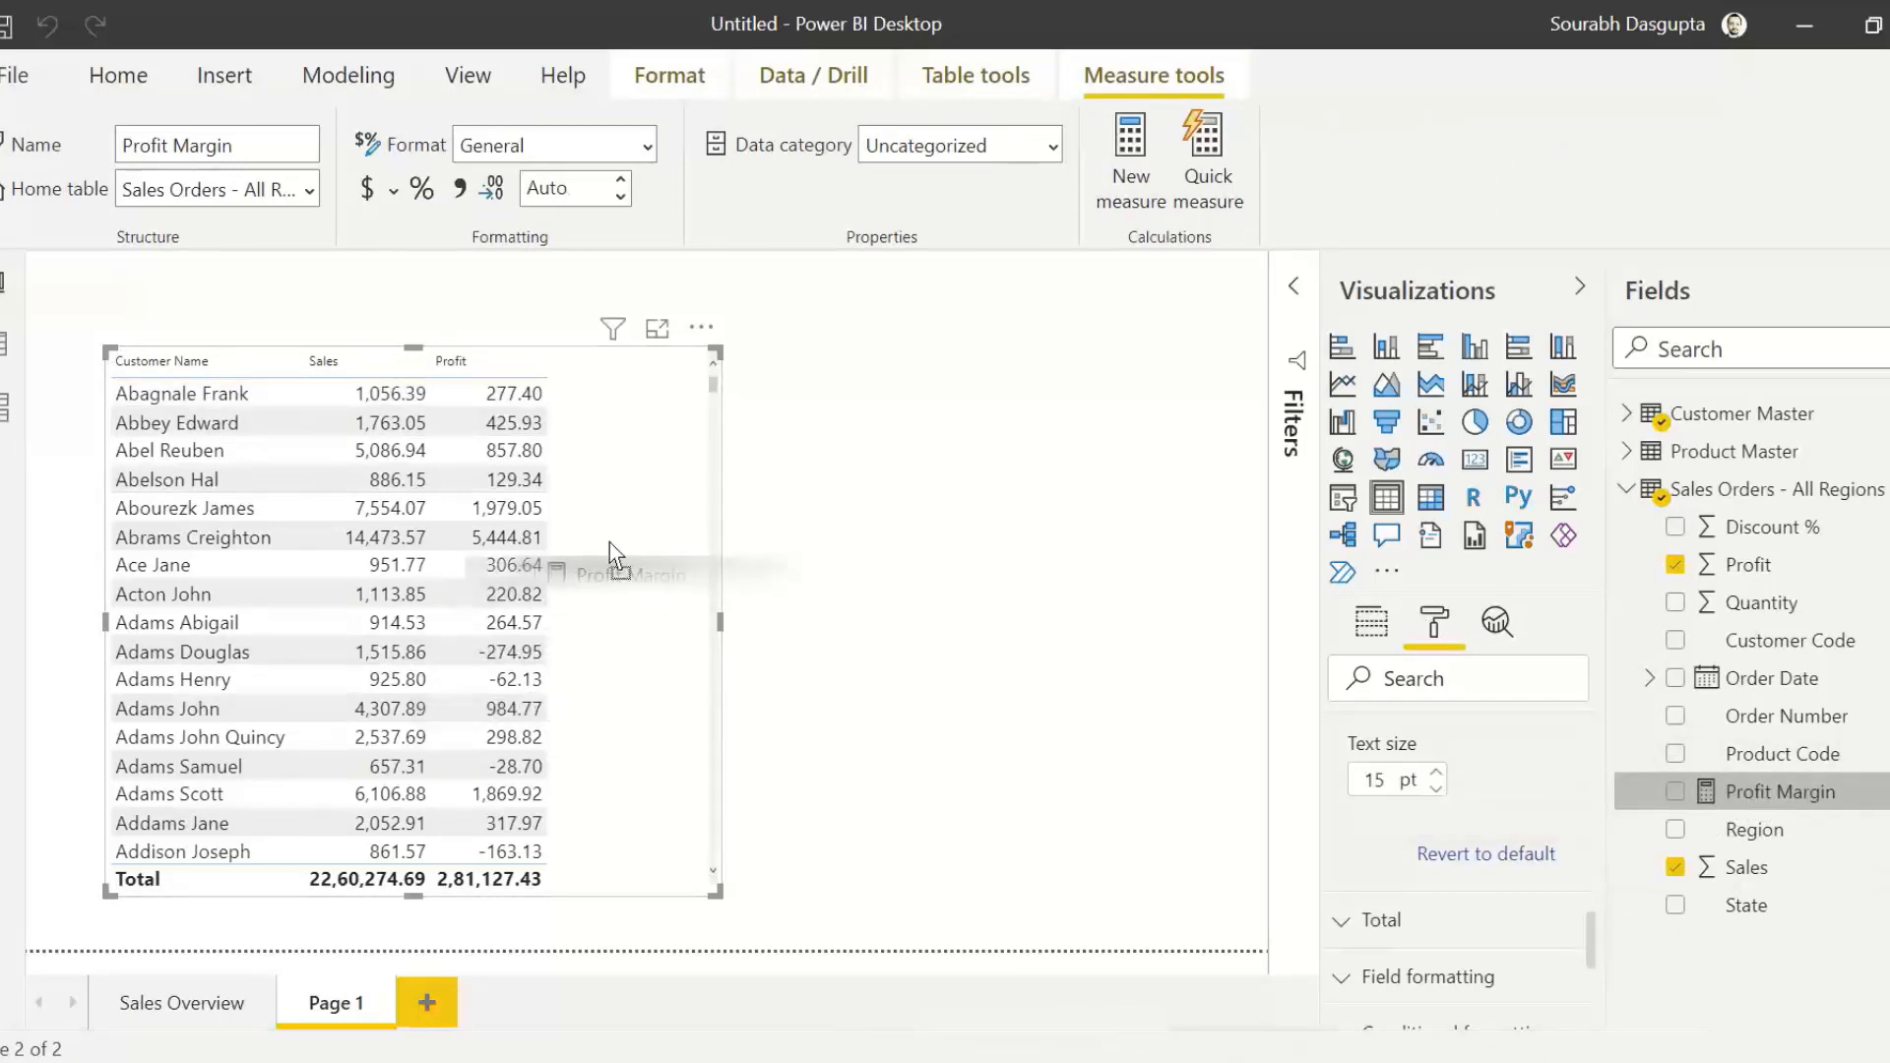
left_click_drag(624, 542, 626, 544)
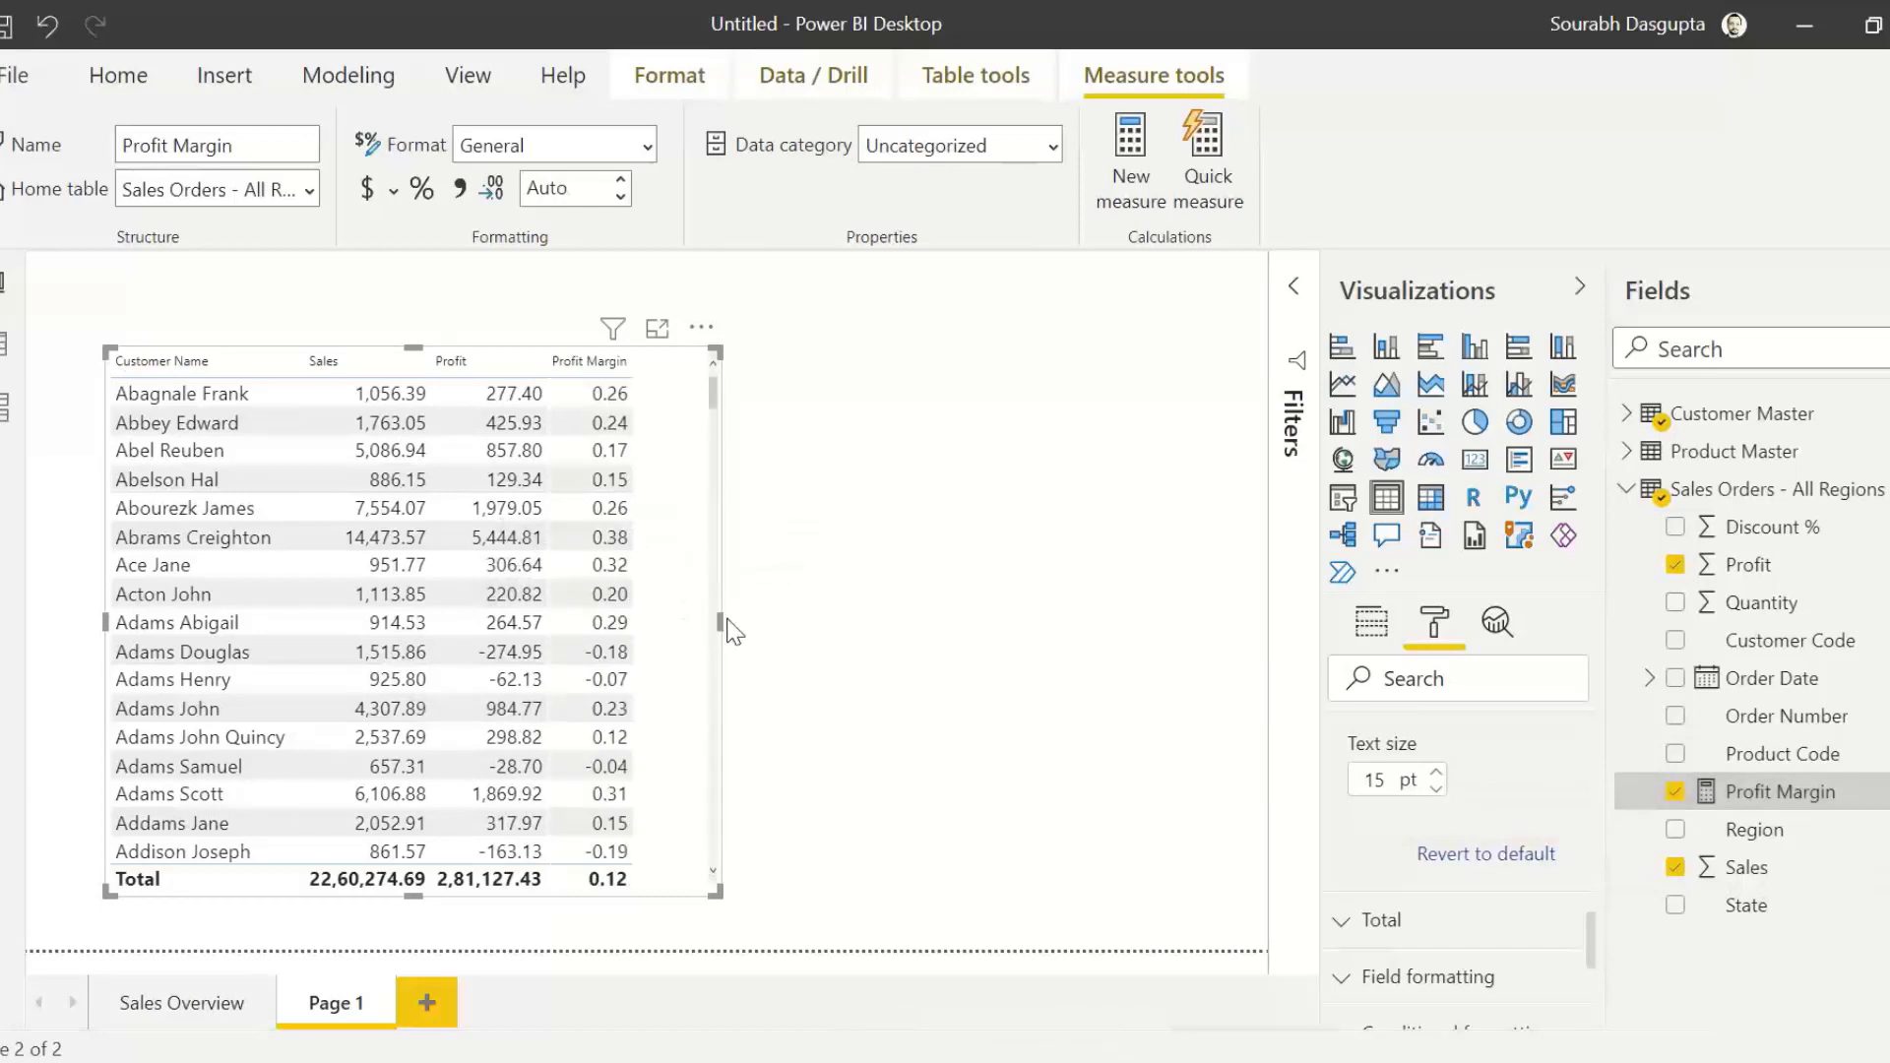
left_click_drag(721, 619, 760, 620)
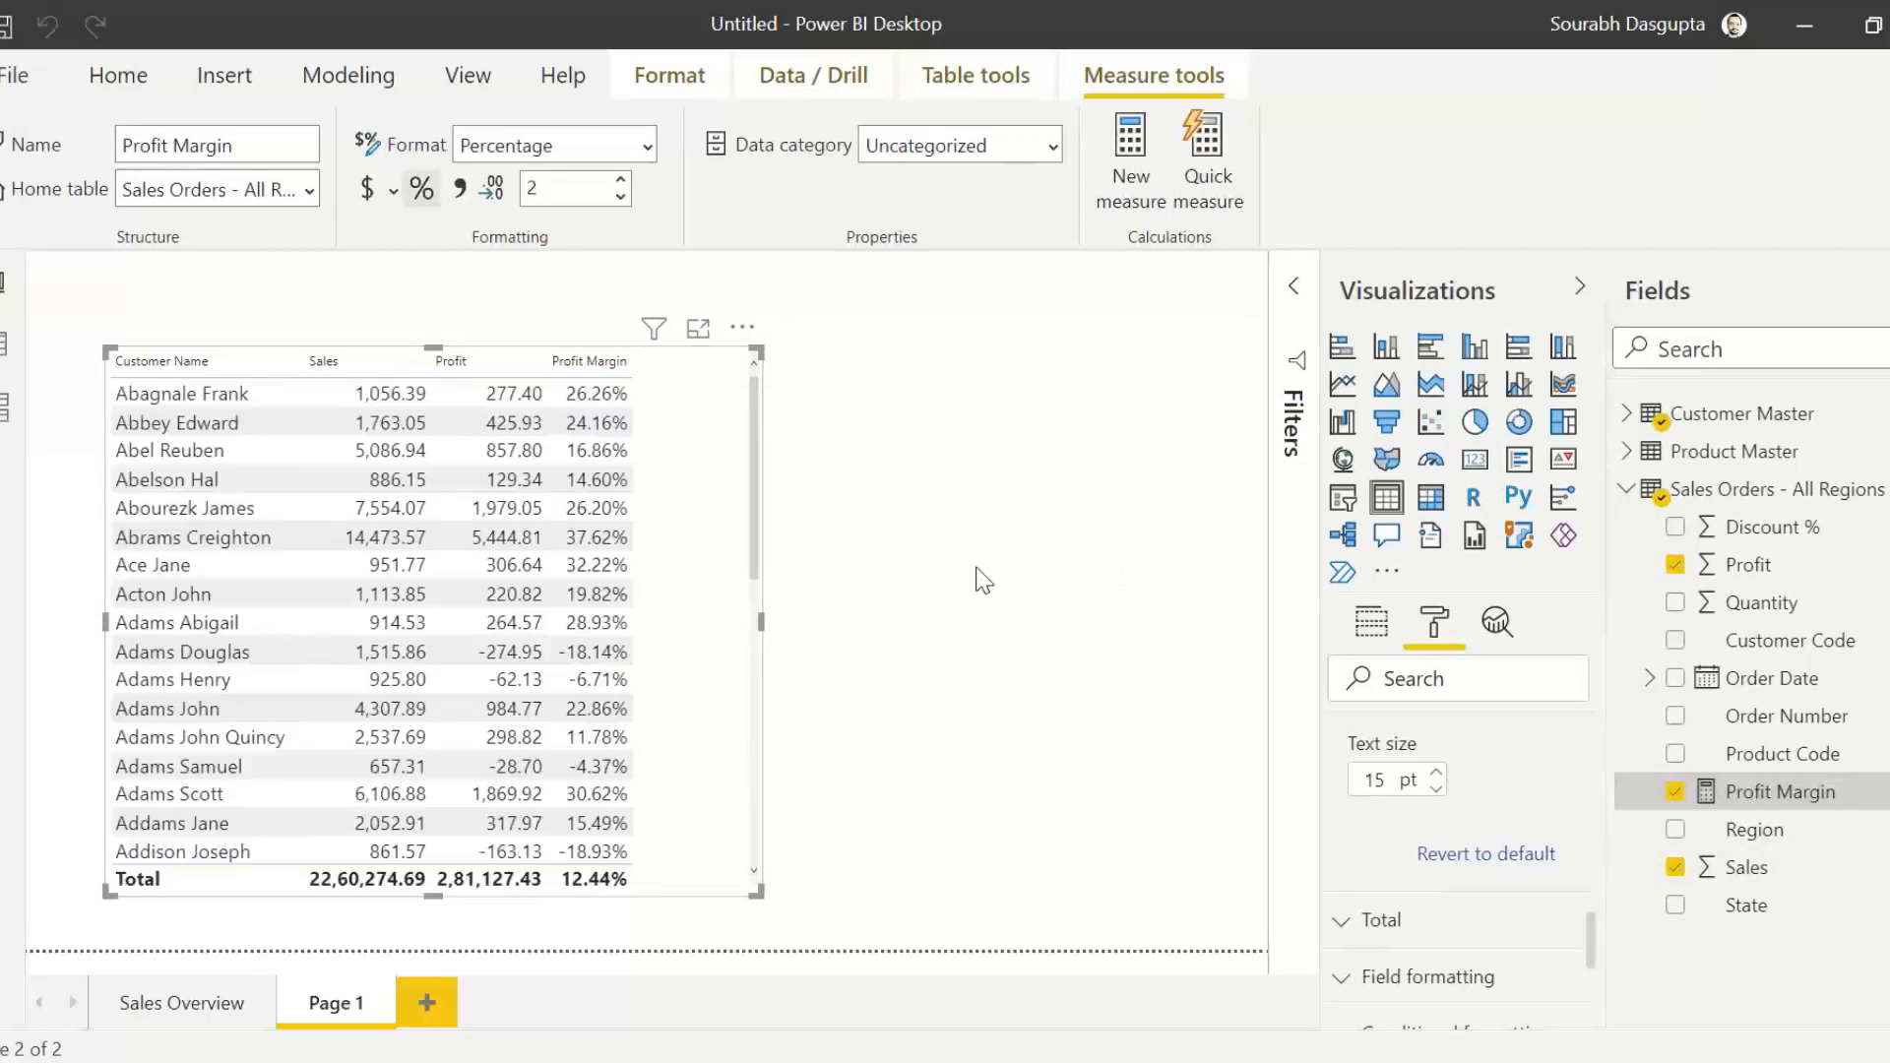
Step: Move the customer table toward the page's upper-left corner, narrow it slightly, and sort it by Sales in descending order
left_click(362, 368)
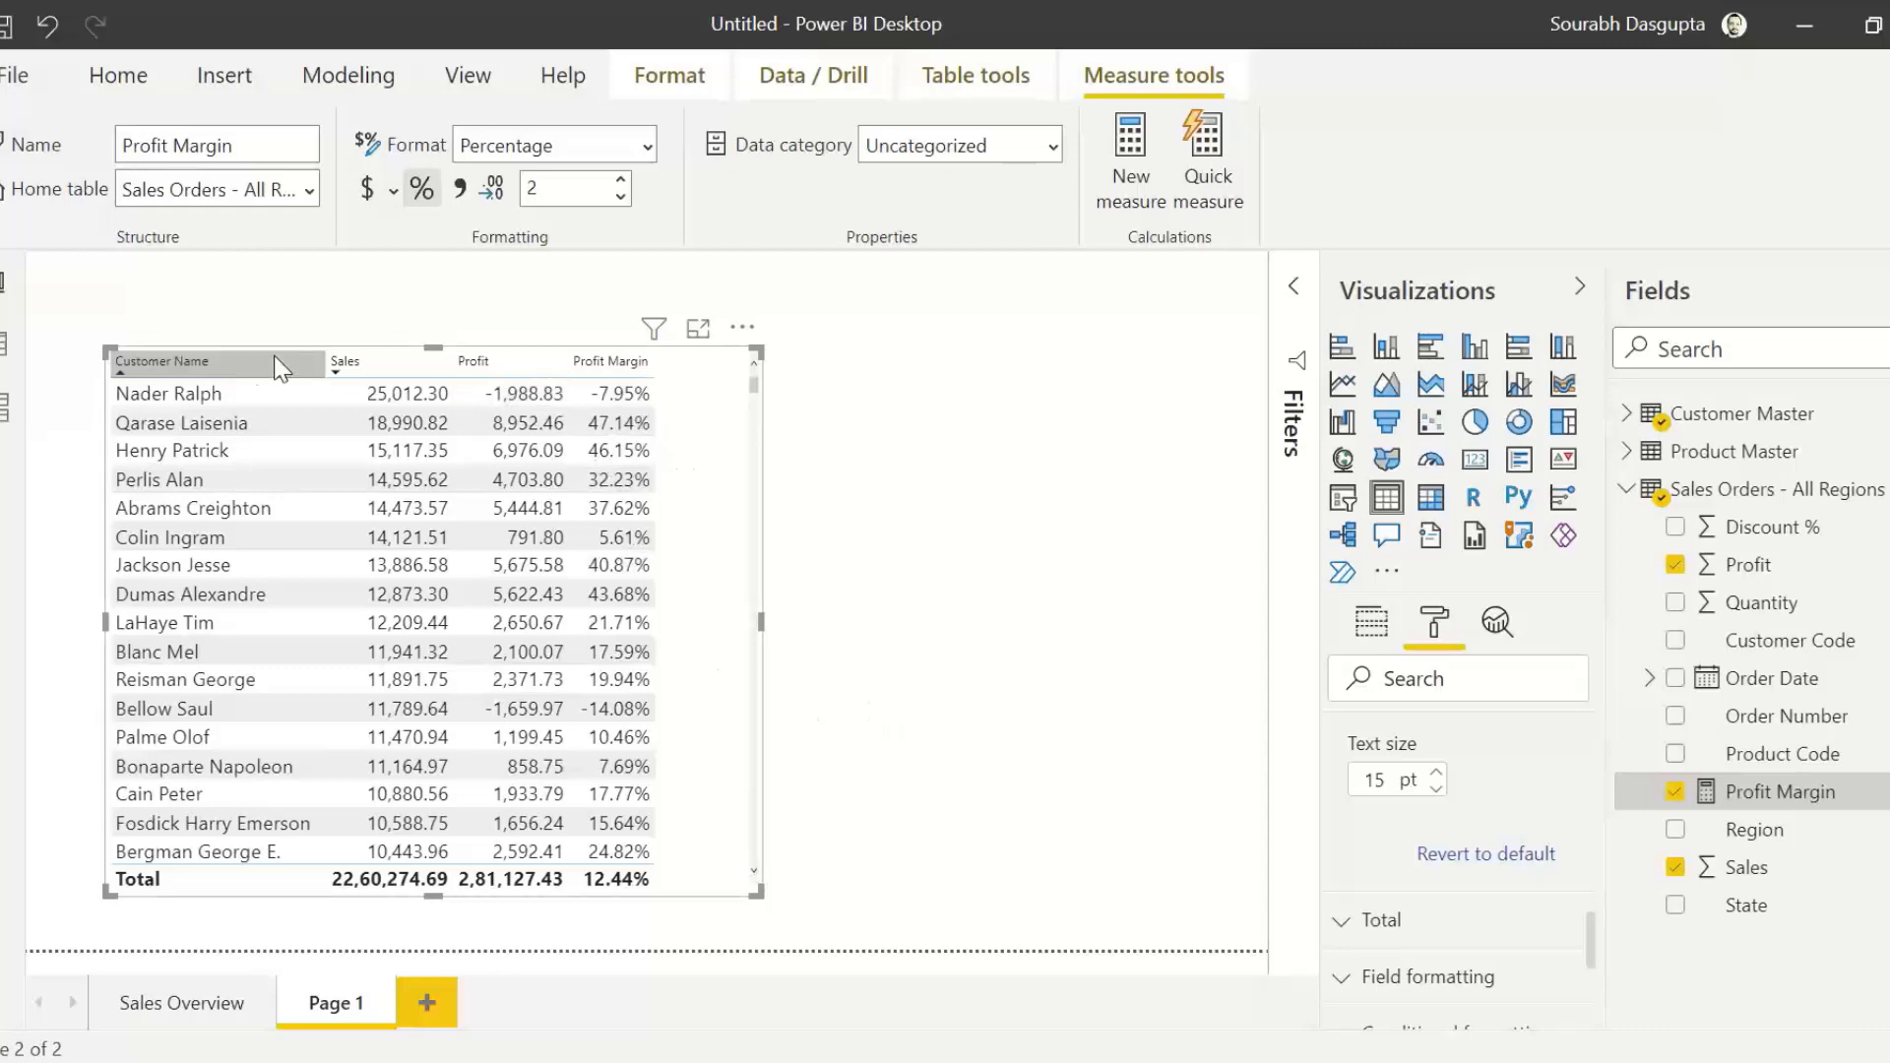
left_click(193, 358)
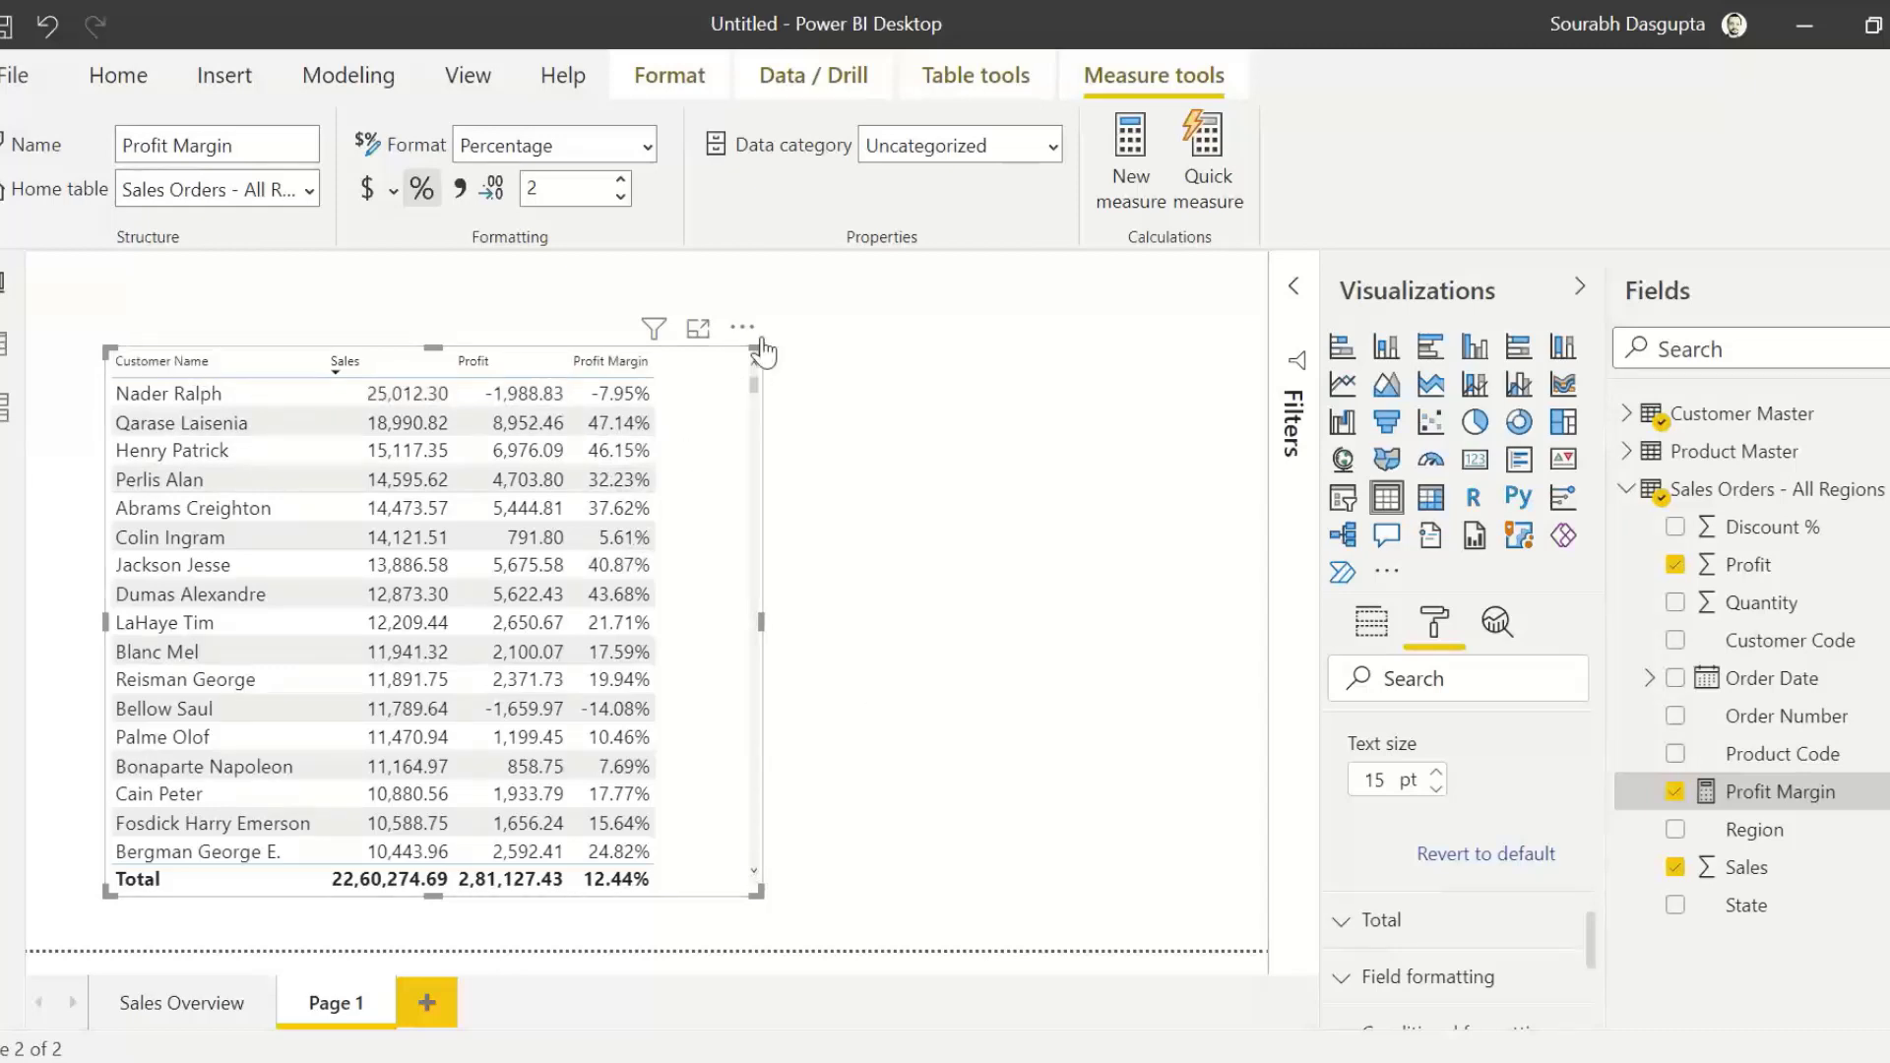
left_click_drag(733, 339, 687, 322)
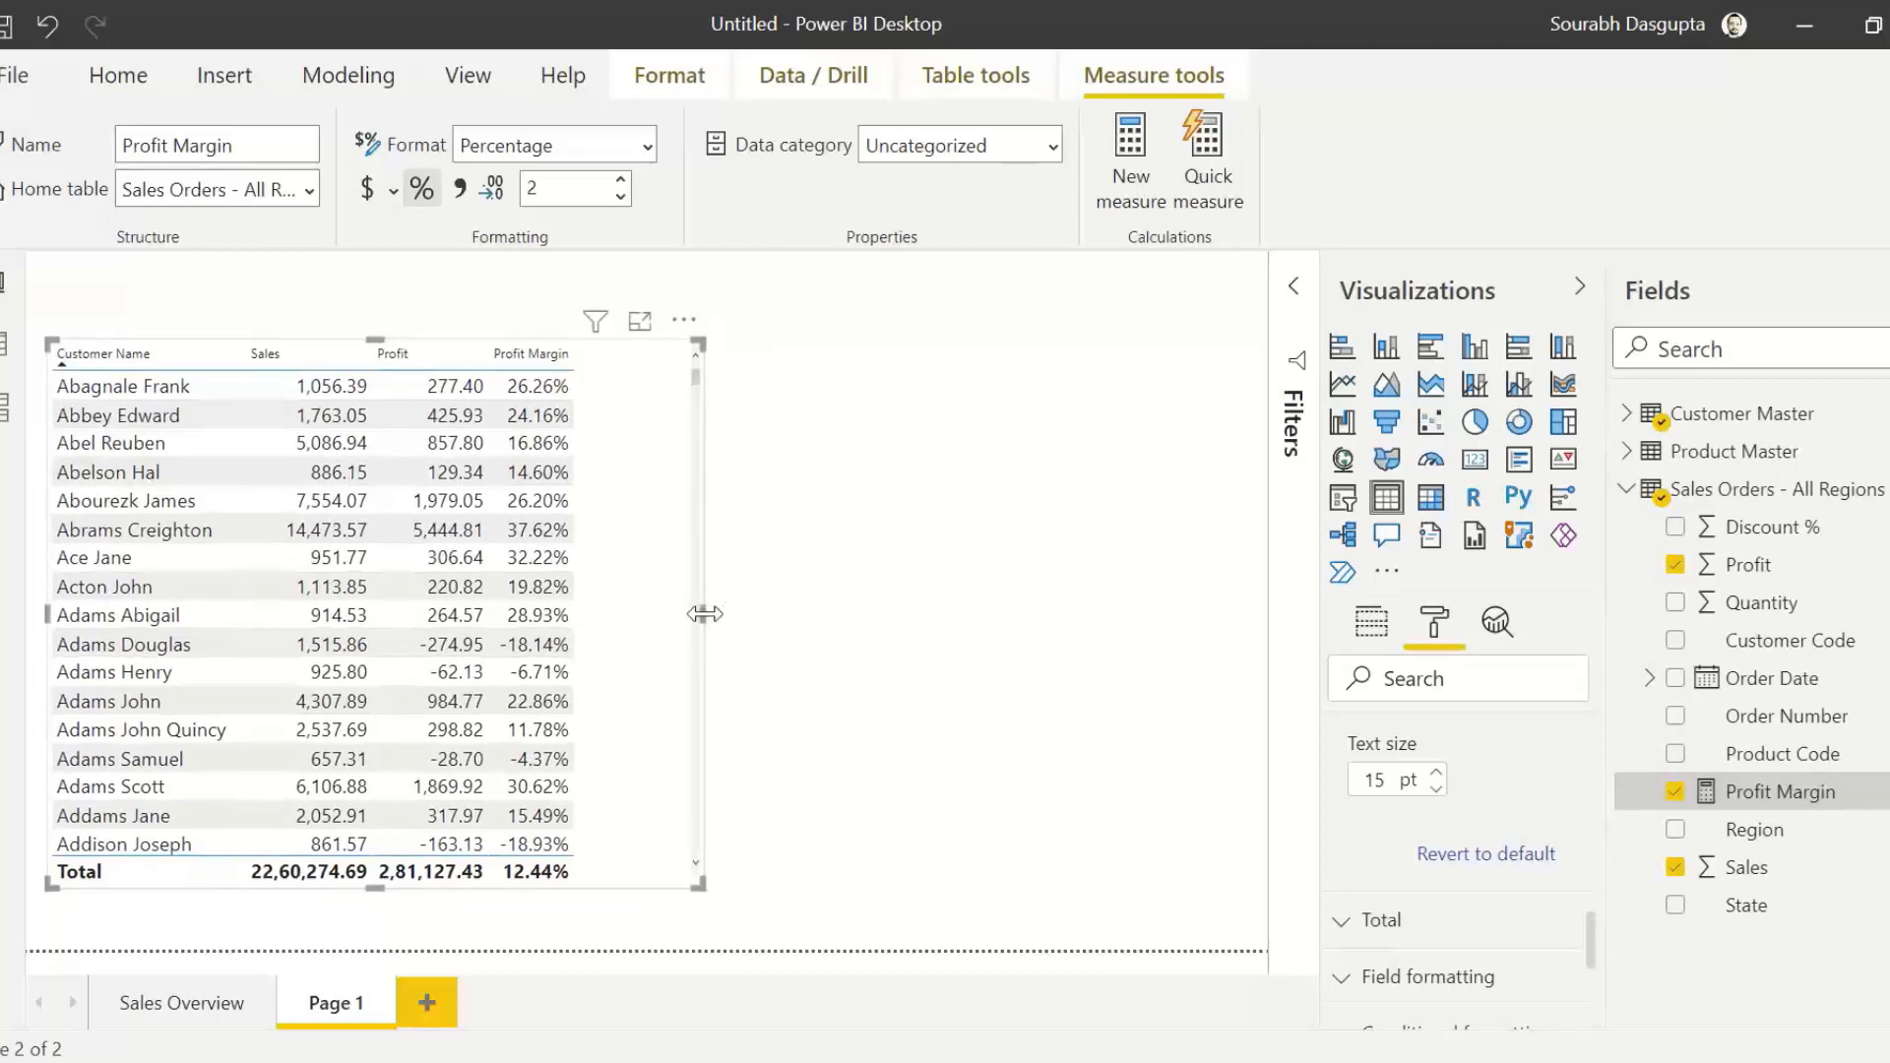
left_click_drag(704, 614, 667, 613)
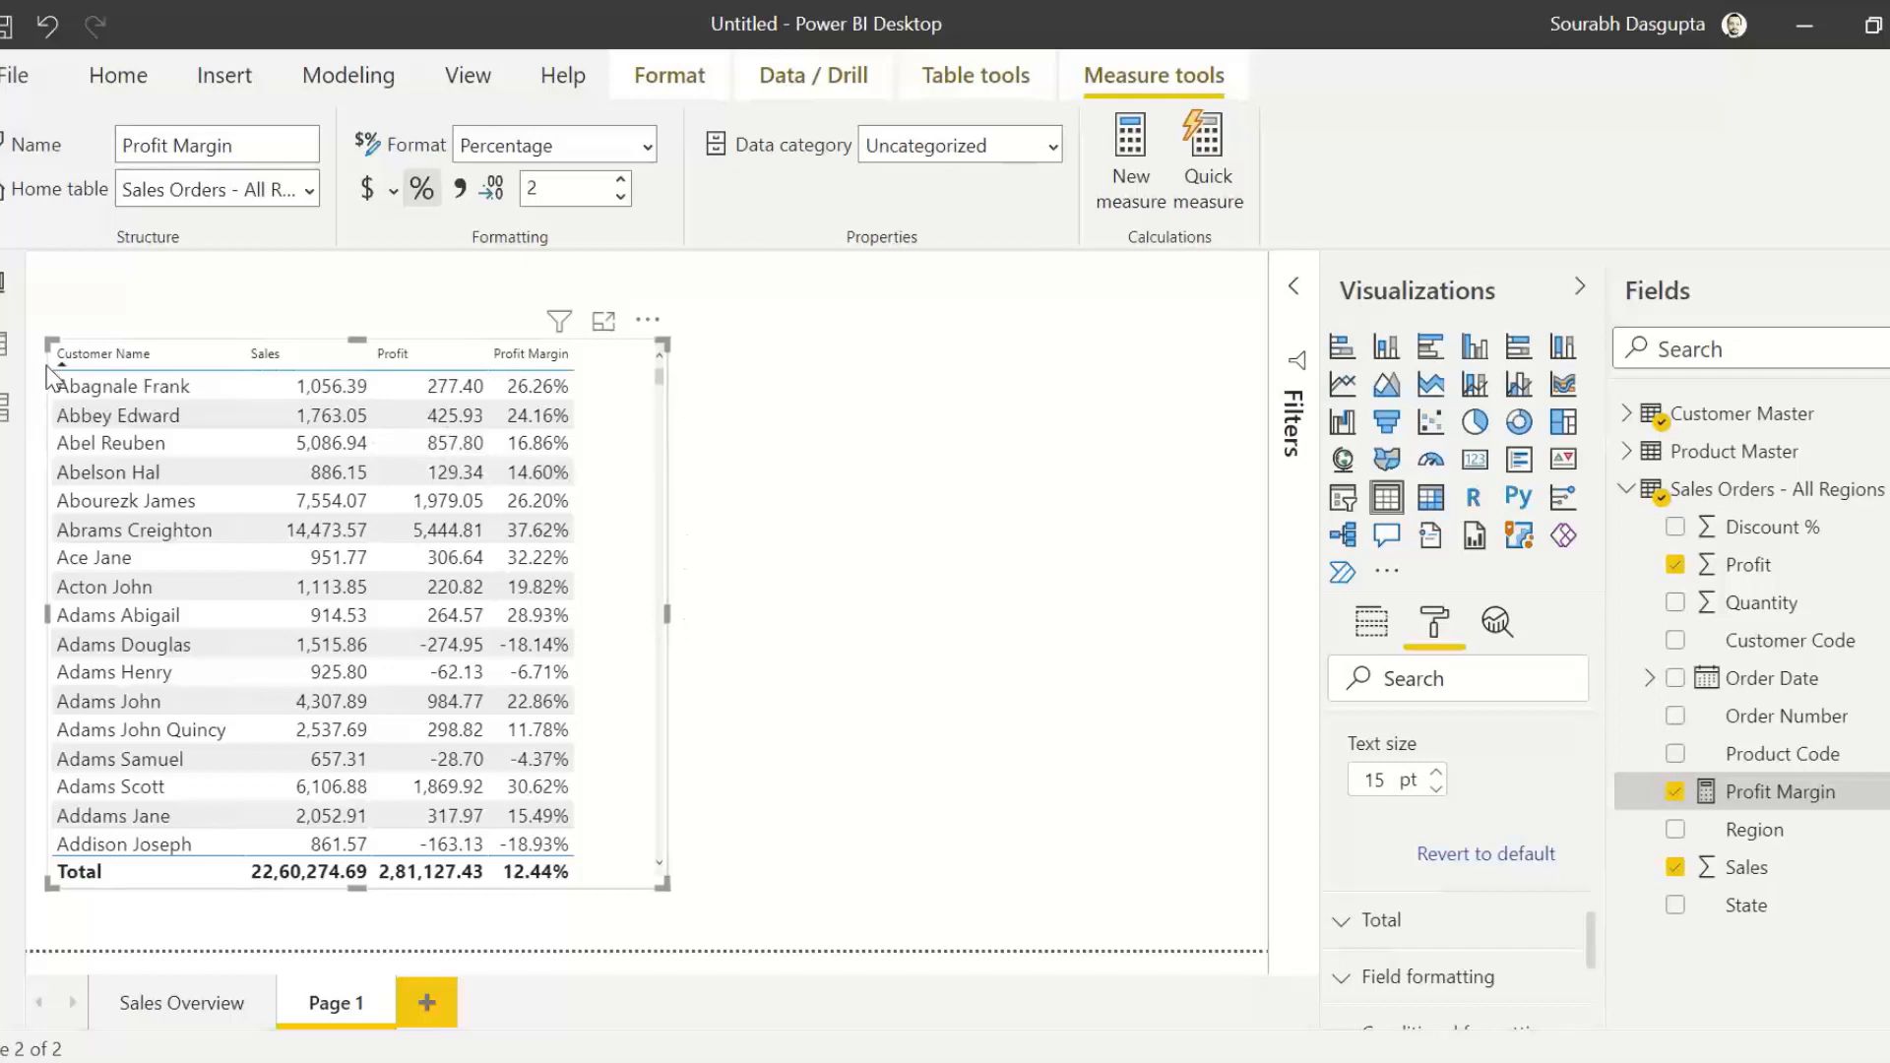
left_click(313, 360)
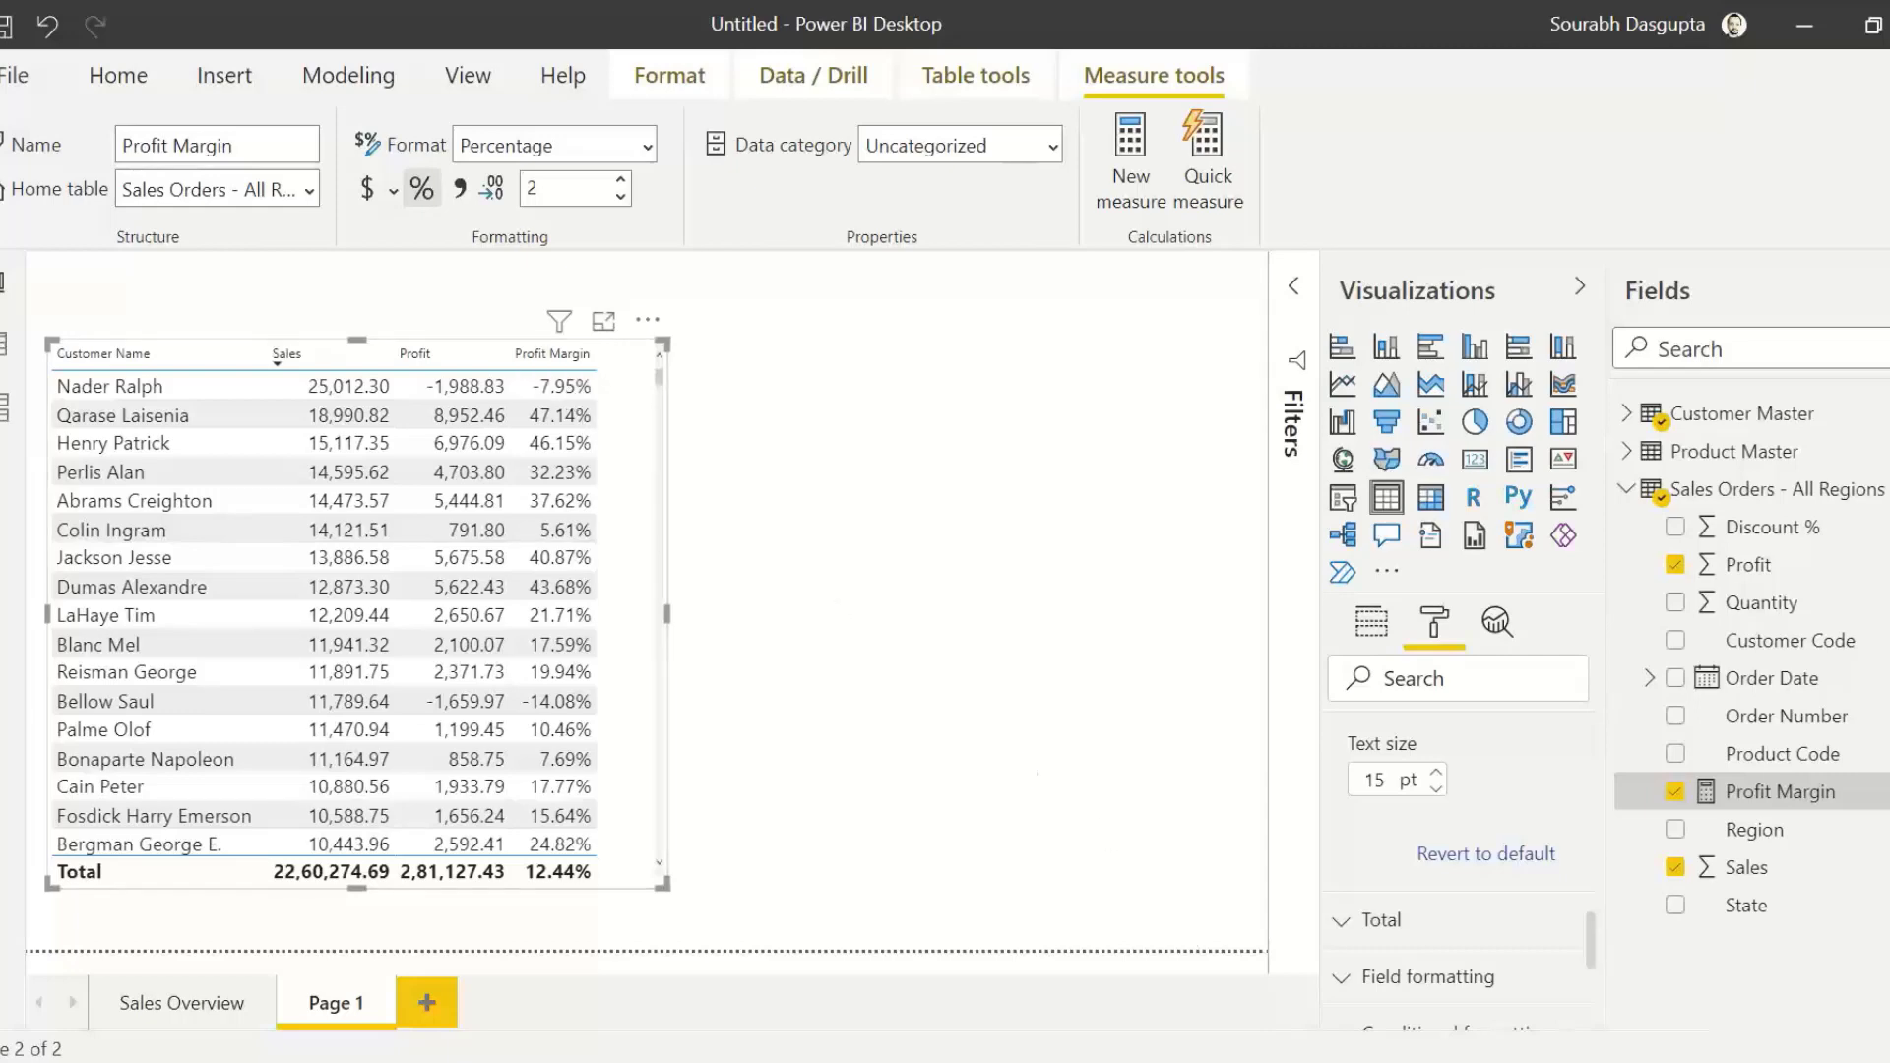
Step: Switch to Sales Orders - All Regions.csv in Excel and examine the row-level Profit values beside the empty column K
mouse_move(1161, 1062)
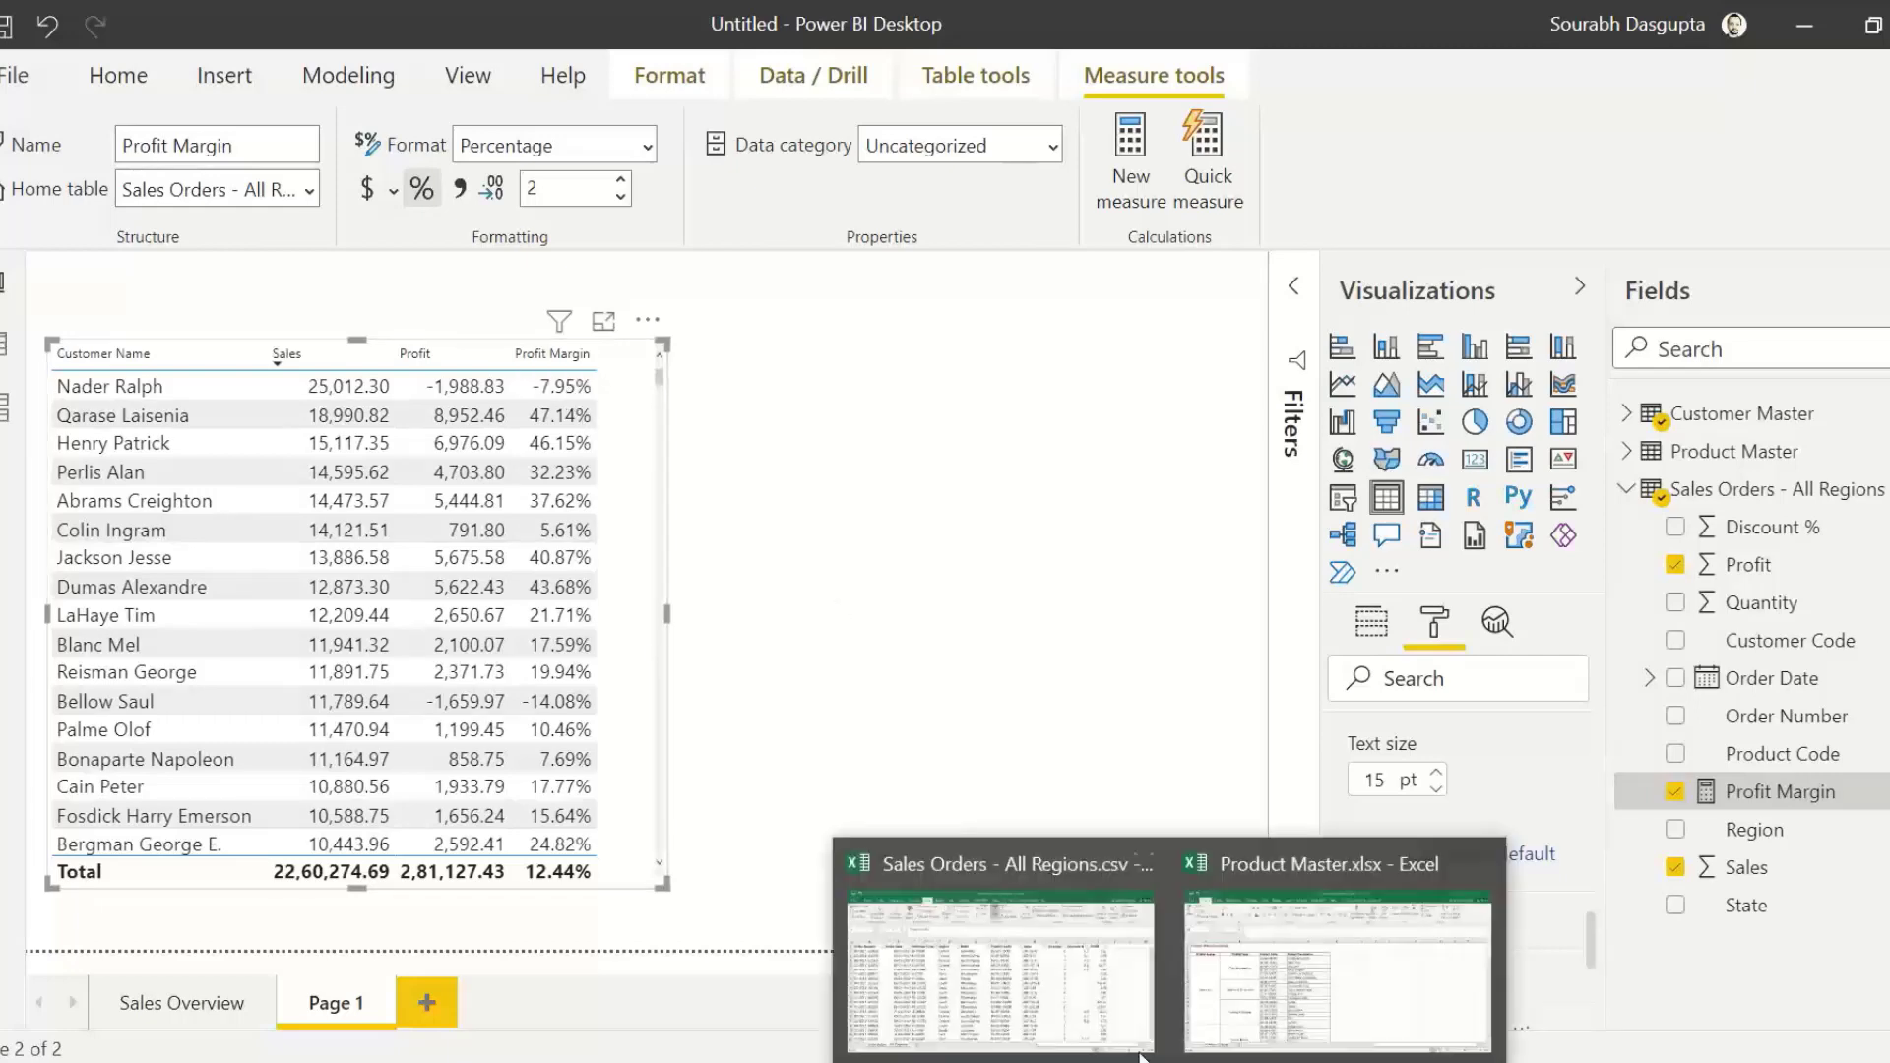
left_click(1062, 983)
left_click(1721, 374)
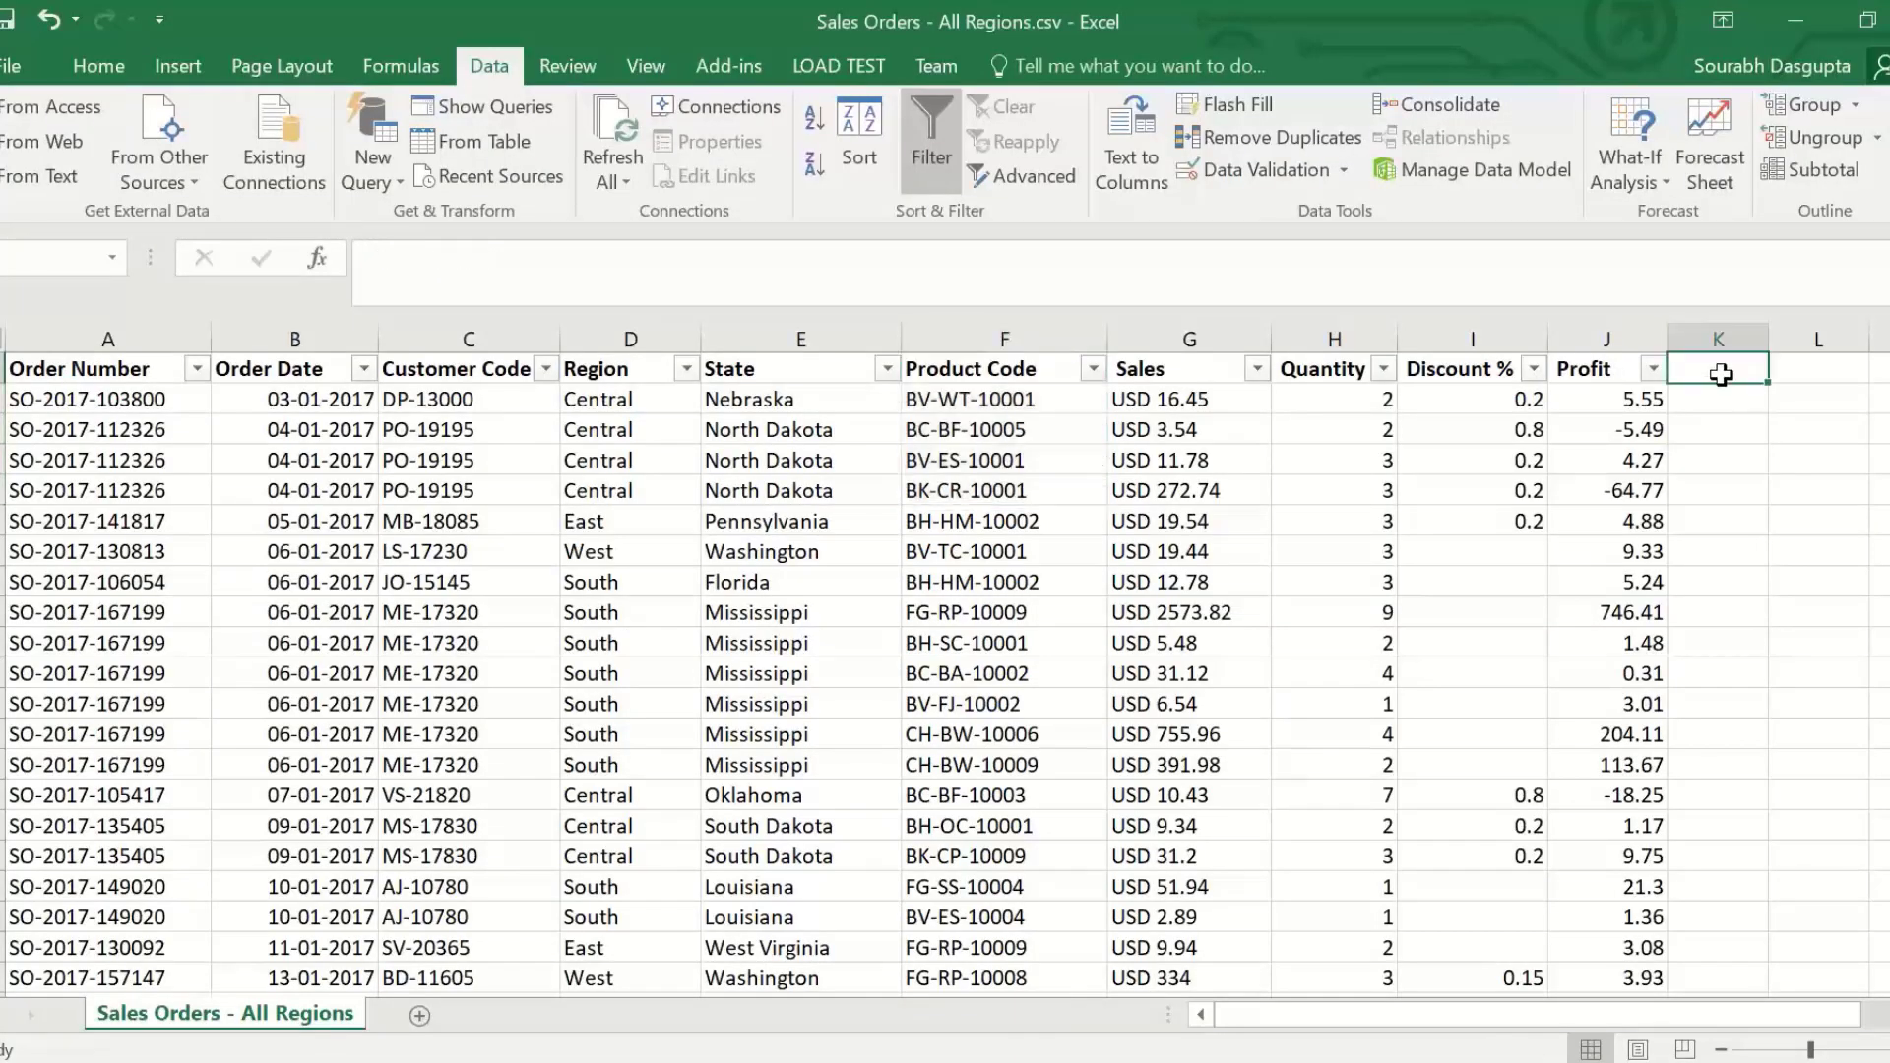
key("ctrl+shift+Down")
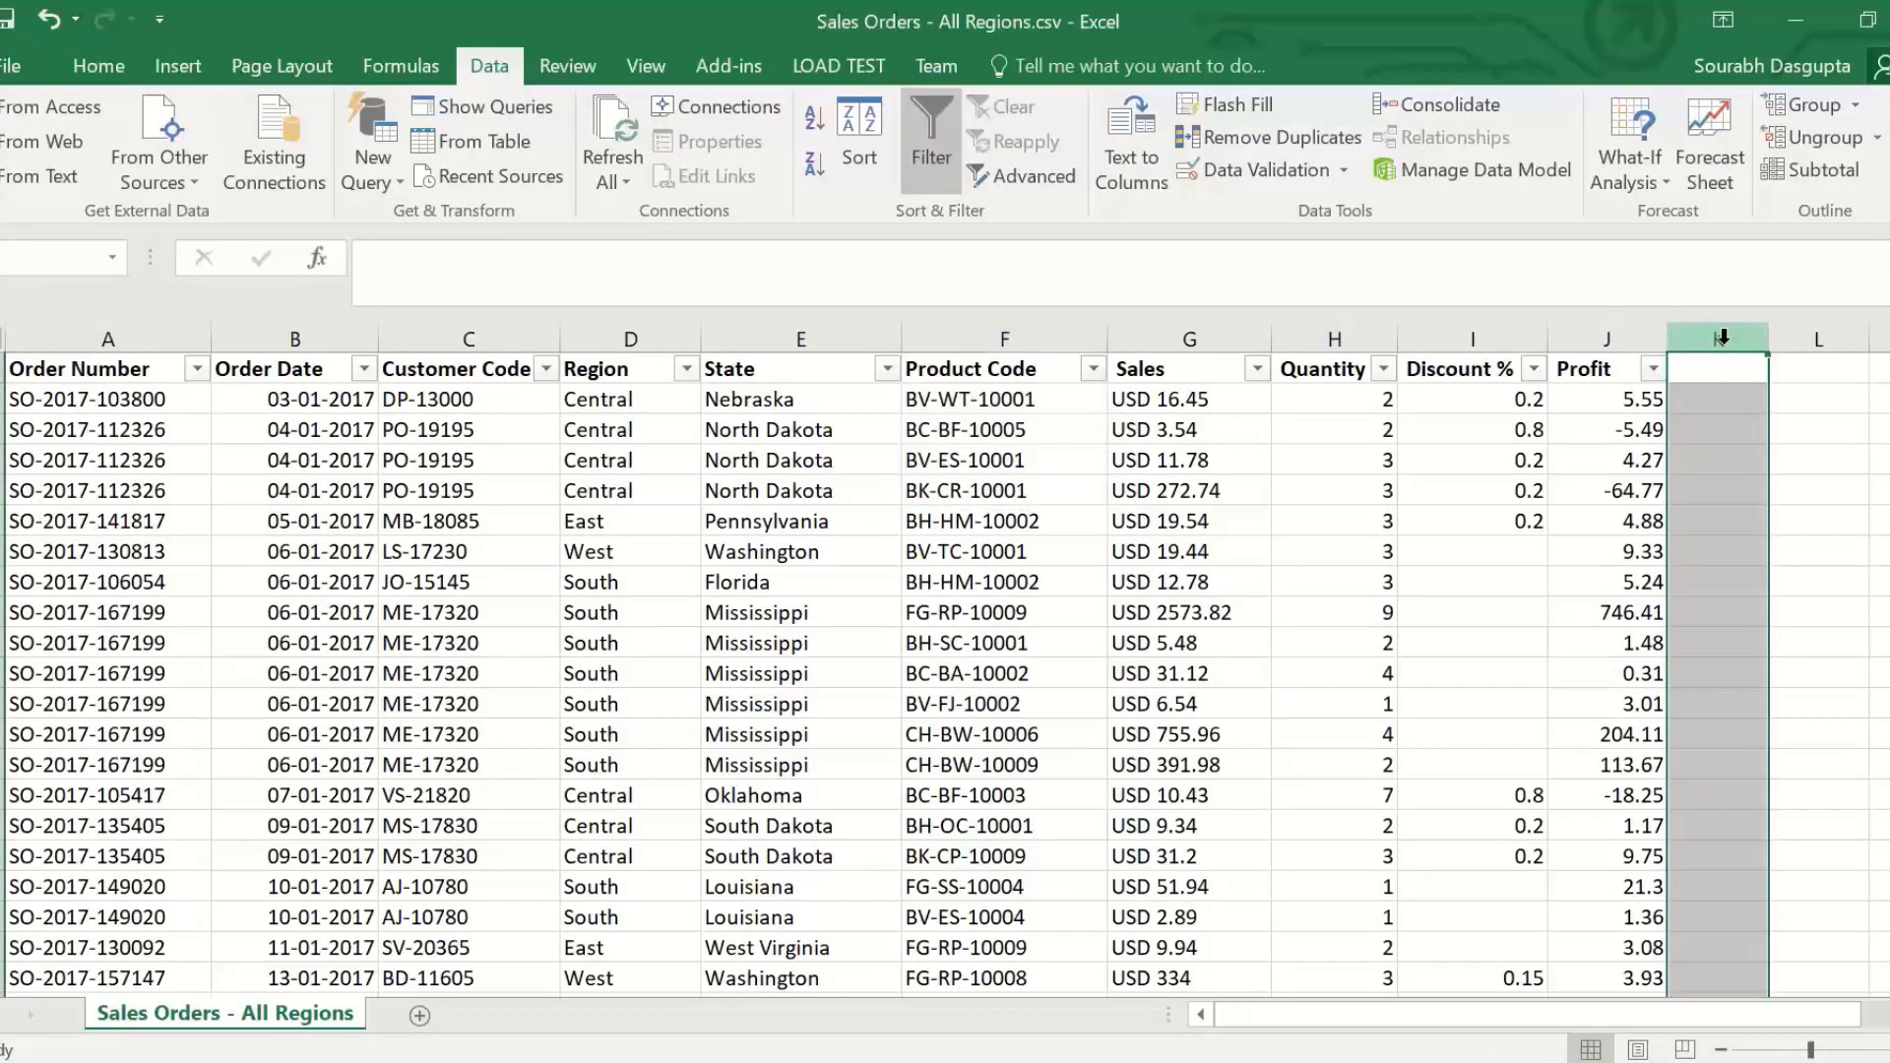
left_click(1620, 399)
left_click(1626, 429)
left_click(1629, 490)
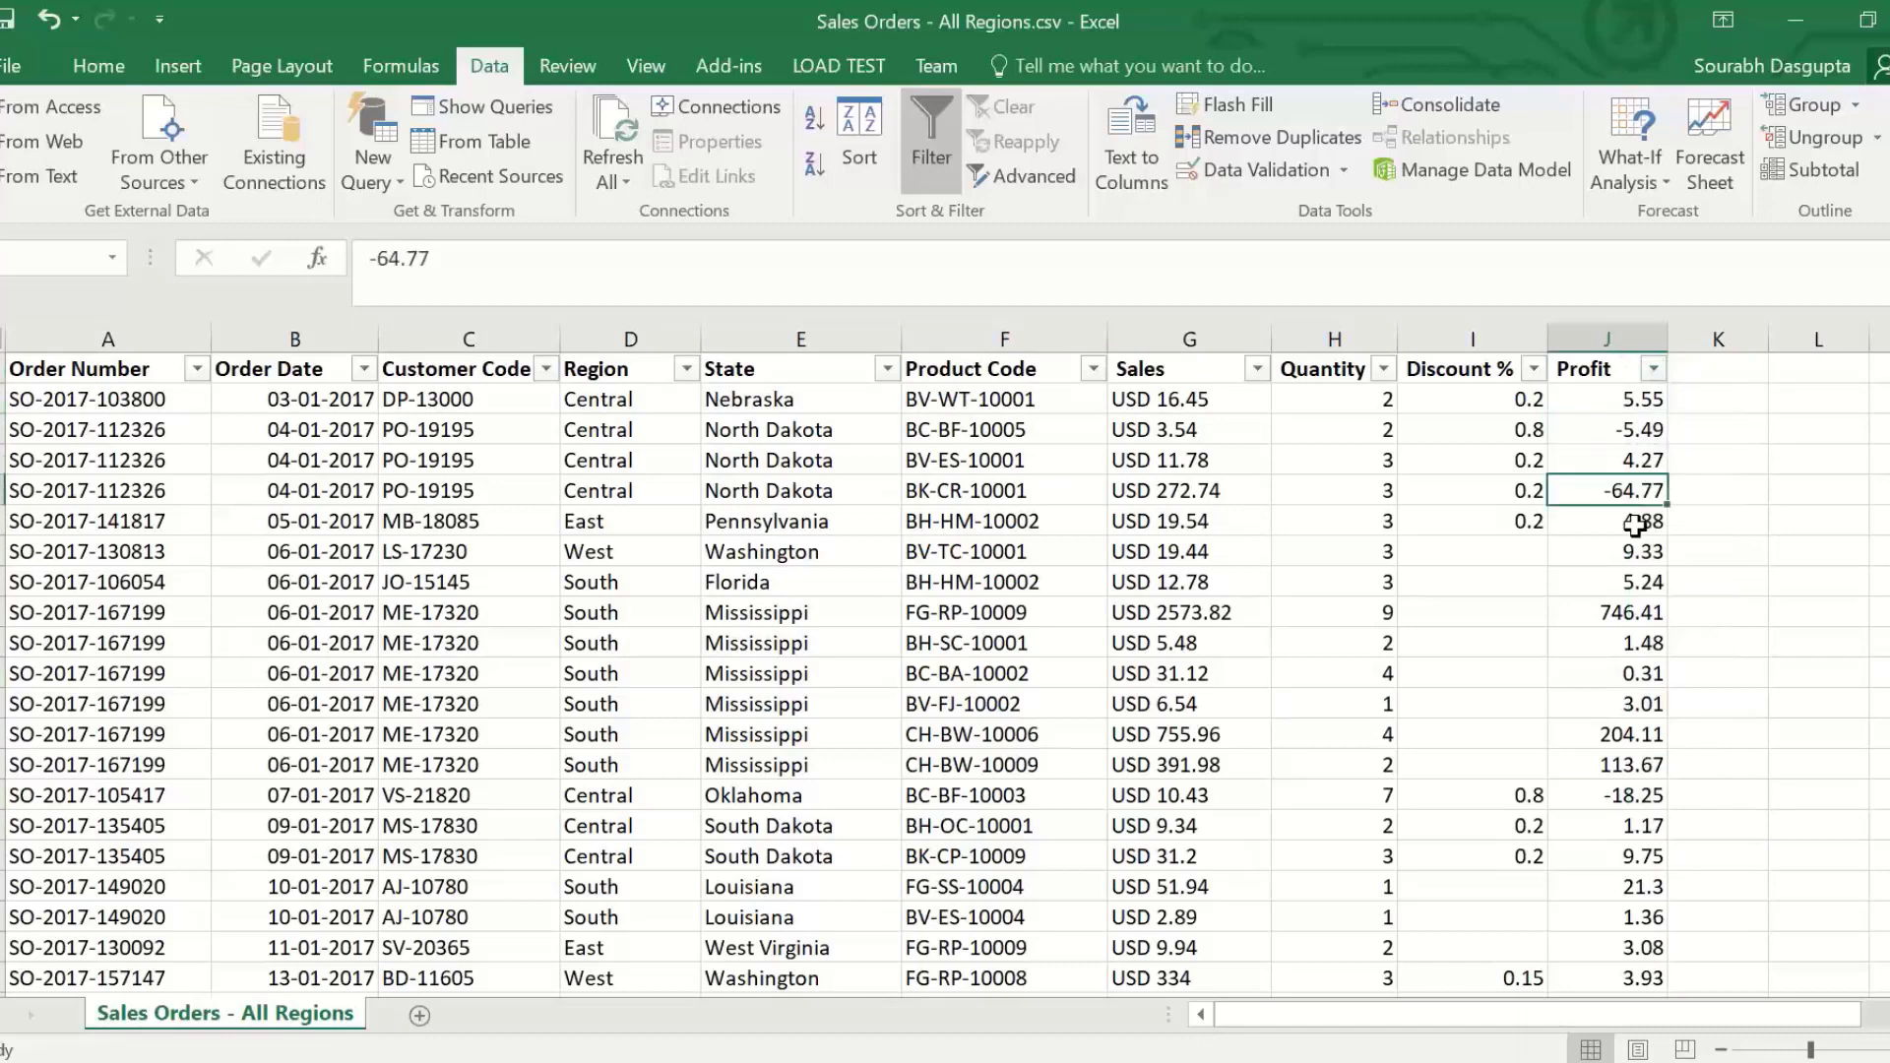
left_click(1631, 520)
left_click(1637, 489)
left_click(1639, 400)
left_click(1686, 402)
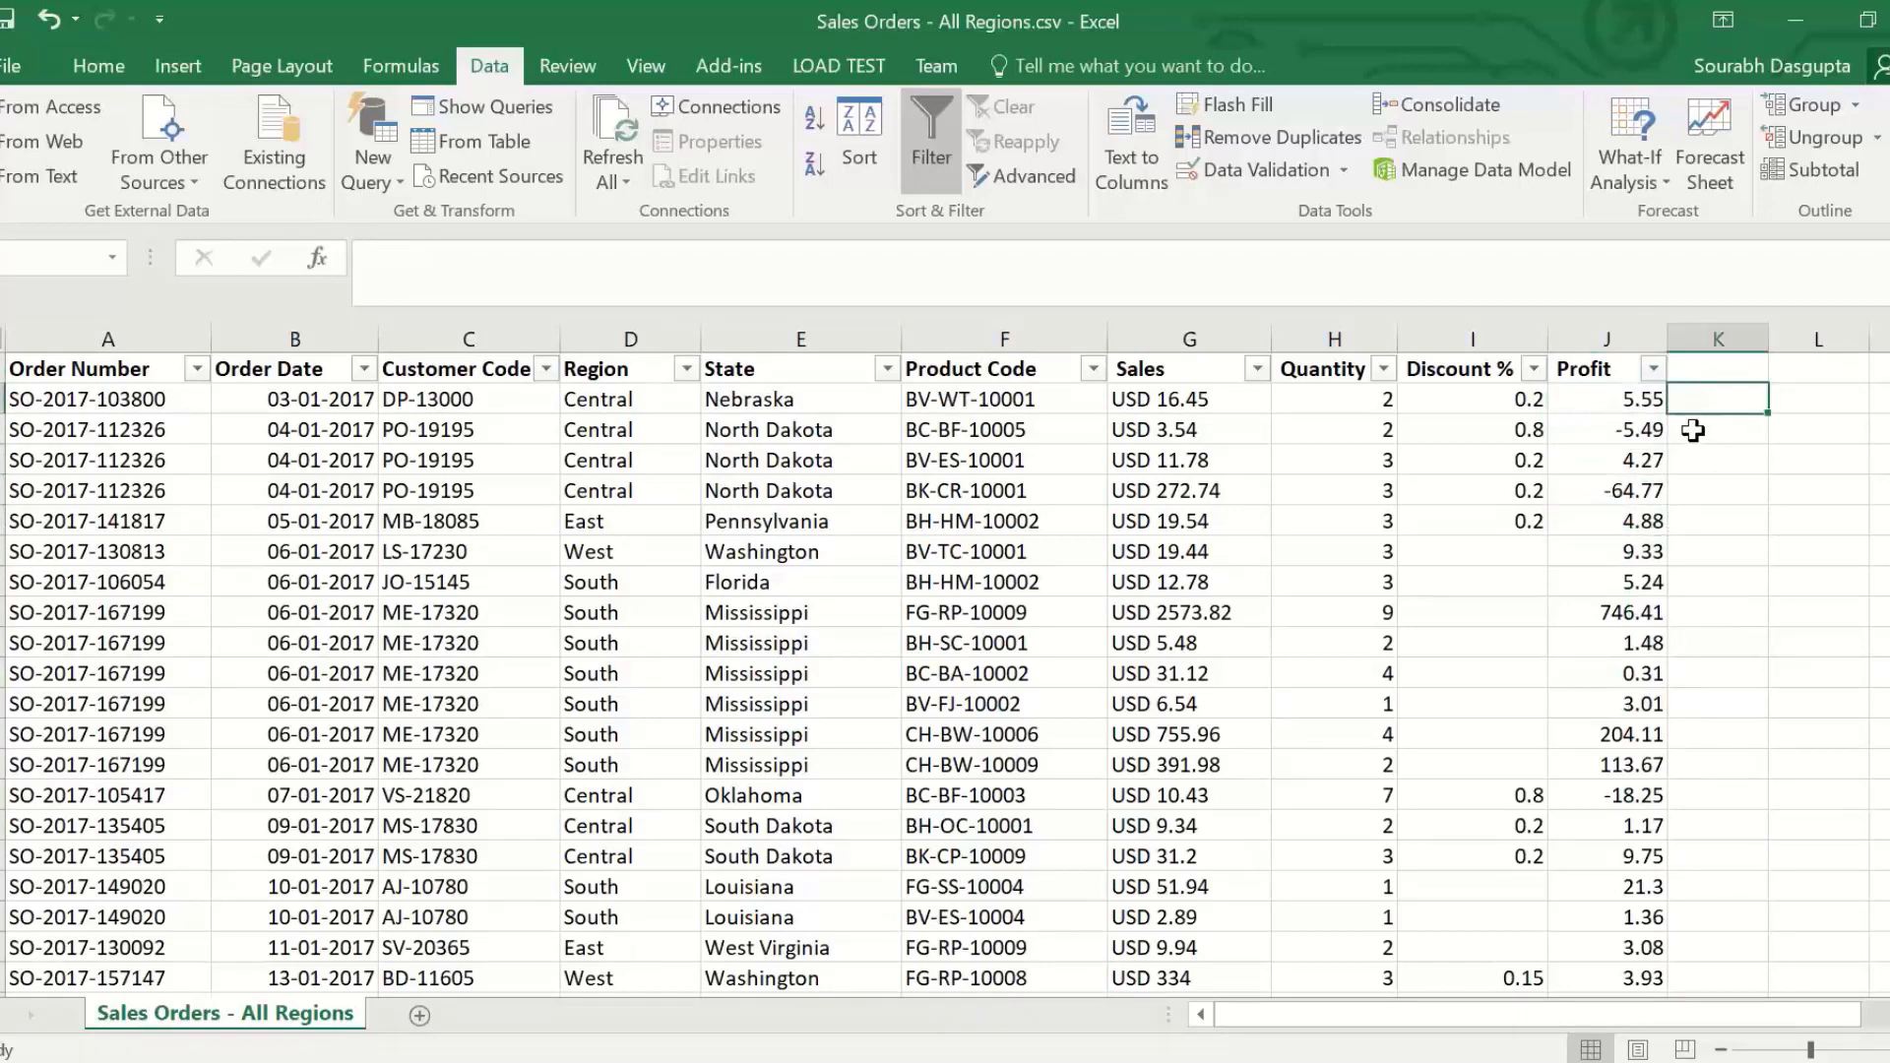
left_click(1689, 429)
left_click(1695, 460)
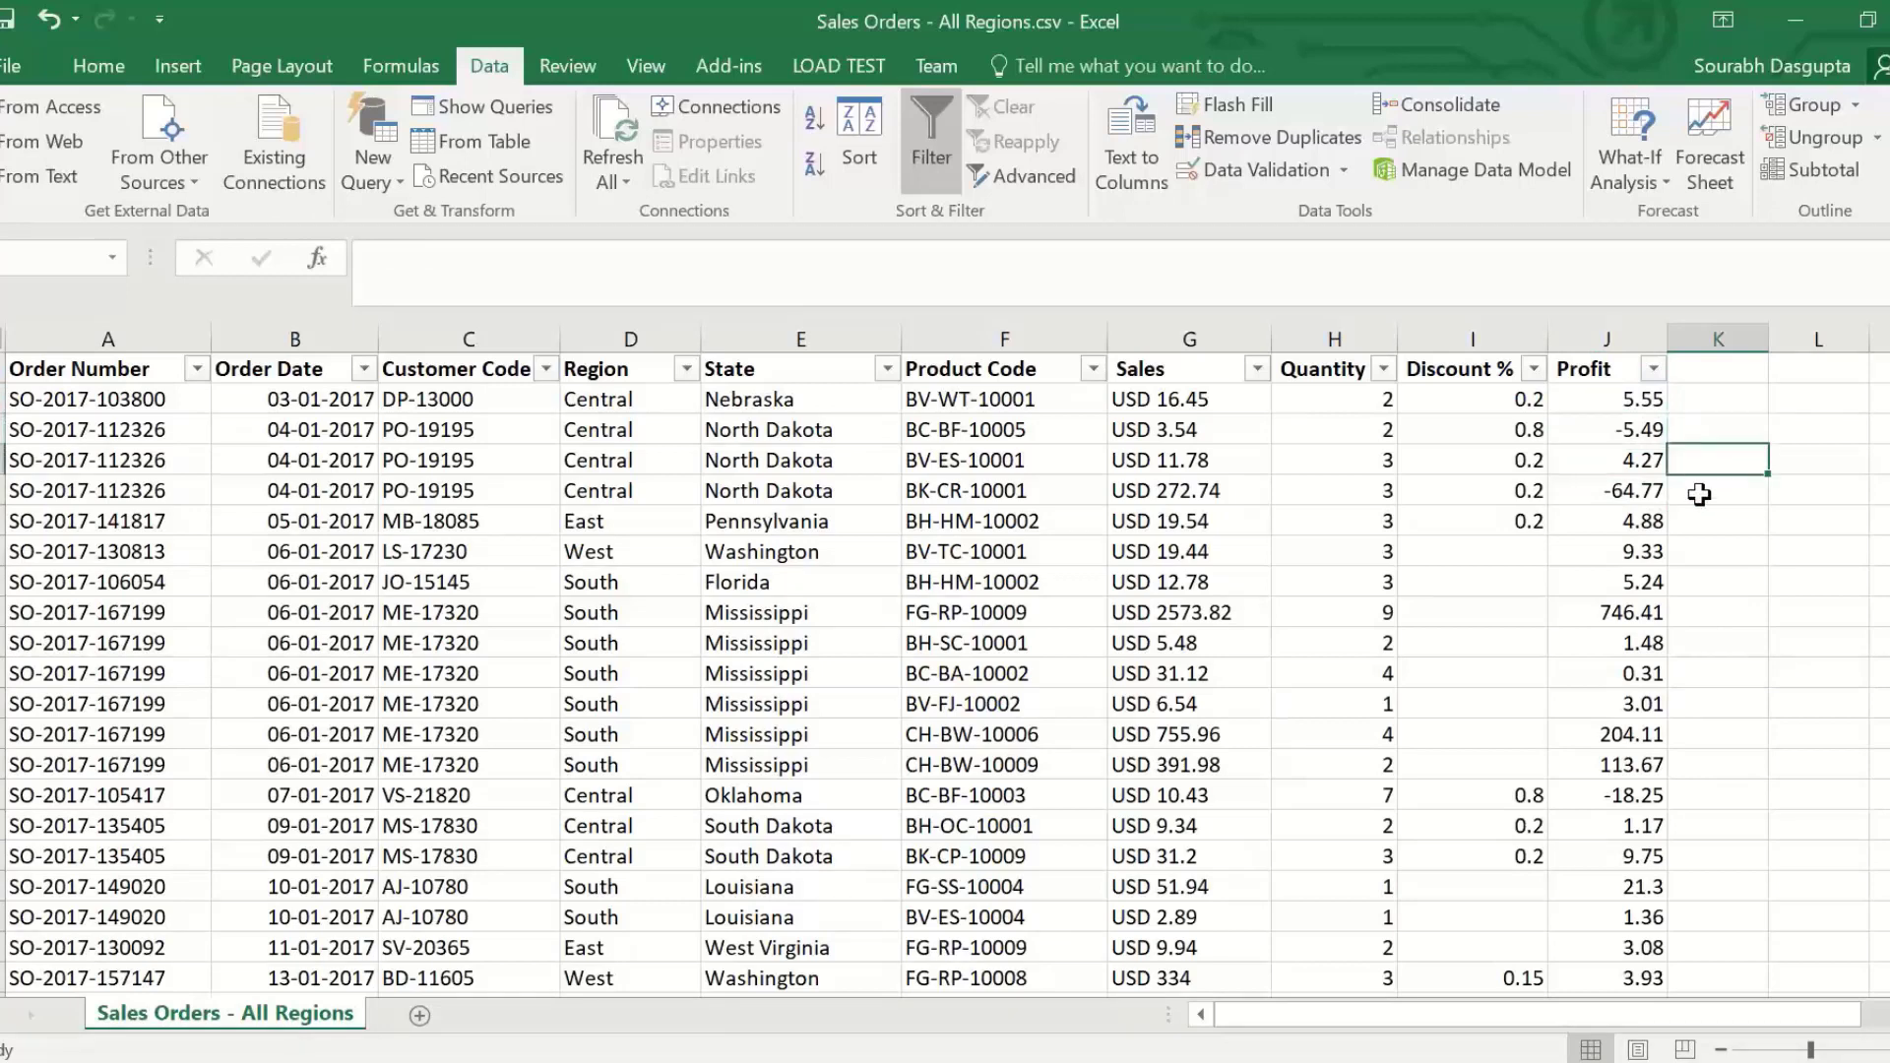
left_click(1699, 494)
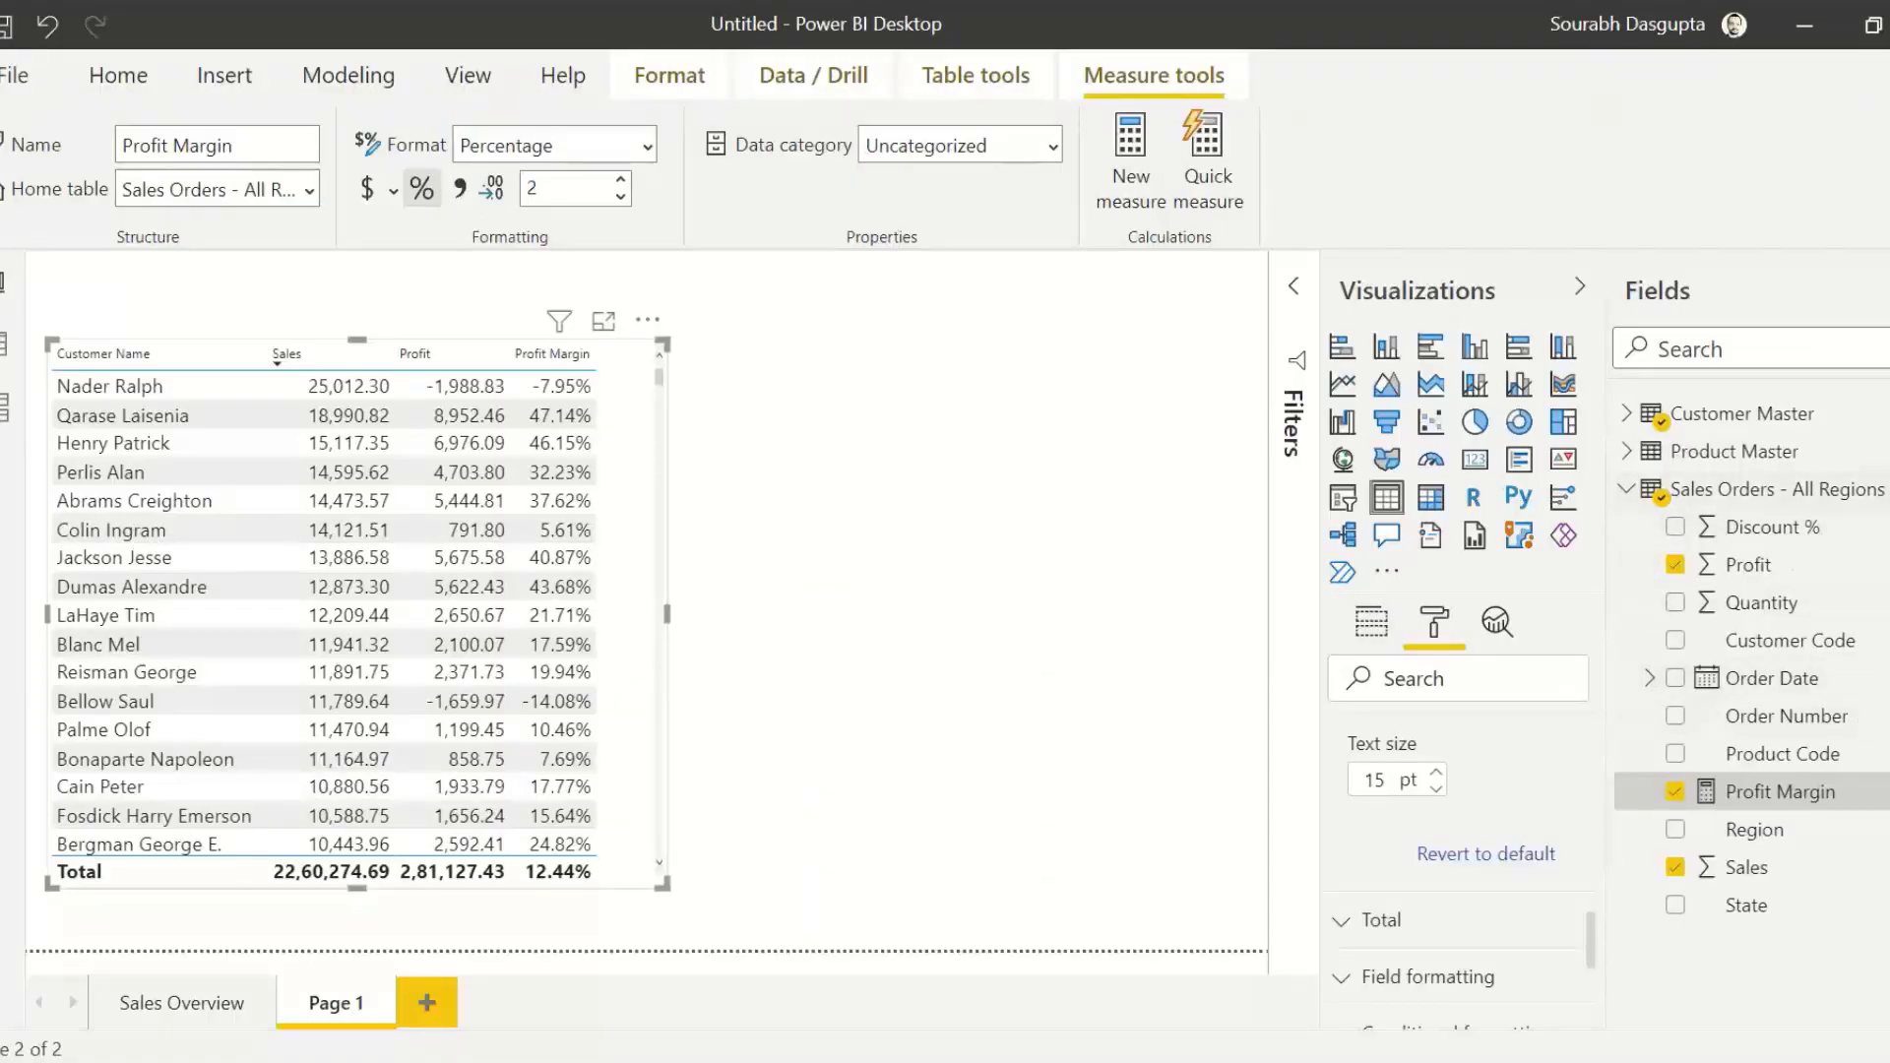
Step: Add a calculated column named Profit Check to the Sales Orders - All Regions table
right_click(1811, 489)
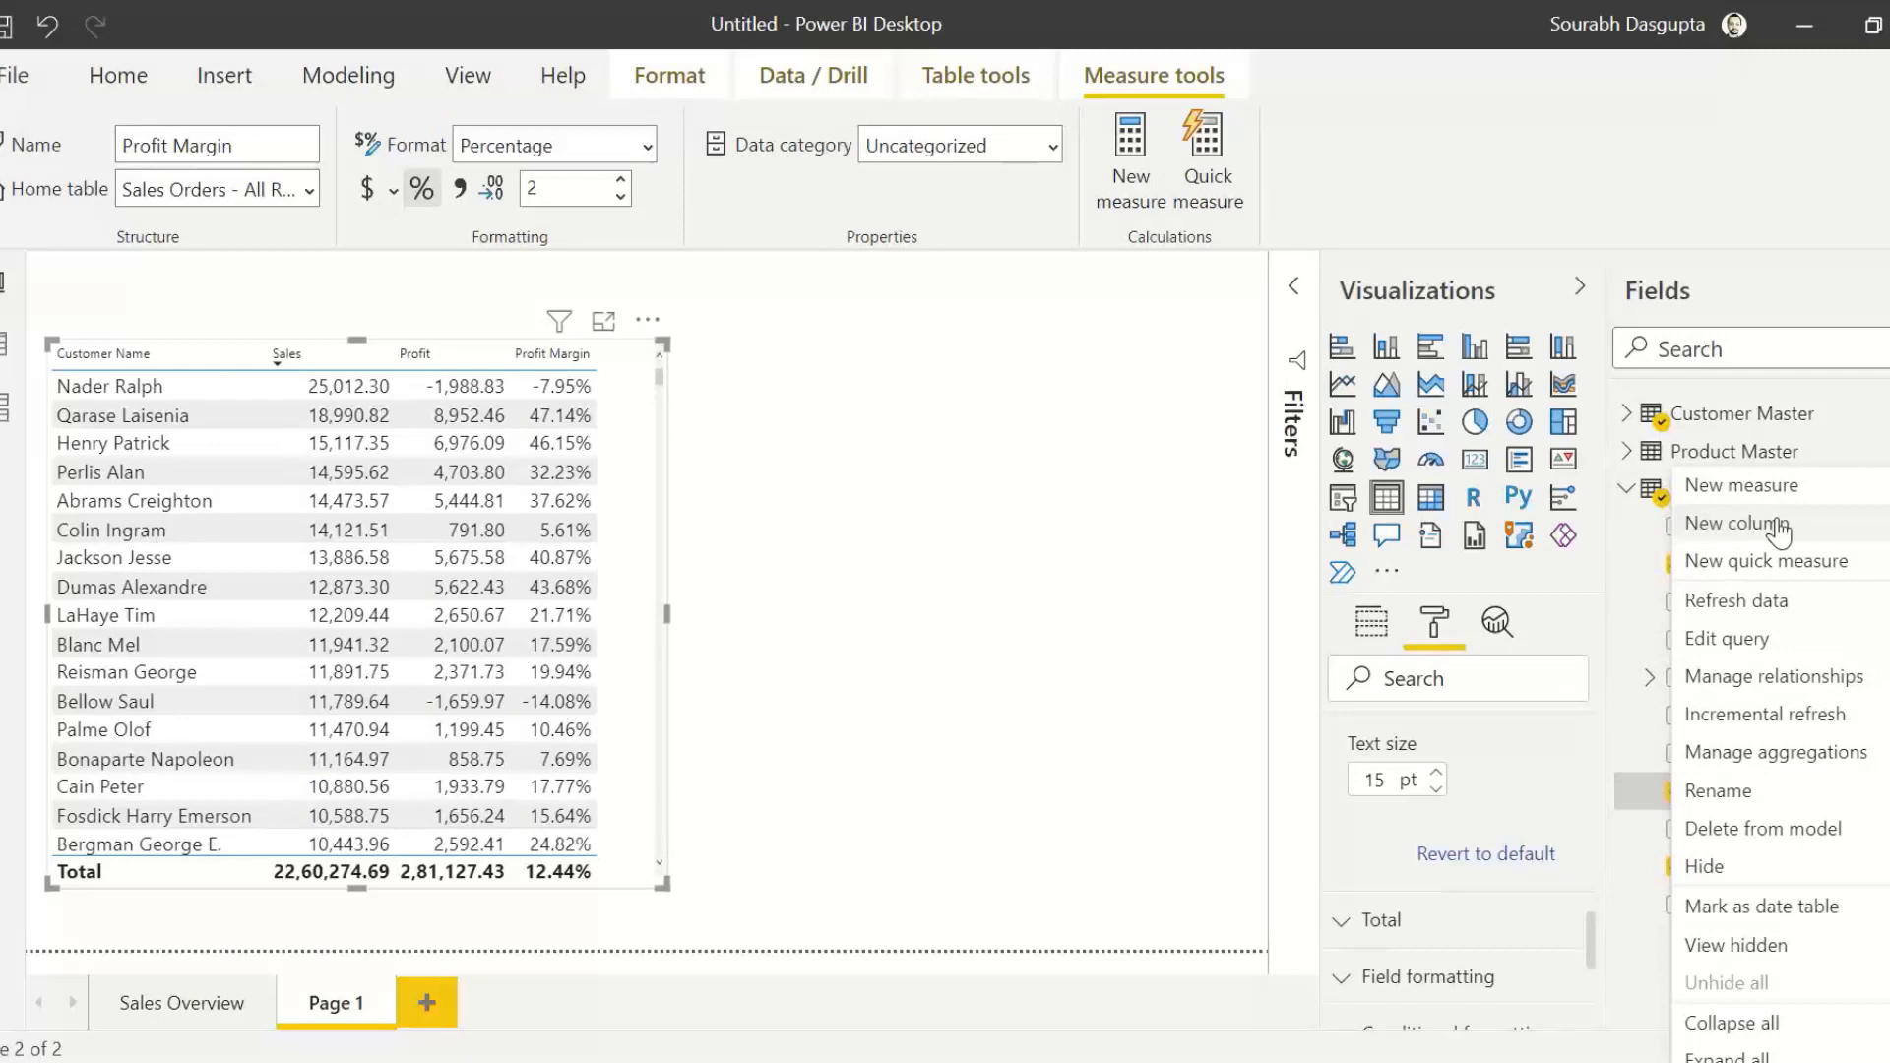
left_click(1078, 384)
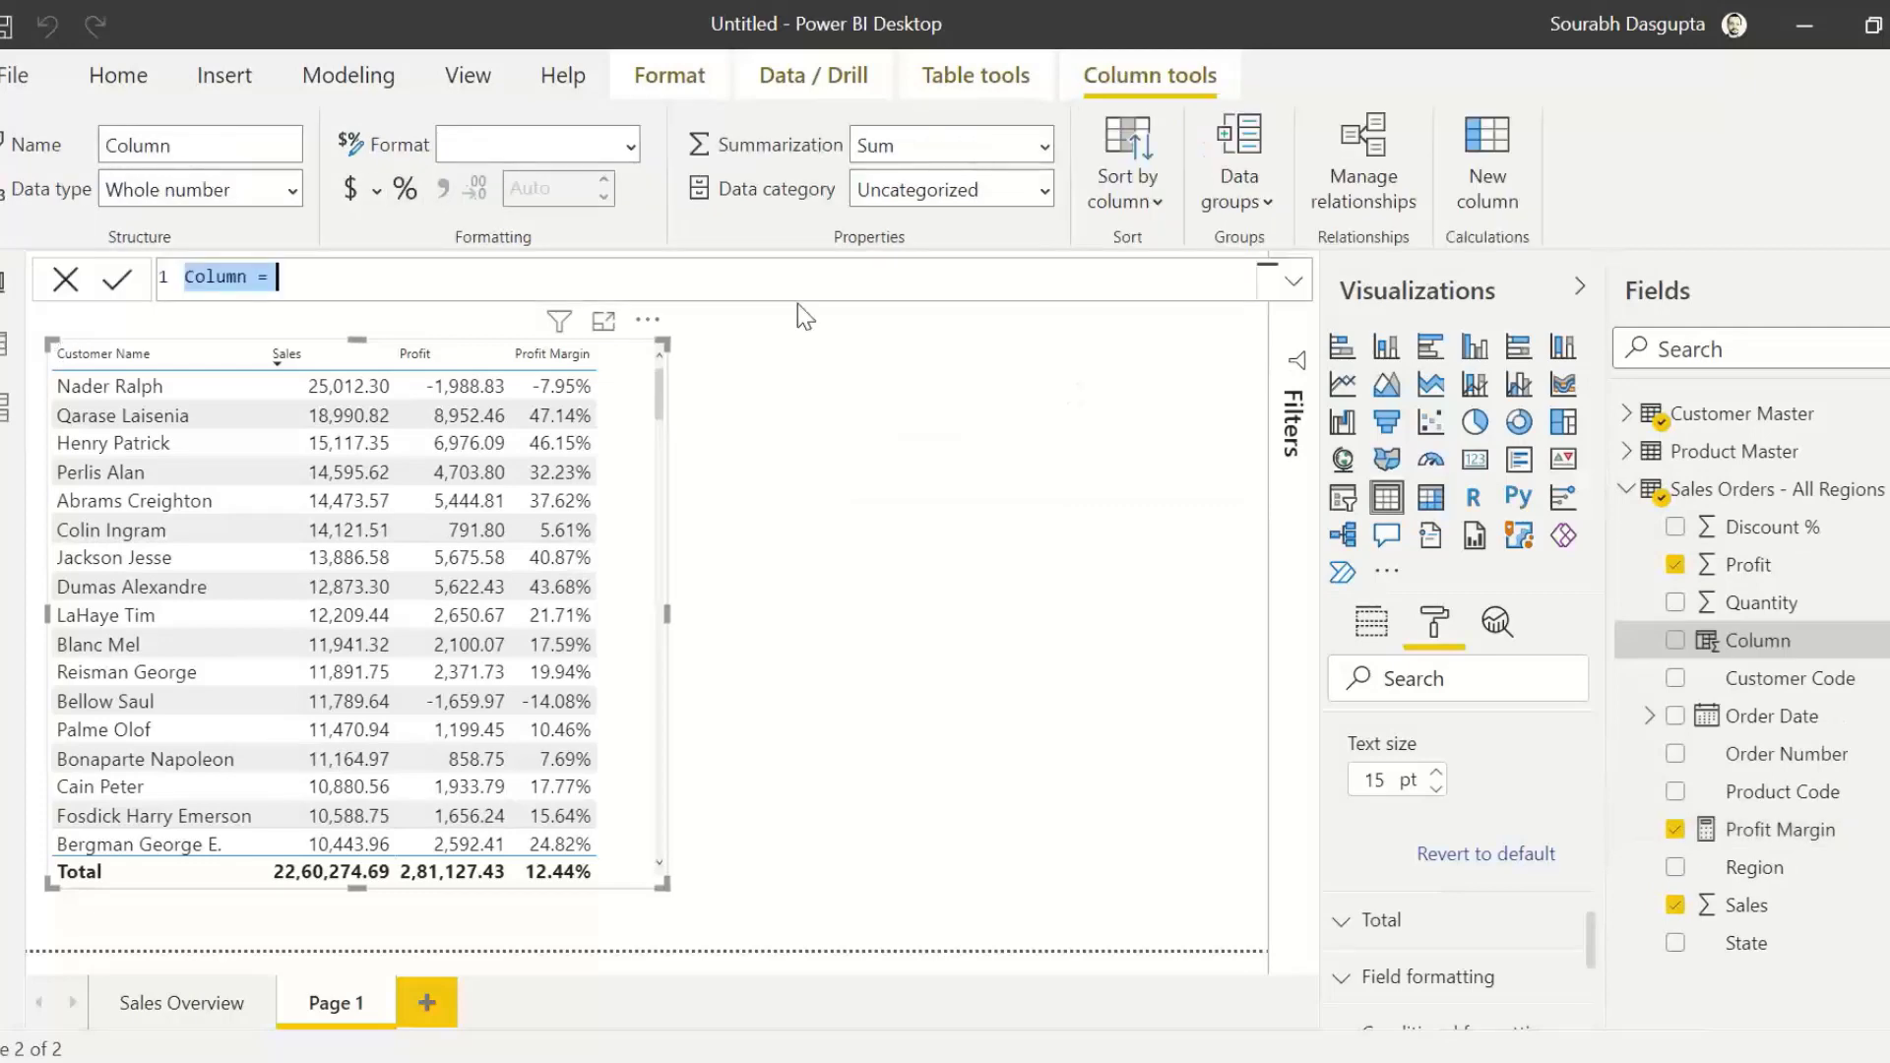
key("ctrl+shift+Left")
type("Profit Check")
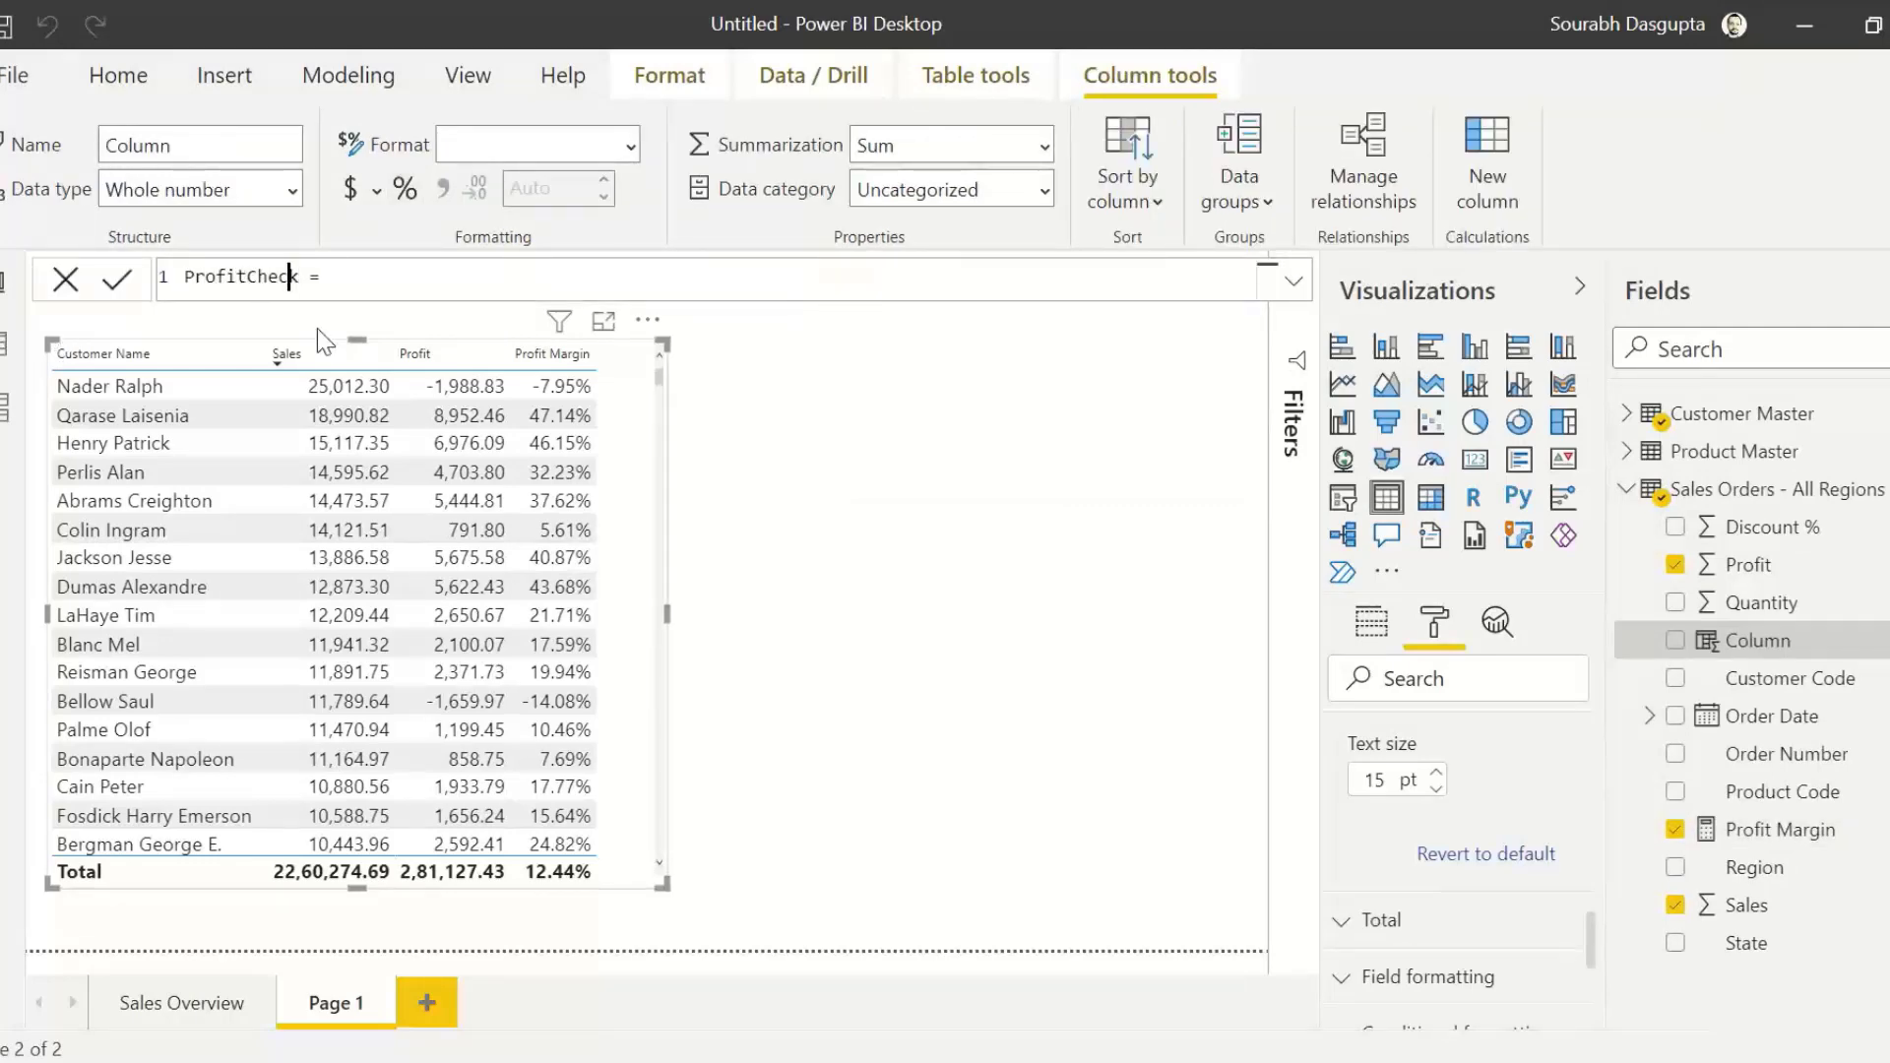
key("Left")
key("Left")
key("Left")
key("Left")
Step: Start the Profit Check formula with an IF function testing whether 'Sales Orders - All Regions'[ Profit ] is less than 0
left_click(424, 279)
type("if")
key("Tab")
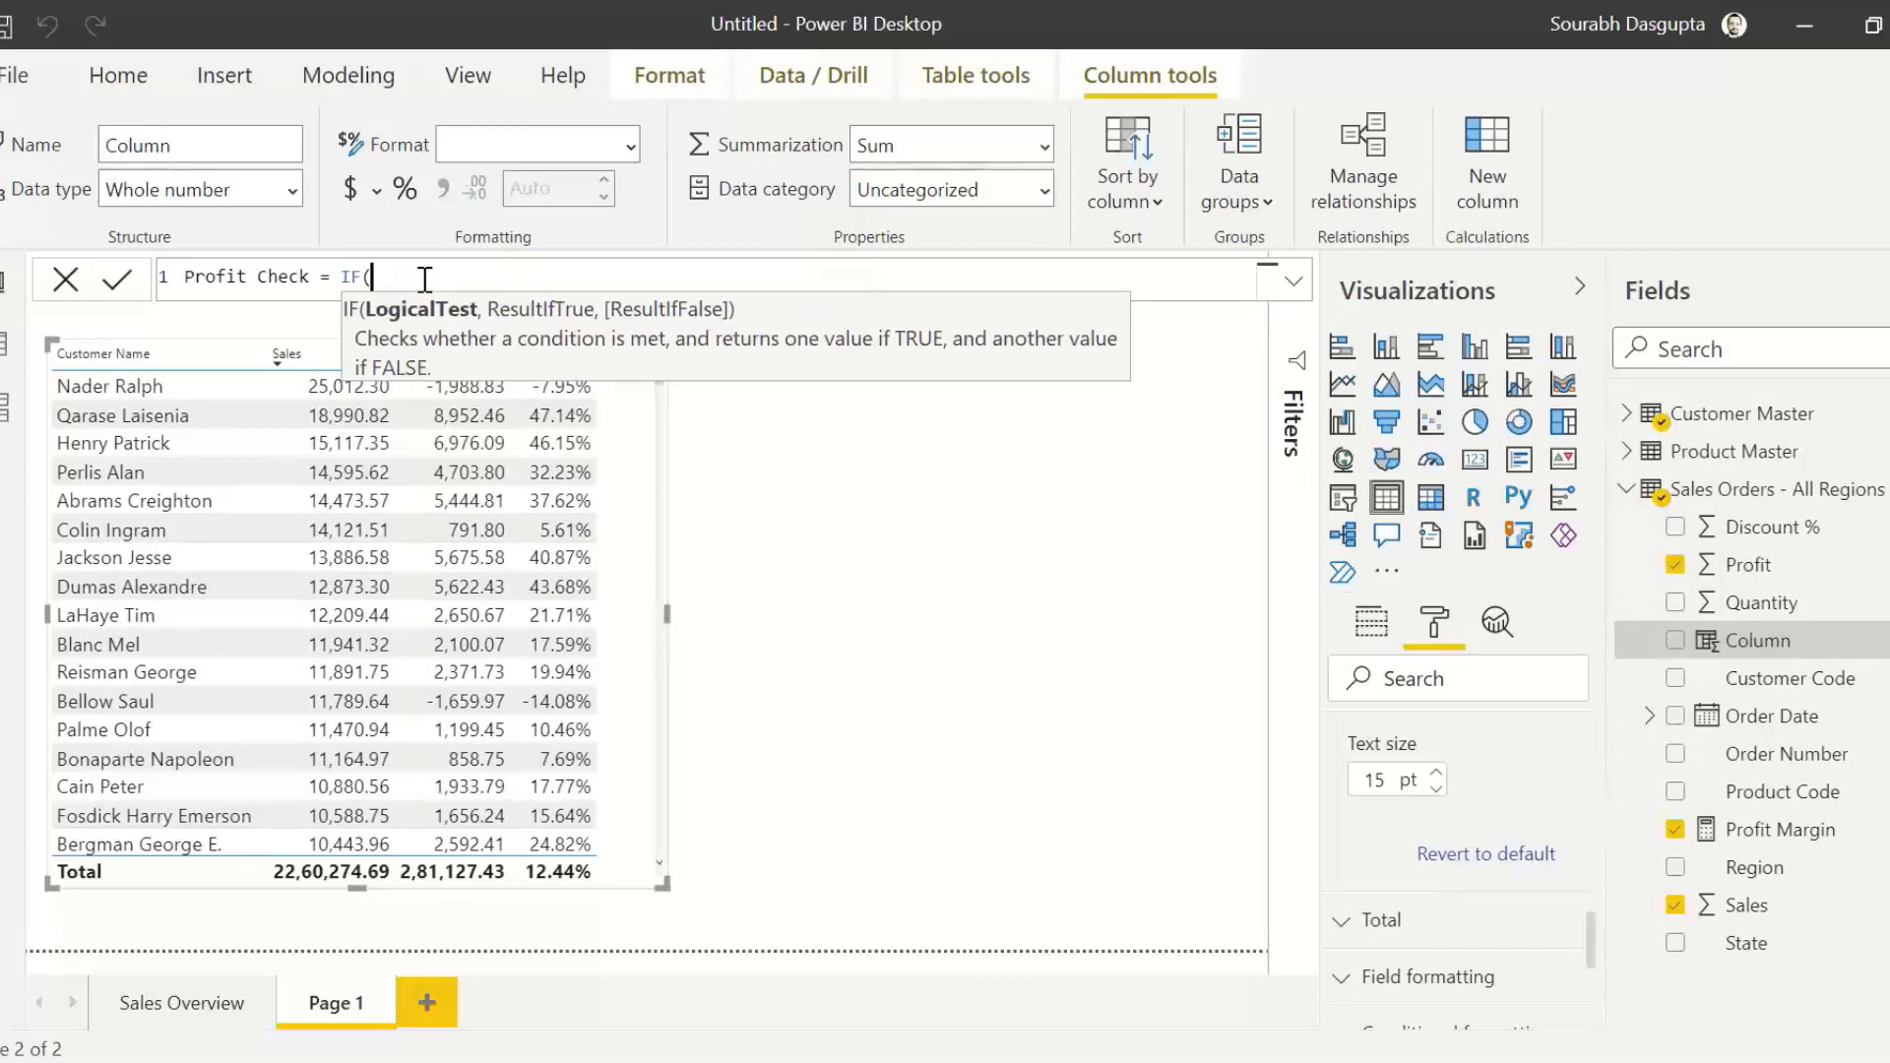
type("profi")
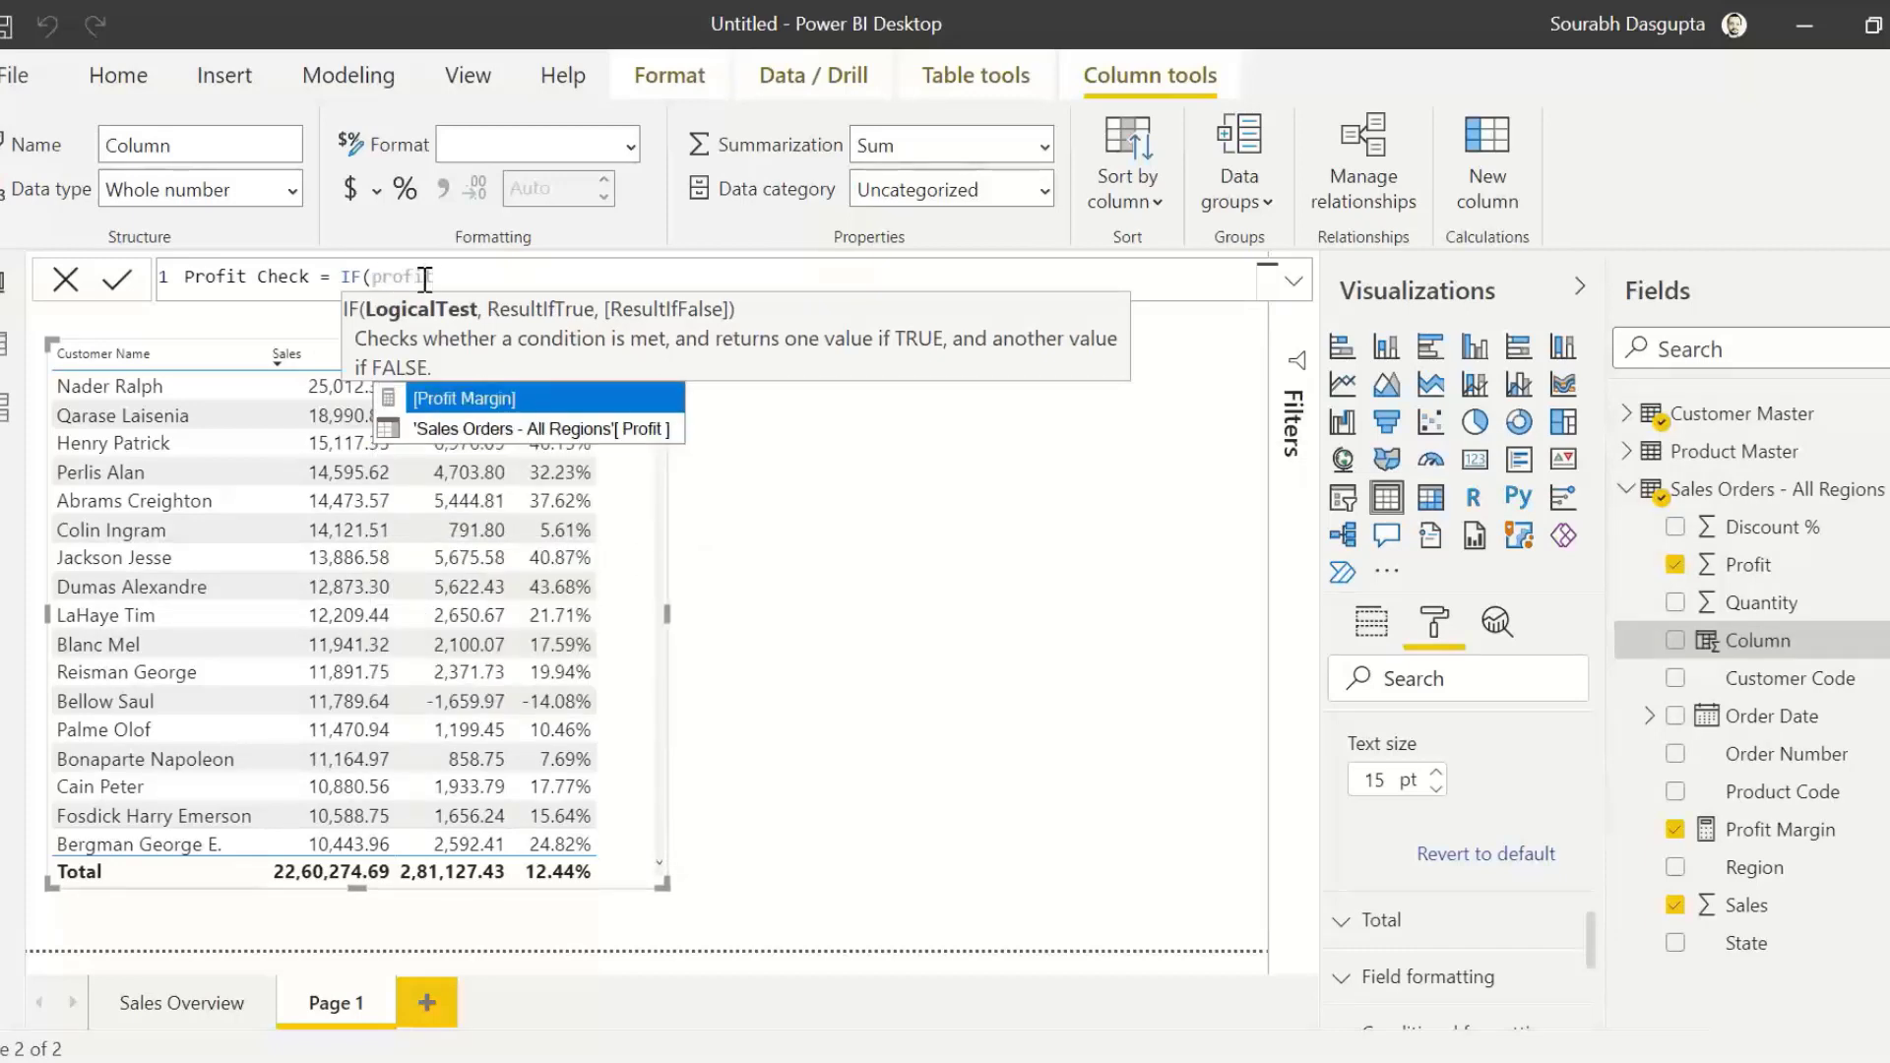
key("Down")
key("Tab")
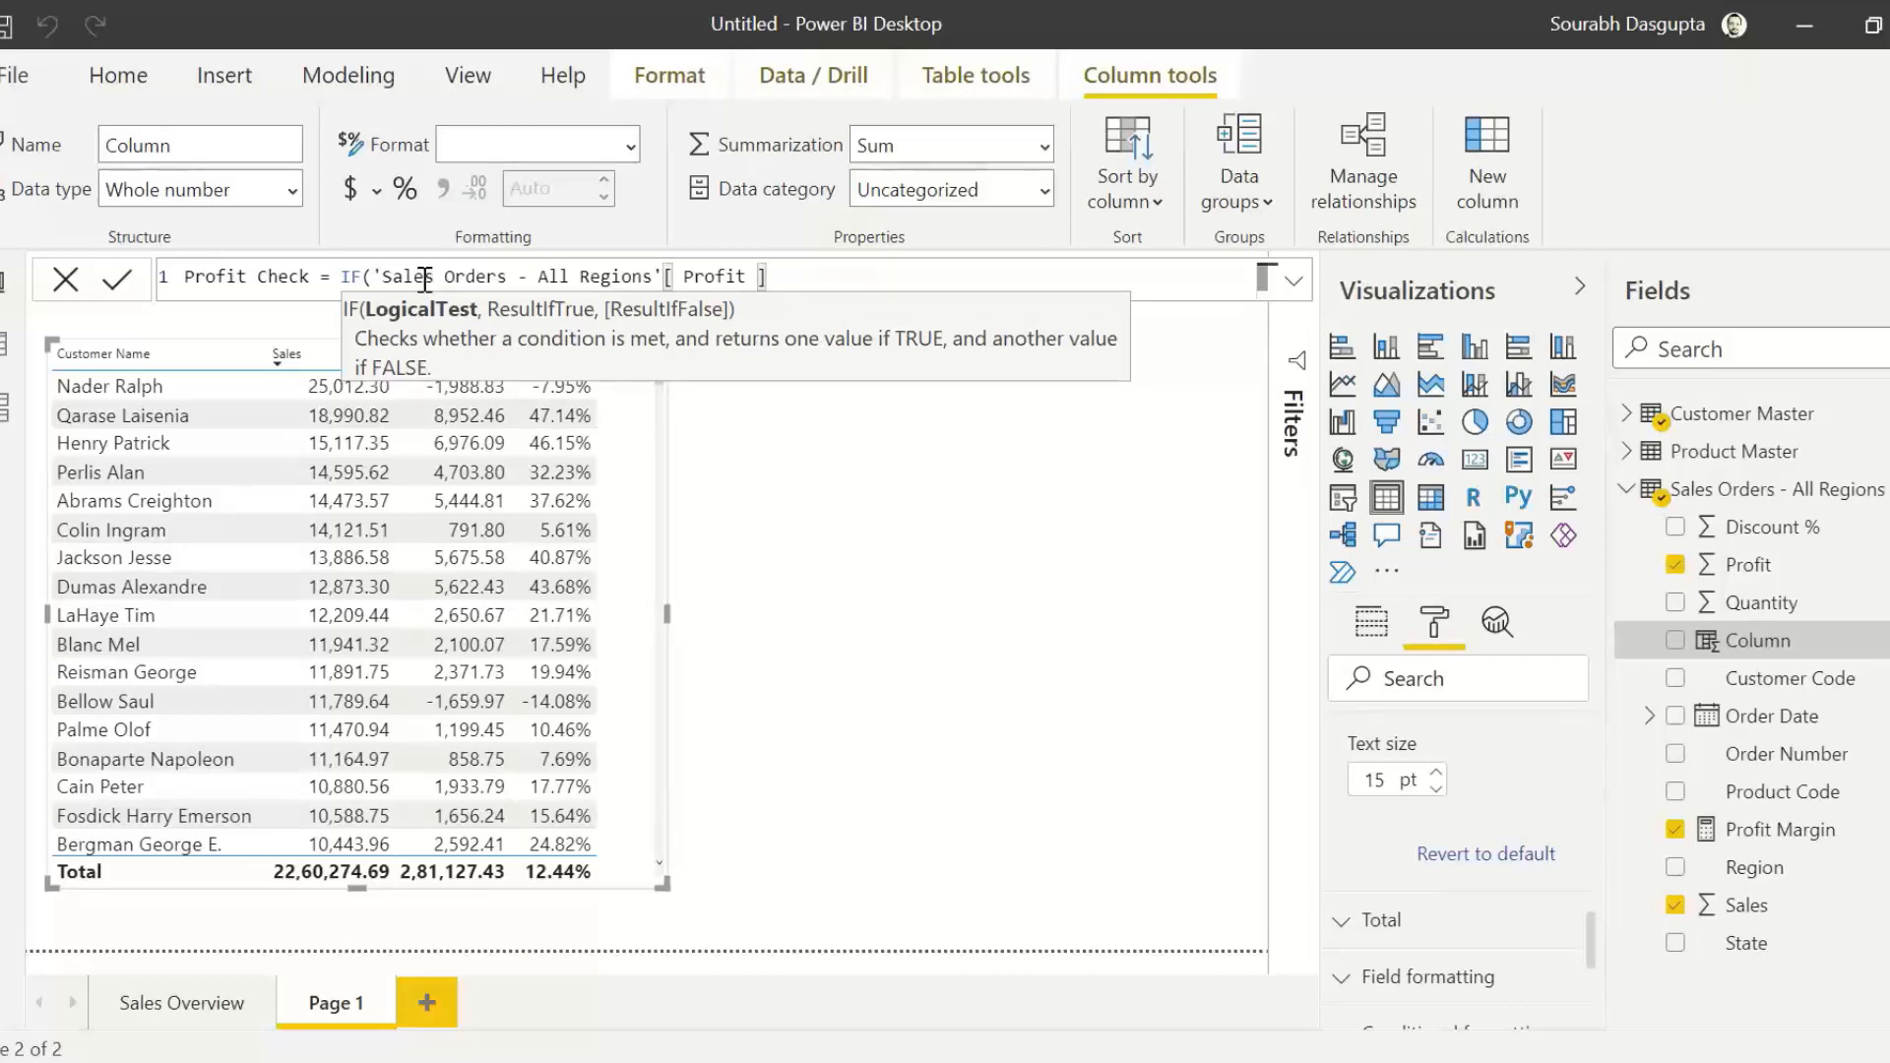
type("<0\"")
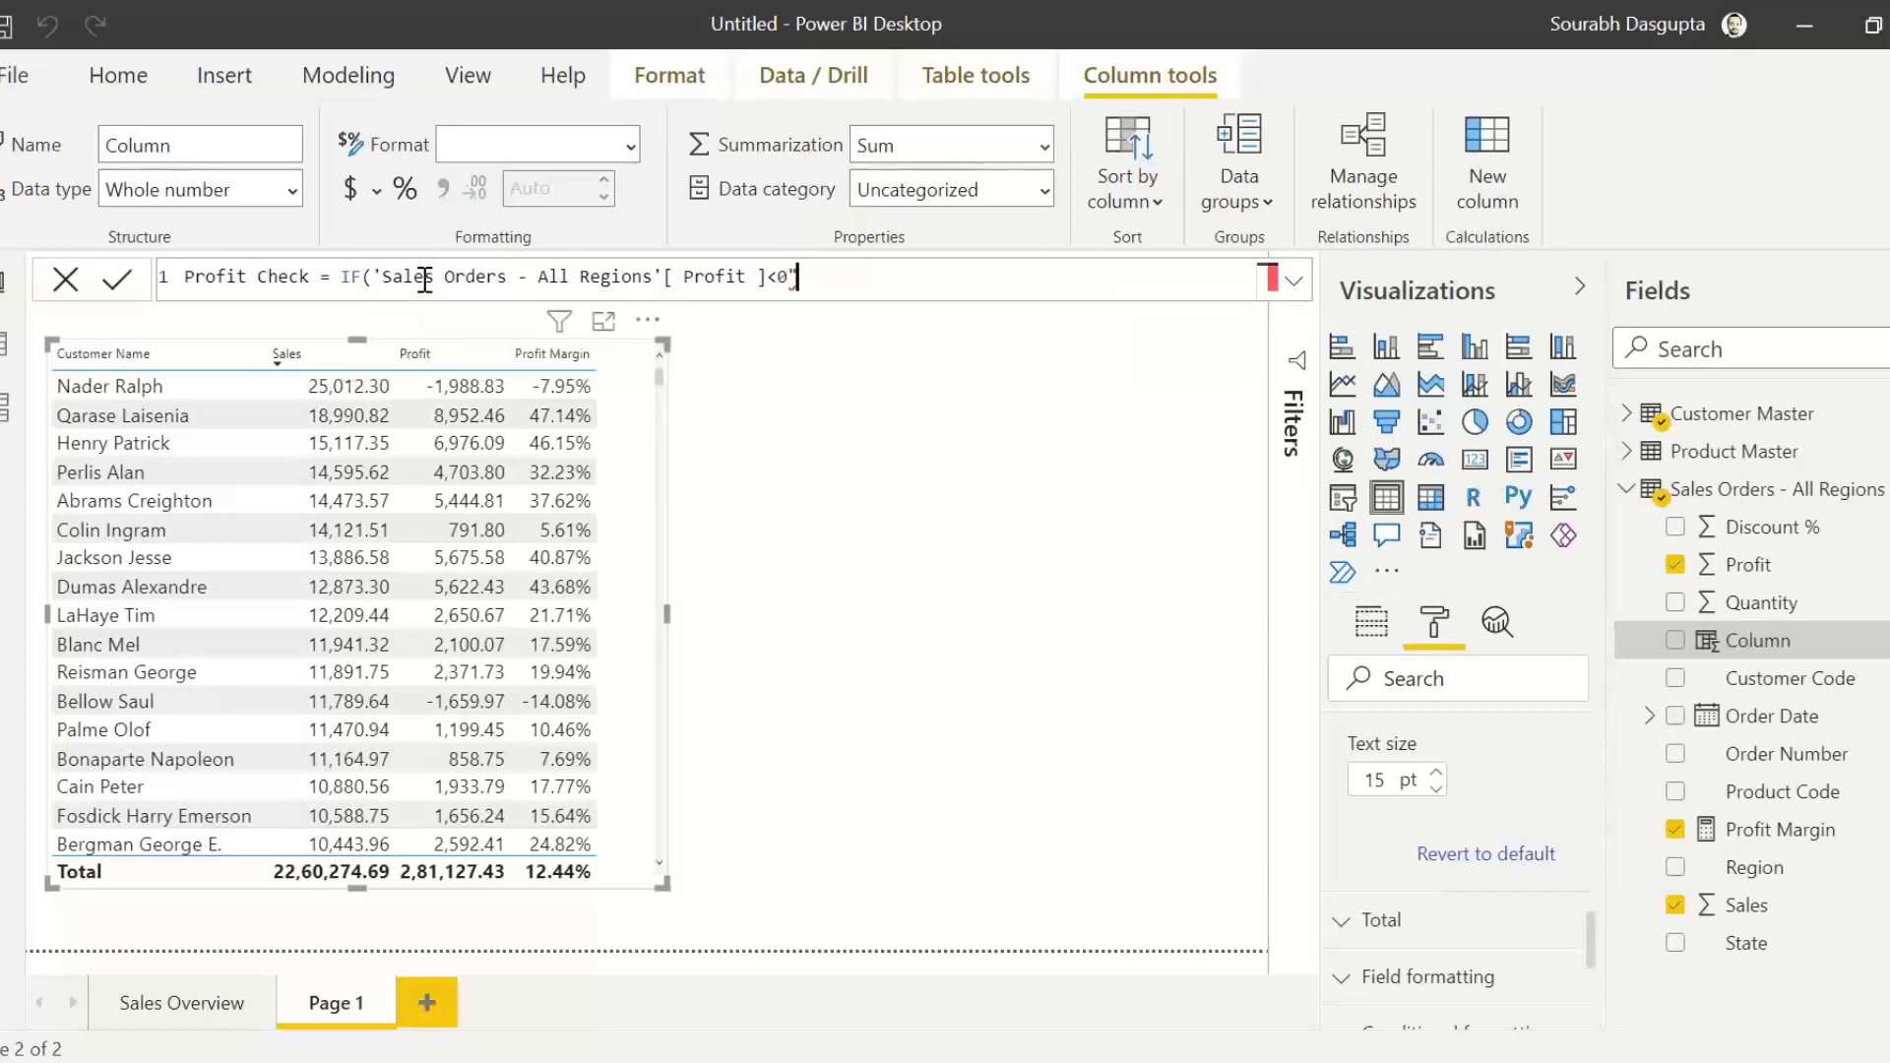
key("BackSpace")
Step: Complete the IF formula to return "Loss" when true and "Profit" otherwise, and commit the column
type(",\"")
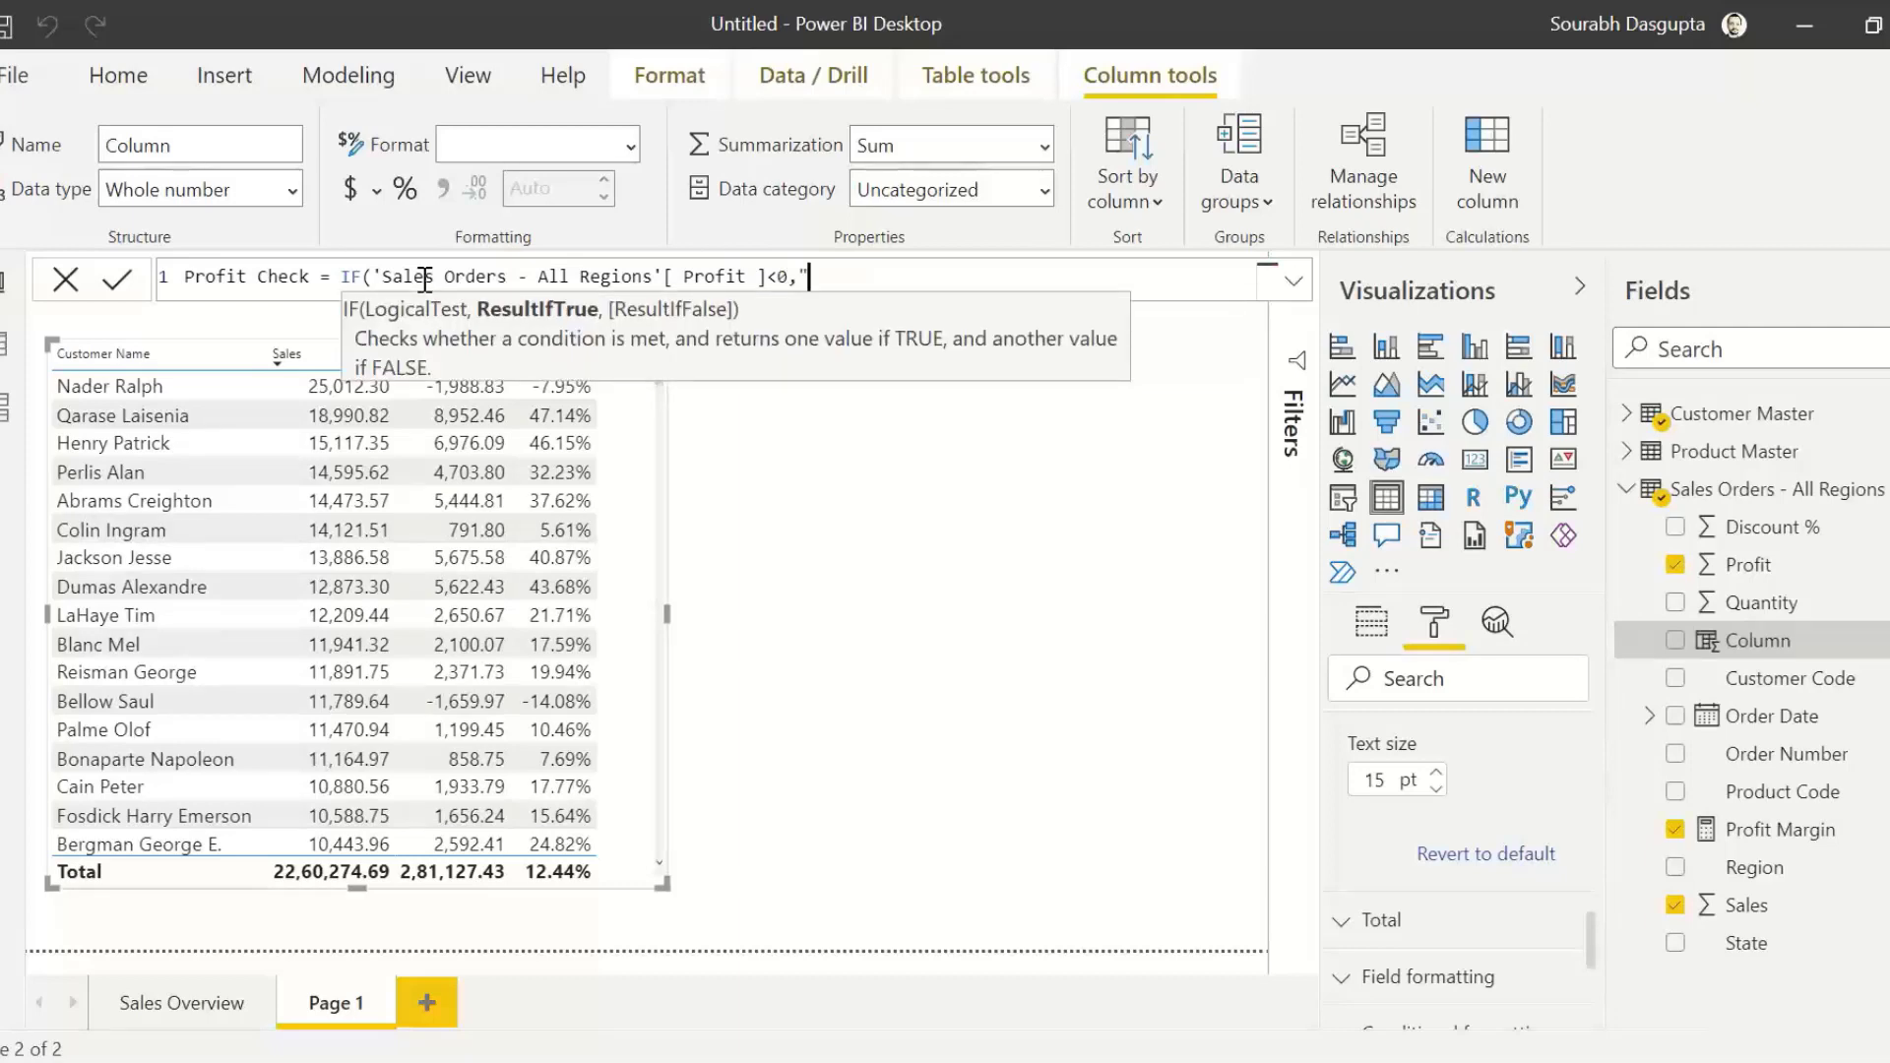
type("Loss\",")
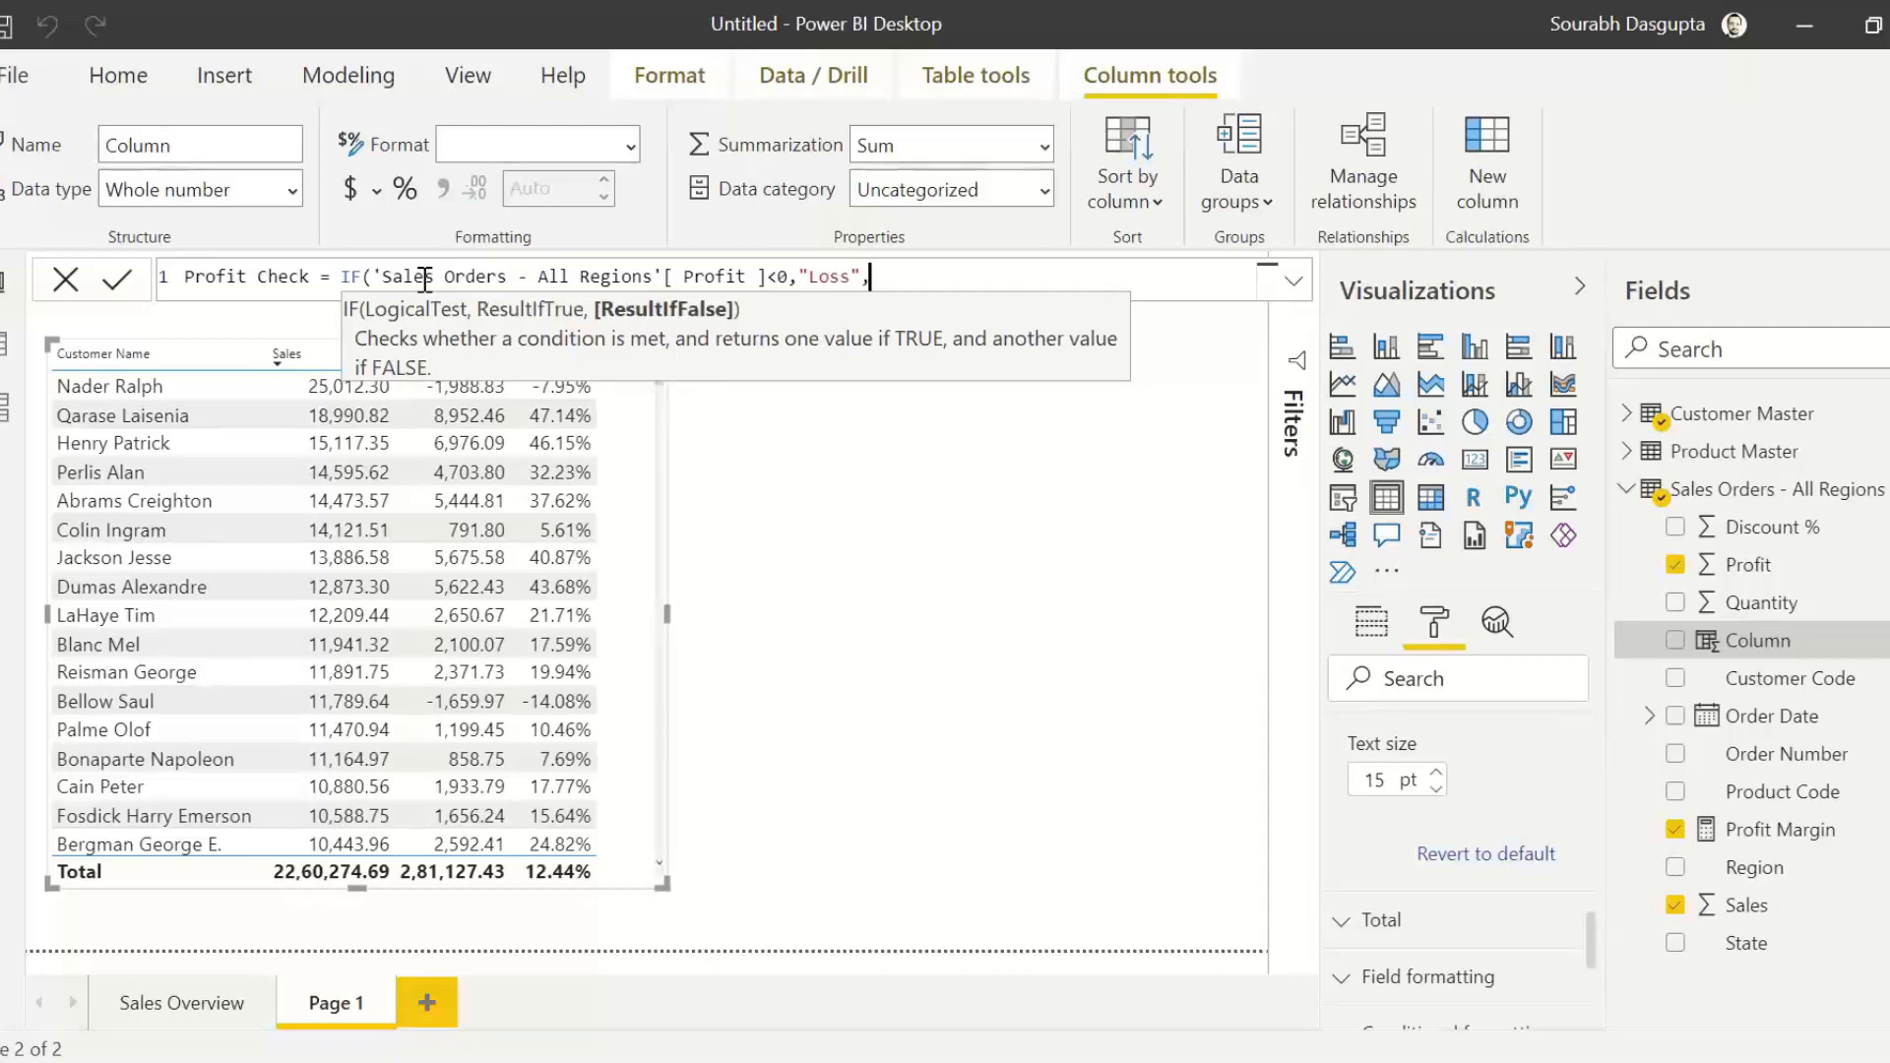
type("\"Profit\")")
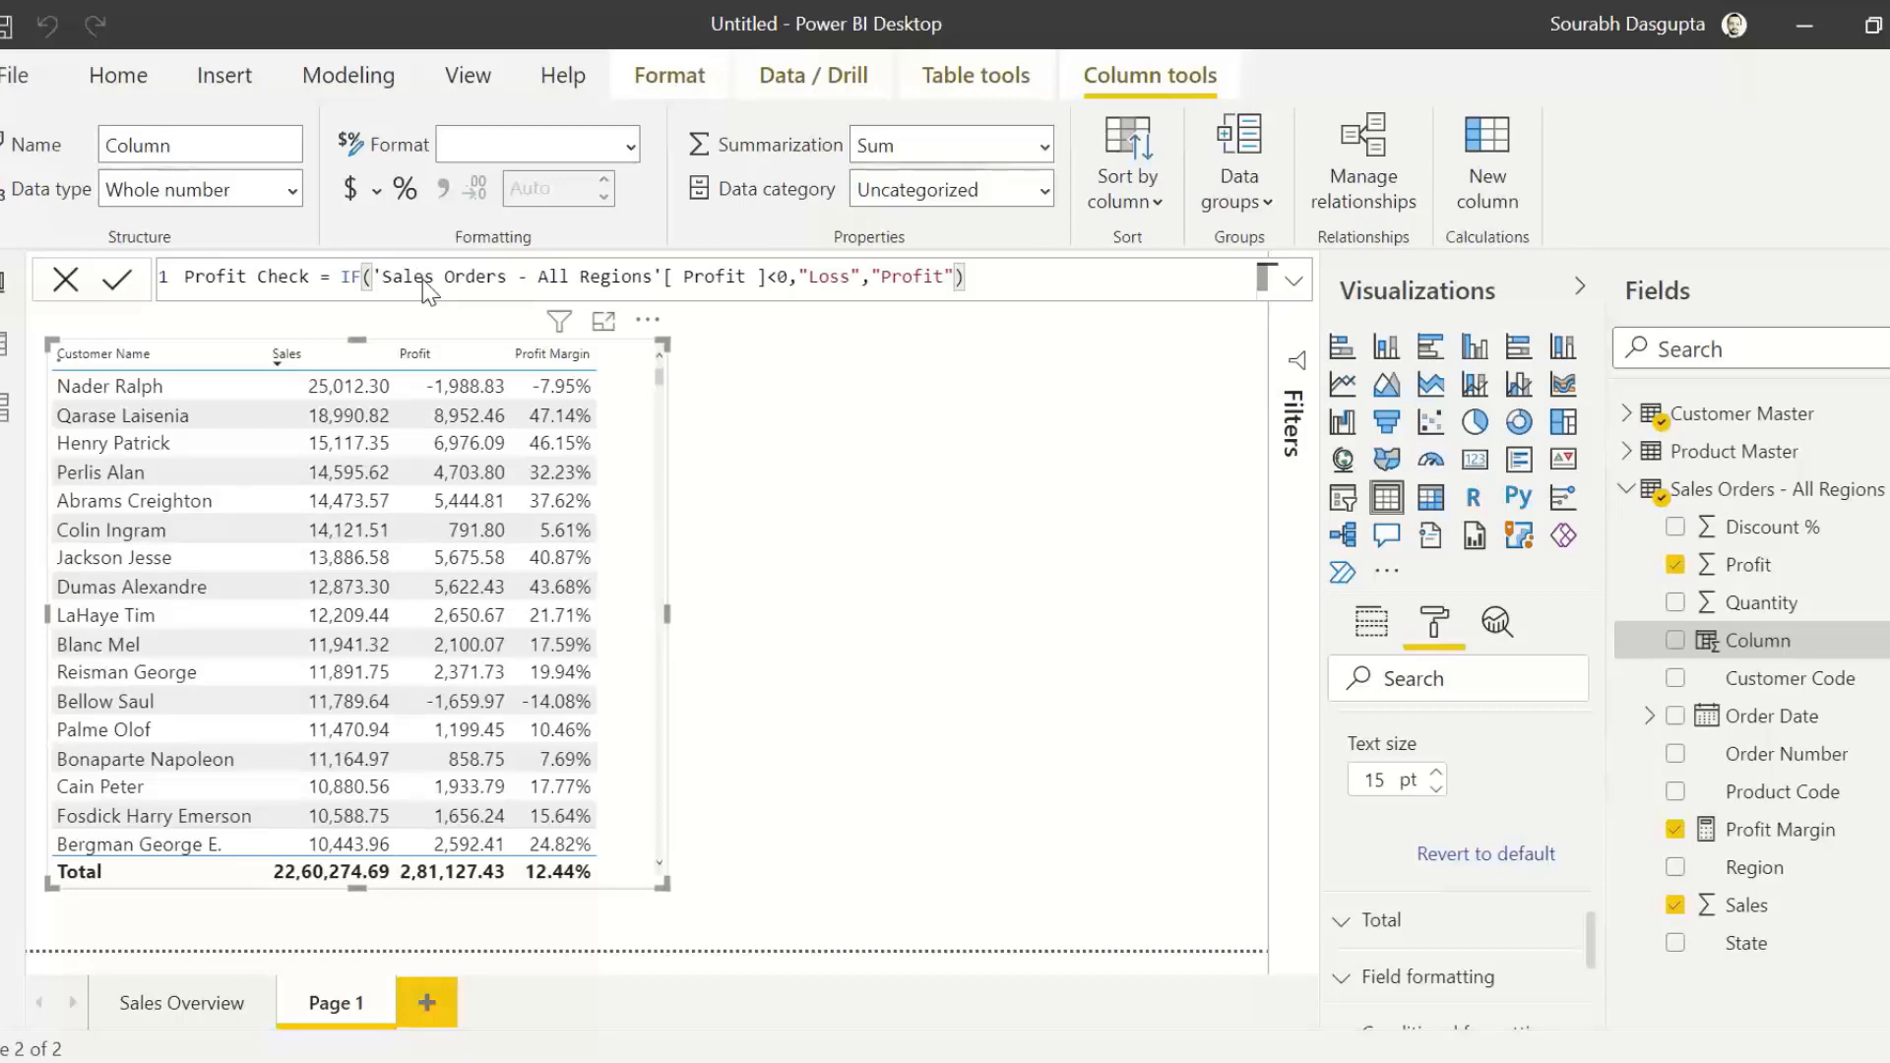
key("Return")
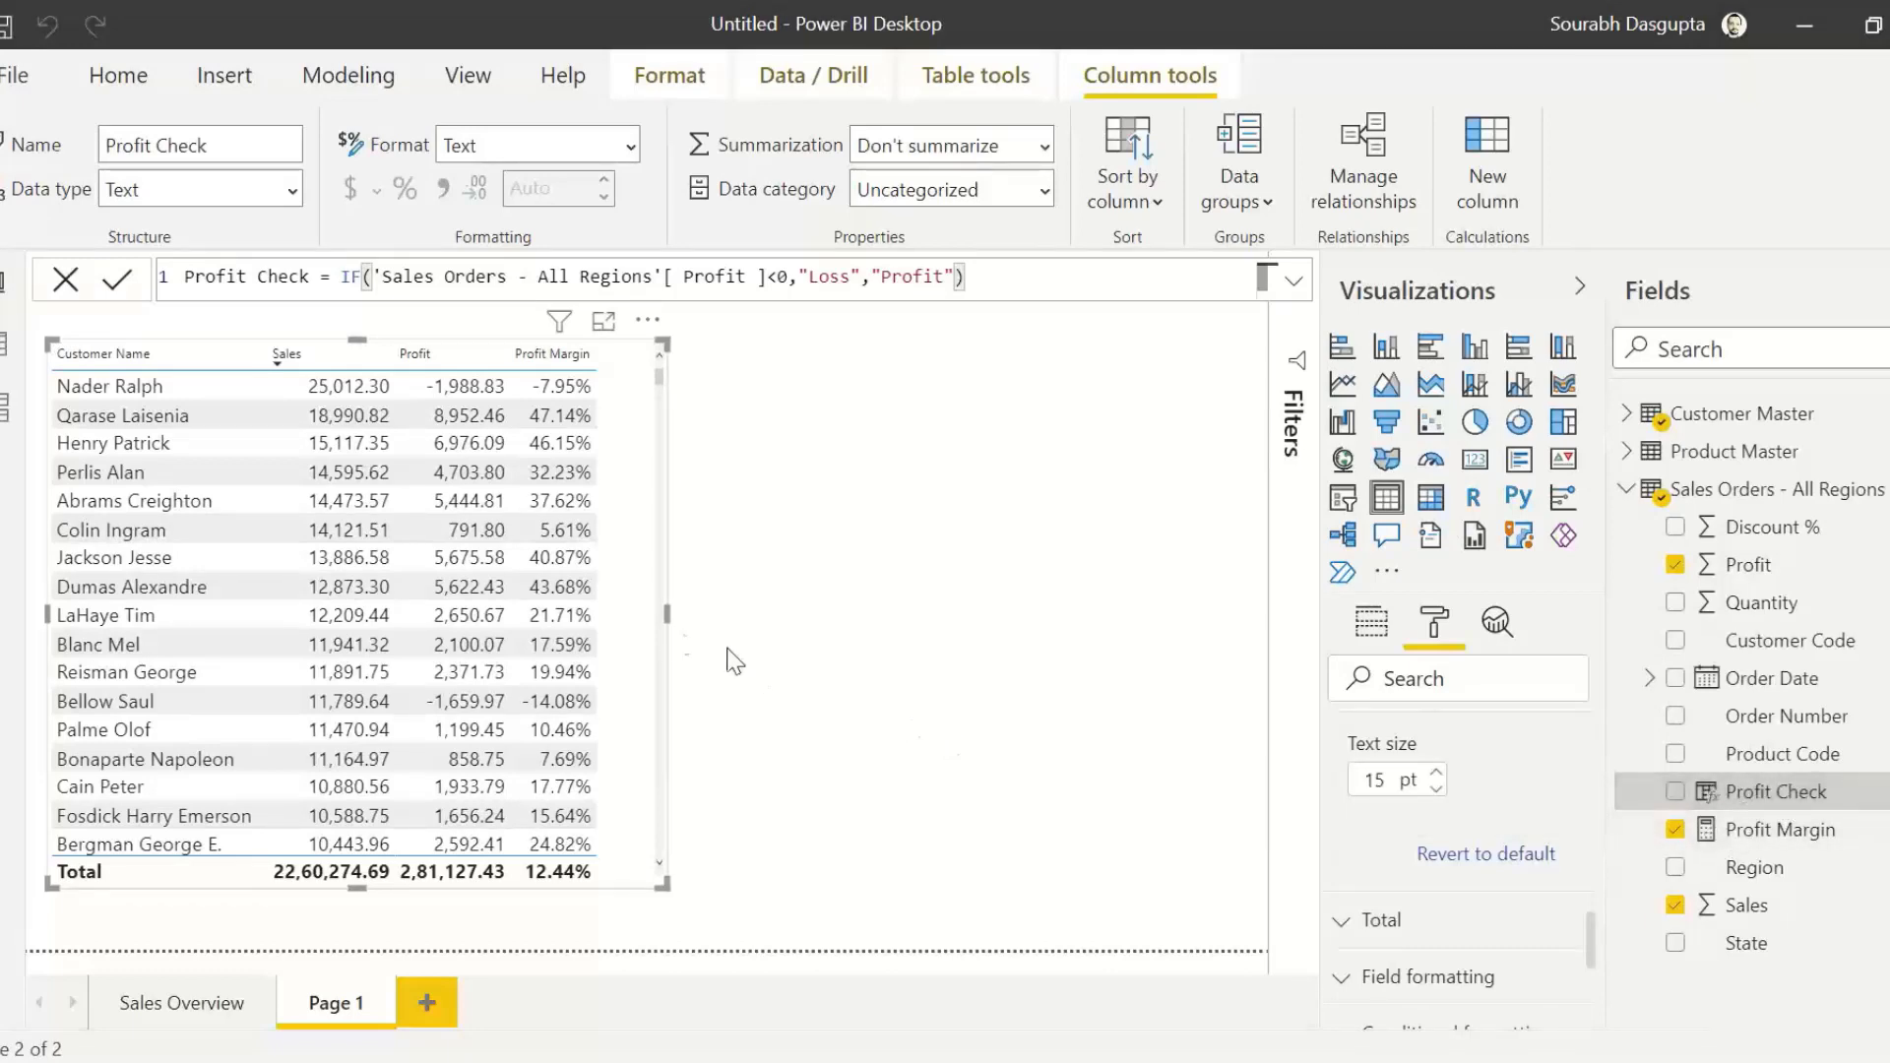
Step: Narrow the customer table slightly and add Profit Check as a new visual on the empty canvas beside it
left_click_drag(667, 615, 646, 617)
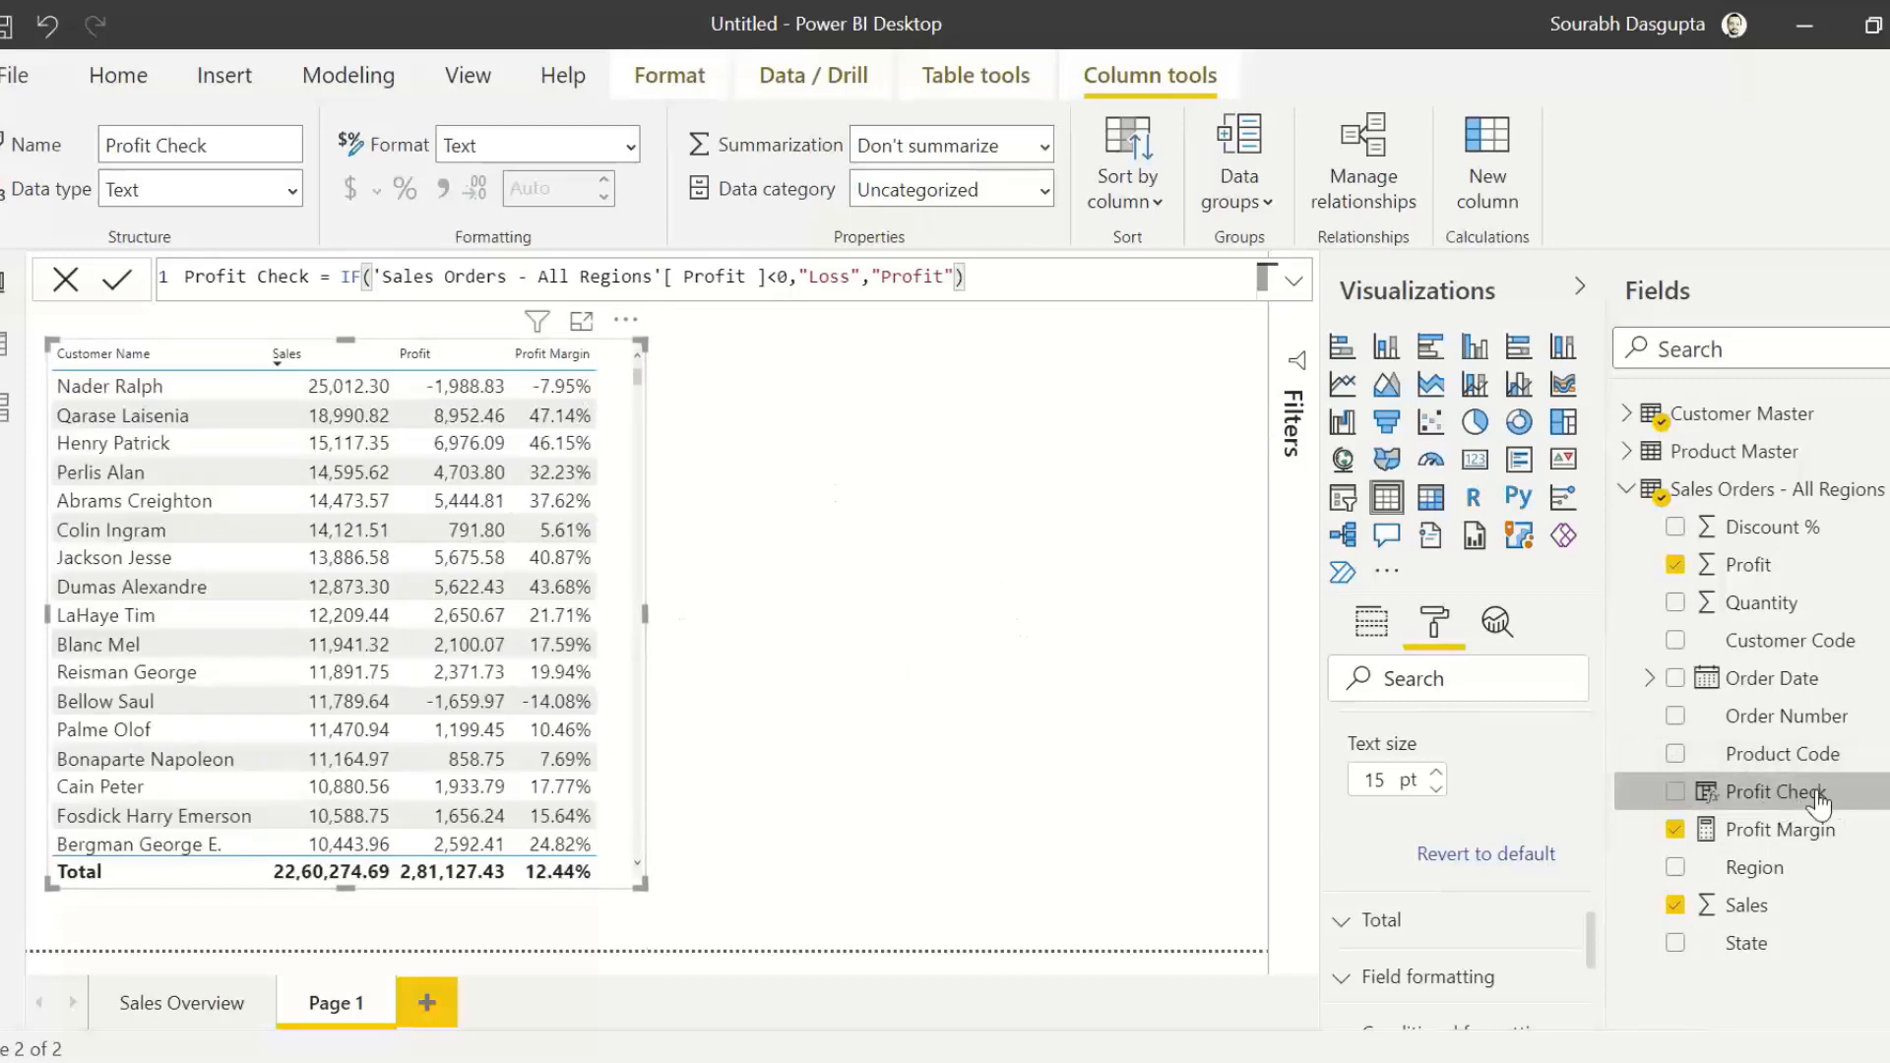
left_click_drag(1779, 799, 902, 471)
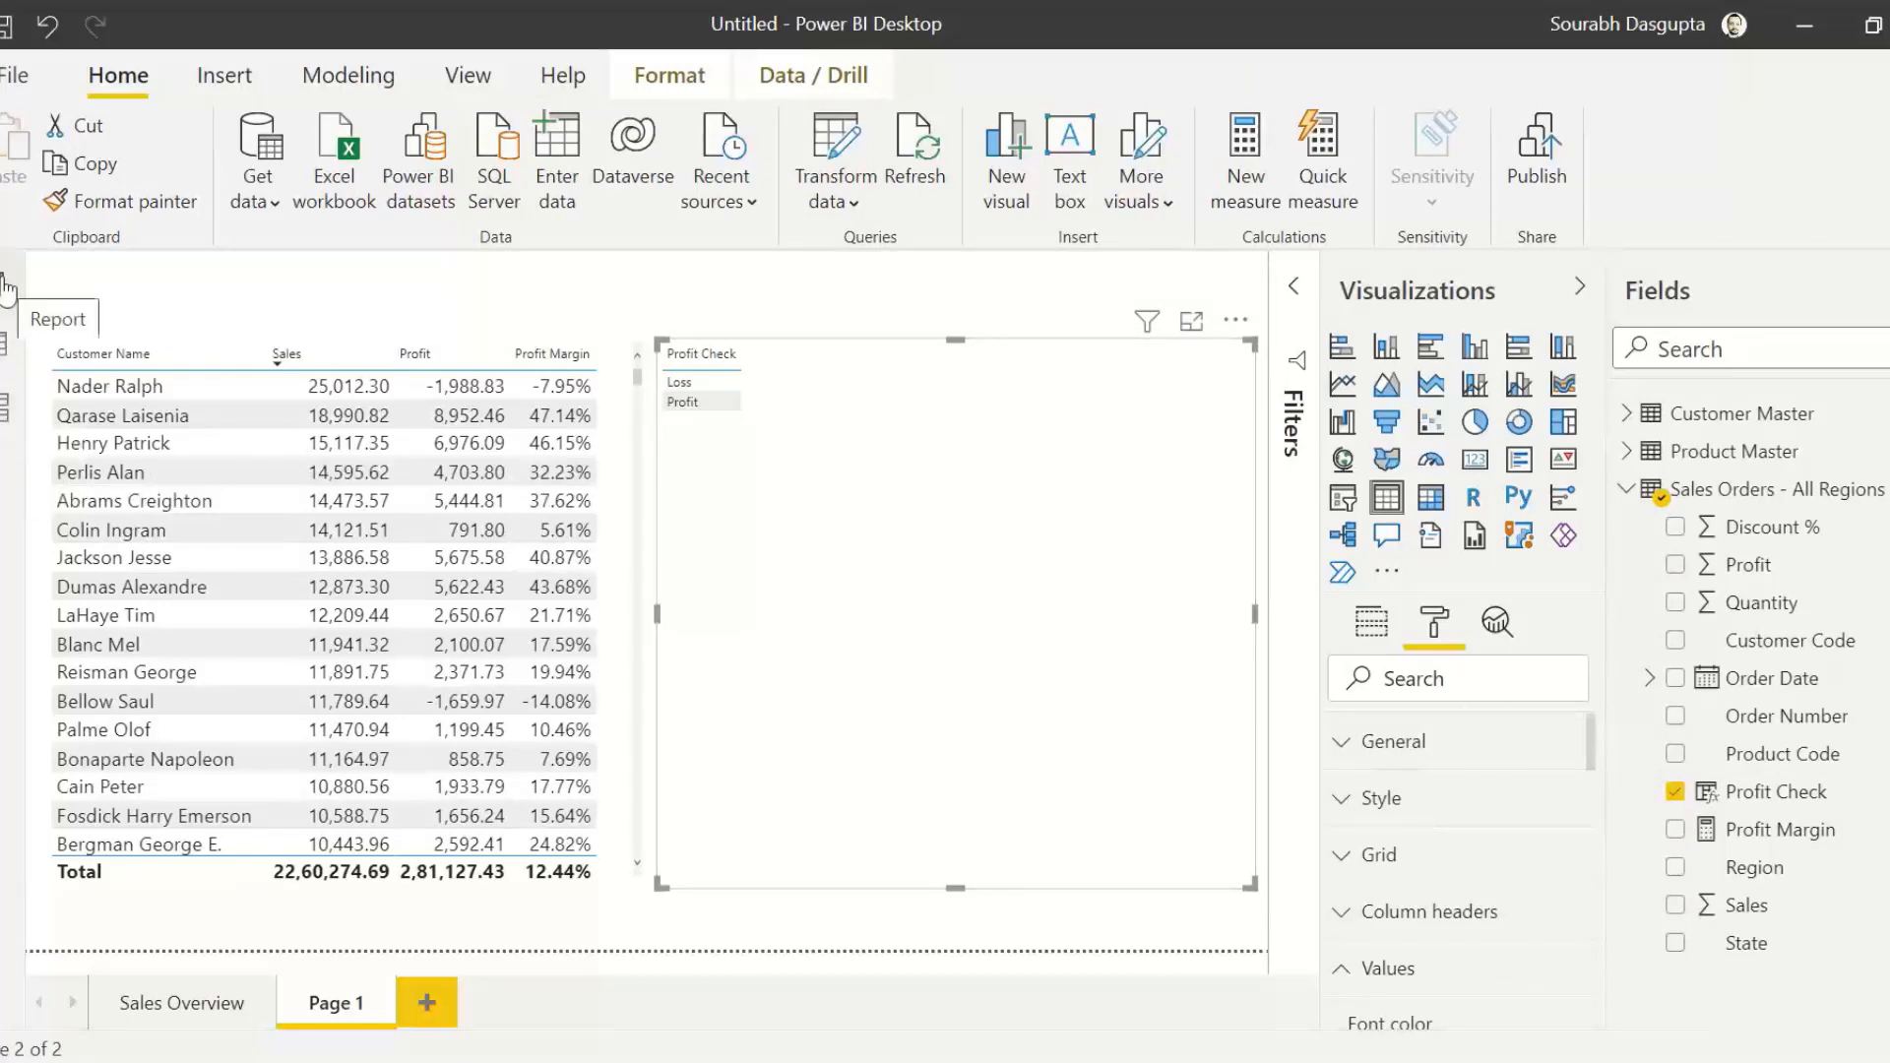
Step: Show the Sales Orders - All Regions data and examine the row-level values in the Profit Check column
left_click(5, 354)
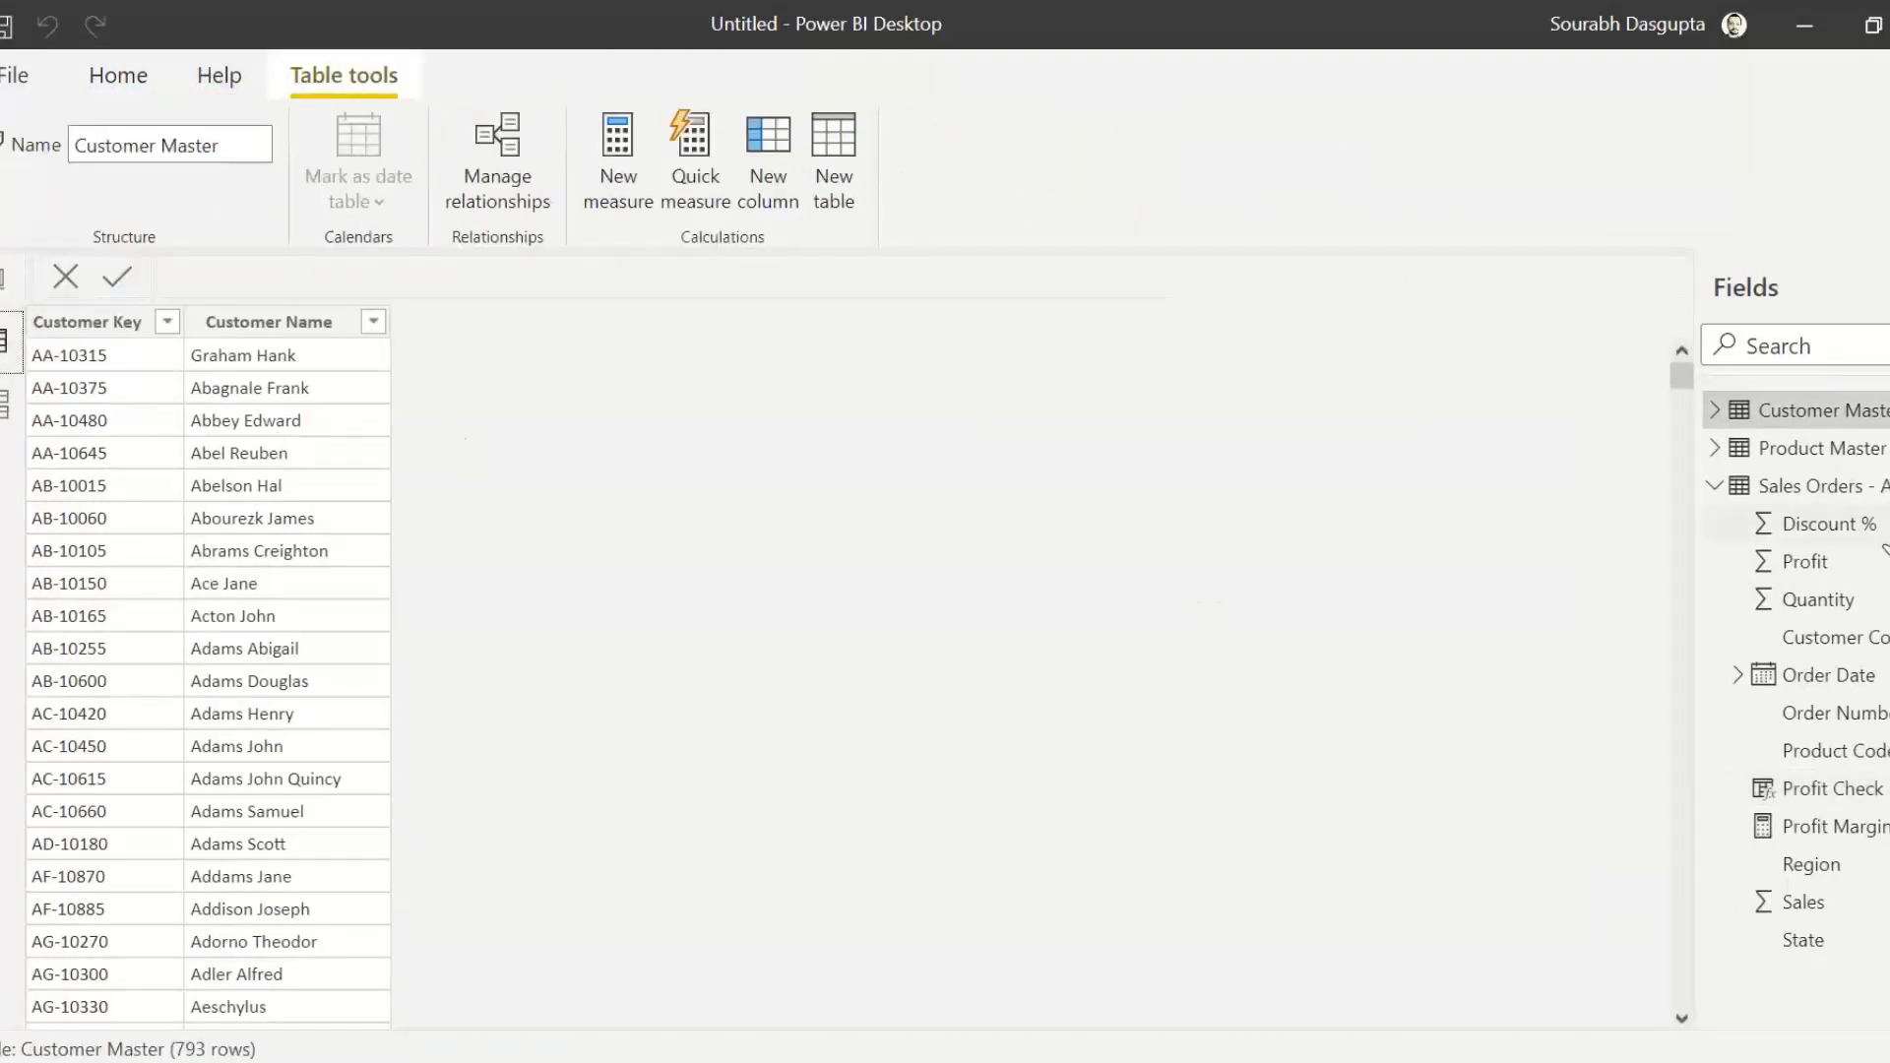
left_click(1819, 492)
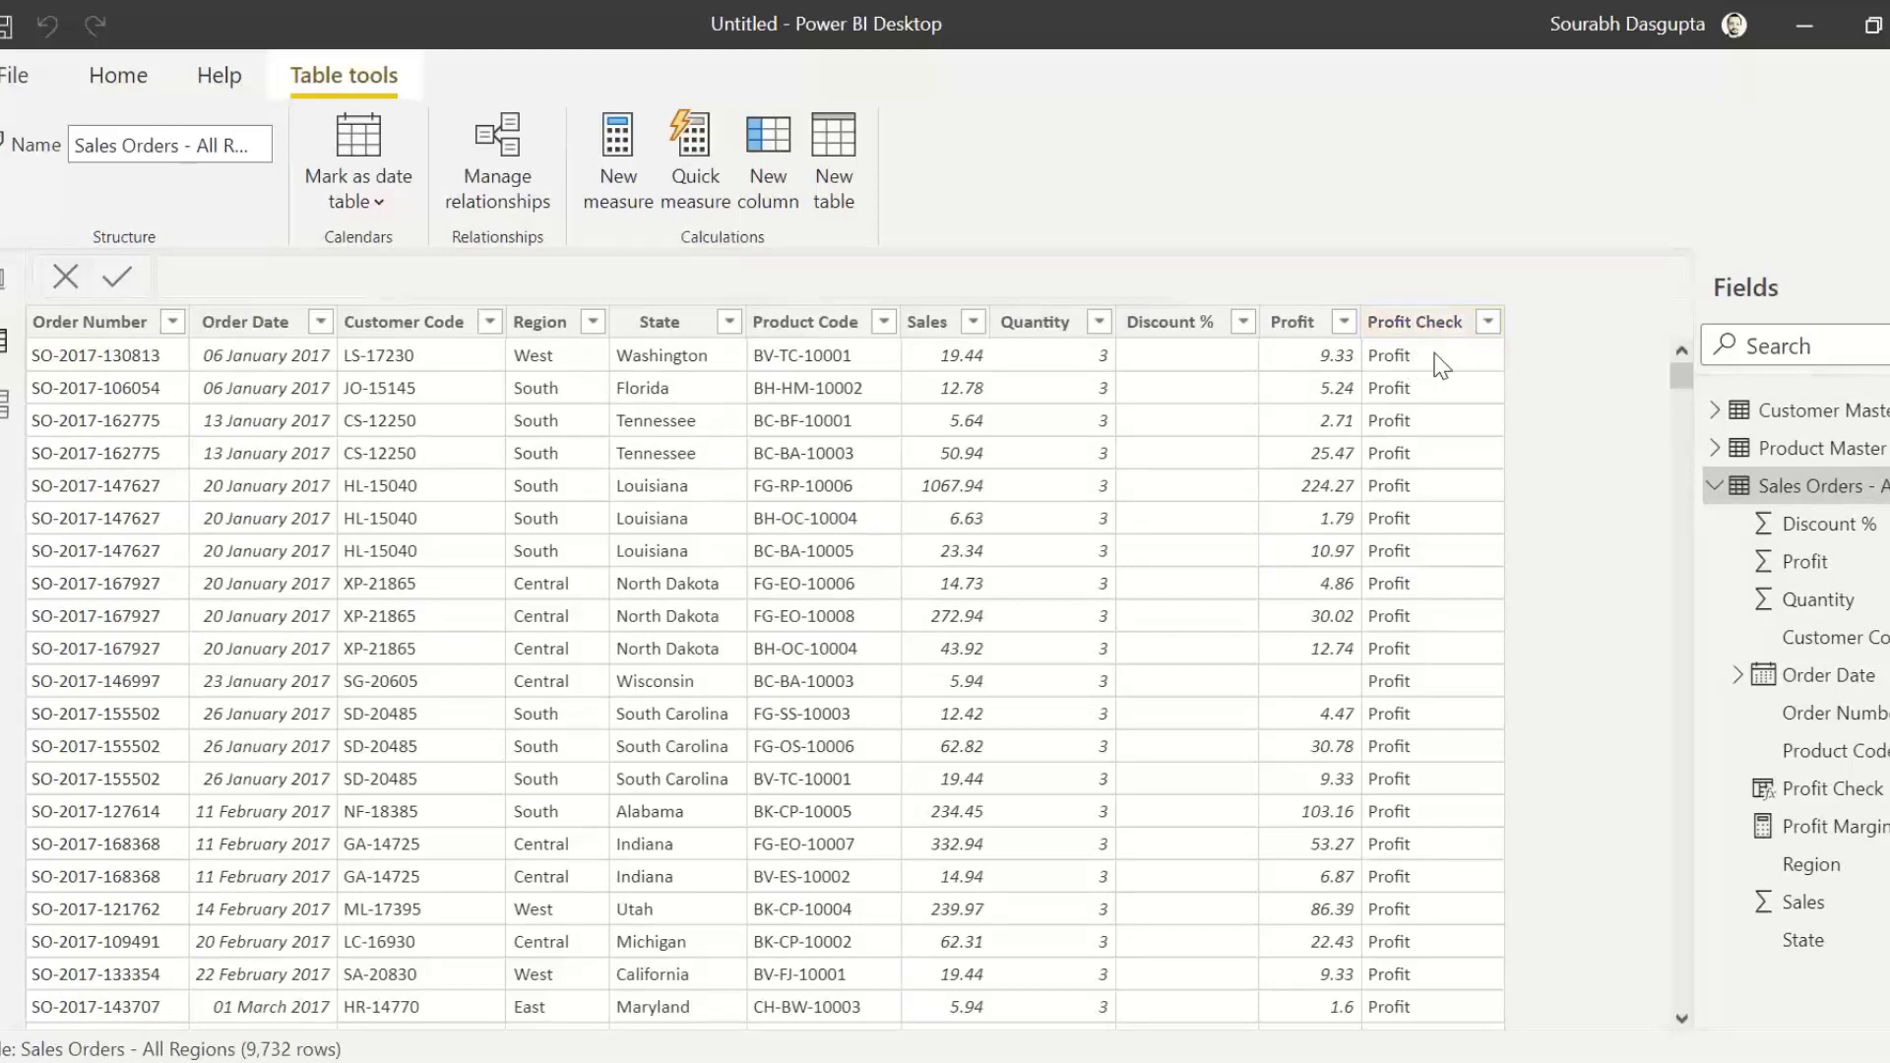
left_click(1486, 327)
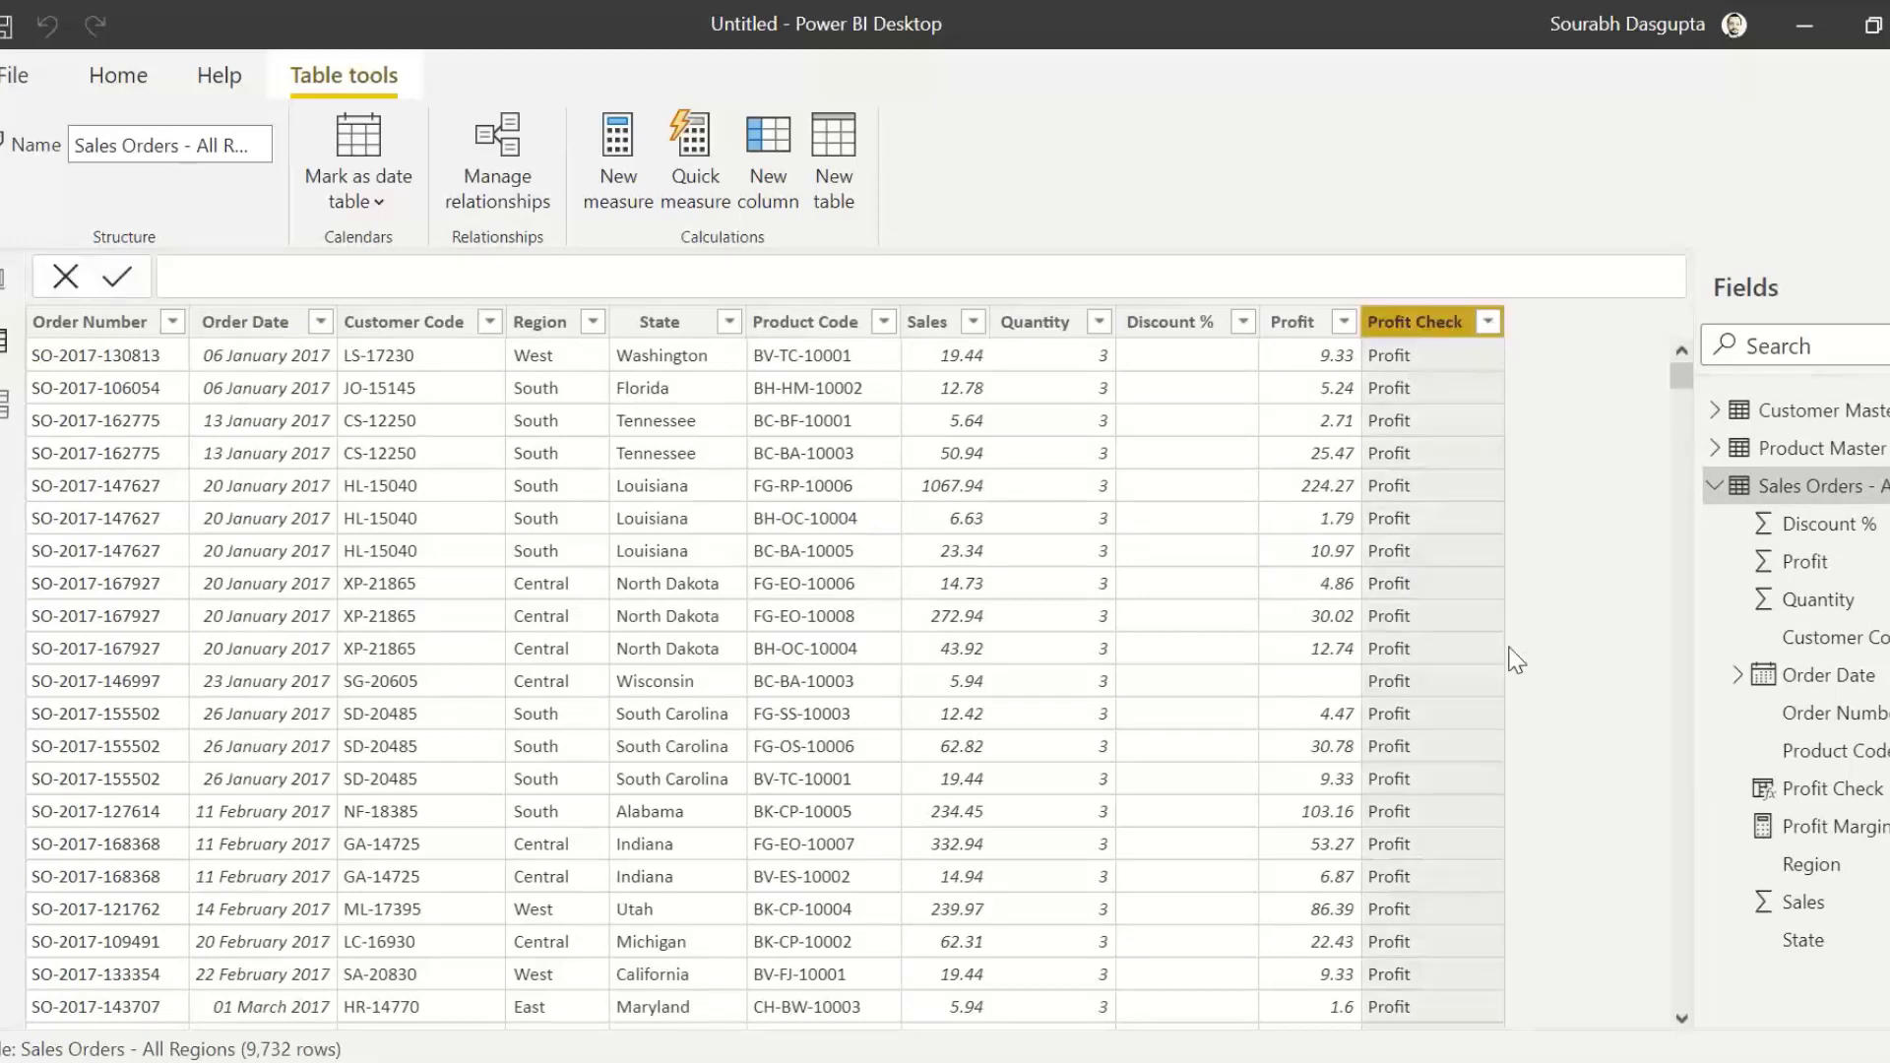
left_click(1622, 824)
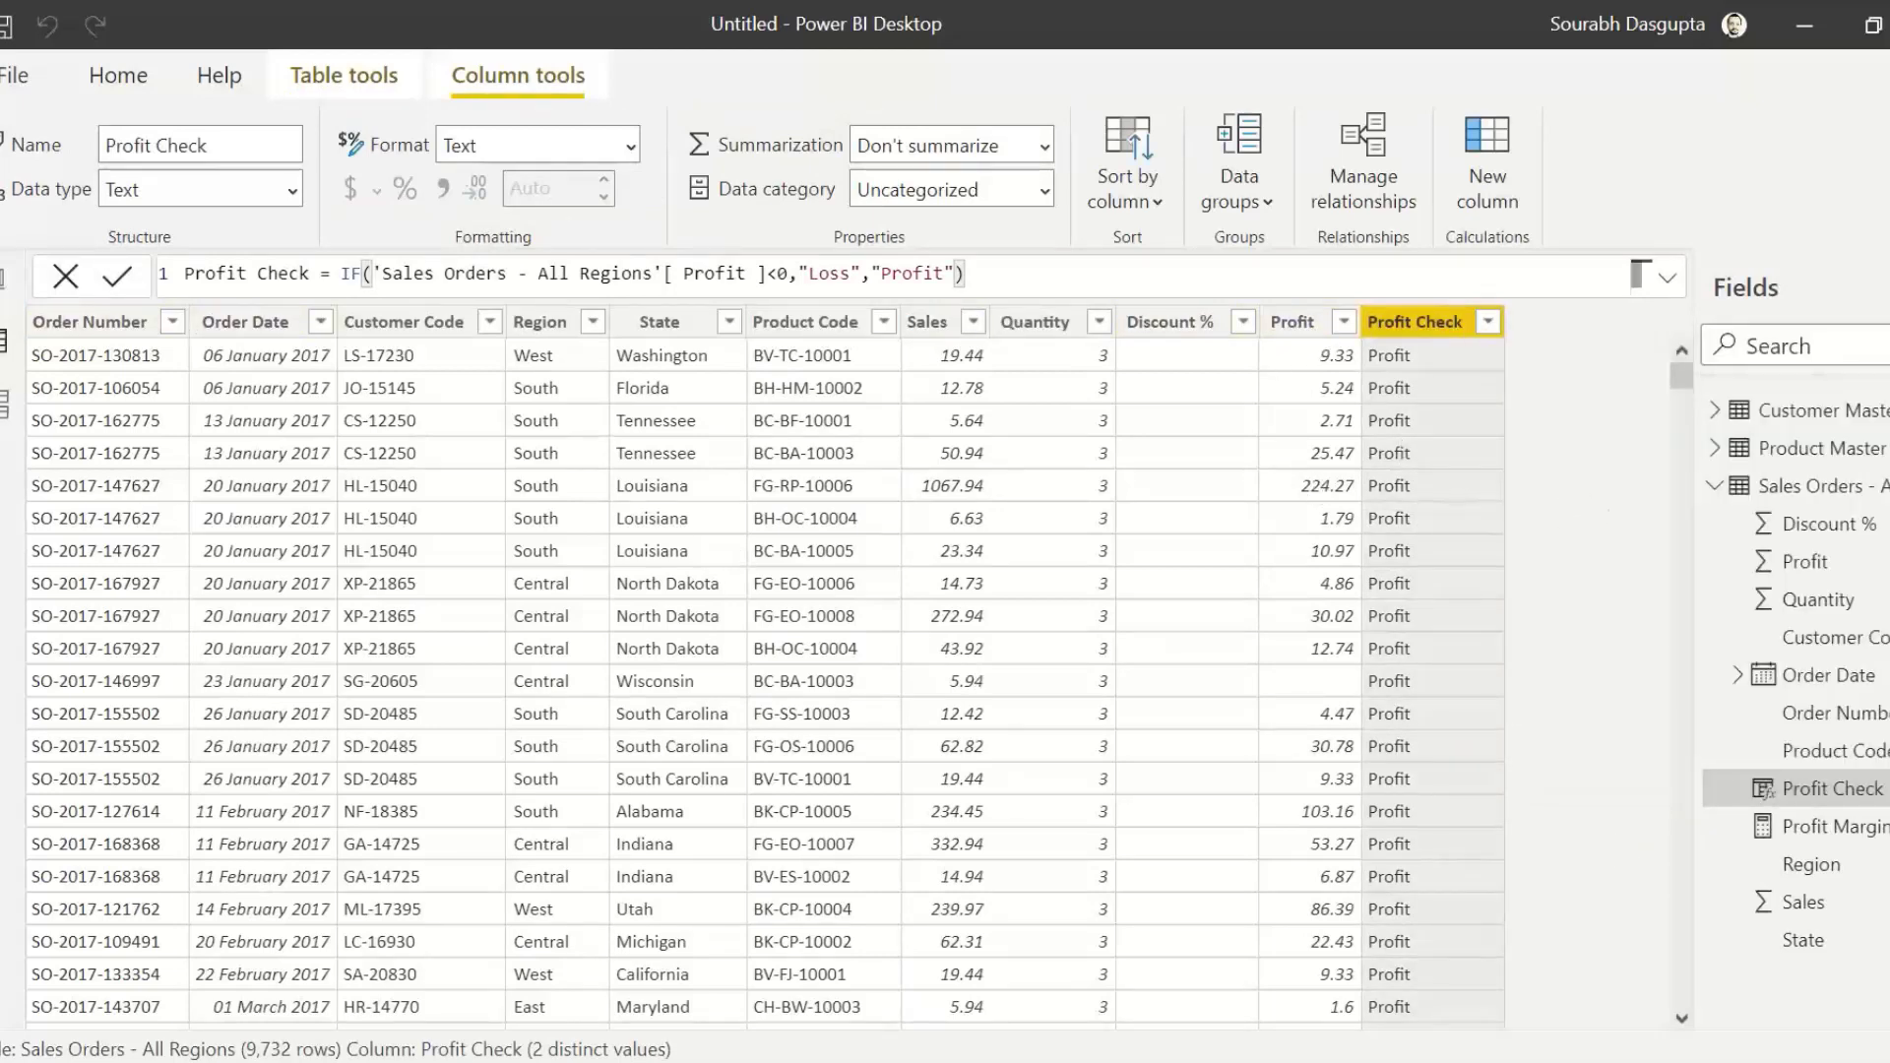
Step: Return to the report, add Sales to the Profit Check visual, and convert it to a donut chart
left_click(7, 283)
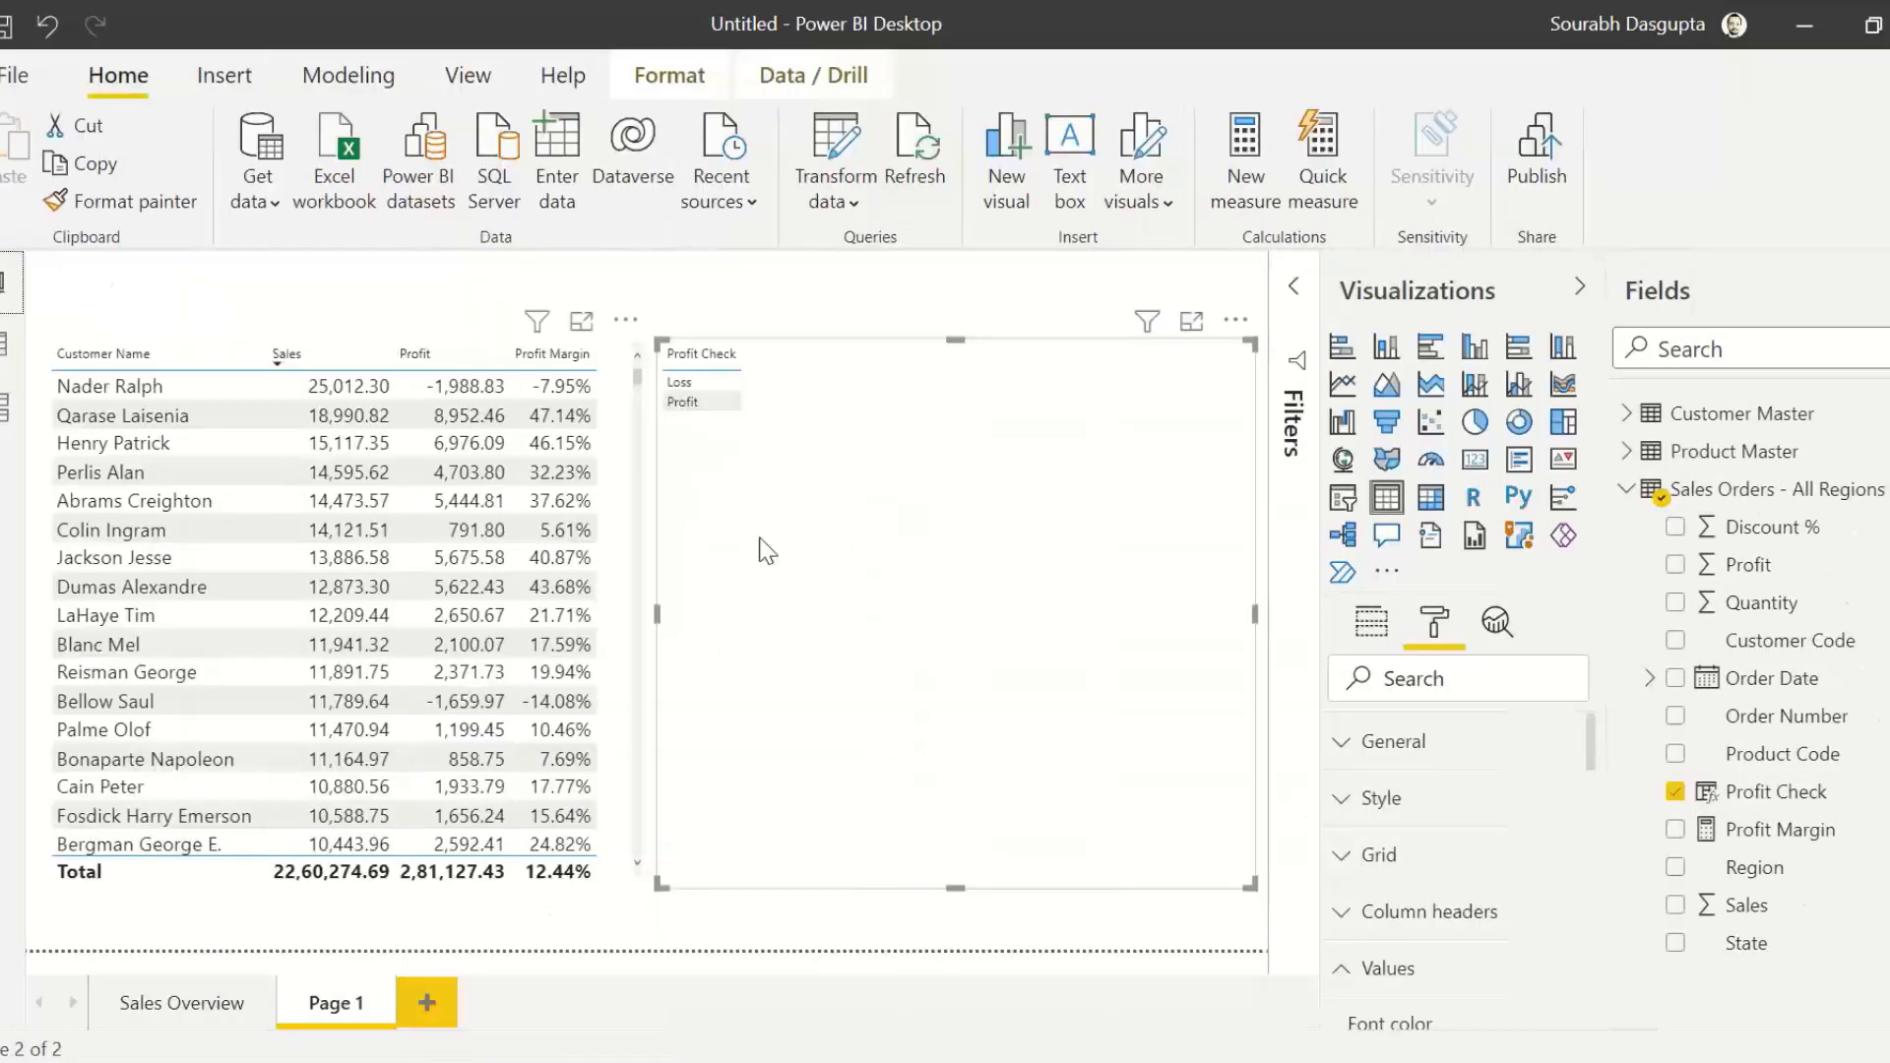
left_click_drag(1732, 916, 890, 522)
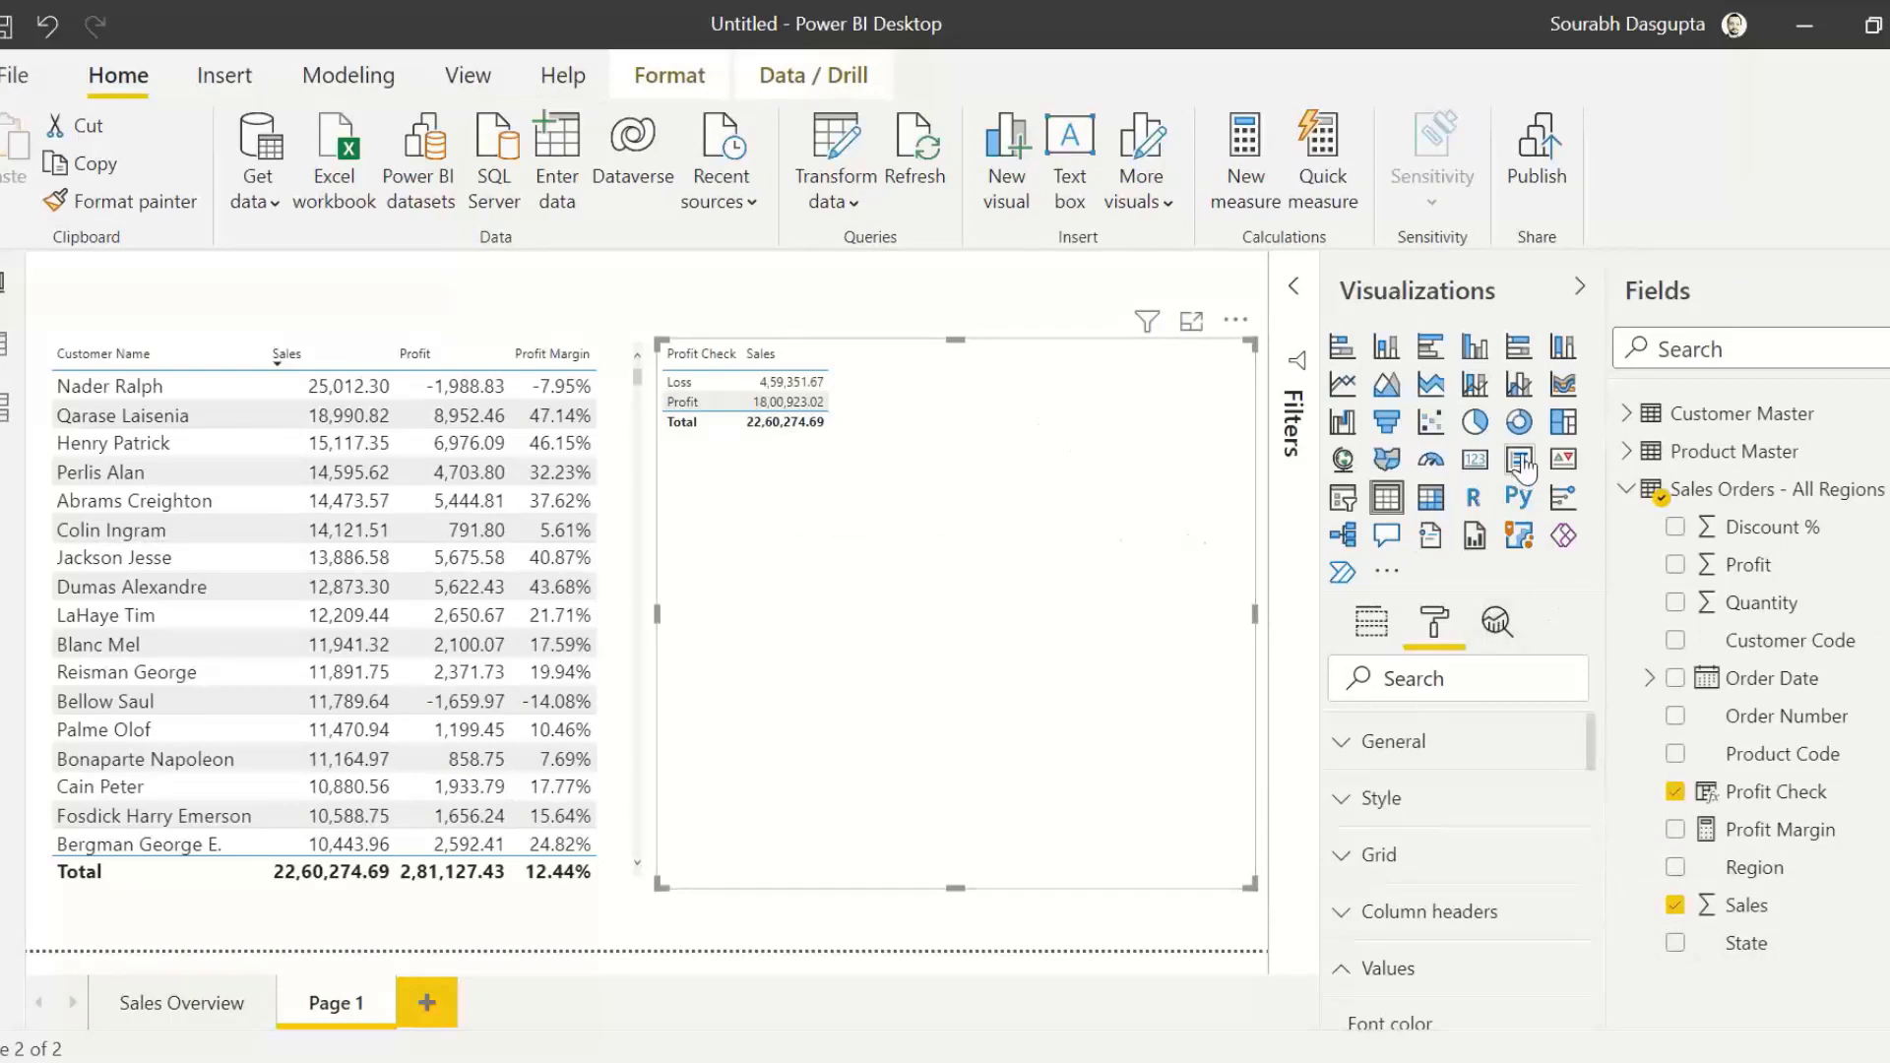
left_click(1519, 422)
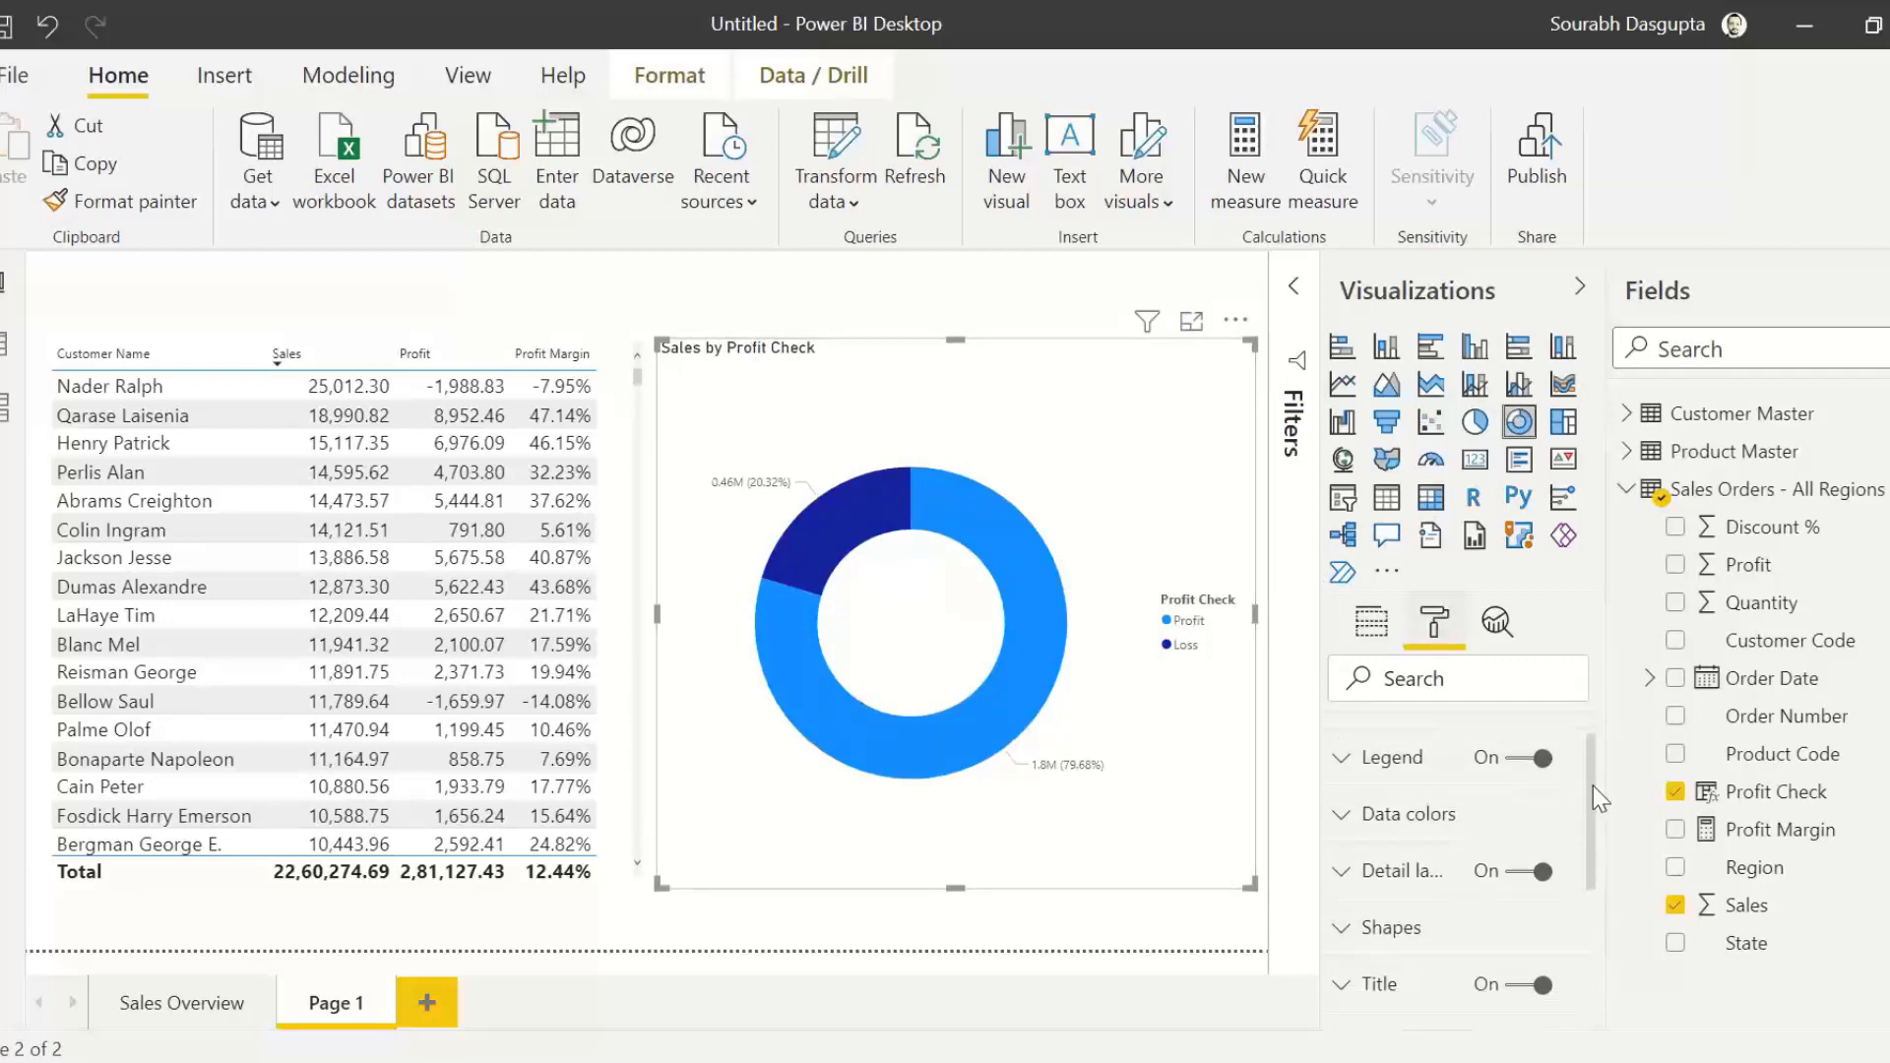
Step: Change the data color of the donut chart's Loss segment to a light red
left_click(1410, 852)
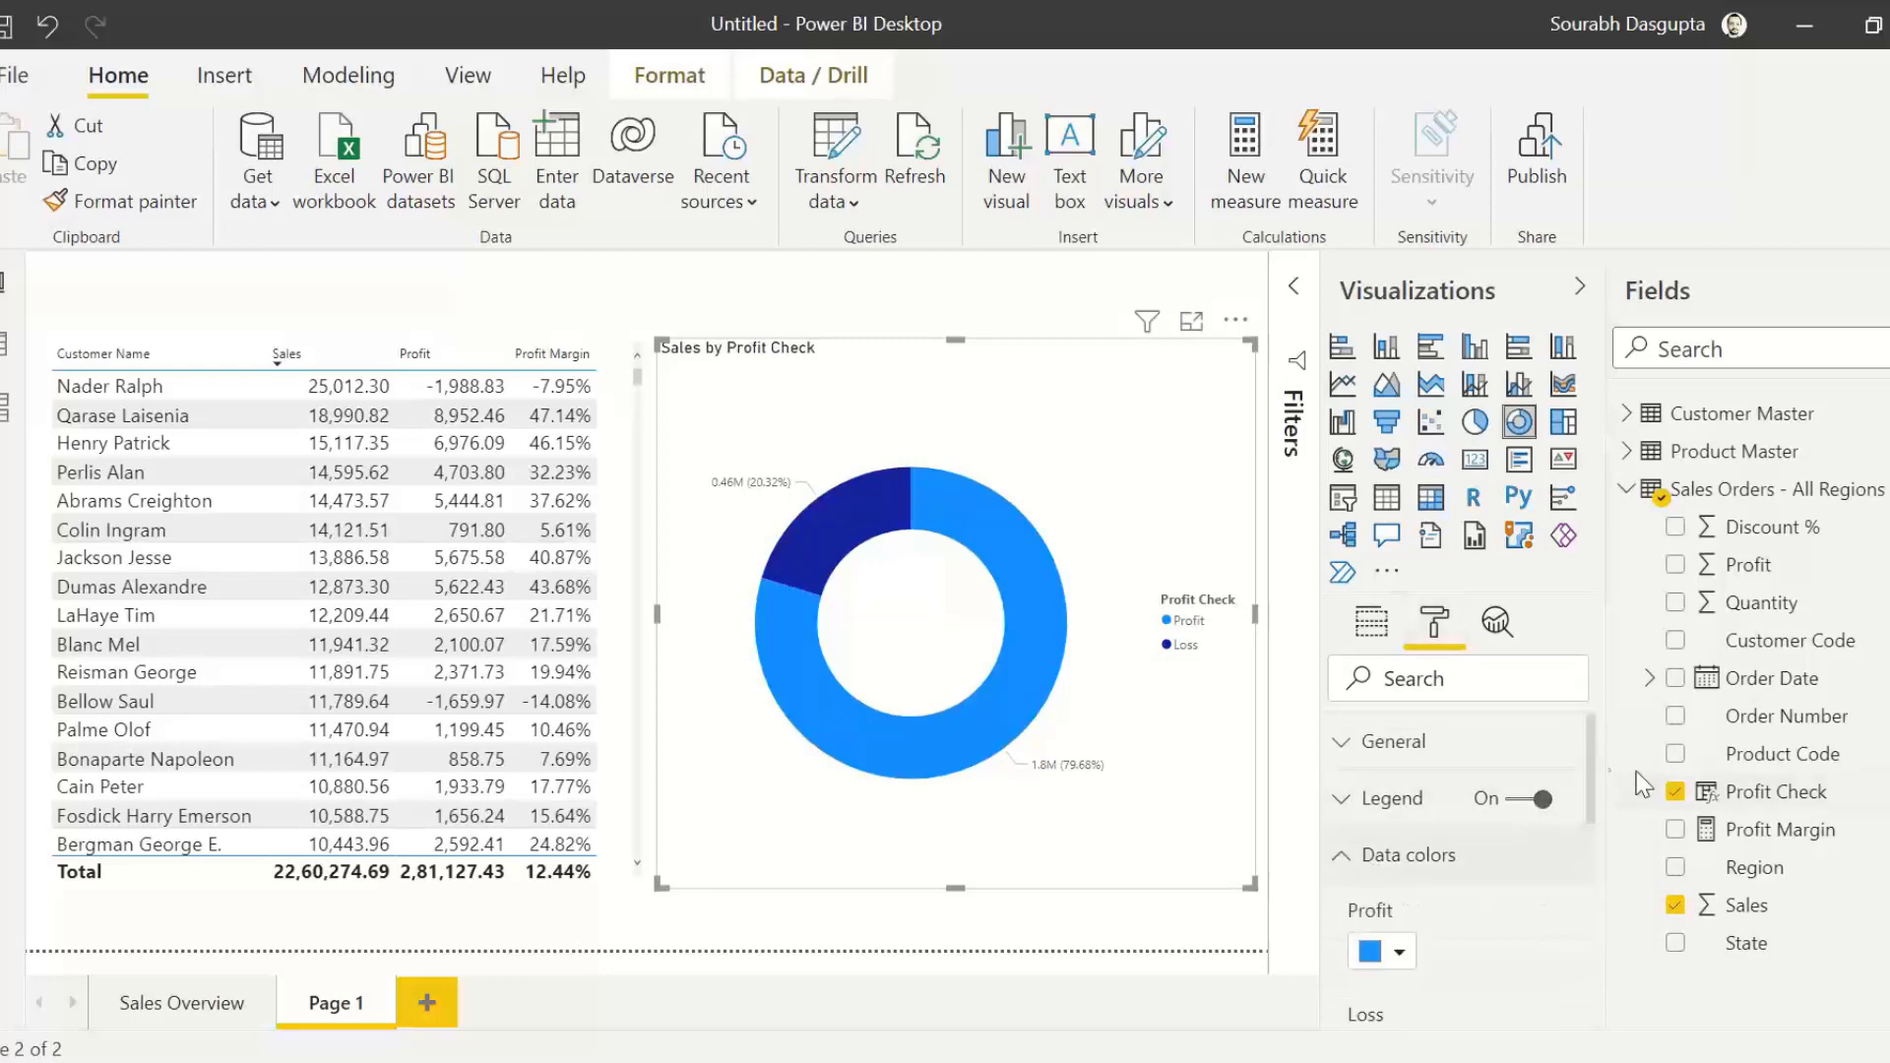
scroll(1591, 838, "down", 3)
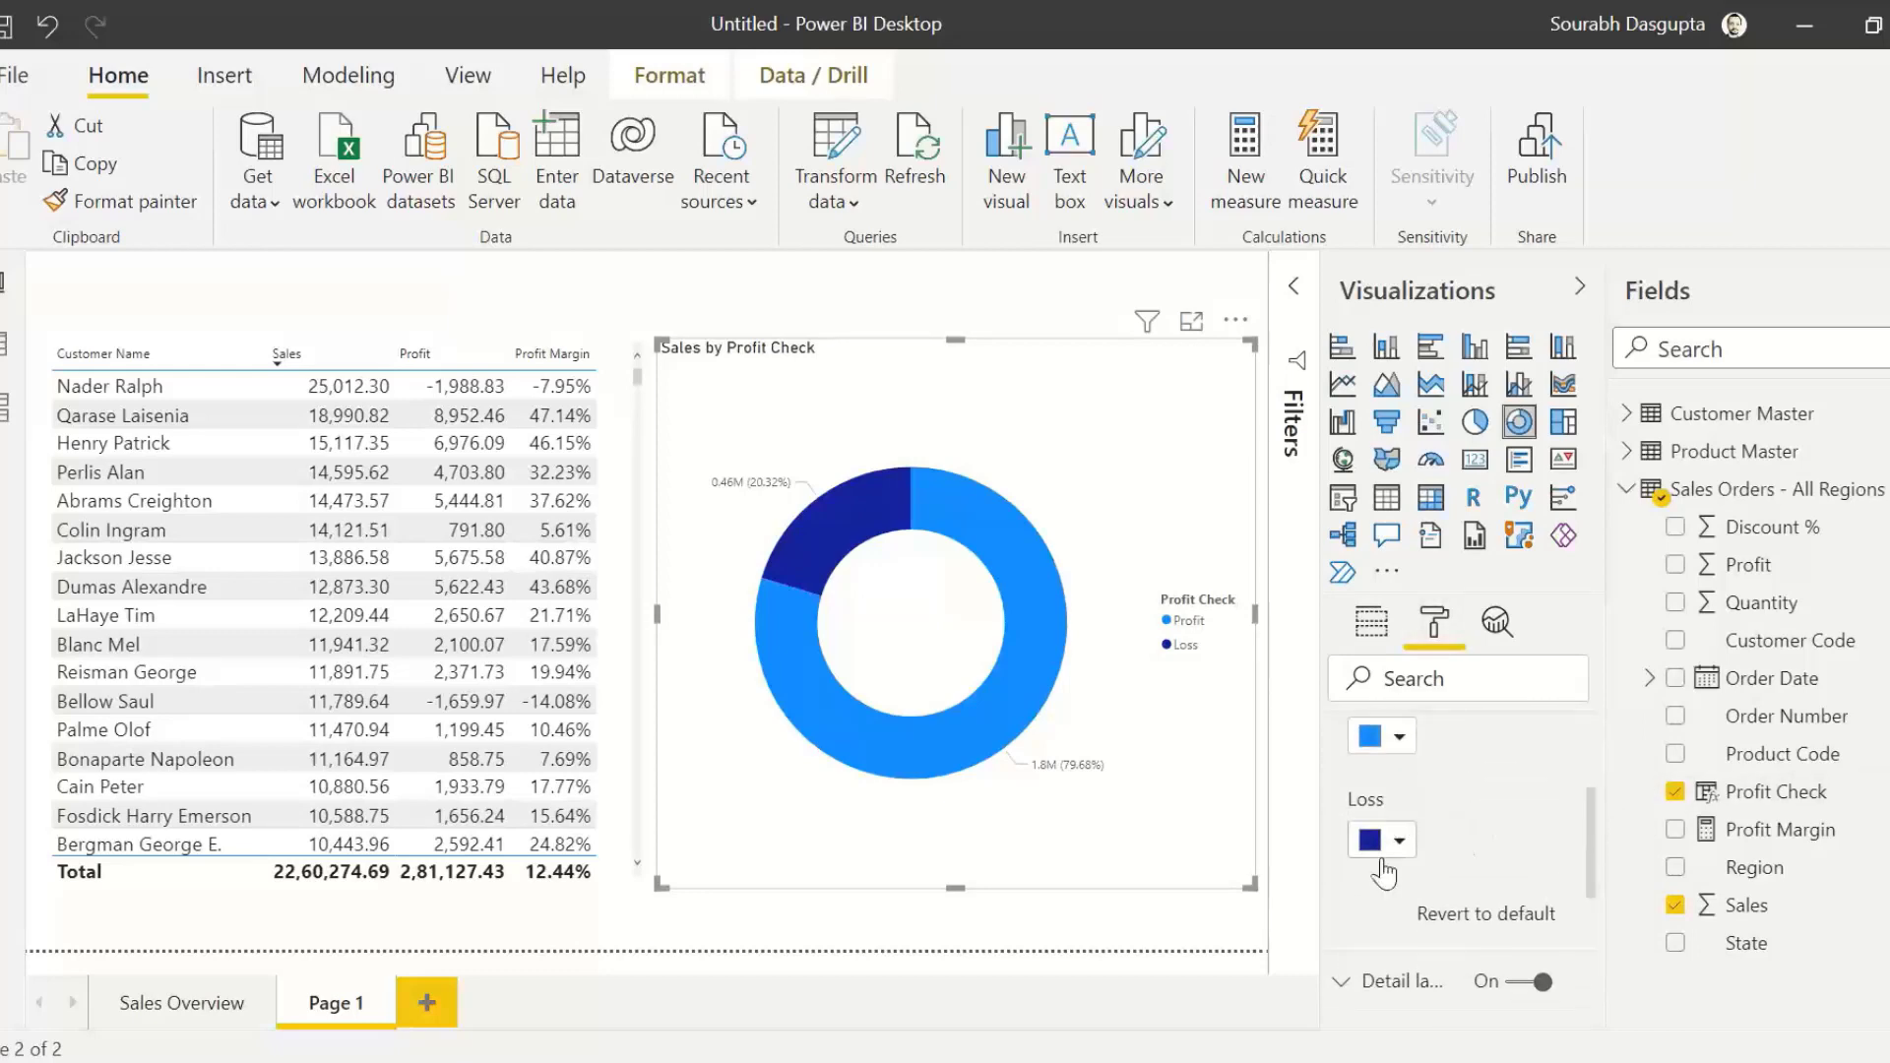
left_click(1399, 843)
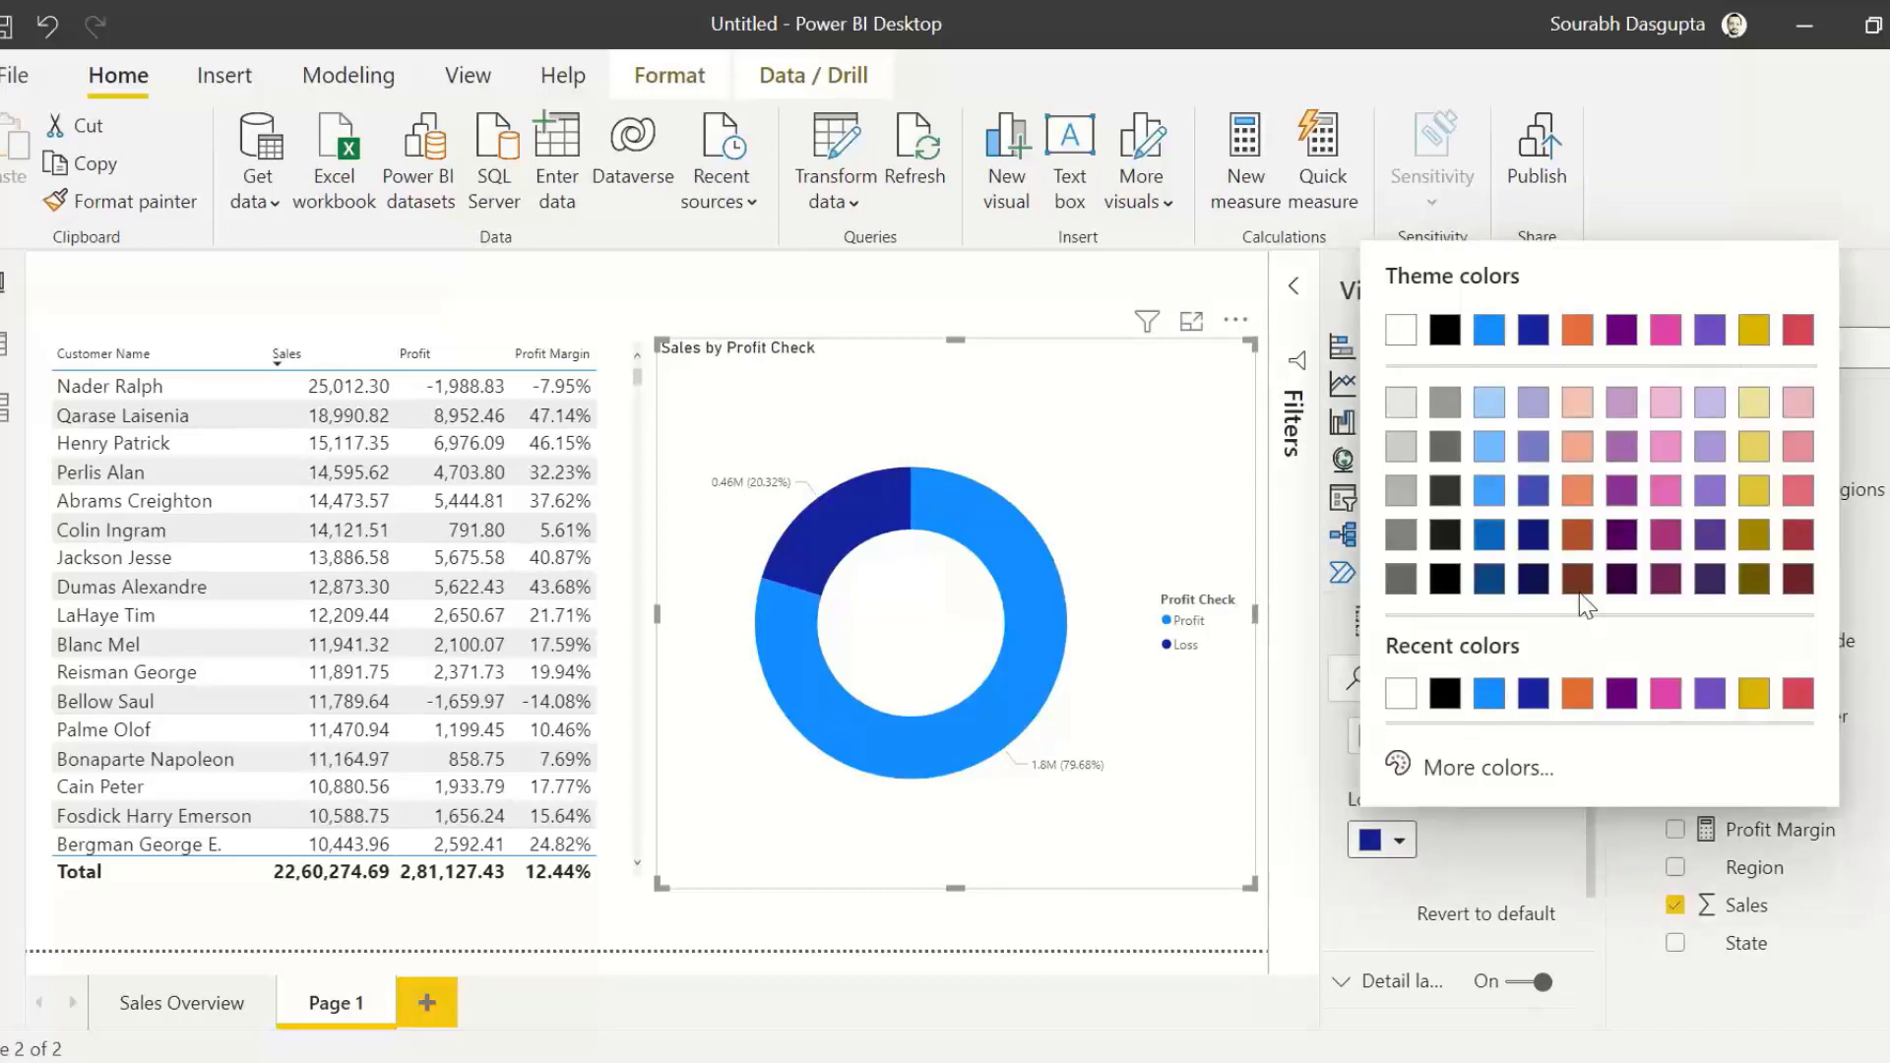
left_click(1797, 490)
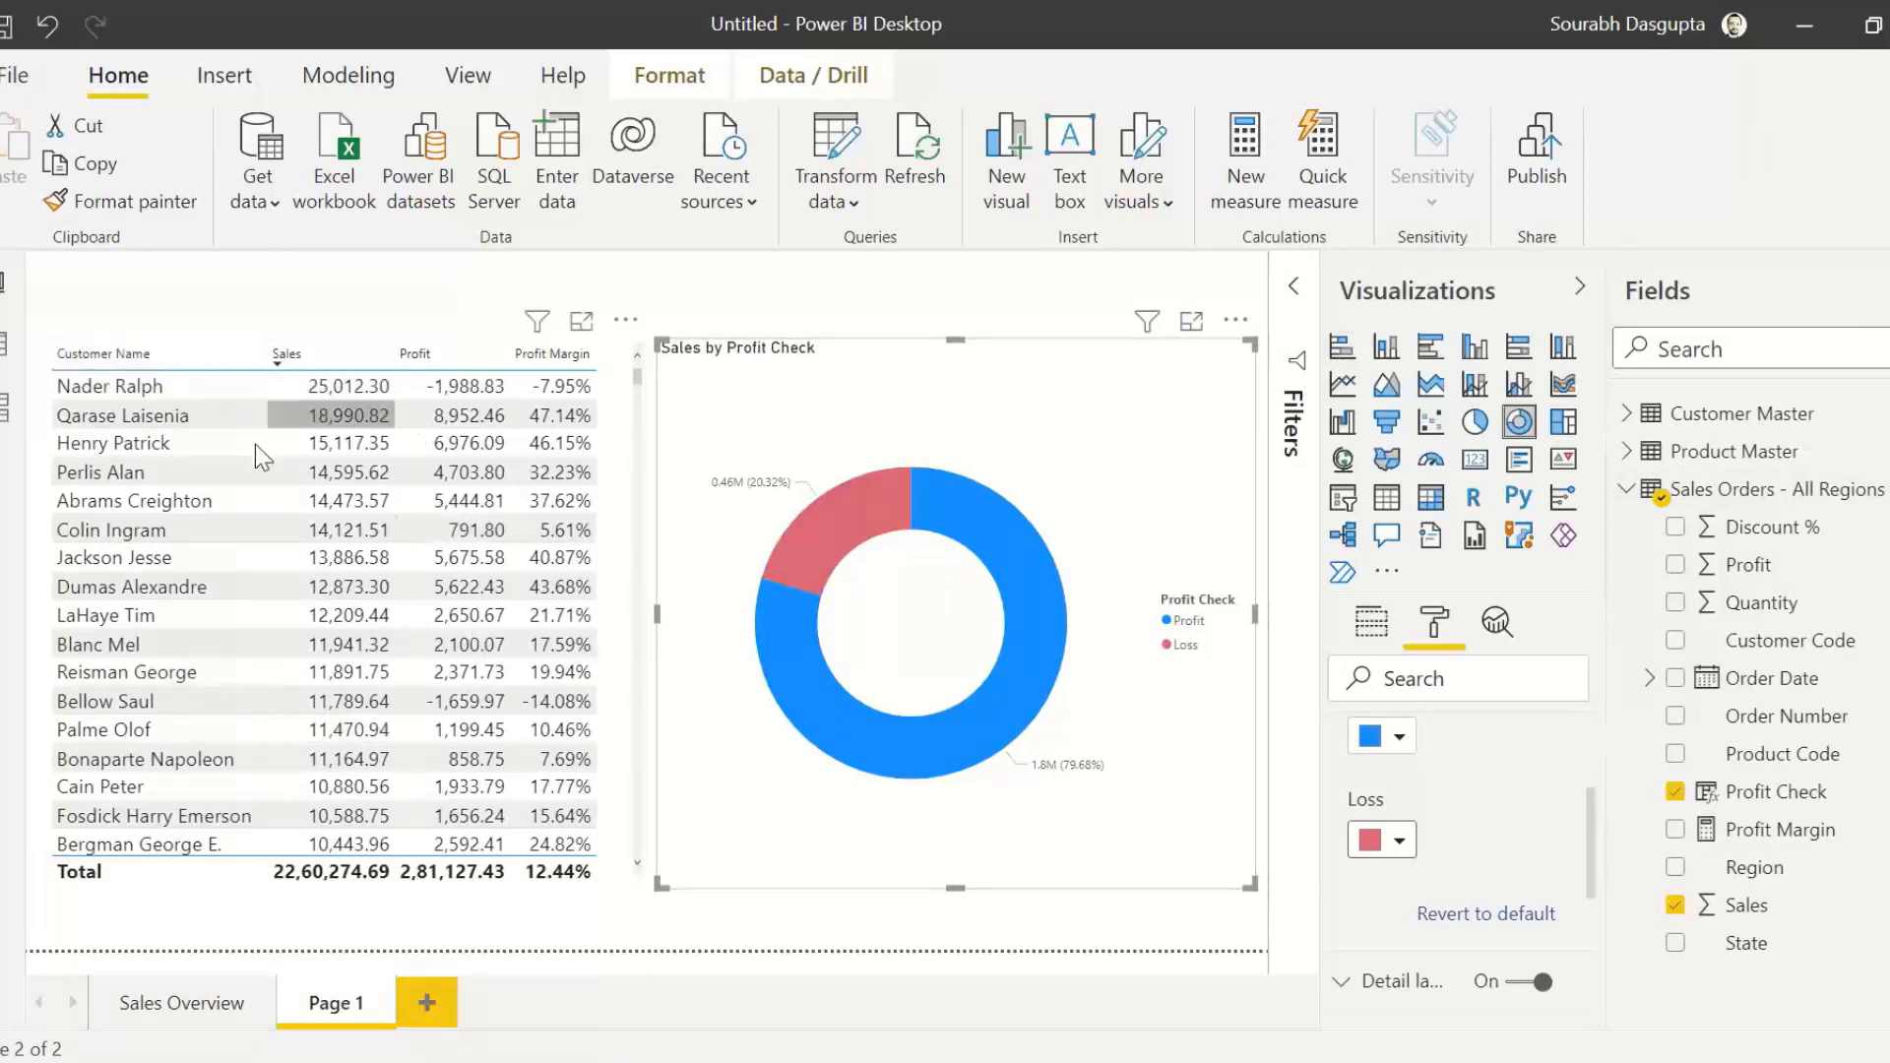
Step: Select the first customer row and edit interactions so the customer table filters the donut chart instead of highlighting it
left_click(141, 390)
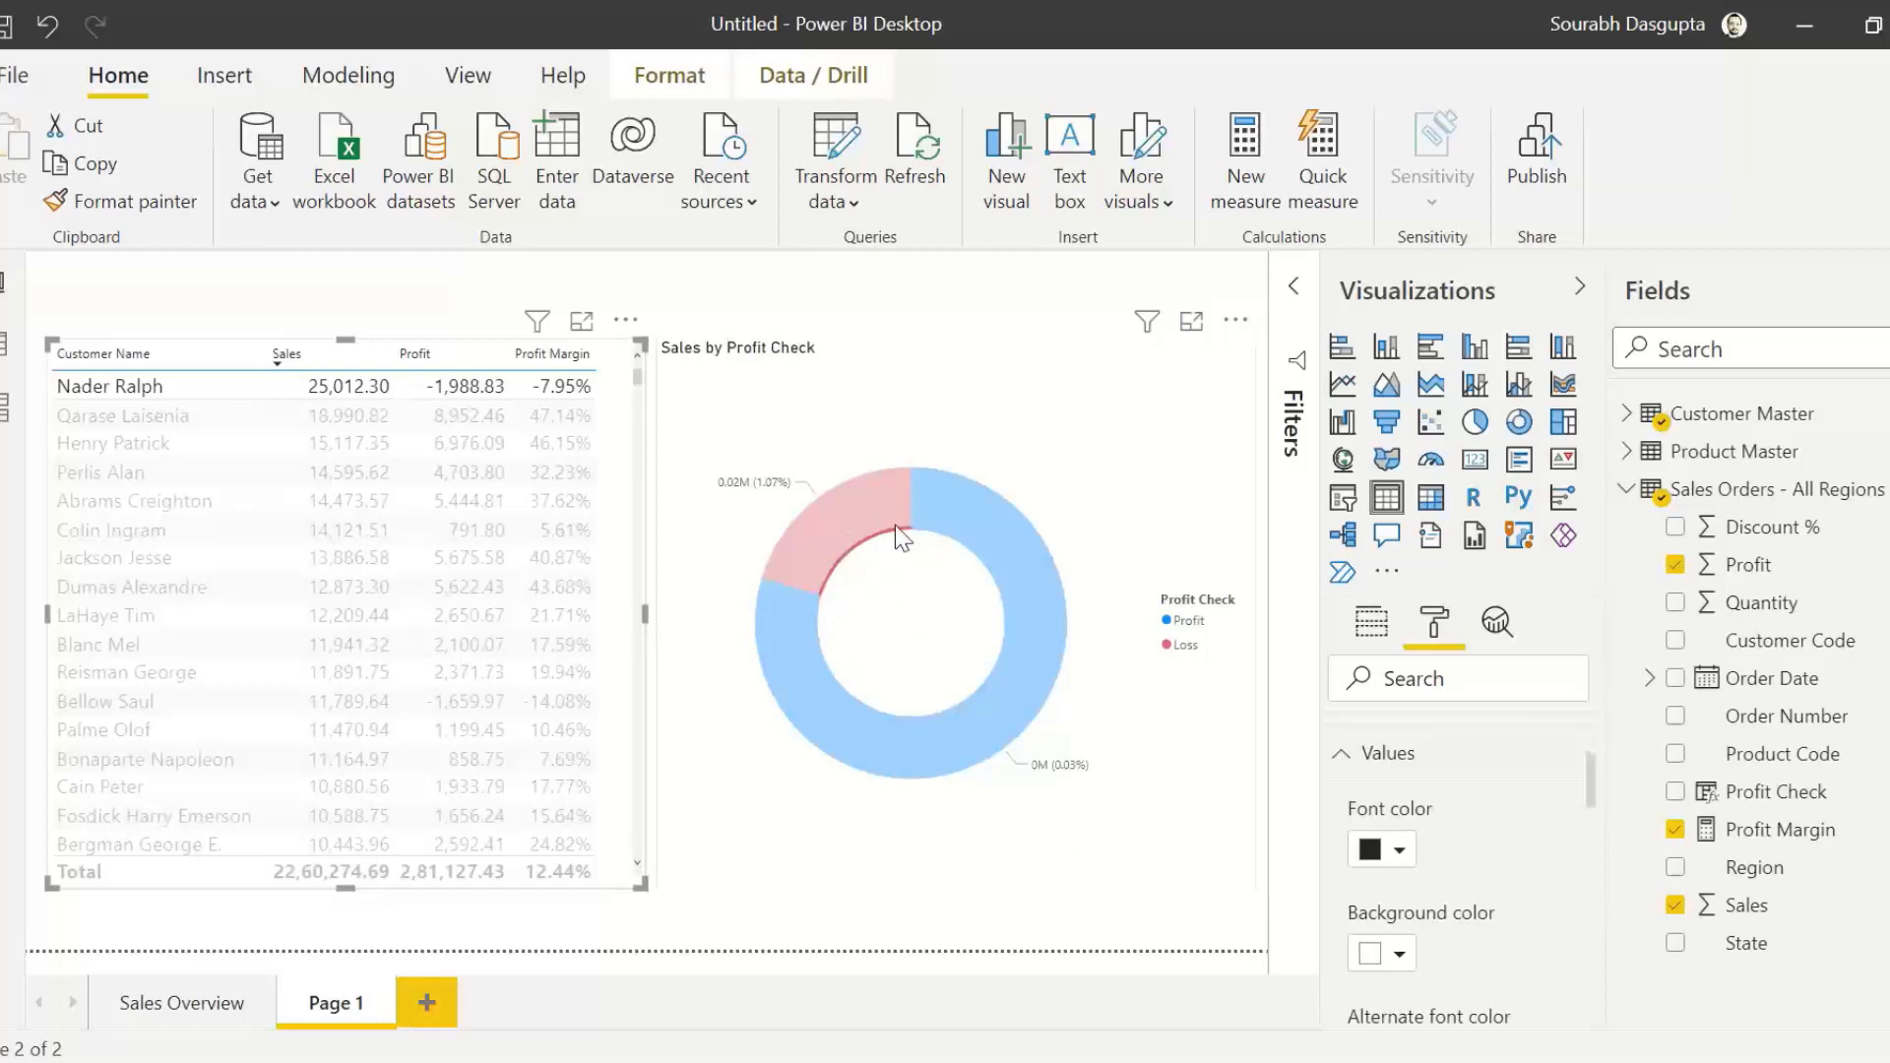
mouse_move(898, 597)
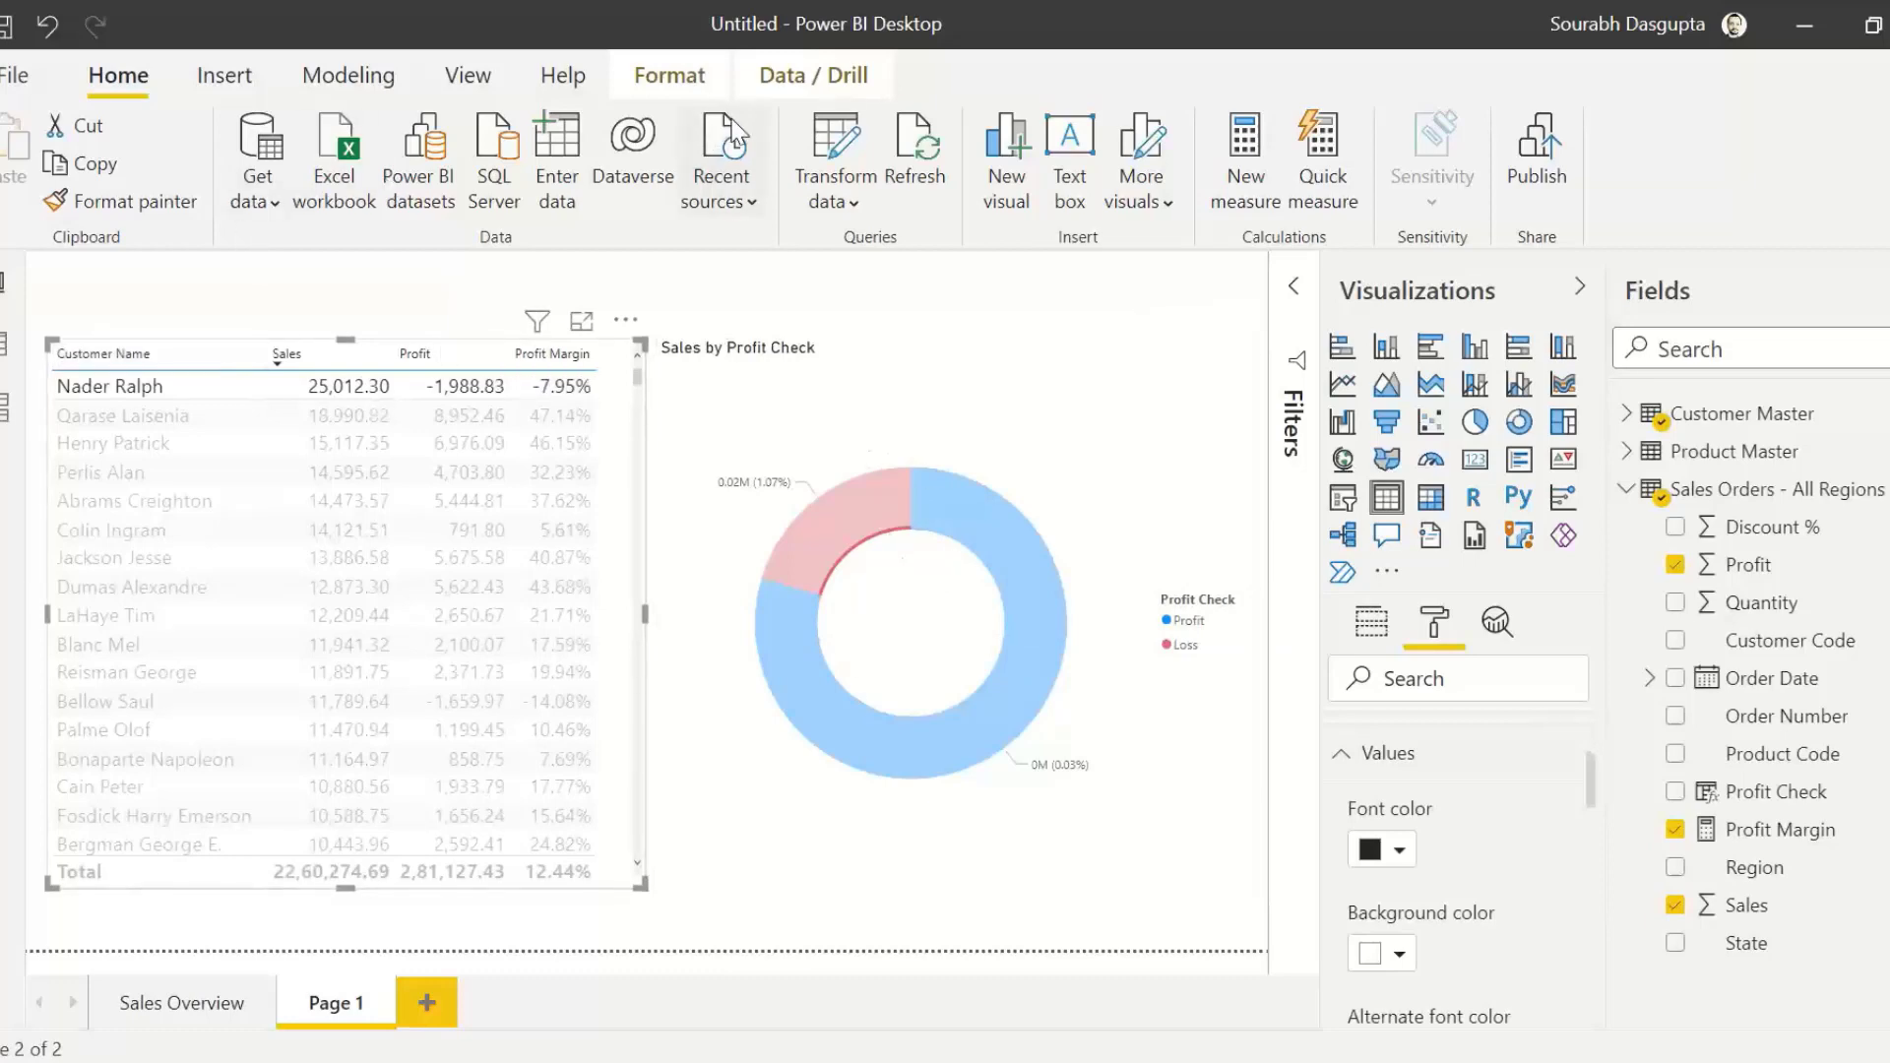
left_click(679, 77)
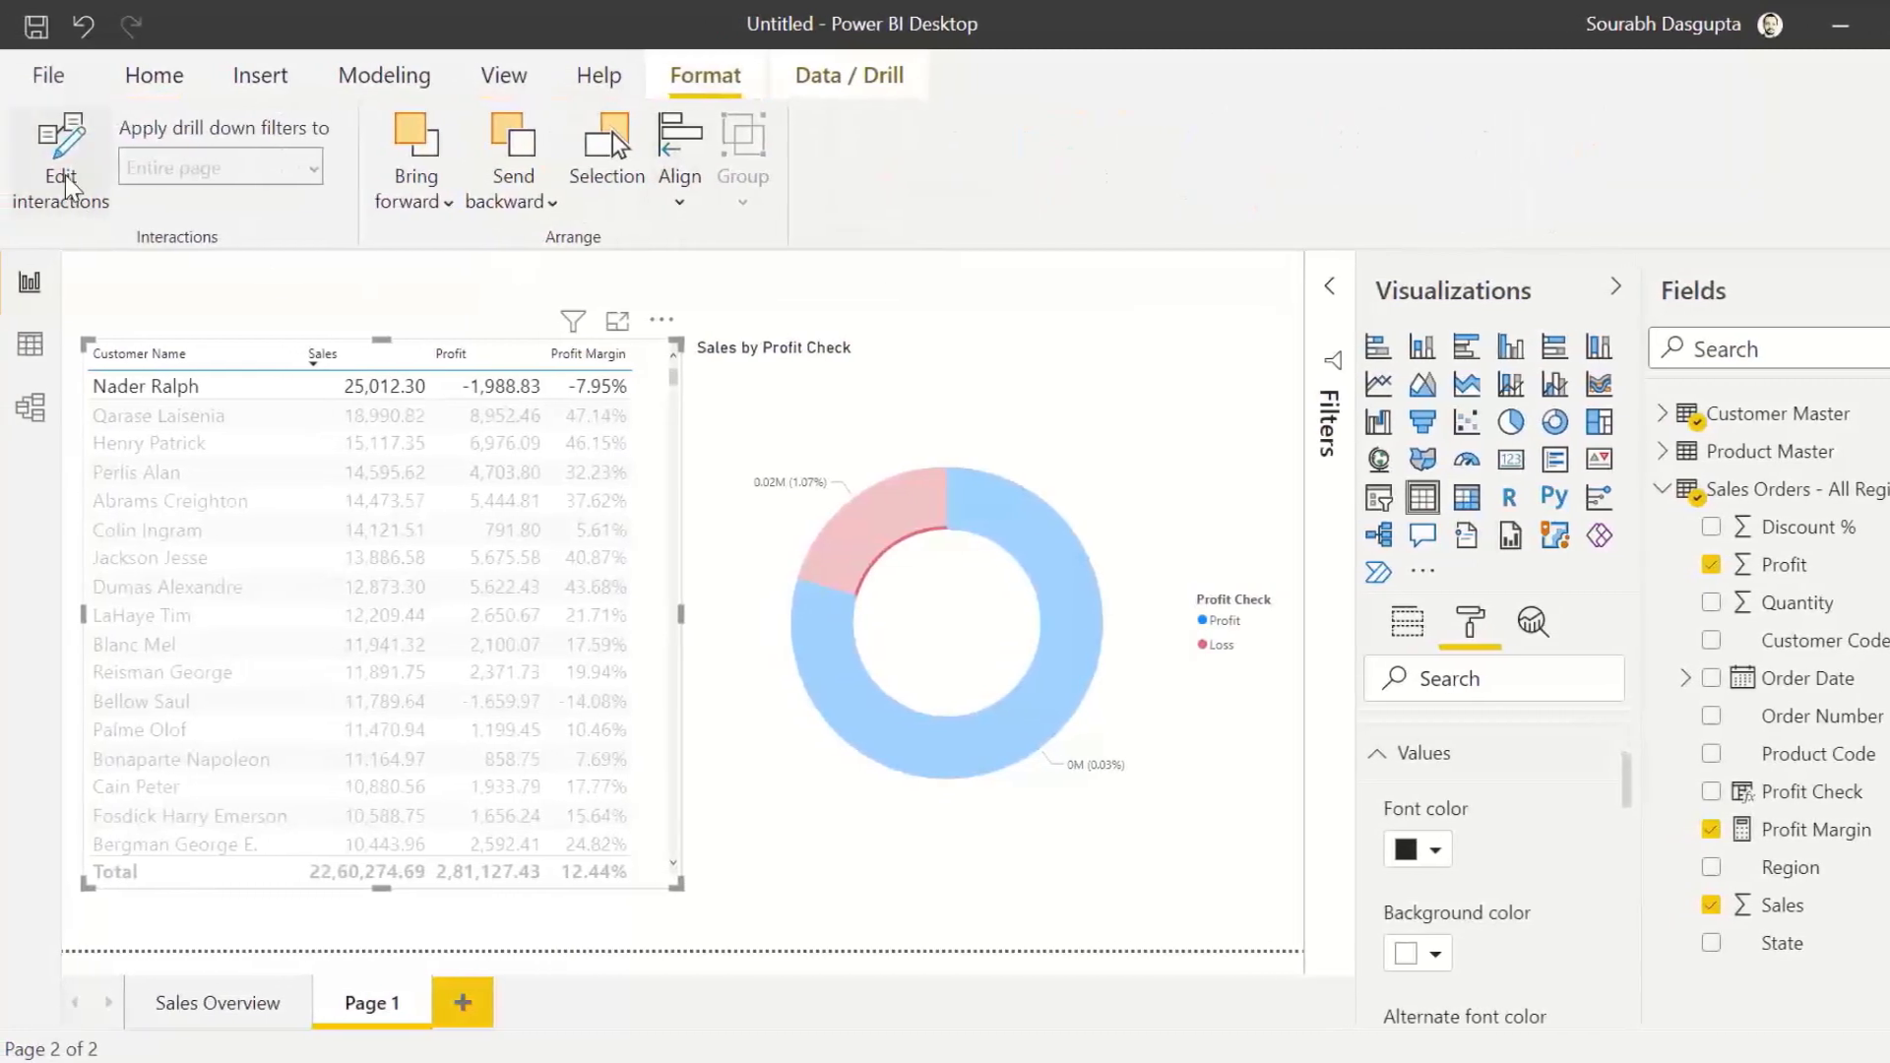
left_click(66, 182)
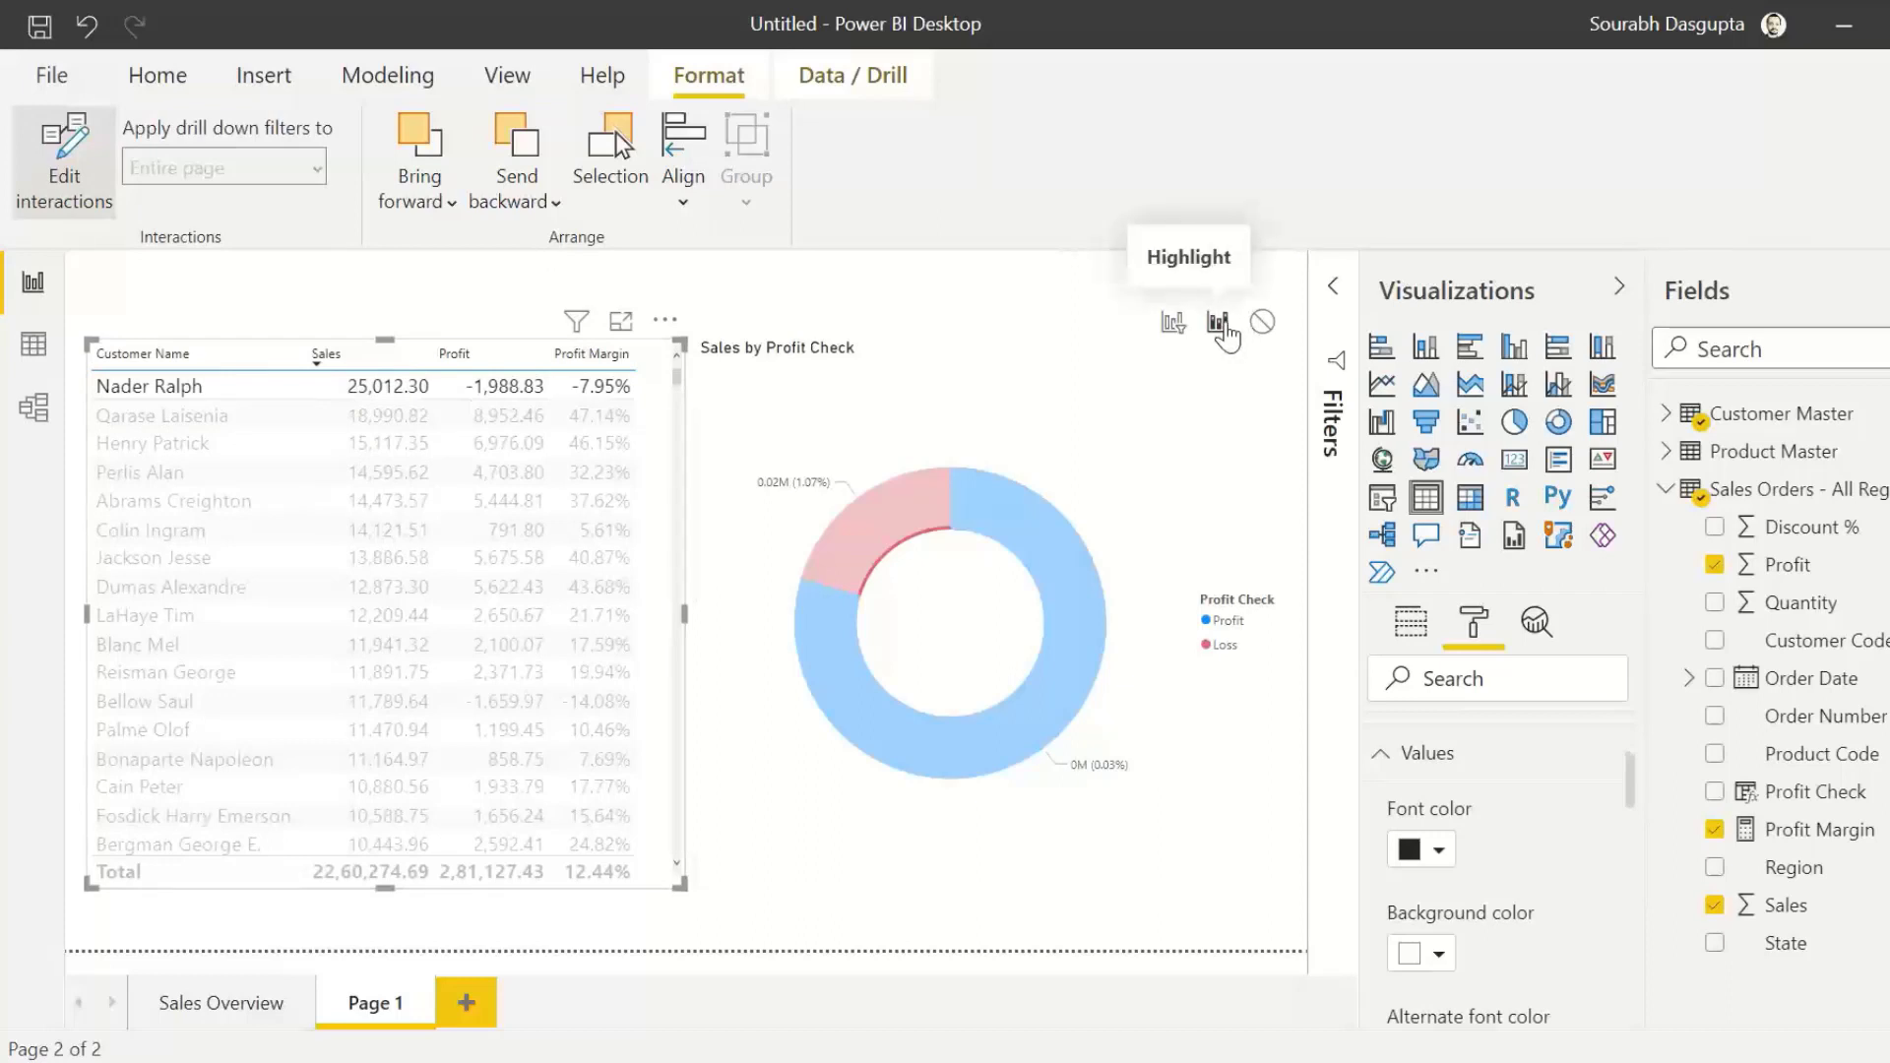
left_click(1173, 322)
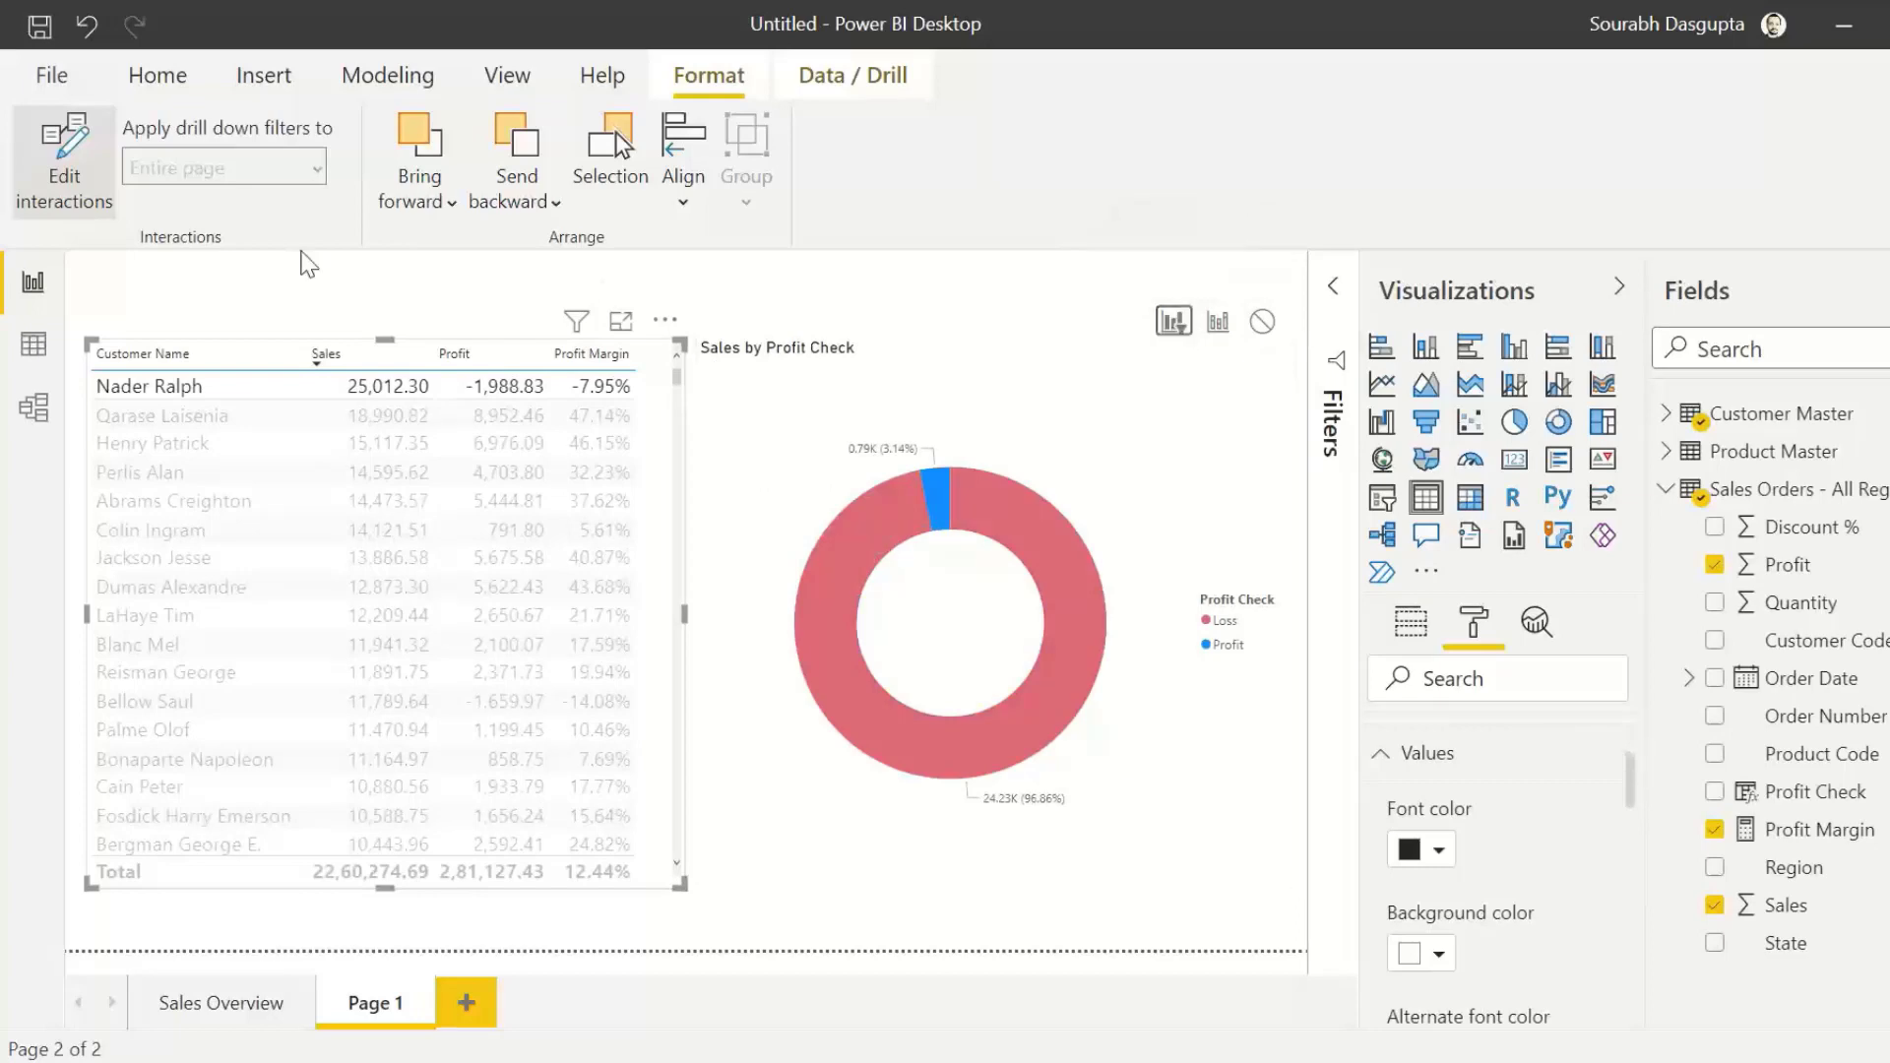
left_click(61, 172)
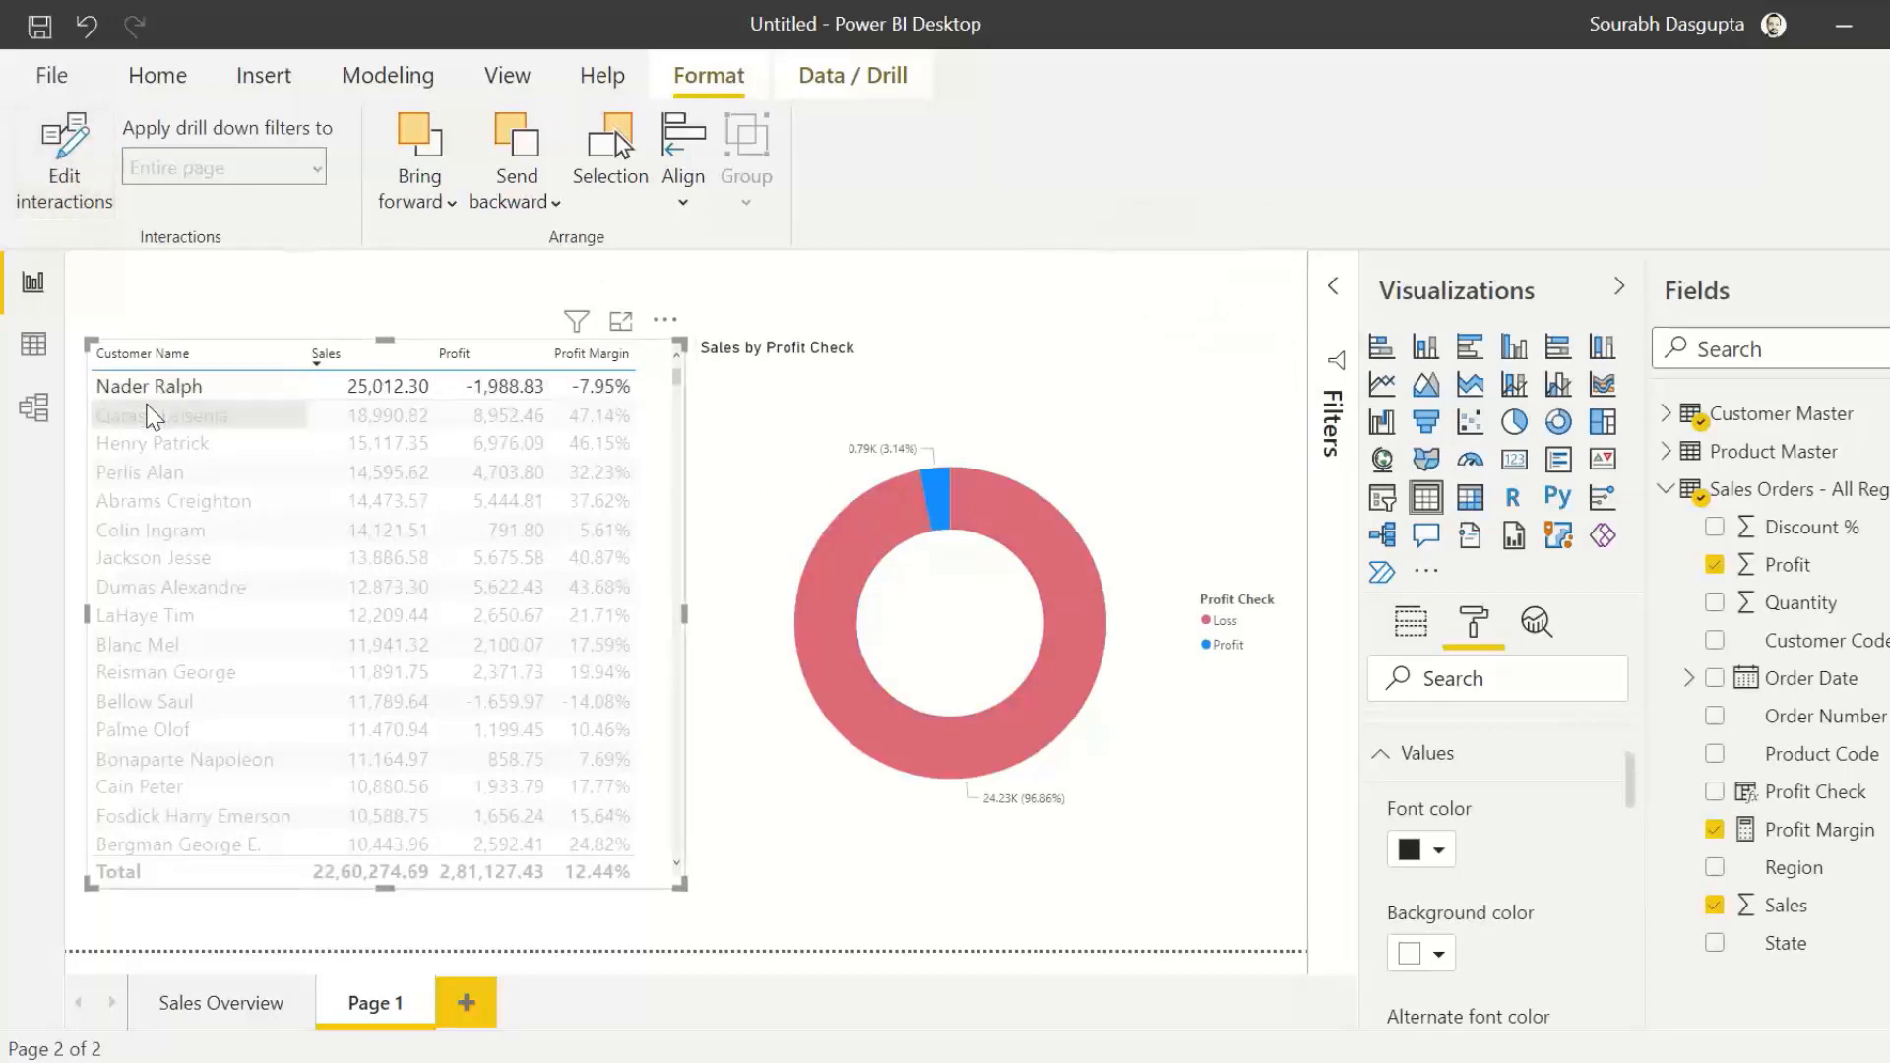
Step: Select the second, first and sixth customer rows in turn and examine the filtered profit and loss split in the donut
left_click(153, 415)
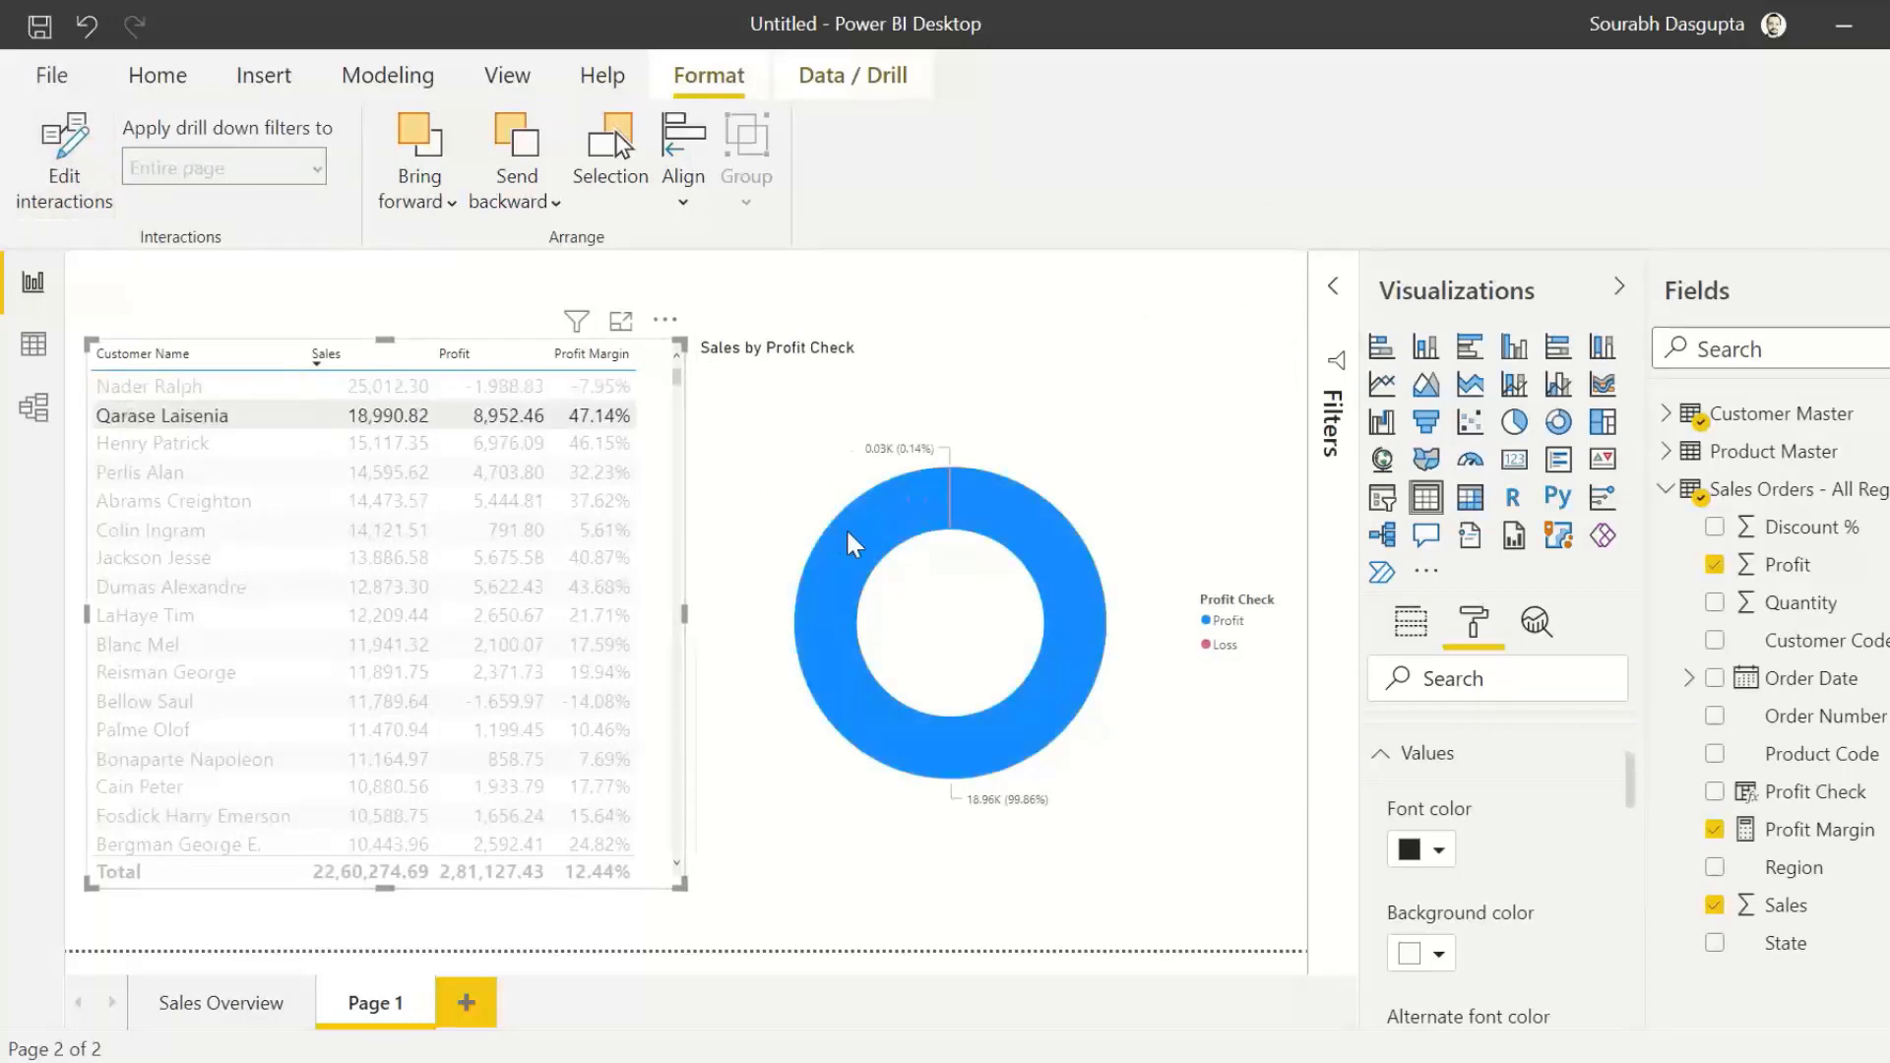
left_click(150, 388)
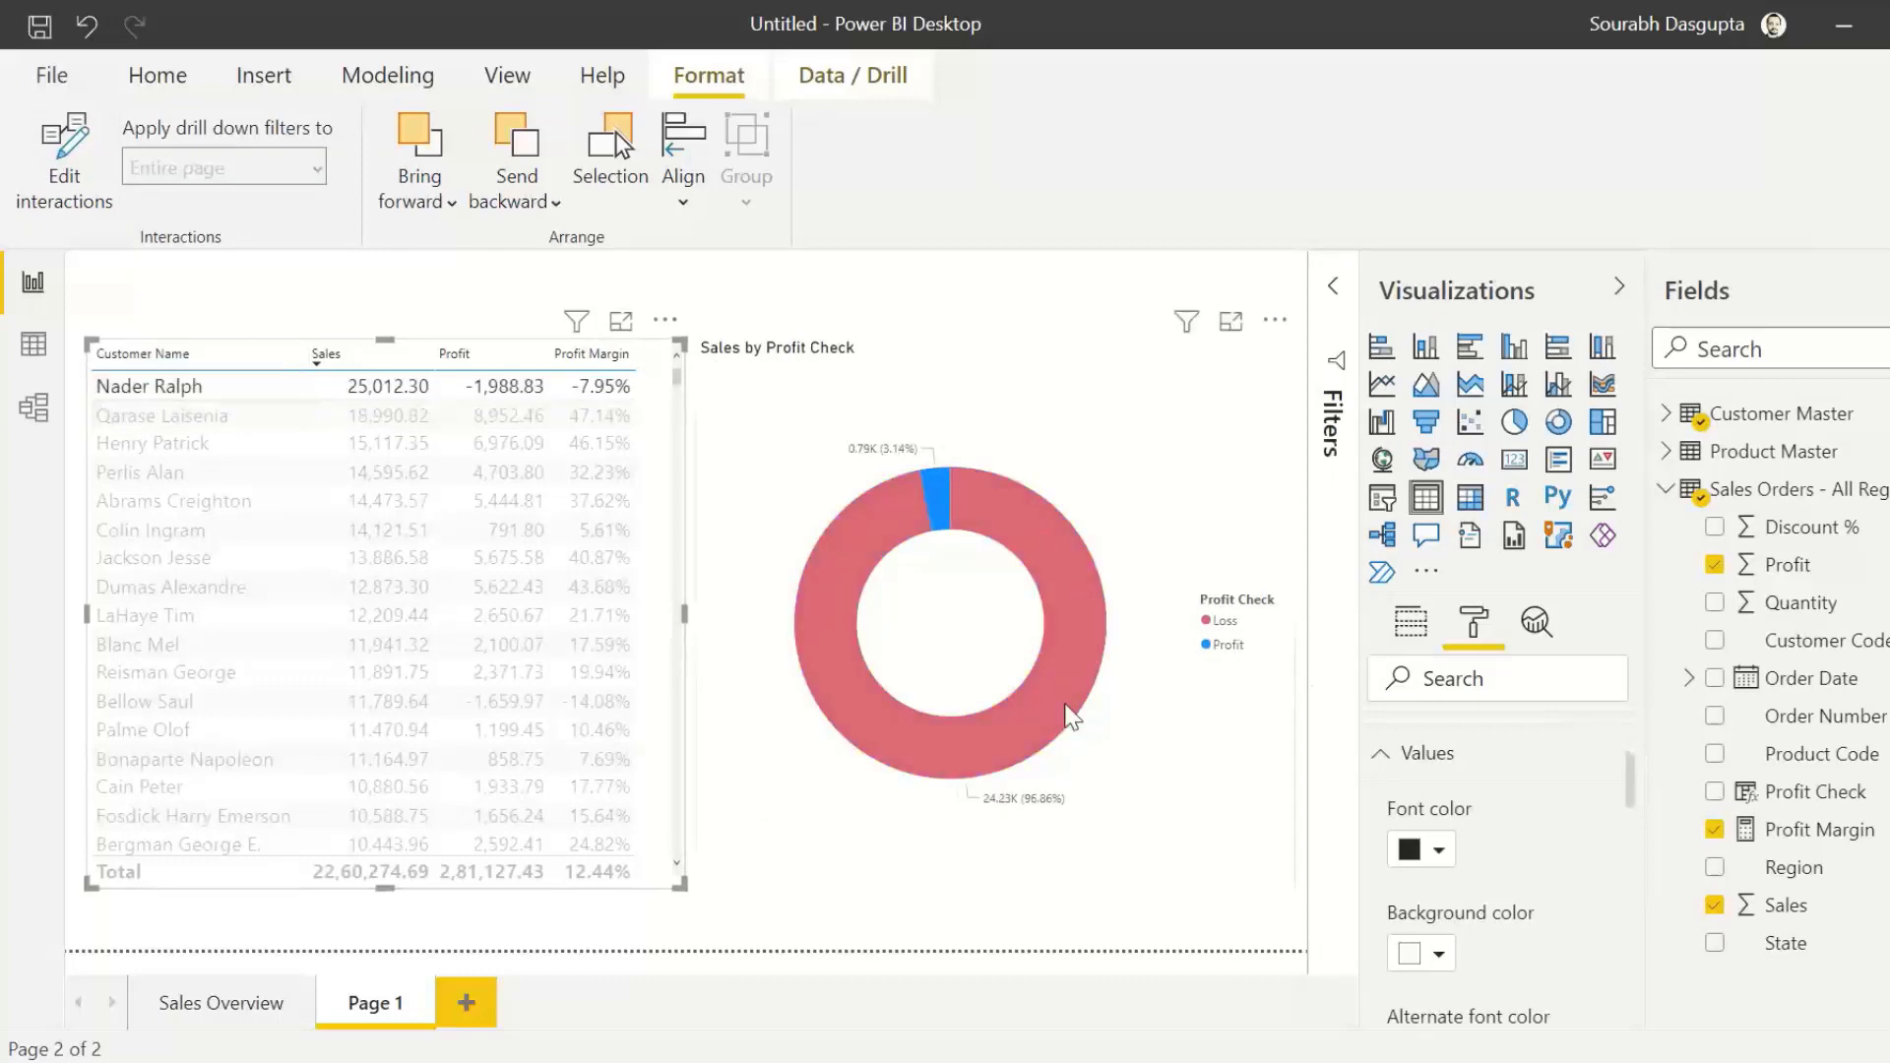
mouse_move(855, 554)
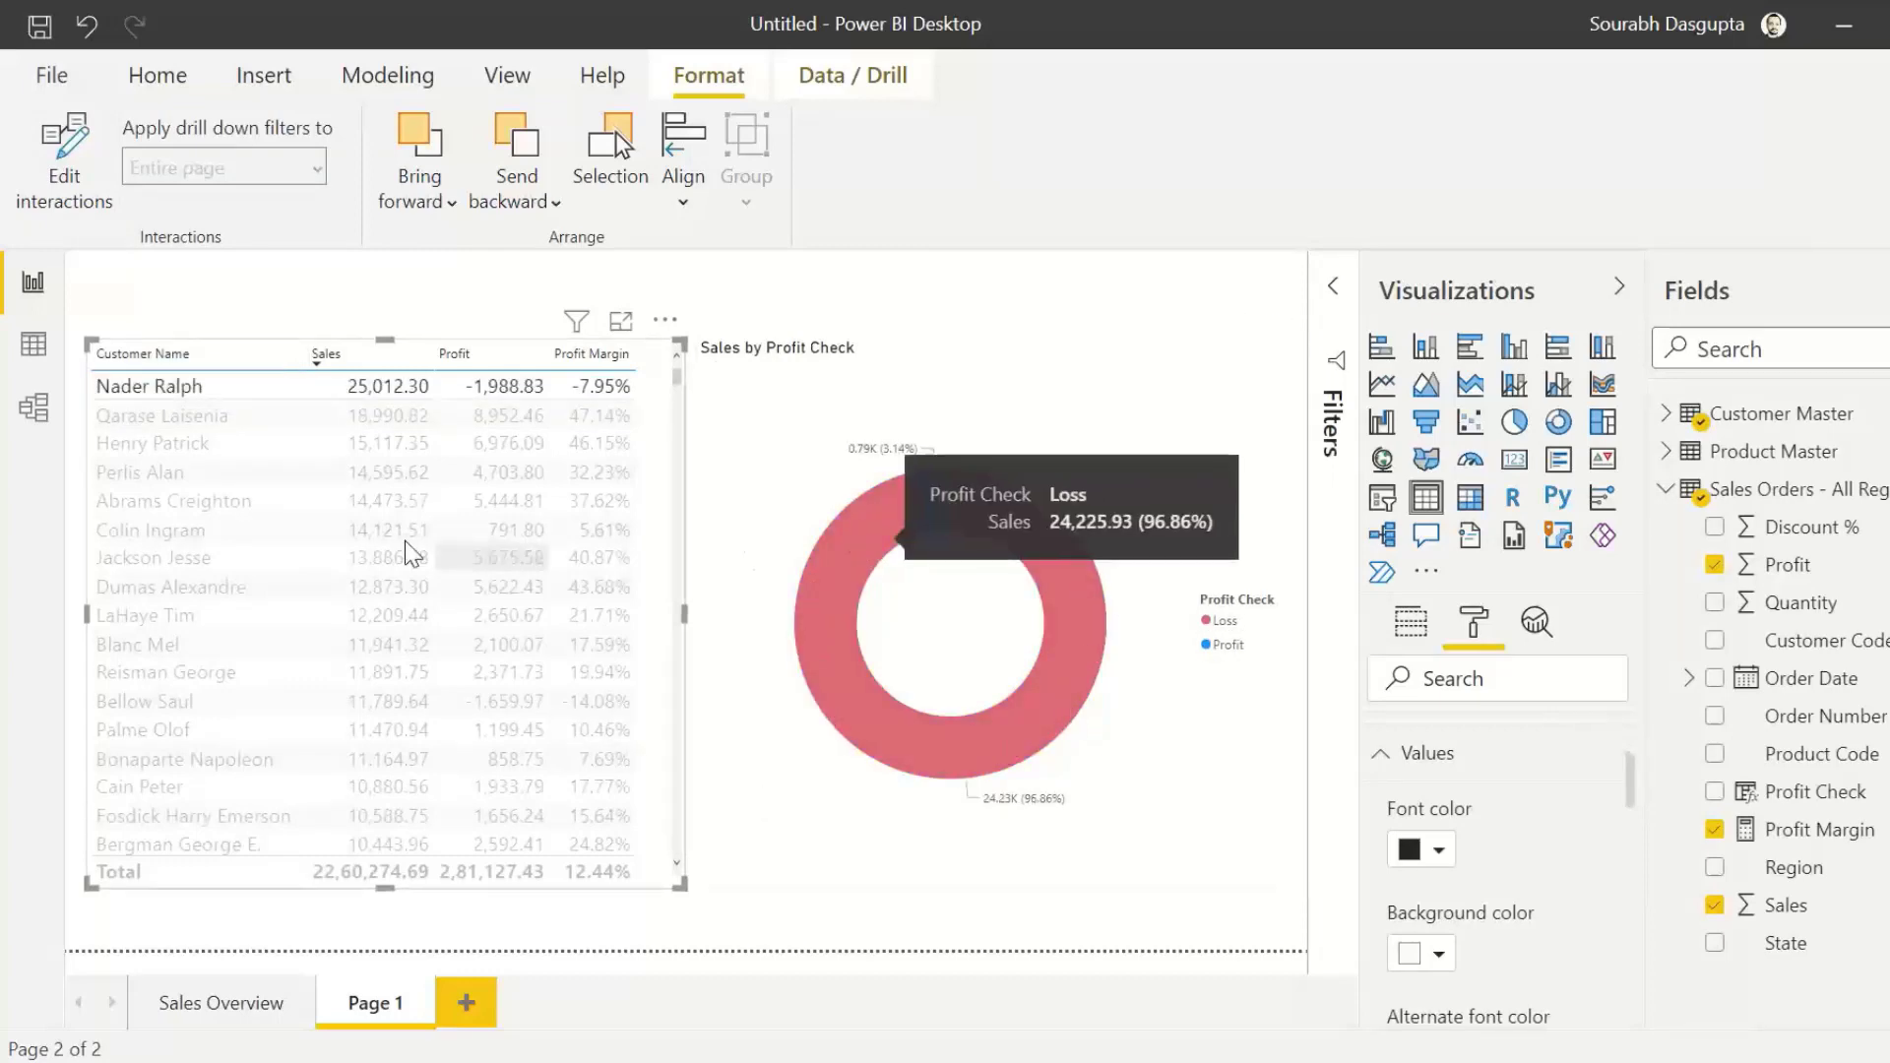
left_click(232, 531)
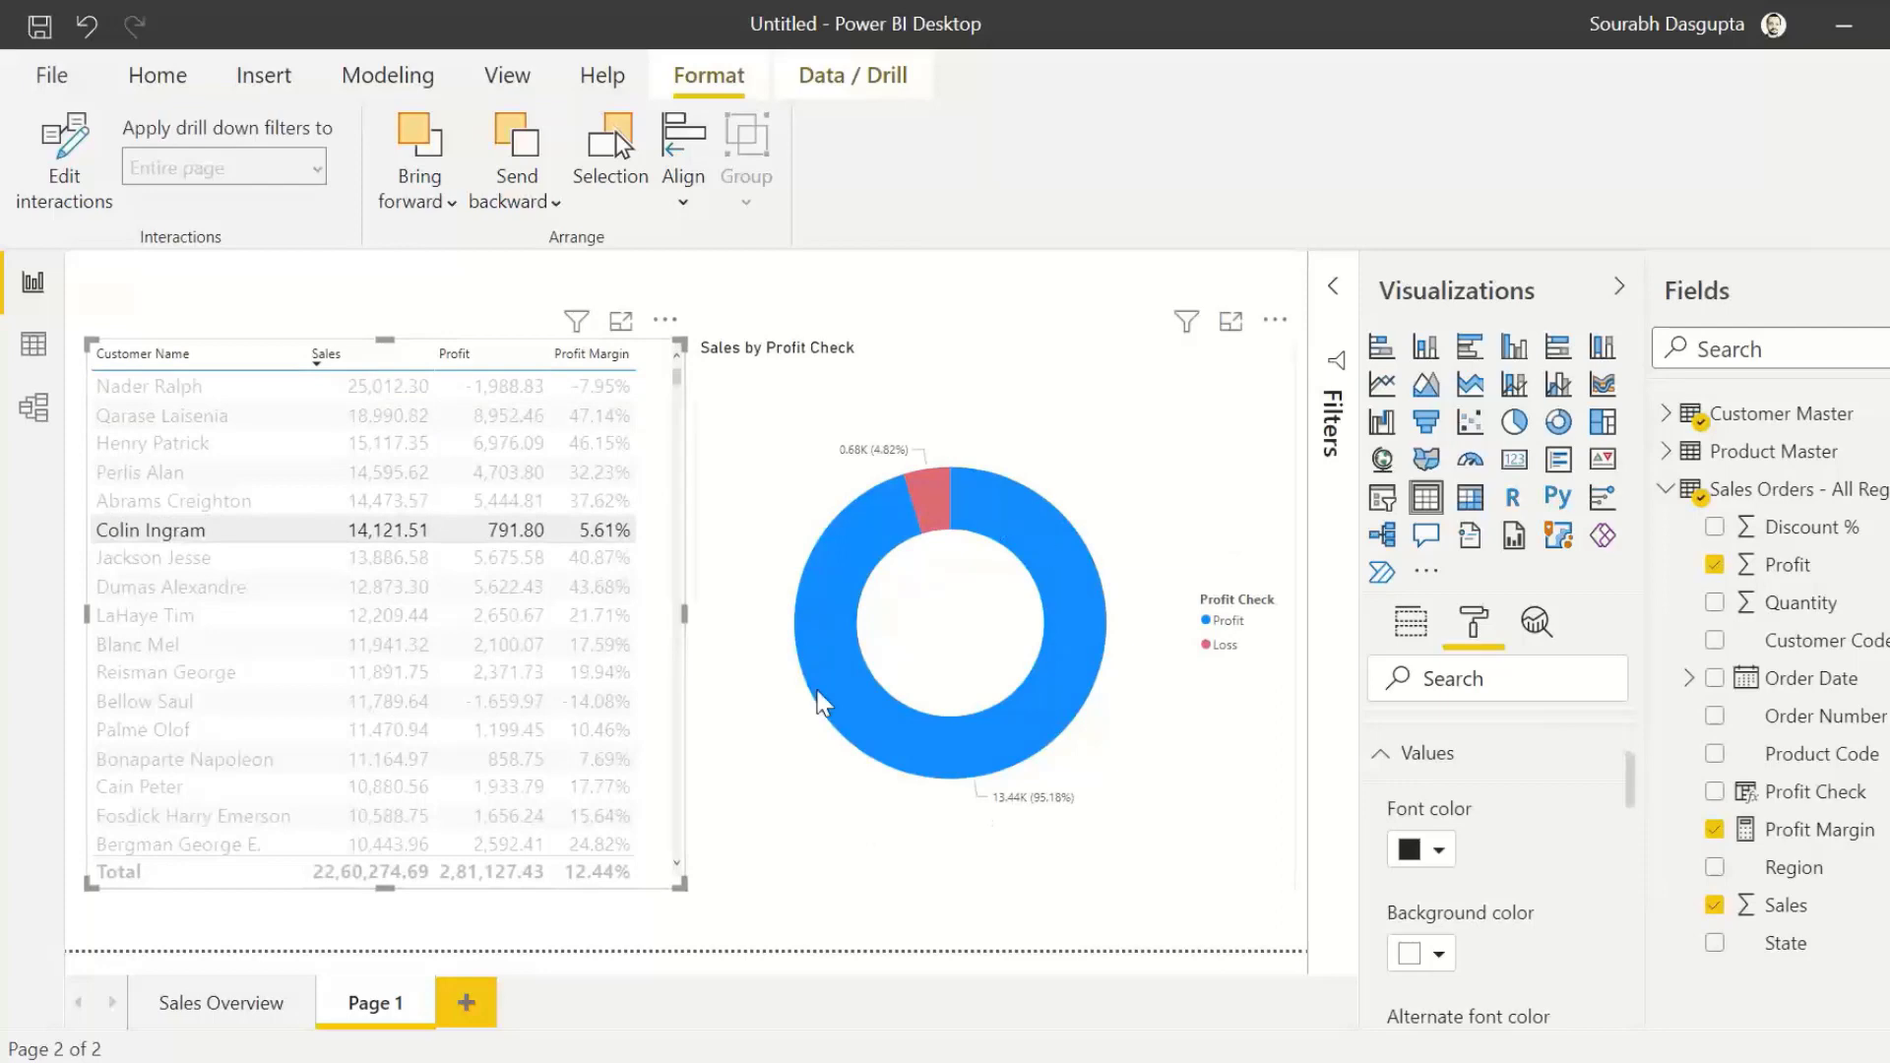
mouse_move(866, 551)
Step: Rename the second report page as Customer Analysis, then check the Sales Overview page and return
double_click(358, 1005)
type("Customer Analy")
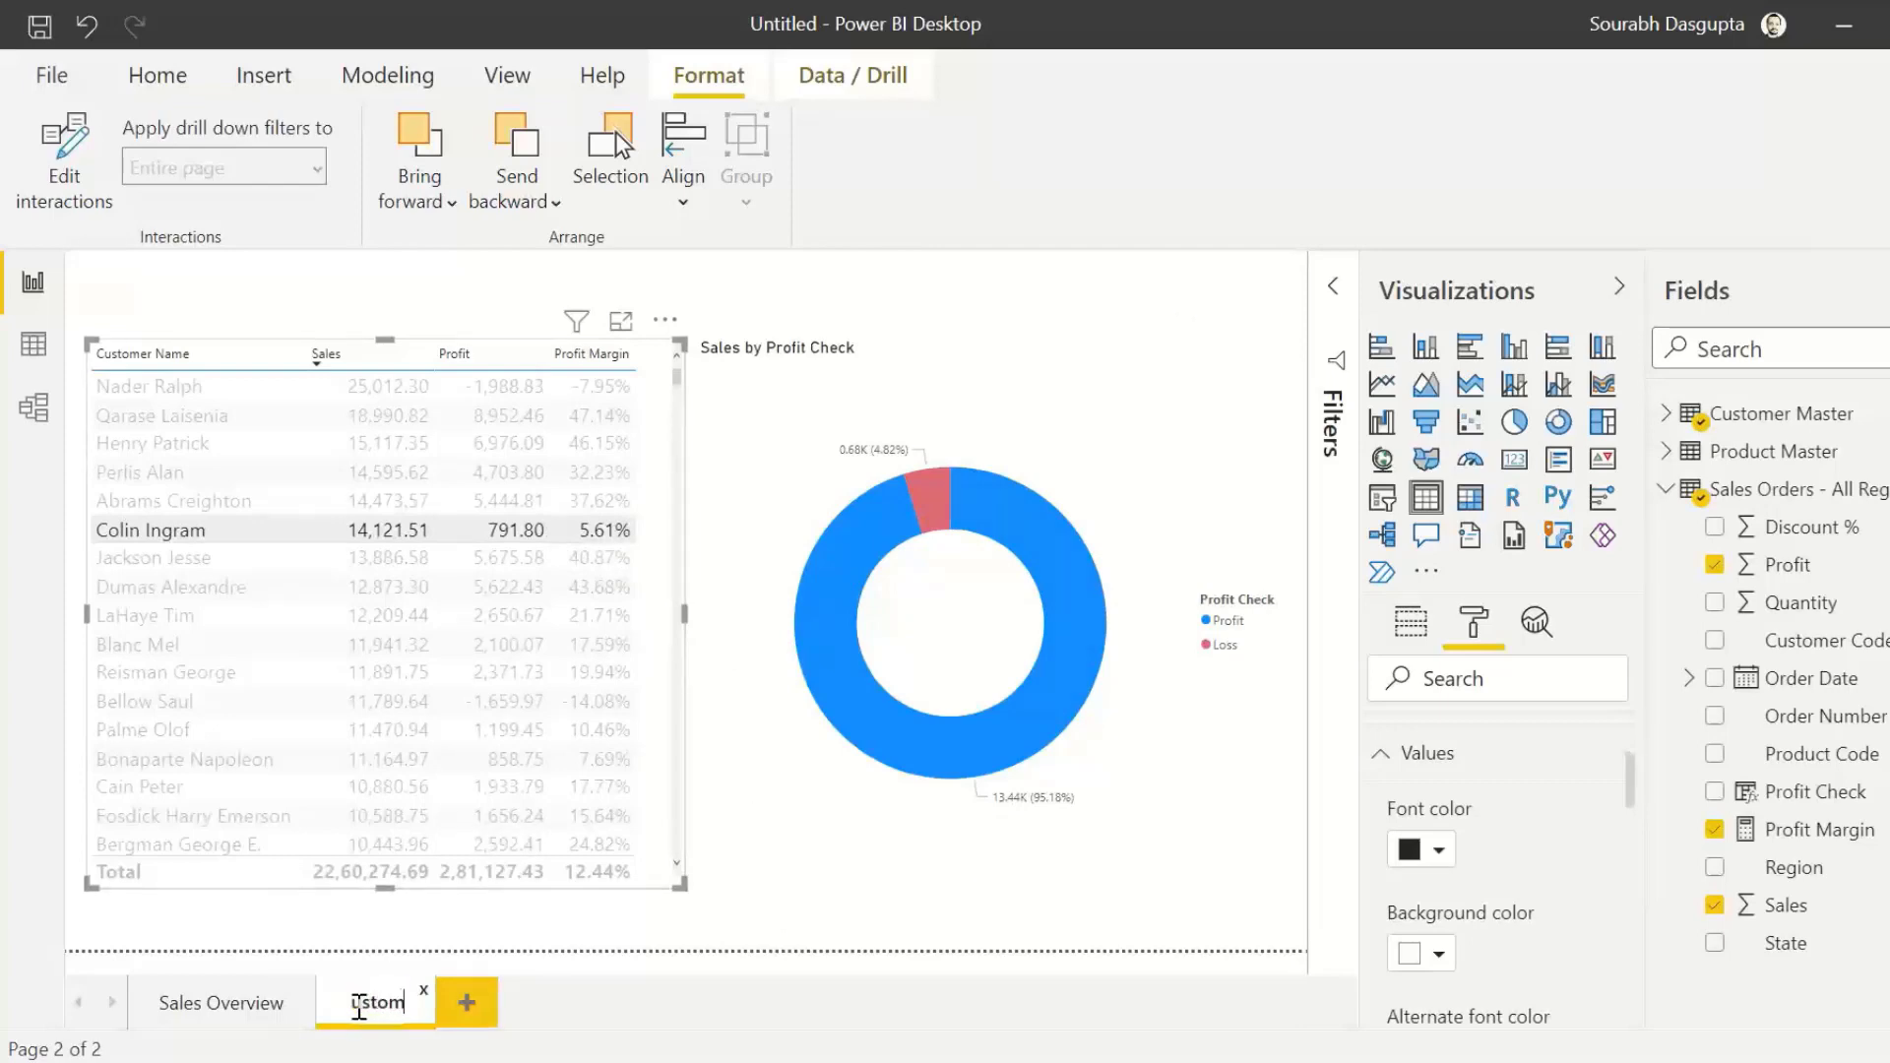
type("sis")
key("Return")
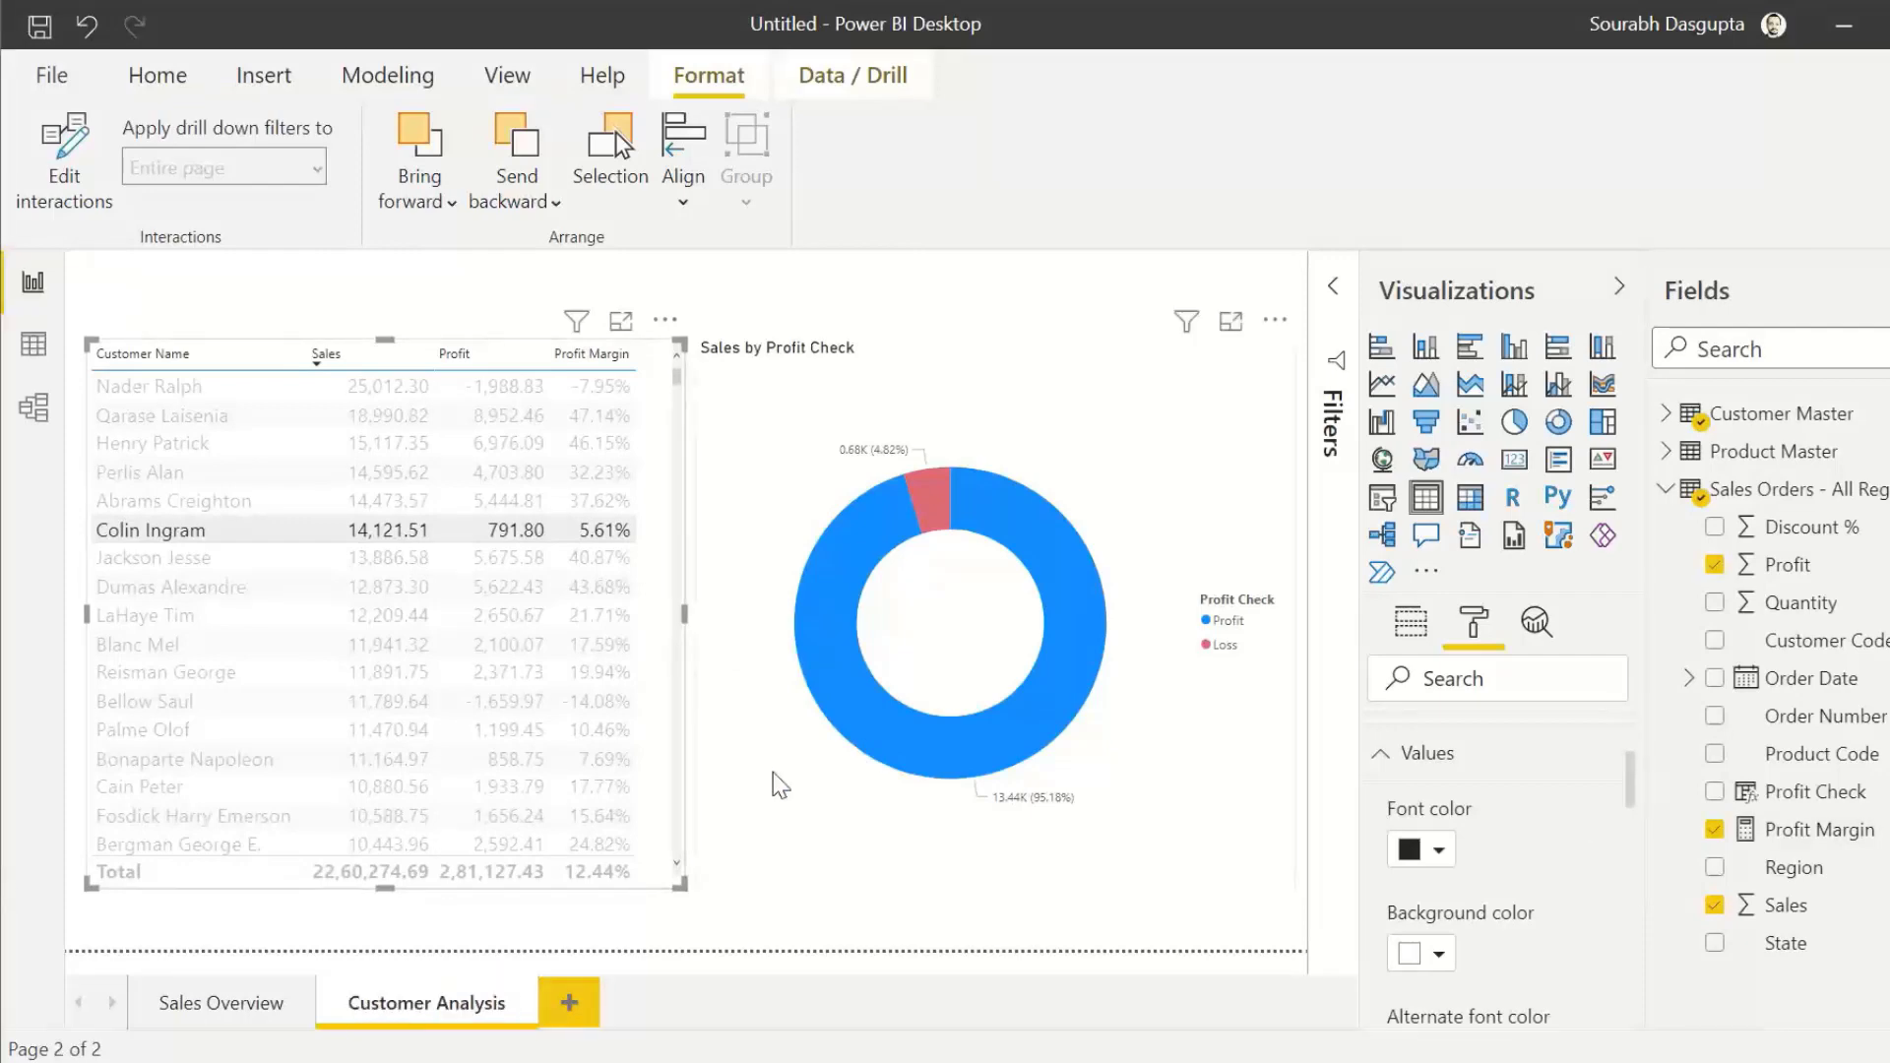
left_click(244, 1003)
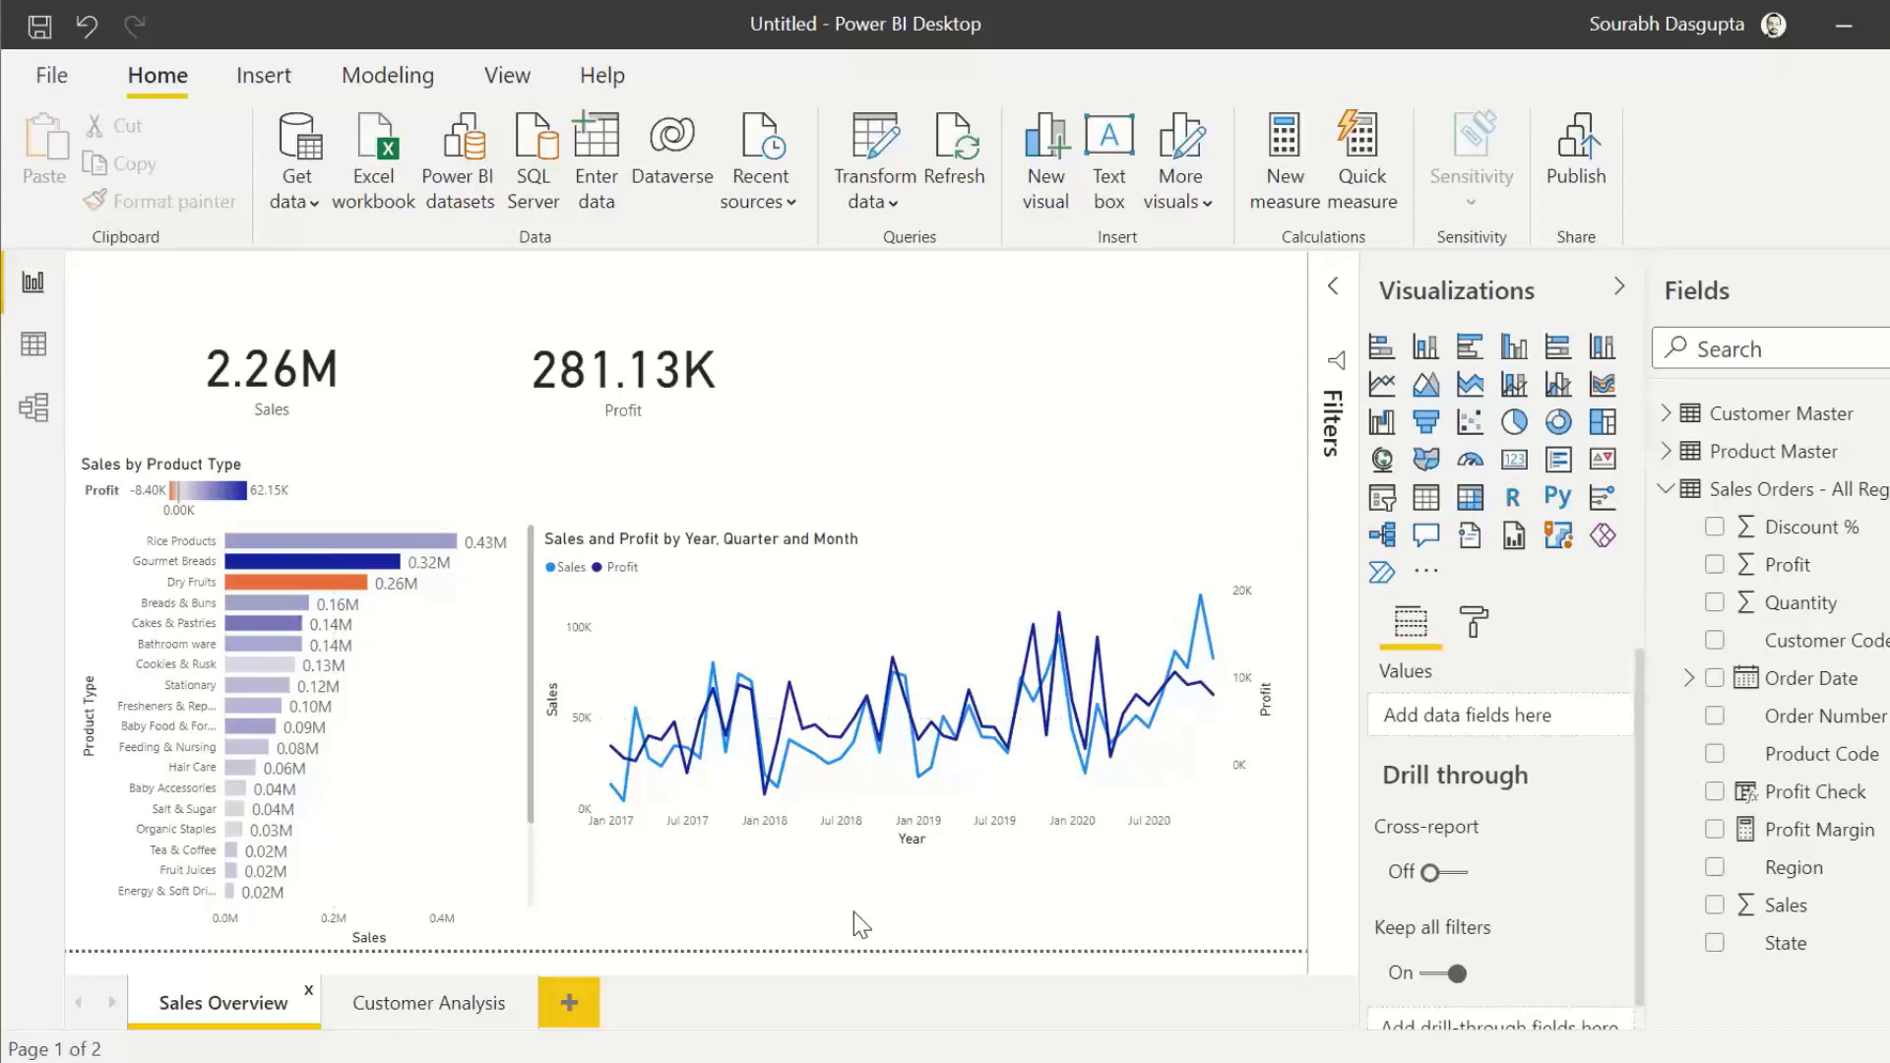
left_click(419, 1004)
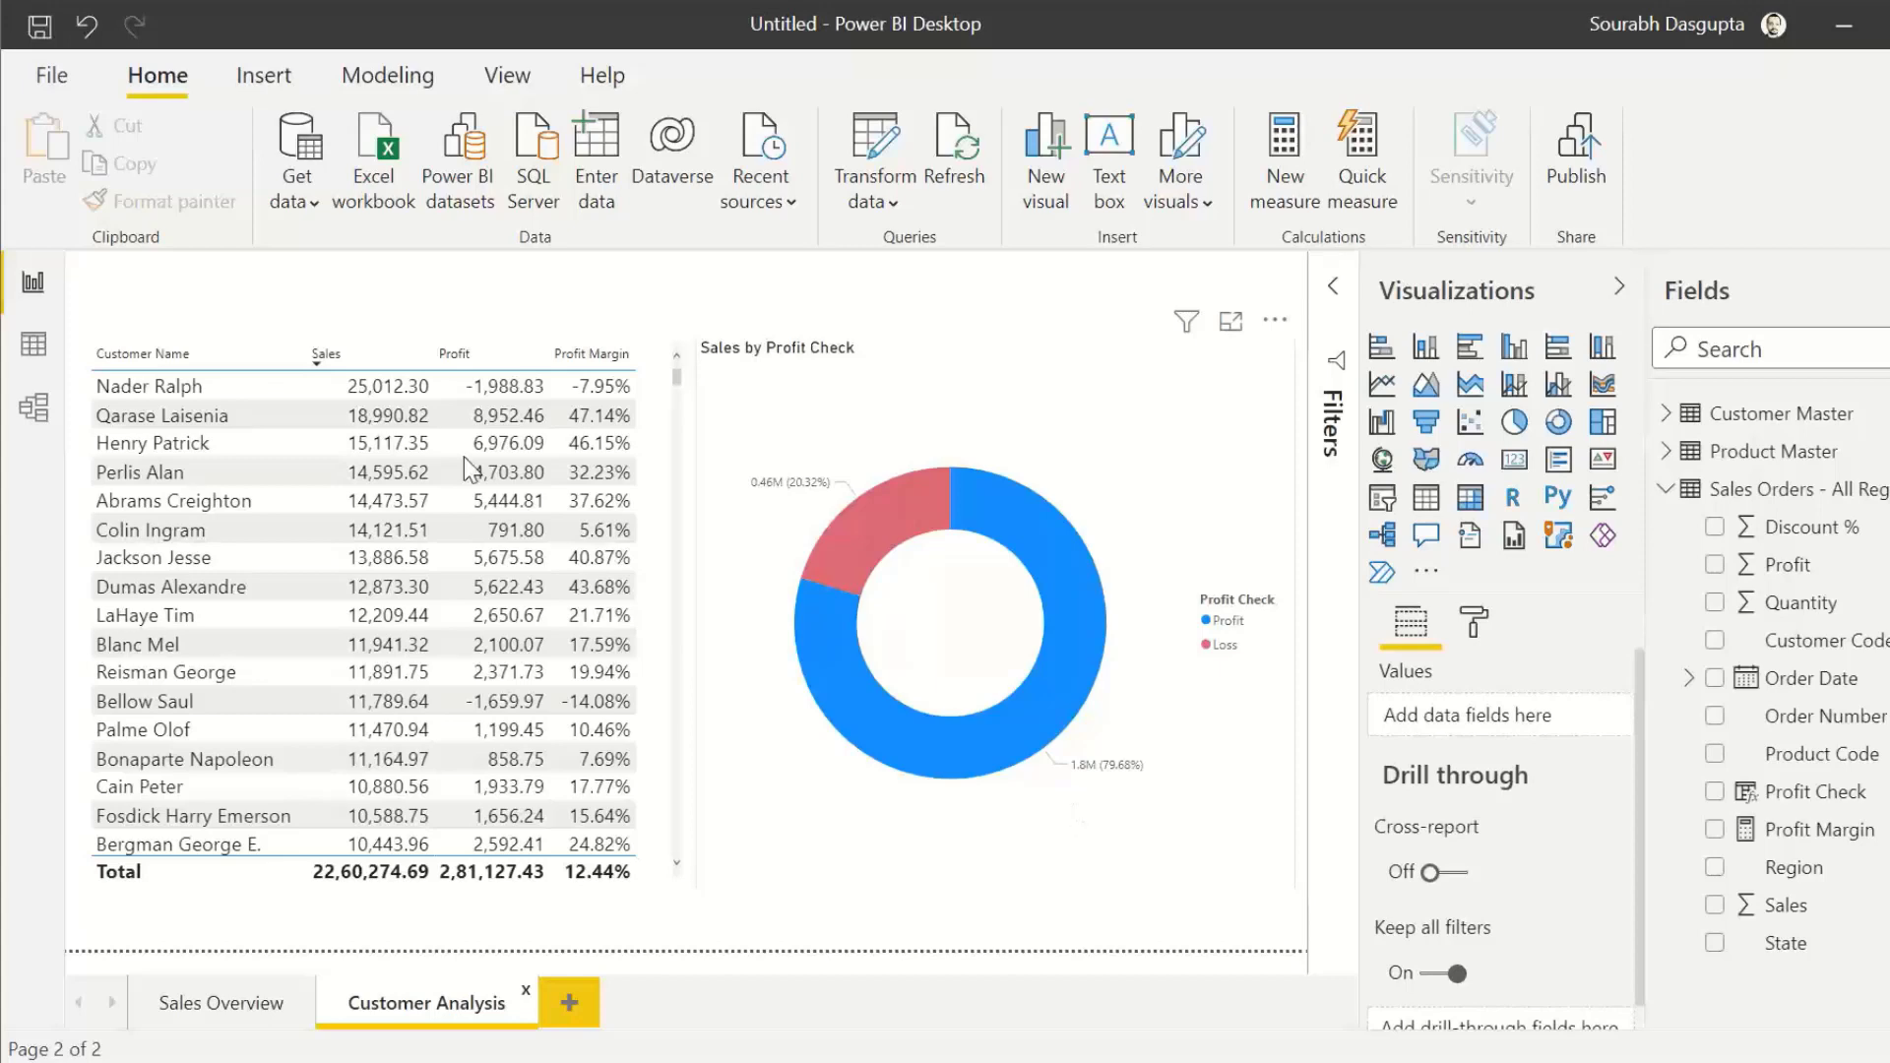
Step: Save the report as a Power BI file named Sales Data Analysis in the Data folder
left_click(51, 76)
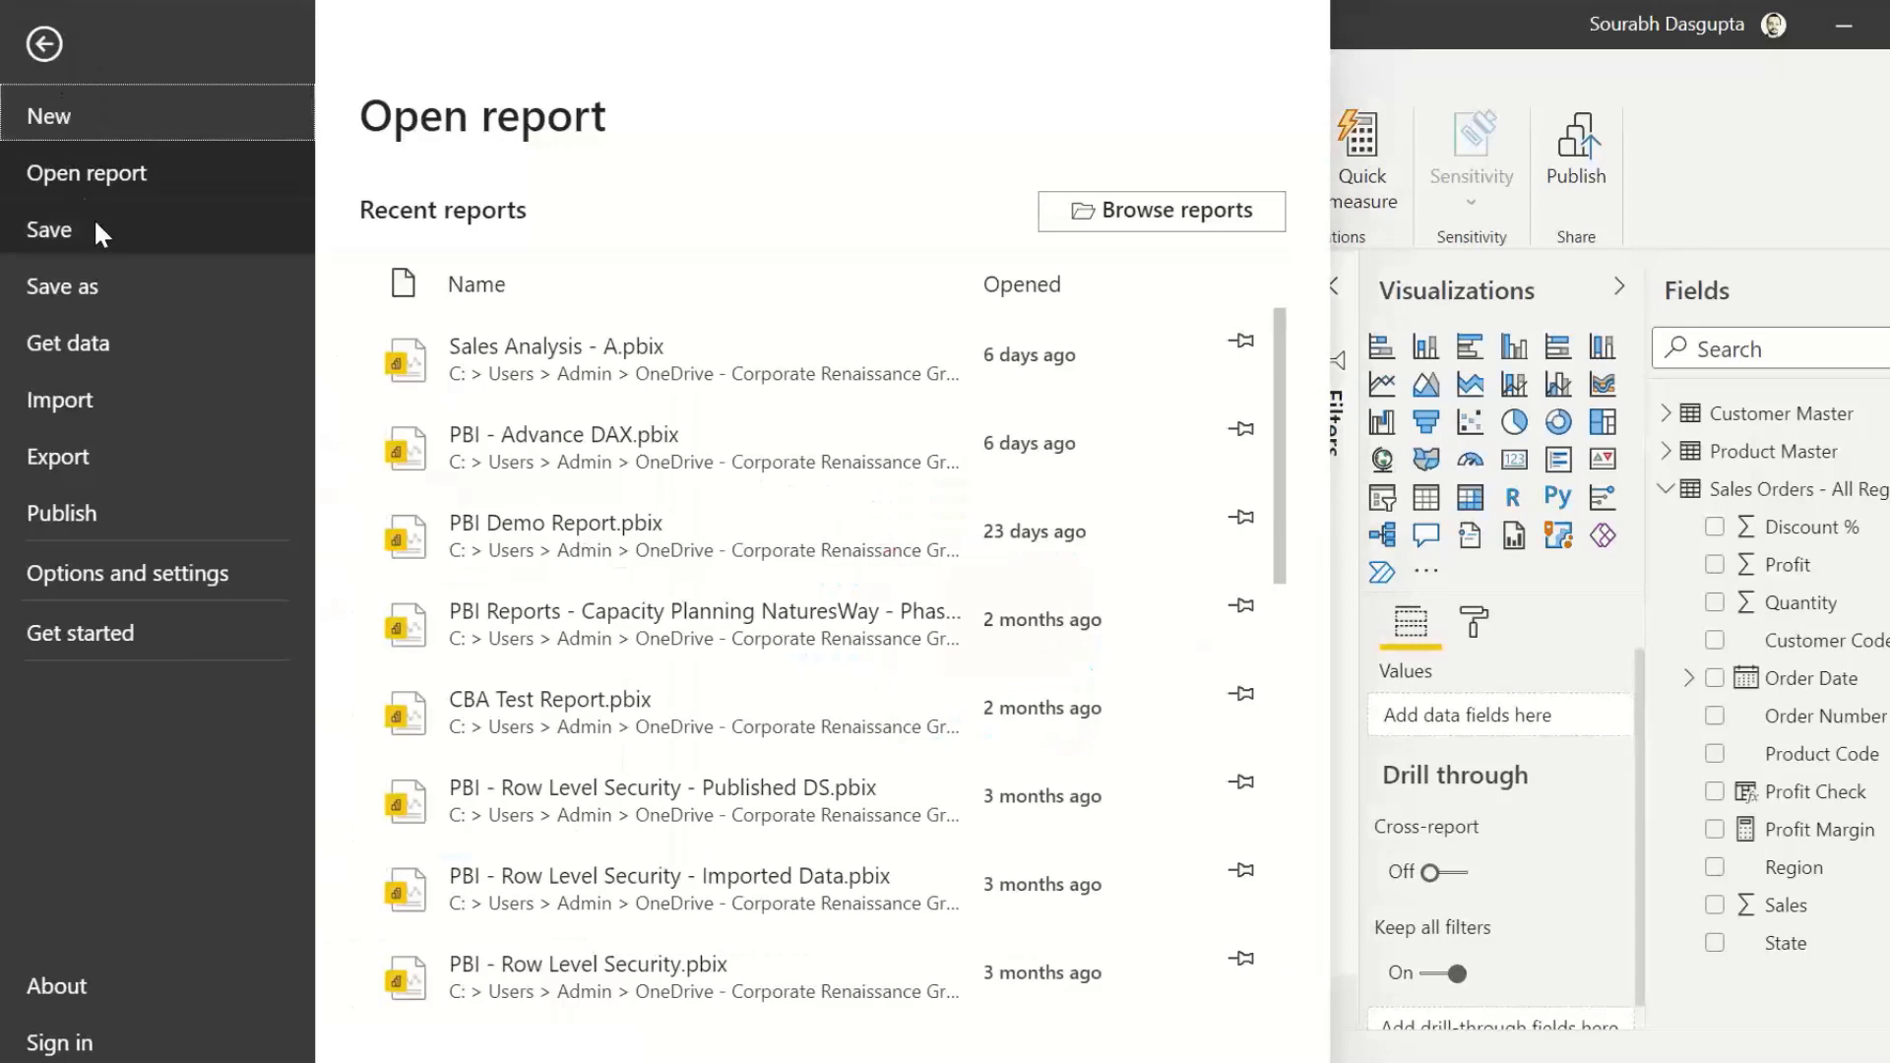
left_click(71, 229)
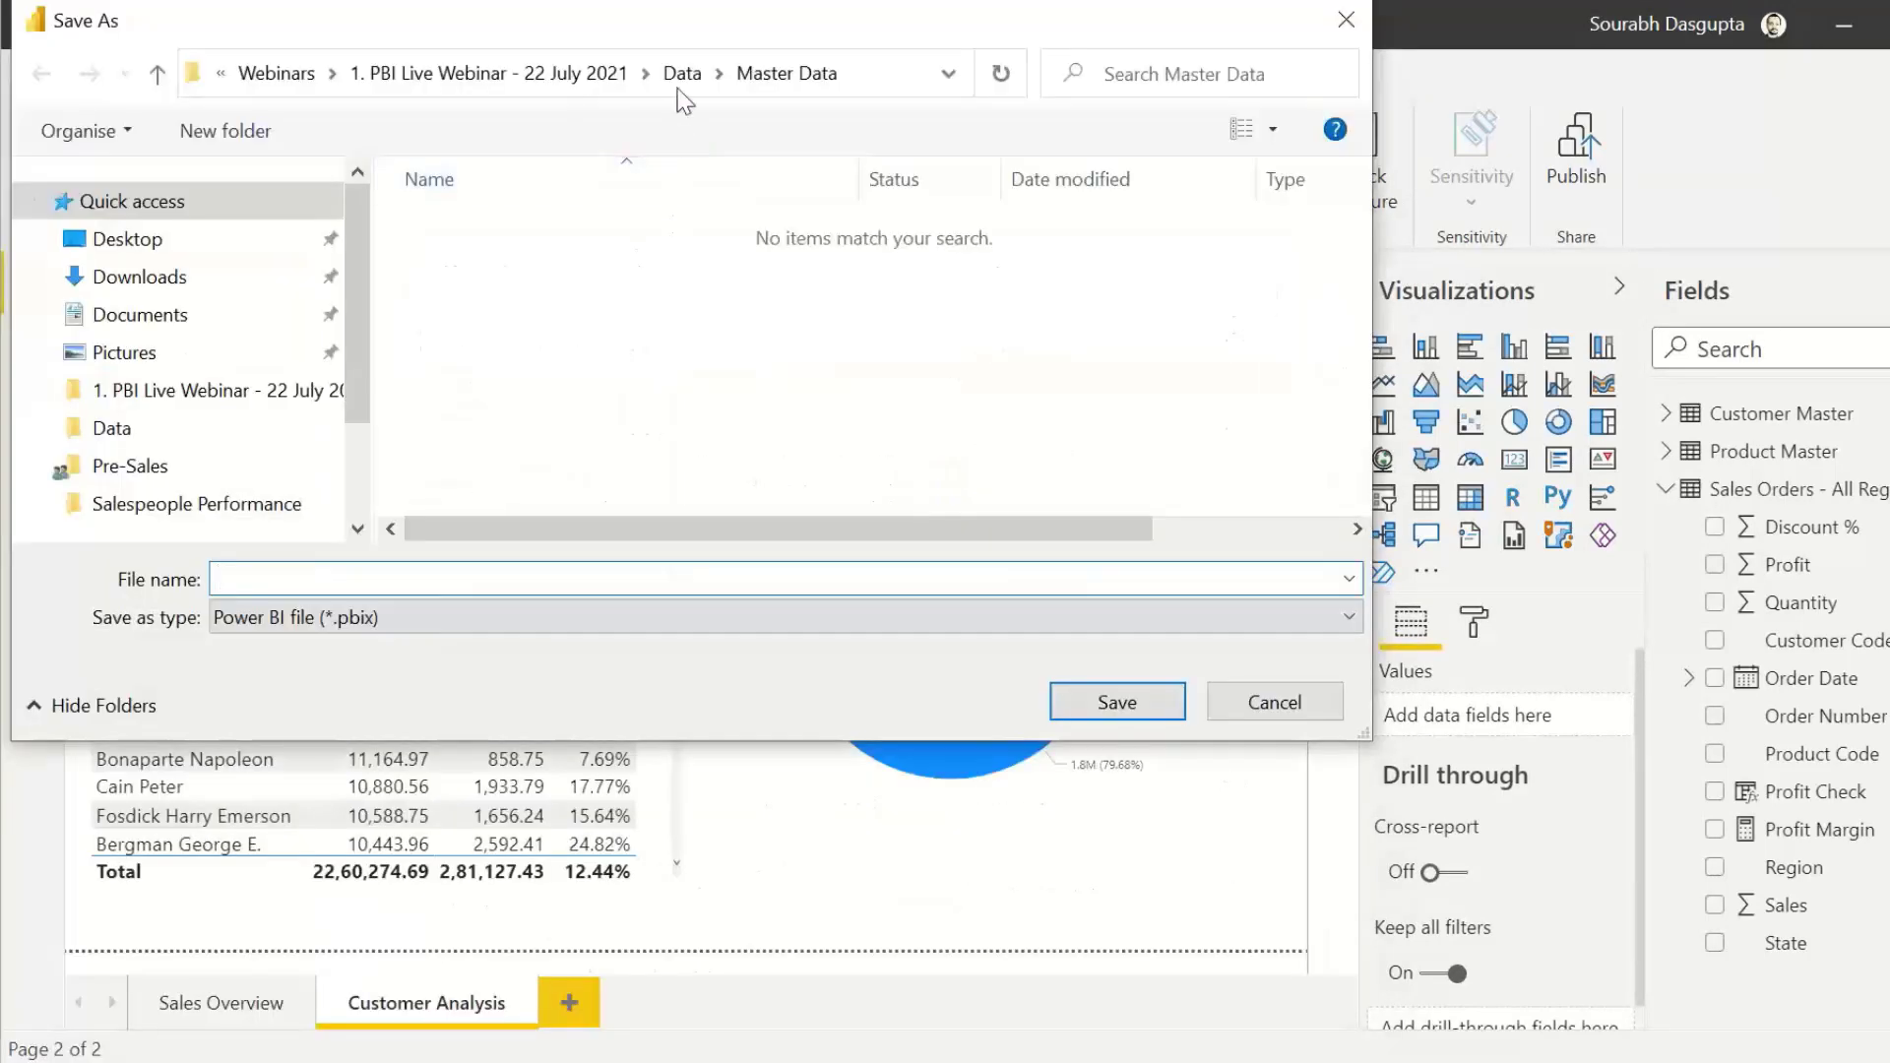
left_click(680, 69)
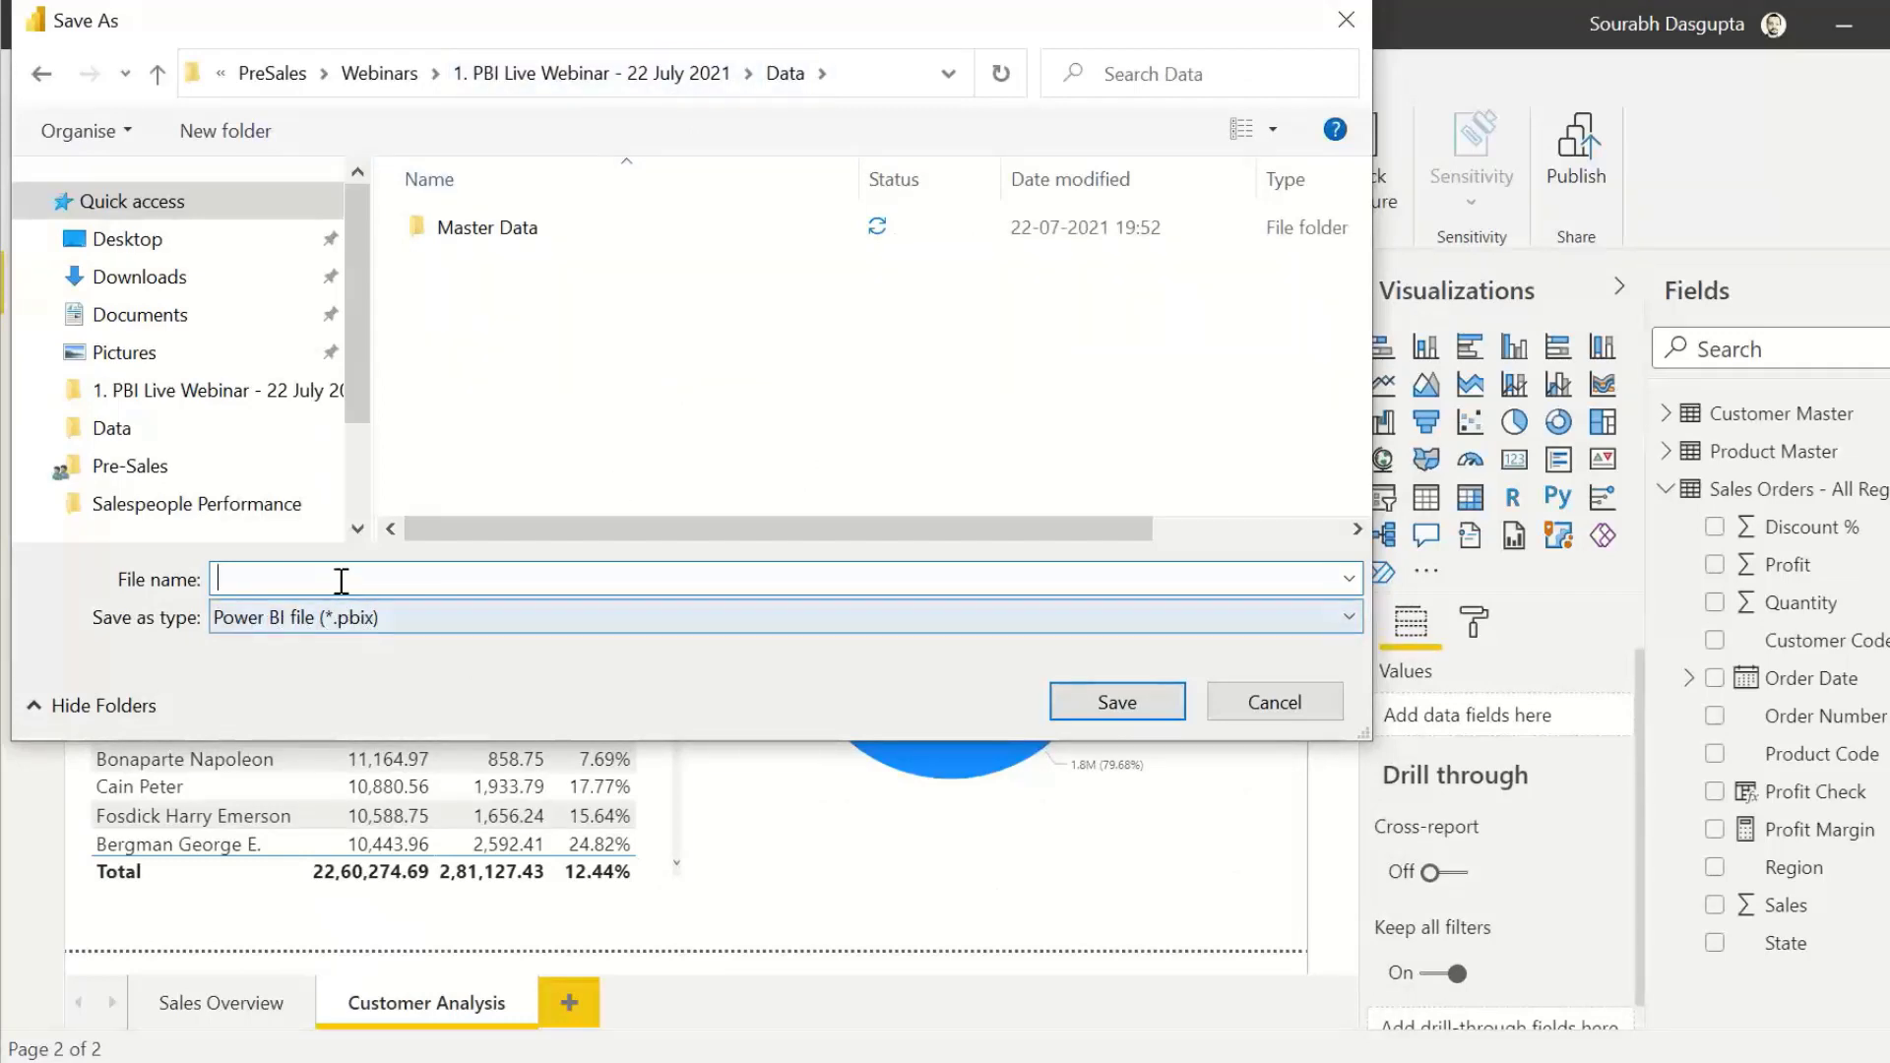
type("Slaes")
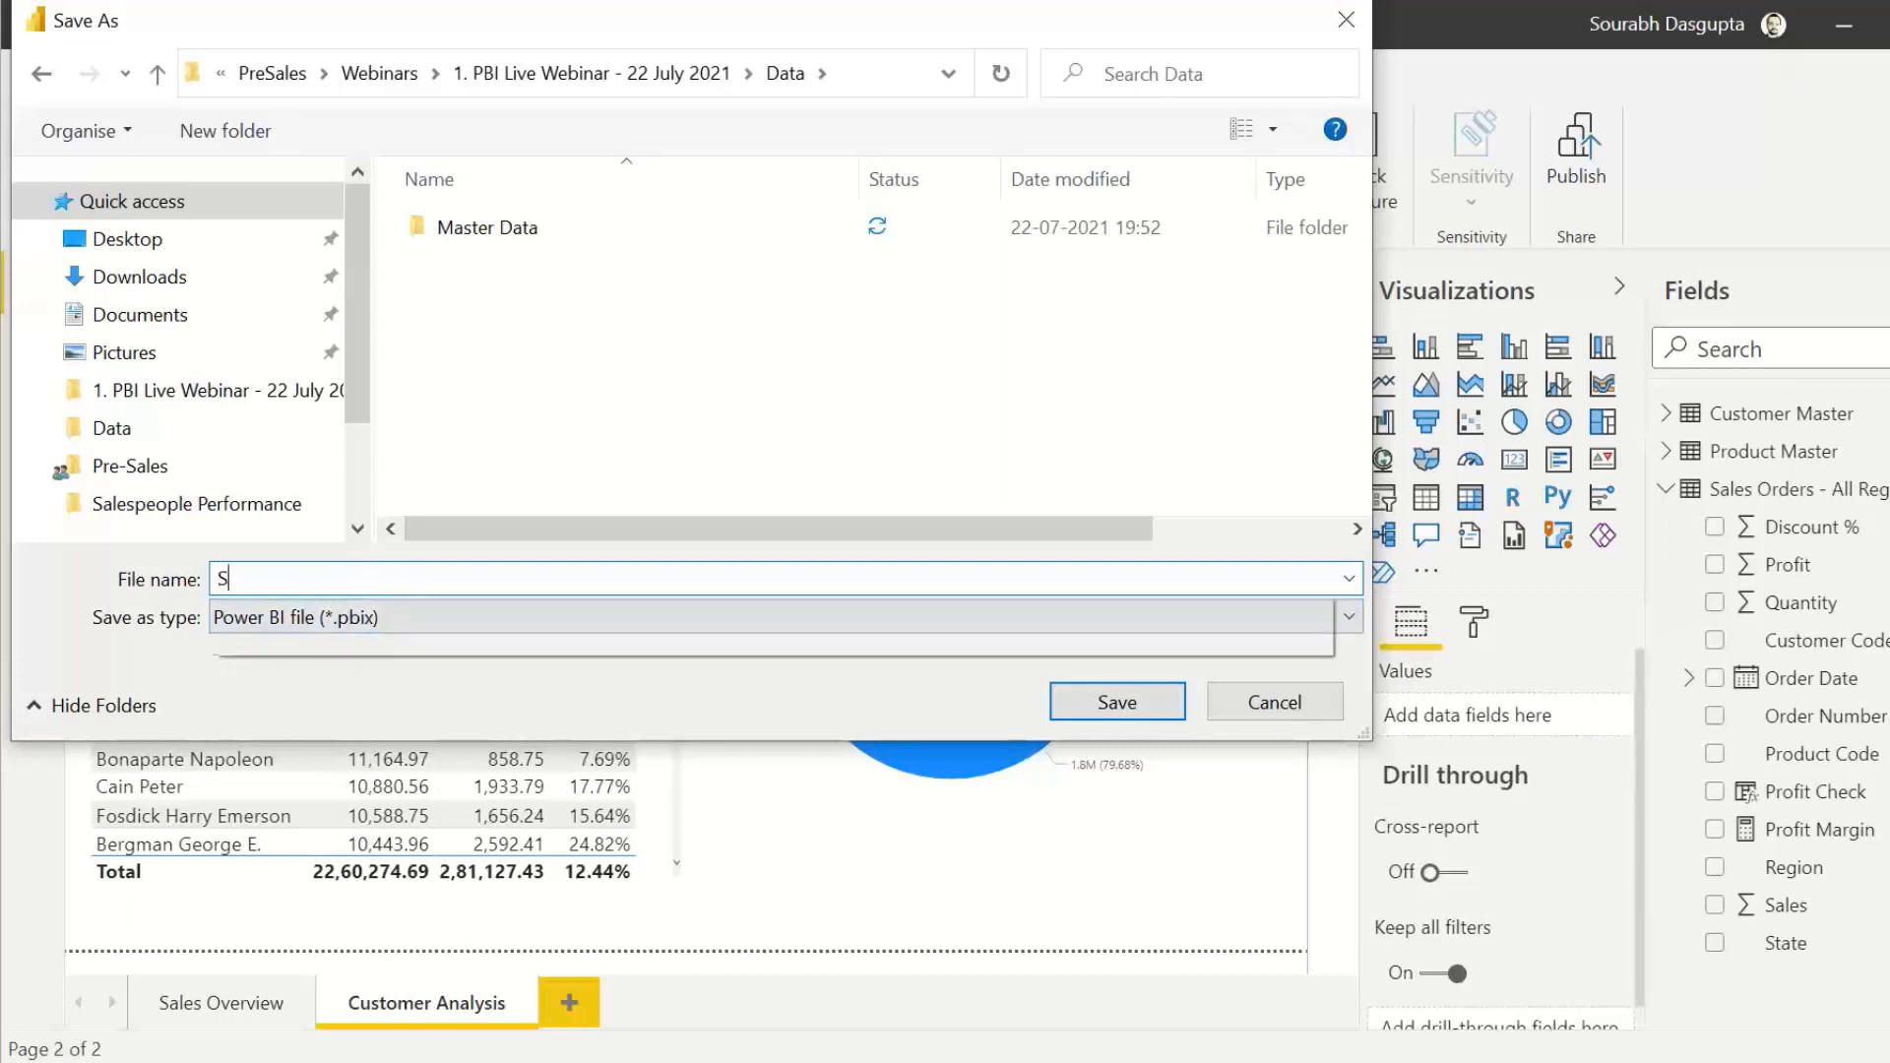
key("BackSpace")
key("BackSpace")
key("BackSpace")
key("BackSpace")
type("ales ")
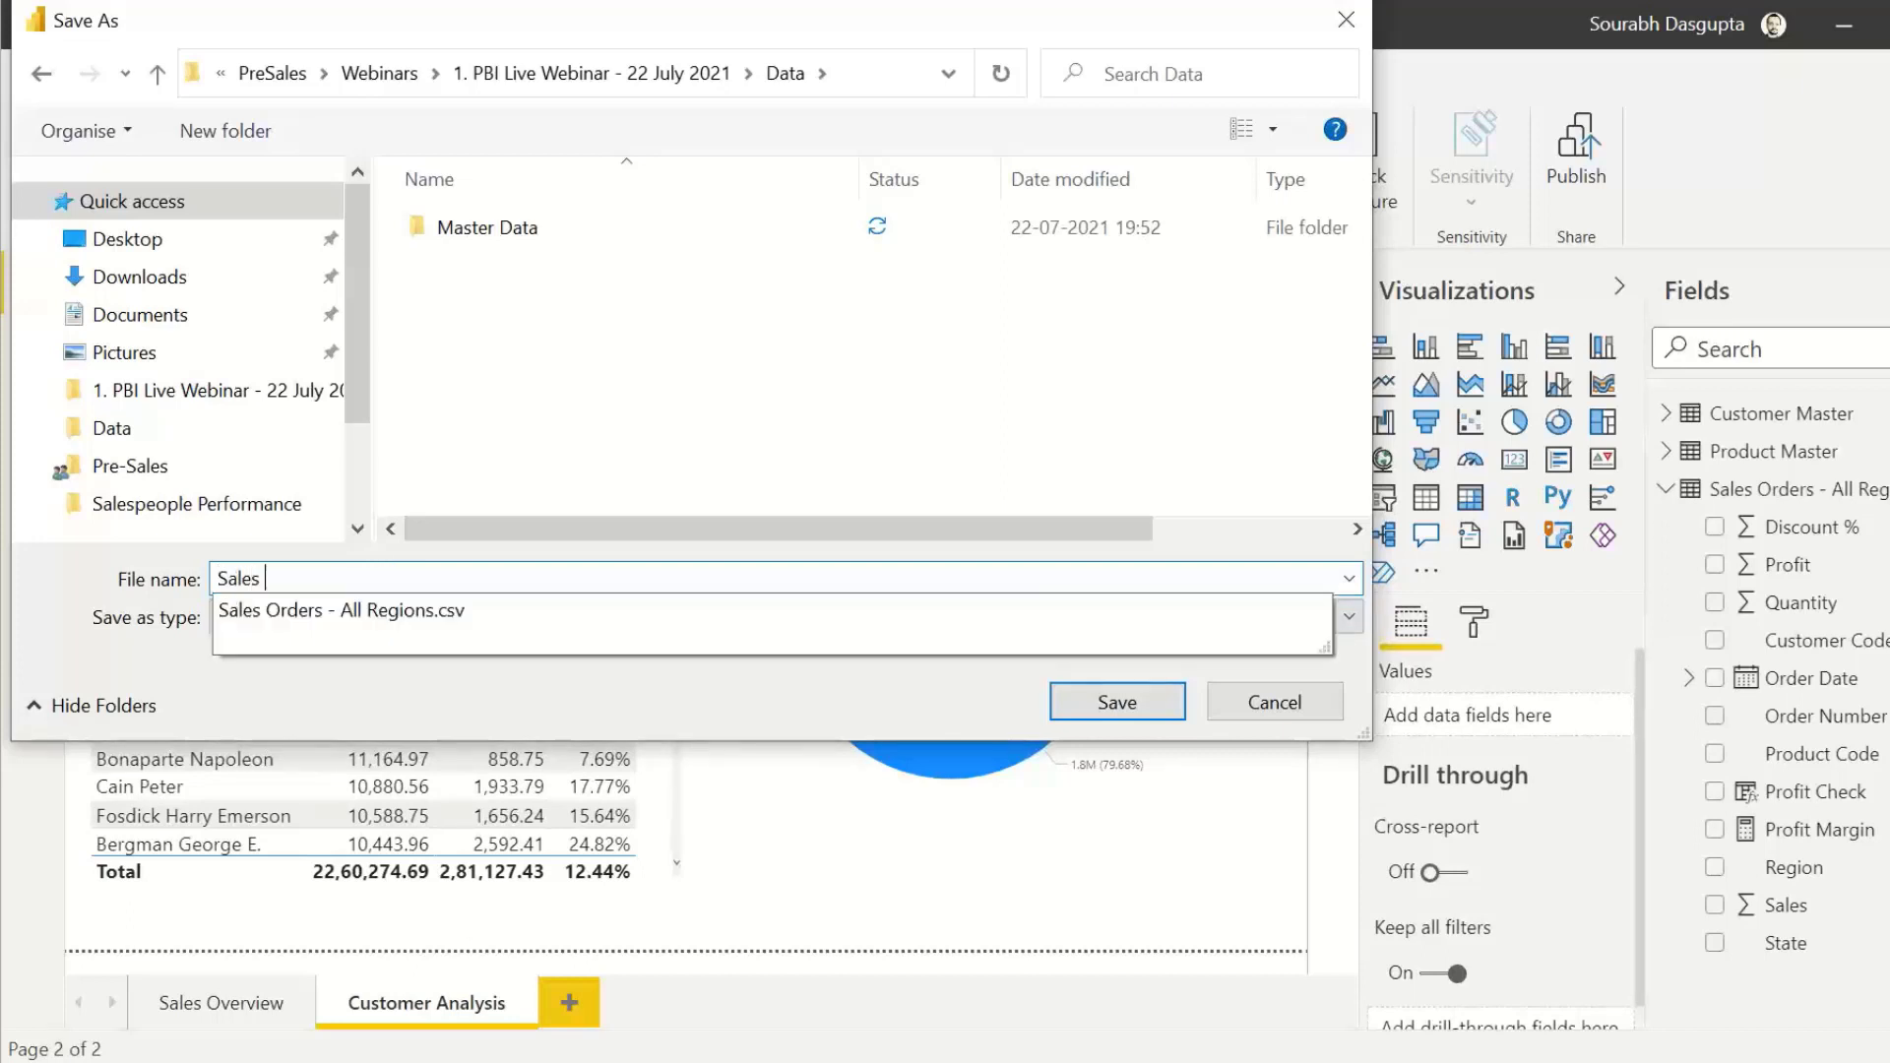
type("Data ANalysis")
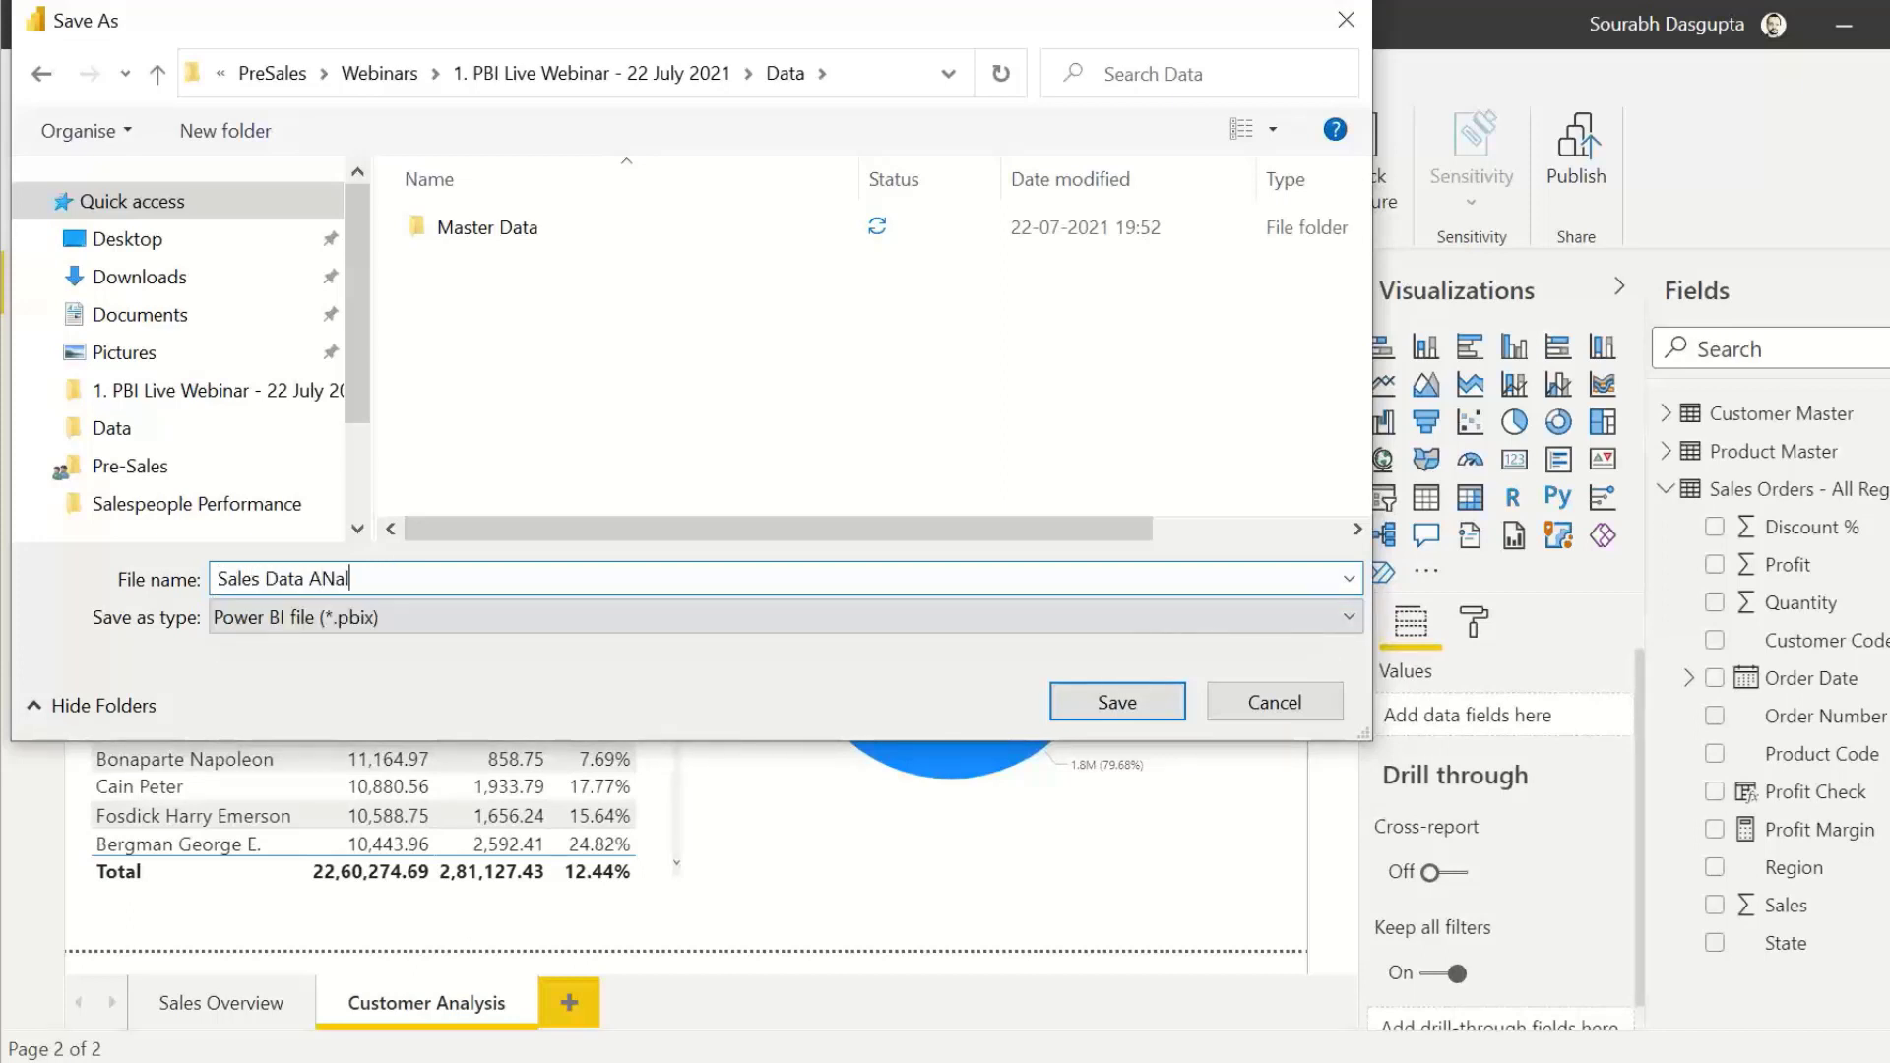
key("BackSpace")
key("BackSpace")
key("BackSpace")
key("BackSpace")
key("BackSpace")
key("BackSpace")
key("BackSpace")
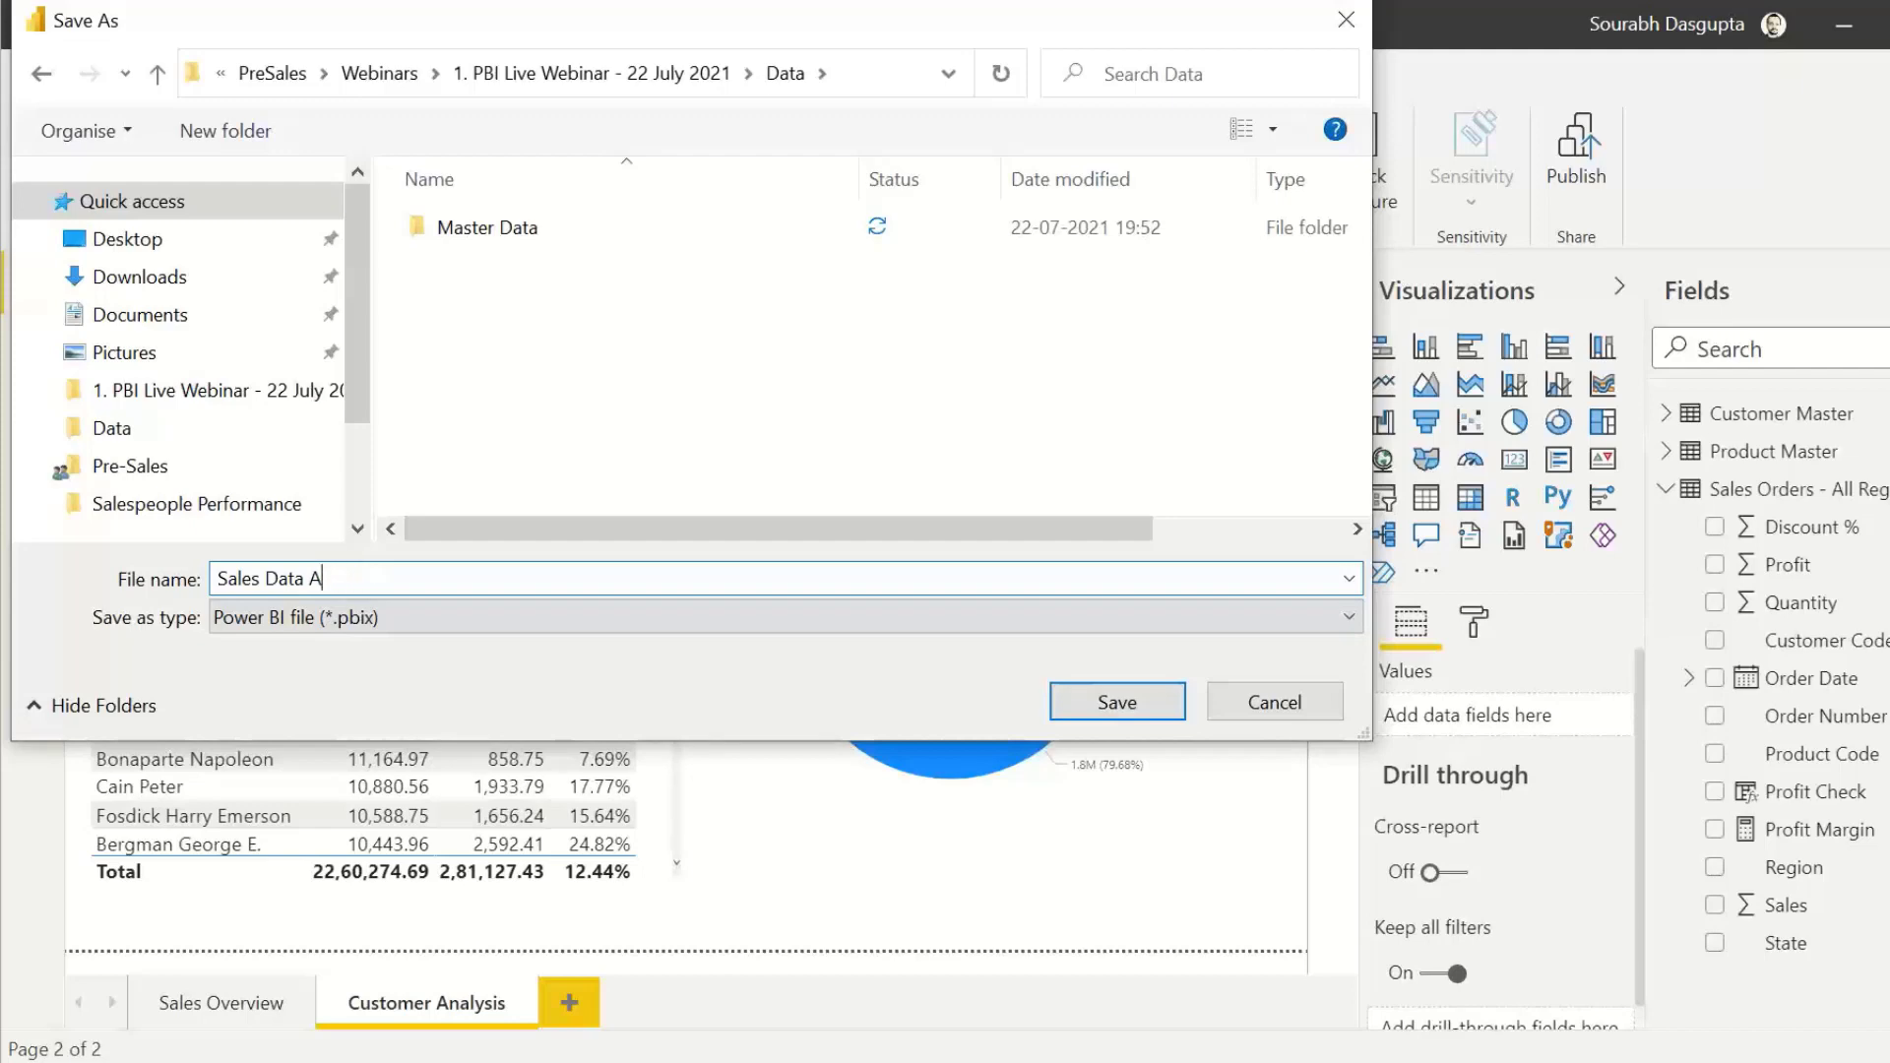
type("nalysis")
key("Return")
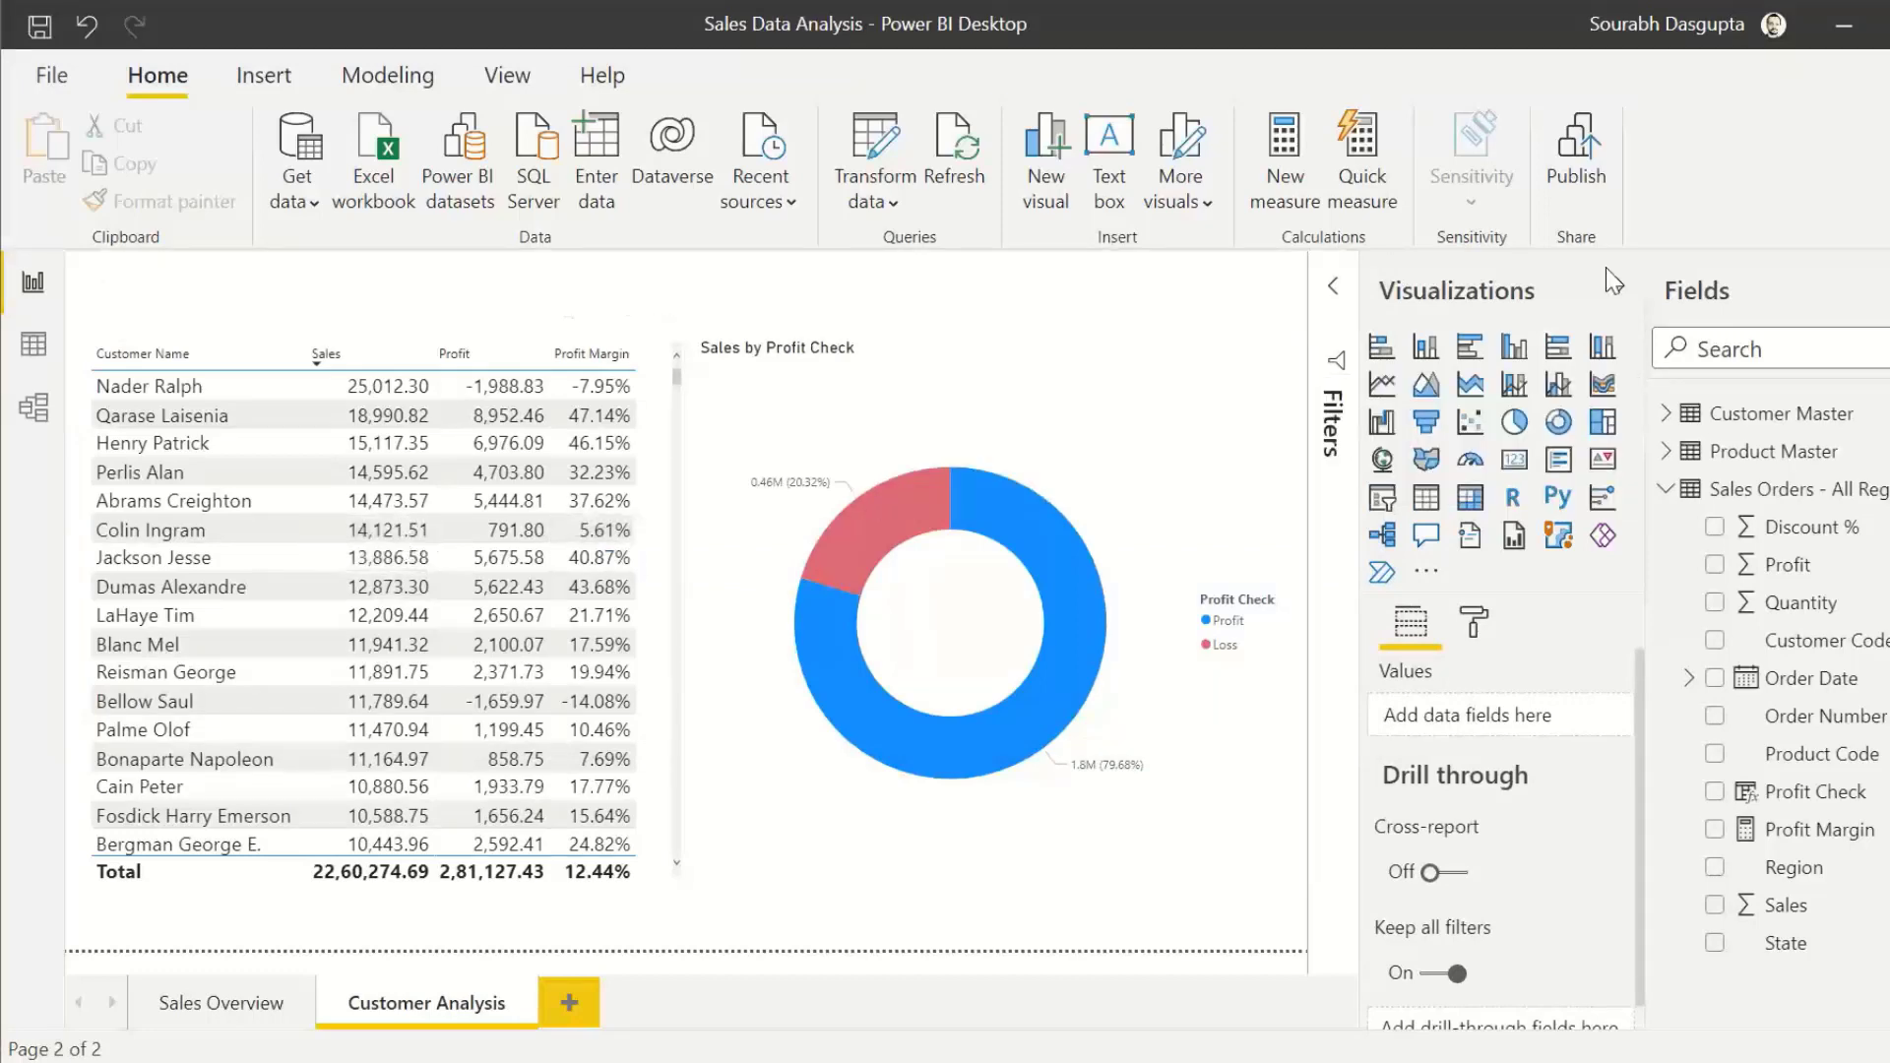
Step: Publish the saved report to My workspace in the Power BI service
left_click(1581, 151)
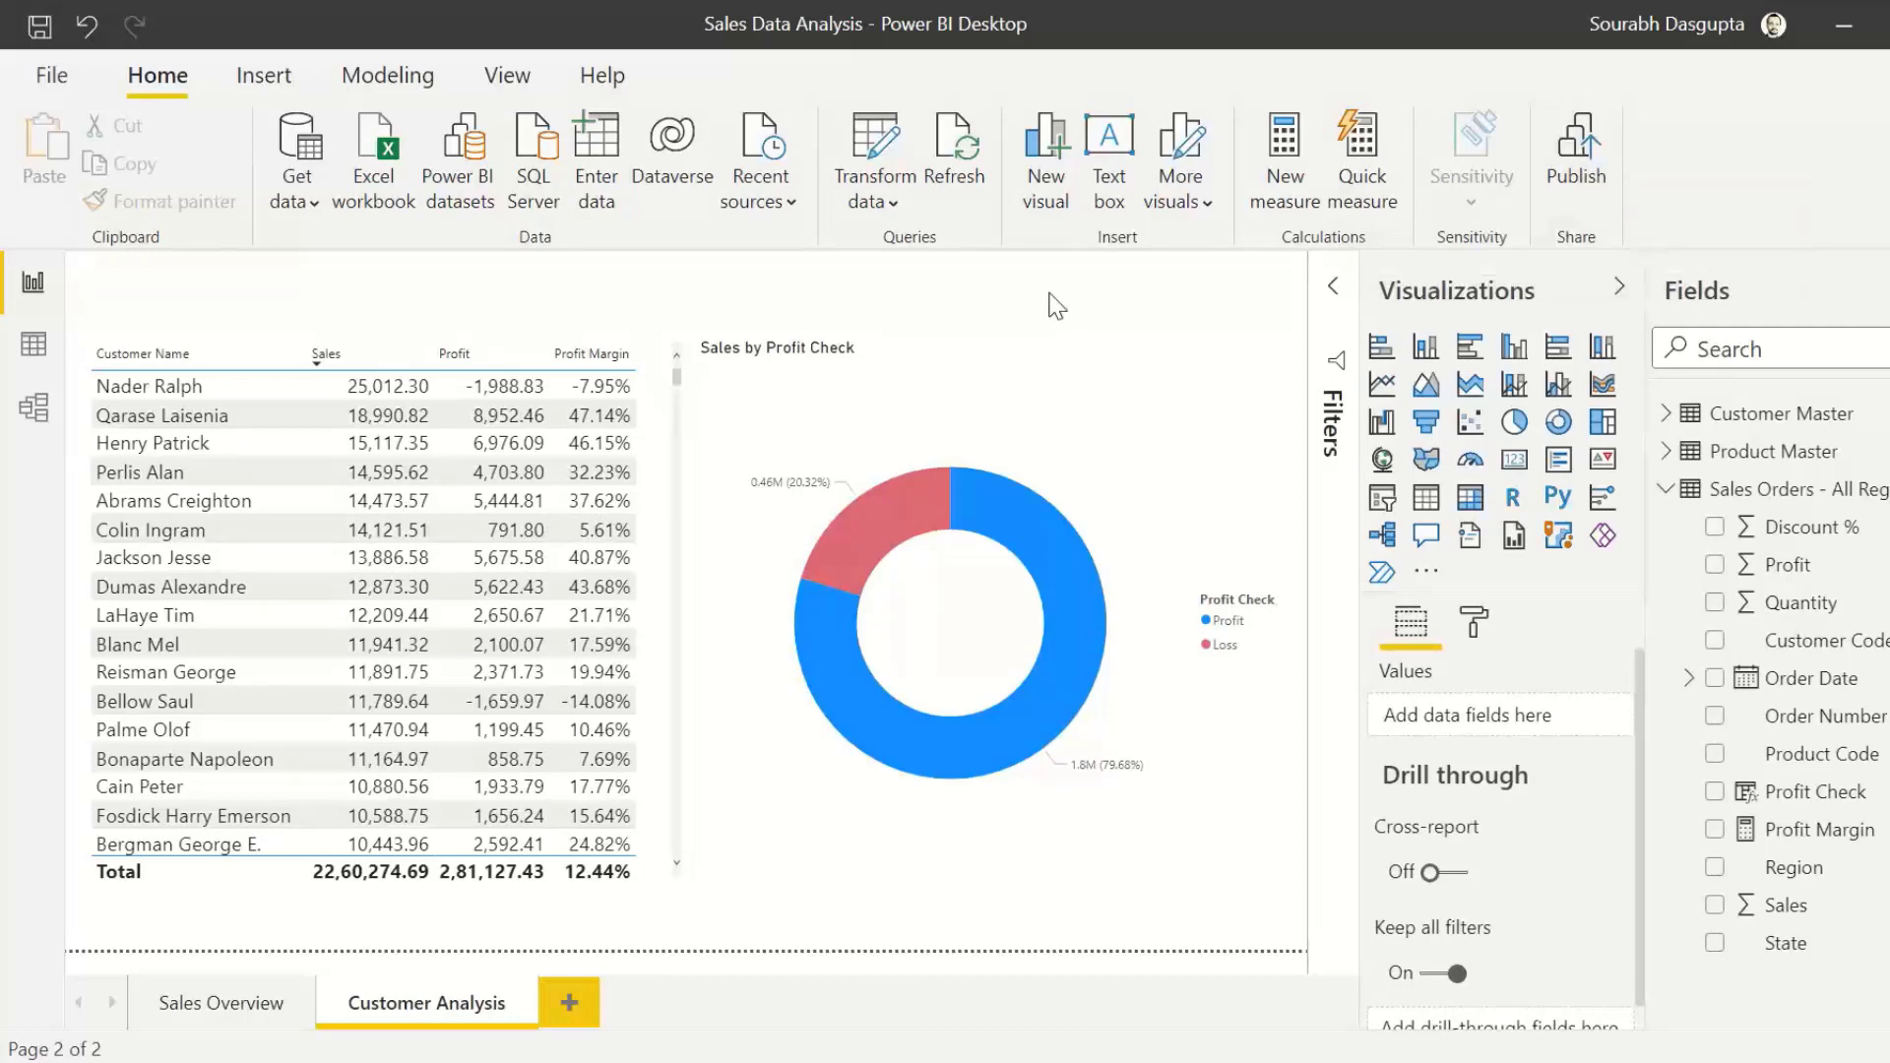
left_click(1581, 166)
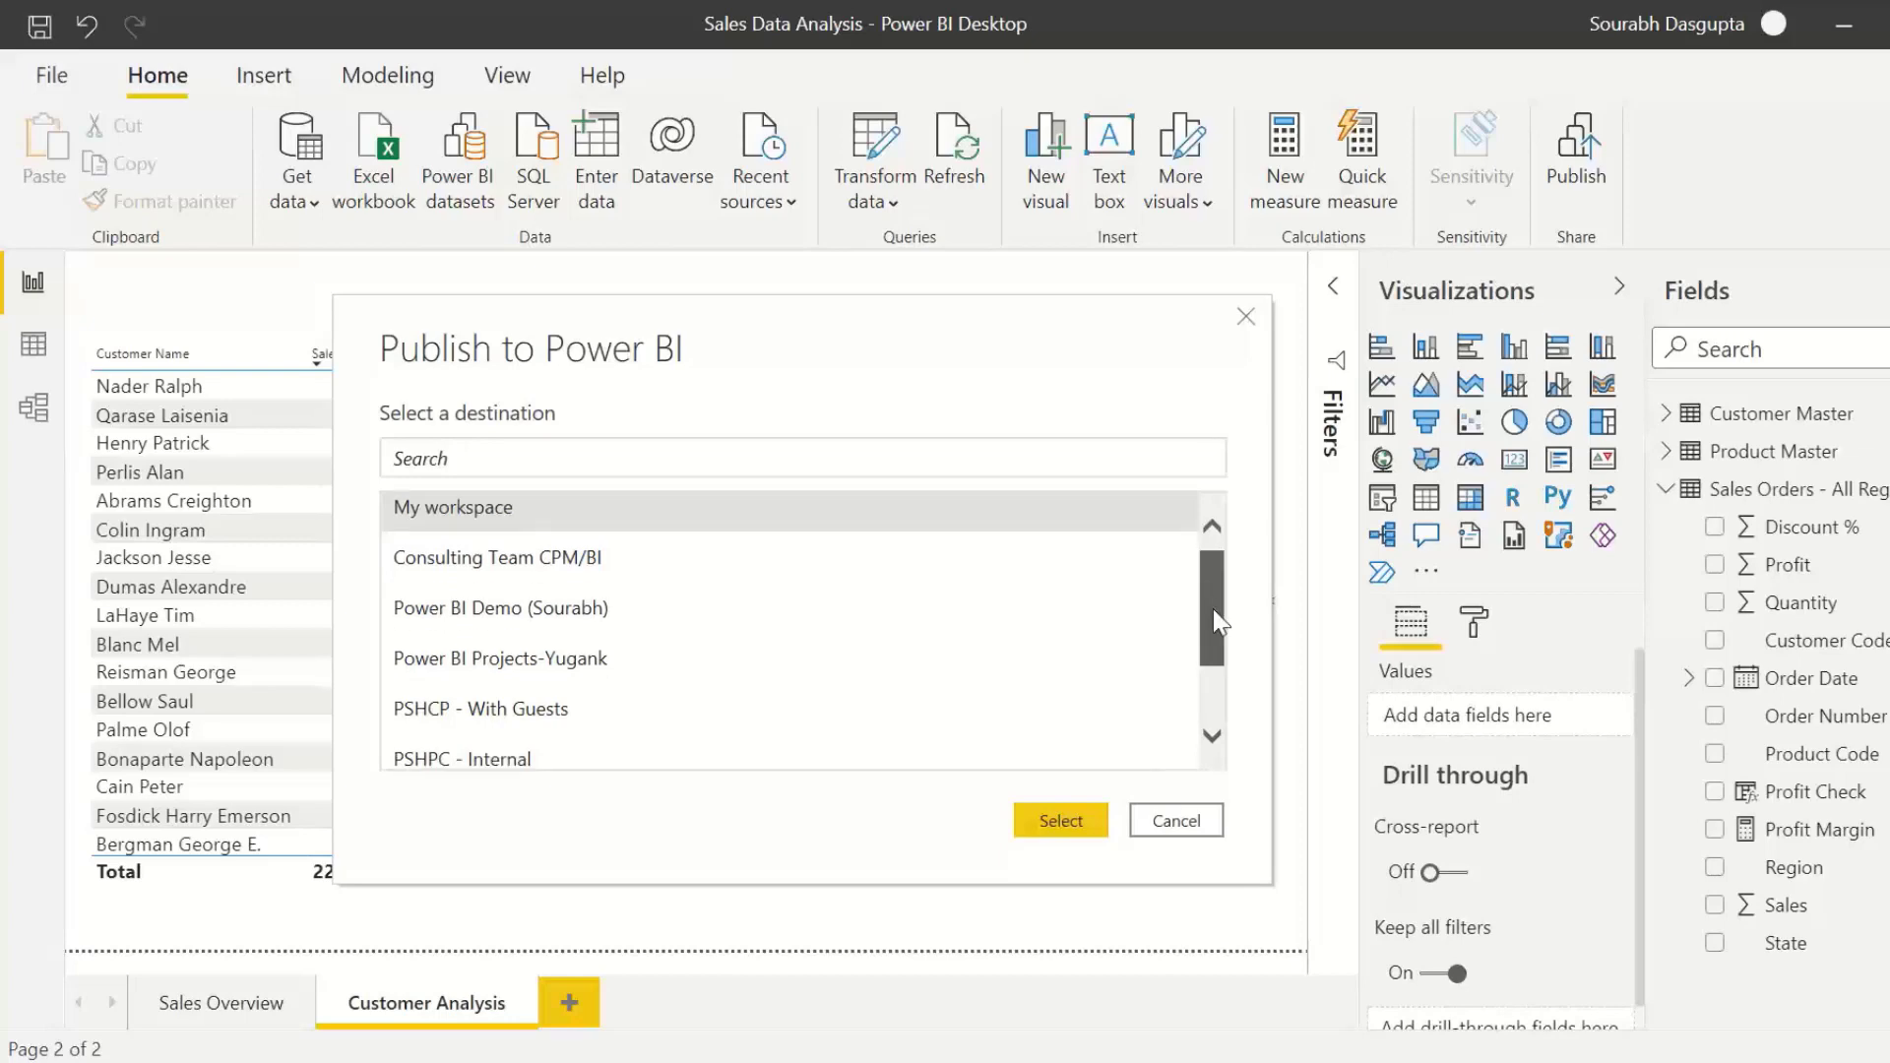
scroll(1213, 598, "down", 2)
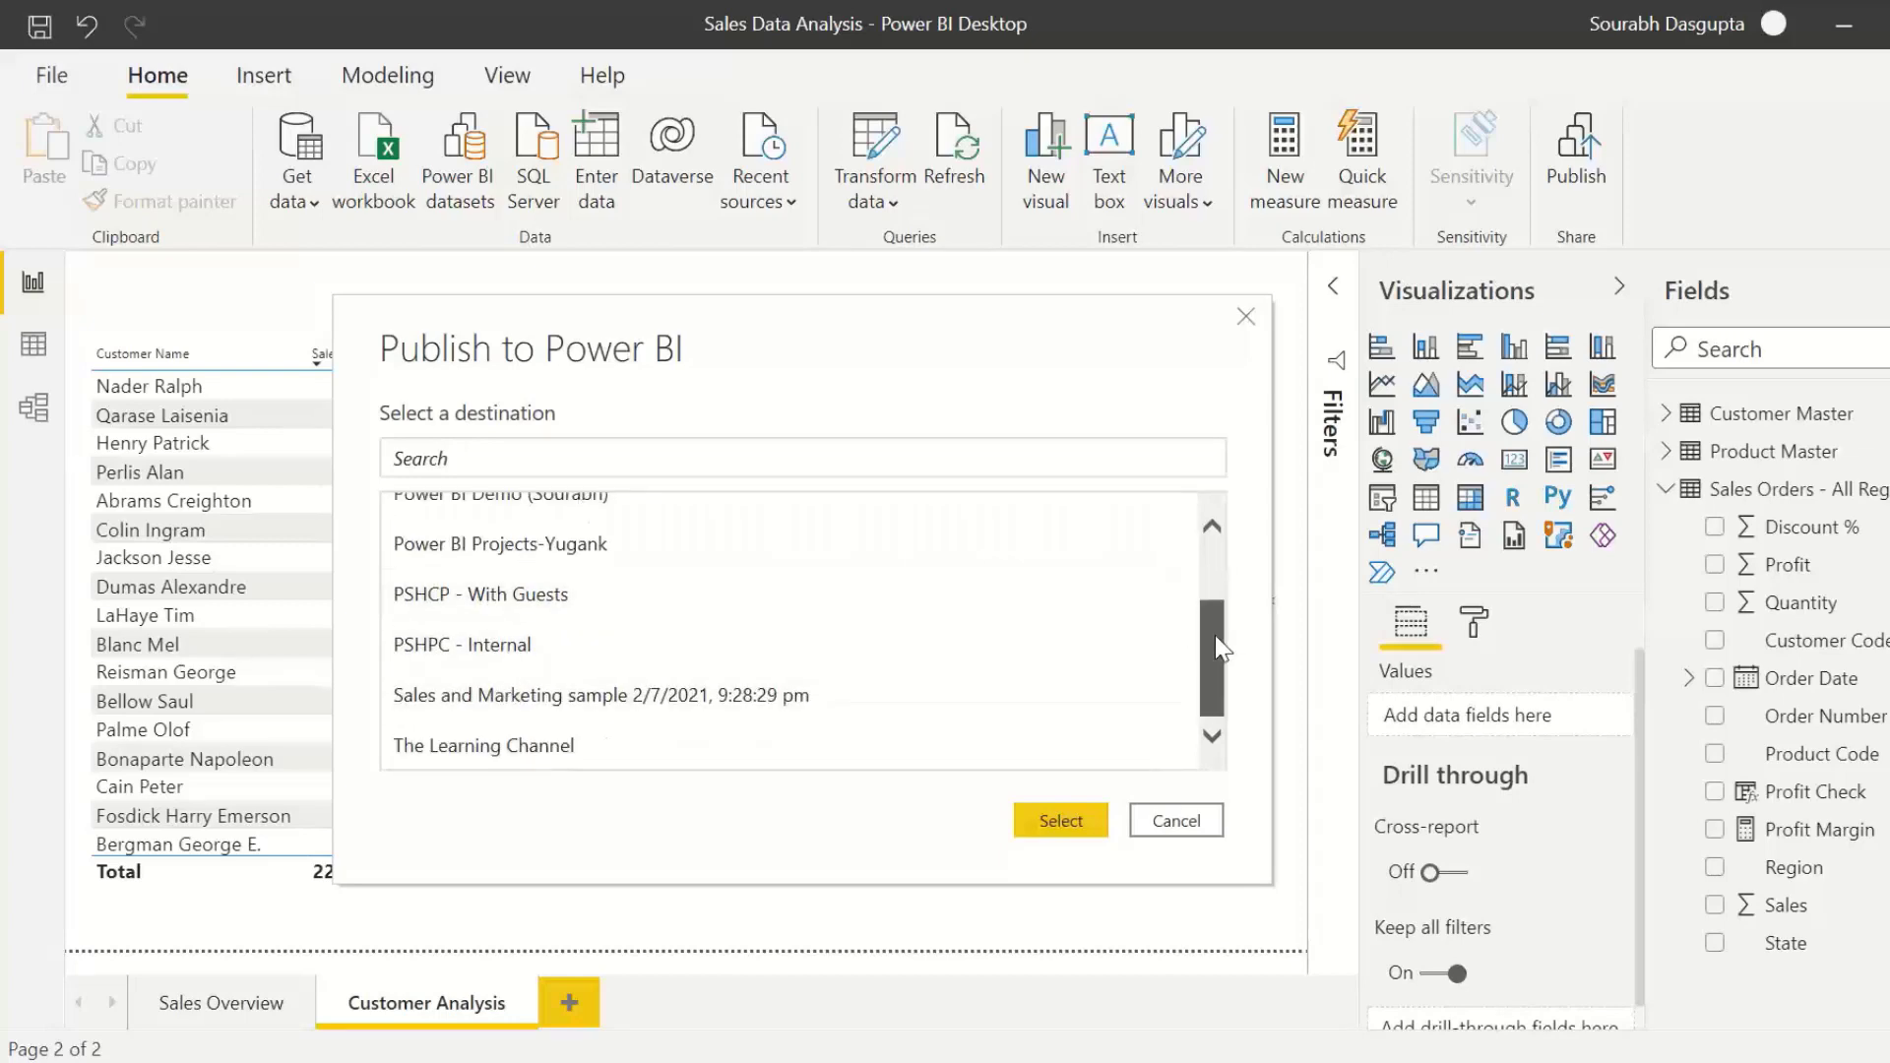
scroll(1215, 635, "up", 3)
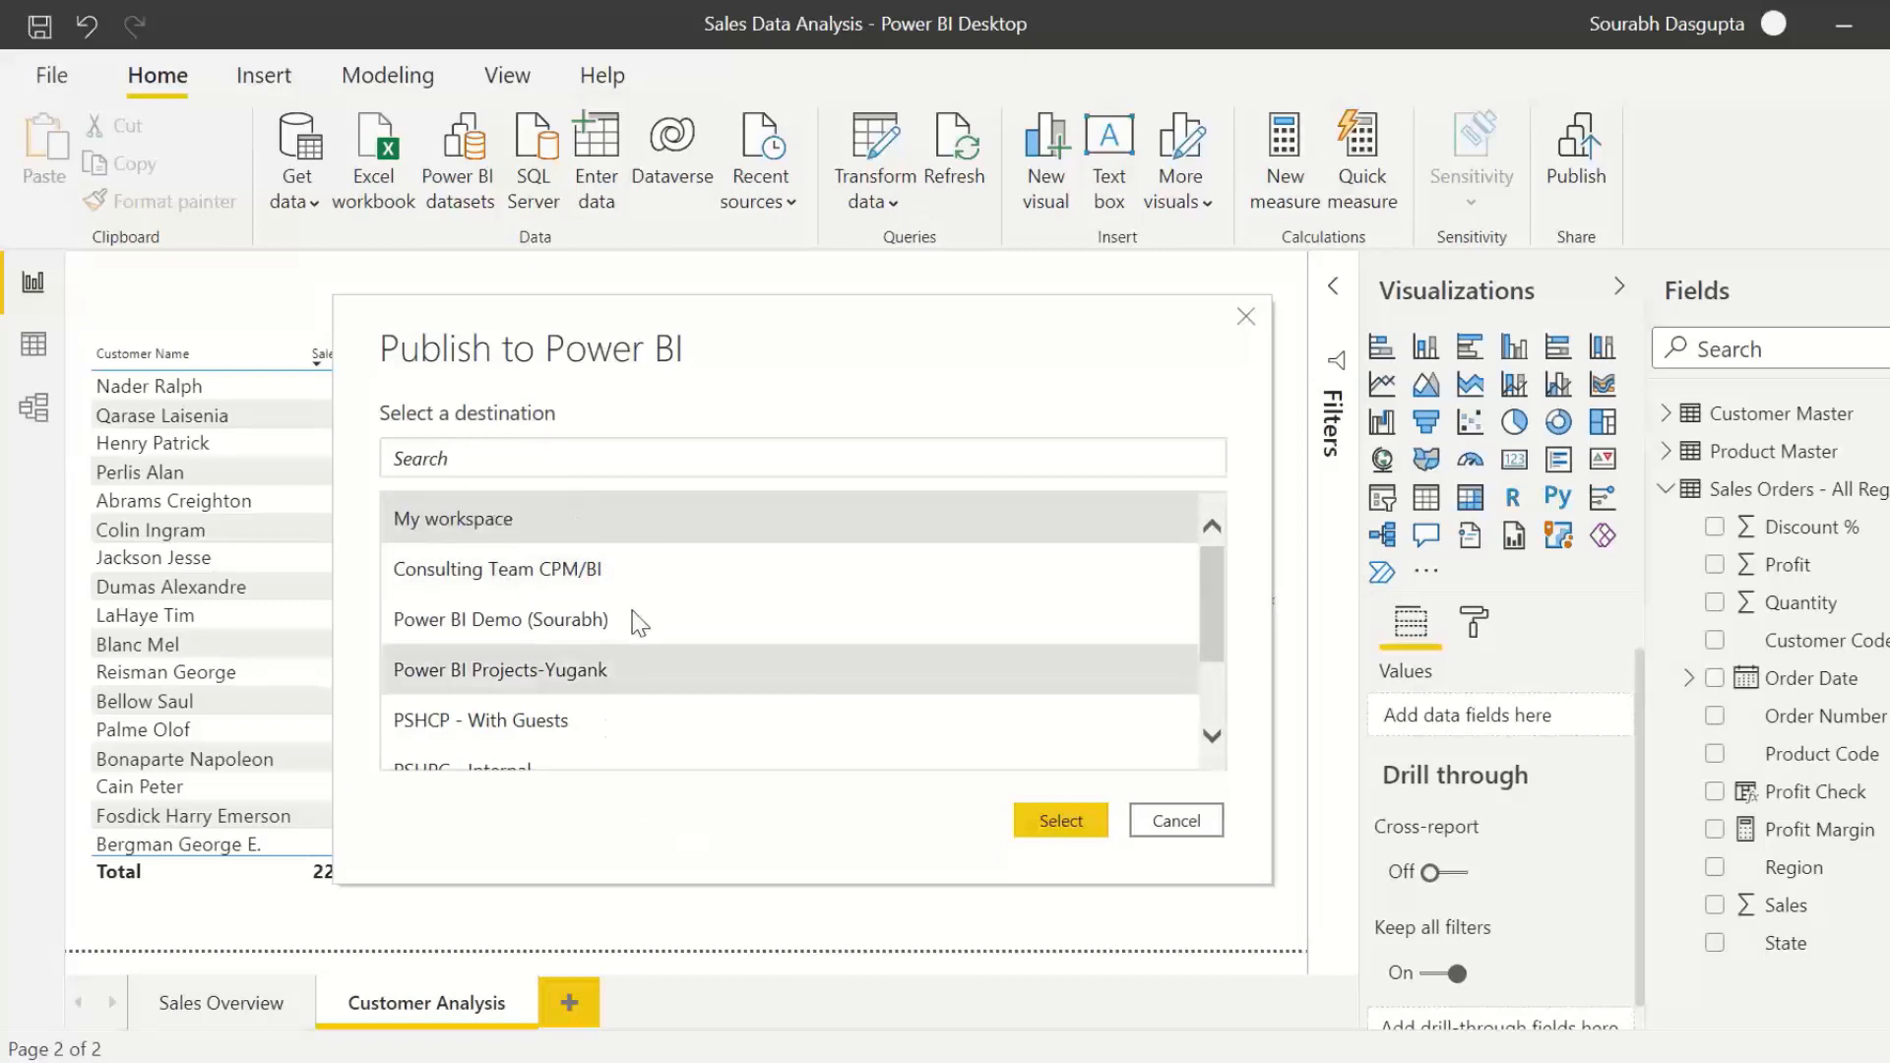
left_click(1071, 829)
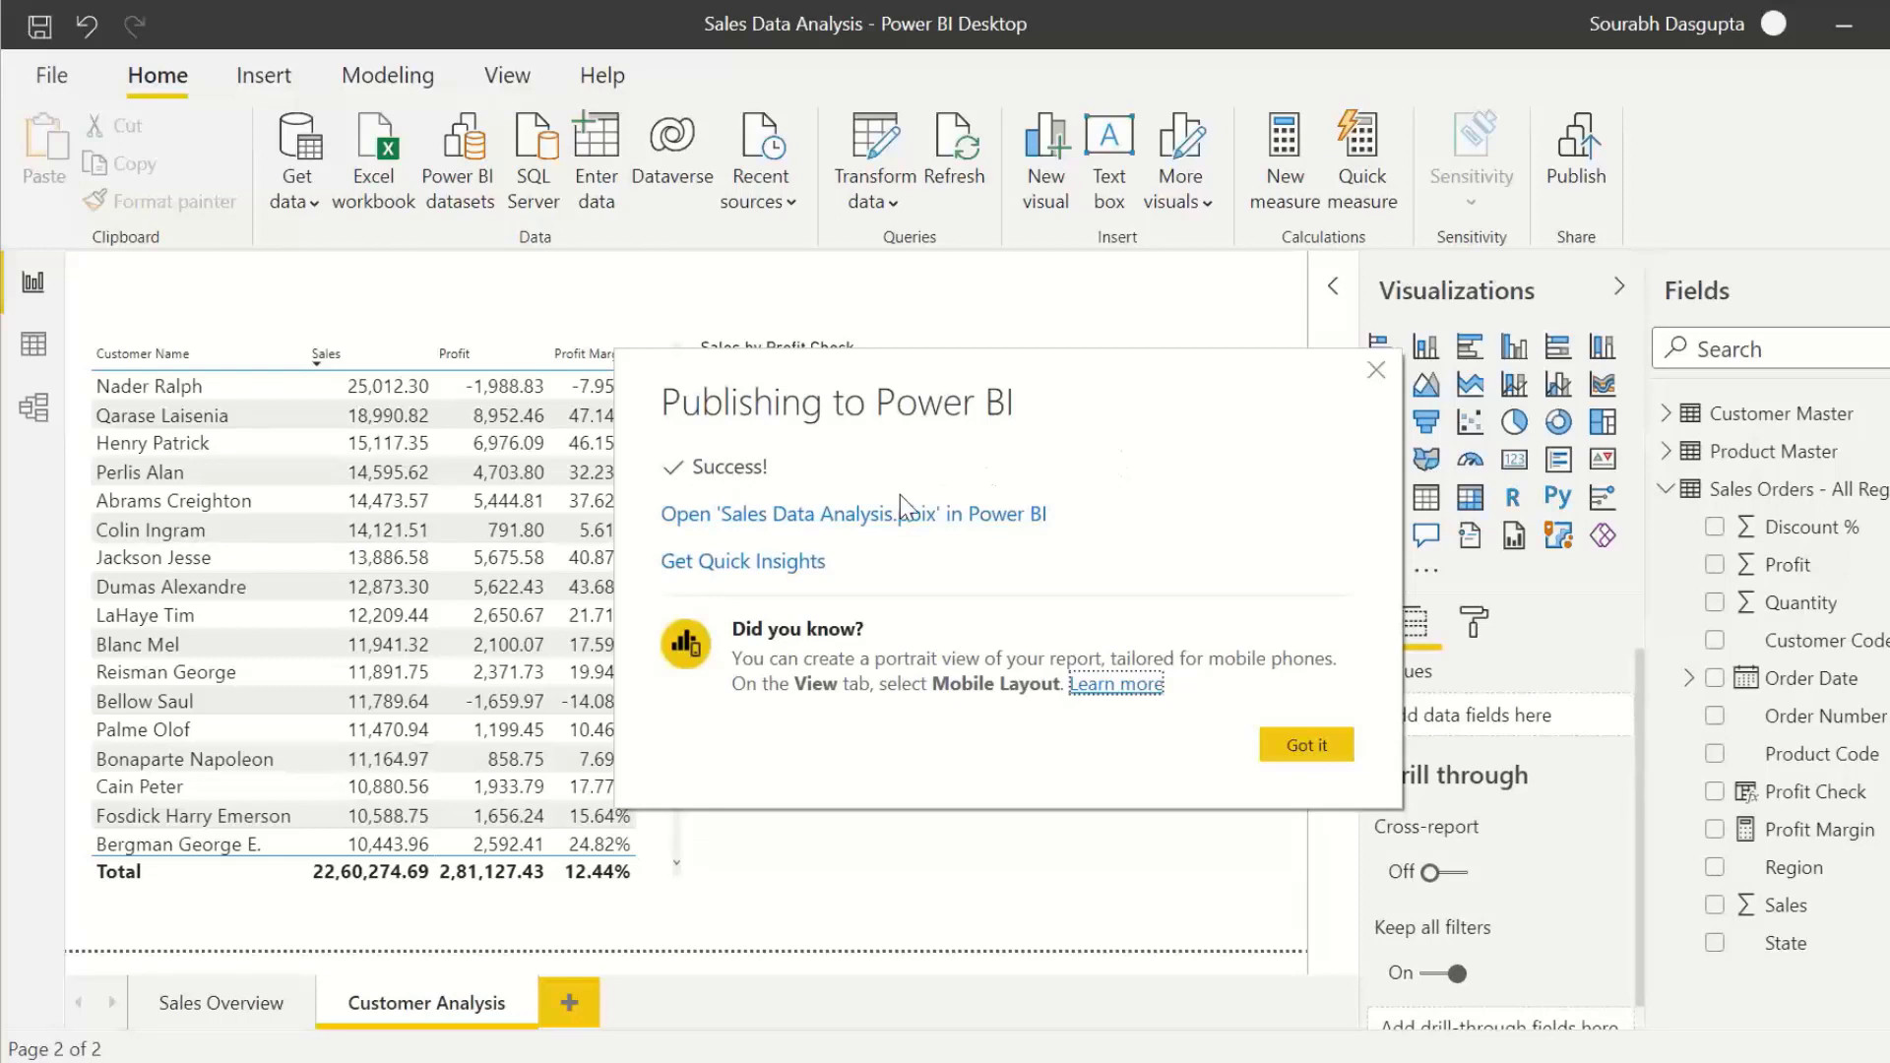
Step: Open the published report in the Power BI service and test highlighting Dry Fruits on the Sales Overview page
left_click(963, 516)
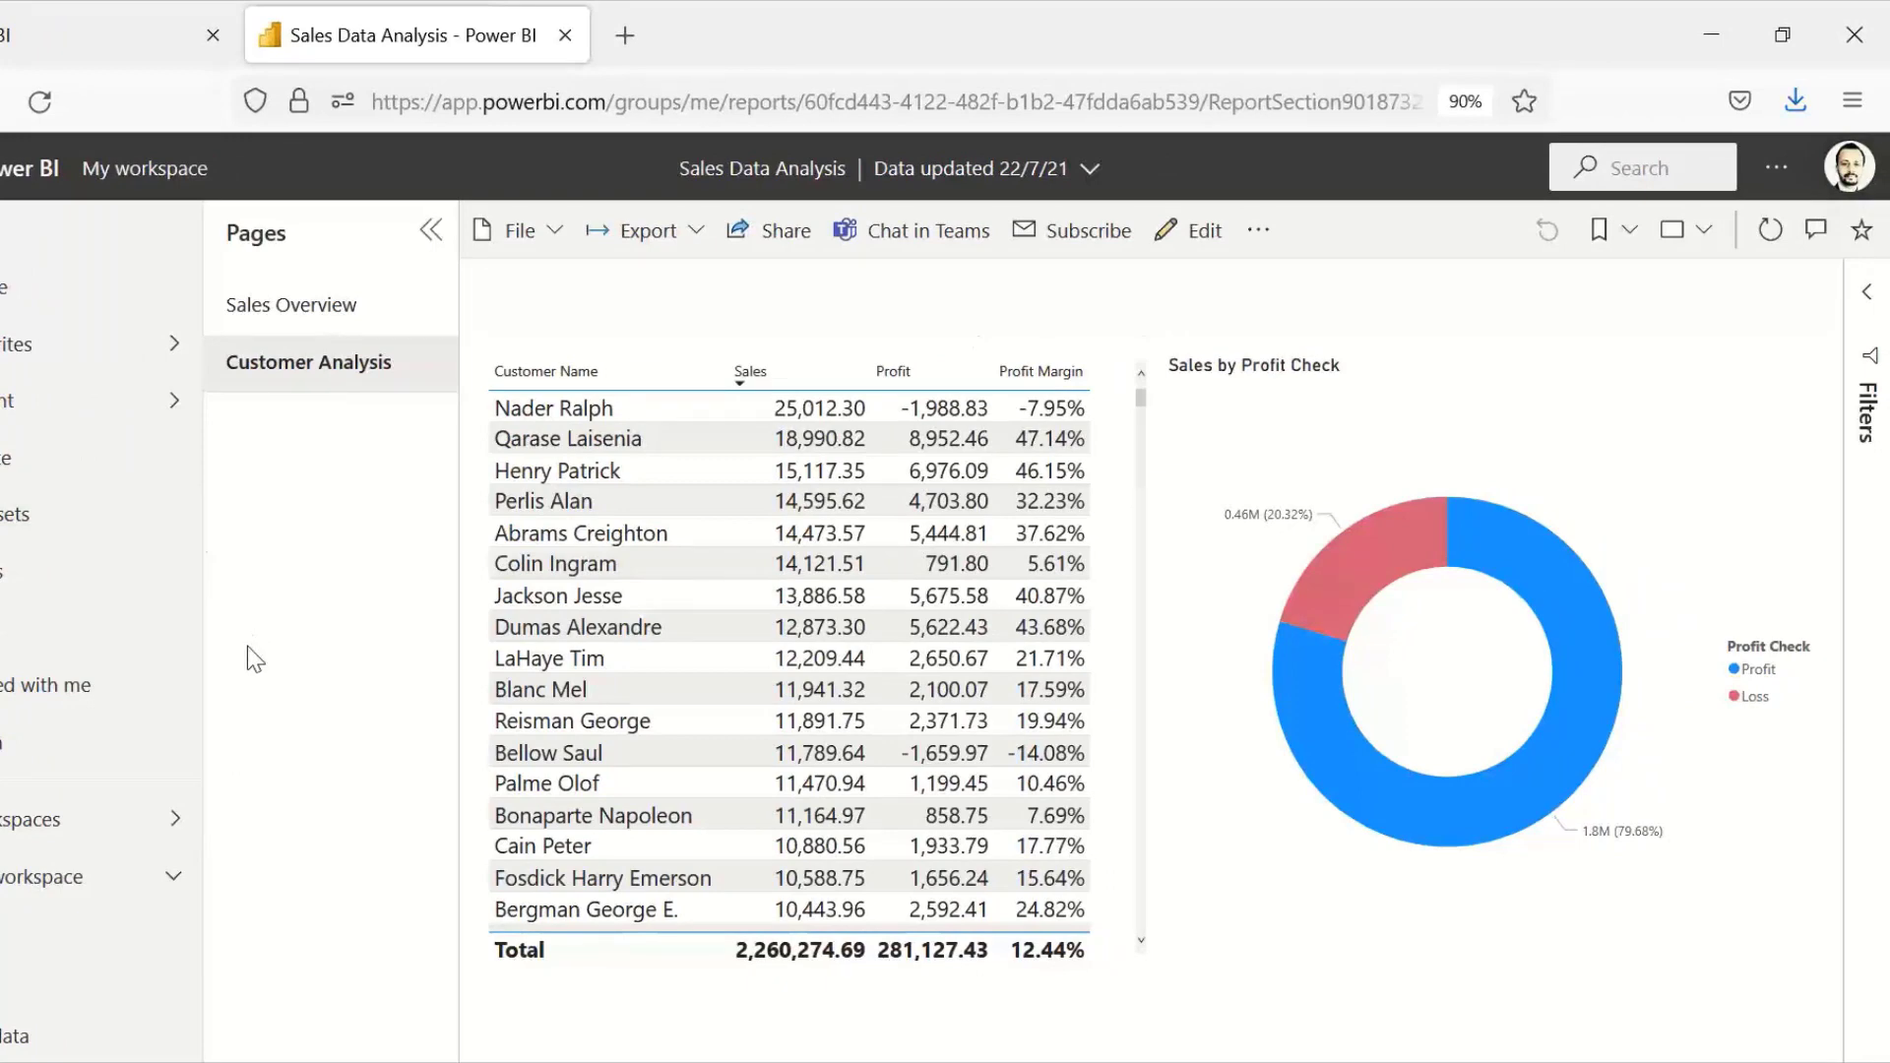
left_click(282, 305)
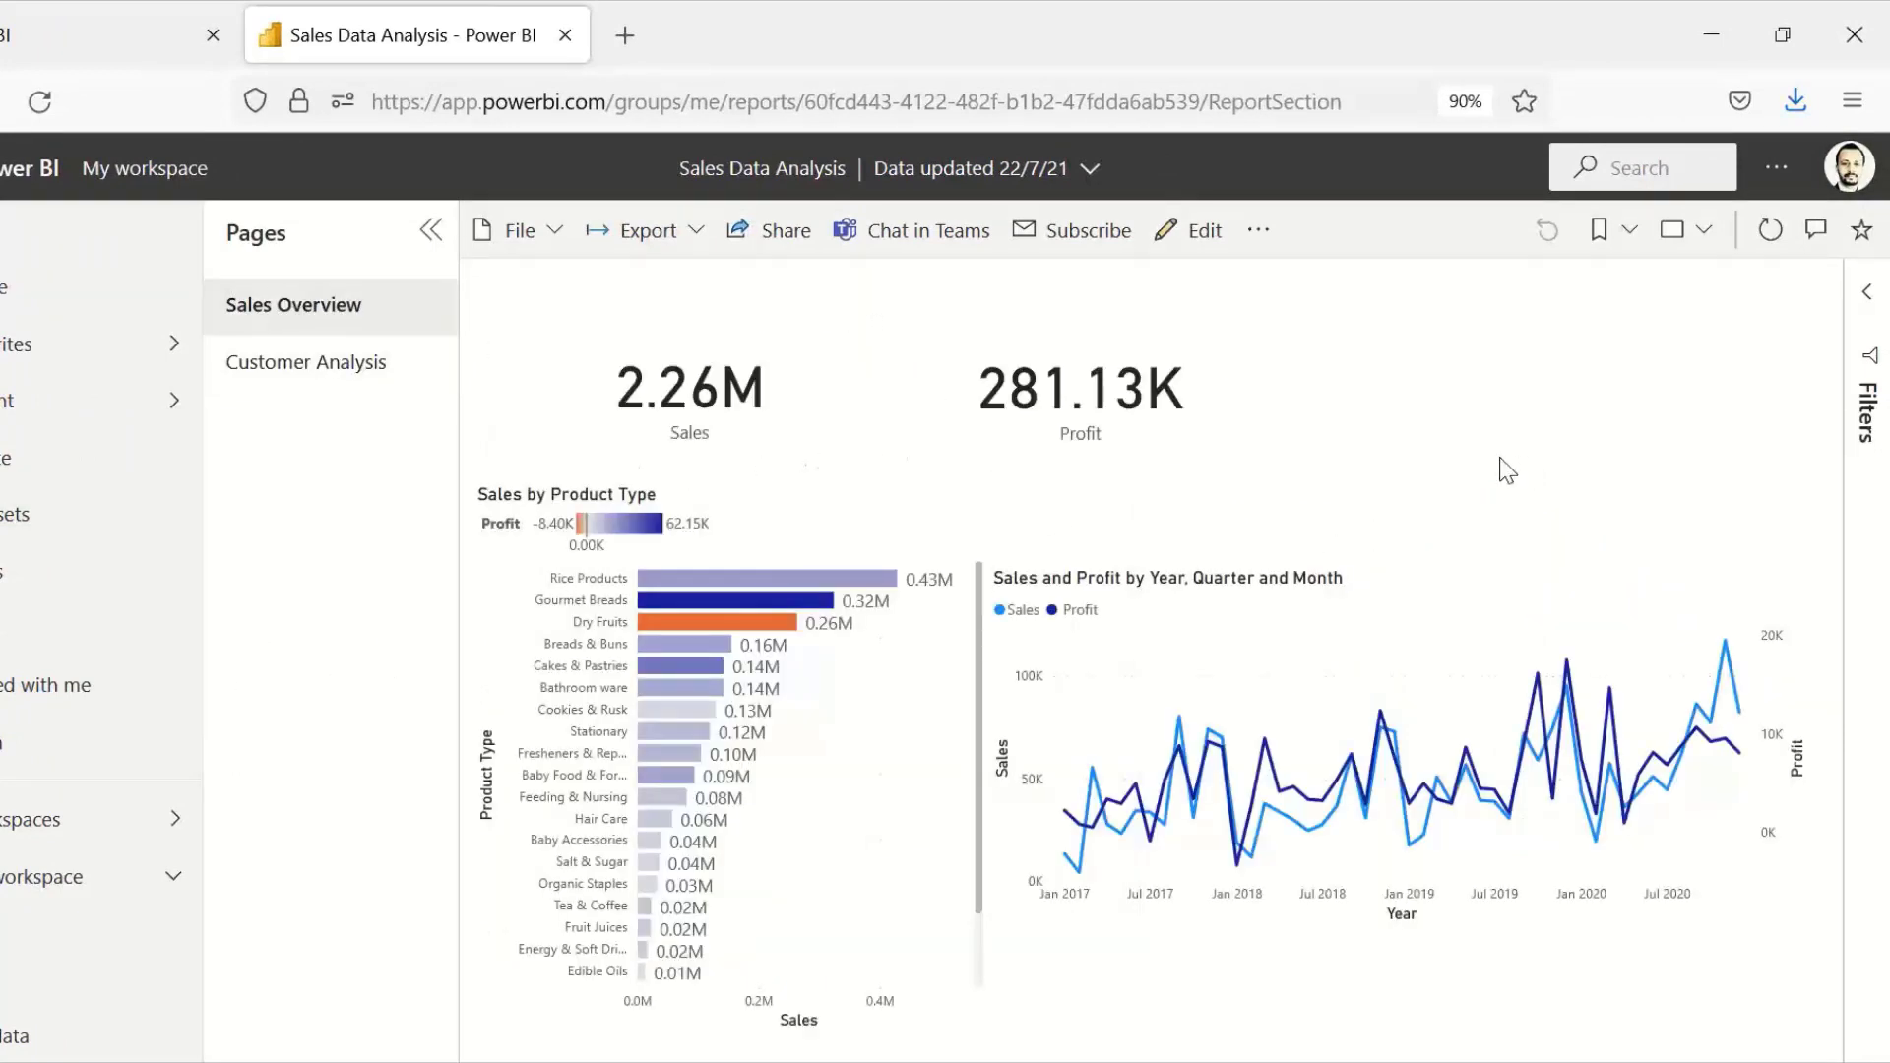
left_click(740, 624)
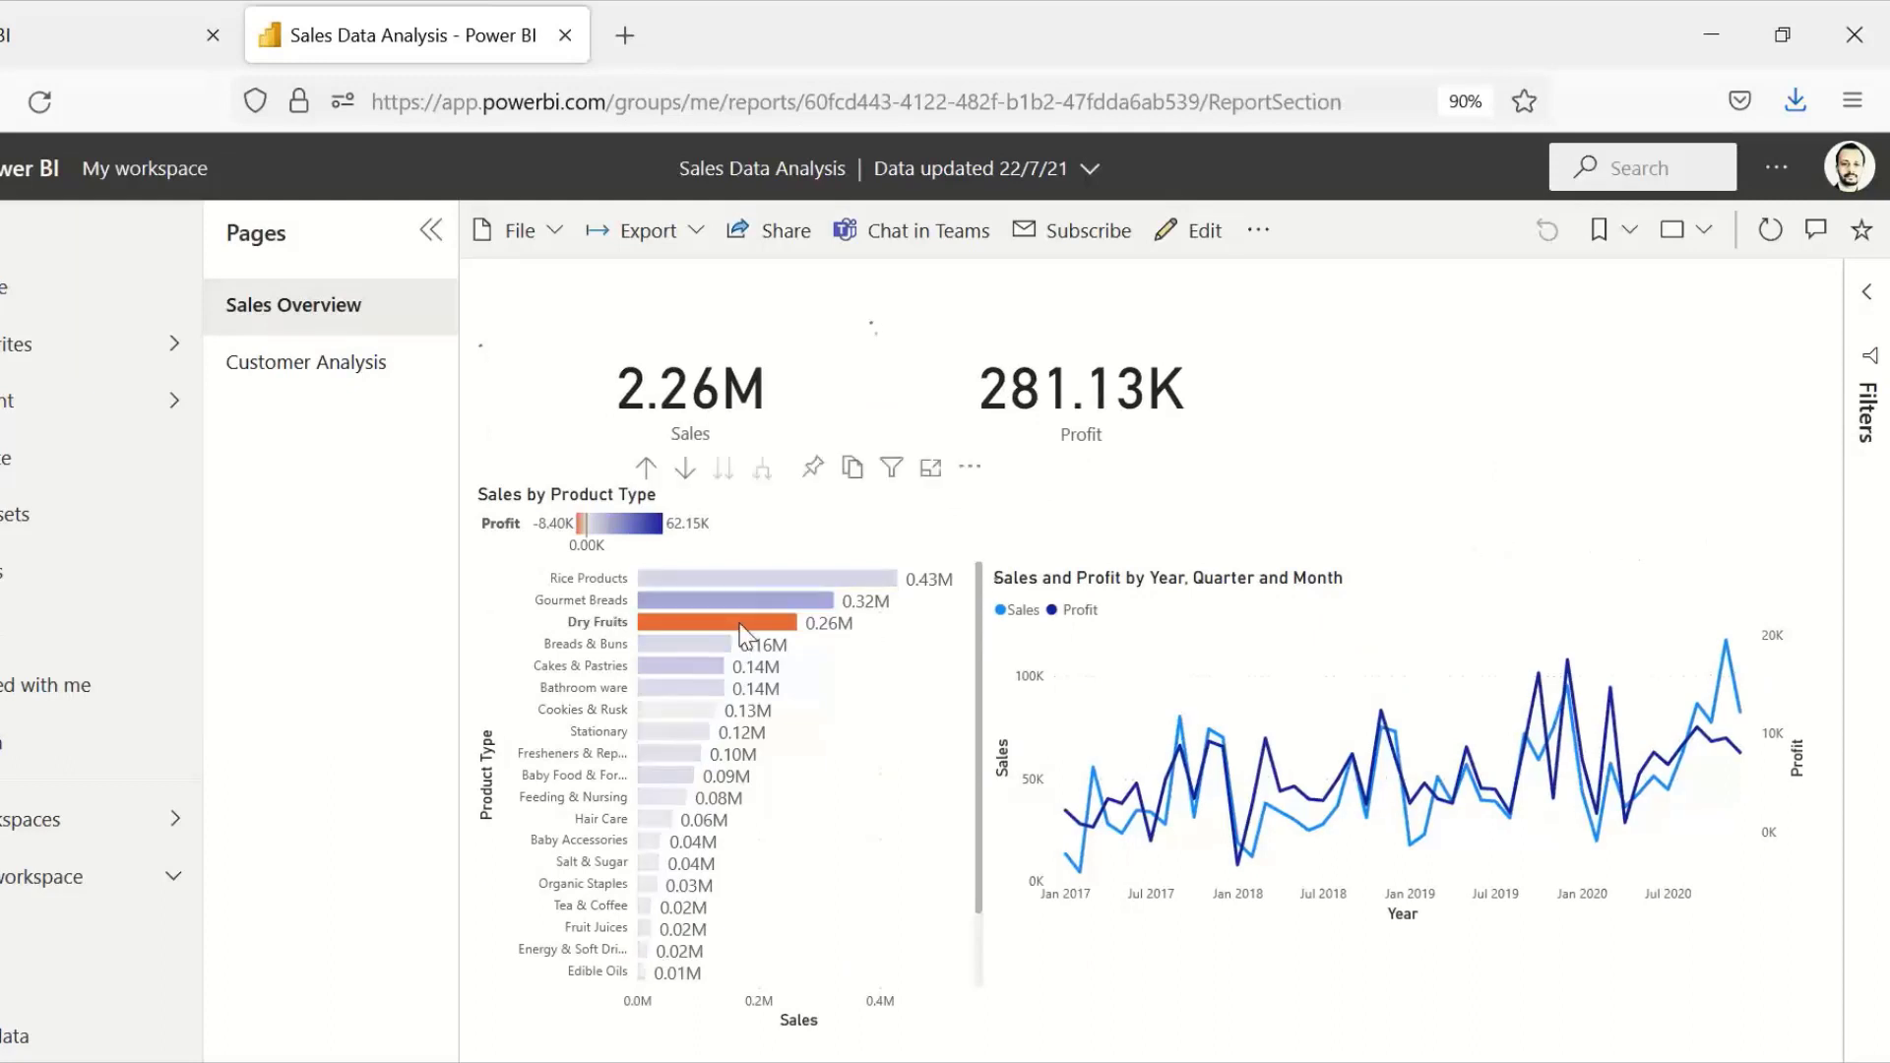
left_click(741, 624)
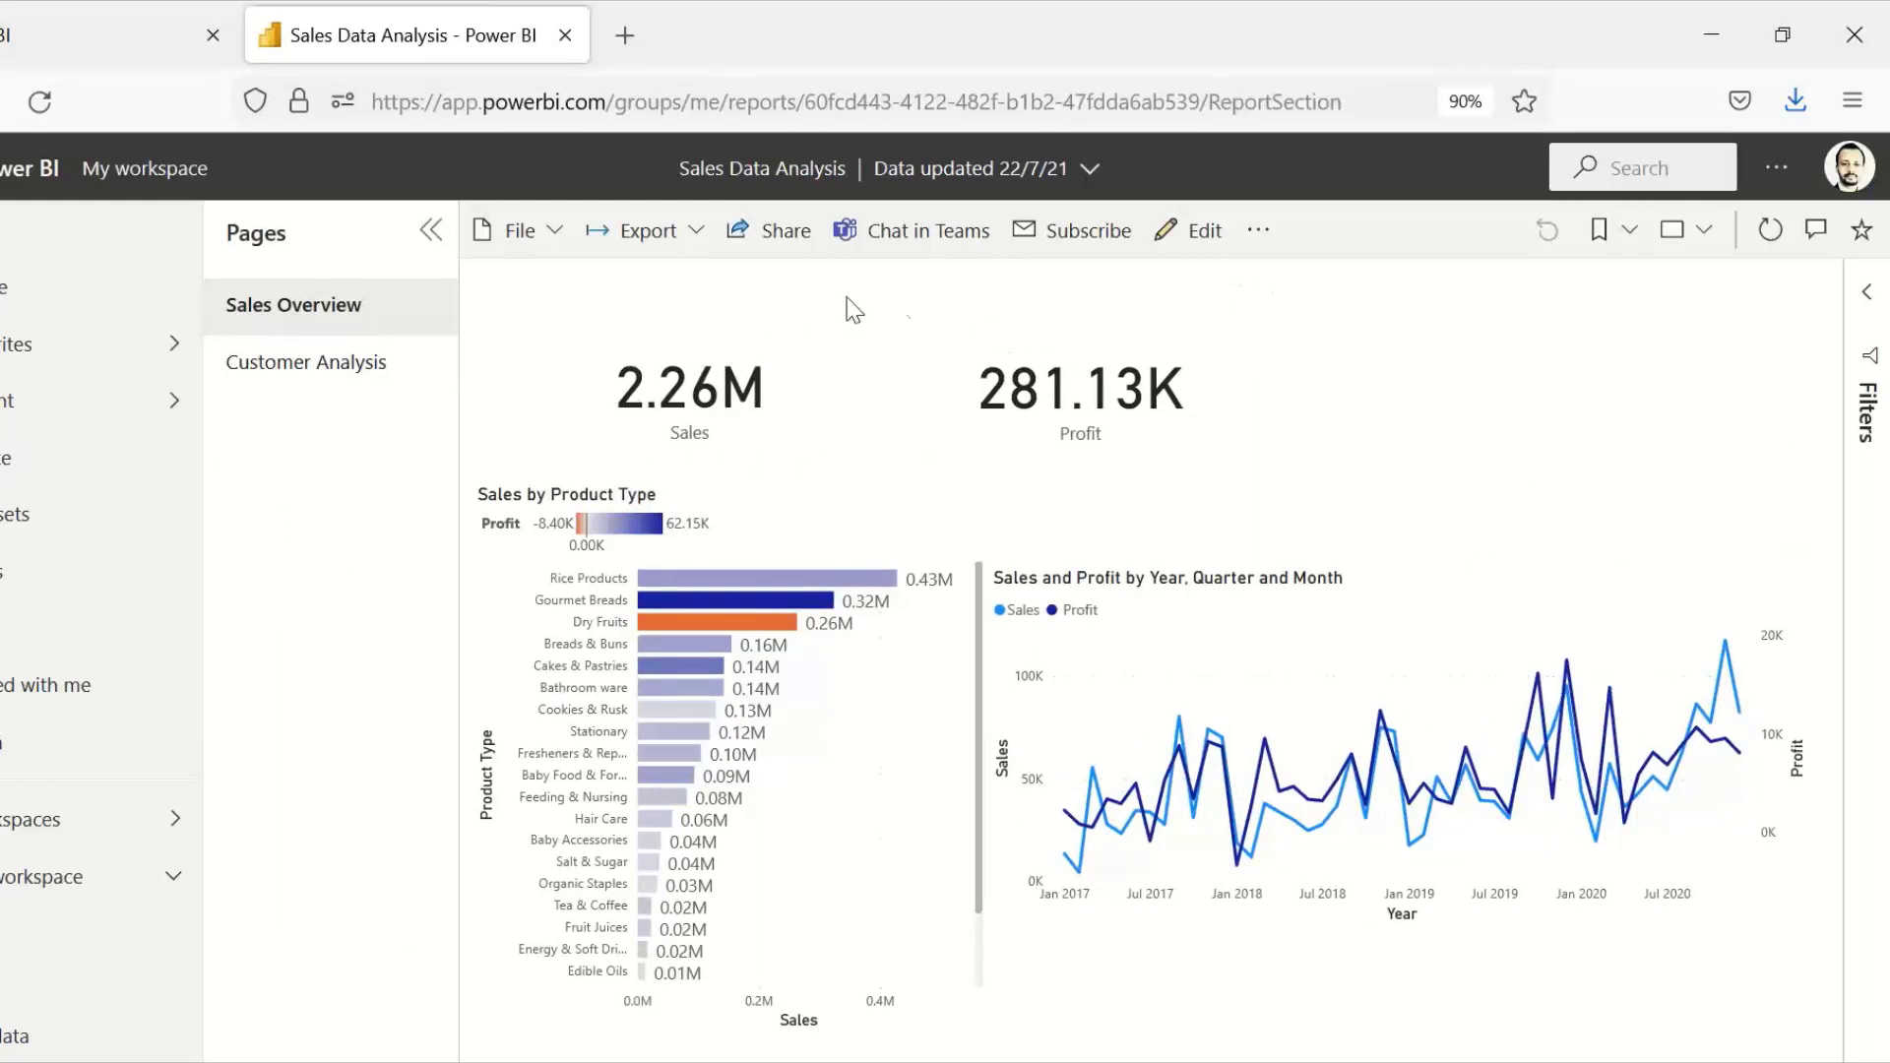
Step: Examine the published report's link sharing, email subscription and export options without applying any of them
left_click(784, 232)
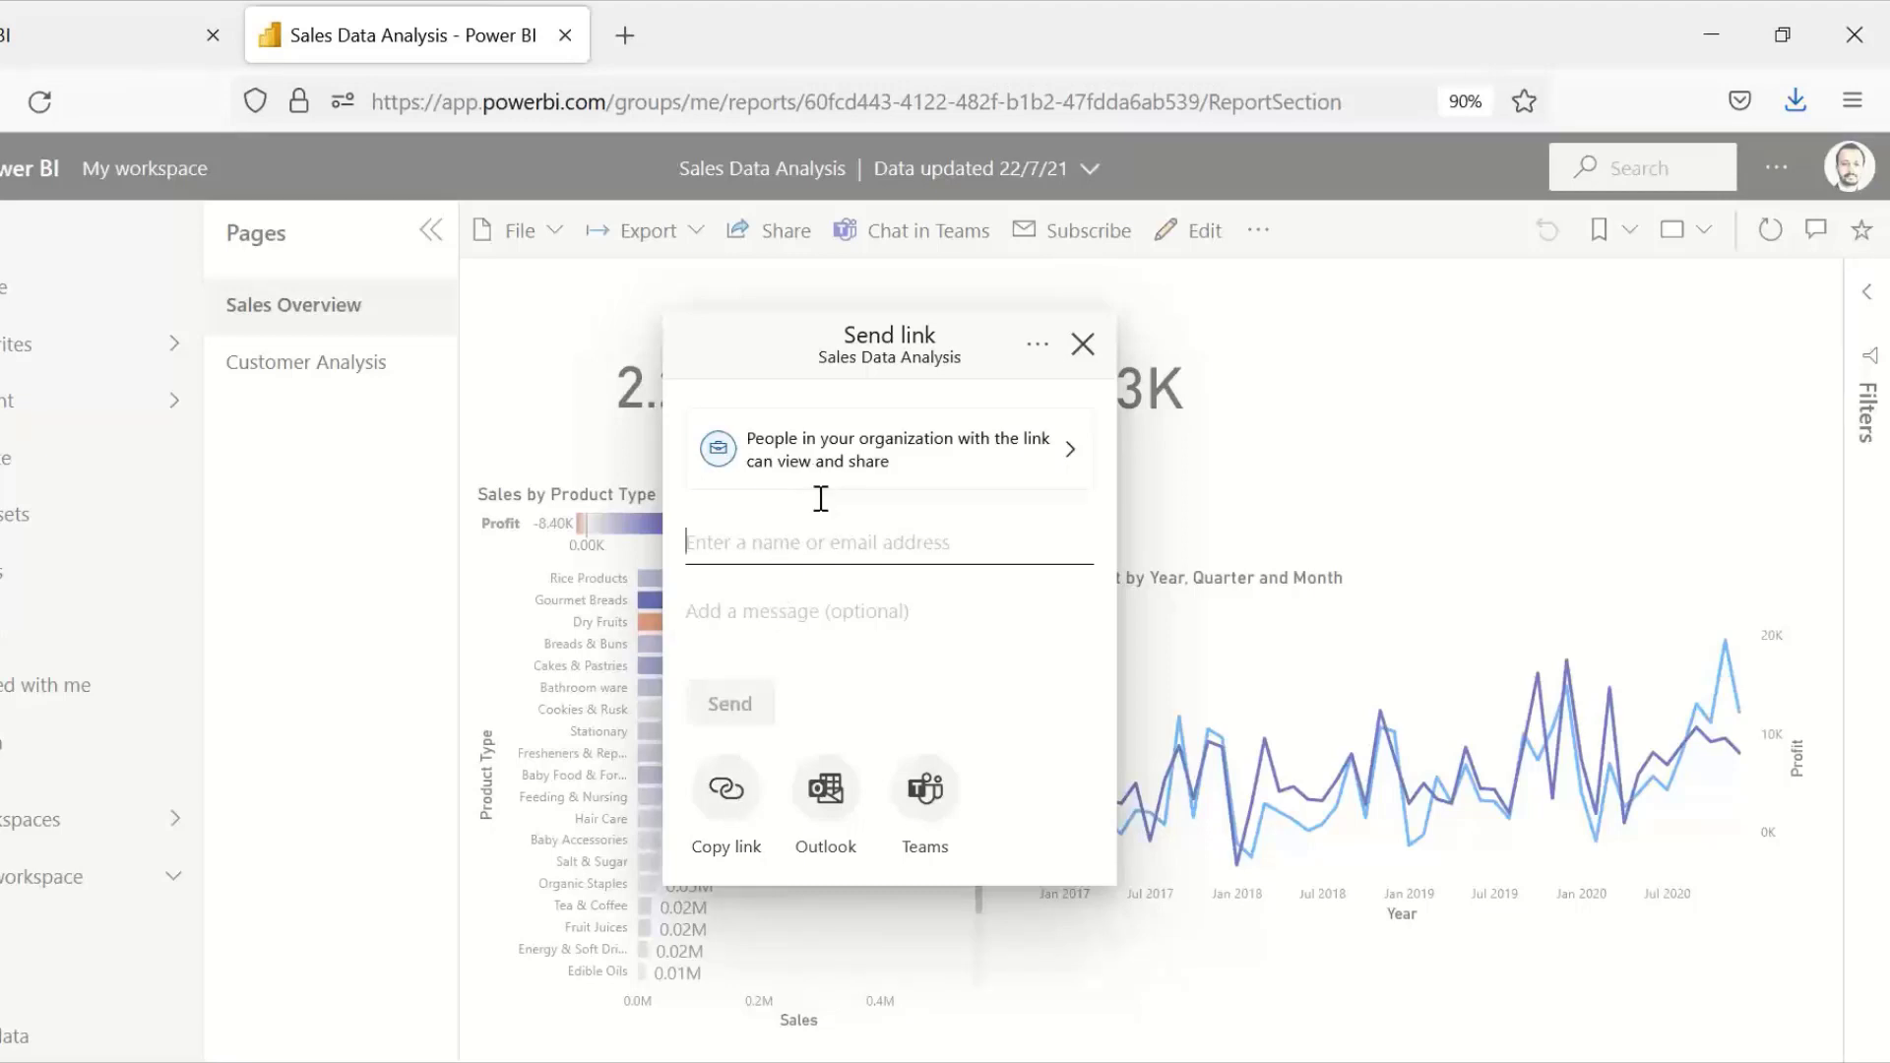
left_click(1082, 346)
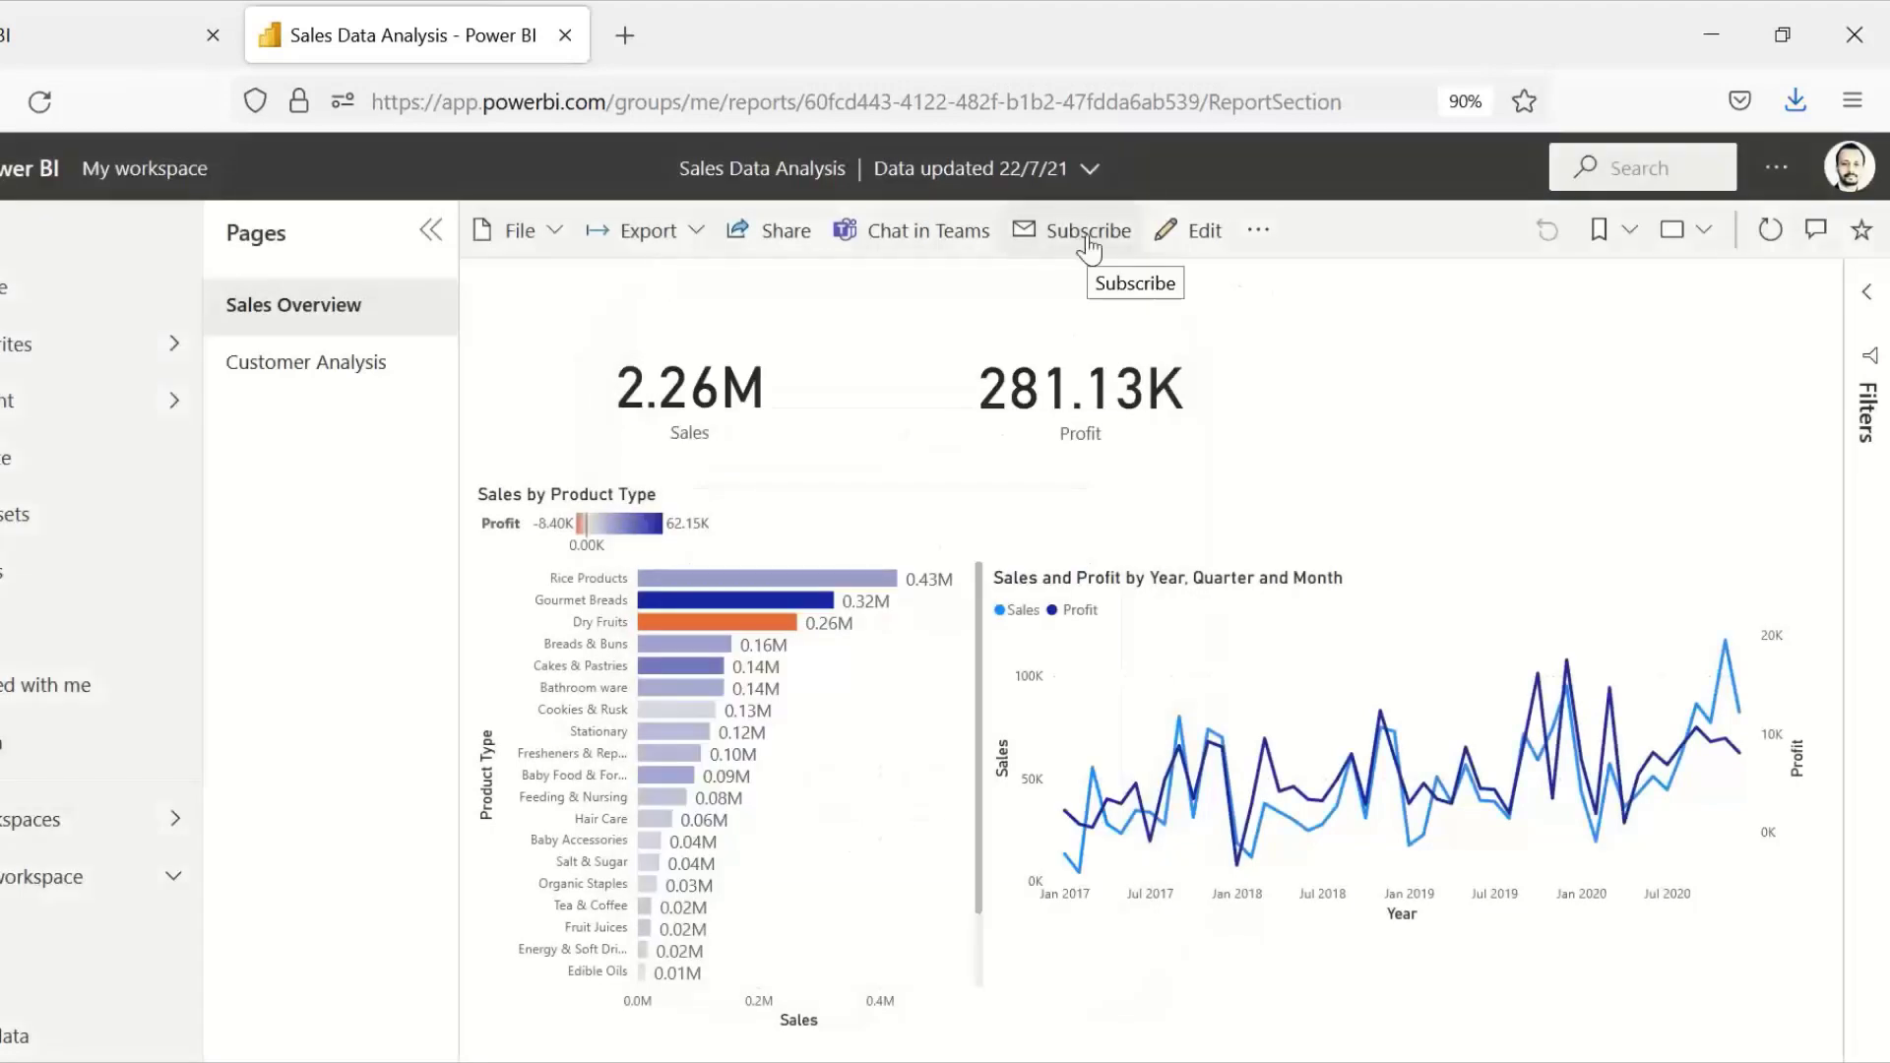
left_click(1087, 237)
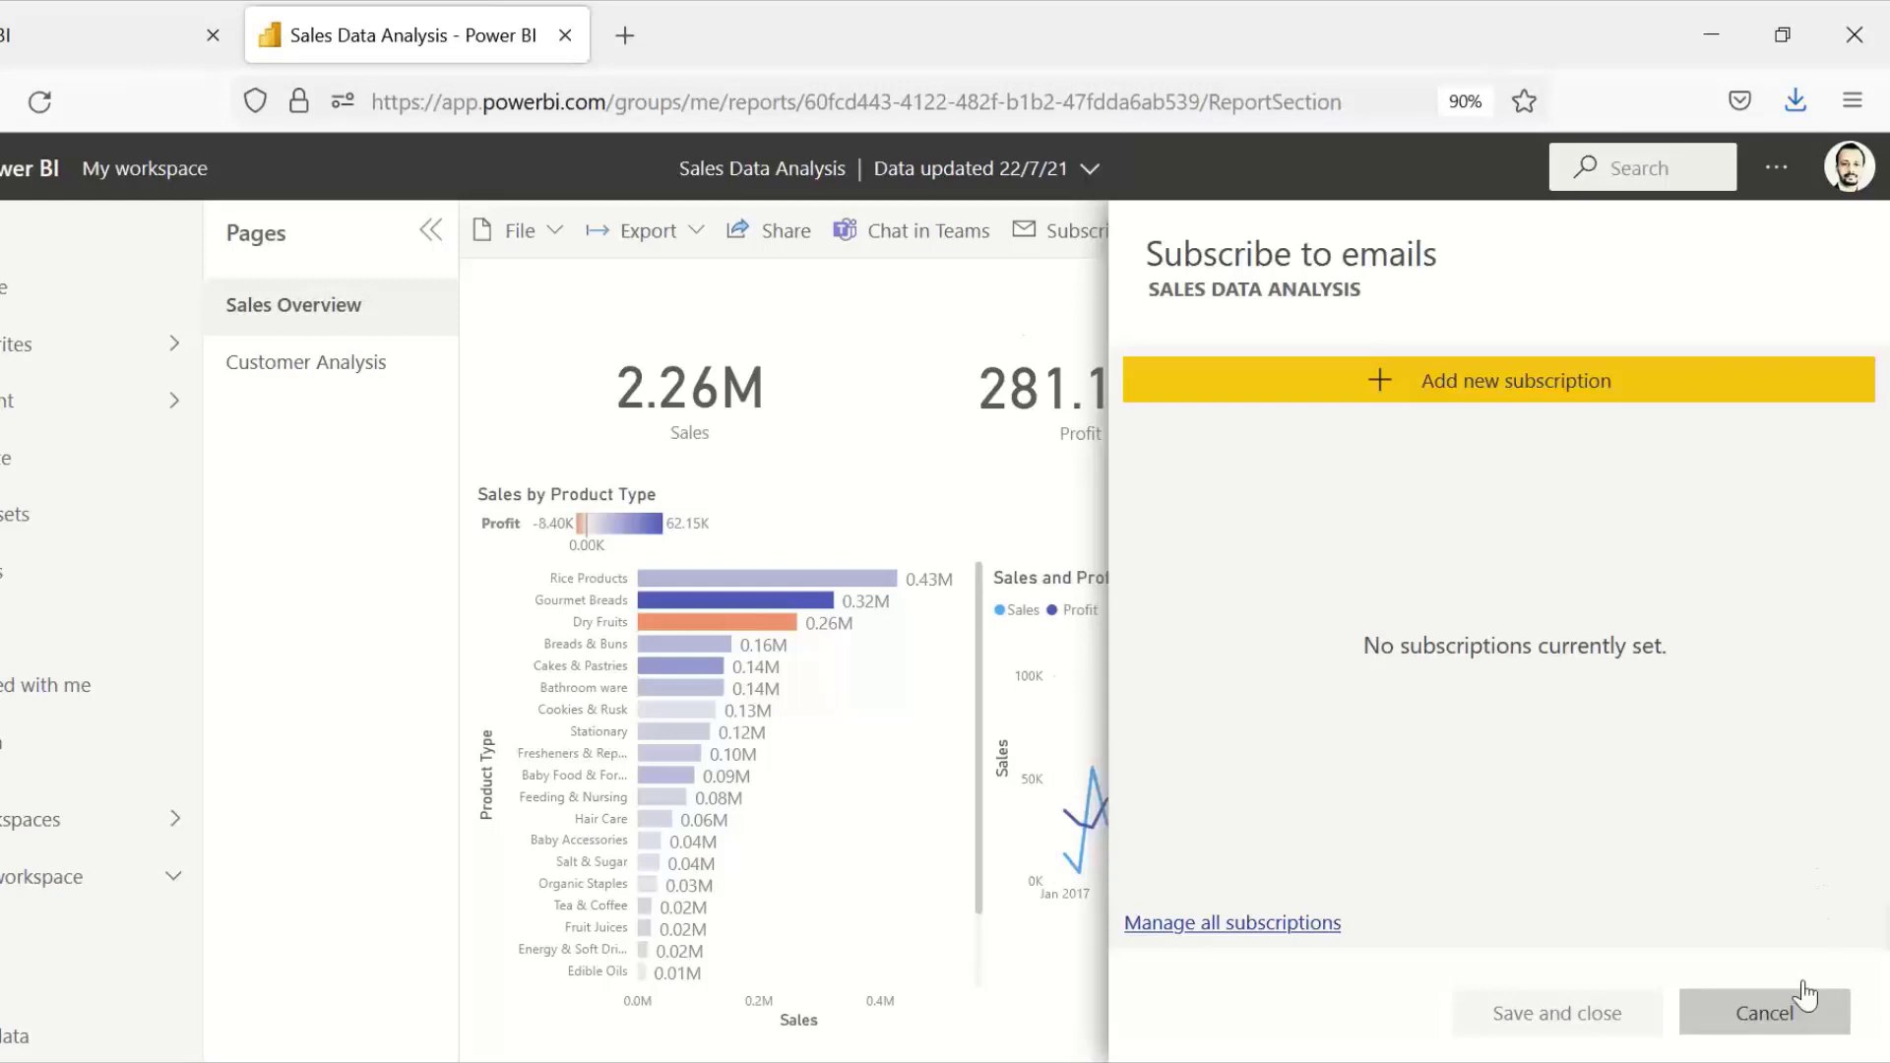
left_click(1770, 1021)
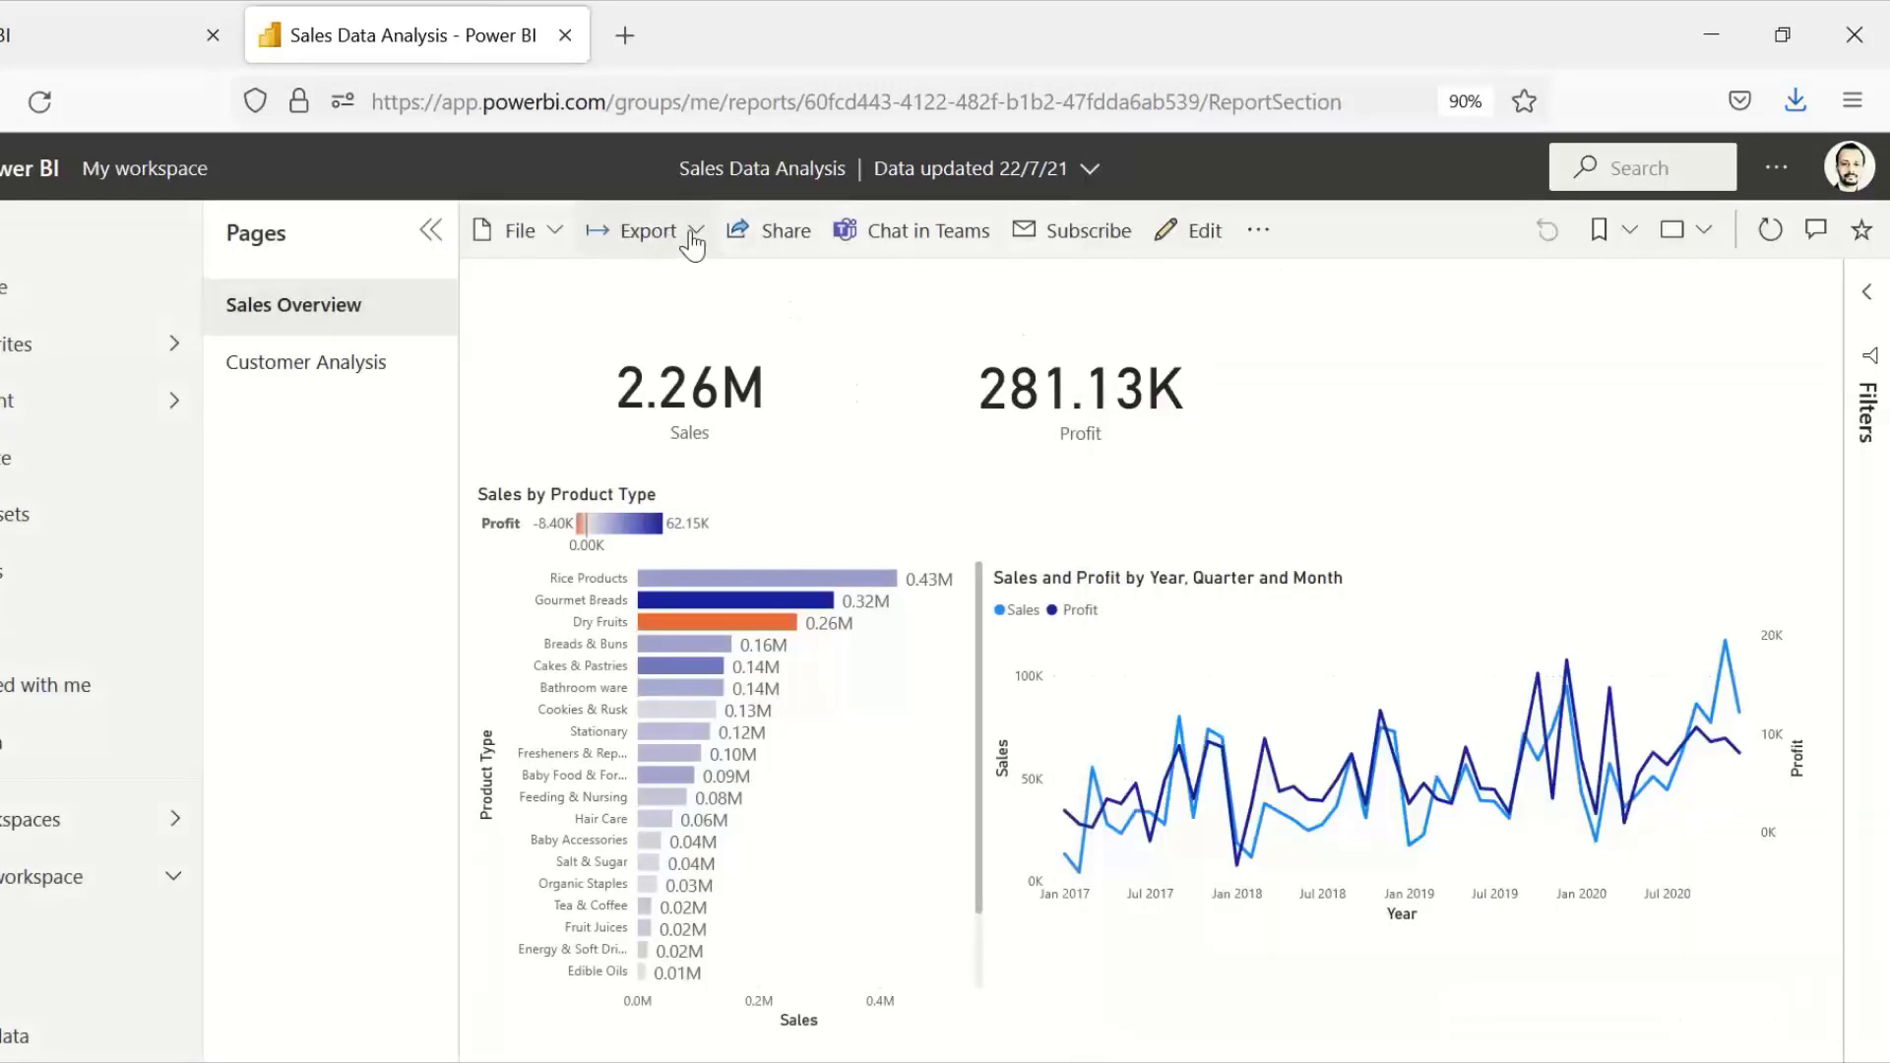
left_click(648, 231)
left_click(1205, 327)
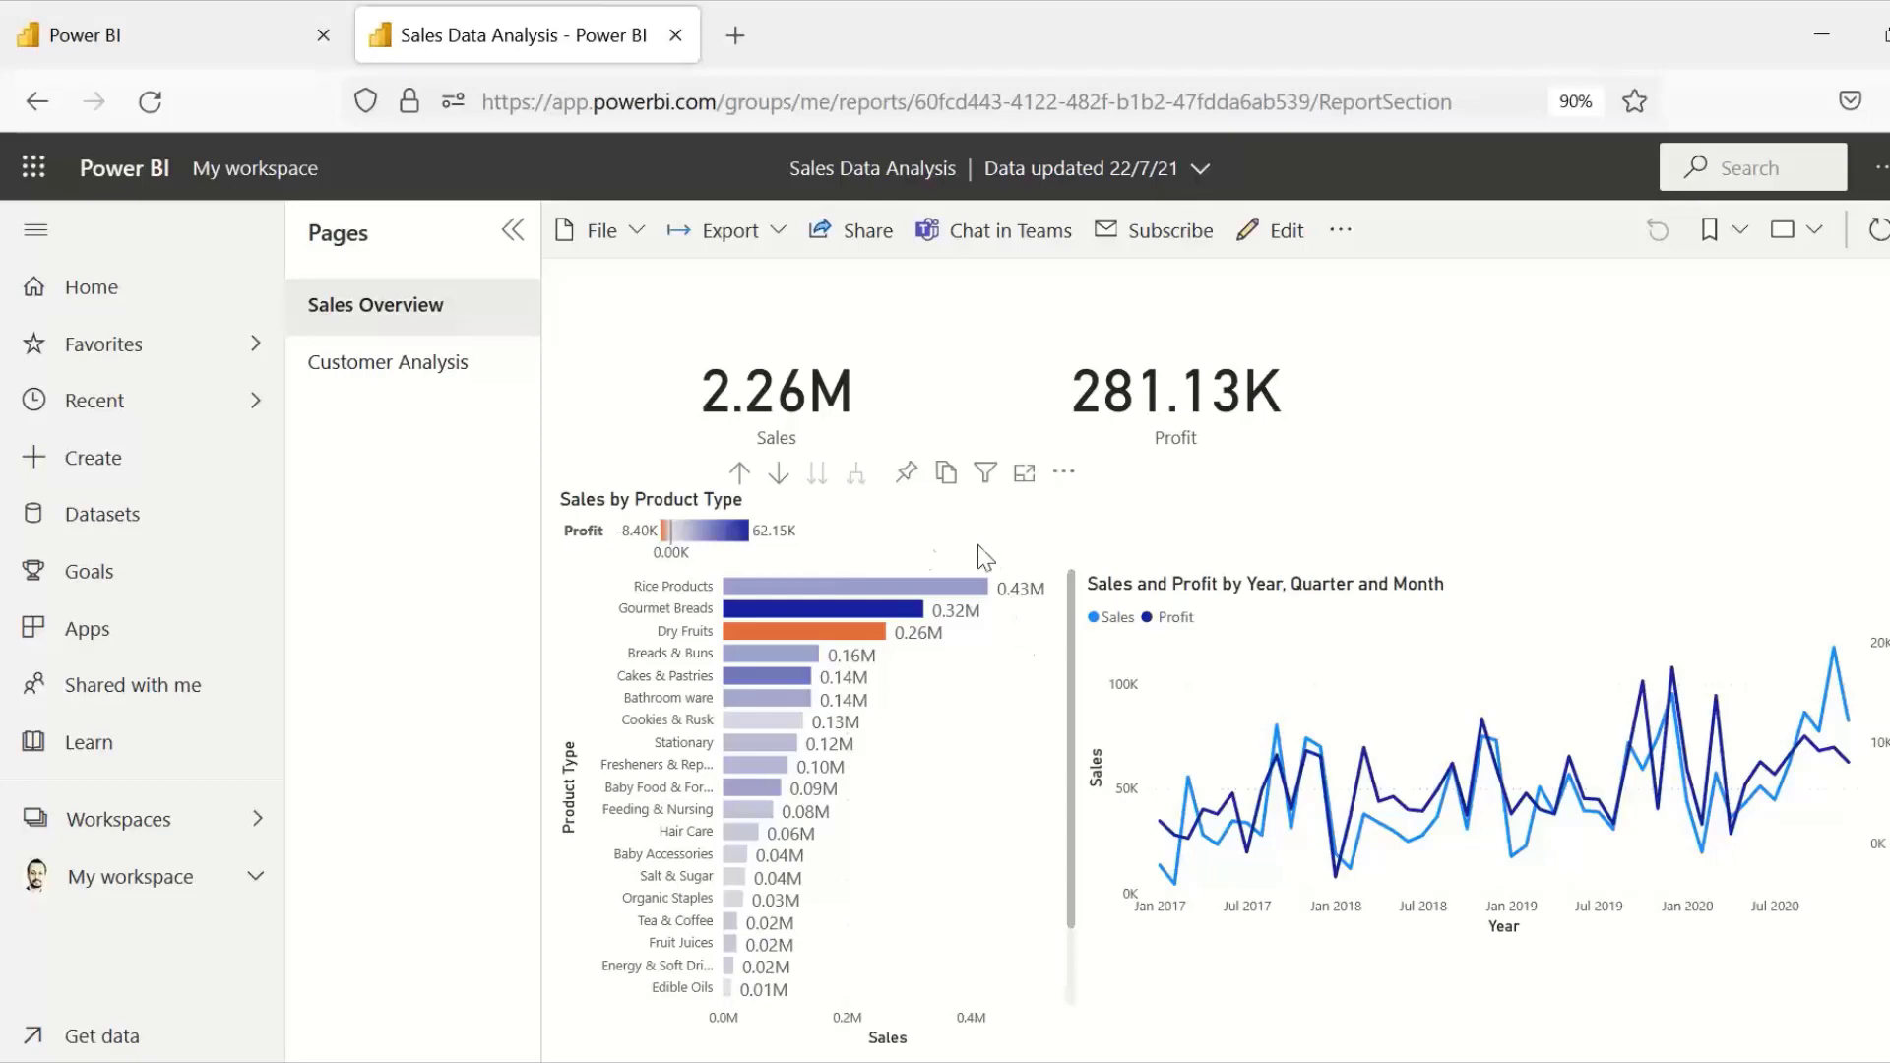
Step: Pin the Sales by Product Type chart to a new dashboard named My dashboard-1
left_click(906, 474)
left_click(1206, 584)
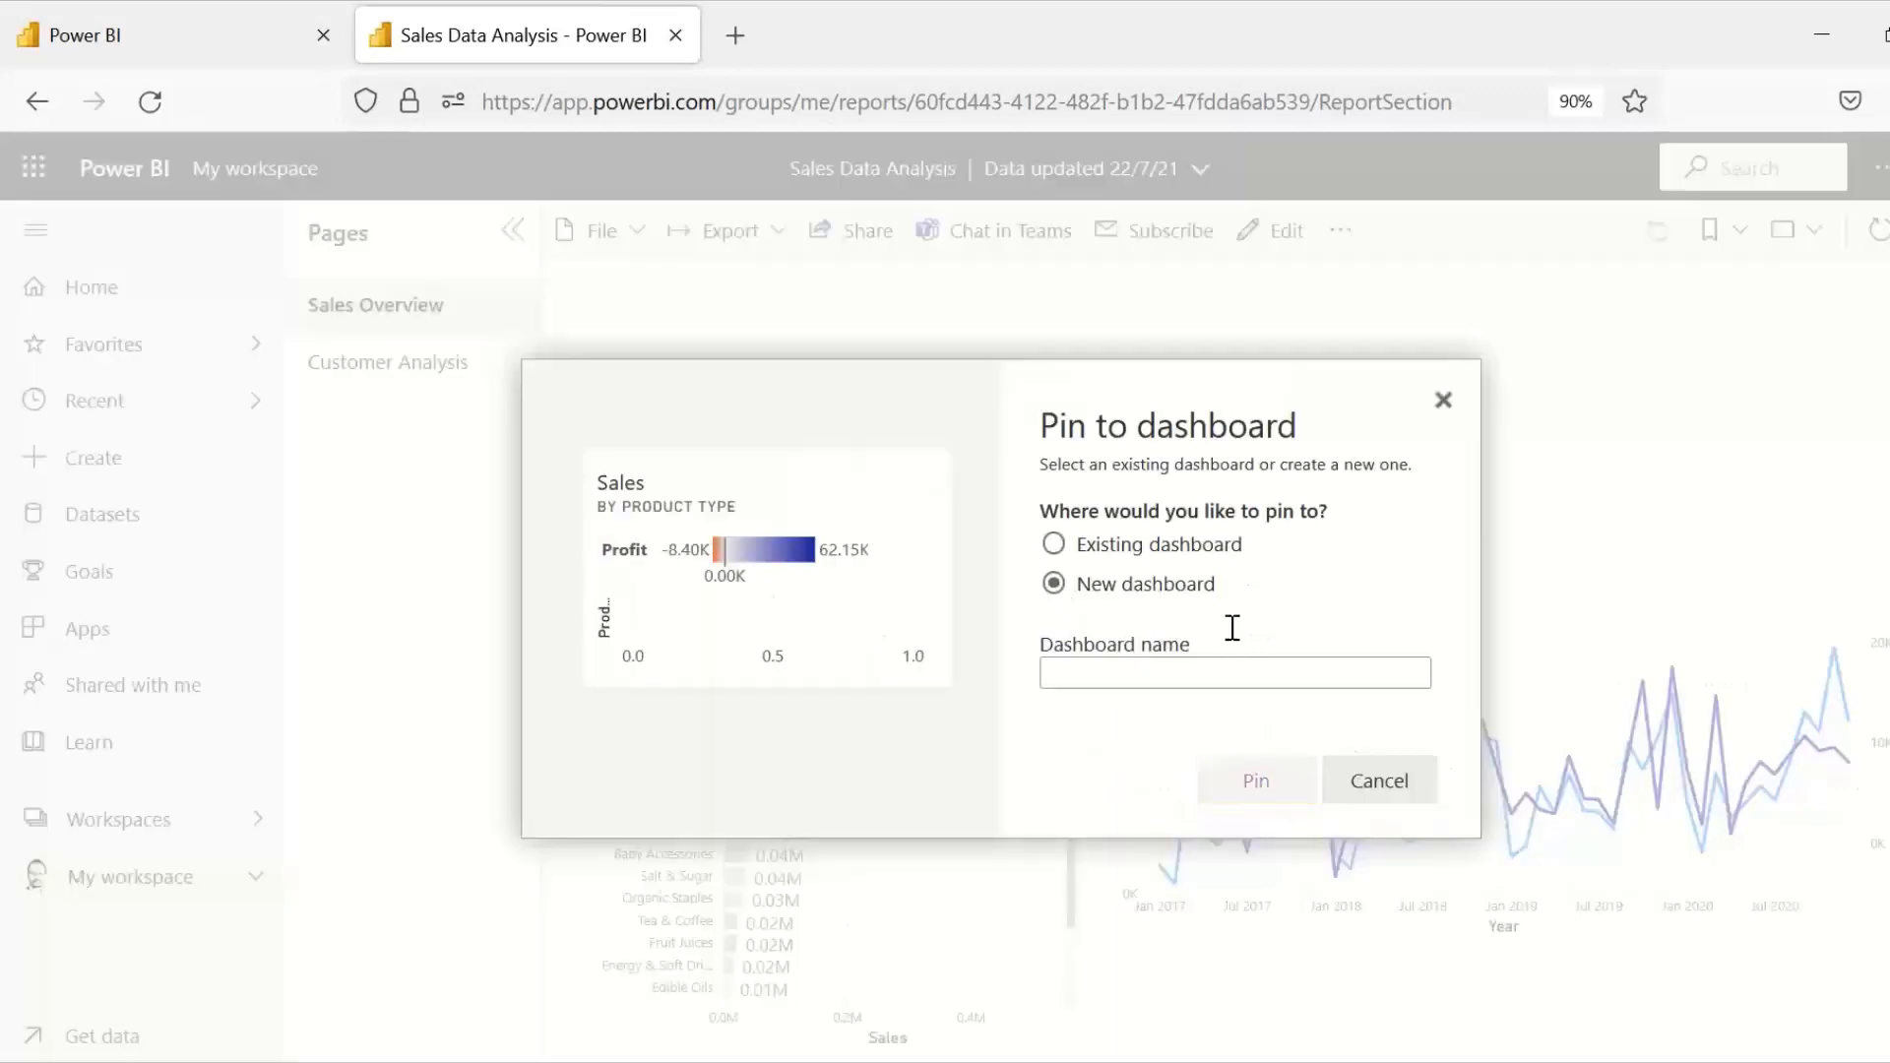
left_click(1218, 668)
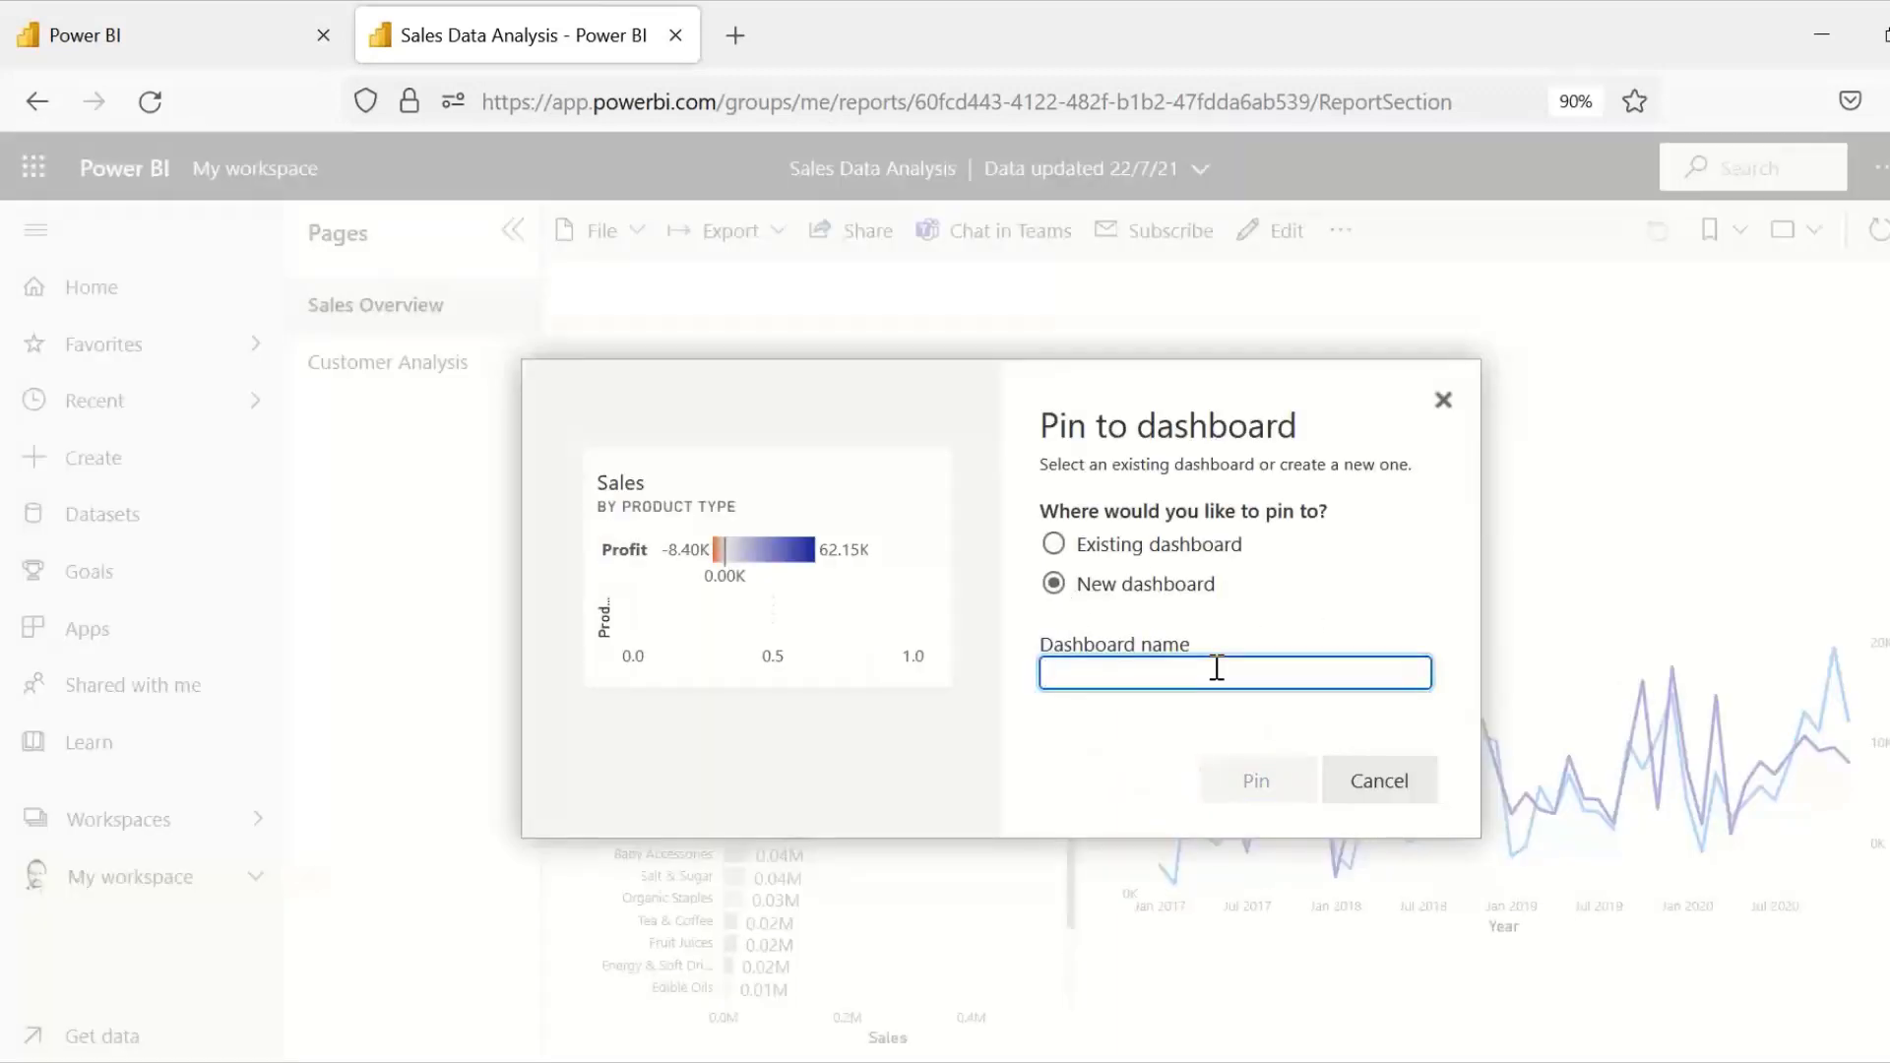
type("My d")
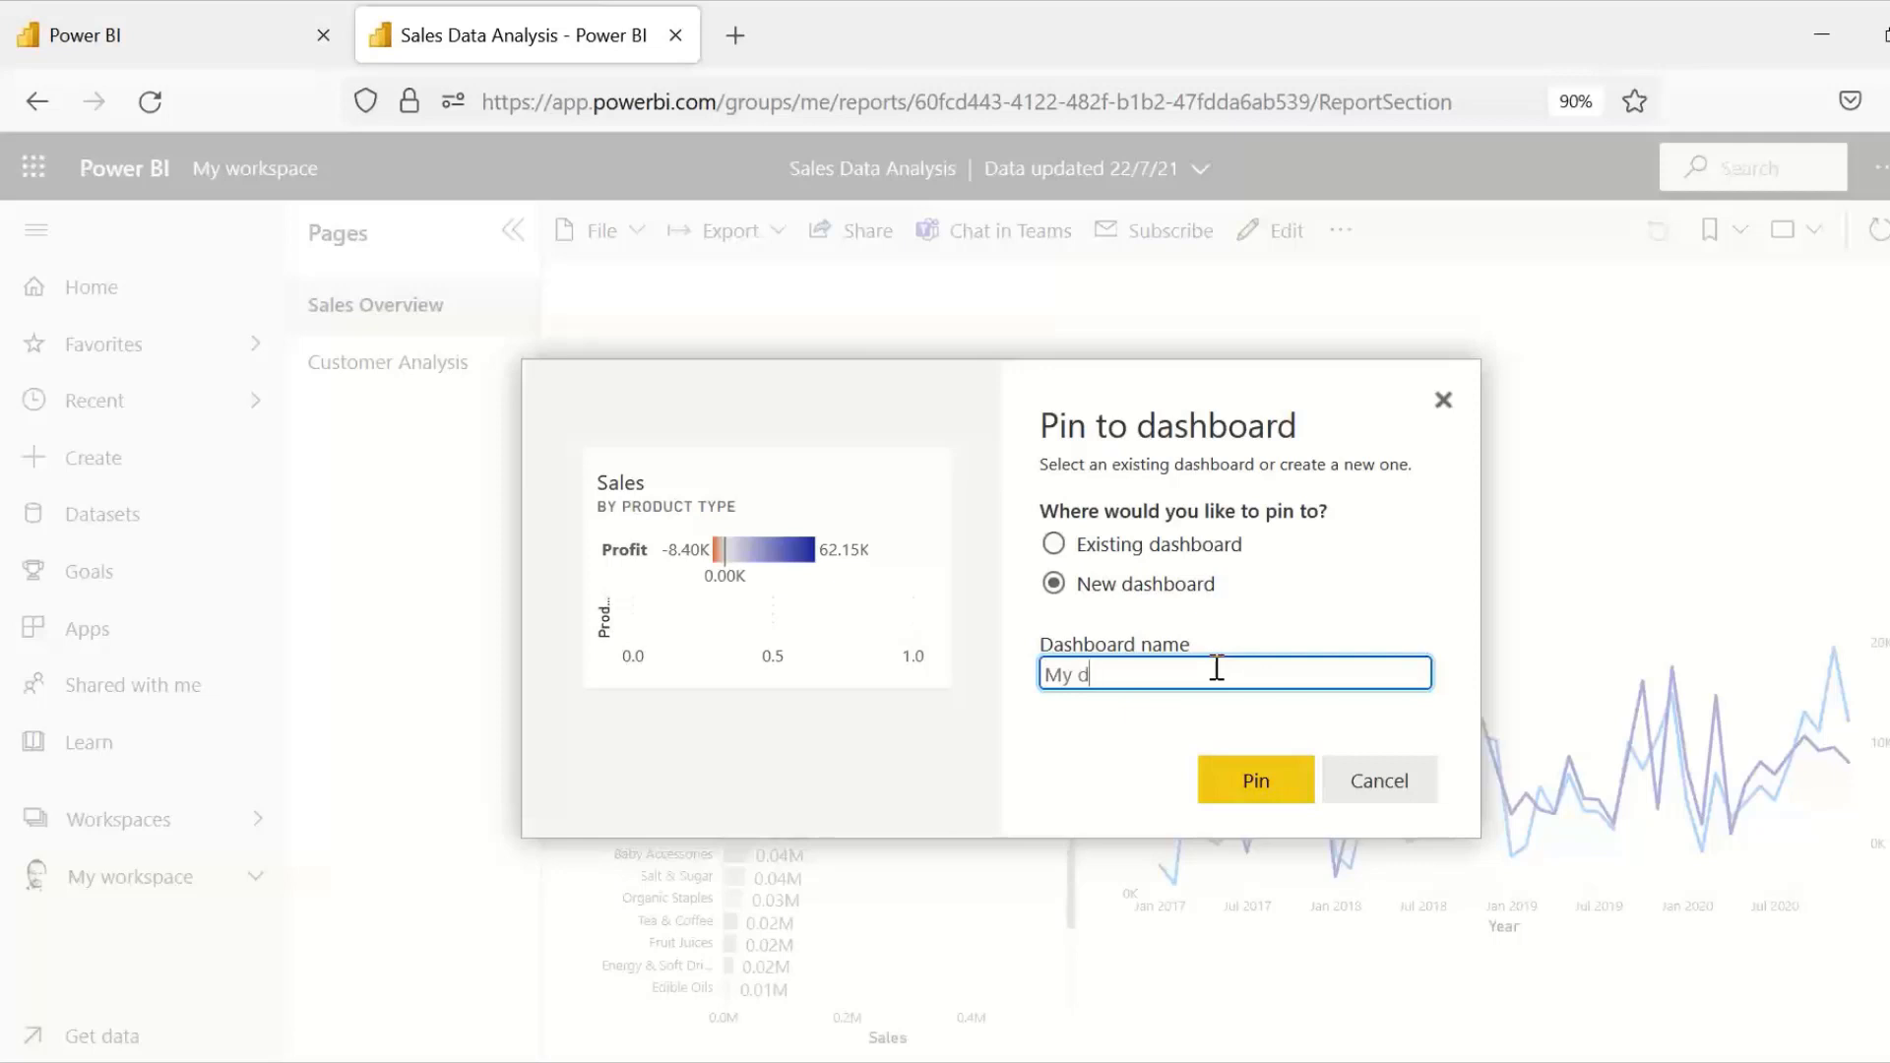
type("ashboard-1")
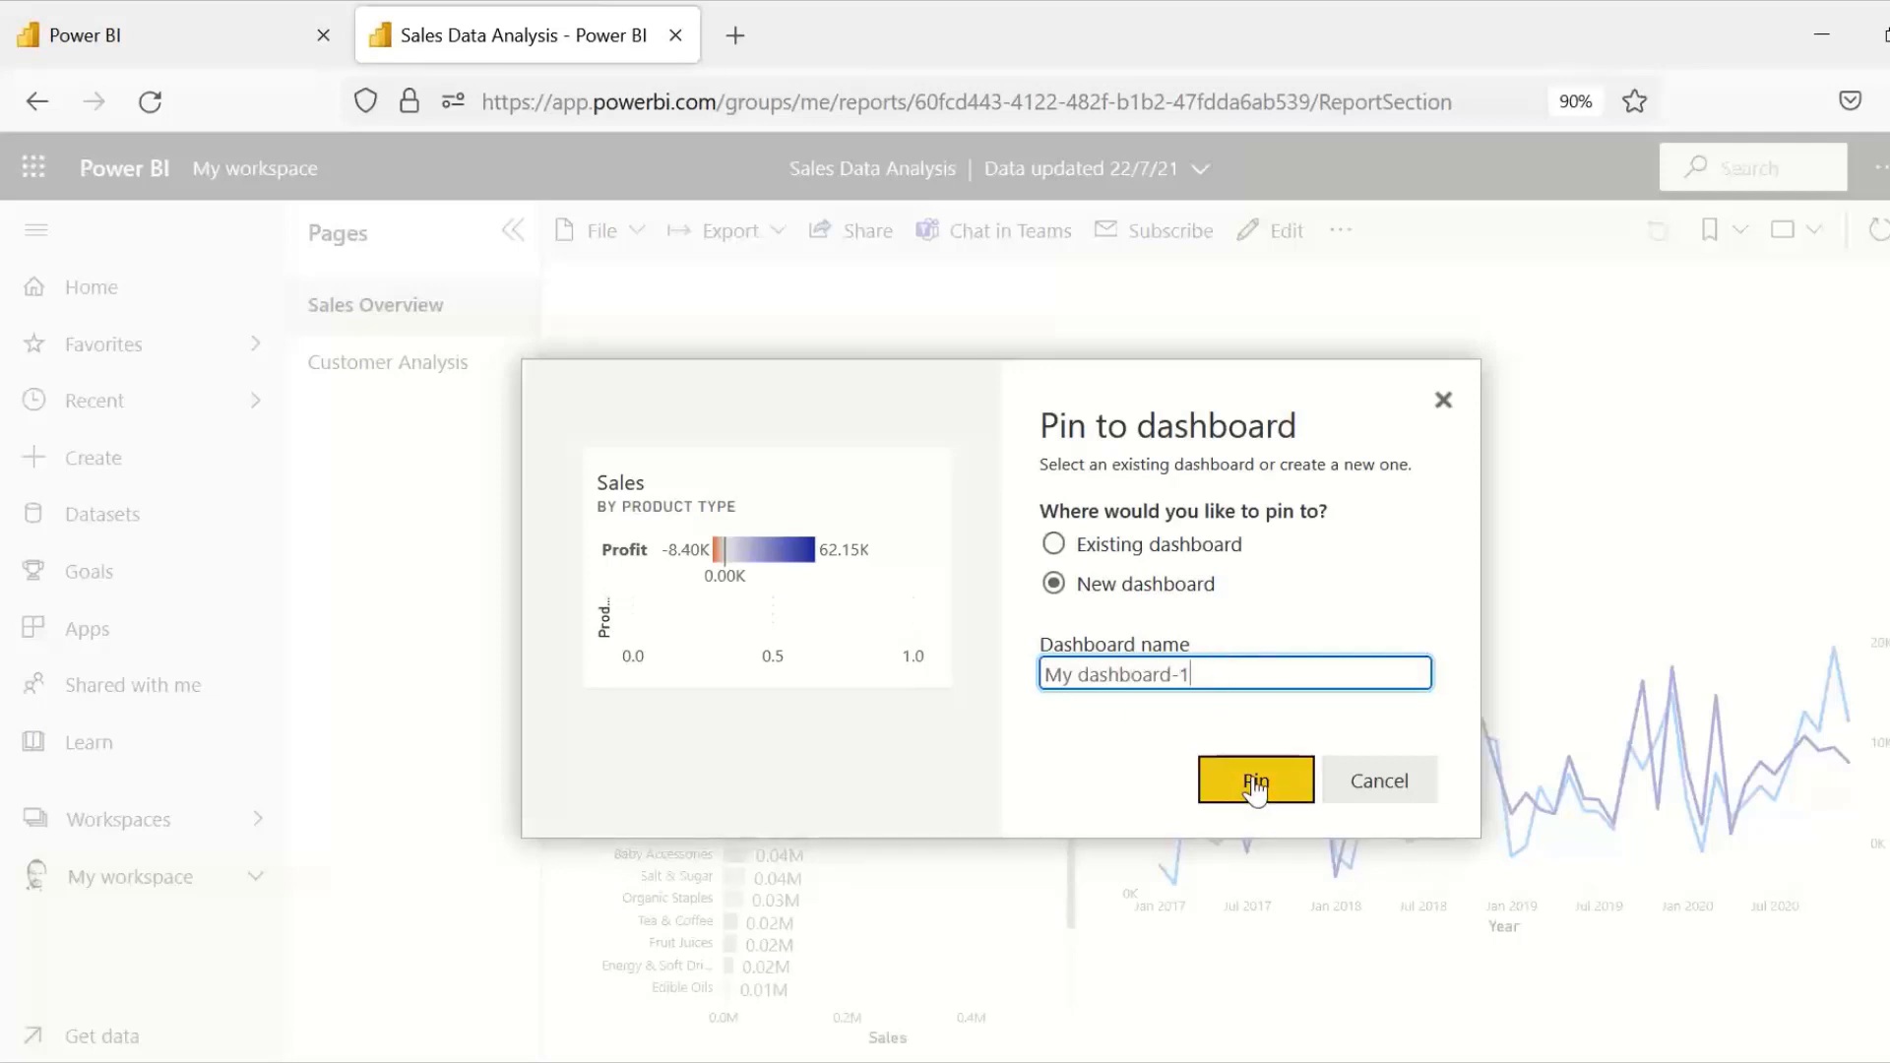
left_click(1224, 791)
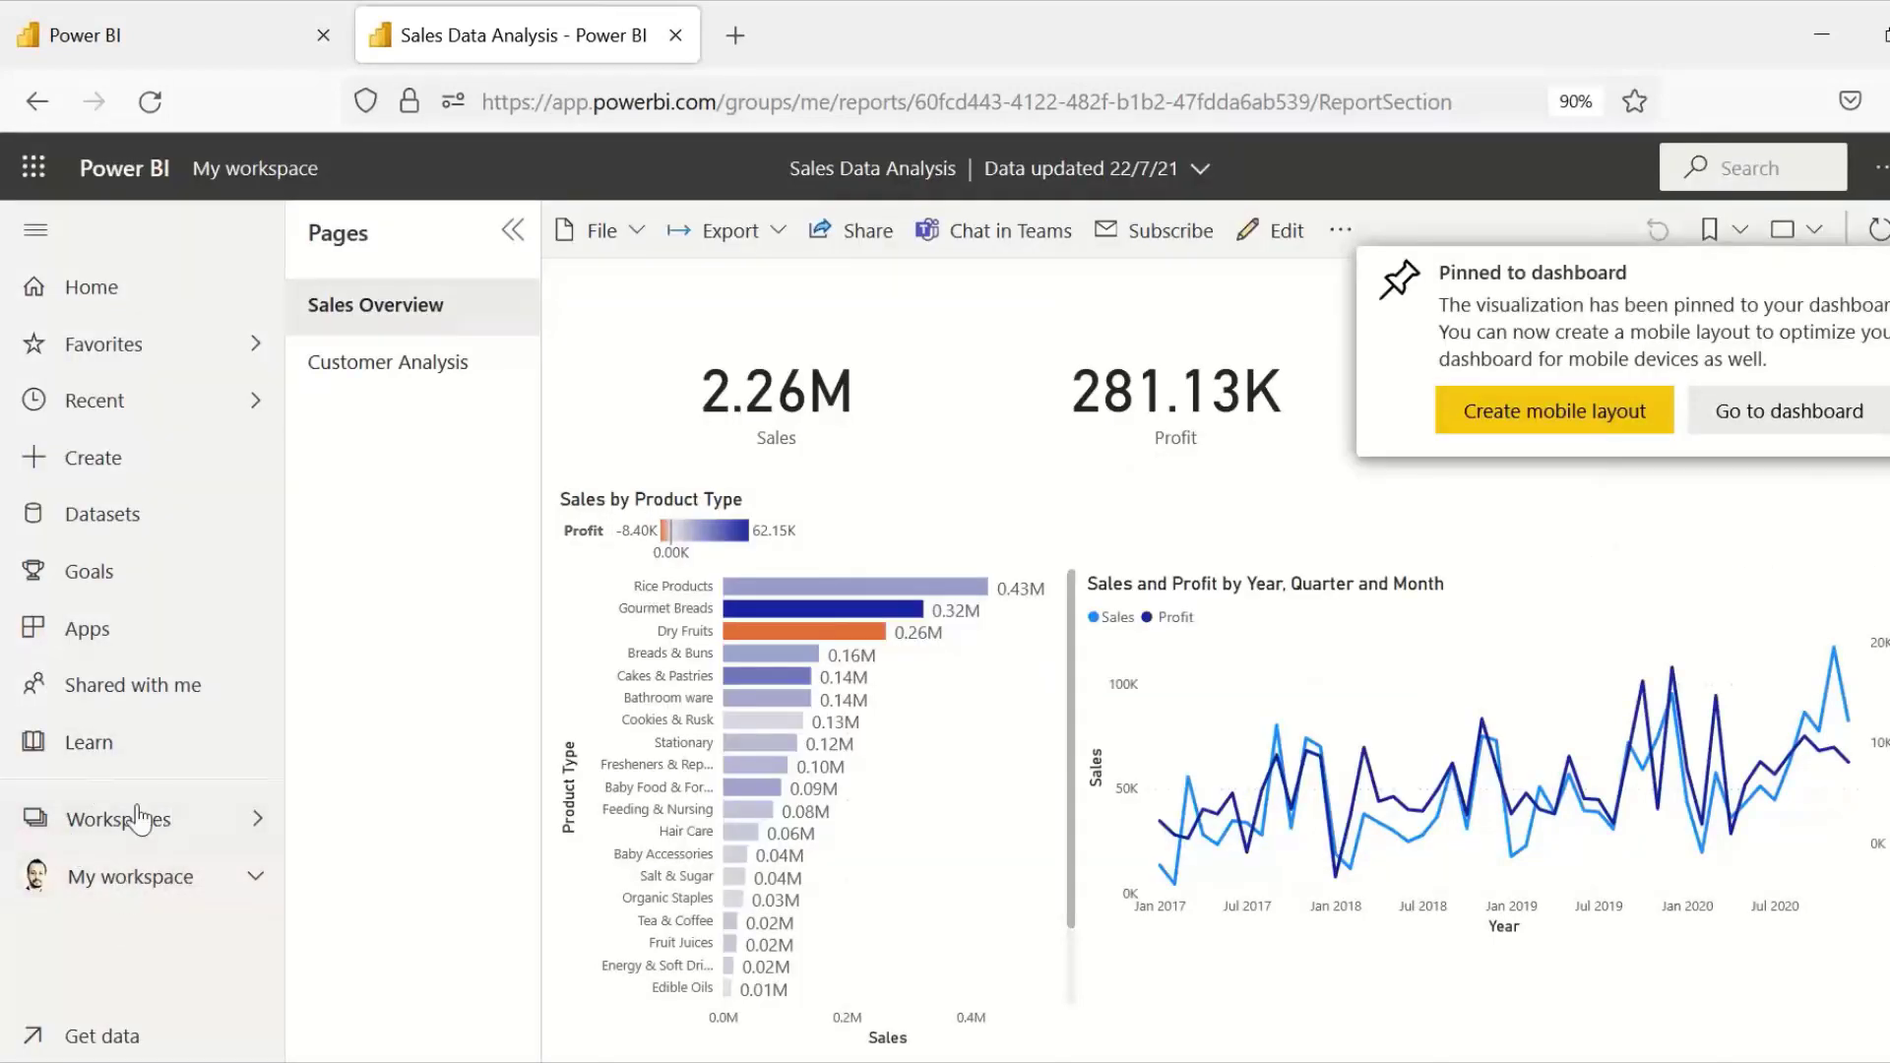
Step: Expand the contents of My workspace and locate My dashboard-1 among its dashboards
left_click(256, 879)
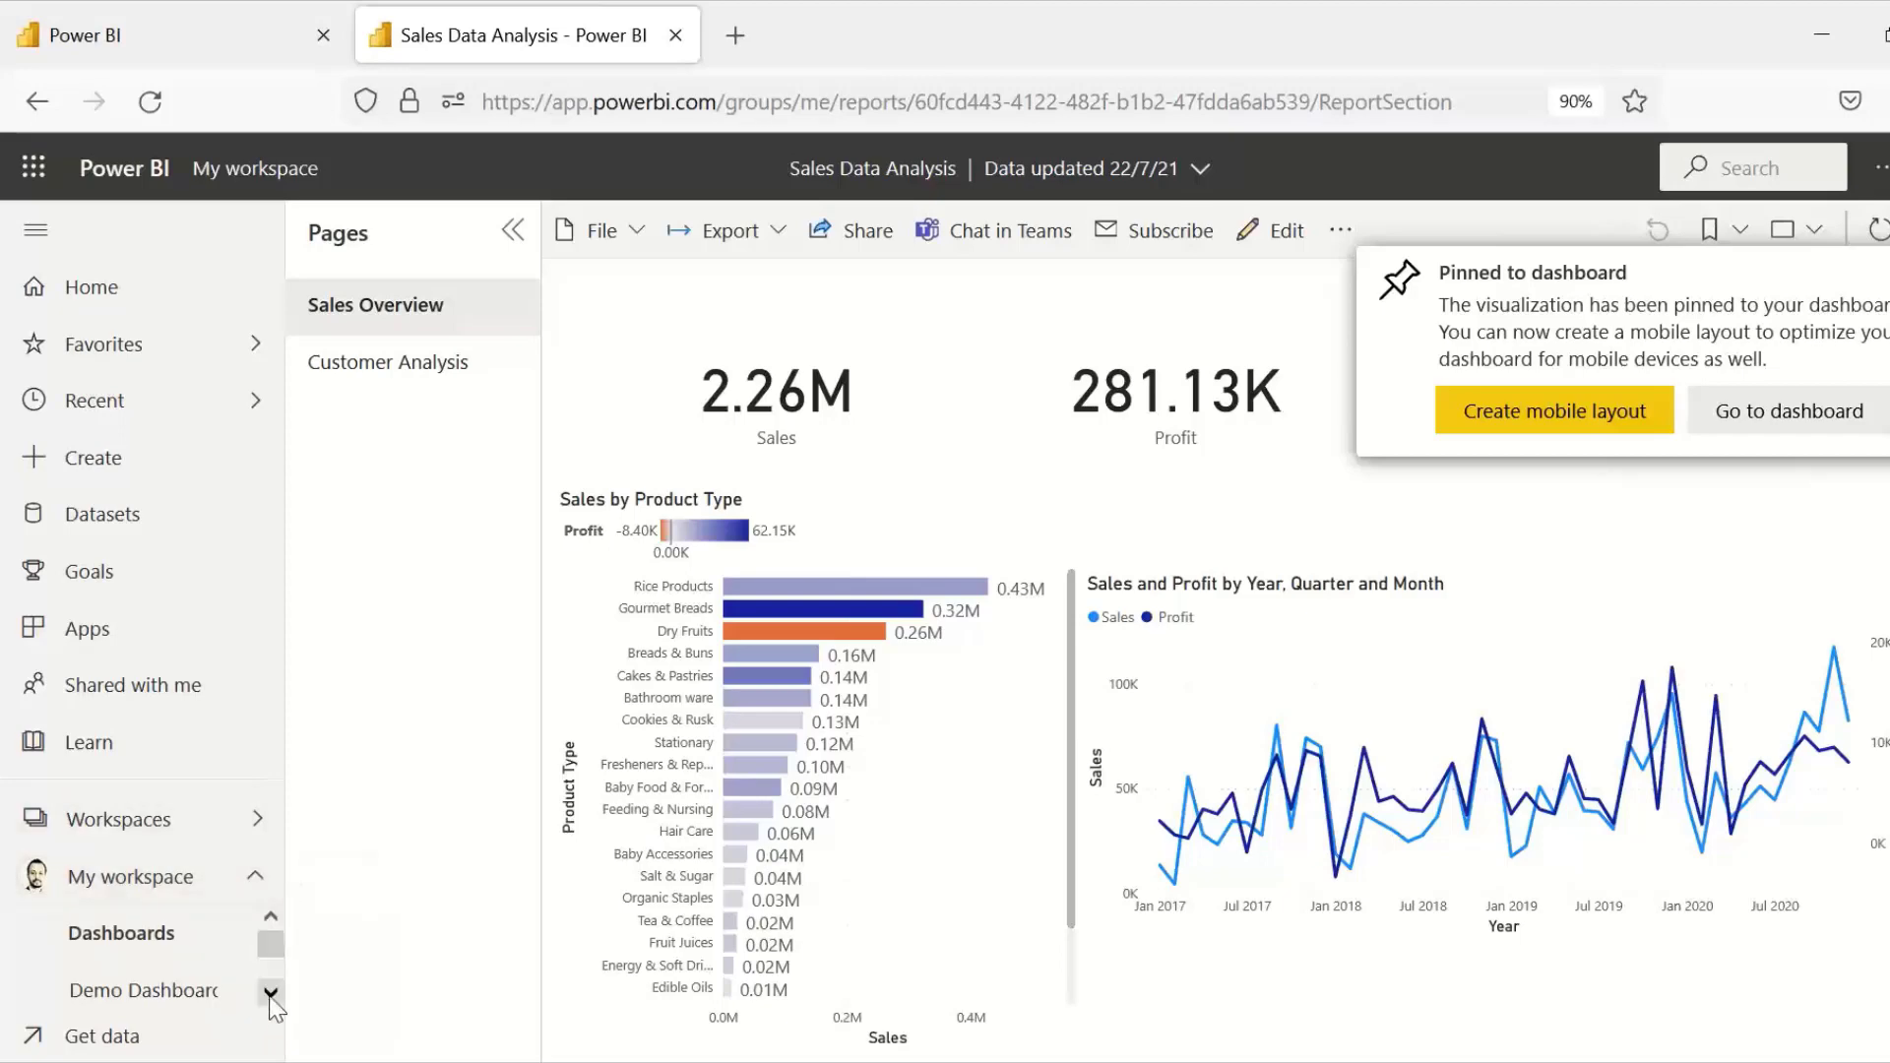
left_click(270, 994)
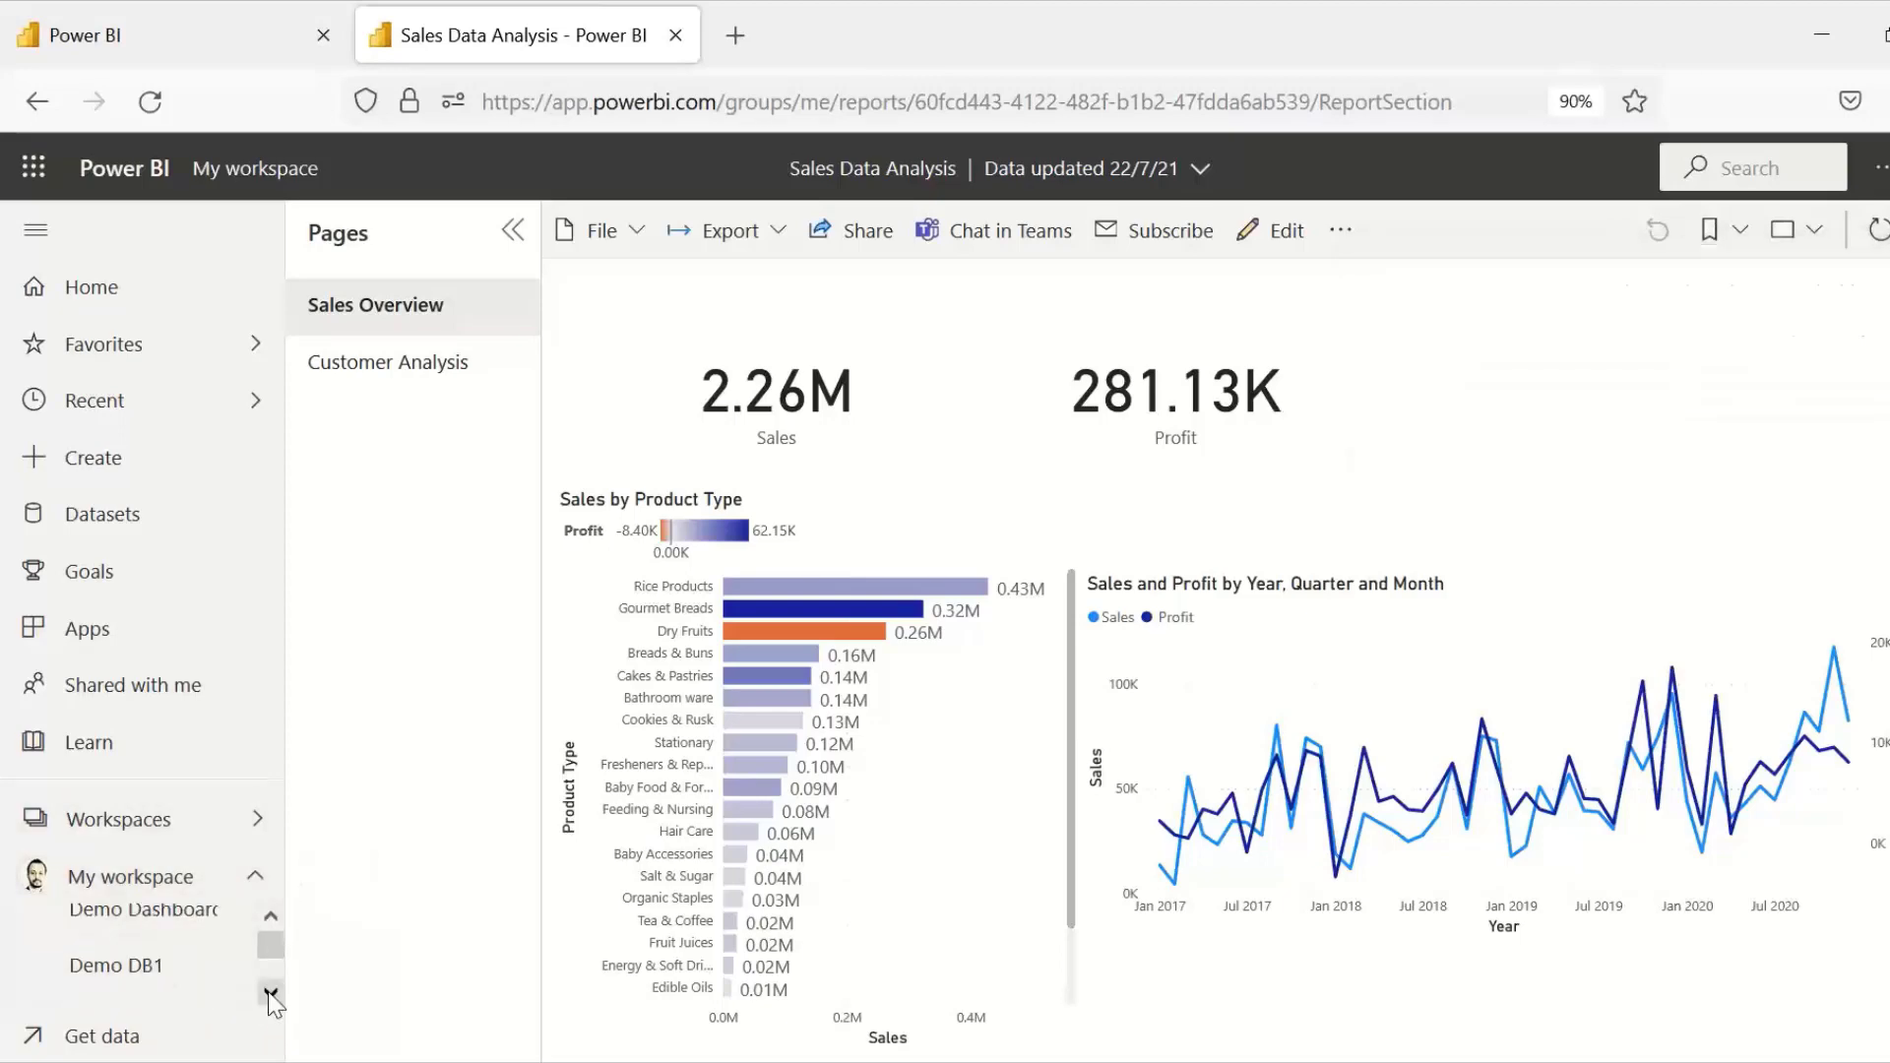
left_click(269, 994)
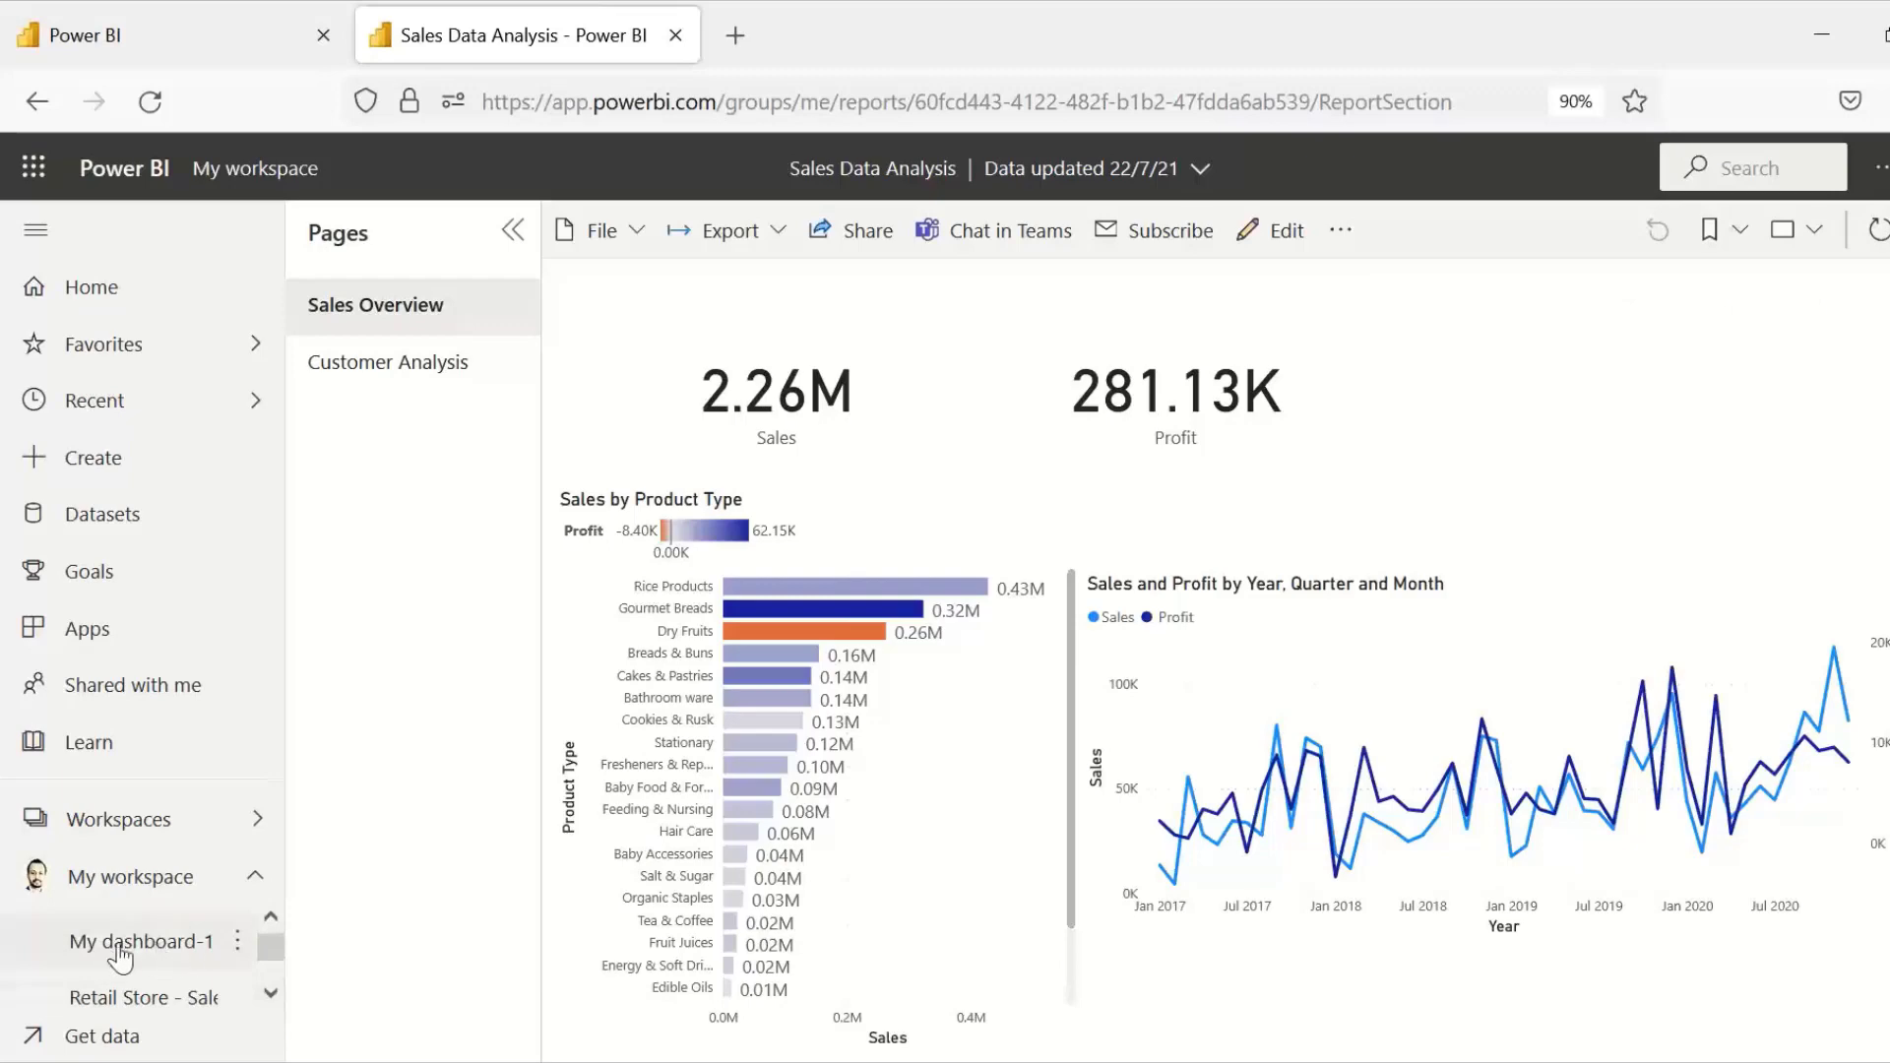
Step: Pin the Customer Analysis page's Sales by Profit Check chart to the existing My dashboard-1 and open that dashboard
left_click(392, 372)
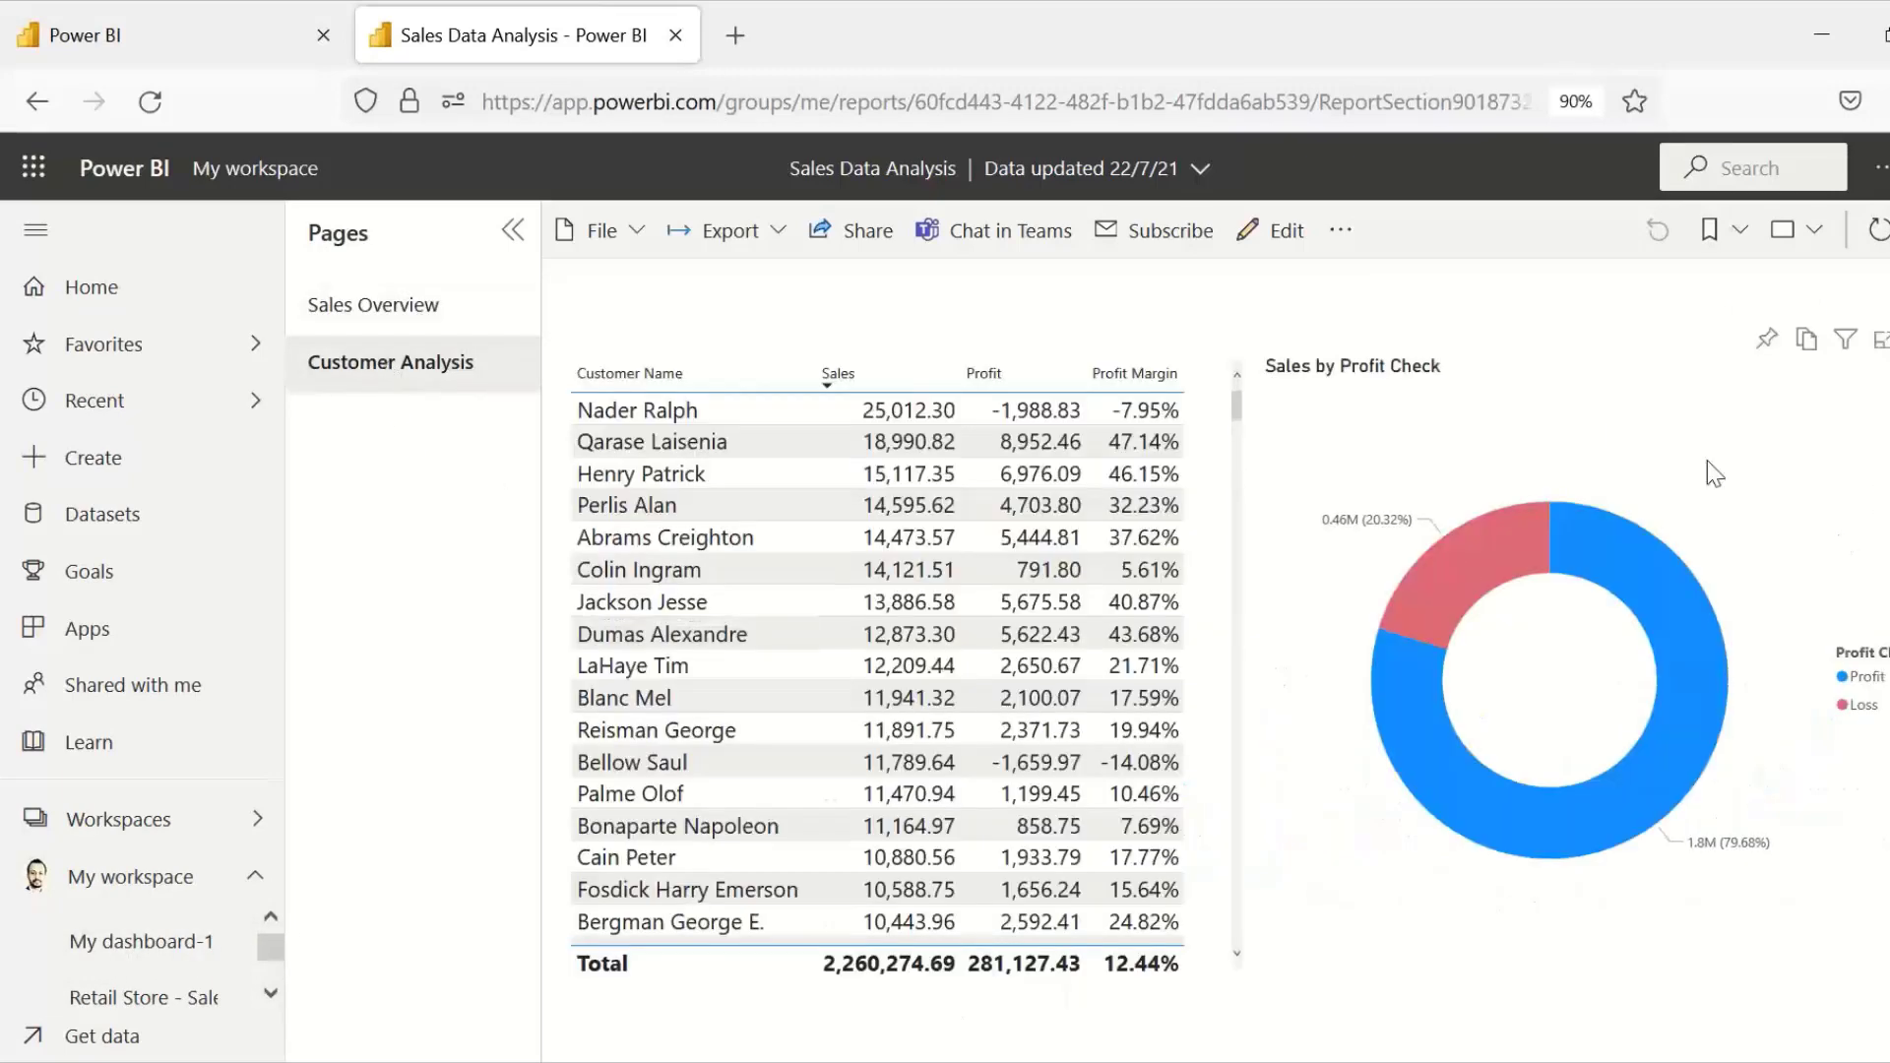
left_click(1768, 342)
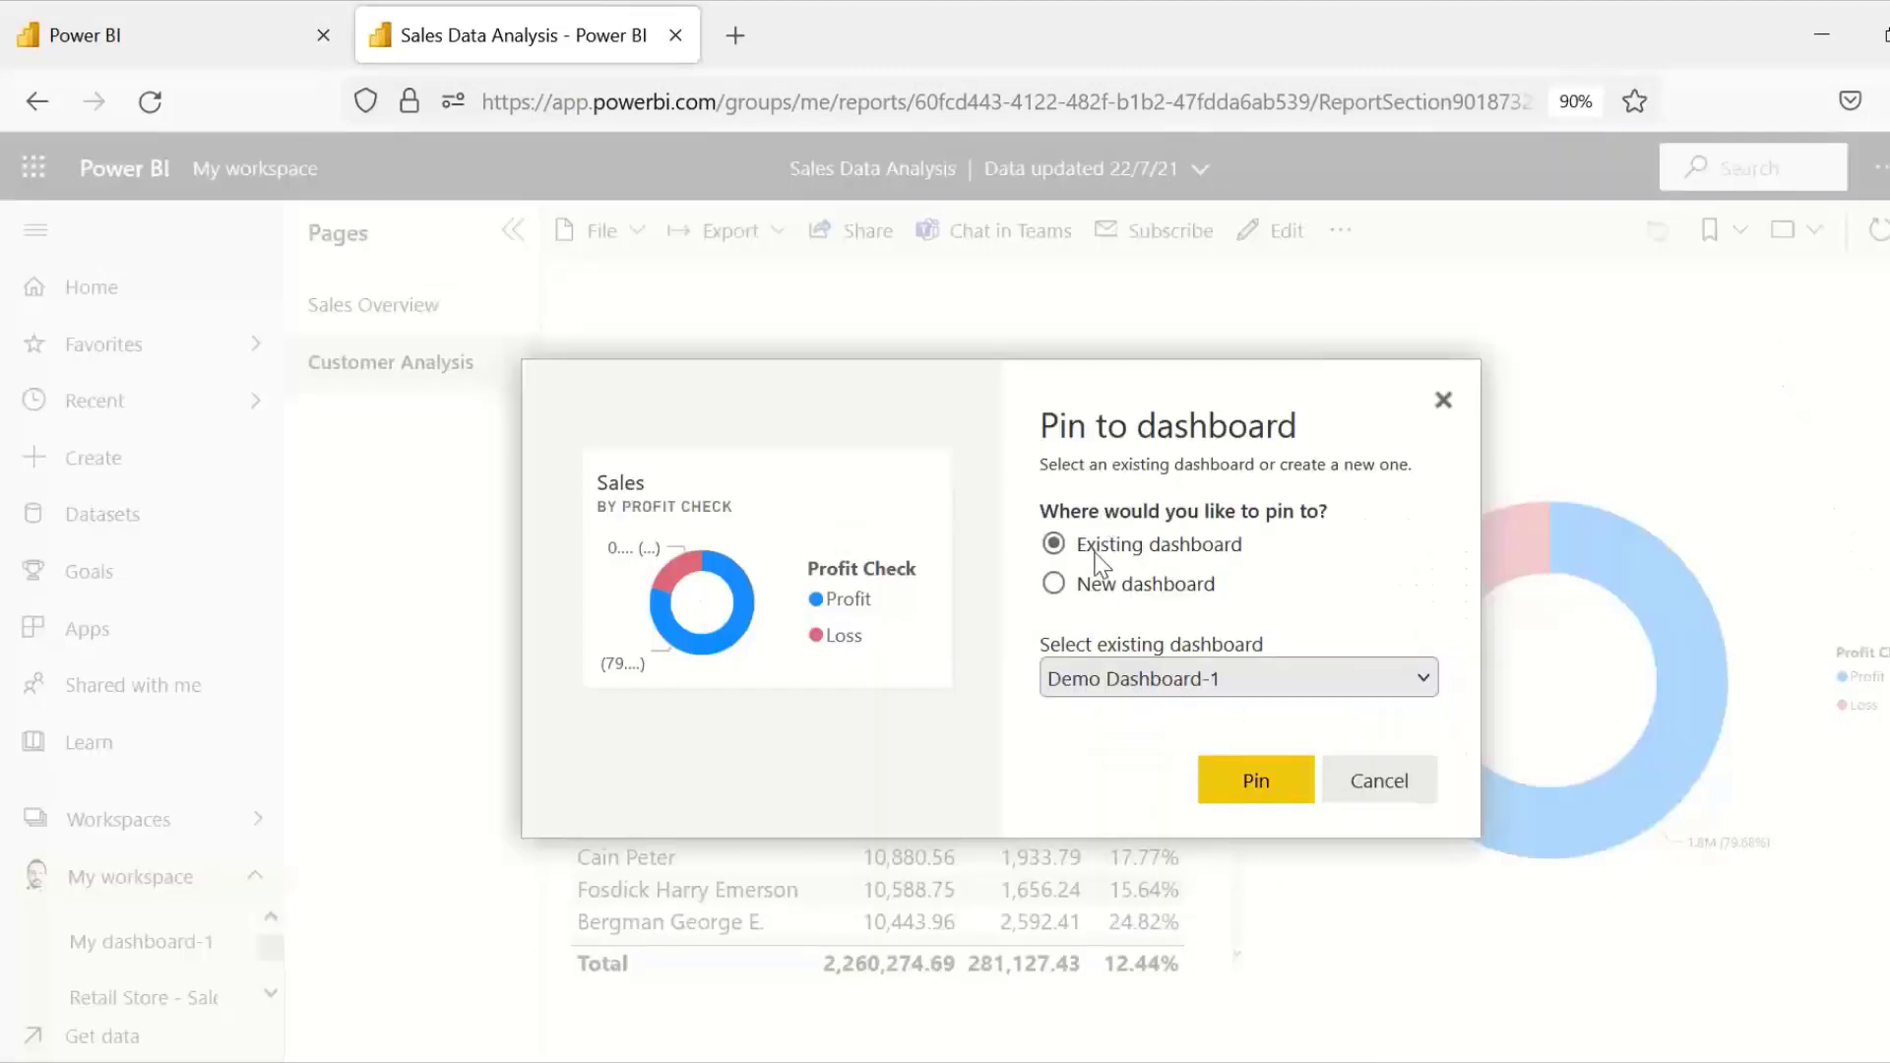
left_click(1153, 681)
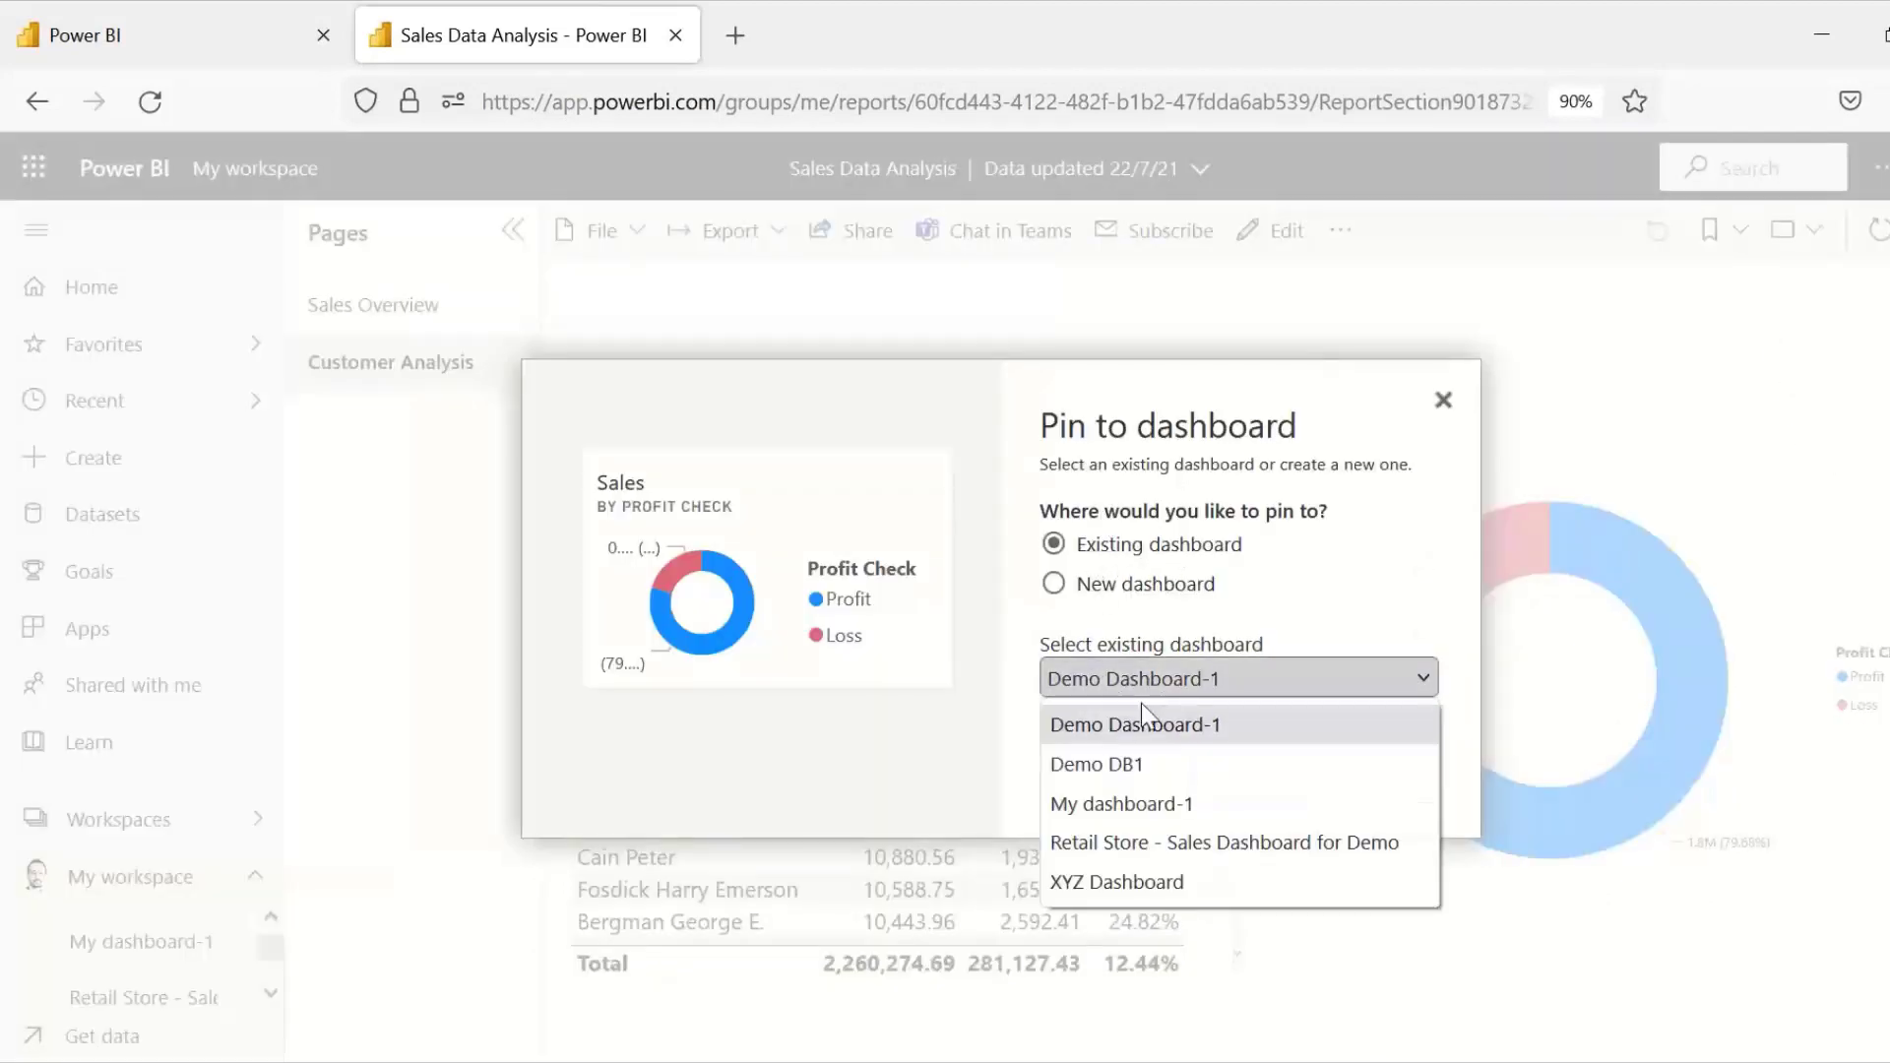
left_click(1122, 802)
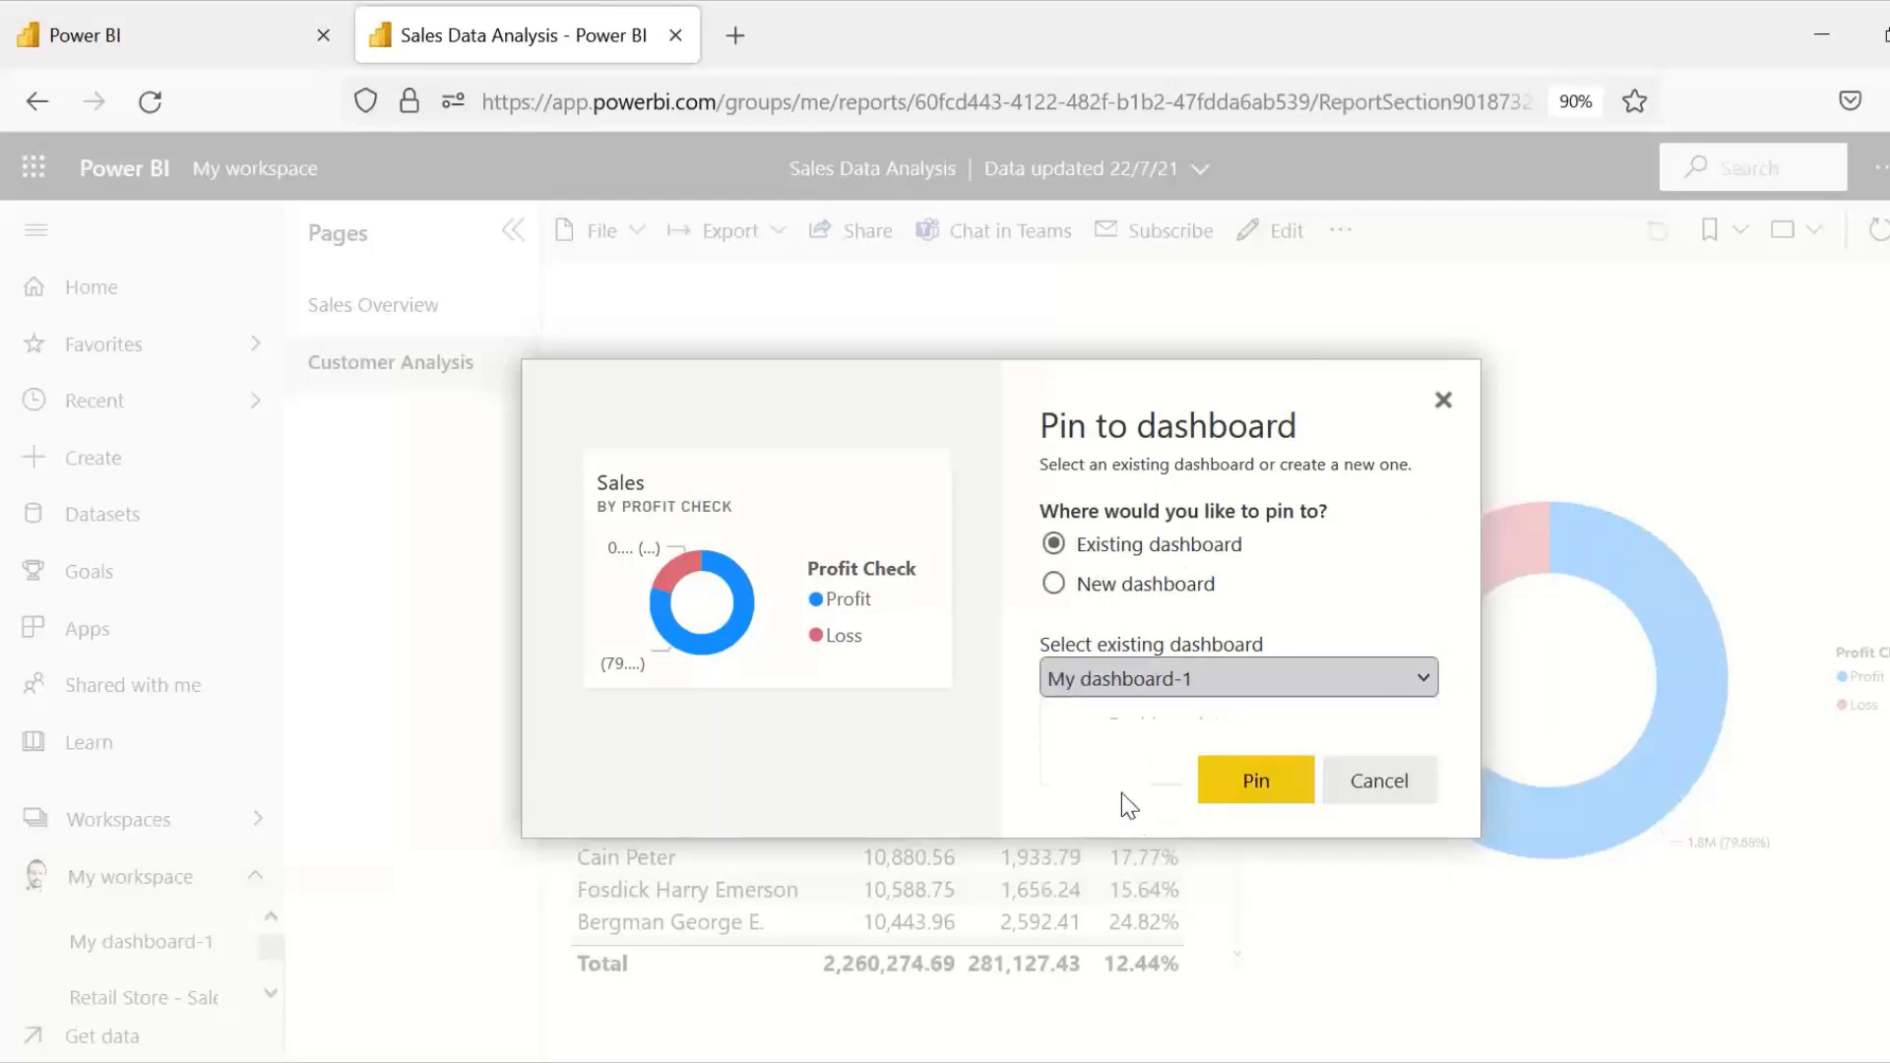
left_click(1256, 781)
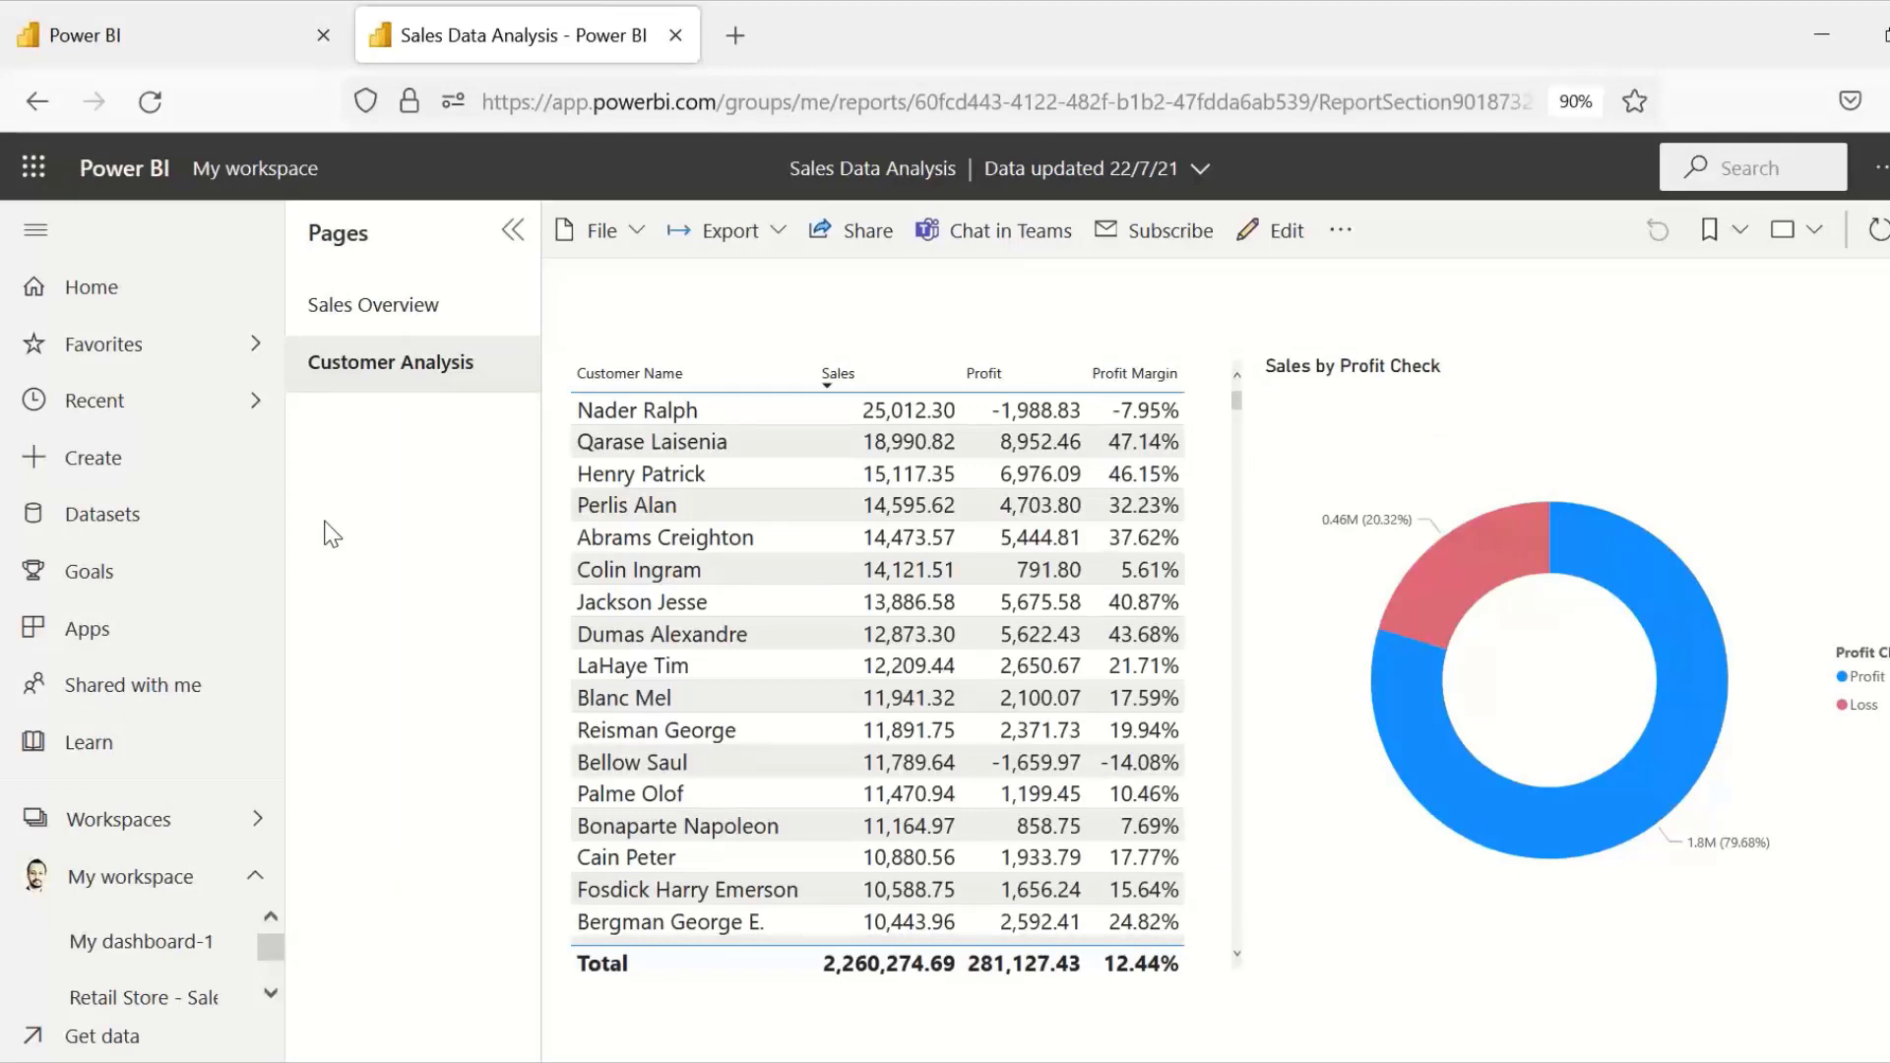
left_click(154, 950)
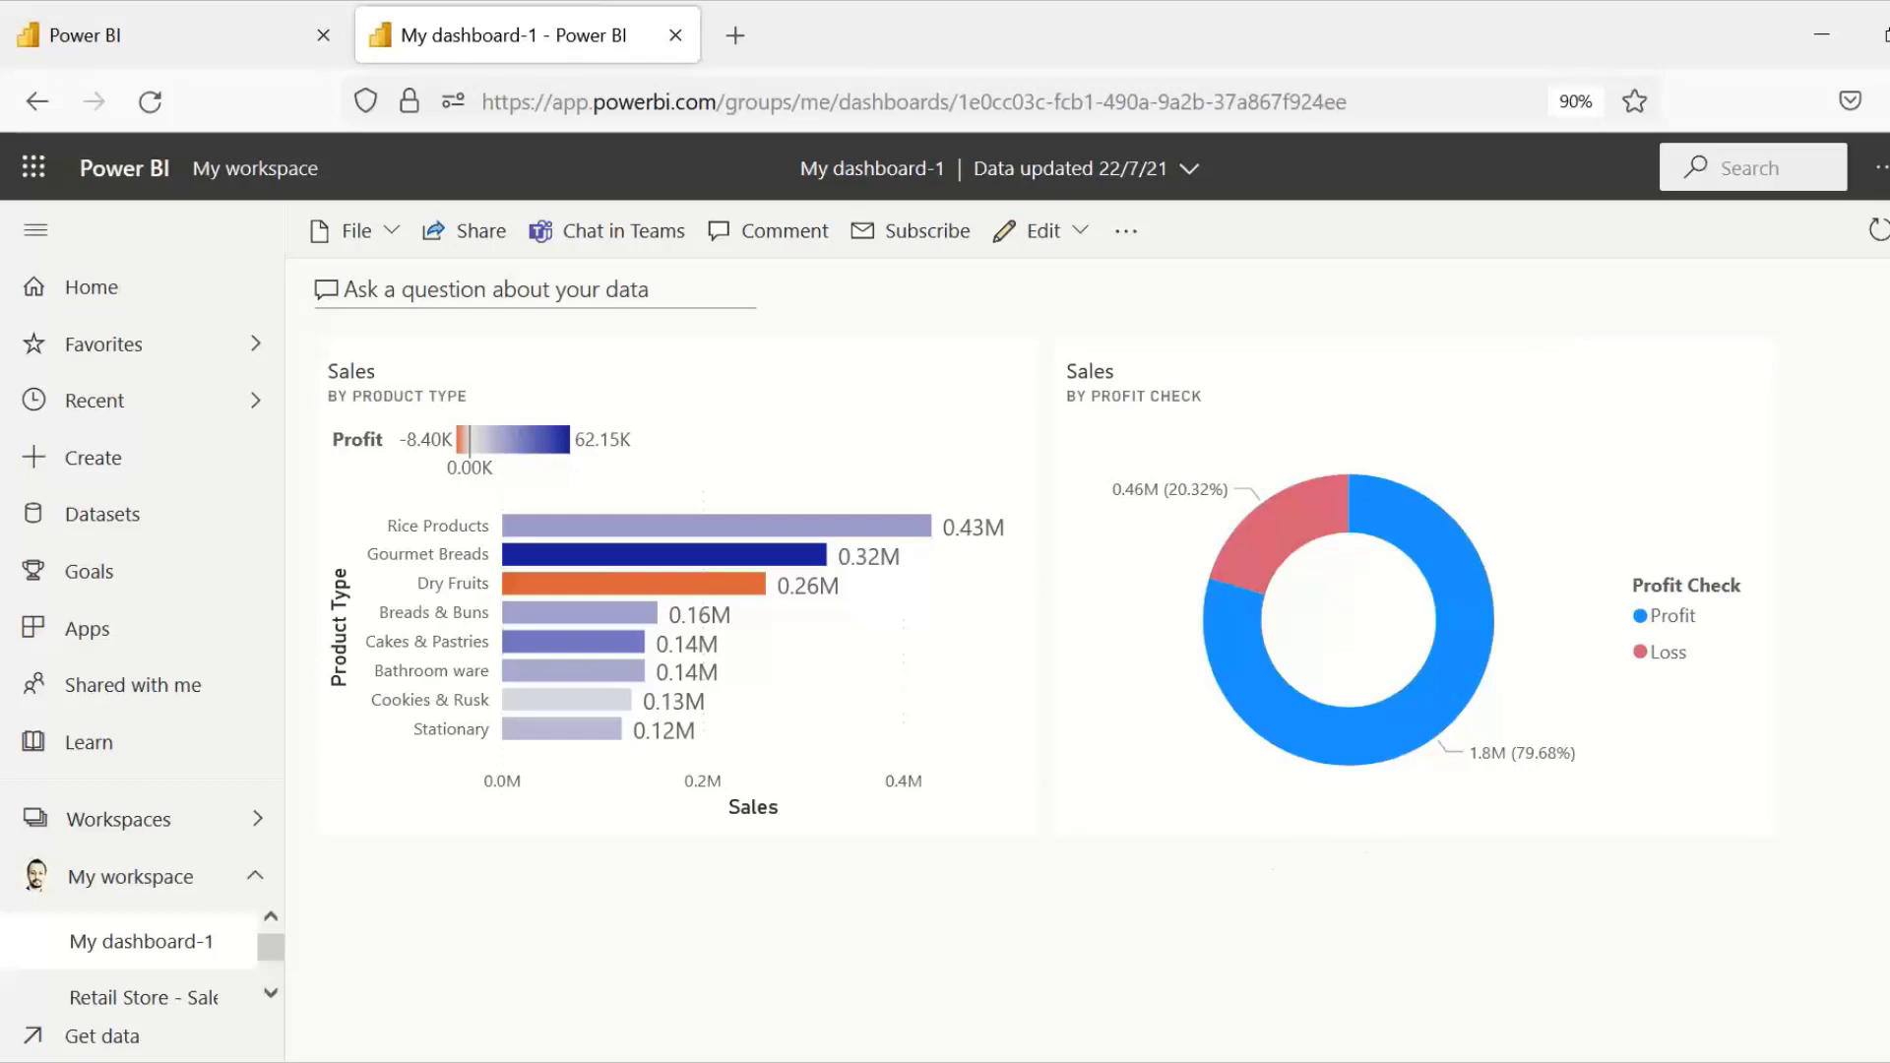
mouse_move(1135, 1062)
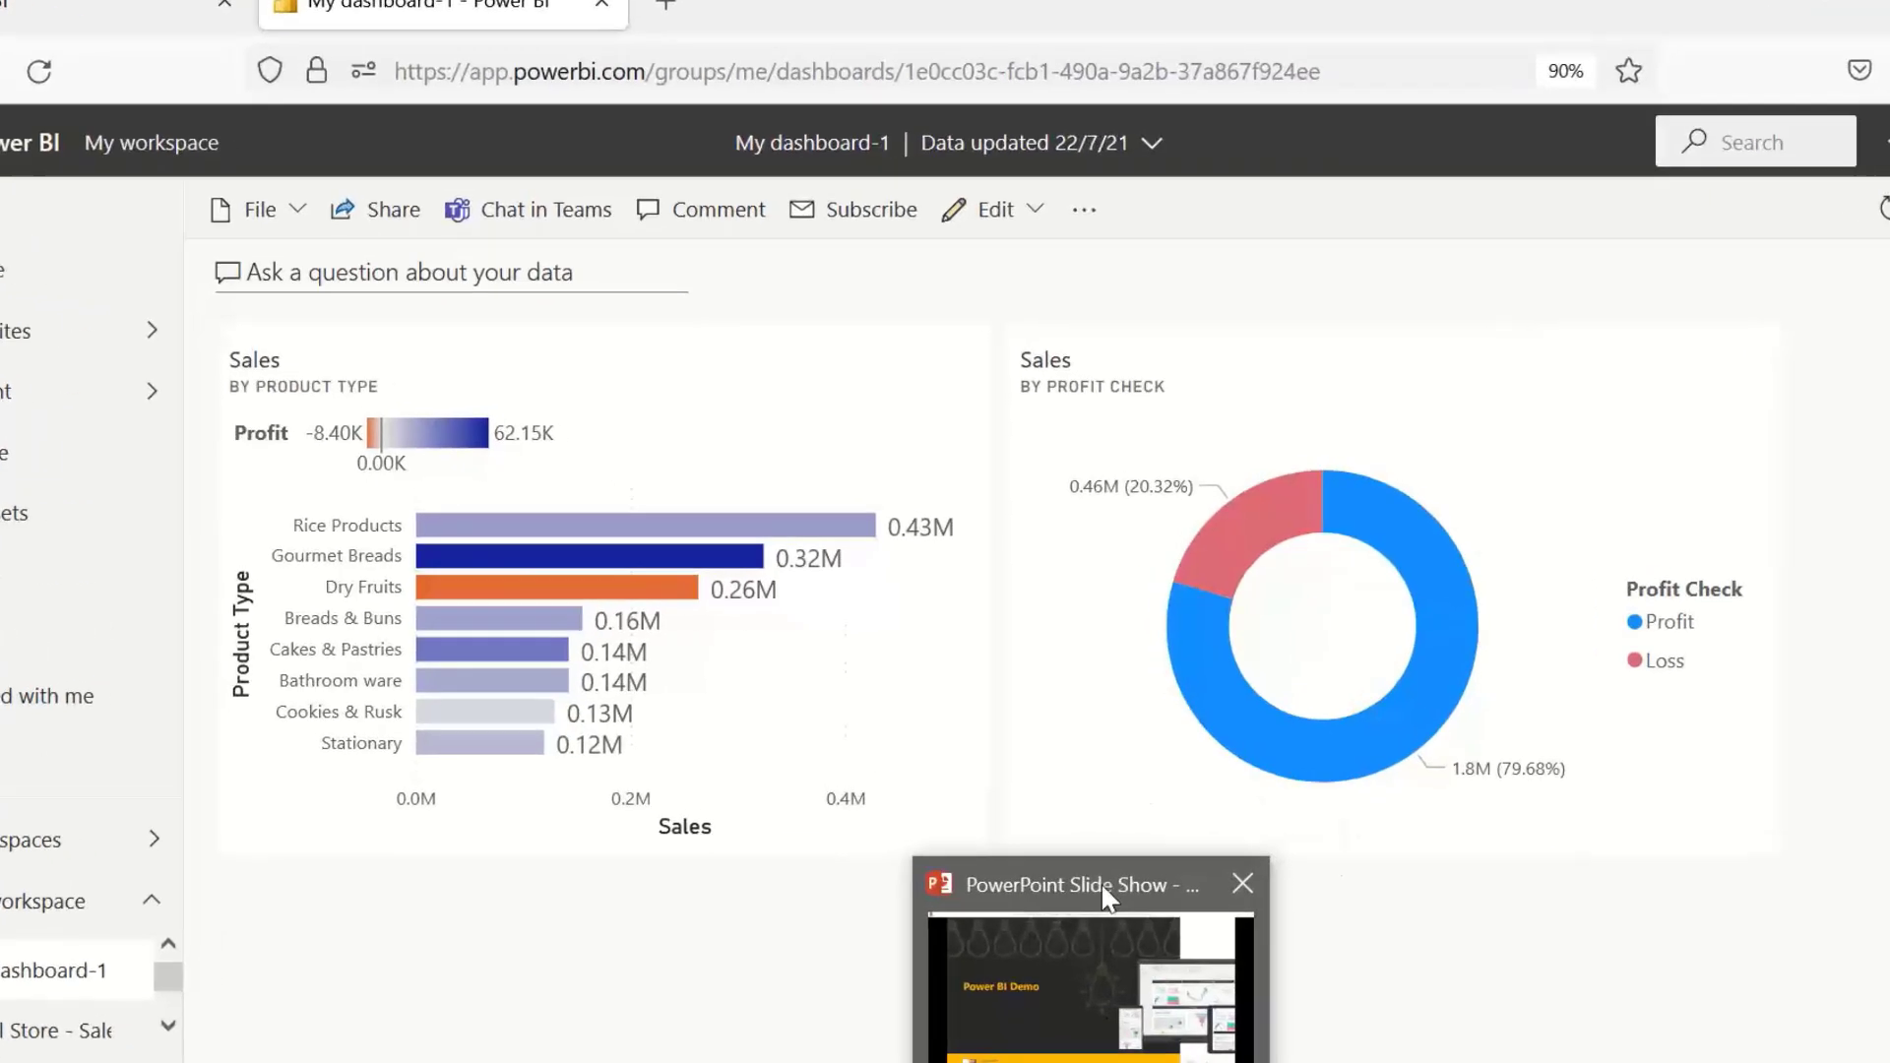
left_click(1097, 884)
key("Right")
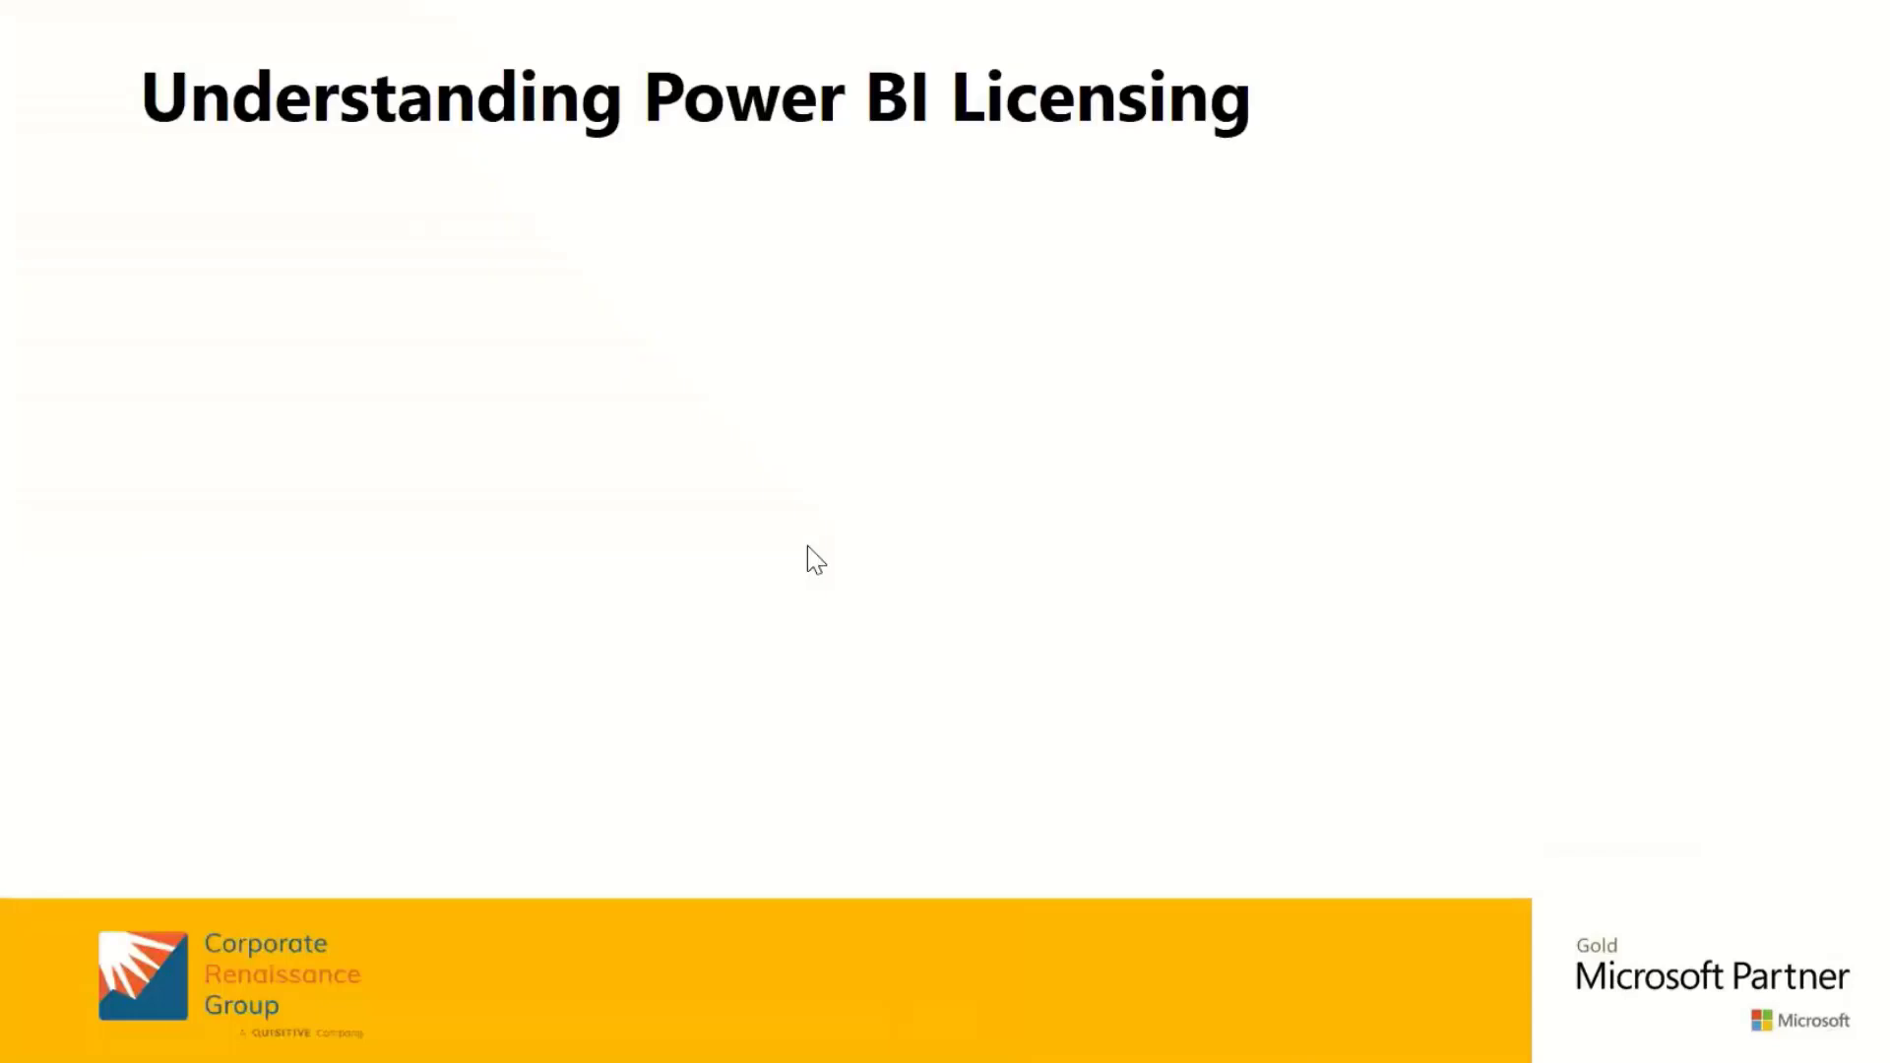
left_click(932, 526)
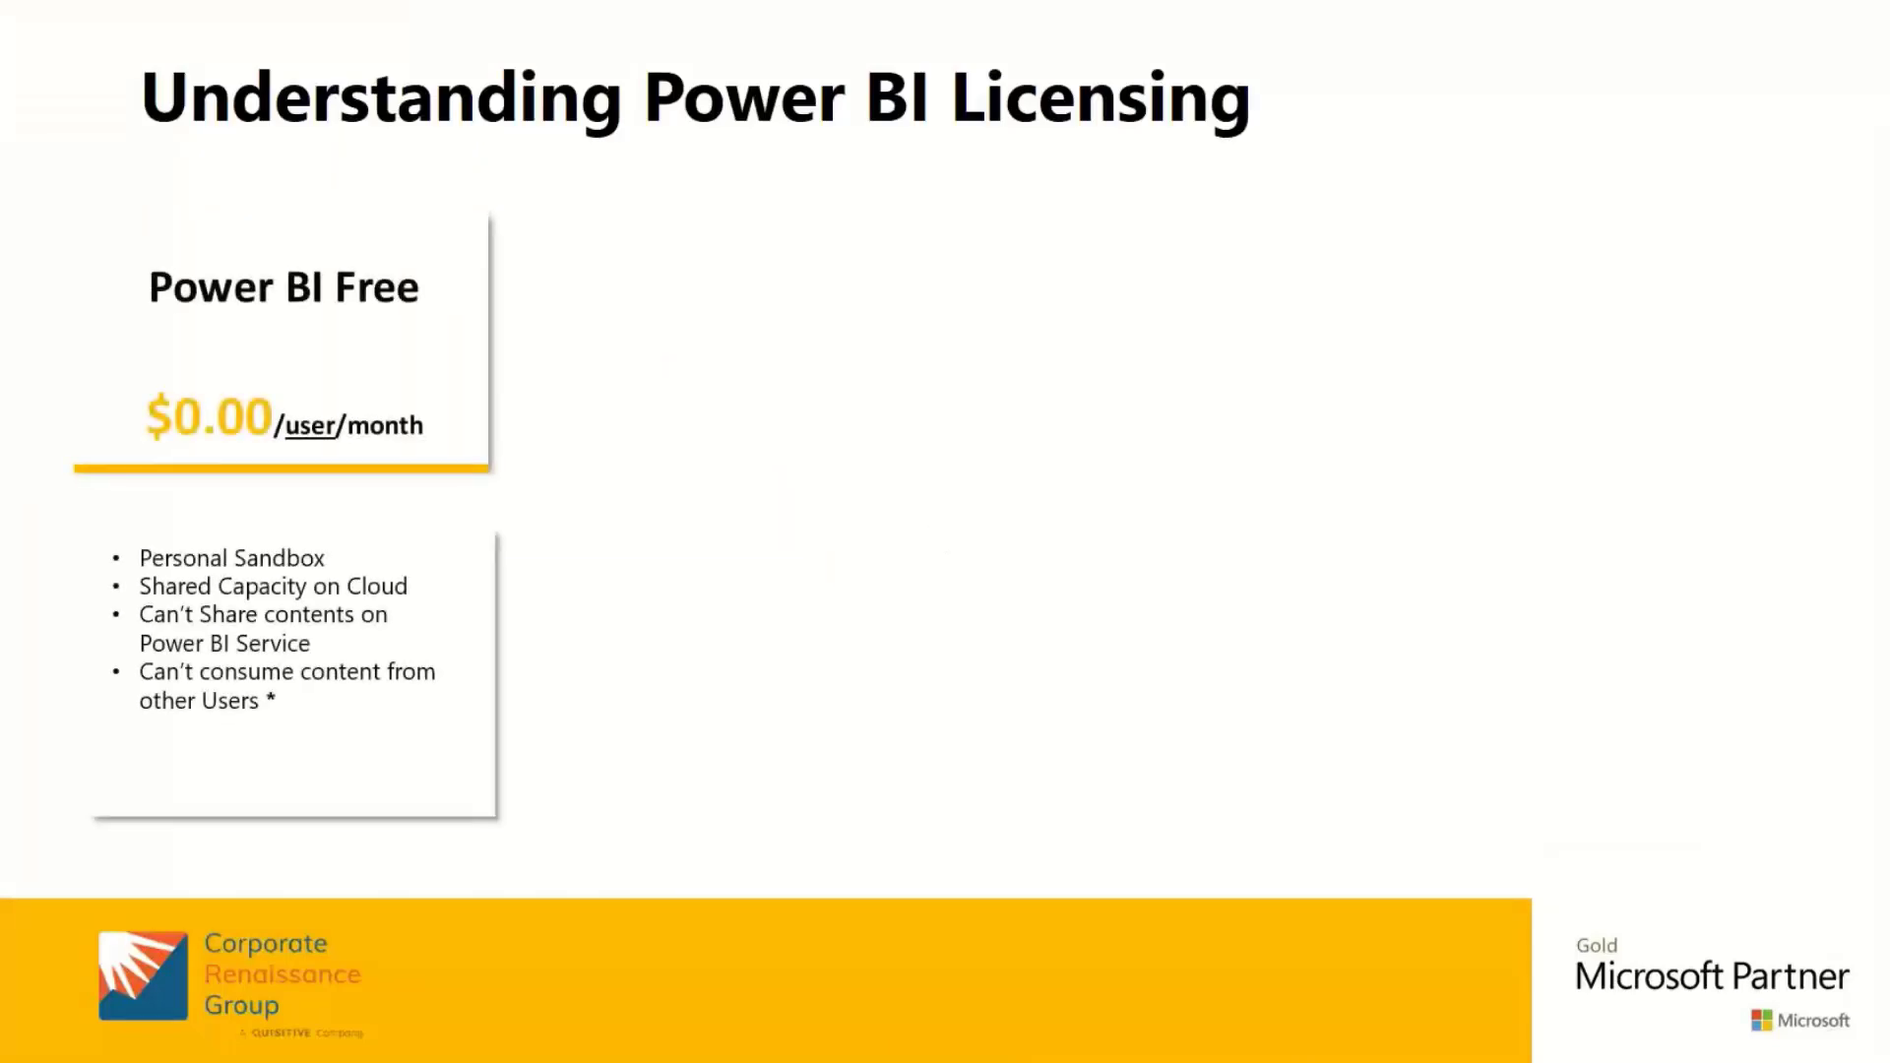